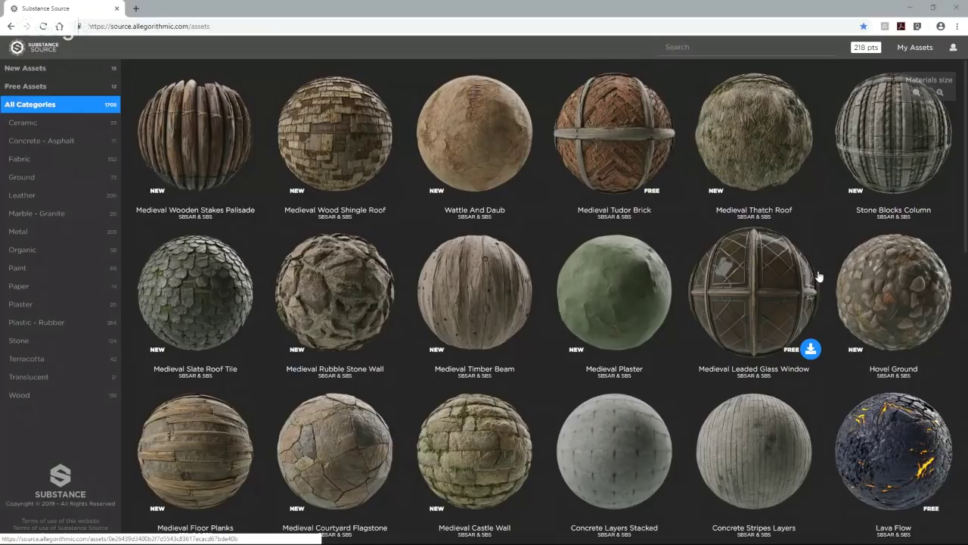
Open the Medieval Tudor Brick material in the 3D viewer and review its main parameters
scroll(869, 395, "down", 1)
scroll(869, 396, "up", 1)
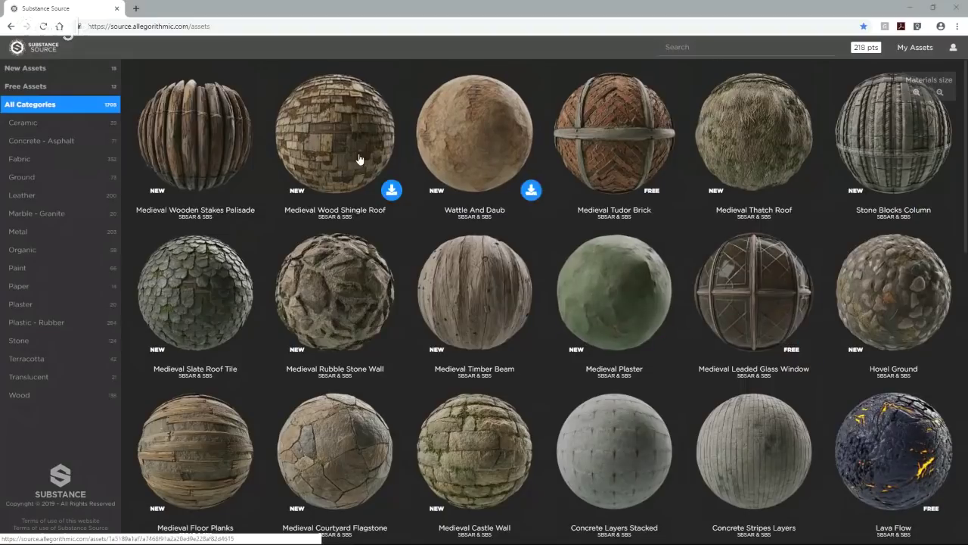
left_click(610, 110)
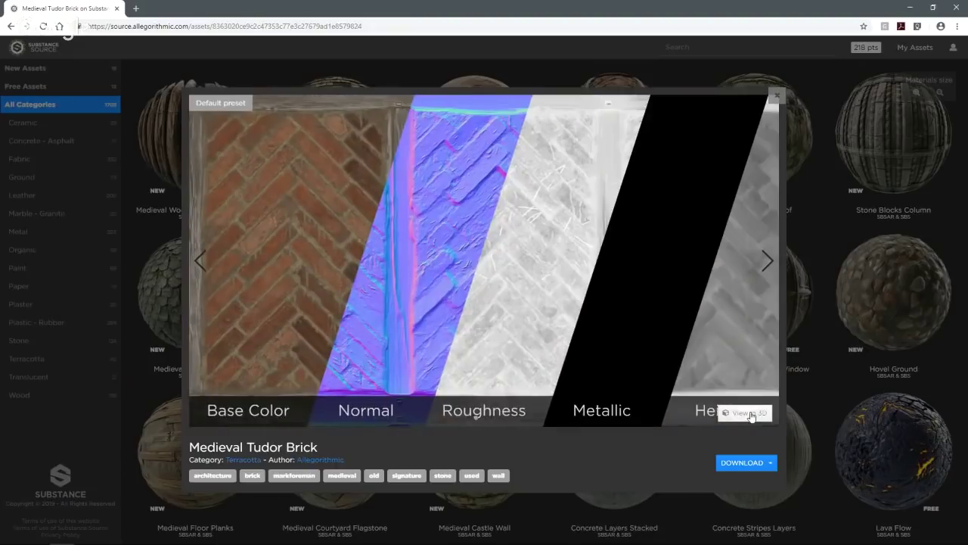
left_click(752, 415)
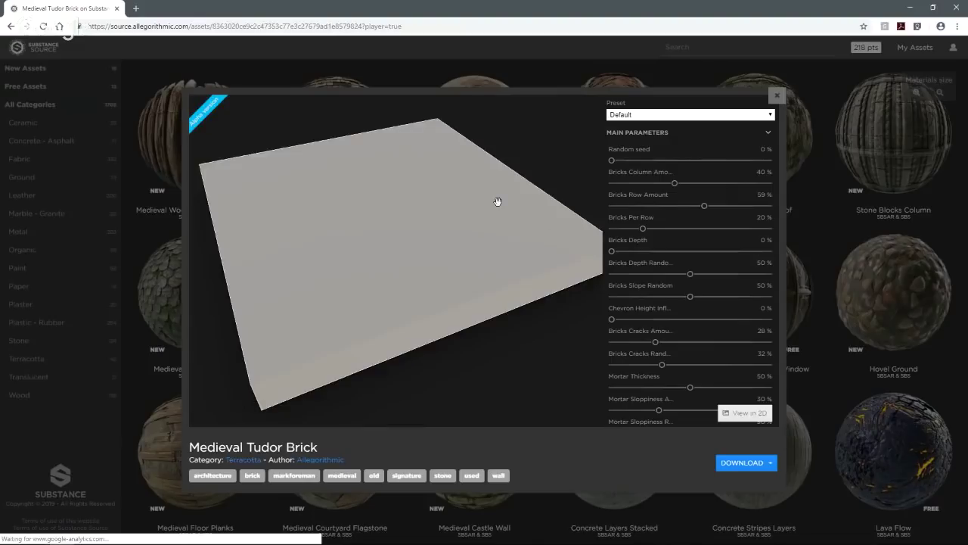
left_click_drag(528, 215, 483, 263)
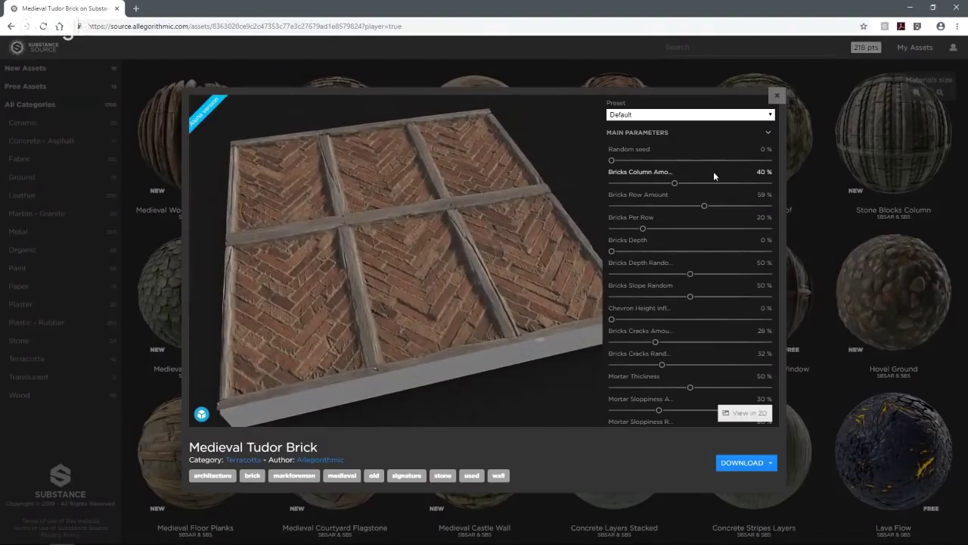
scroll(712, 174, "down", 3)
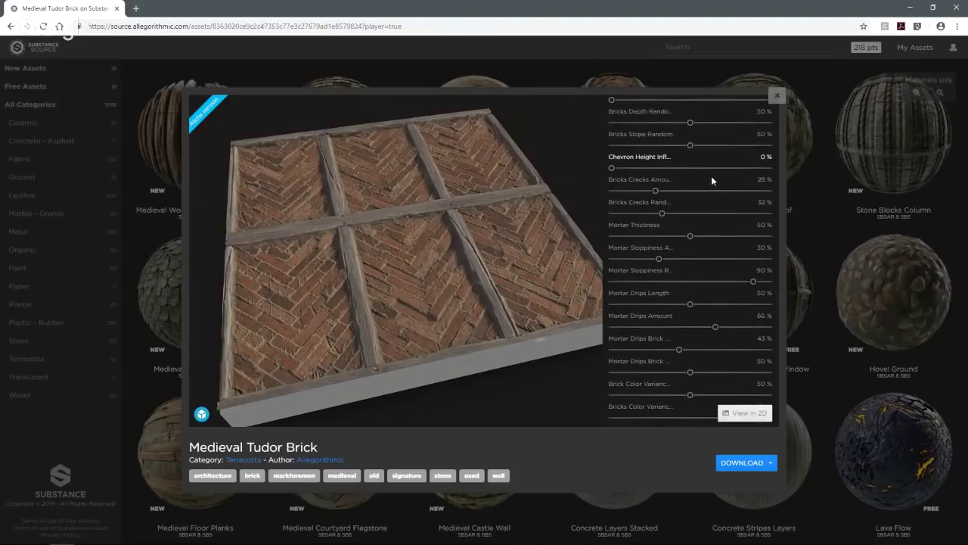
scroll(711, 180, "up", 3)
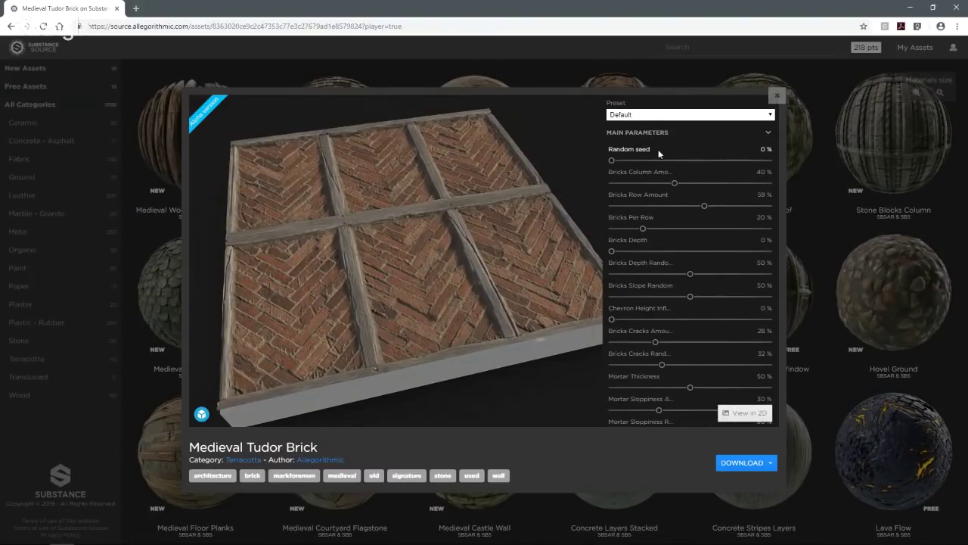
Preview the Medieval Tudor Brick material with the Red And White and 4 By 4 Tan presets, and close its preview
left_click(658, 115)
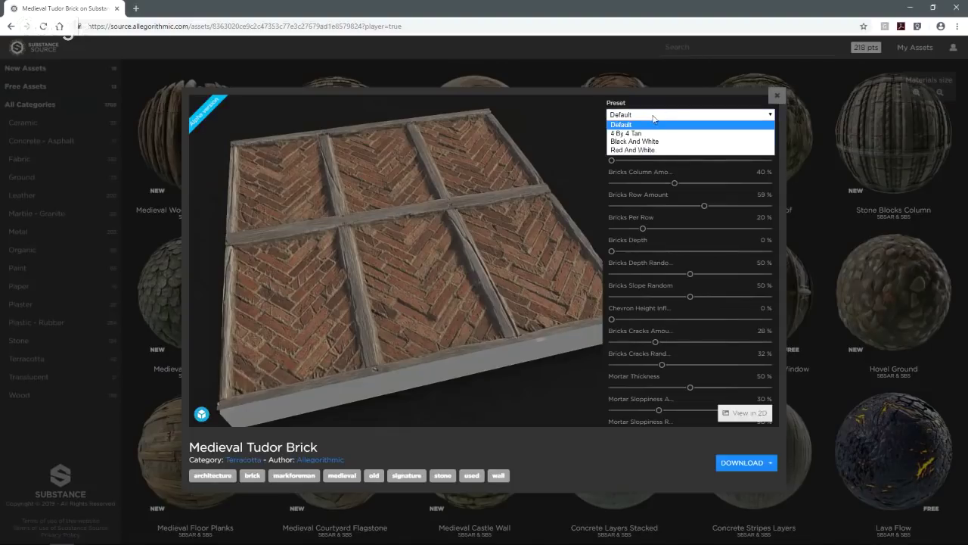
left_click(634, 150)
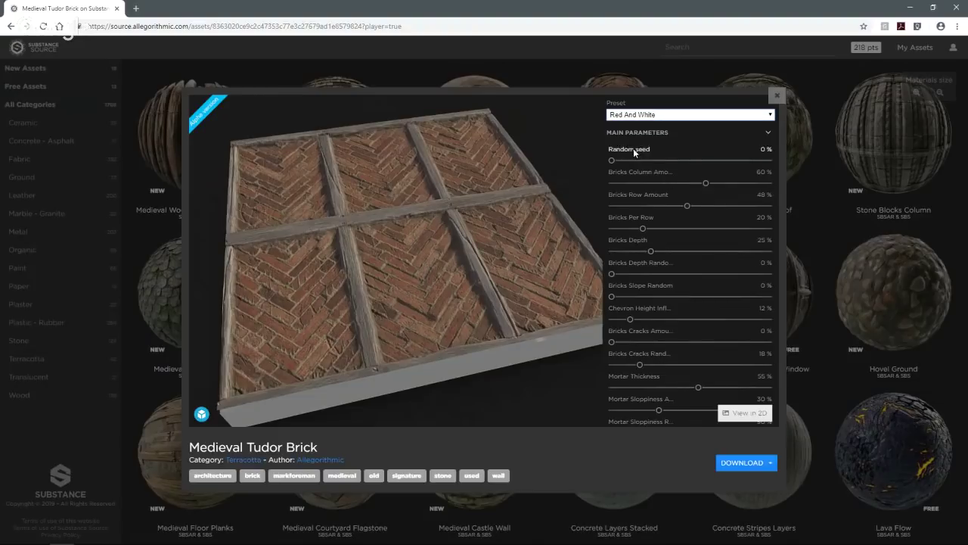
left_click(632, 115)
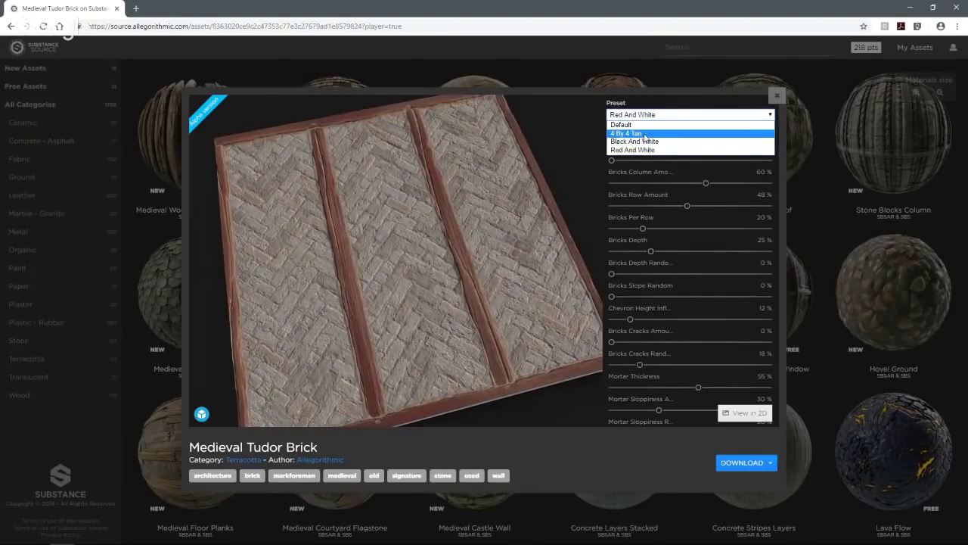
left_click(644, 134)
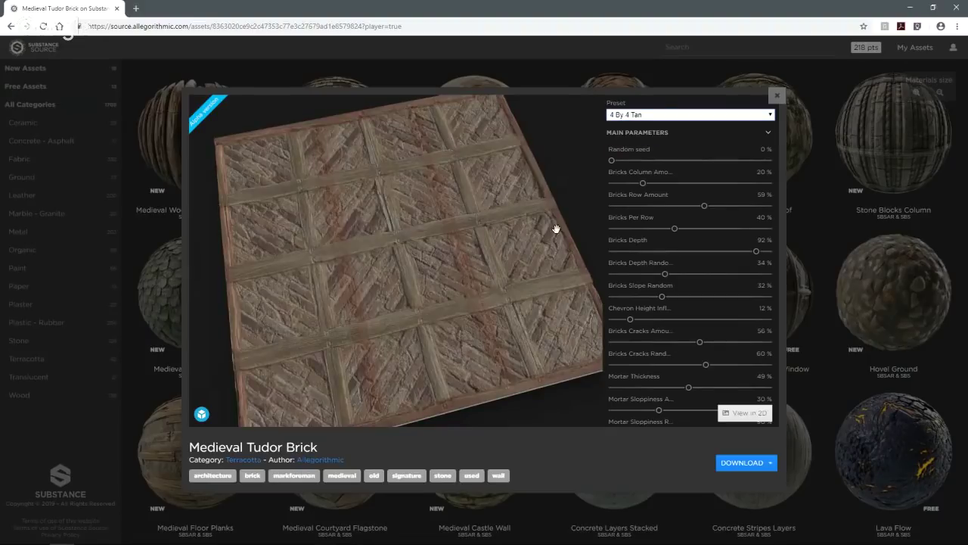
left_click_drag(551, 231, 508, 241)
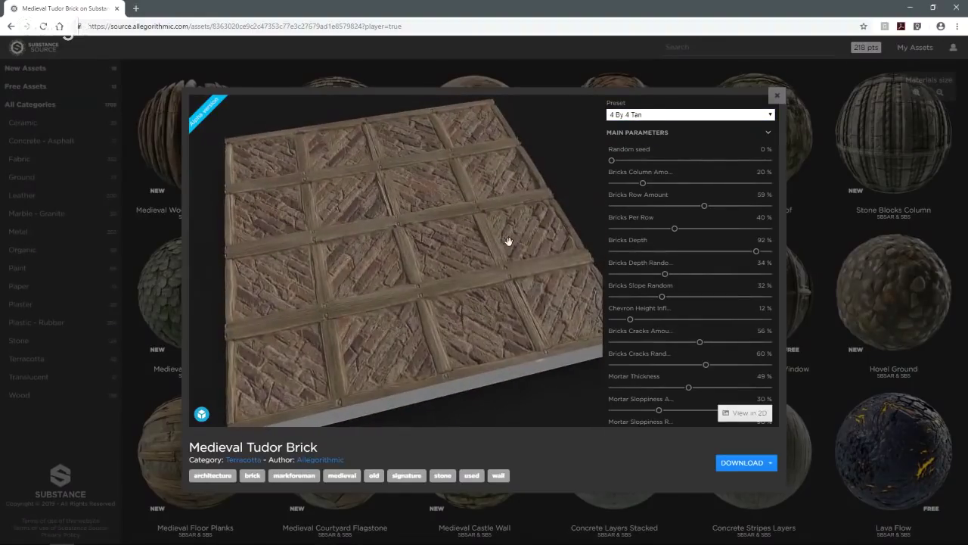
scroll(678, 258, "down", 5)
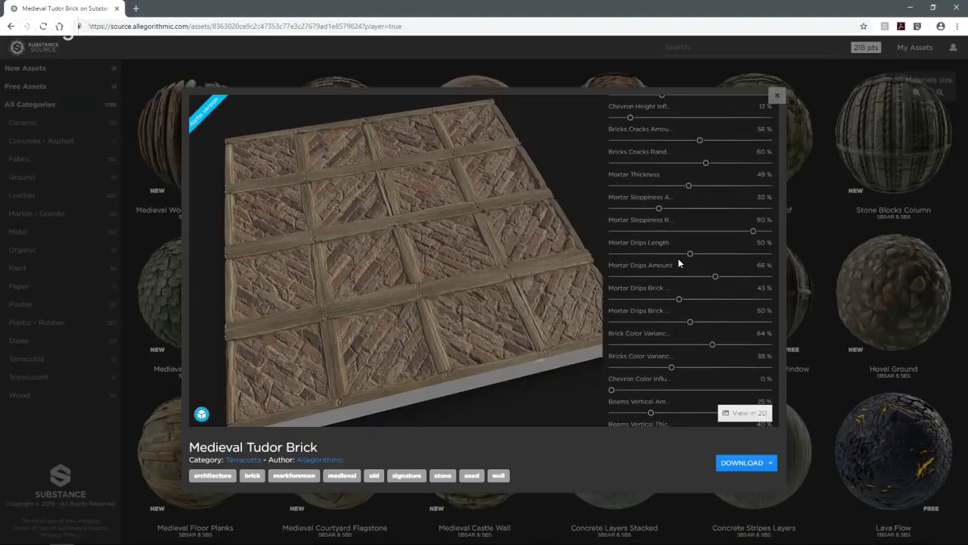
left_click_drag(515, 248, 491, 267)
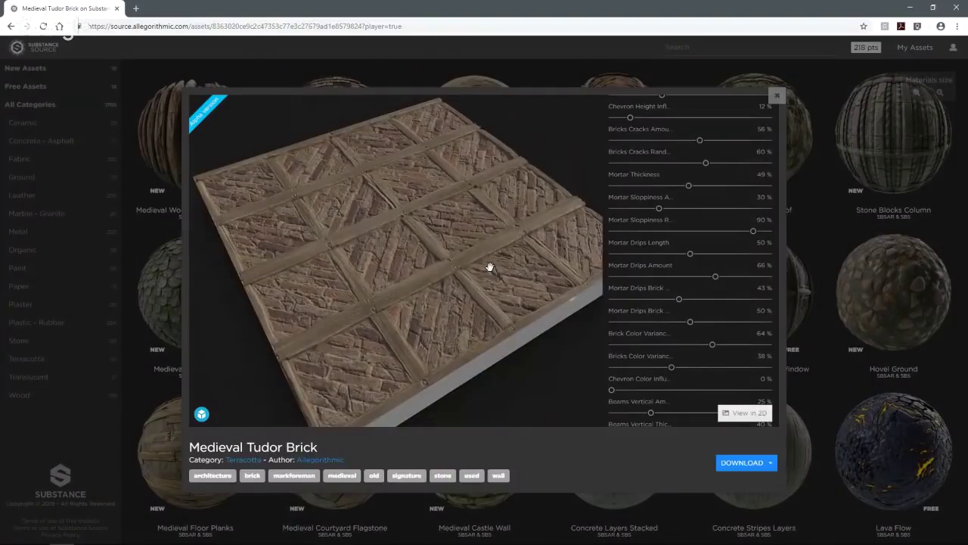
left_click(776, 97)
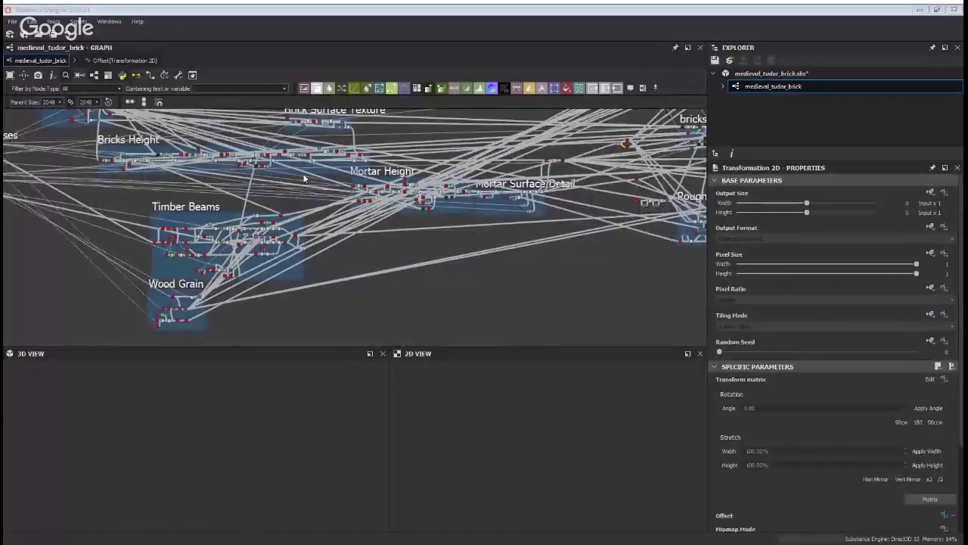
Switch to Substance Designer and examine the overall layout of the node frames in the medieval_tudor_brick graph
middle_click_drag(207, 226, 340, 230)
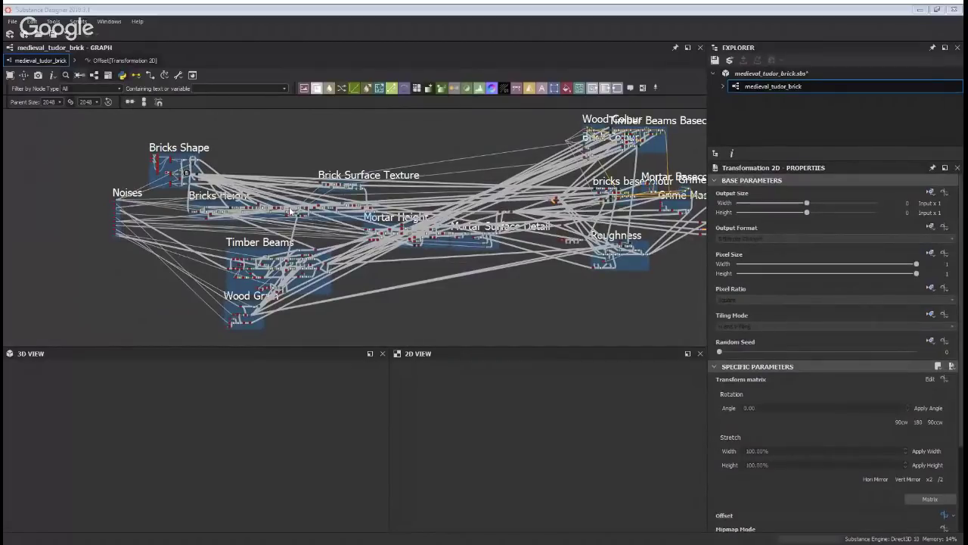
middle_click_drag(425, 200, 330, 221)
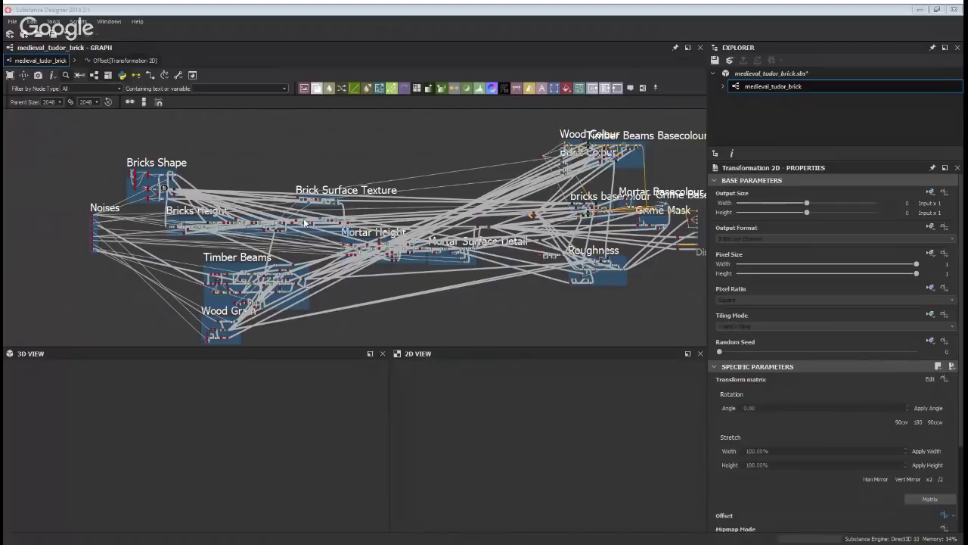
scroll(255, 233, "up", 2)
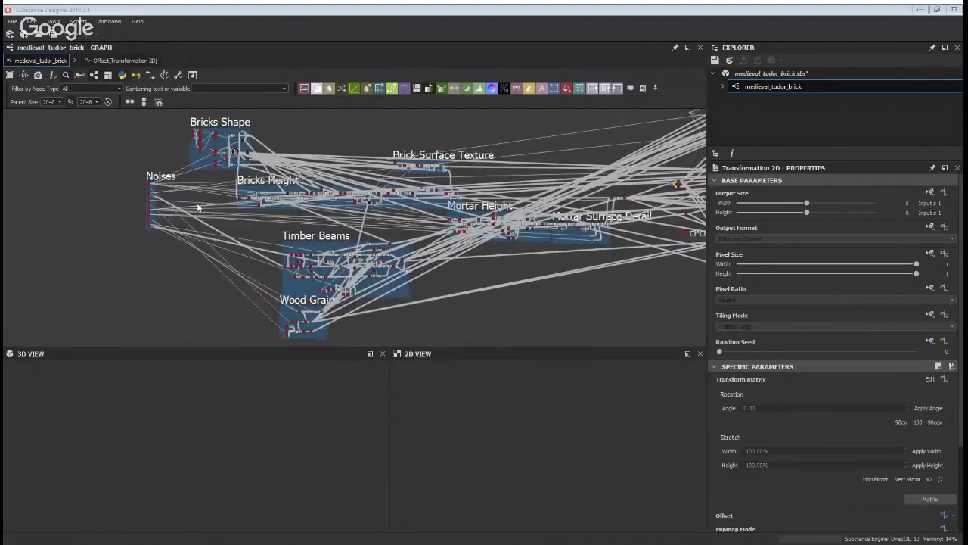
middle_click_drag(213, 211, 231, 225)
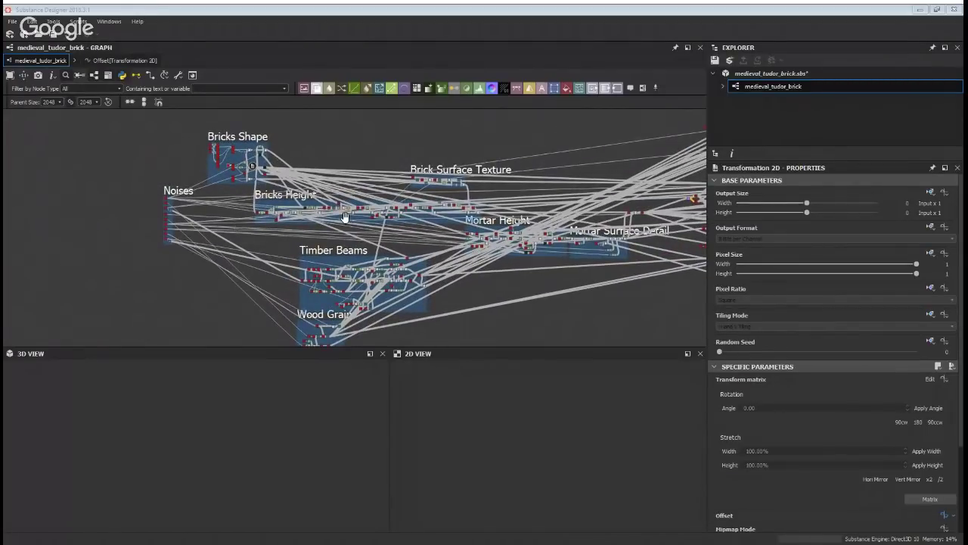
middle_click_drag(346, 219, 258, 204)
scroll(467, 200, "down", 1)
middle_click_drag(530, 209, 541, 247)
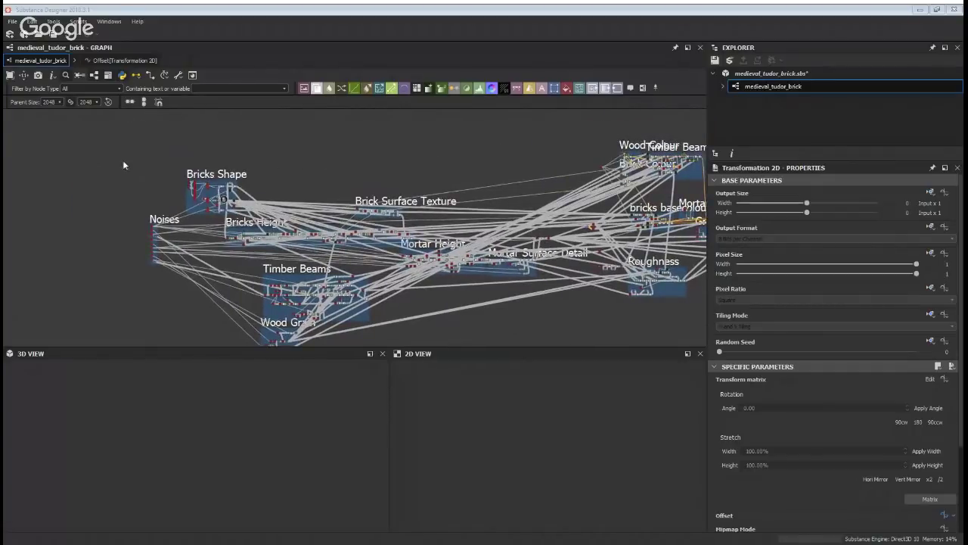
Highlight the height-related node frames from Noises to Mortar Surface Detail, and clear the selection
left_click_drag(77, 142, 588, 405)
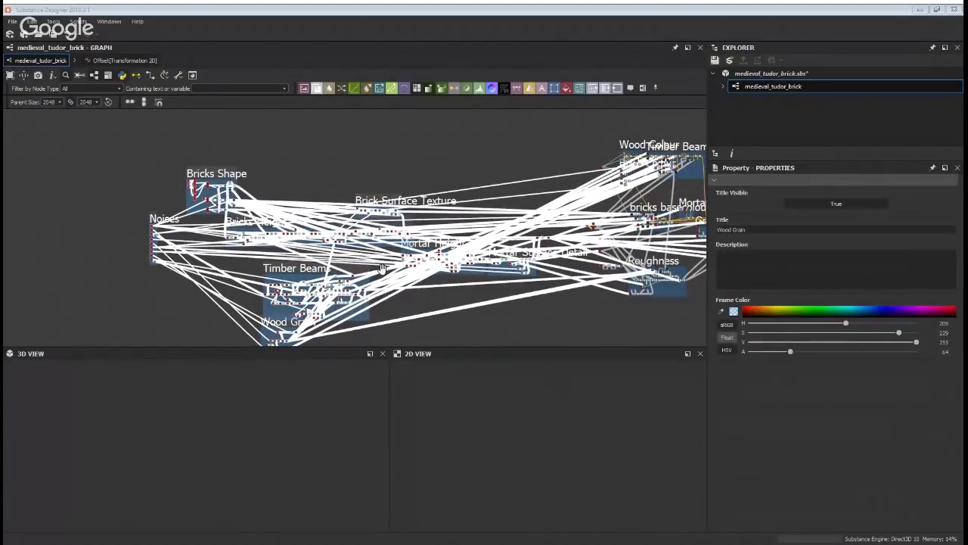
middle_click_drag(606, 317, 519, 272)
left_click(519, 272)
Highlight the colour frames and the Roughness frame near the graph outputs, and clear the selection
middle_click_drag(677, 162, 522, 241)
scroll(523, 242, "up", 2)
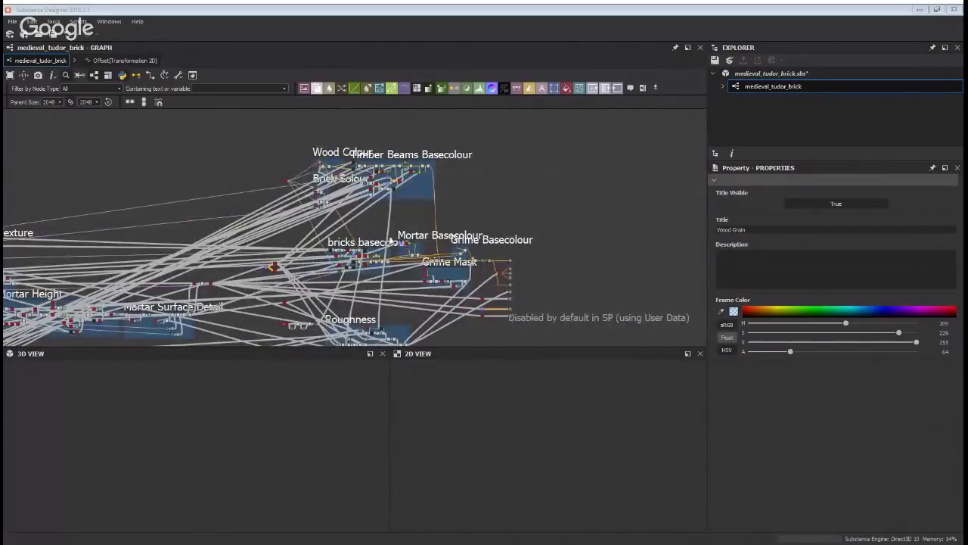
middle_click_drag(390, 275, 418, 279)
left_click_drag(297, 124, 550, 302)
middle_click_drag(520, 283, 531, 186)
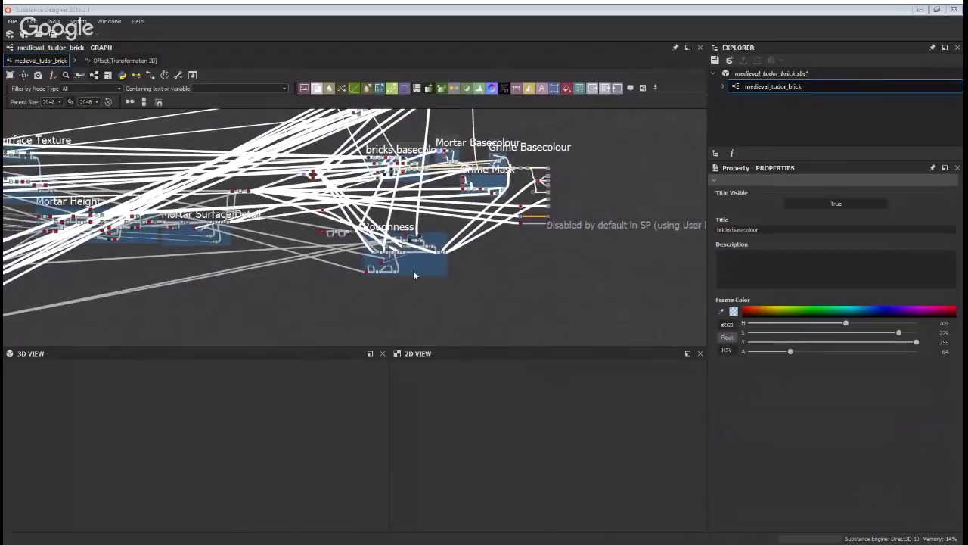
left_click_drag(306, 220, 481, 312)
middle_click_drag(229, 188, 368, 249)
left_click(296, 155)
Examine the unframed nodes linking the height frames to the bricks basecolour and Roughness frames
middle_click_drag(85, 237, 345, 201)
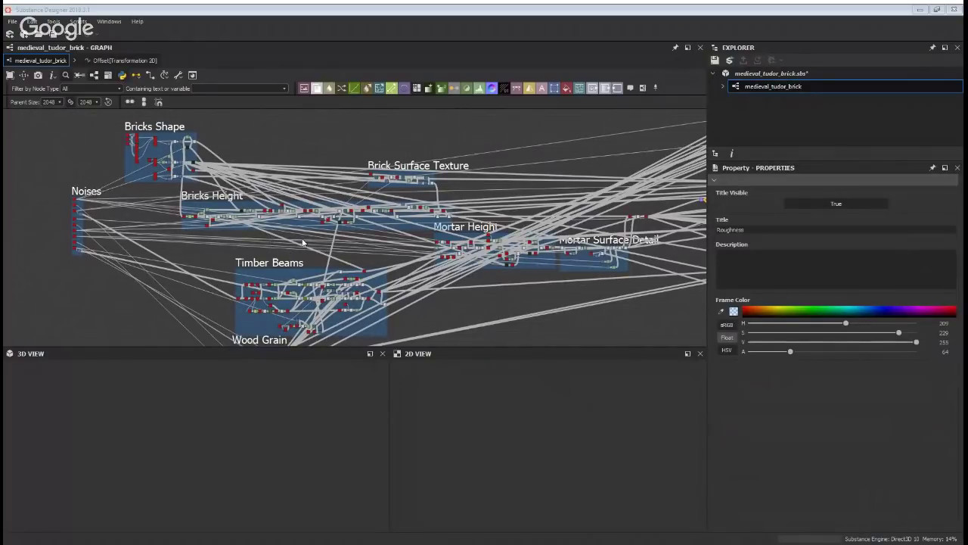
middle_click_drag(382, 223, 184, 227)
left_click(508, 212)
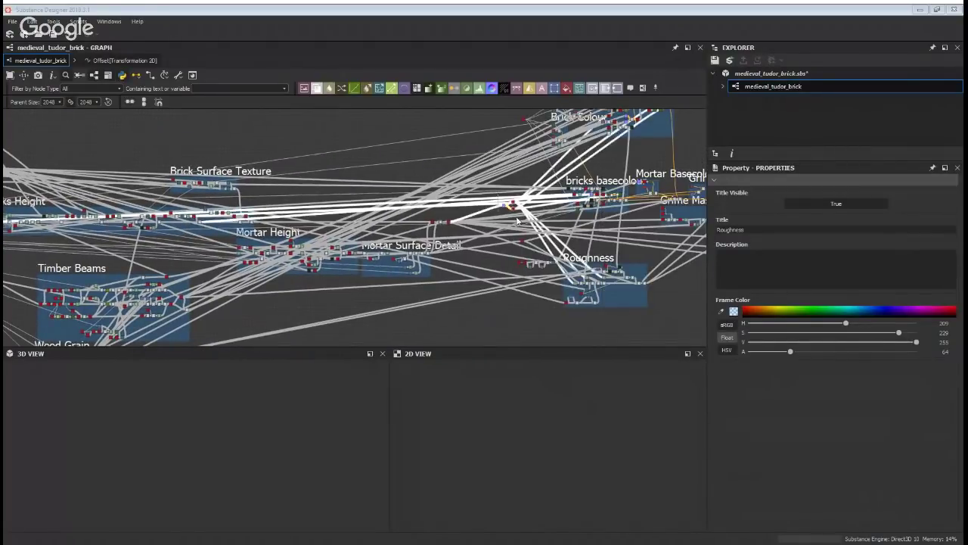
scroll(519, 218, "up", 2)
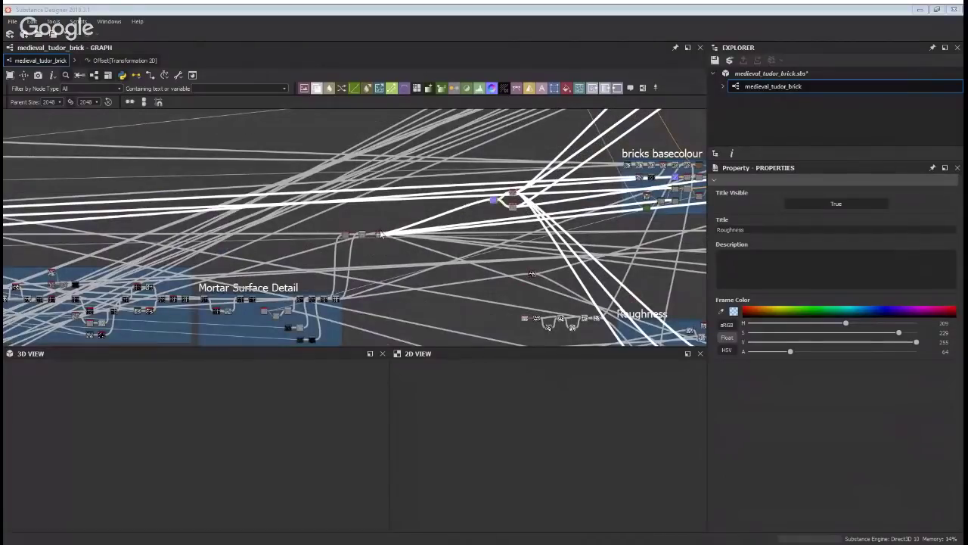
middle_click_drag(534, 206, 593, 199)
left_click(538, 209)
left_click_drag(549, 179, 619, 240)
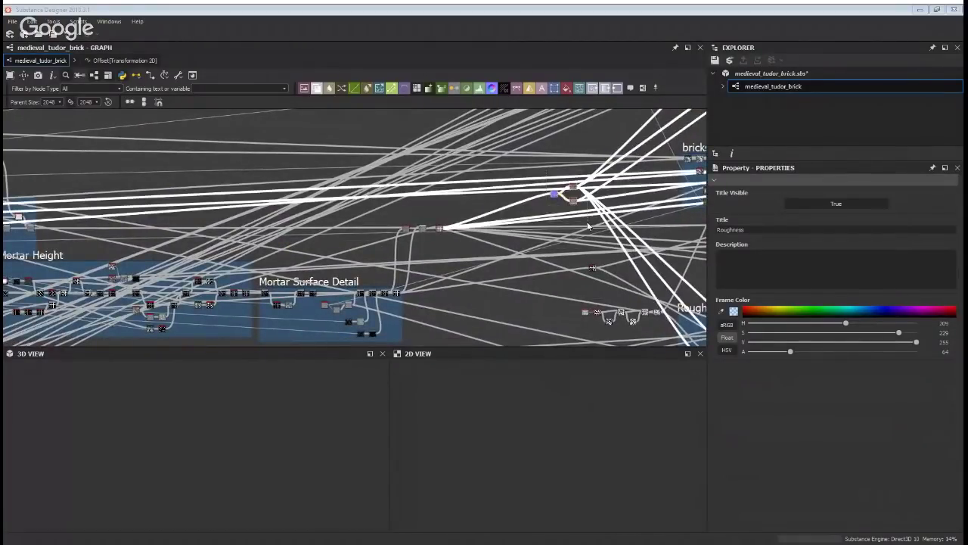
middle_click_drag(642, 246, 295, 165)
left_click_drag(673, 182, 632, 216)
middle_click_drag(445, 221, 658, 249)
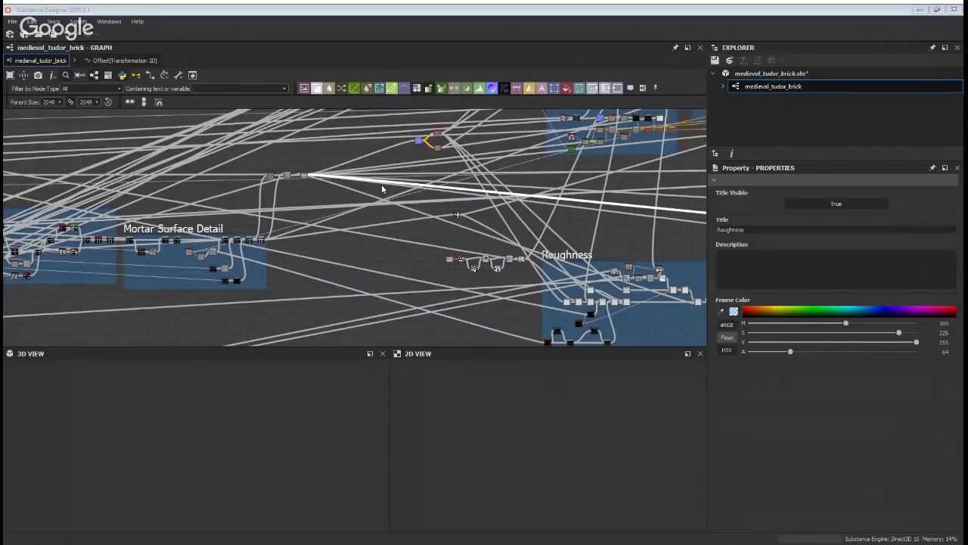
Examine the Bricks Shape, Bricks Height and Timber Beams frames at the beginning of the graph
middle_click_drag(233, 203, 447, 221)
middle_click_drag(205, 223, 615, 239)
scroll(333, 245, "down", 2)
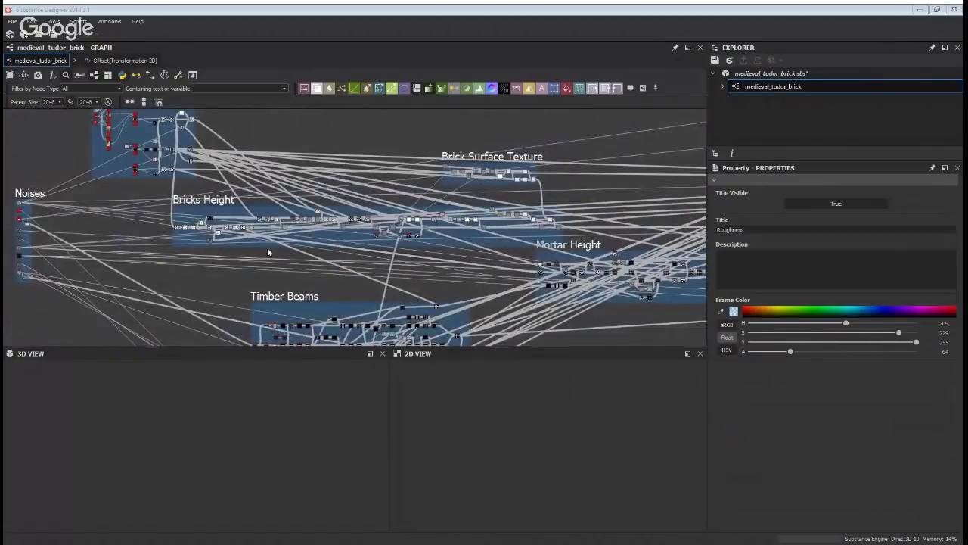
middle_click_drag(180, 153, 205, 203)
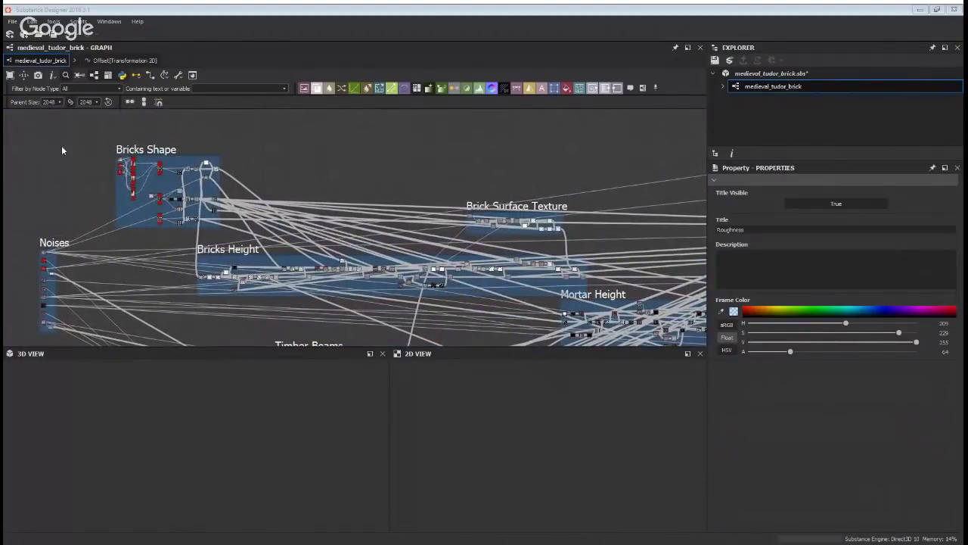
middle_click_drag(272, 317, 224, 211)
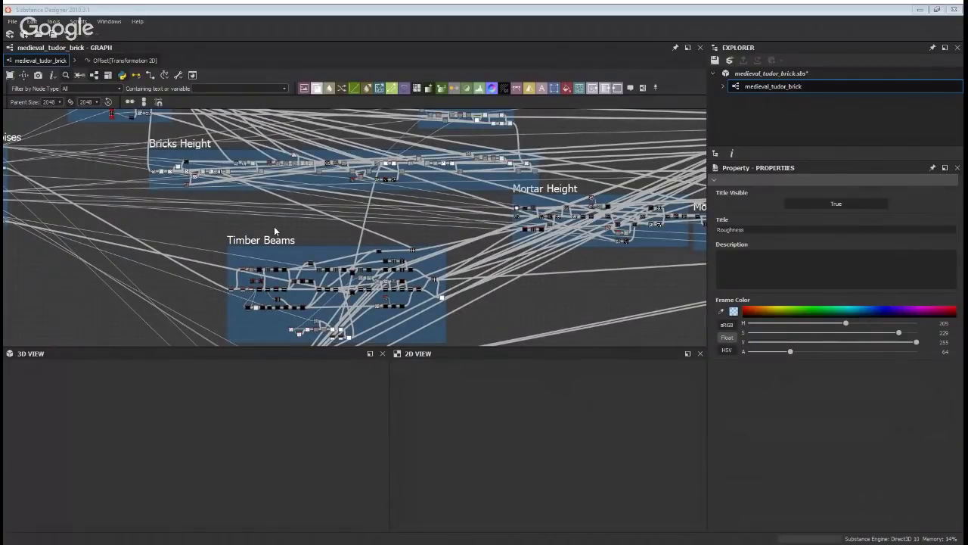
middle_click_drag(224, 229, 274, 163)
scroll(236, 214, "up", 2)
scroll(197, 162, "up", 2)
scroll(274, 163, "down", 2)
middle_click_drag(436, 291, 343, 264)
middle_click_drag(301, 224, 383, 326)
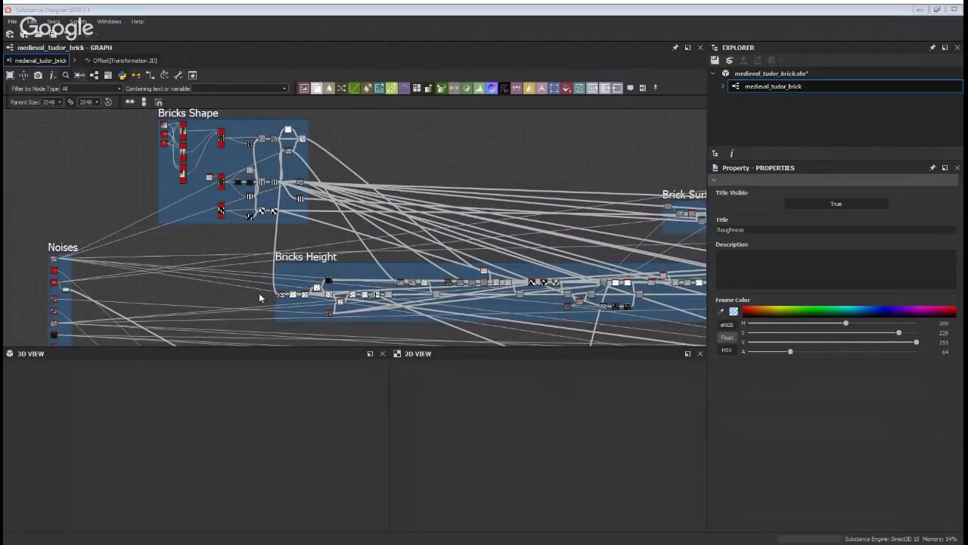
middle_click_drag(259, 294, 251, 279)
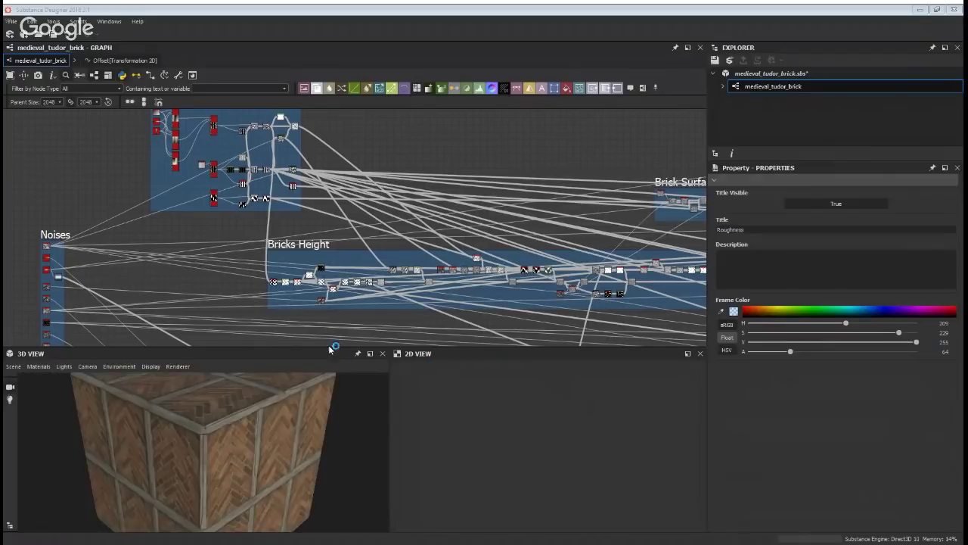
Set the height scale of the 3D view's material to about 6.7
left_click_drag(303, 417, 275, 401)
scroll(266, 413, "down", 3)
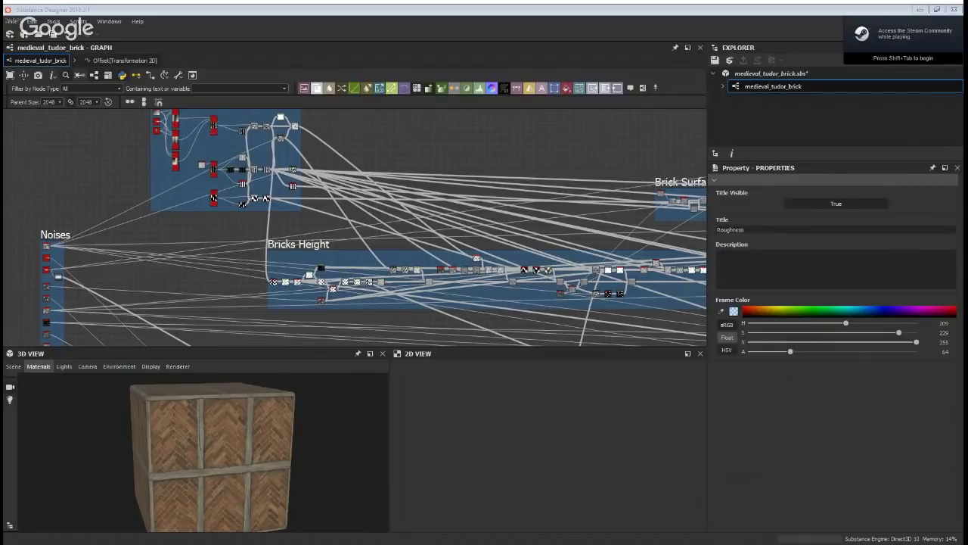
left_click(144, 380)
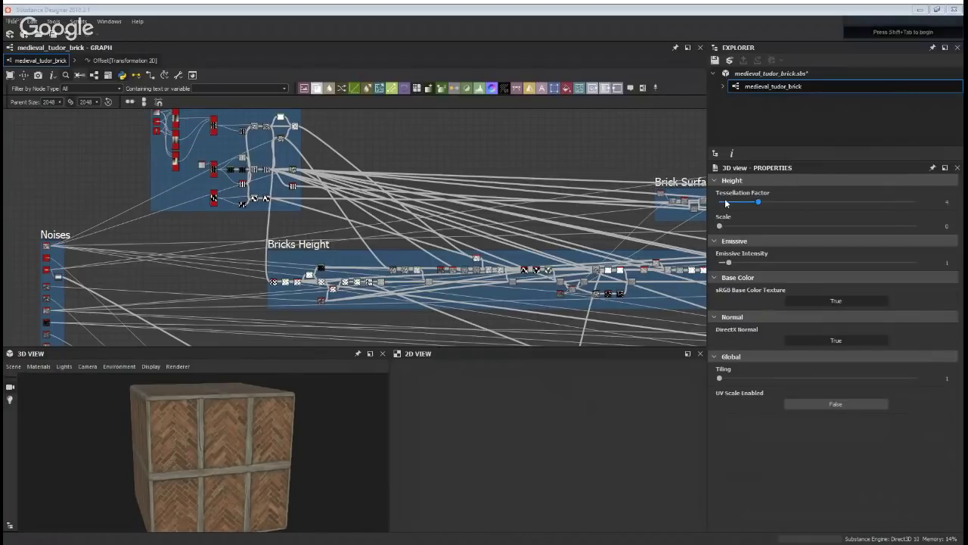
left_click_drag(724, 226, 851, 226)
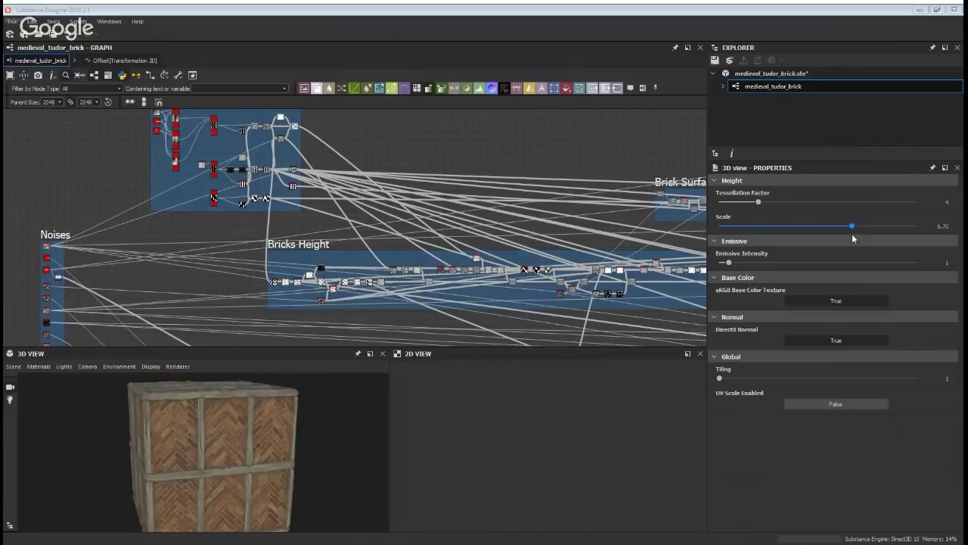
Set the tessellation factor of the 3D view's material to 9
left_click_drag(345, 444, 346, 416)
scroll(333, 420, "up", 3)
left_click_drag(758, 202, 823, 205)
Enlarge the 3D view area and frame the whole preview cube in it
left_click_drag(291, 430, 288, 397)
left_click_drag(284, 327, 285, 291)
middle_click_drag(277, 366, 254, 366)
middle_click_drag(376, 248, 363, 205)
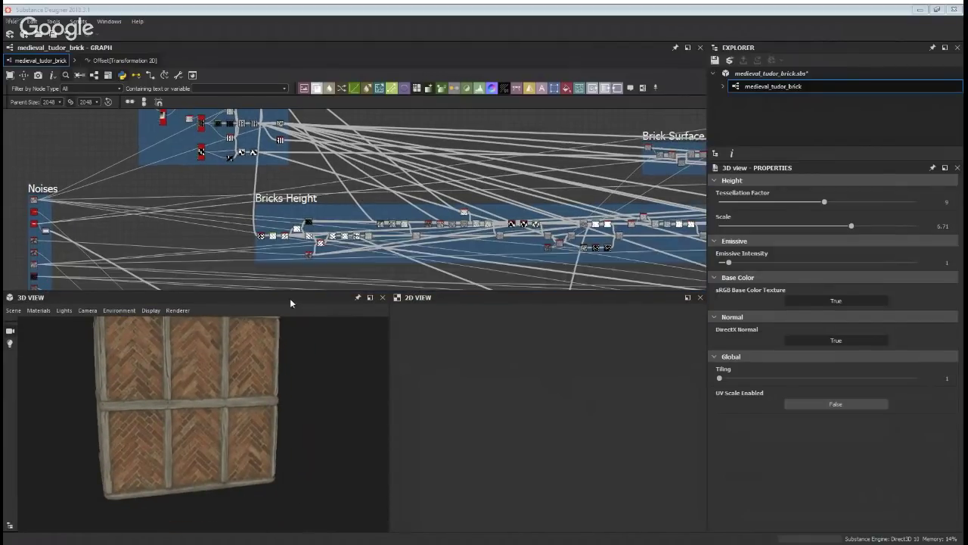
left_click_drag(272, 333, 259, 369)
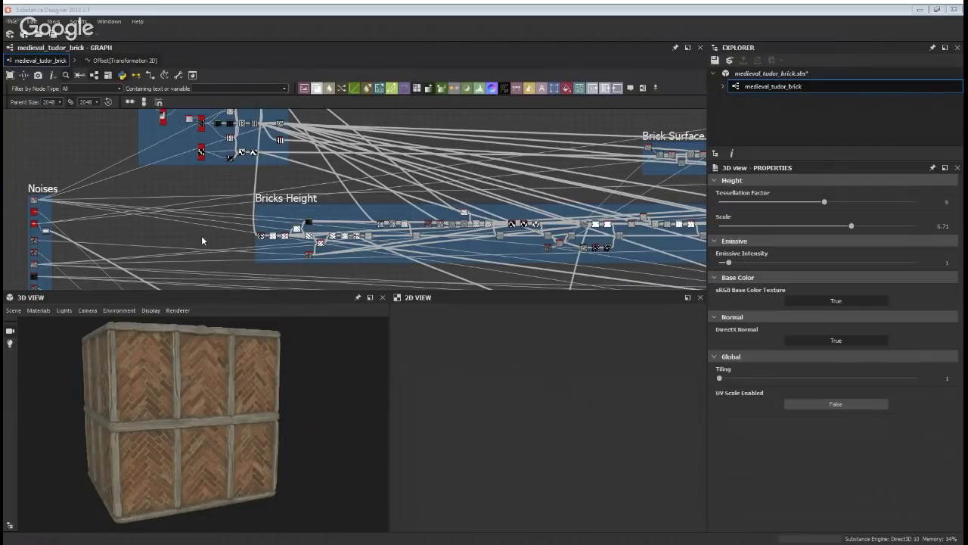
left_click_drag(264, 292, 267, 297)
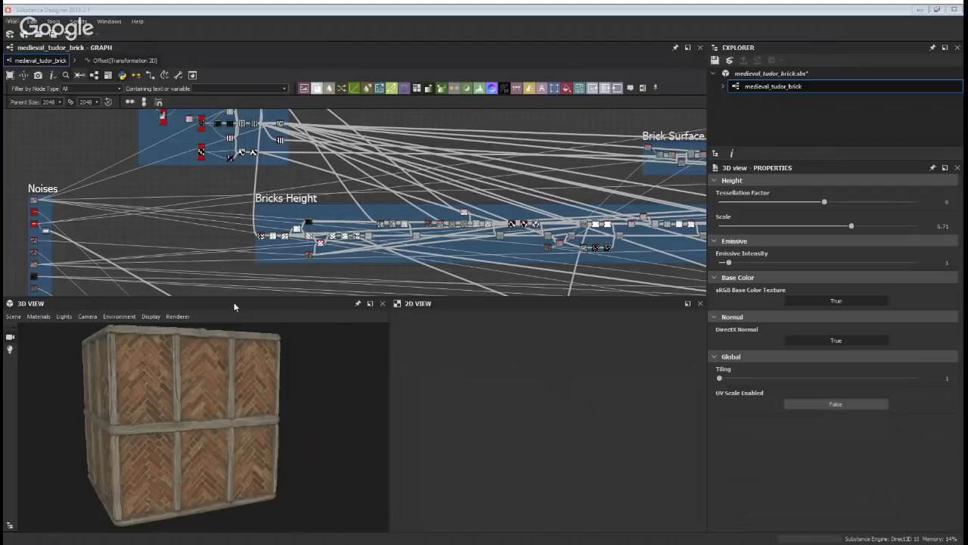
Examine the displaced herringbone bricks and timber beams on the preview cube from the front and its corners
left_click_drag(233, 336, 254, 347)
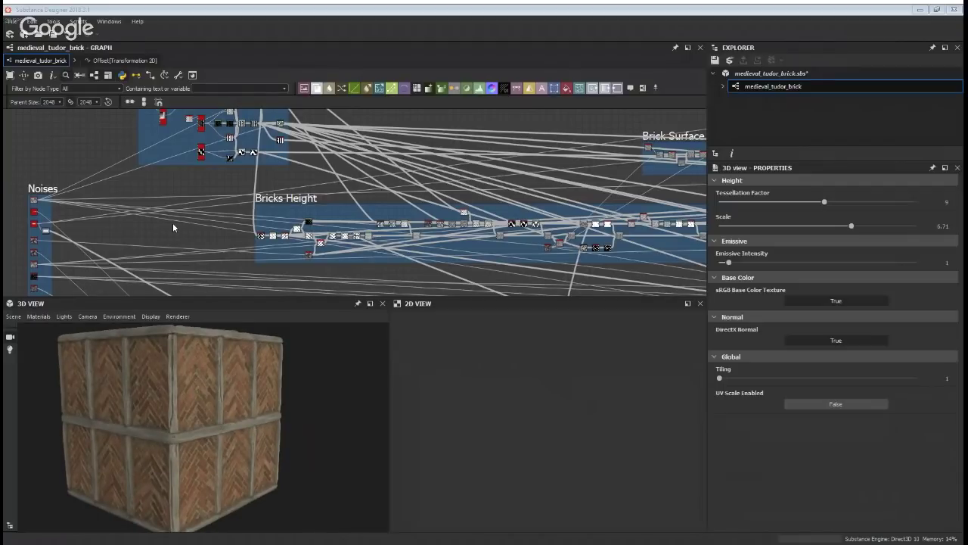
left_click_drag(245, 372, 201, 376)
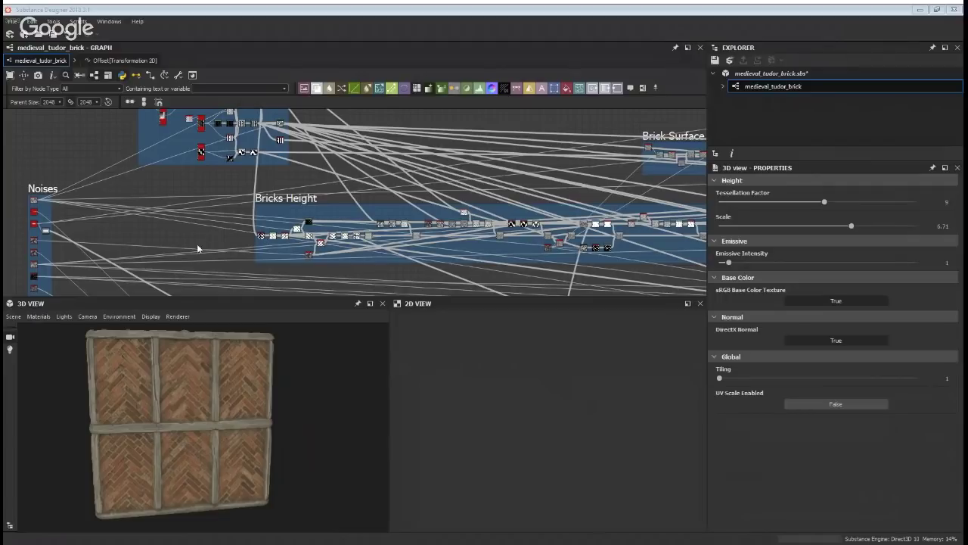
left_click_drag(193, 366, 211, 366)
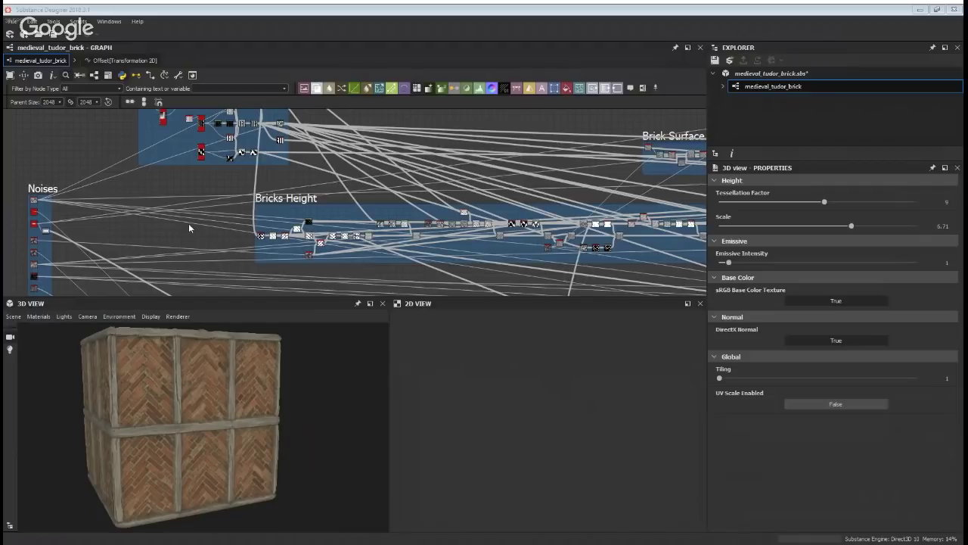
left_click_drag(134, 409, 184, 403)
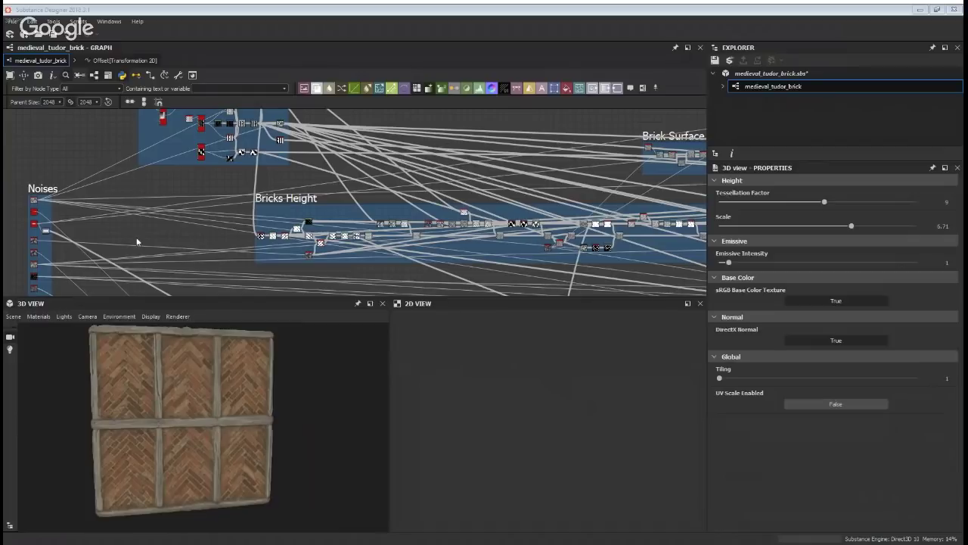
left_click_drag(150, 376, 151, 339)
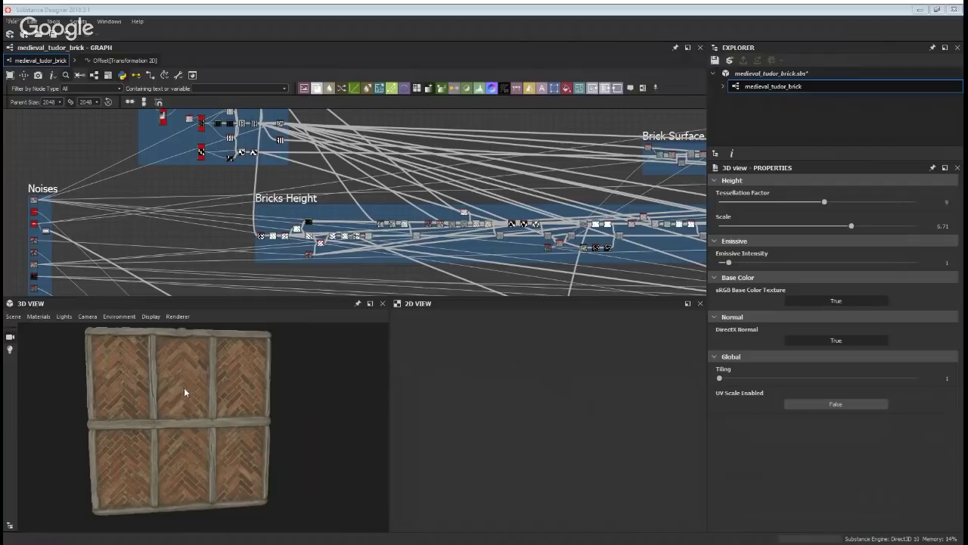
left_click_drag(188, 356, 211, 386)
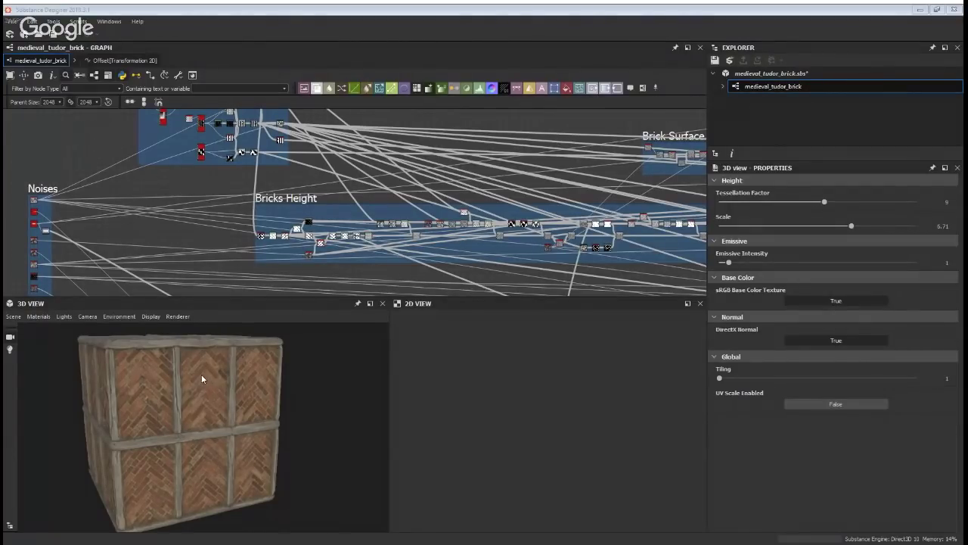
left_click_drag(187, 364, 174, 360)
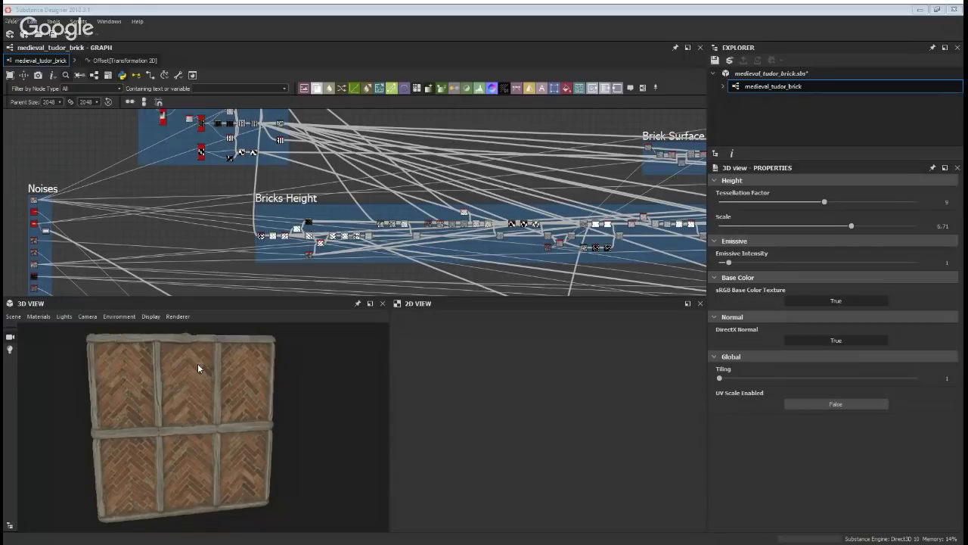
left_click_drag(198, 368, 213, 291)
left_click_drag(195, 366, 176, 369)
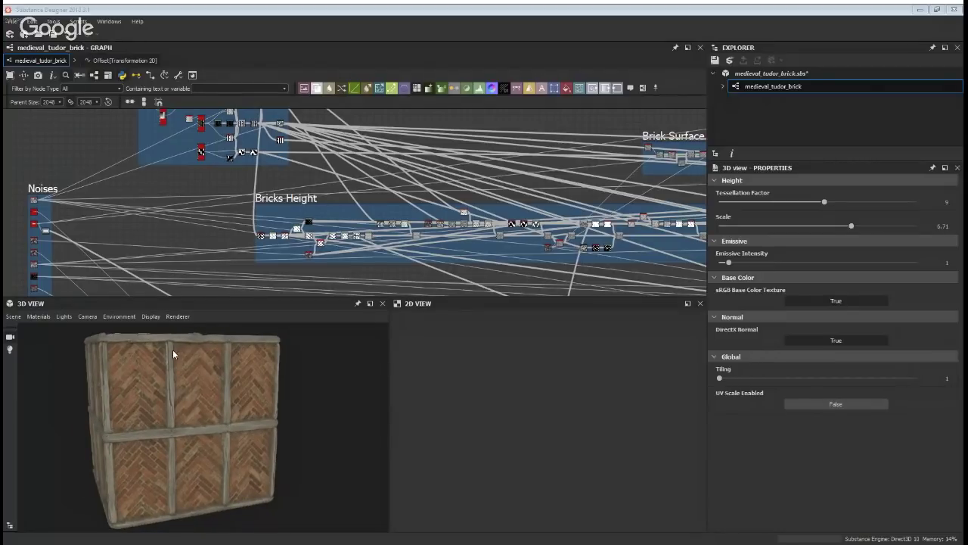
left_click_drag(178, 372, 166, 373)
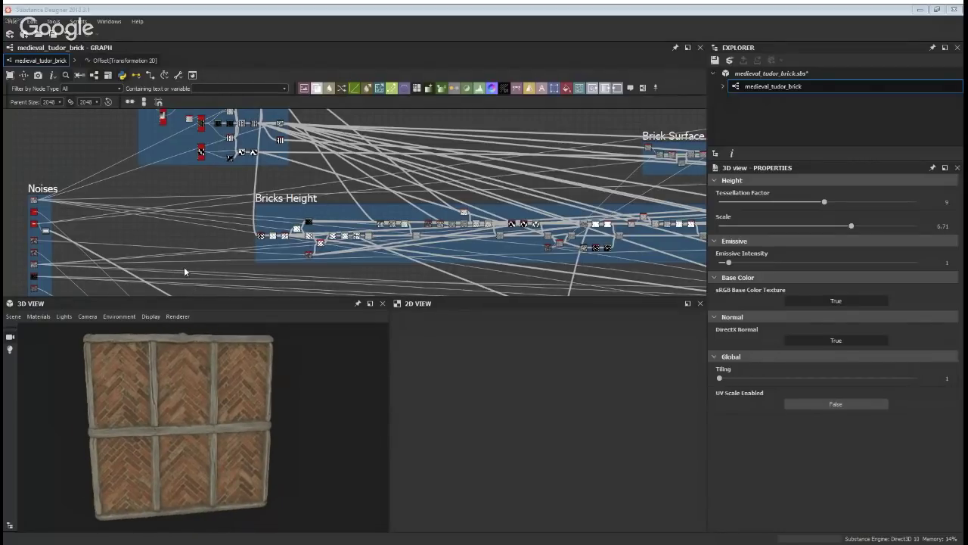
mouse_move(246, 386)
left_mouse_down()
mouse_move(209, 356)
mouse_move(233, 373)
left_mouse_up()
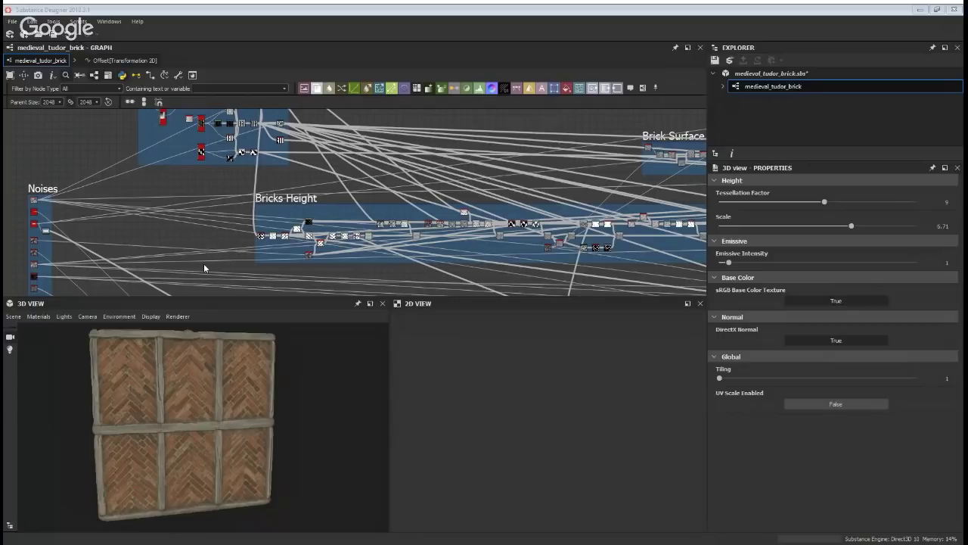
Examine the Bricks Shape, Noises and Bricks Height frames at the start of the graph
middle_click_drag(184, 266, 182, 242)
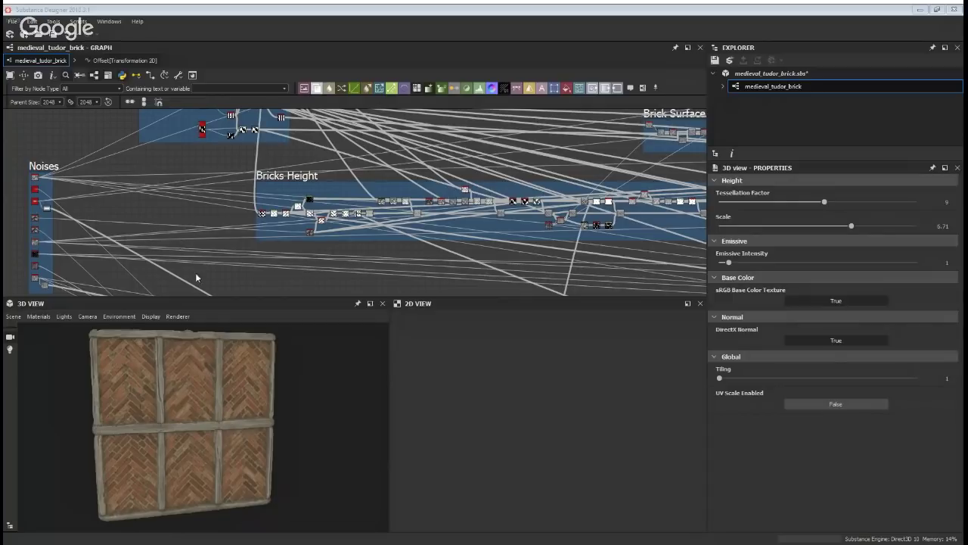
middle_click_drag(204, 228, 193, 269)
middle_click_drag(237, 223, 227, 274)
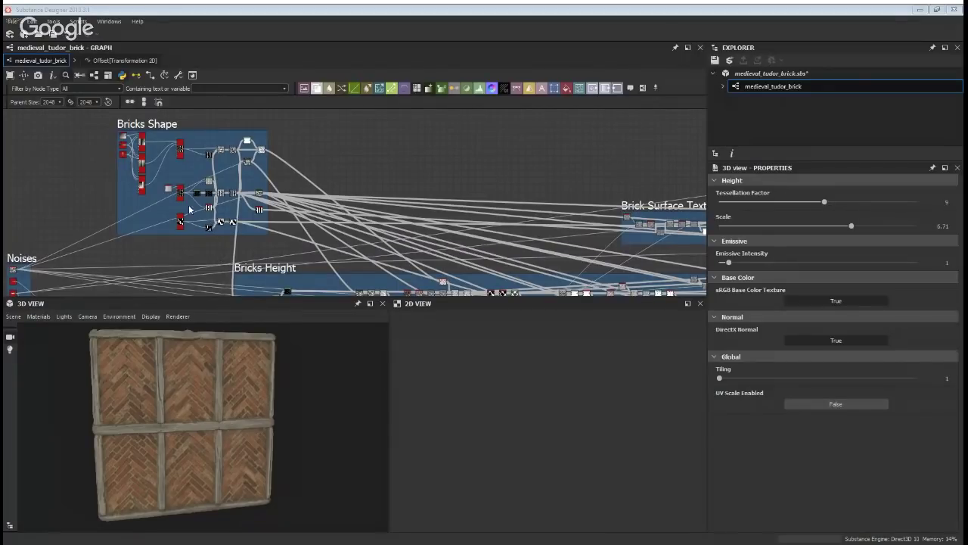
left_click_drag(175, 339, 257, 337)
middle_click_drag(182, 265, 199, 224)
scroll(165, 250, "down", 2)
scroll(121, 173, "up", 3)
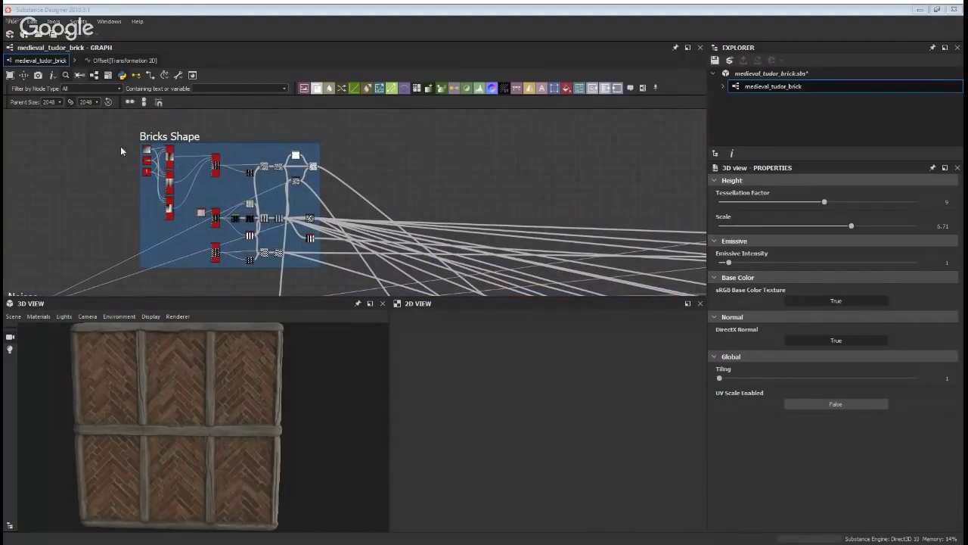
middle_click_drag(323, 281, 298, 173)
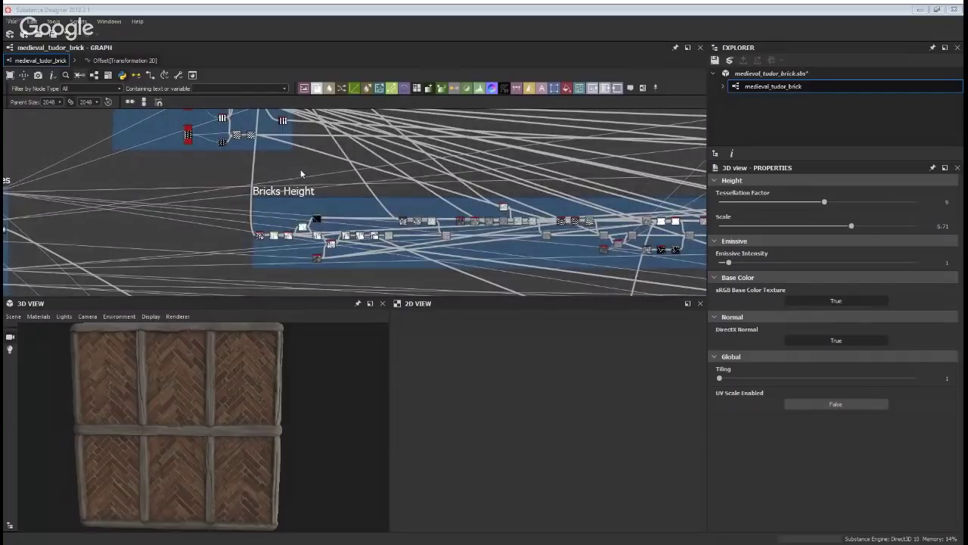
scroll(300, 185, "down", 3)
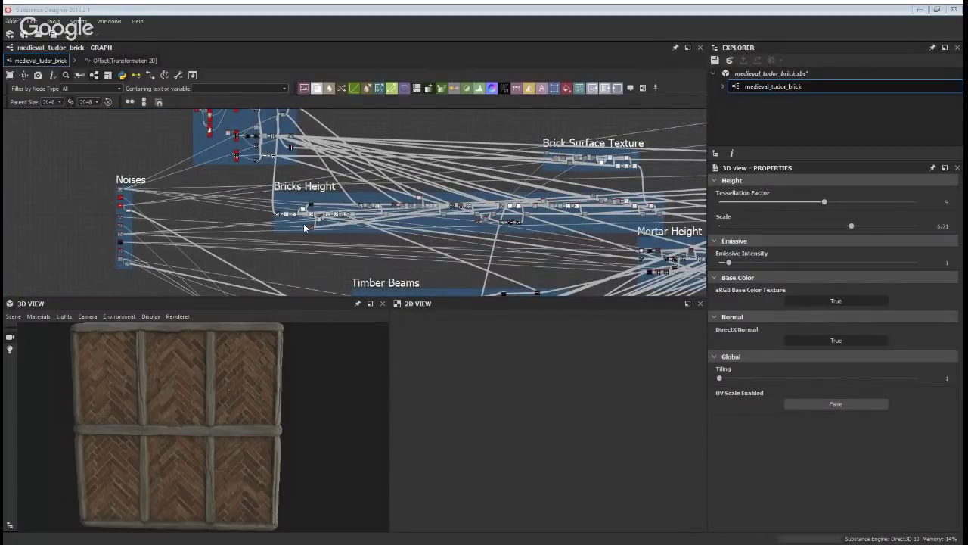
Inspect the layout of the brick panels between the timber beams on the cube's front face
left_click_drag(273, 346, 200, 344)
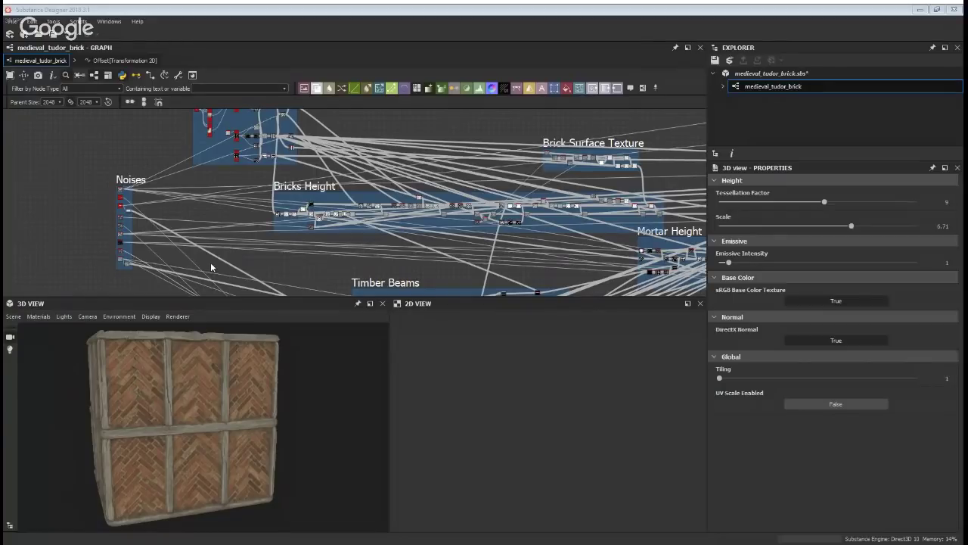
left_click_drag(234, 396, 224, 387)
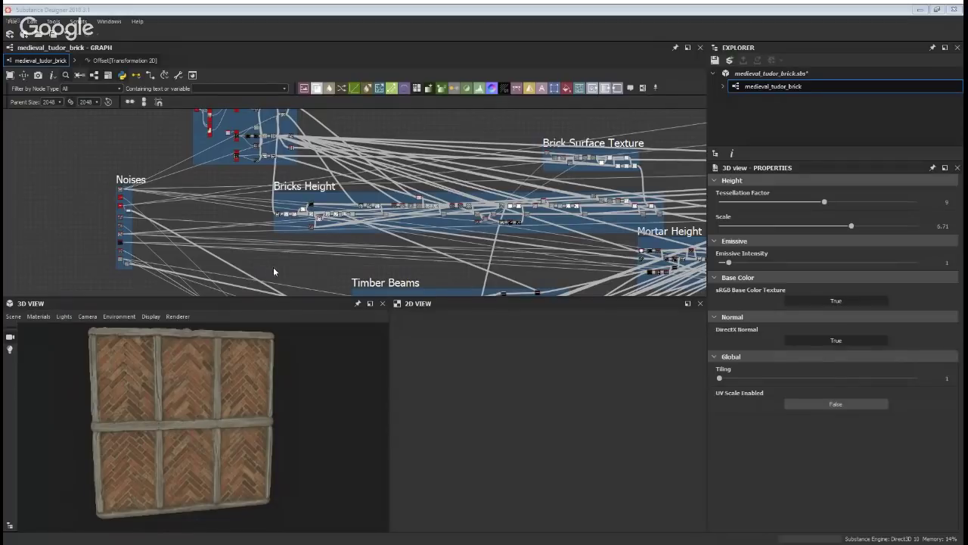
left_click_drag(223, 380, 215, 384)
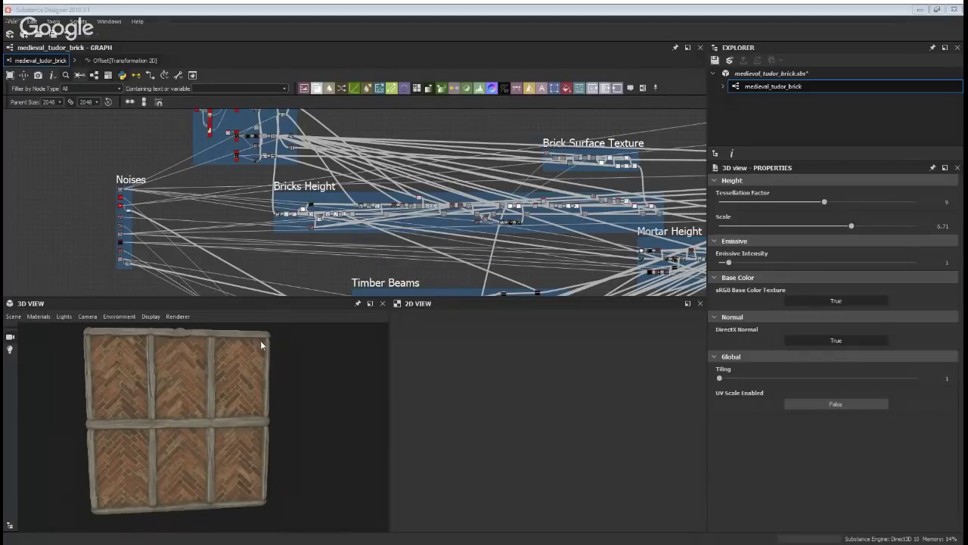
left_click_drag(248, 365, 264, 375)
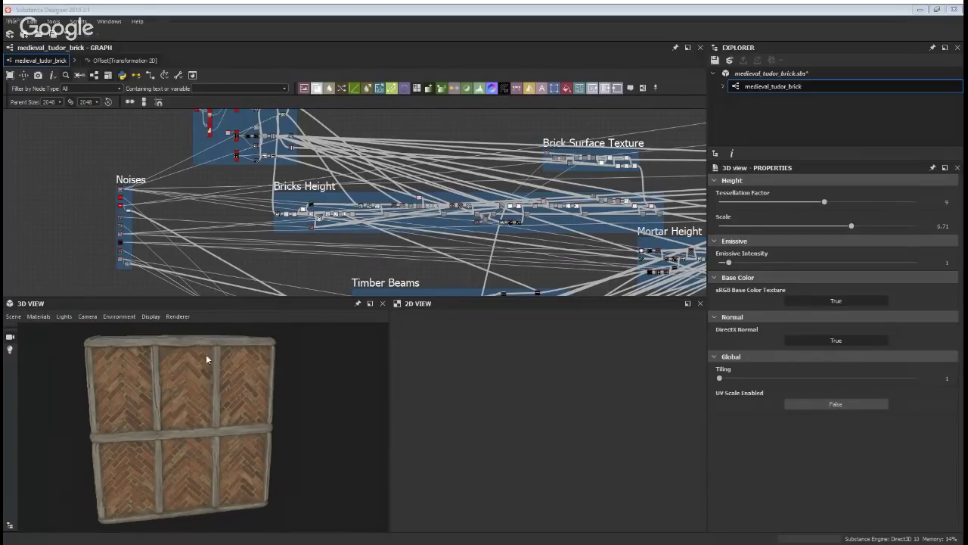
left_click_drag(205, 379, 108, 342)
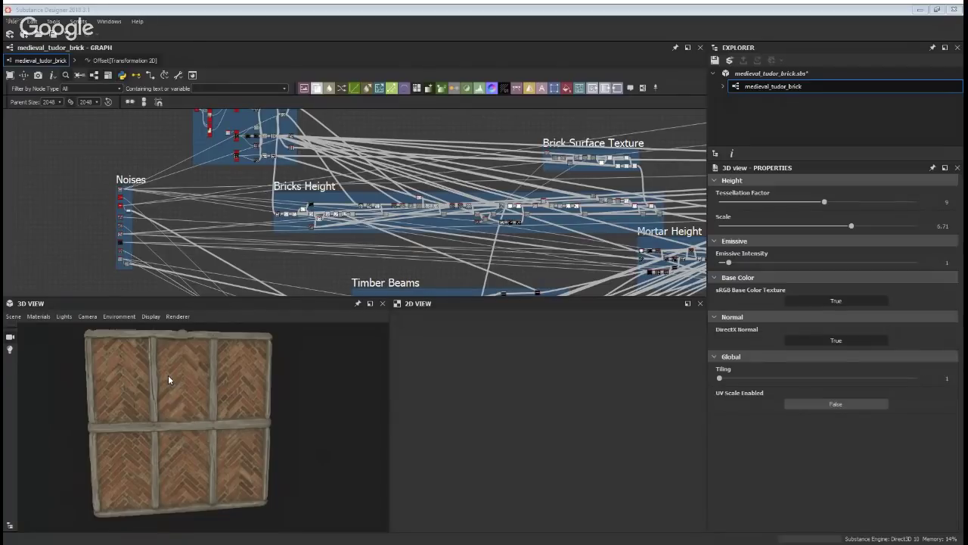
Examine the nodes inside the Bricks Shape frame at close range
middle_click_drag(350, 277, 226, 282)
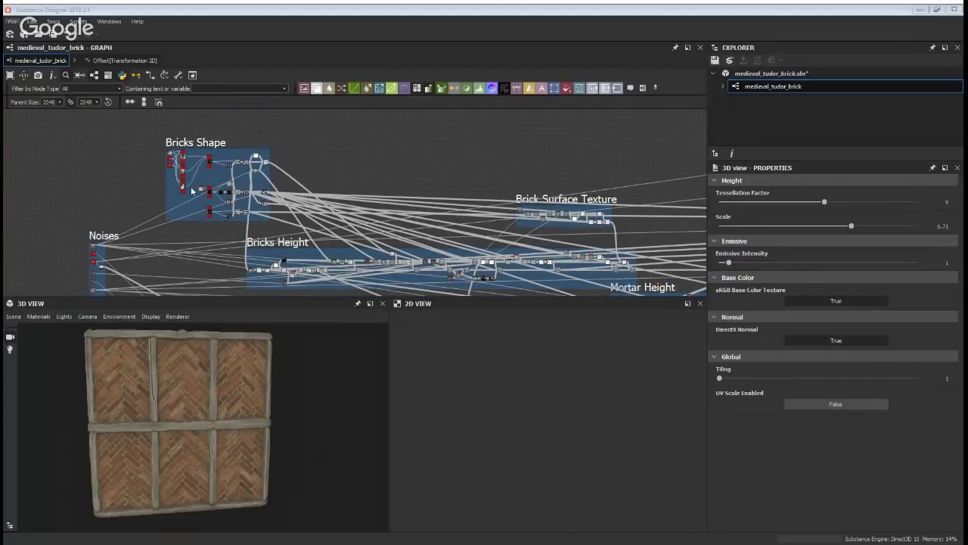
scroll(185, 161, "up", 3)
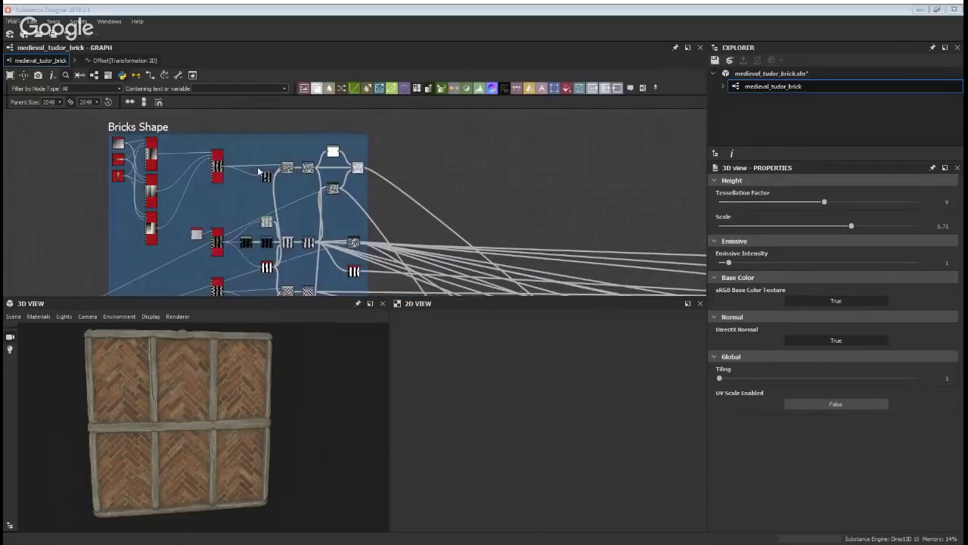
scroll(187, 151, "up", 2)
middle_click_drag(186, 152, 195, 208)
middle_click_drag(208, 254, 211, 182)
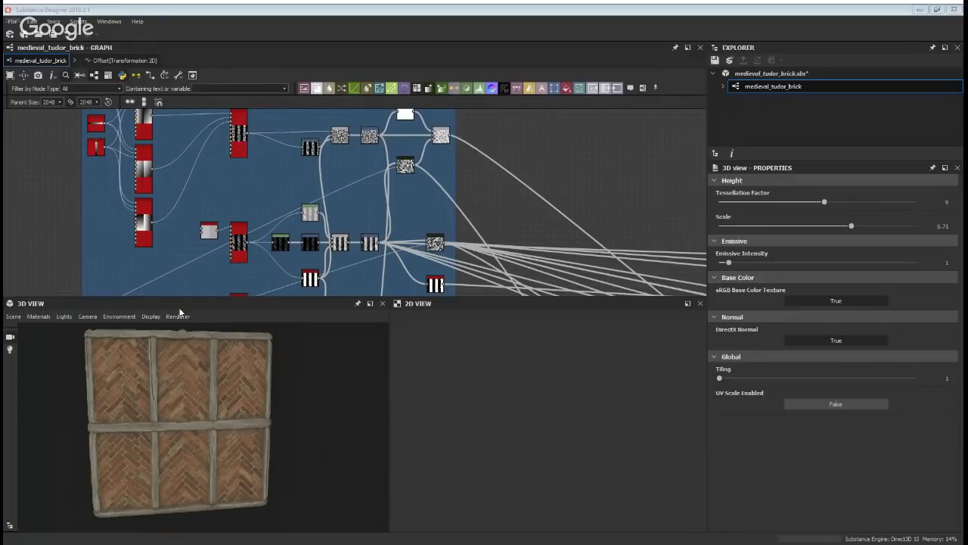
Inspect the brick pattern on the cube's front face in close-up
left_click_drag(176, 401, 180, 417)
middle_click_drag(196, 217, 202, 270)
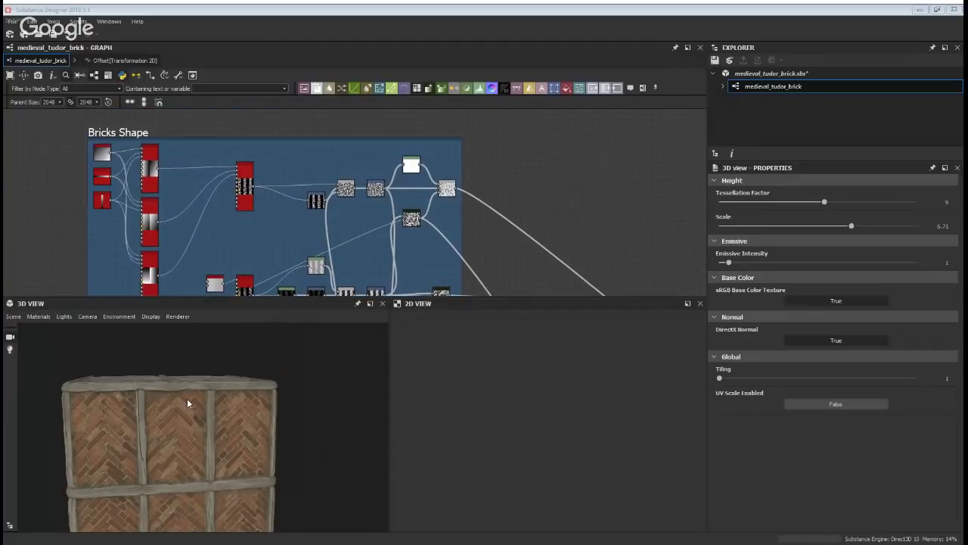
left_click_drag(186, 398, 189, 405)
middle_click_drag(189, 405, 194, 387)
left_click_drag(194, 387, 194, 407)
scroll(194, 408, "up", 2)
scroll(195, 407, "down", 1)
Move the Transformation 2D node in the upper row of the Bricks Shape frame closer to the red tile node feeding it
middle_click_drag(217, 246, 219, 182)
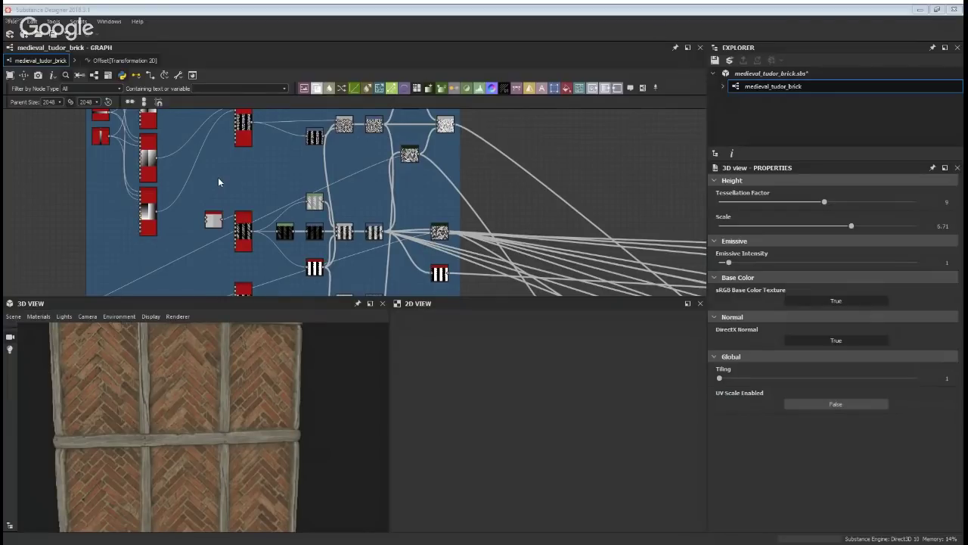
middle_click_drag(219, 184, 217, 221)
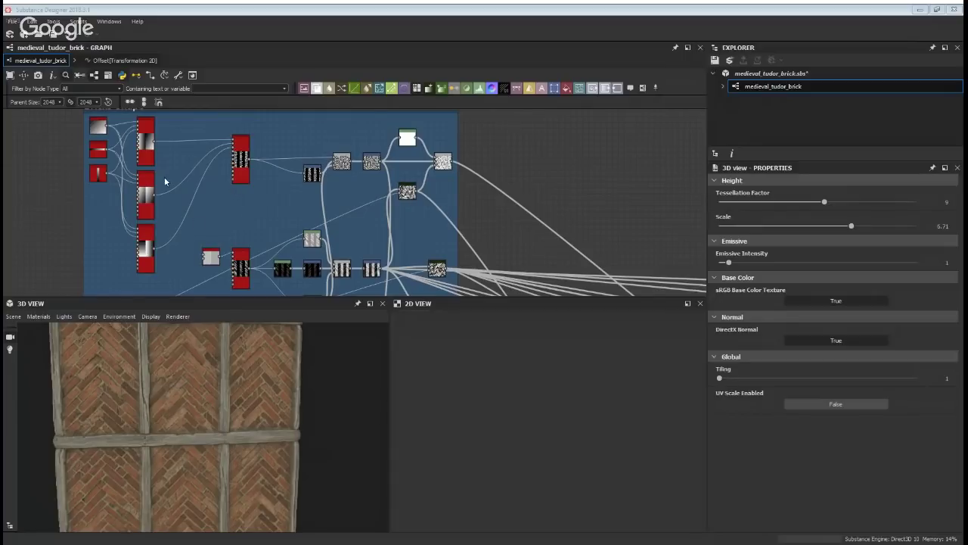
middle_click_drag(170, 171, 169, 194)
scroll(170, 194, "up", 2)
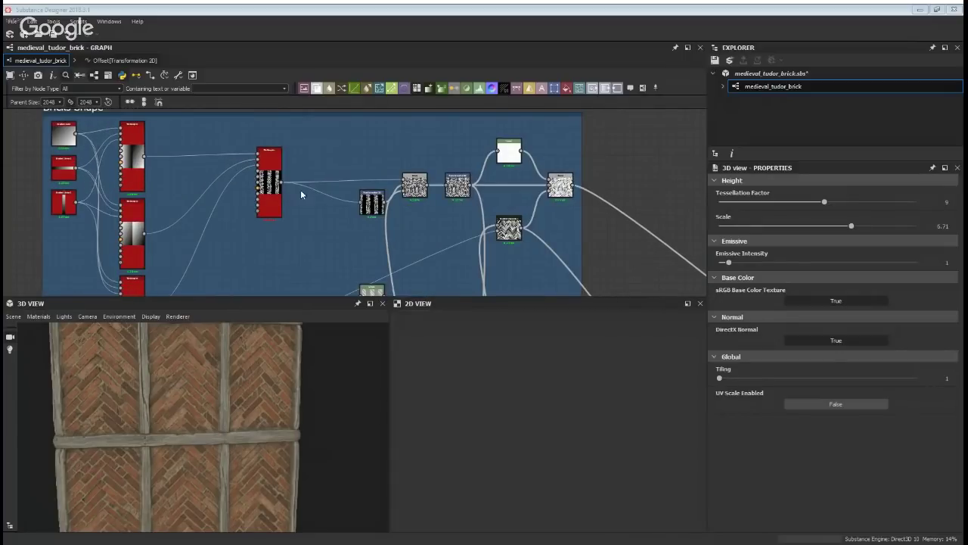
left_click_drag(380, 219, 346, 215)
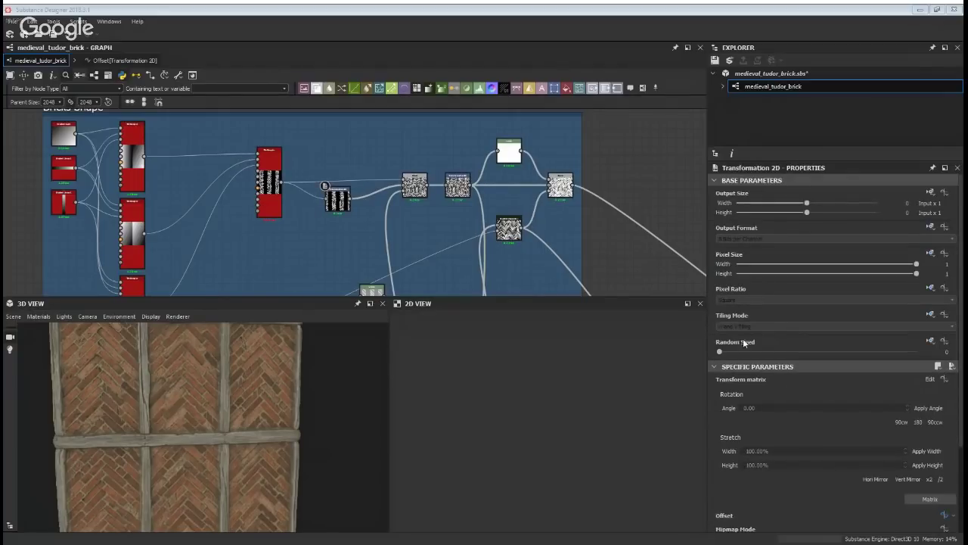
Set the graph's Bricks Column Amount input parameter to 8 in the parameter preview
key("Escape")
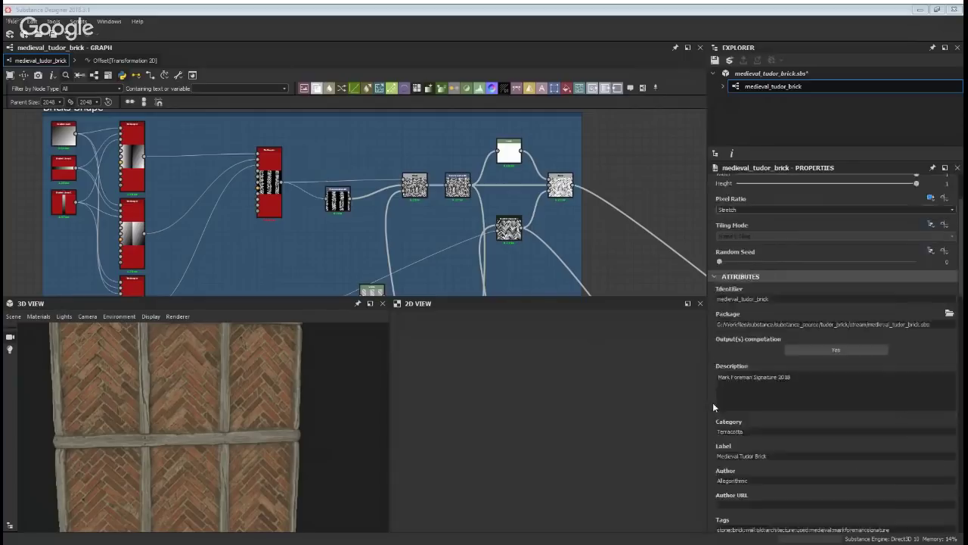
scroll(832, 340, "down", 5)
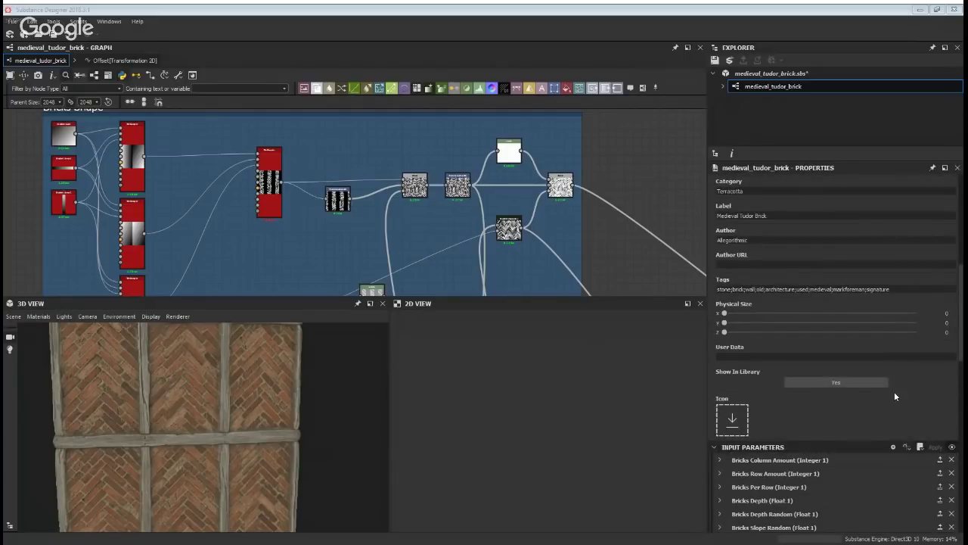
scroll(895, 391, "down", 2)
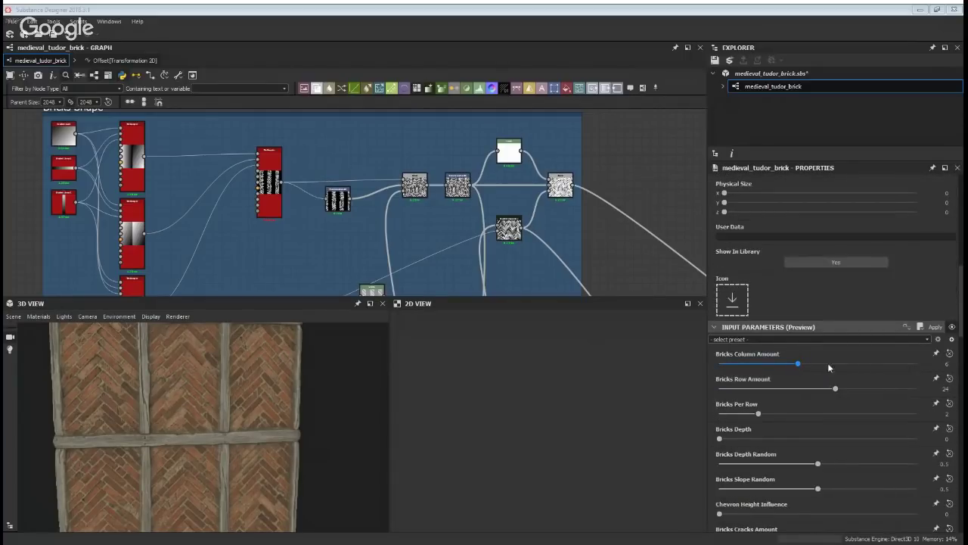
left_click(828, 366)
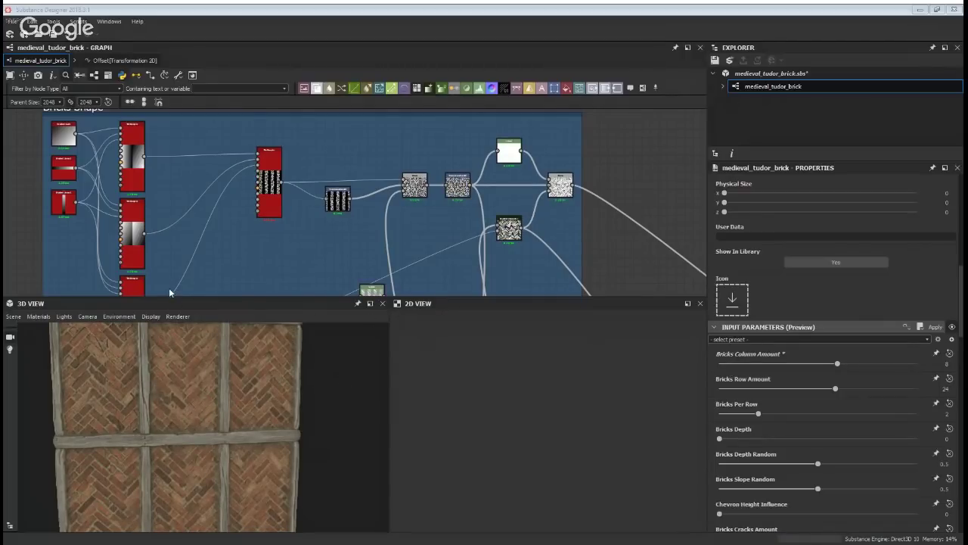
Set the Bricks Column Amount input parameter to 4 in the parameter preview and check the effect on the Bricks Shape nodes
left_click_drag(835, 366, 756, 364)
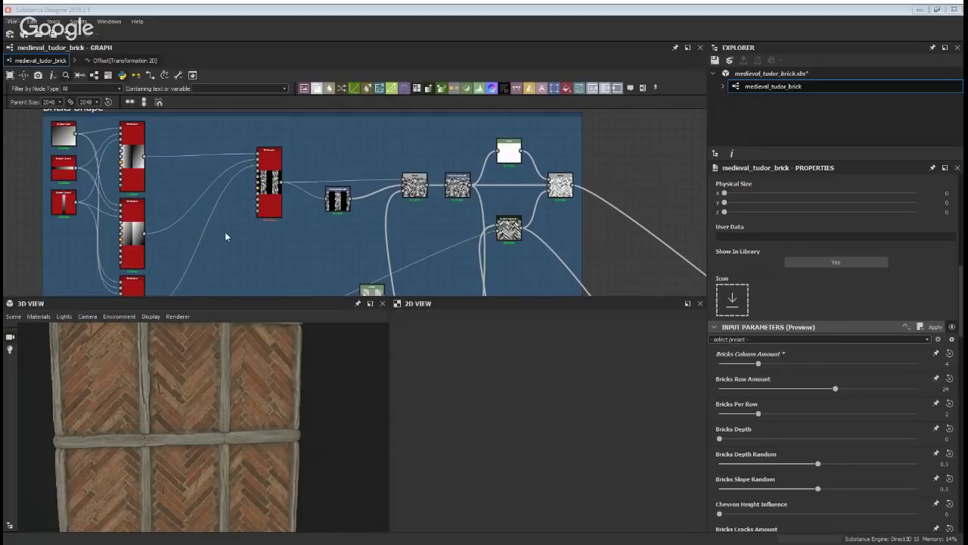
middle_click_drag(333, 230, 301, 230)
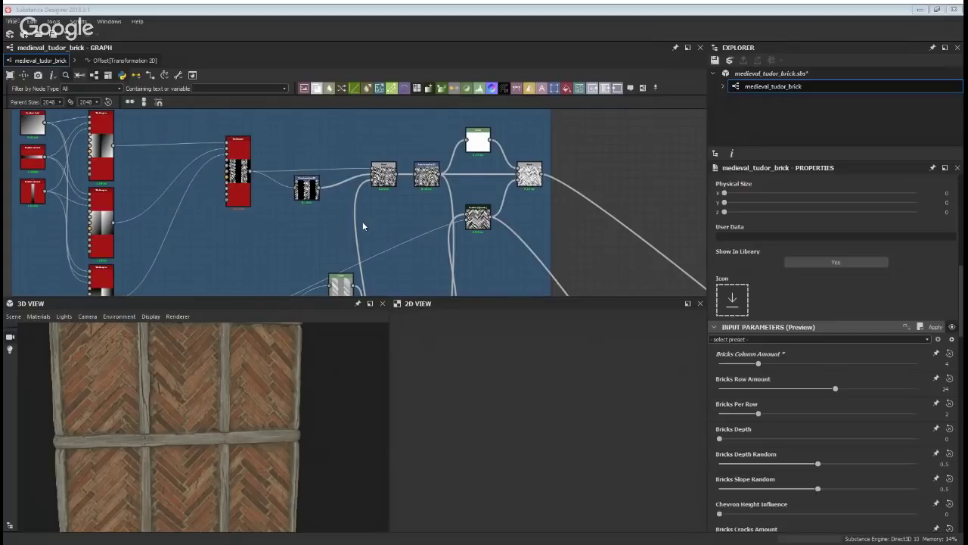
scroll(363, 221, "down", 2)
scroll(255, 232, "down", 2)
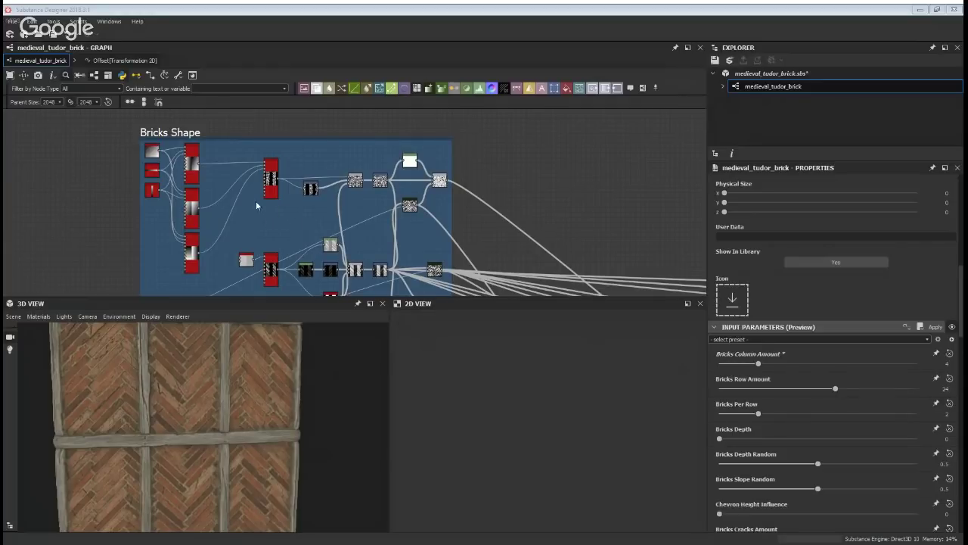
scroll(354, 170, "up", 4)
middle_click_drag(208, 190, 259, 214)
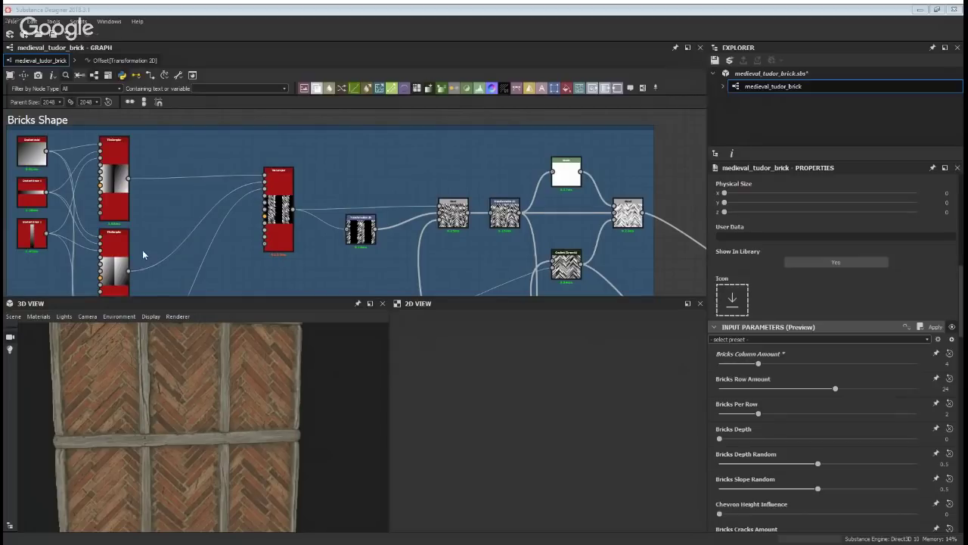
scroll(144, 255, "down", 3)
scroll(293, 223, "up", 2)
Show the output of the uppermost gradient-fed Tile Sampler in the 2D view
left_click(294, 206)
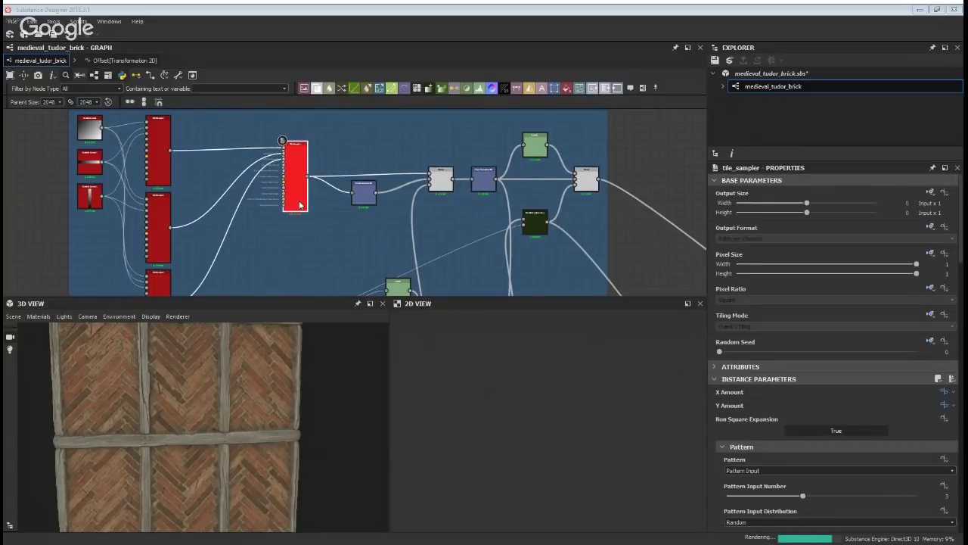
middle_click_drag(260, 259, 258, 224)
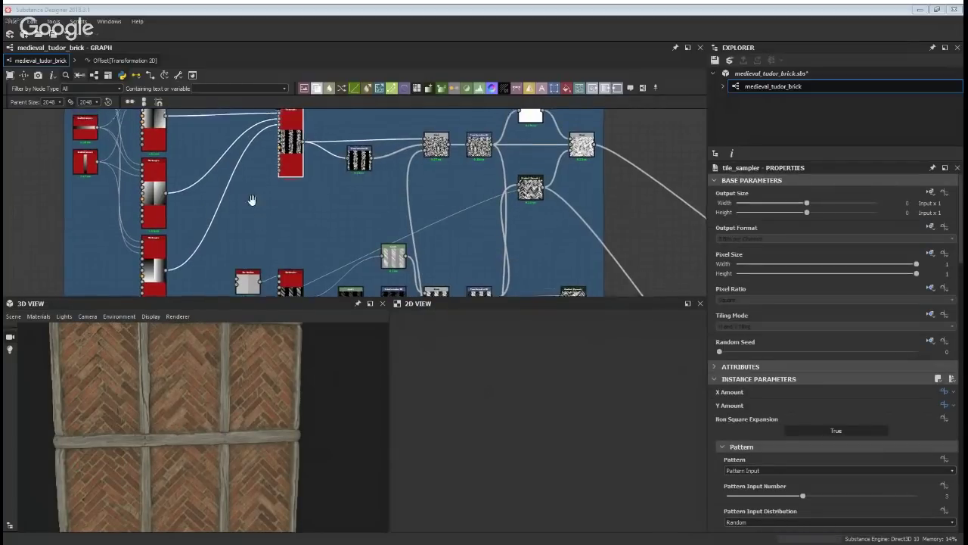
scroll(253, 201, "down", 3)
middle_click_drag(201, 129, 203, 166)
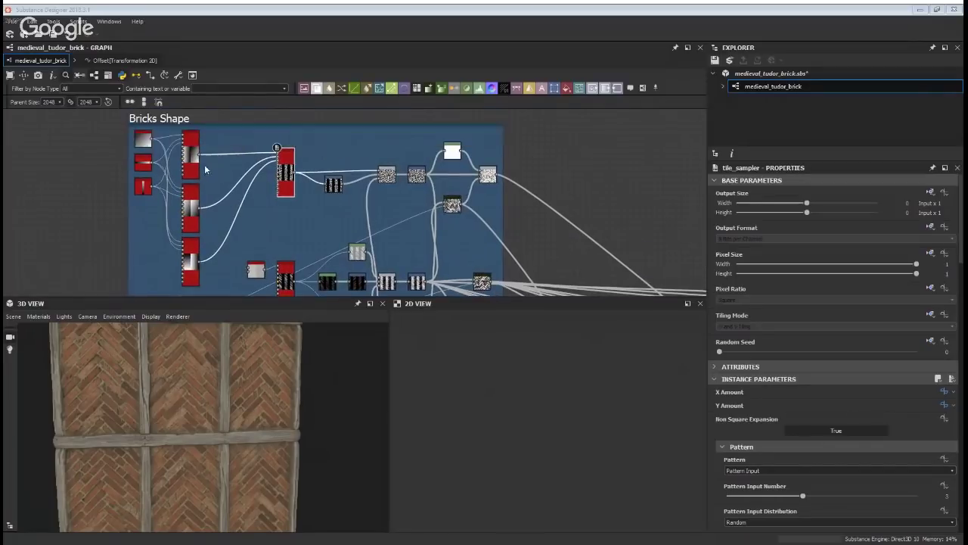
scroll(202, 166, "up", 1)
left_click(202, 158)
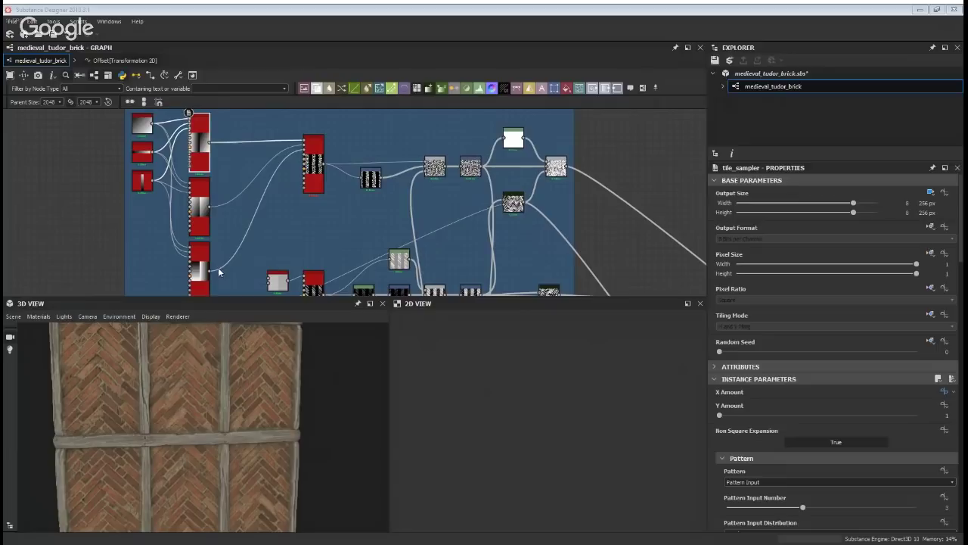
double_click(204, 161)
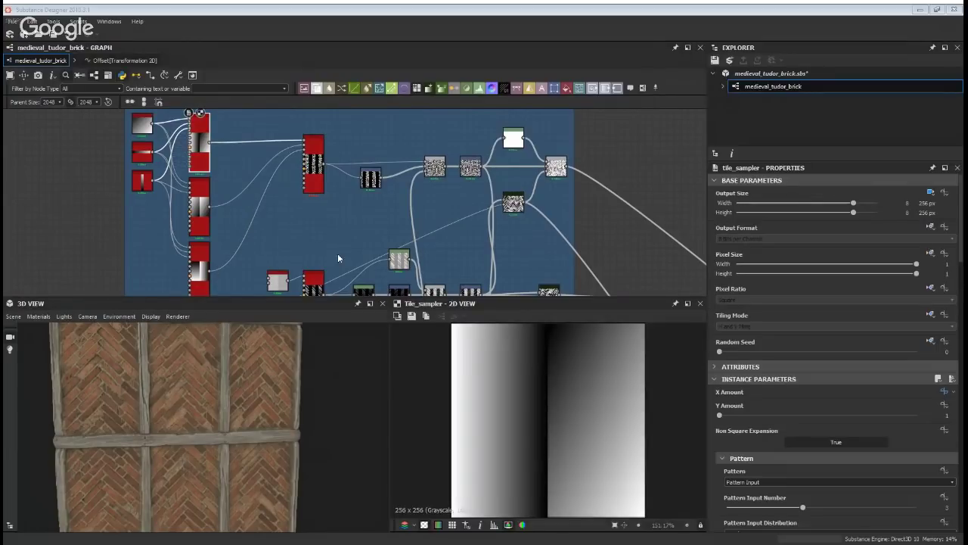
Show the output of the Tile Sampler that combines the three gradient-fed samplers in the 2D view
left_click(314, 178)
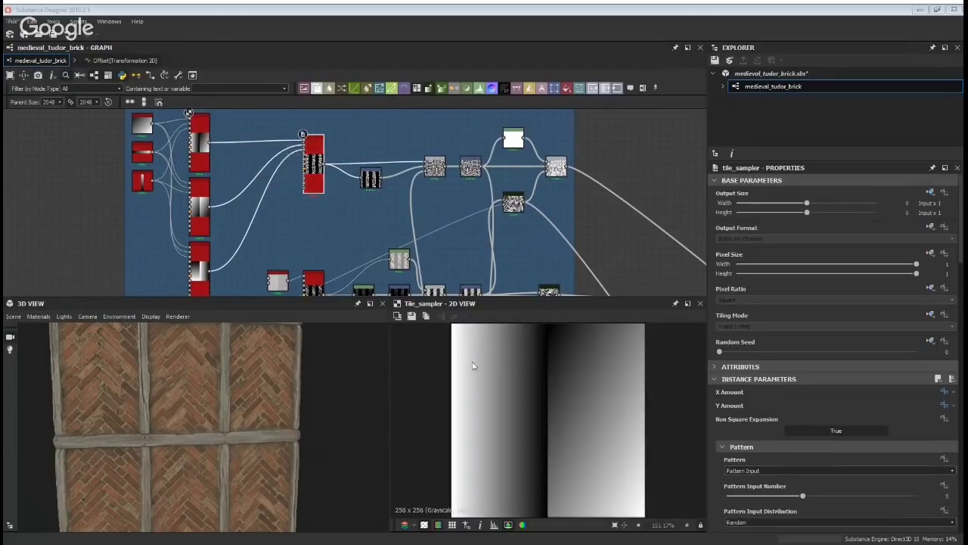
left_click(202, 153)
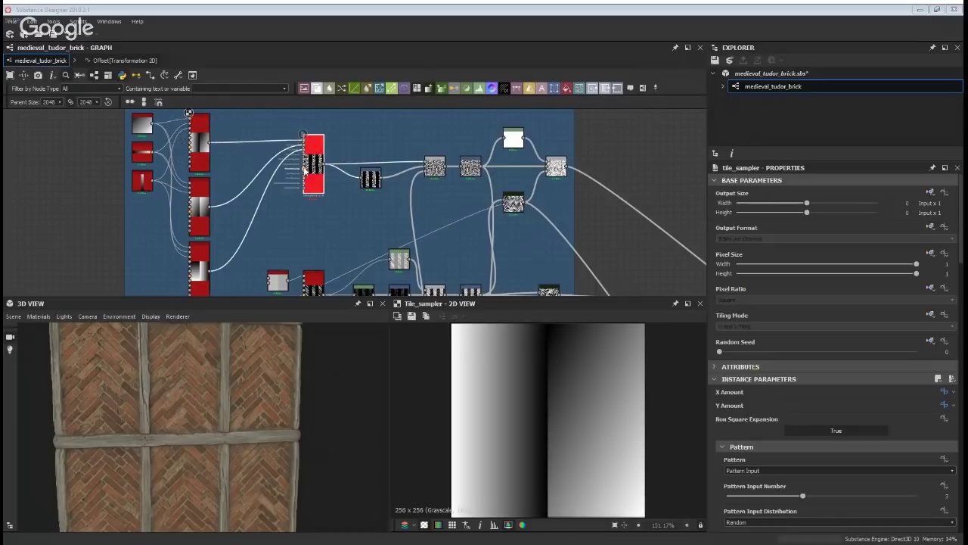
double_click(314, 160)
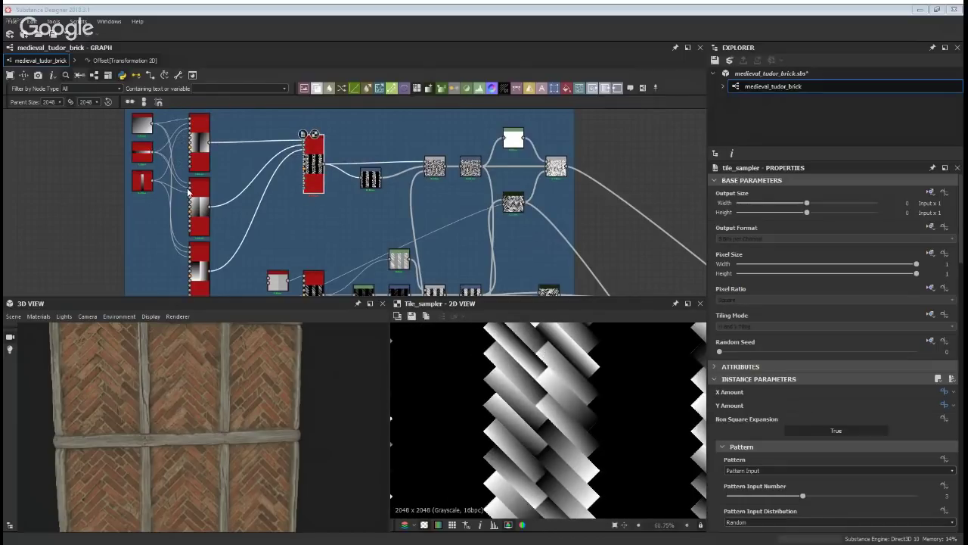
Examine the properties and input connections of the first and third gradient-fed Tile Samplers in the Bricks Shape frame
left_click(202, 159)
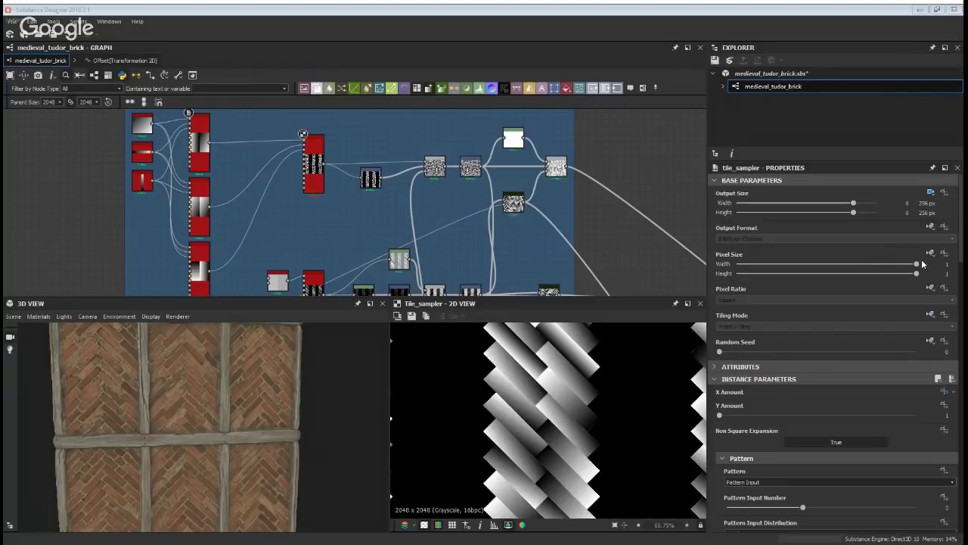
left_click(543, 255)
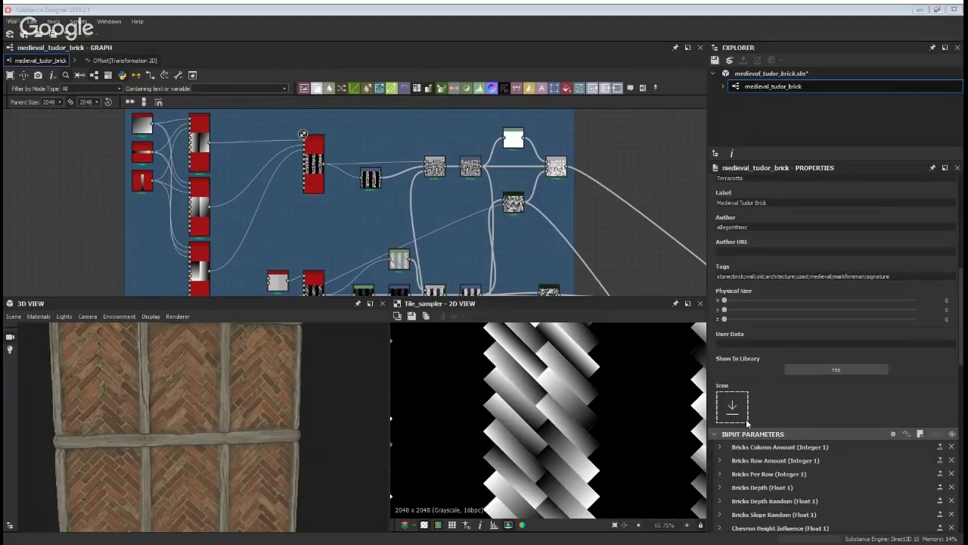
scroll(747, 423, "down", 1)
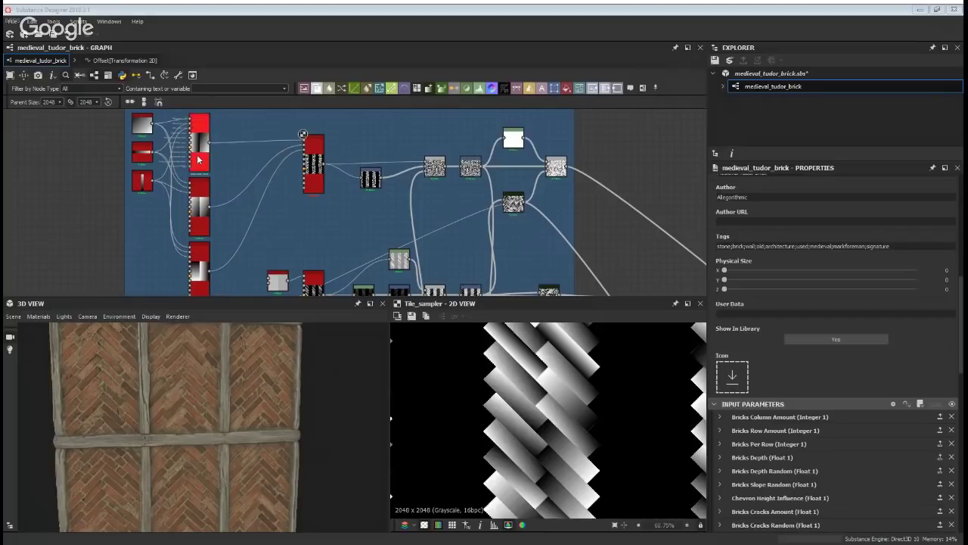
left_click(200, 148)
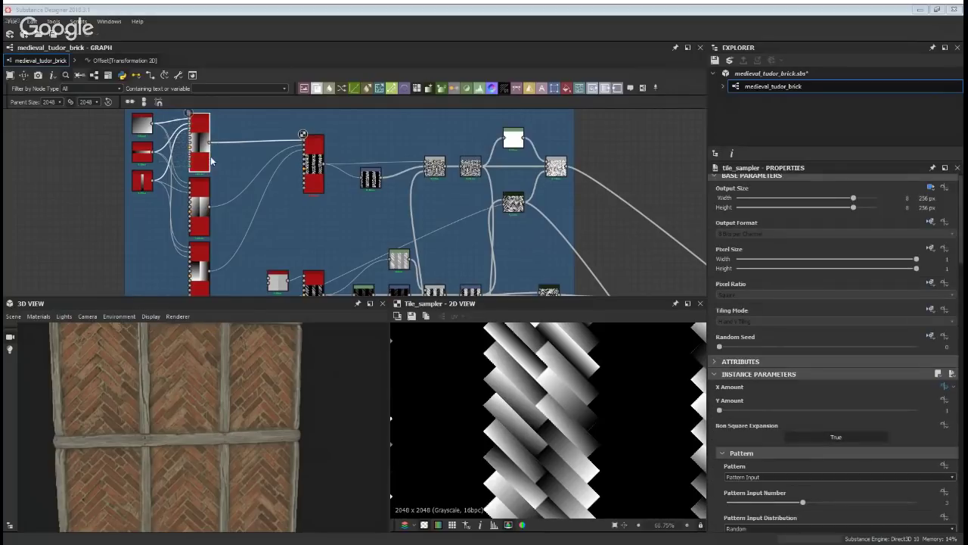
middle_click_drag(217, 145, 245, 232)
scroll(225, 224, "up", 2)
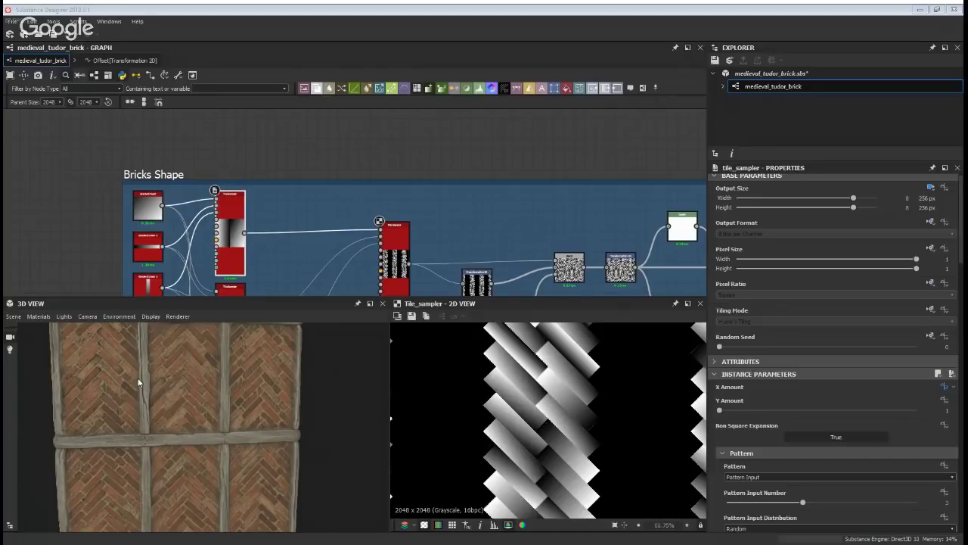
middle_click_drag(245, 290, 387, 194)
middle_click_drag(344, 256, 337, 201)
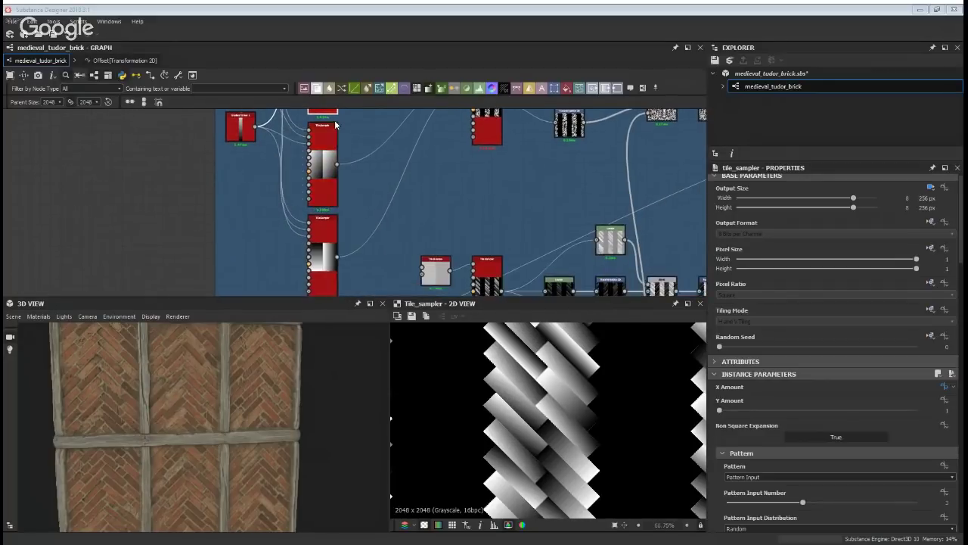
left_click(312, 230)
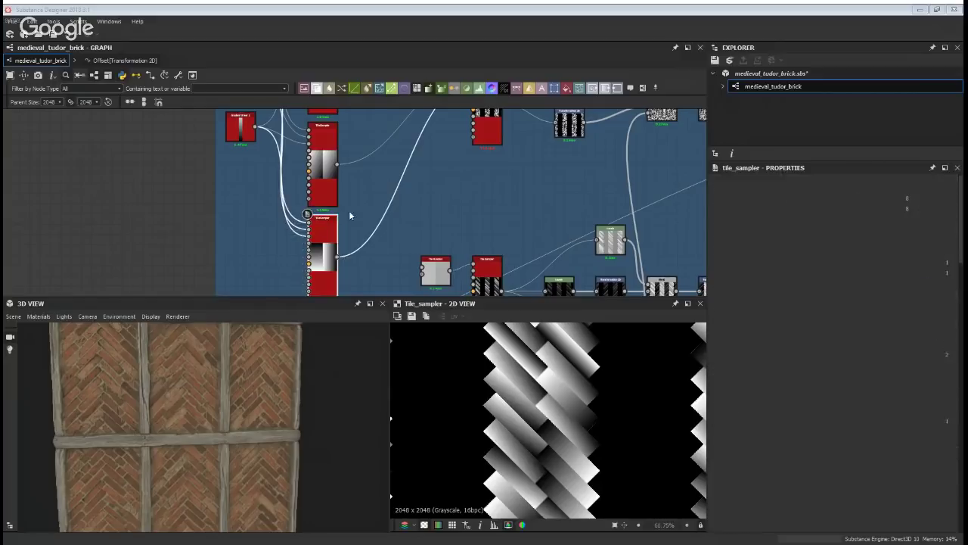
scroll(312, 230, "up", 2)
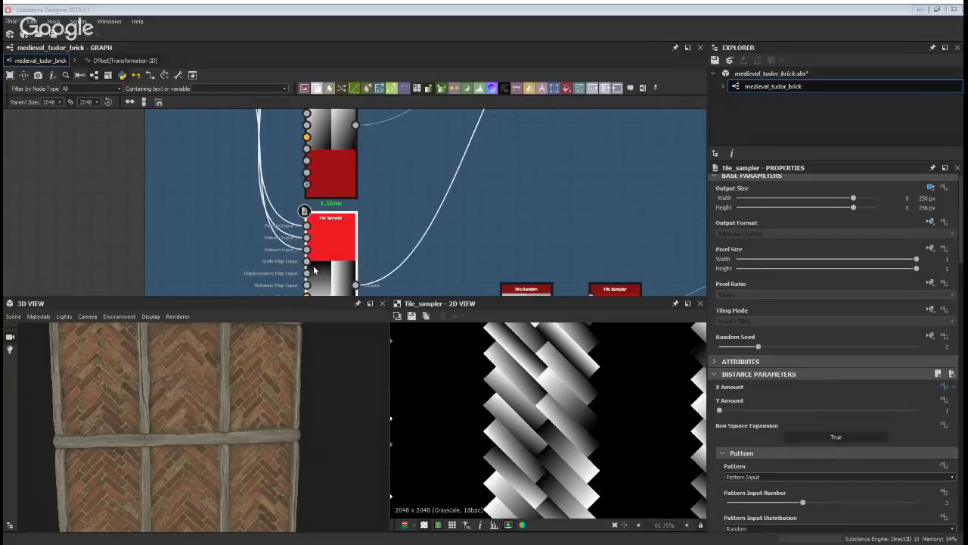
scroll(625, 454, "down", 2)
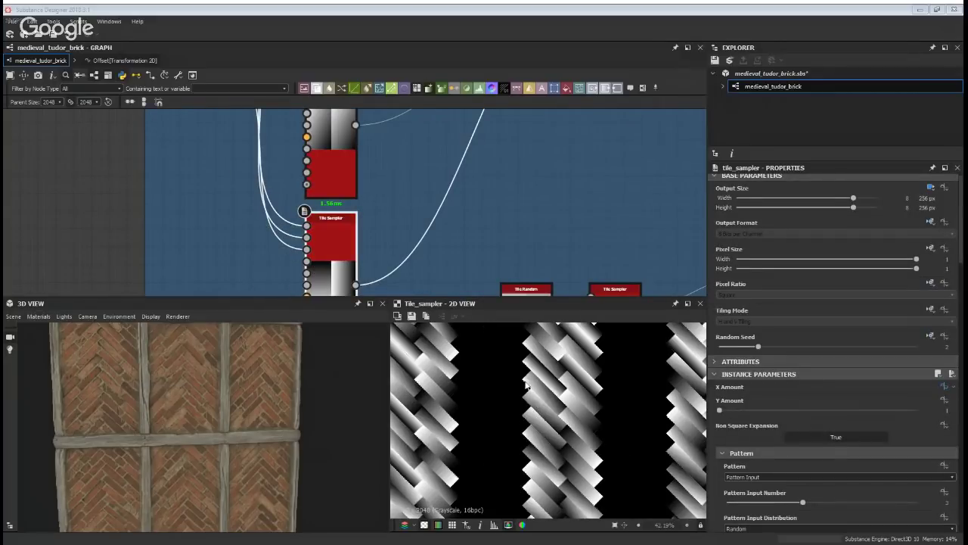
Set the graph's Bricks Per Row input parameter to 5 in the parameter preview and examine how the Tile Samplers respond
left_click(117, 203)
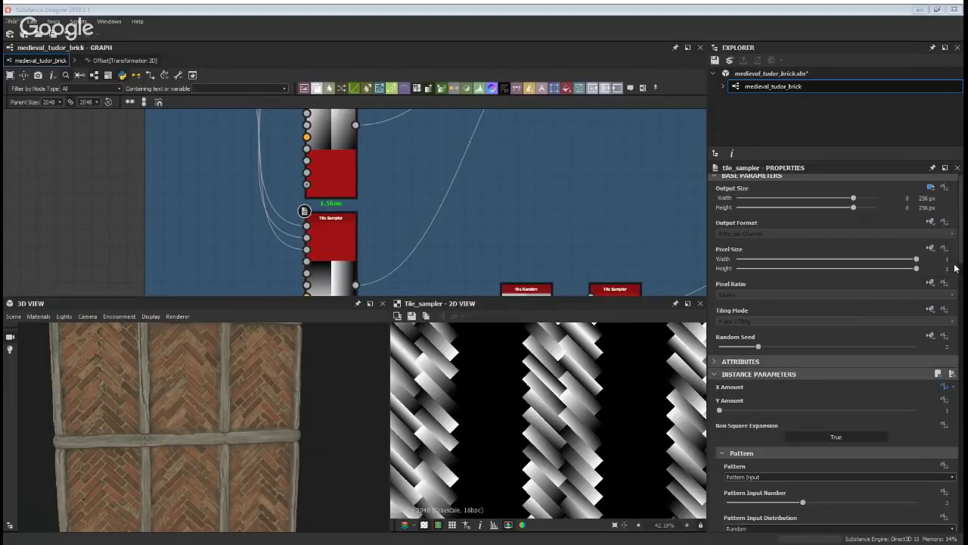
scroll(752, 341, "down", 8)
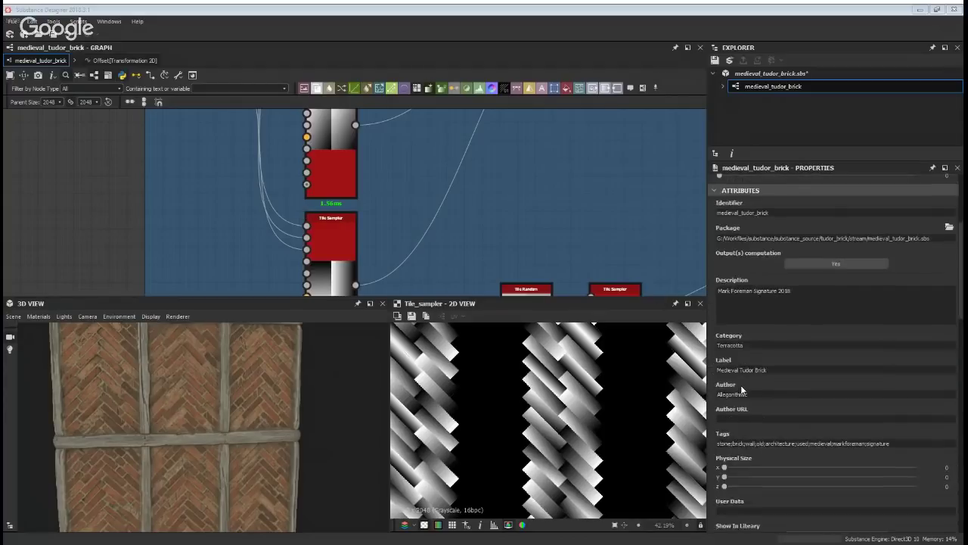
left_click(952, 420)
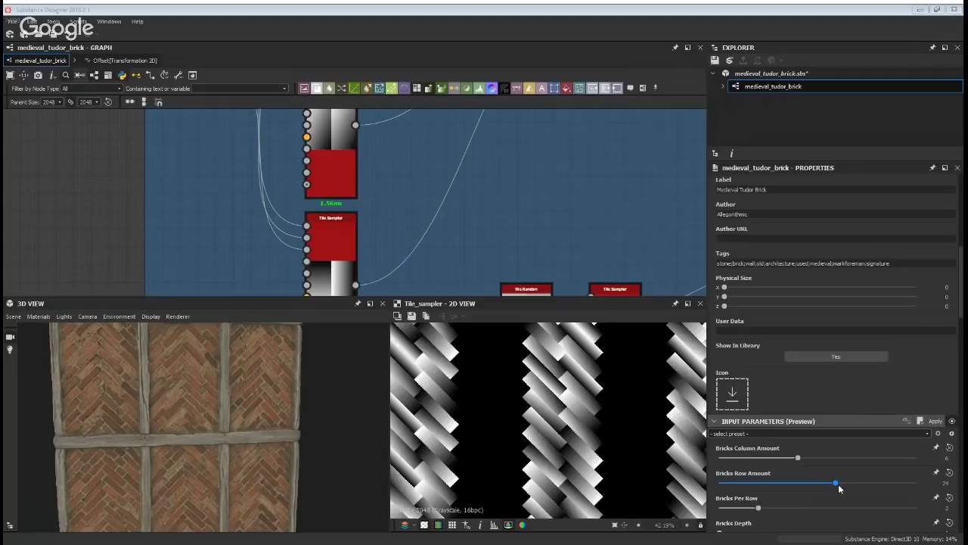
left_click_drag(759, 507, 877, 507)
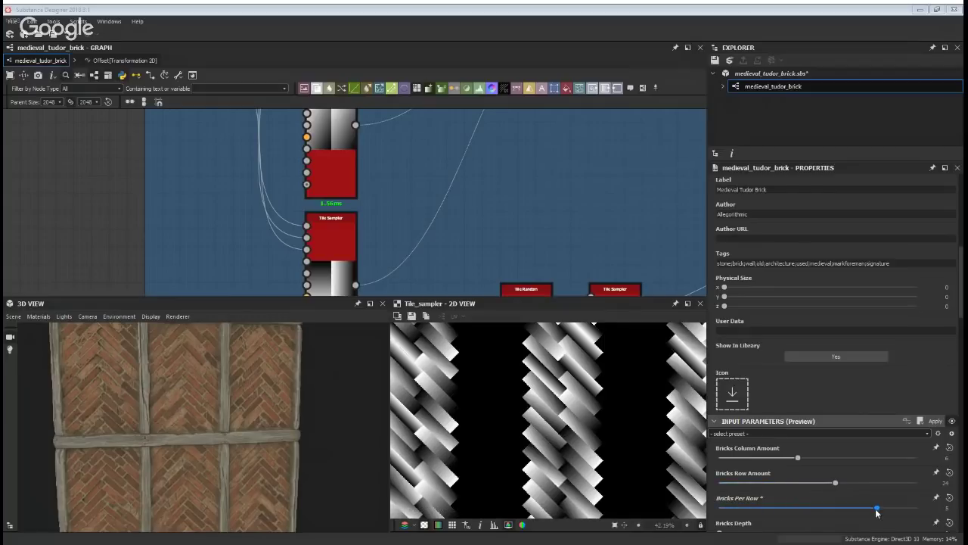
scroll(366, 235, "down", 4)
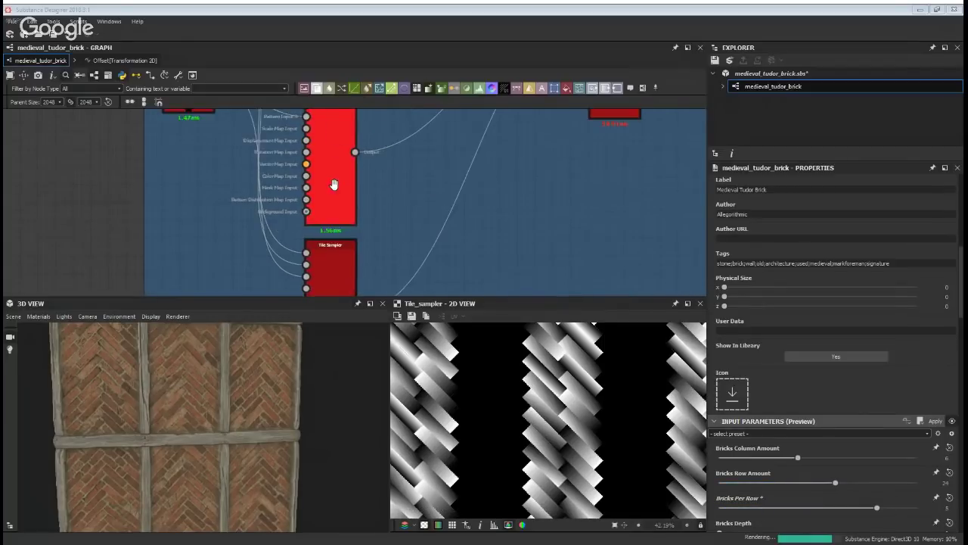
scroll(366, 235, "down", 2)
scroll(573, 361, "up", 3)
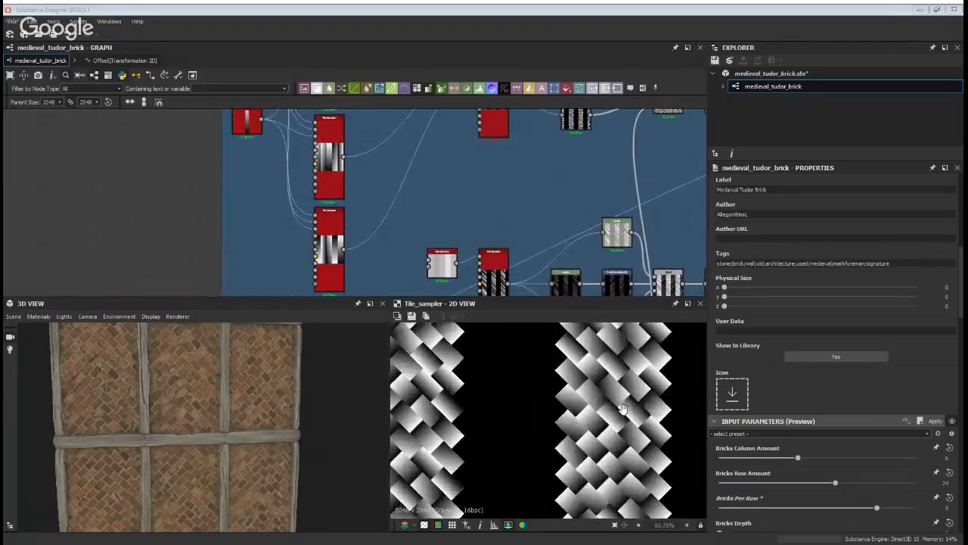
scroll(351, 255, "up", 3)
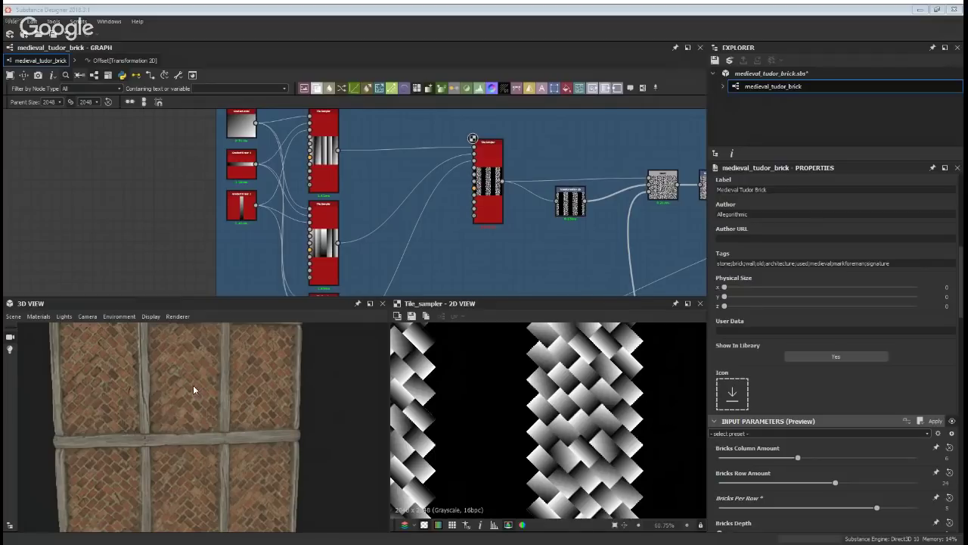
middle_click_drag(425, 209, 518, 180)
middle_click_drag(410, 177, 309, 223)
scroll(151, 147, "up", 2)
scroll(174, 240, "up", 2)
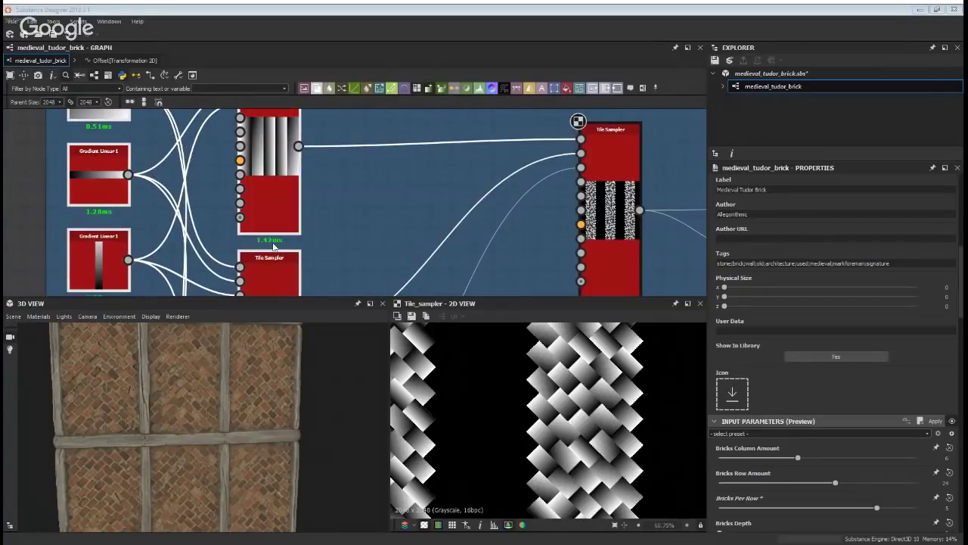
Select the upper row's combining Tile Sampler and inspect its instance parameters and its full output of brick strips
scroll(304, 190, "down", 2)
left_click(307, 155)
middle_click_drag(304, 187, 176, 191)
left_click(310, 210)
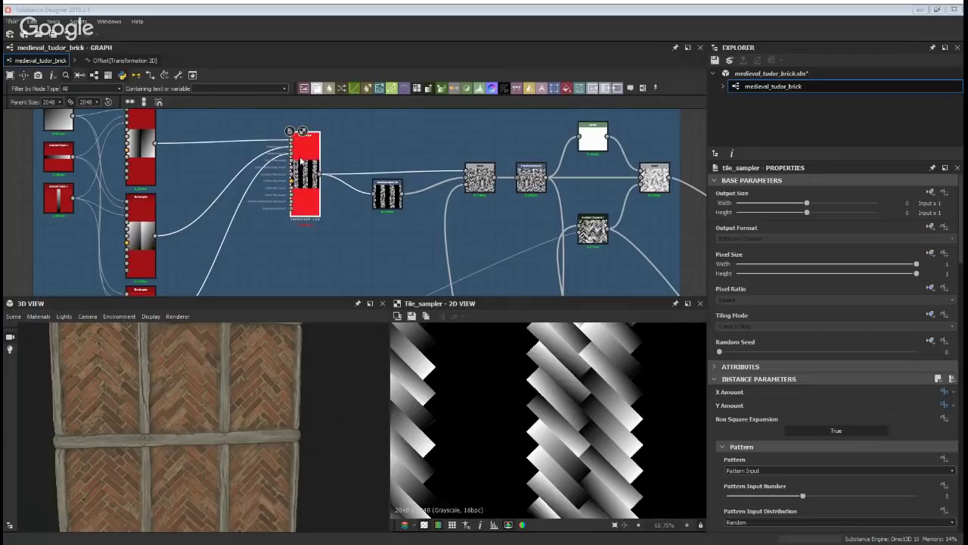
scroll(518, 389, "down", 3)
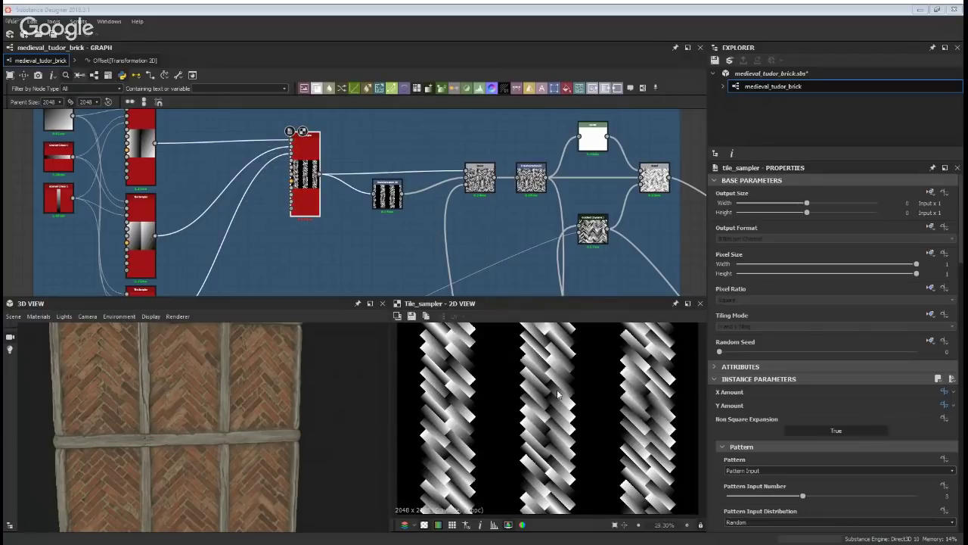
scroll(561, 363, "down", 2)
scroll(733, 437, "down", 2)
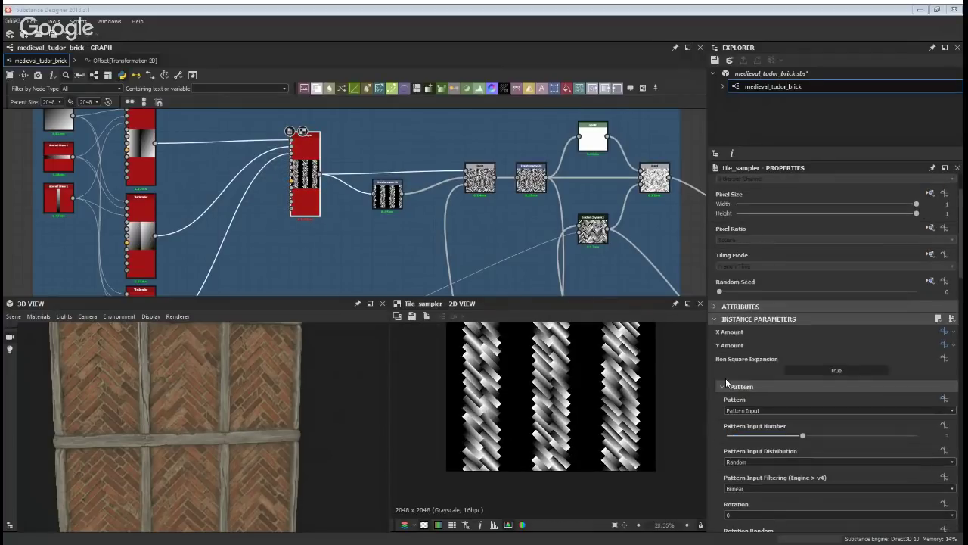
scroll(732, 386, "up", 2)
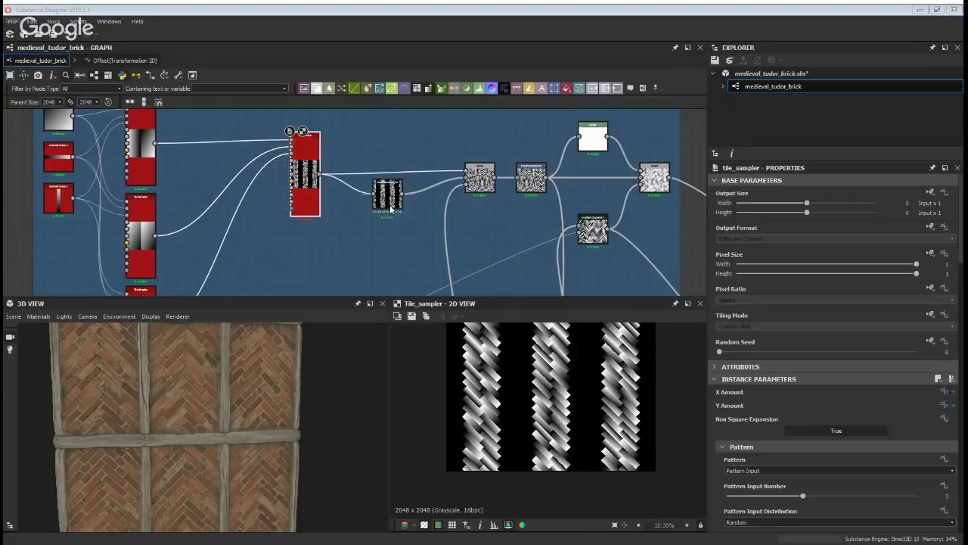
Examine the Tile Sampler rows in the lower part of the Bricks Shape frame and compare them with the upper row
middle_click_drag(405, 220, 258, 152)
scroll(258, 152, "down", 1)
middle_click_drag(227, 260, 250, 200)
middle_click_drag(217, 279, 219, 200)
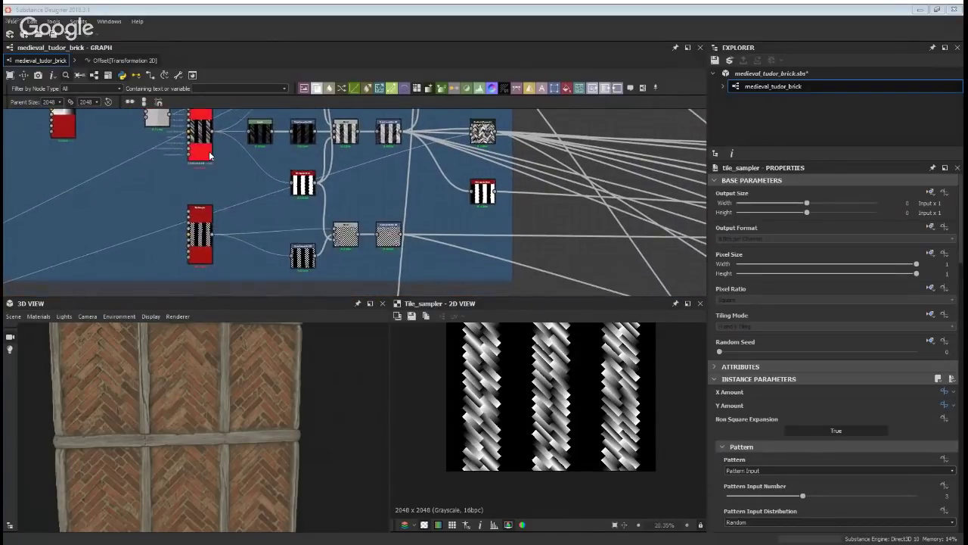
middle_click_drag(210, 154, 217, 196)
middle_click_drag(225, 147, 225, 255)
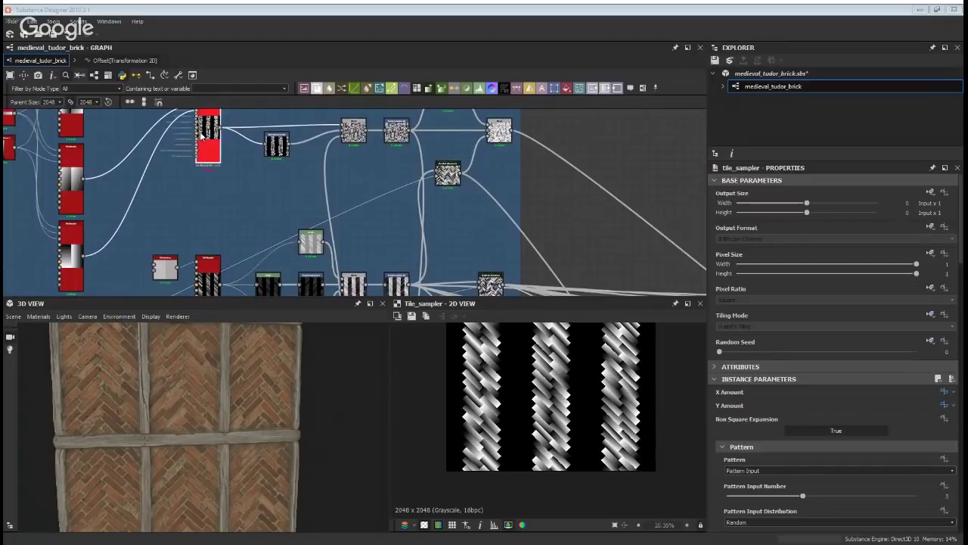
Preview the middle row's Tile Sampler in the Bricks Shape frame and examine its properties and the tile_random node feeding it
left_click(215, 269)
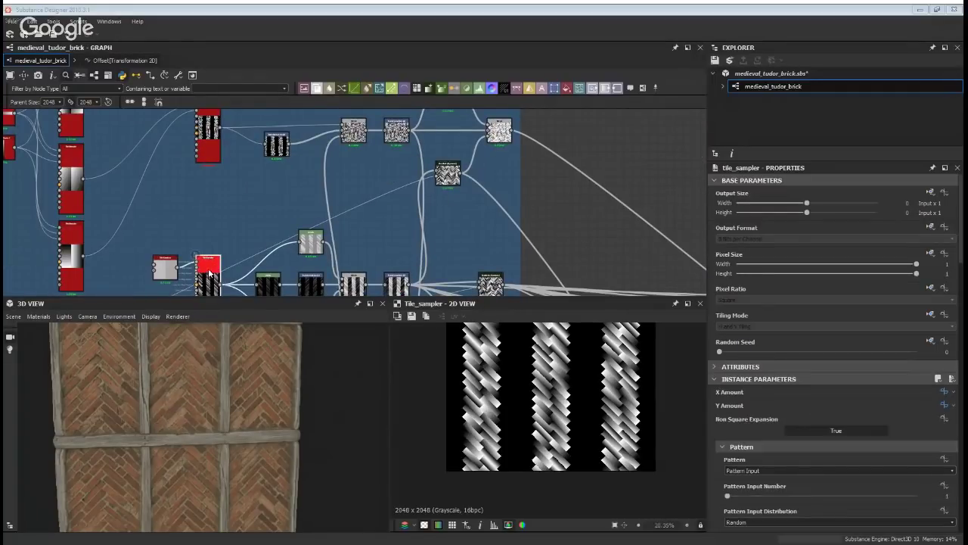
mouse_move(205, 227)
middle_mouse_down()
mouse_move(210, 181)
mouse_move(212, 266)
mouse_move(208, 223)
middle_mouse_up()
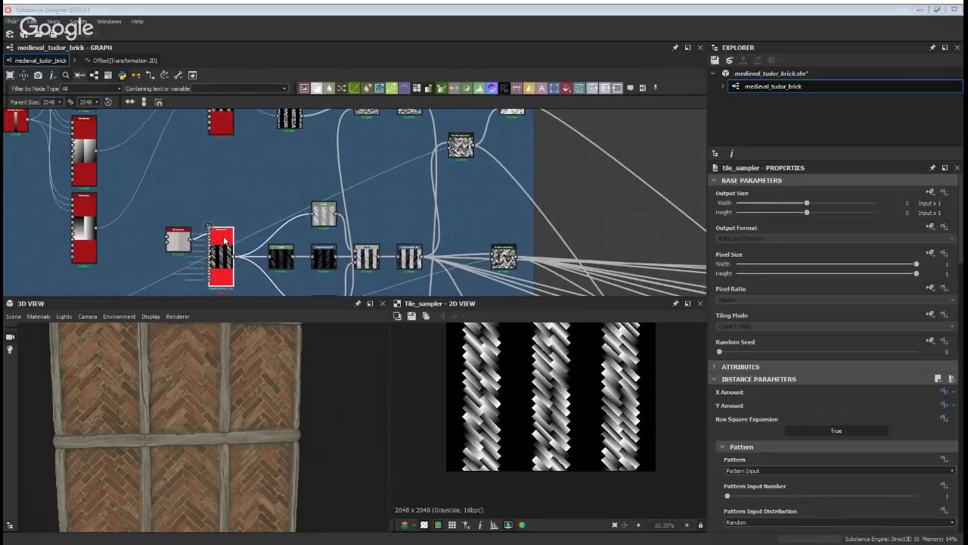
double_click(223, 238)
scroll(490, 428, "up", 2)
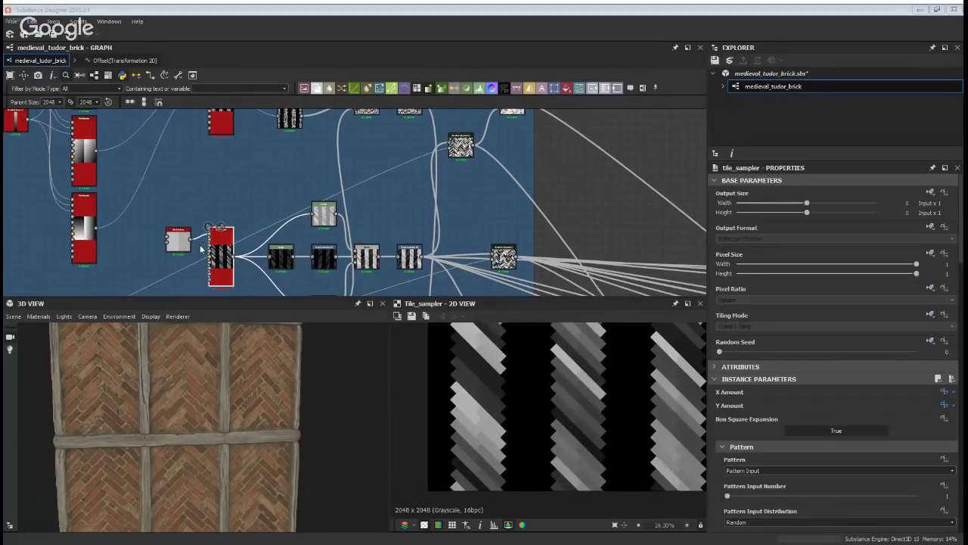
scroll(196, 246, "up", 2)
left_click(175, 246)
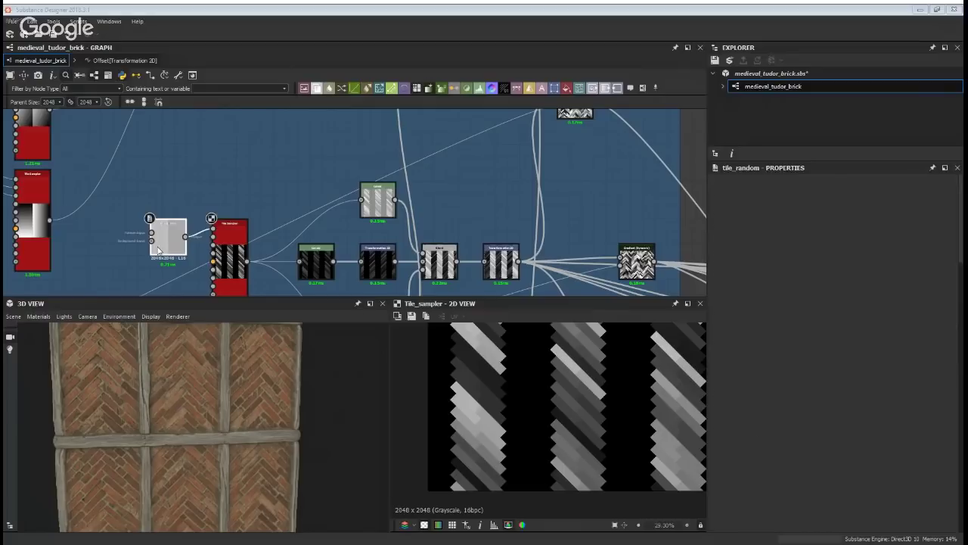
left_click(231, 236)
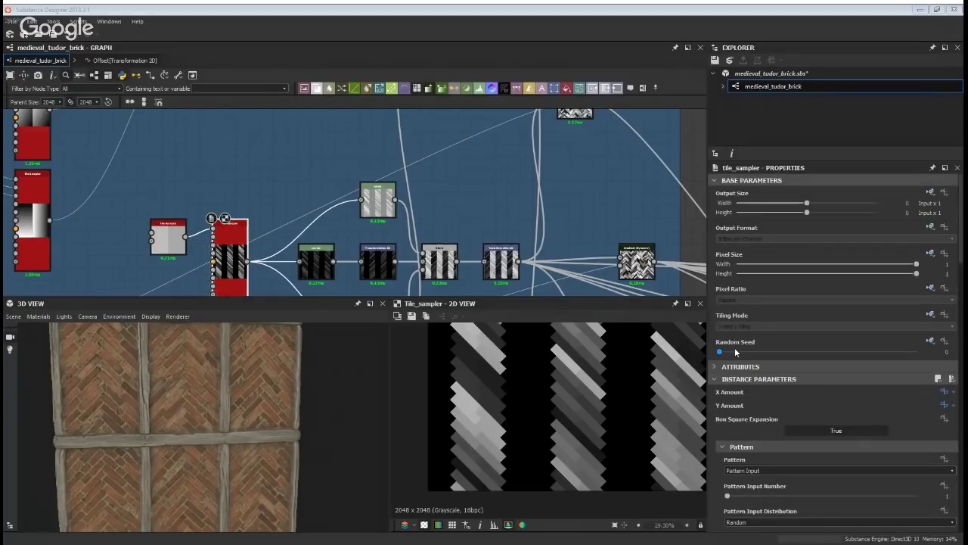
middle_click_drag(531, 382, 523, 436)
Preview the Gradient (Dynamic) node at the end of the middle row and examine its herringbone output and properties
middle_click_drag(502, 261, 397, 213)
left_click(537, 214)
left_click(538, 214)
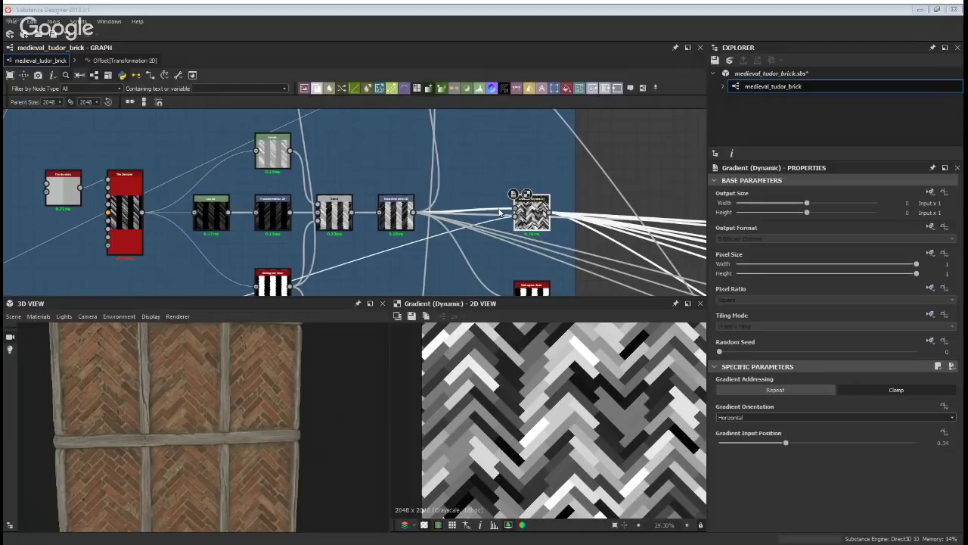
scroll(446, 194, "down", 3)
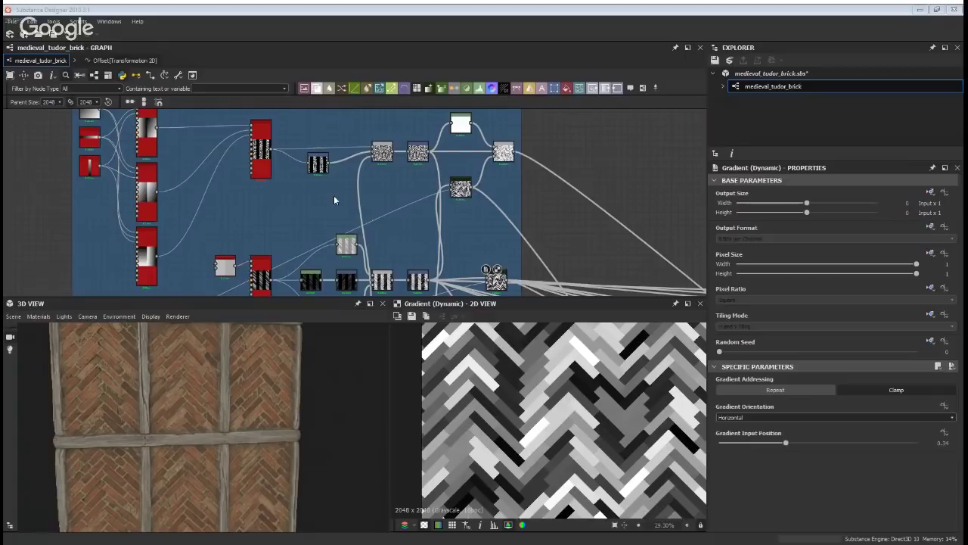
Trace how the middle row's Histogram Scan masks the upper row's Blend, previewing both the mask and the blended bricks
middle_click_drag(333, 195, 309, 225)
left_click(239, 166)
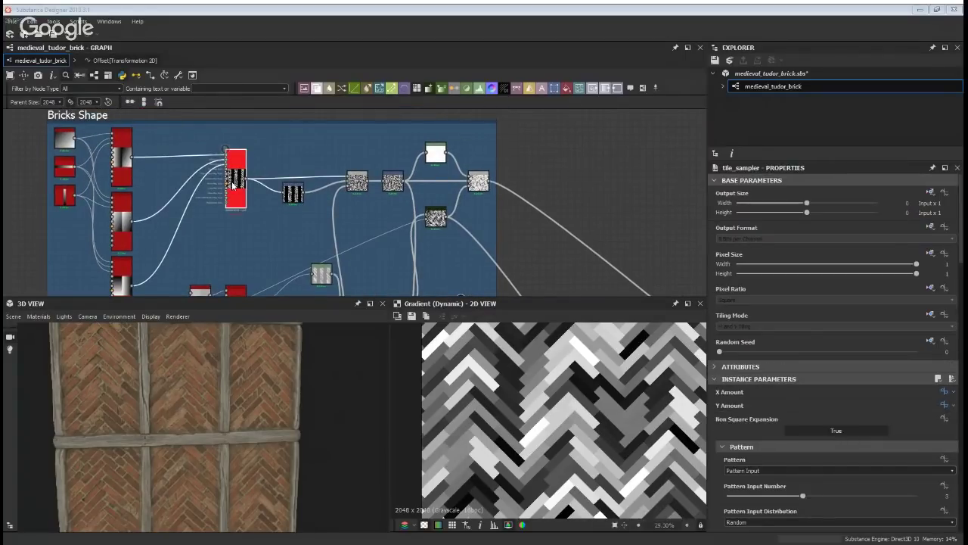
left_click(357, 181)
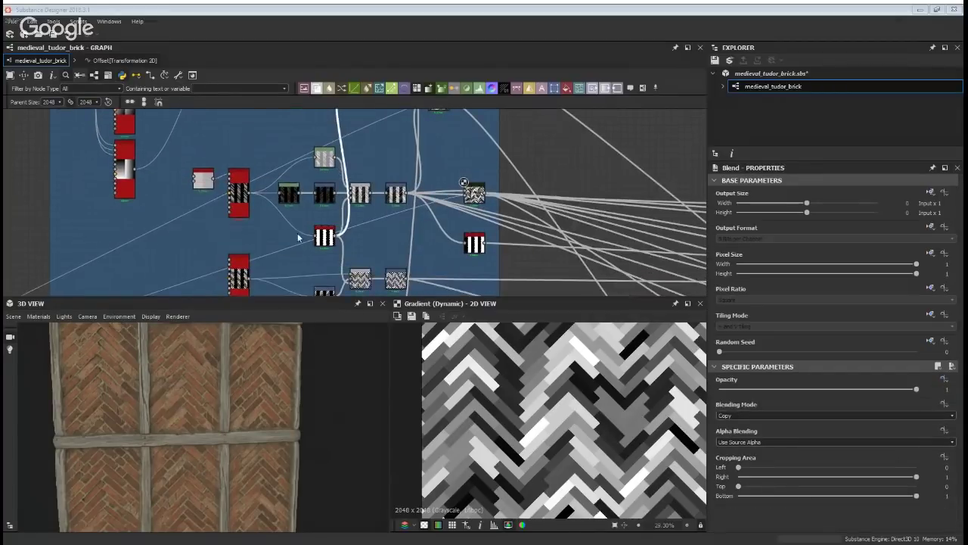
left_click(241, 177)
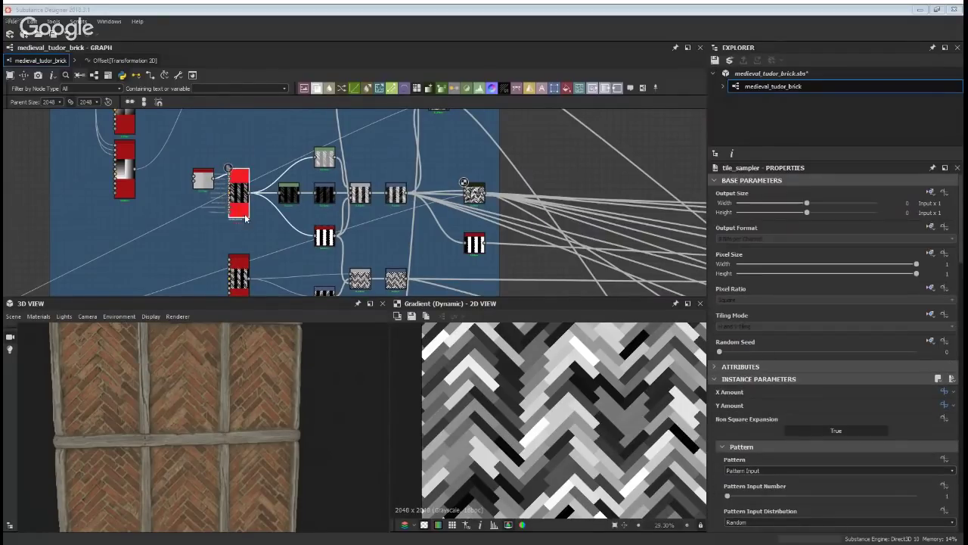
middle_click_drag(208, 178, 202, 219)
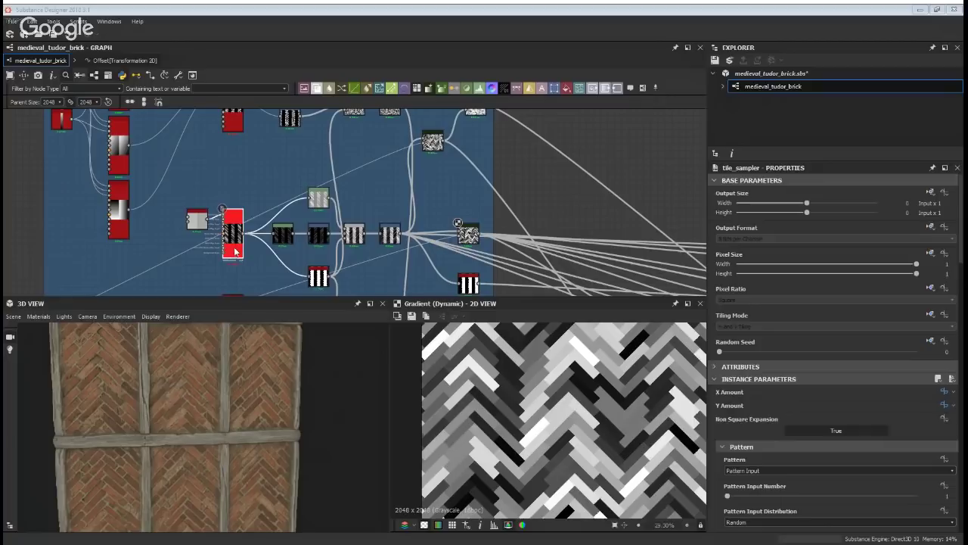
left_click(319, 279)
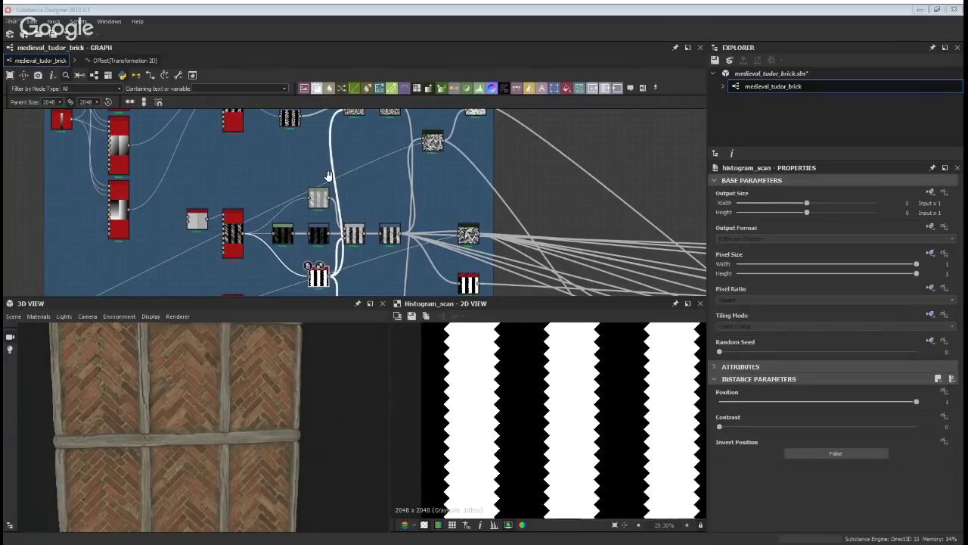
middle_click_drag(328, 180, 324, 224)
left_click(351, 158)
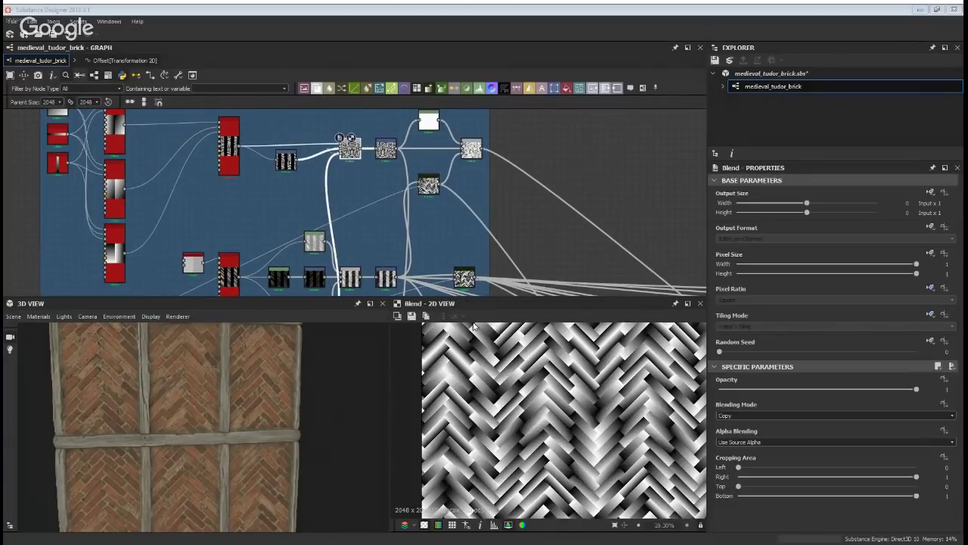
Open the Offset function of the Transformation 2D node that follows the upper row's combining Tile Sampler
middle_click_drag(308, 156, 308, 206)
scroll(307, 206, "up", 3)
left_click(284, 220)
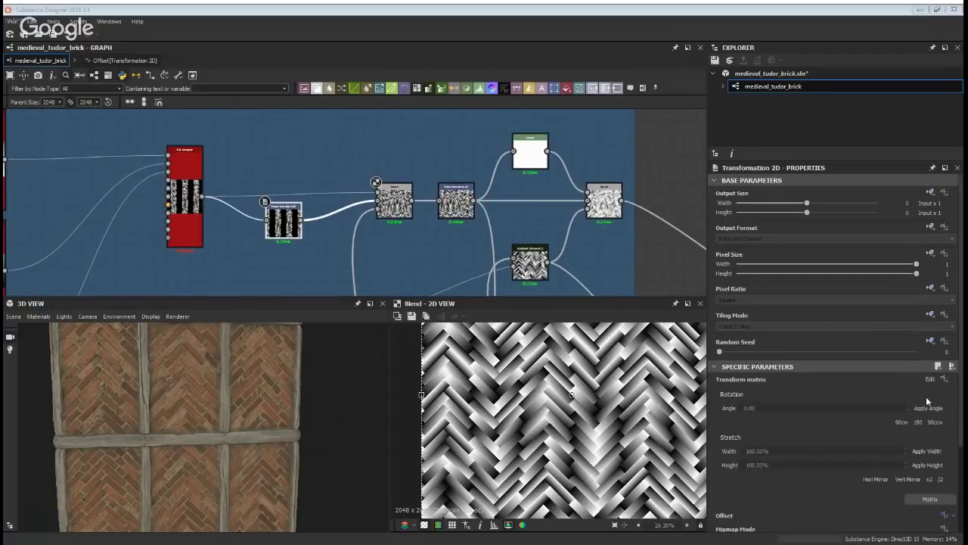
scroll(930, 462, "down", 2)
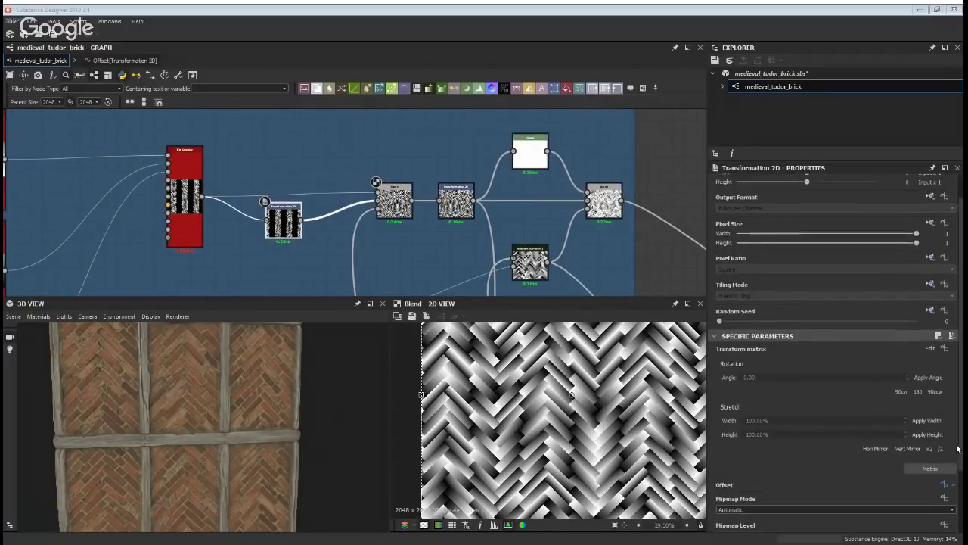
left_click(944, 484)
scroll(218, 154, "up", 5)
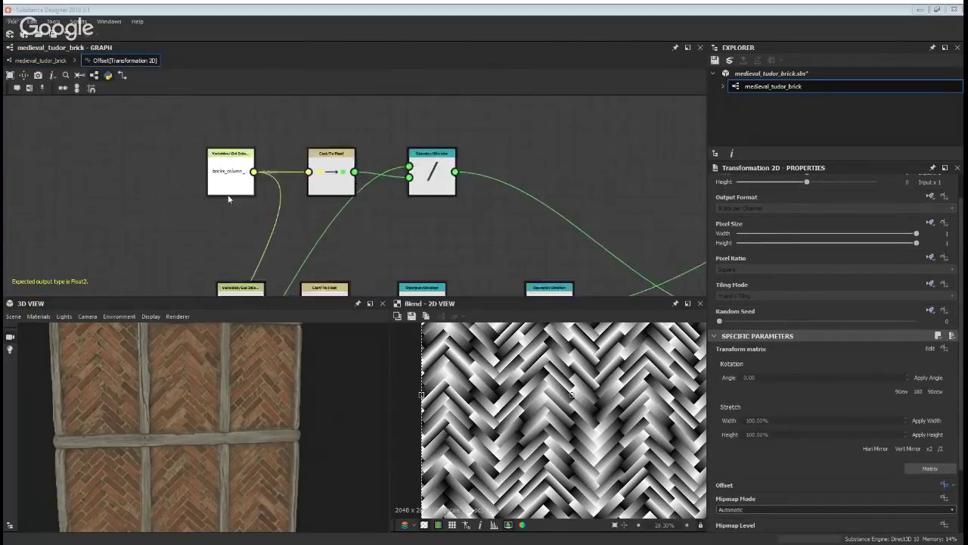
Examine how the bricks_column_amount and bricks_row_amount variables feed the divisions and comparison in the Offset function
left_click(232, 163)
middle_click_drag(270, 261, 271, 30)
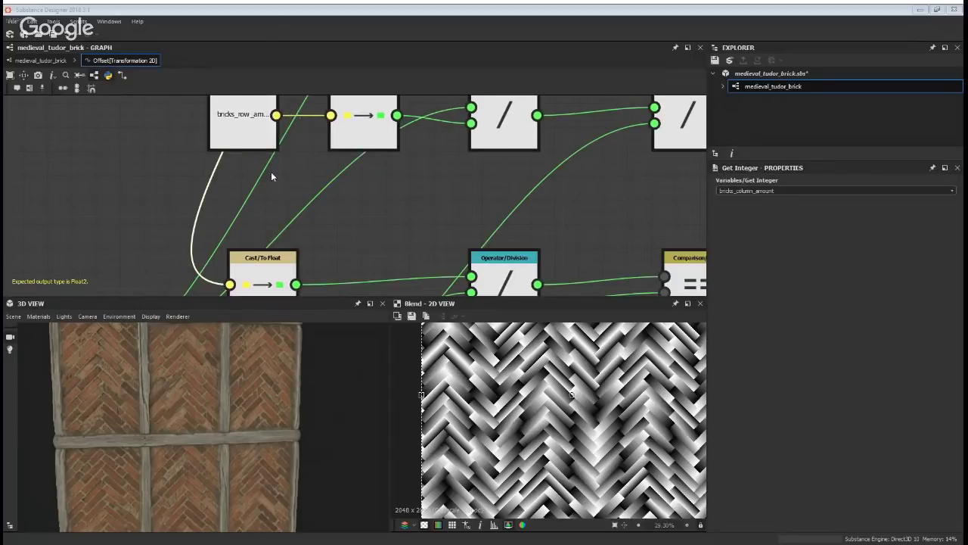
middle_click_drag(271, 172, 271, 205)
left_click(256, 152)
scroll(333, 152, "down", 5)
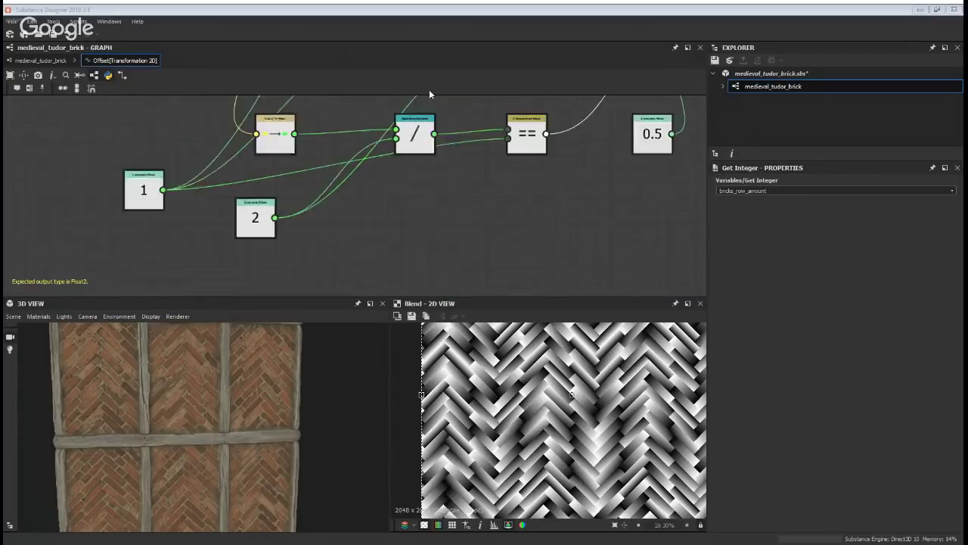
scroll(325, 182, "down", 2)
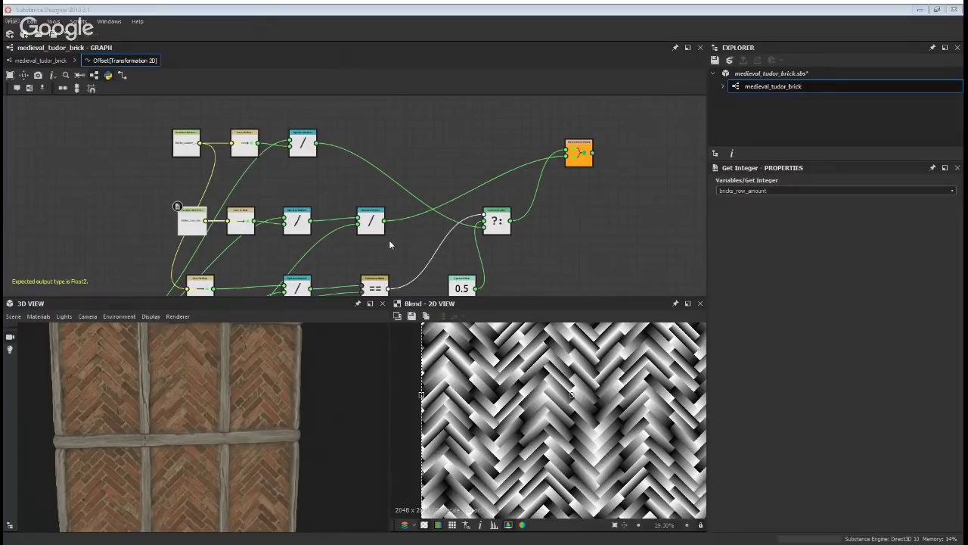
Return to the medieval_tudor_brick graph and compare the upper row's Transformation 2D output with its source Tile Sampler
left_click(54, 59)
double_click(287, 236)
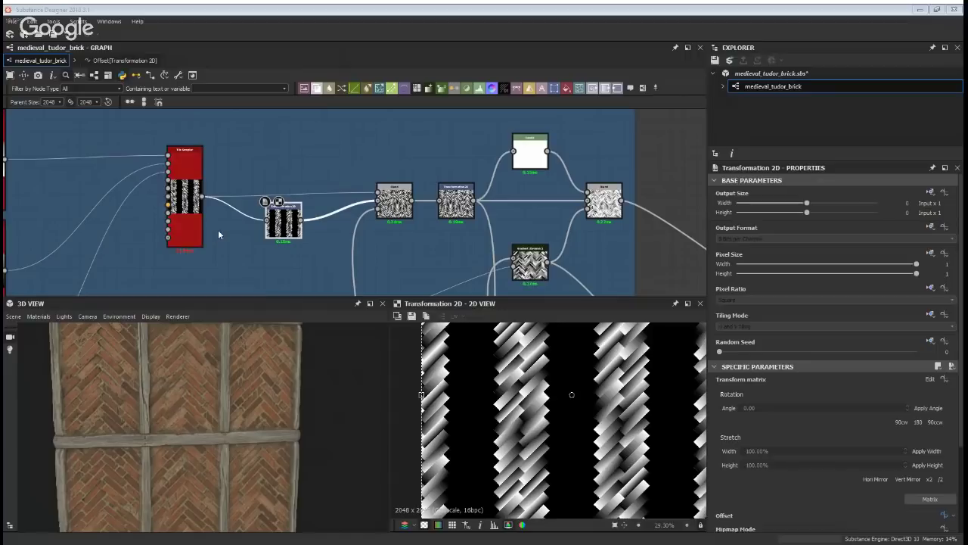
left_click(195, 236)
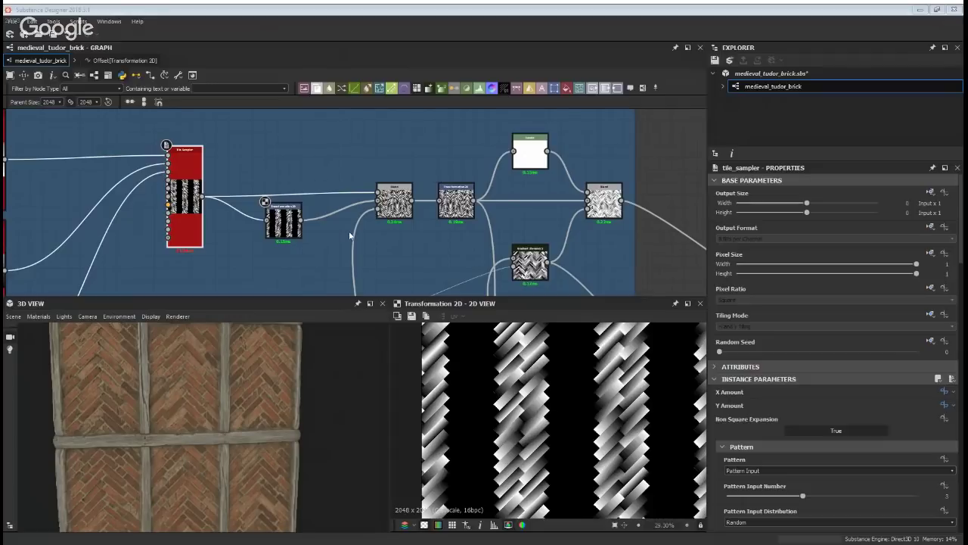
scroll(507, 428, "down", 2)
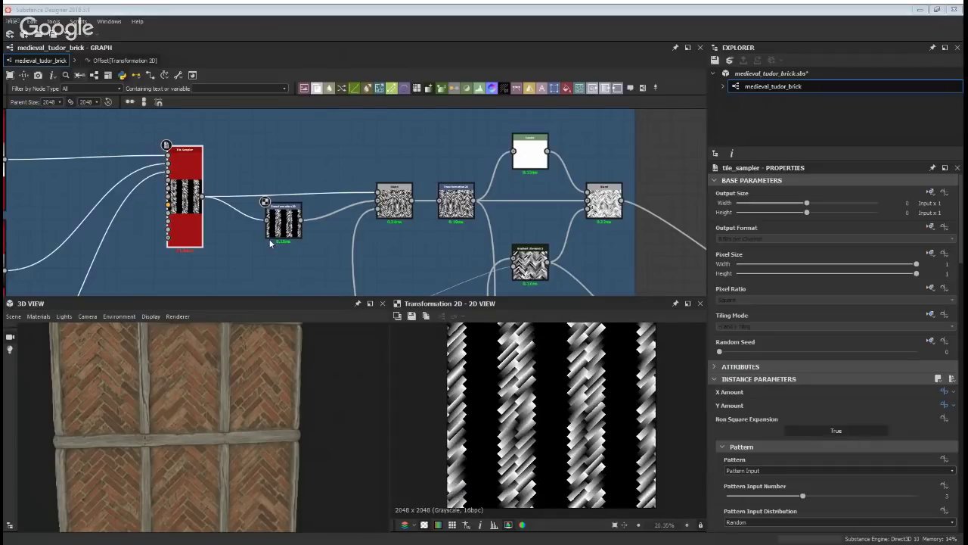
middle_click_drag(340, 251, 314, 177)
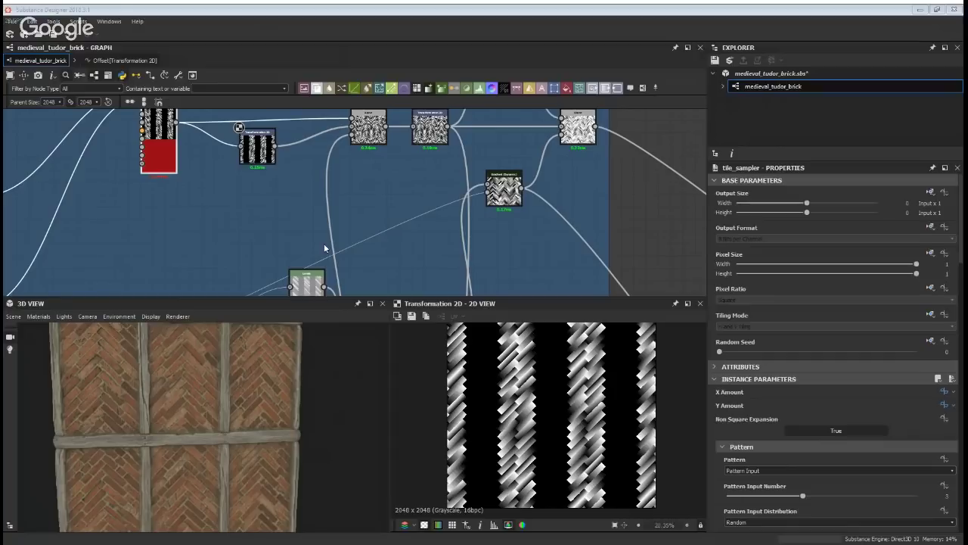
middle_click_drag(343, 221, 335, 301)
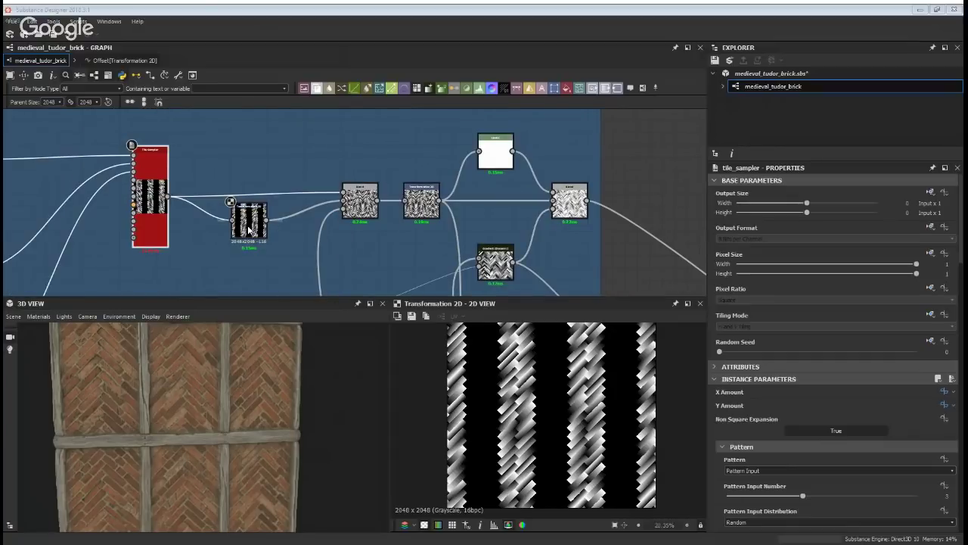
Preview the upper row's first Blend and follow its mask connection down to the middle row's Histogram Scan
double_click(360, 203)
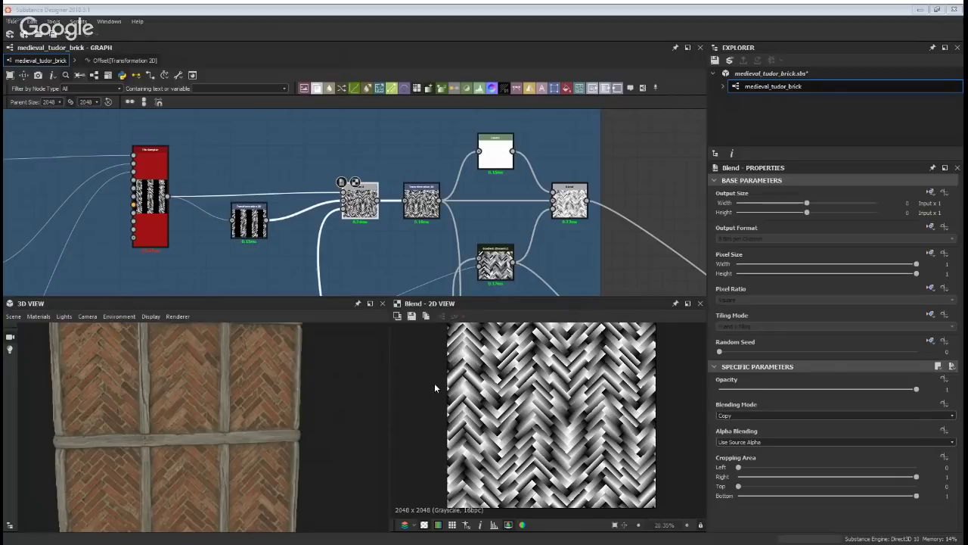
scroll(301, 209, "down", 4)
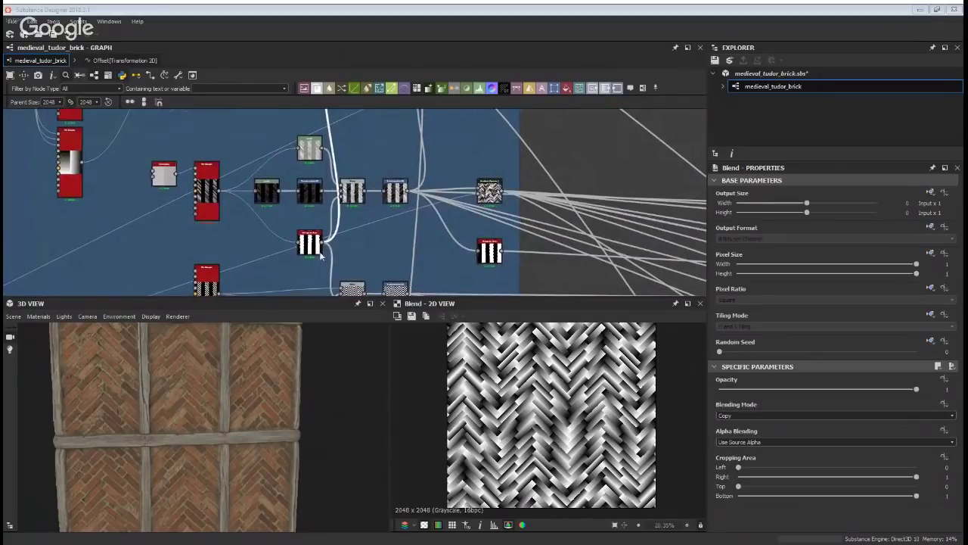
middle_click_drag(320, 166, 321, 226)
middle_click_drag(308, 149, 308, 235)
middle_click_drag(426, 264, 427, 155)
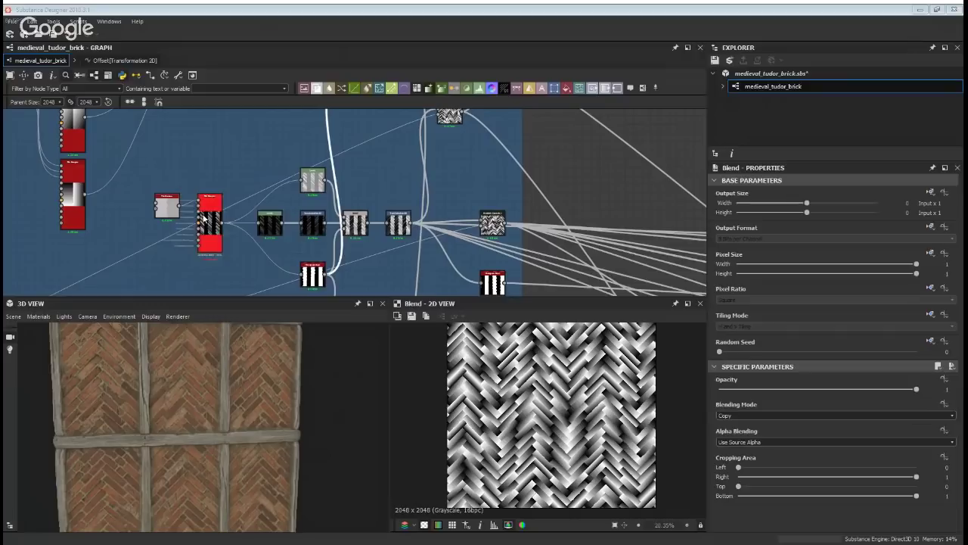
Preview the middle row's Blend of the brick strips and inspect its full output and settings
left_click(322, 233)
left_click(356, 233)
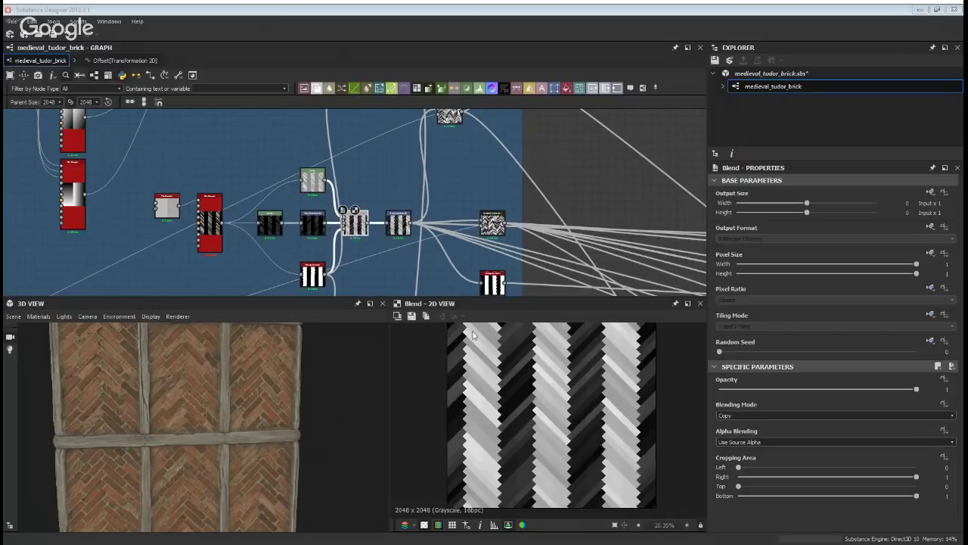
scroll(446, 249, "down", 1)
scroll(382, 173, "down", 1)
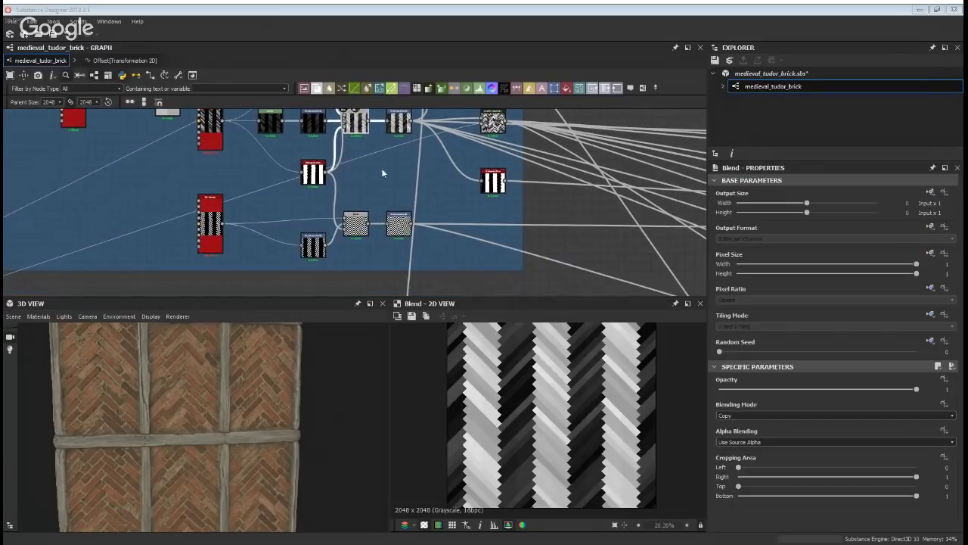
scroll(540, 368, "down", 2)
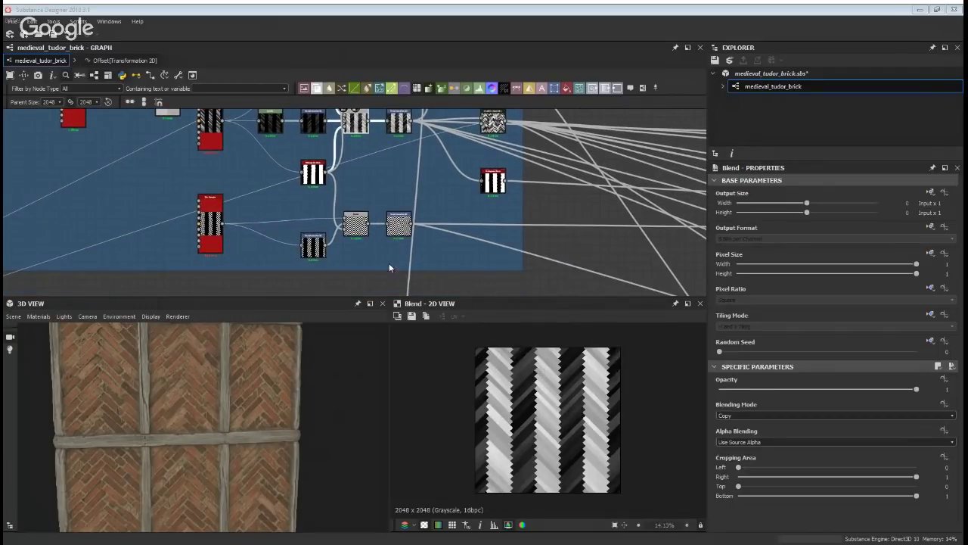
Preview the lowest row's square-pattern Tile Sampler and the Blend that combines its strips into a chevron pattern
left_click(214, 203)
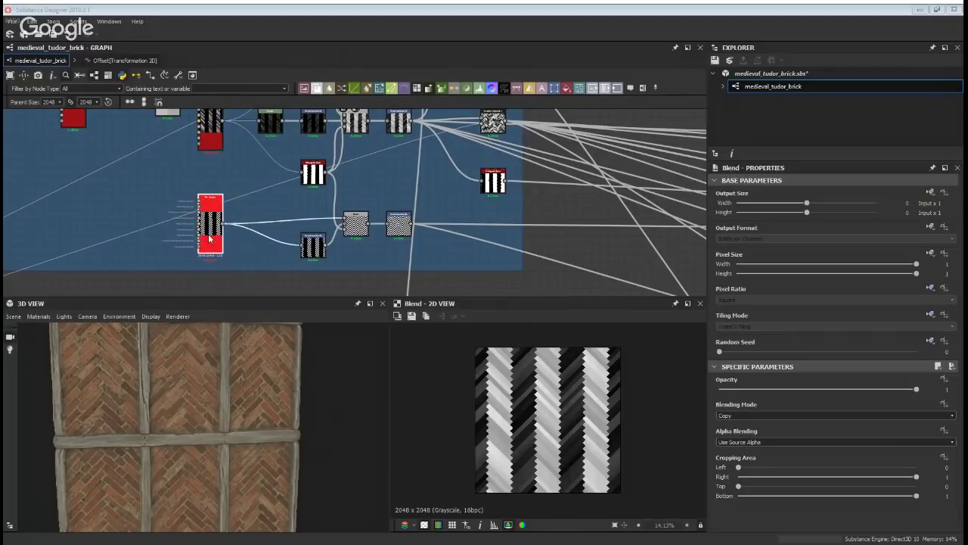
double_click(210, 239)
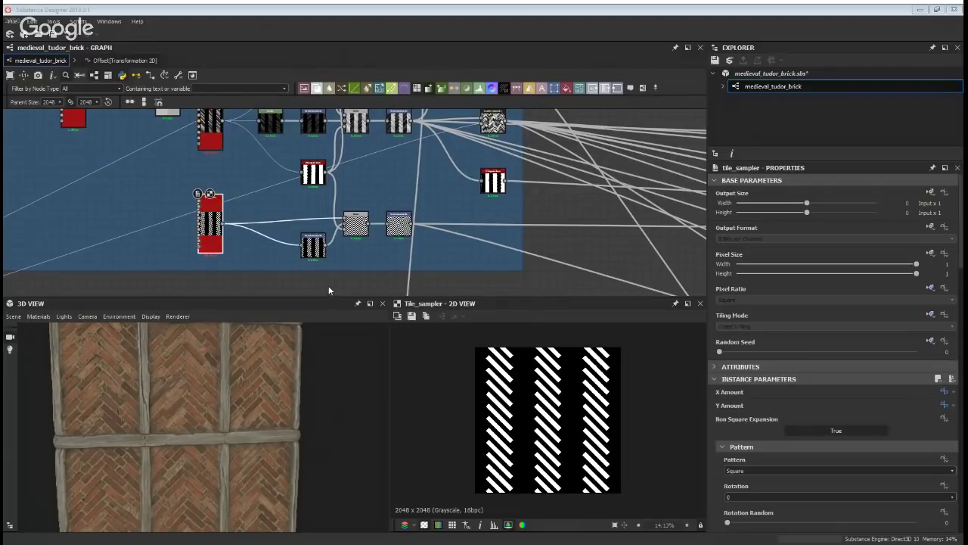
left_click(367, 230)
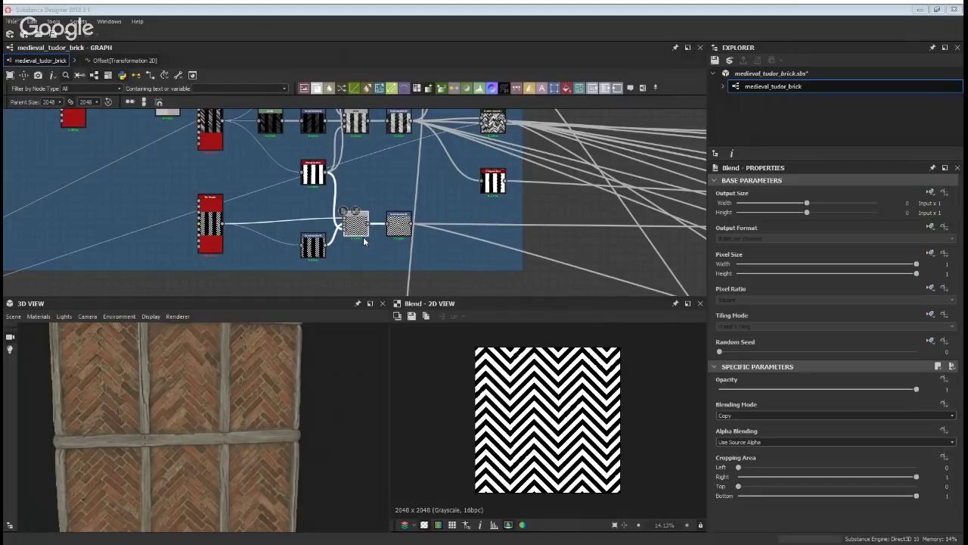
scroll(431, 433, "up", 2)
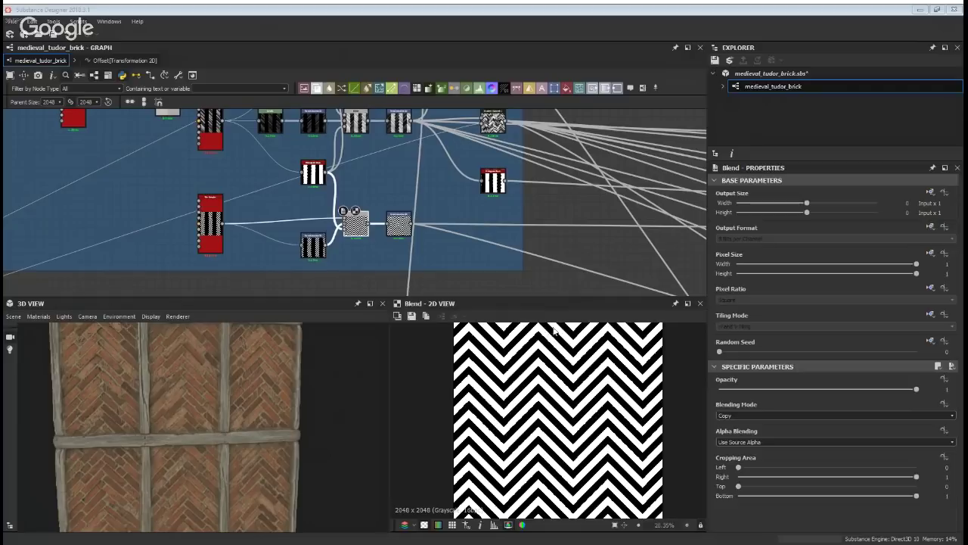
middle_click_drag(462, 209, 426, 243)
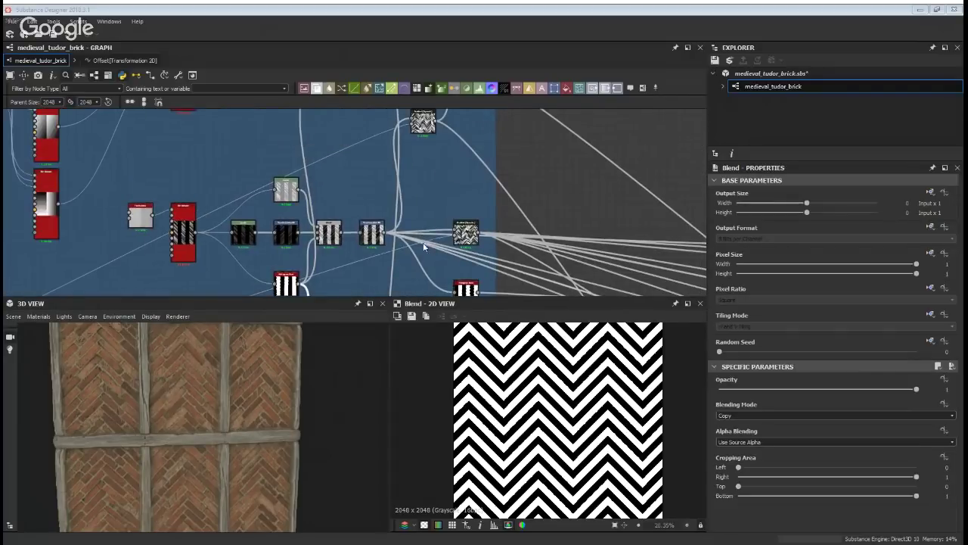
Preview the middle row's Gradient (Dynamic) node and inspect its herringbone pattern of random grey bricks up close
scroll(399, 146, "up", 3)
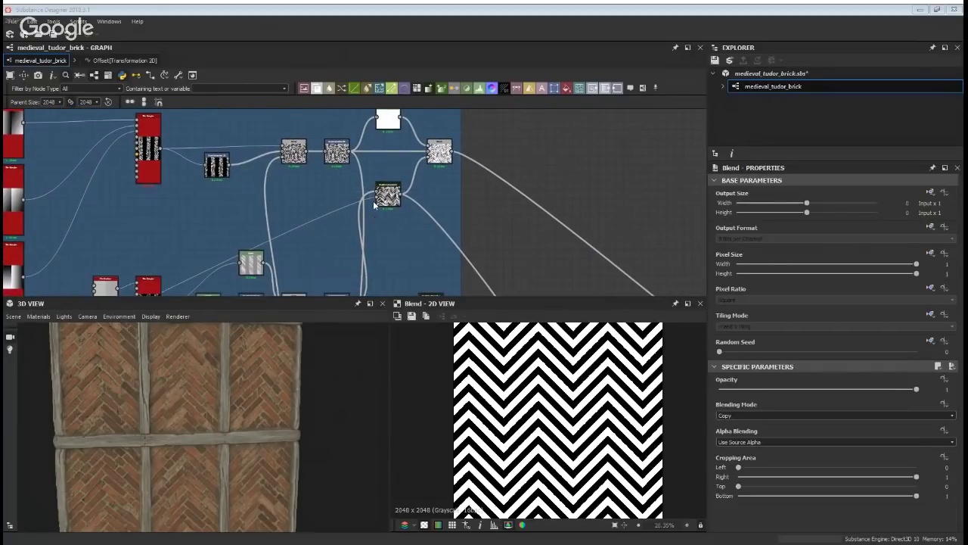
scroll(311, 256, "down", 3)
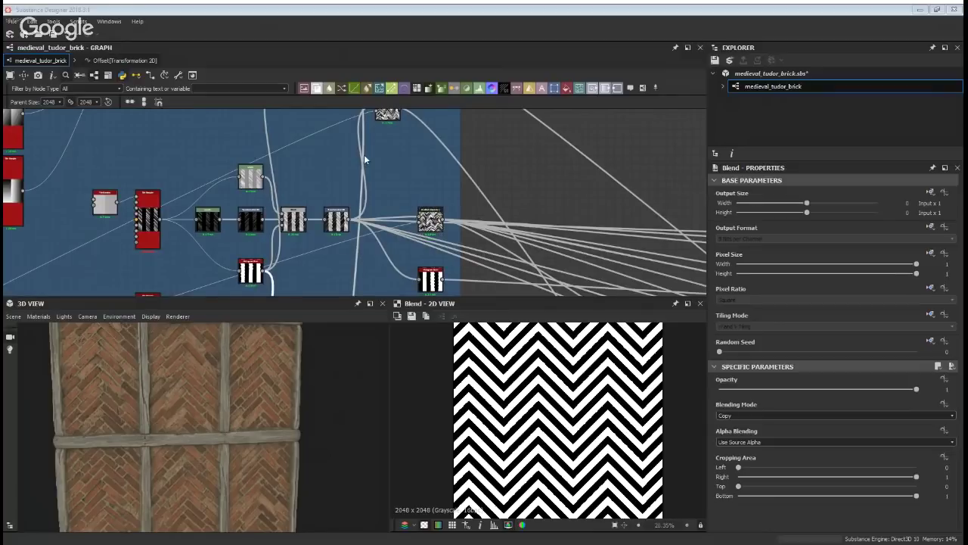
double_click(429, 227)
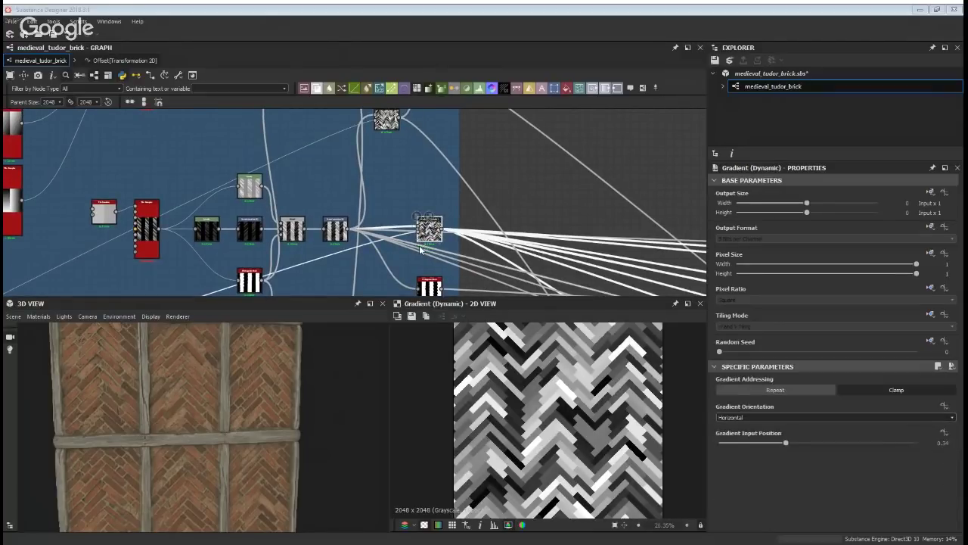
scroll(520, 361, "up", 2)
scroll(419, 201, "up", 2)
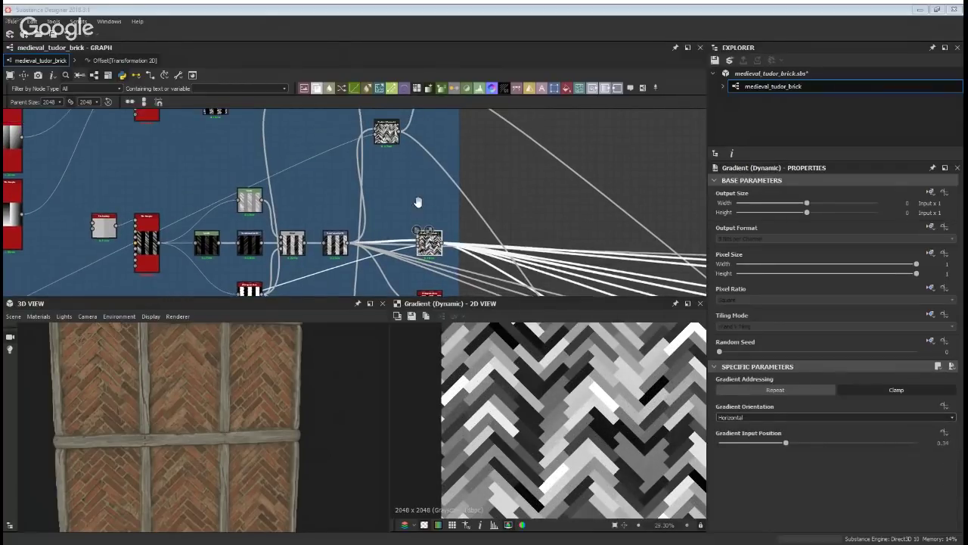
middle_click_drag(341, 257, 344, 194)
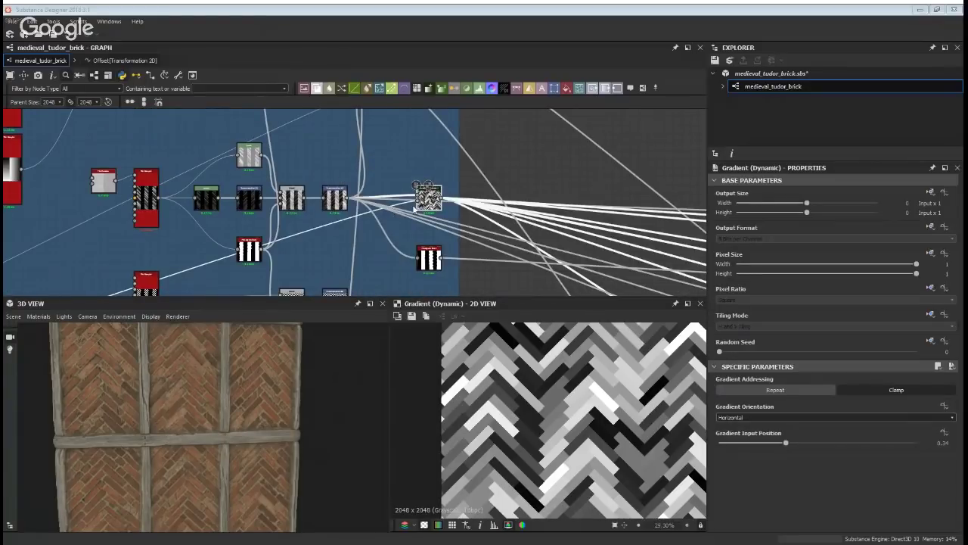
Preview the middle row's Transformation 2D strips that feed the Gradient (Dynamic) node
double_click(336, 196)
scroll(480, 443, "down", 3)
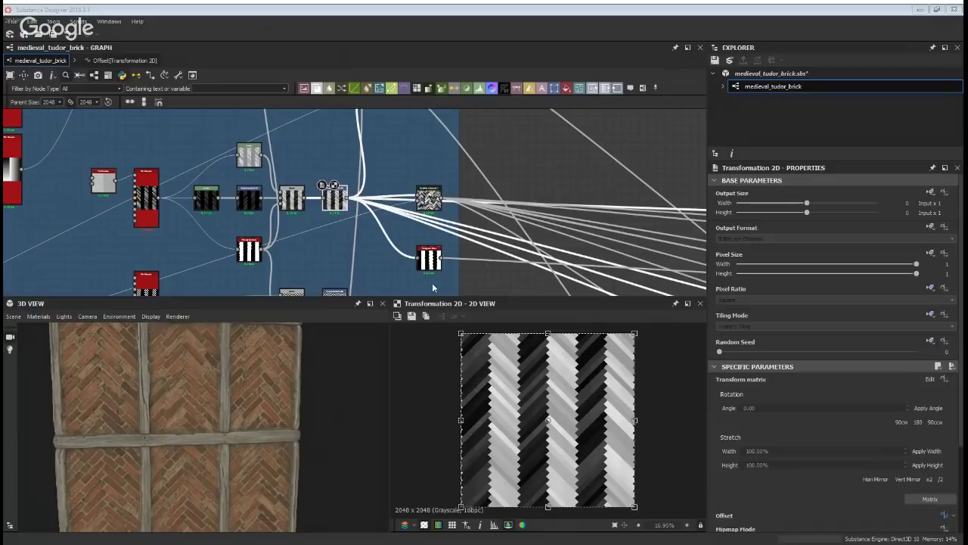
scroll(342, 269, "down", 2)
double_click(428, 164)
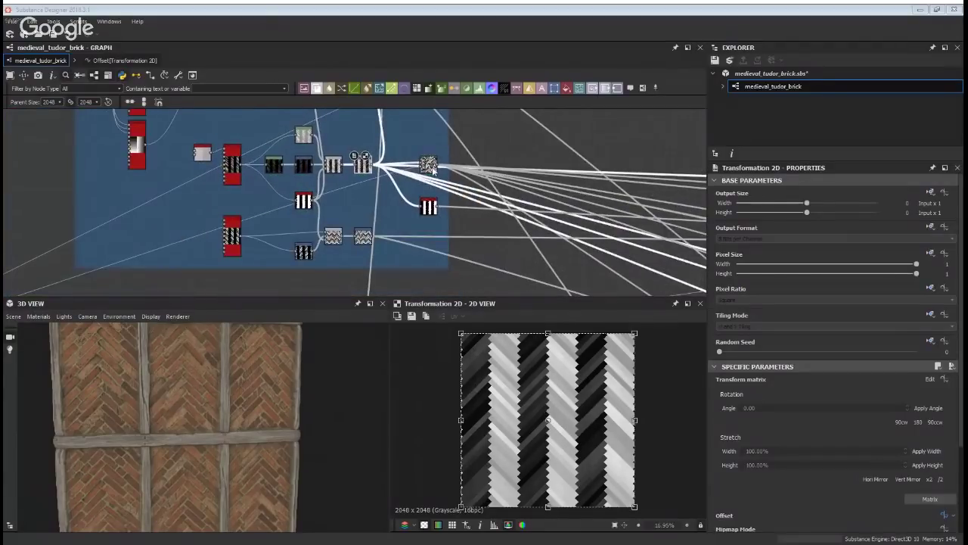
Preview the Anisotropic Noise used as gradient input and compare it with the Gradient (Dynamic) output
scroll(417, 162, "up", 4)
double_click(425, 174)
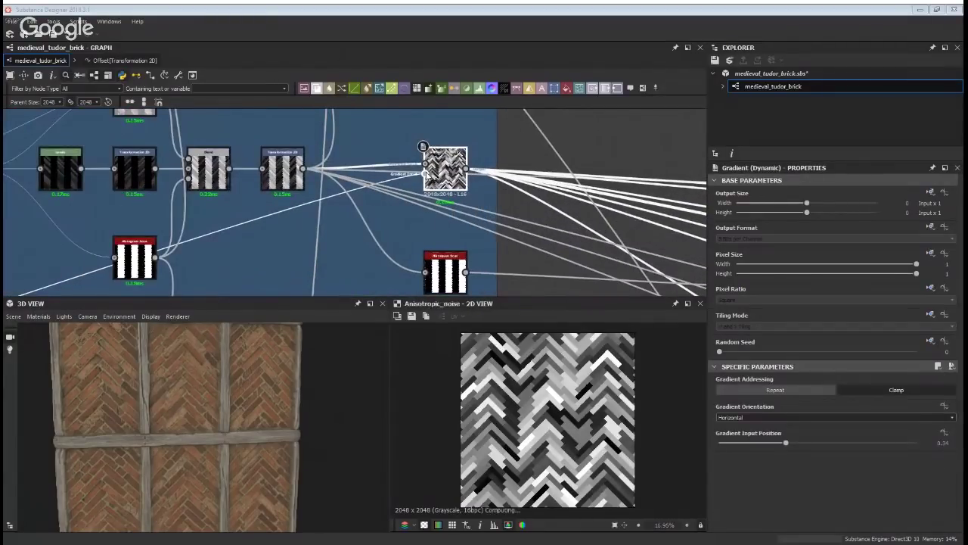
scroll(431, 331, "up", 2)
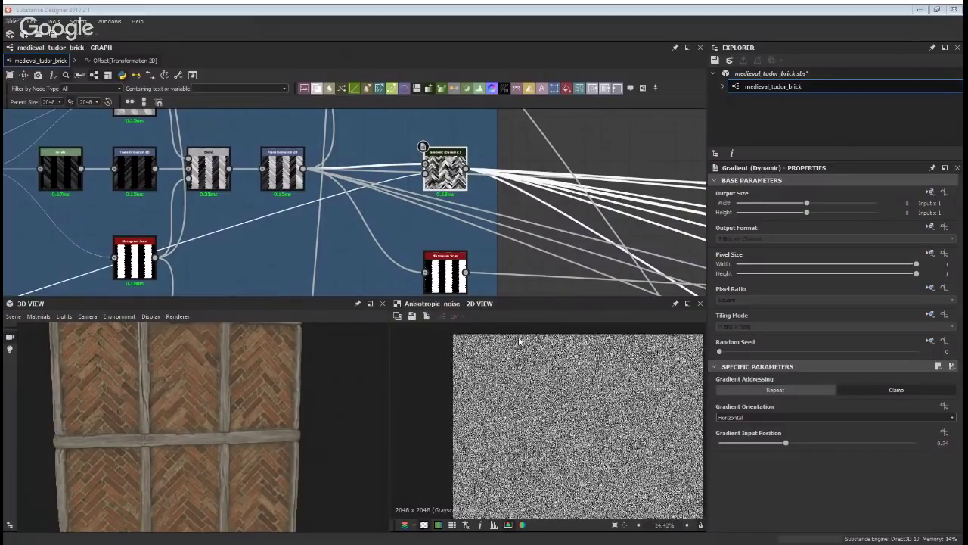
scroll(609, 469, "up", 3)
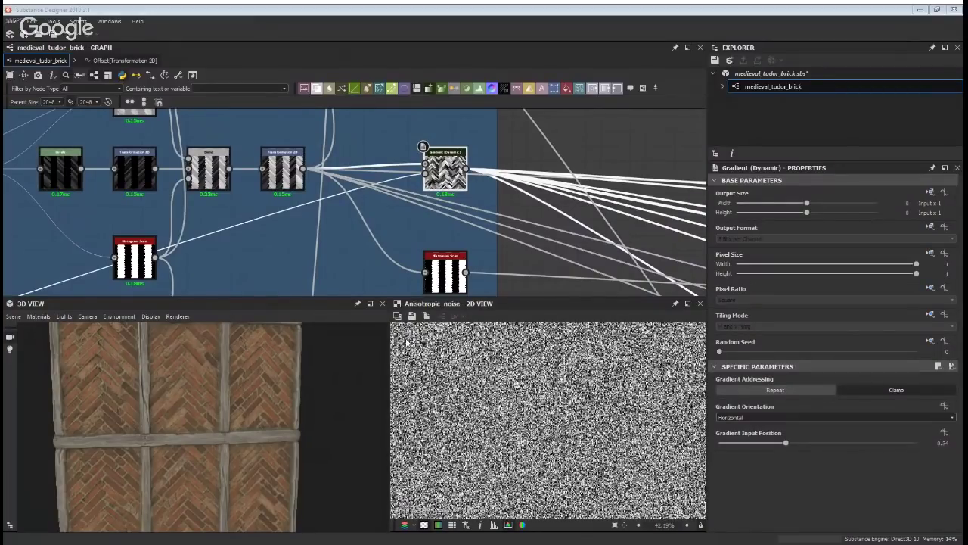
double_click(429, 151)
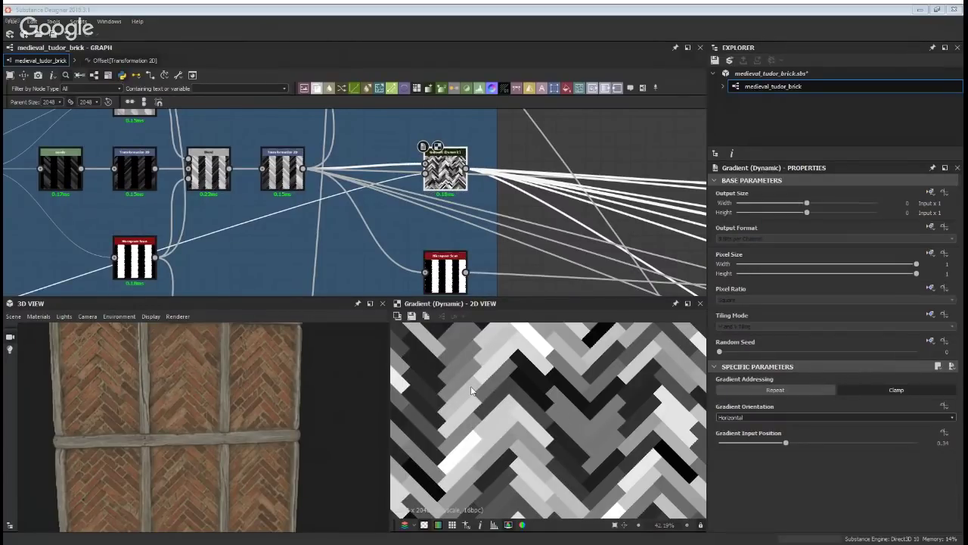
scroll(502, 441, "down", 2)
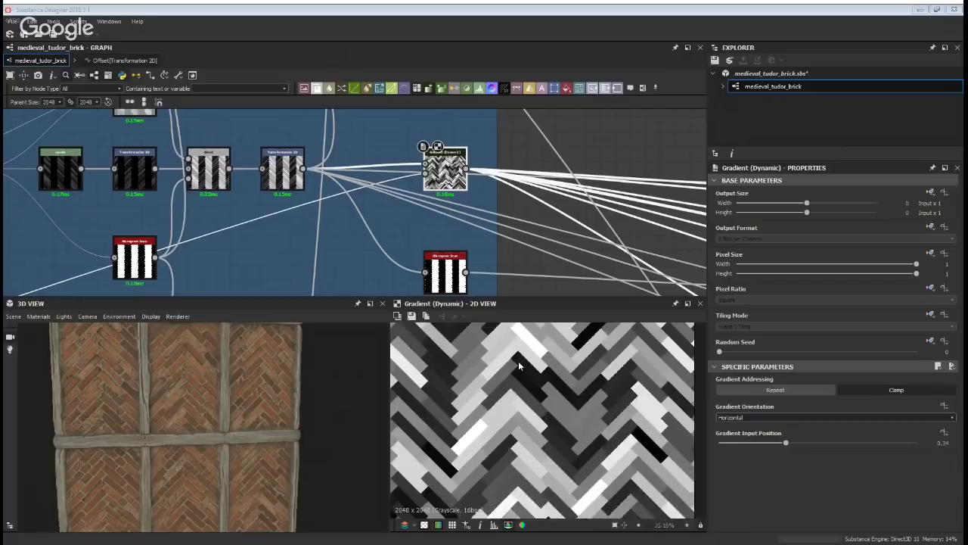
scroll(450, 231, "down", 1)
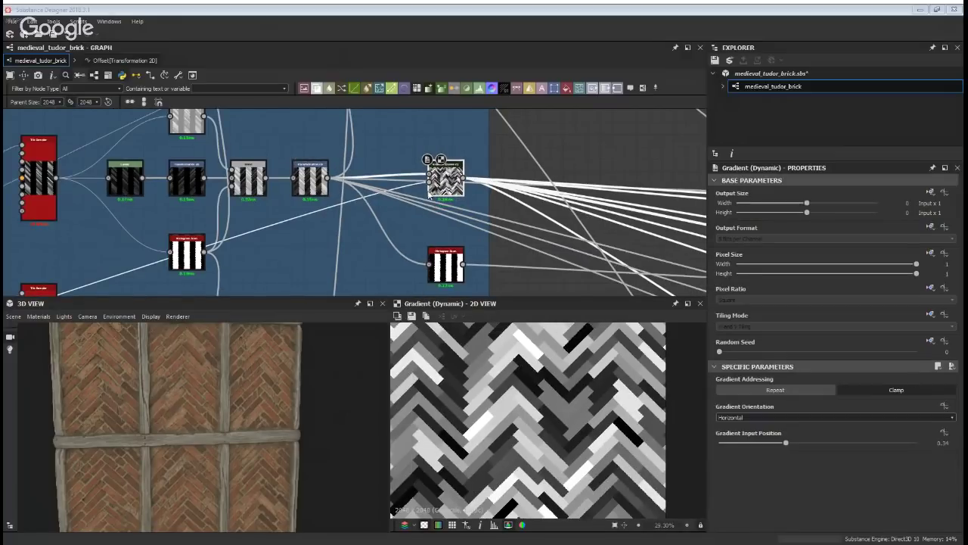
Compare the middle row's Blend of gradient strips with the Gradient (Dynamic) result
double_click(300, 181)
middle_click_drag(301, 181, 307, 216)
double_click(251, 208)
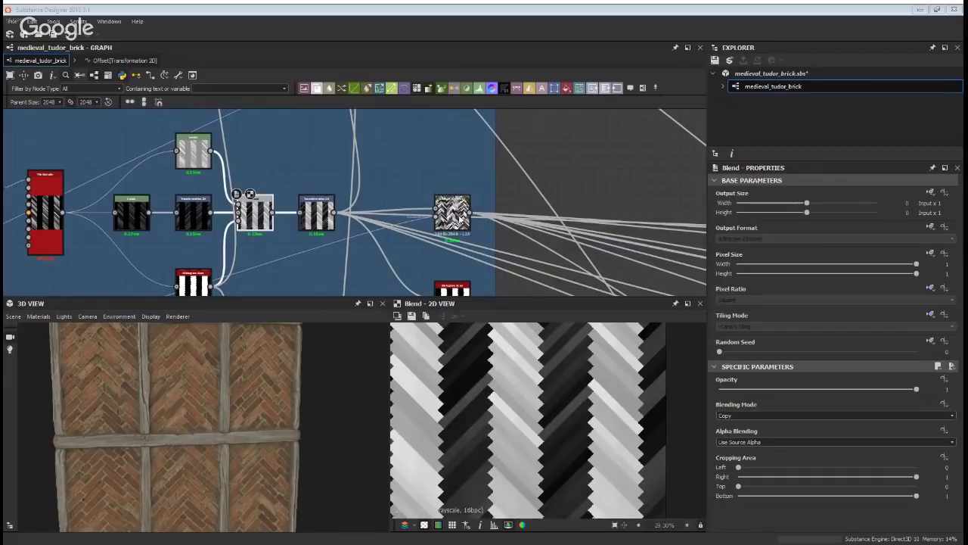
double_click(452, 214)
middle_click_drag(539, 355, 530, 444)
Compare the upper row's Gradient (Dynamic) output with the final Blend it feeds
middle_click_drag(434, 172, 439, 286)
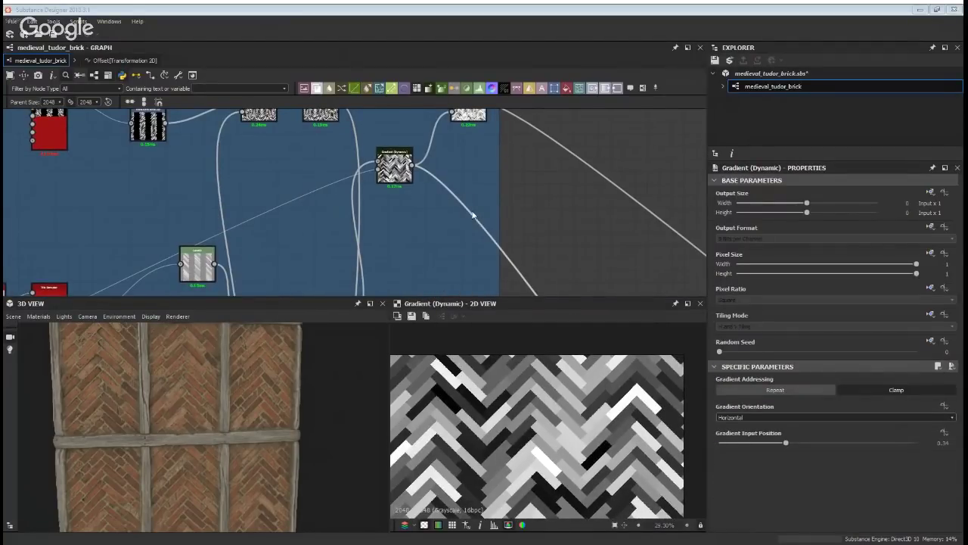
middle_click_drag(409, 233, 391, 191)
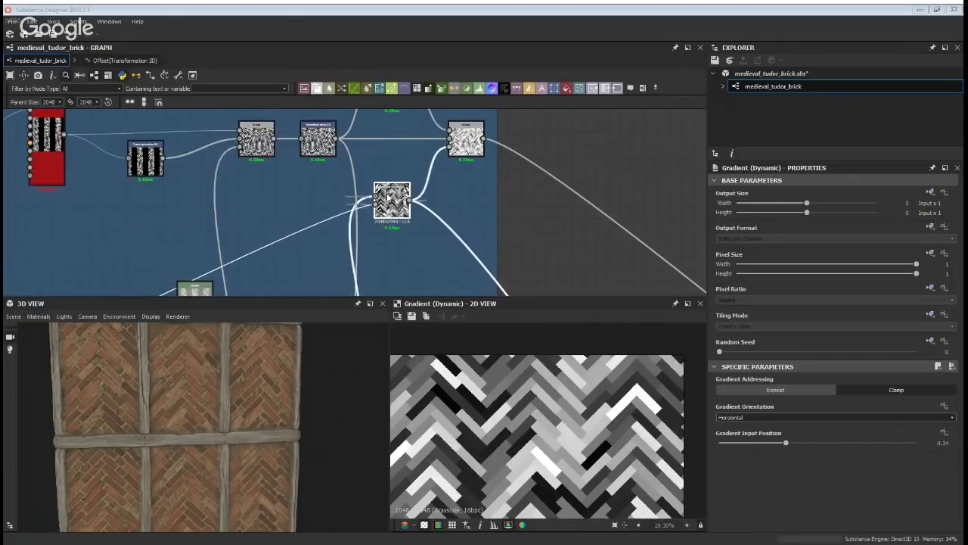
middle_click_drag(477, 154, 456, 219)
left_click(452, 217)
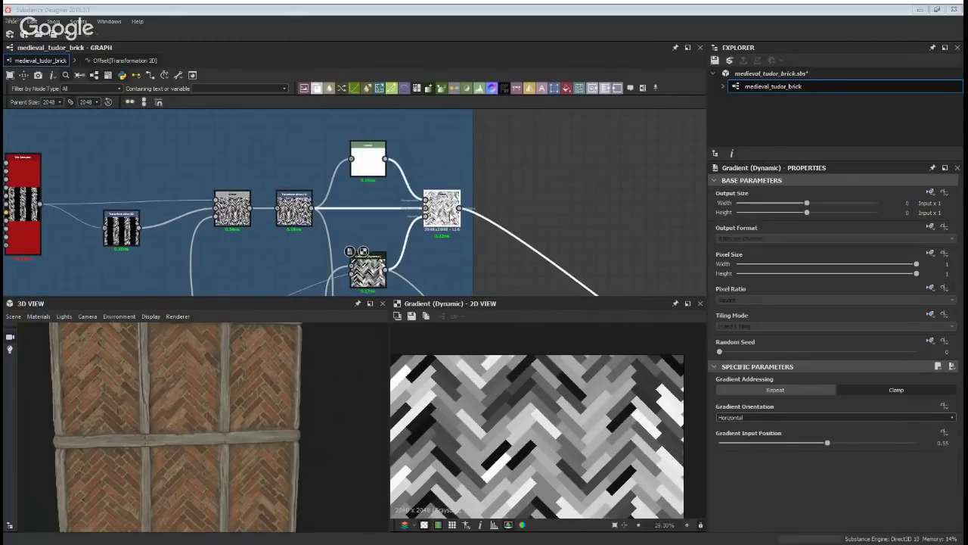
left_click(379, 269)
left_click(437, 213)
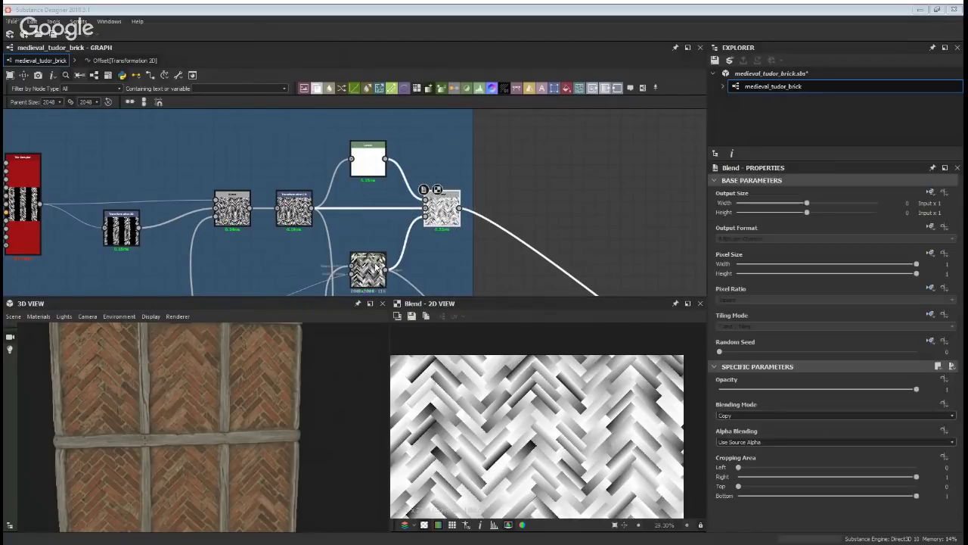
left_click(371, 270)
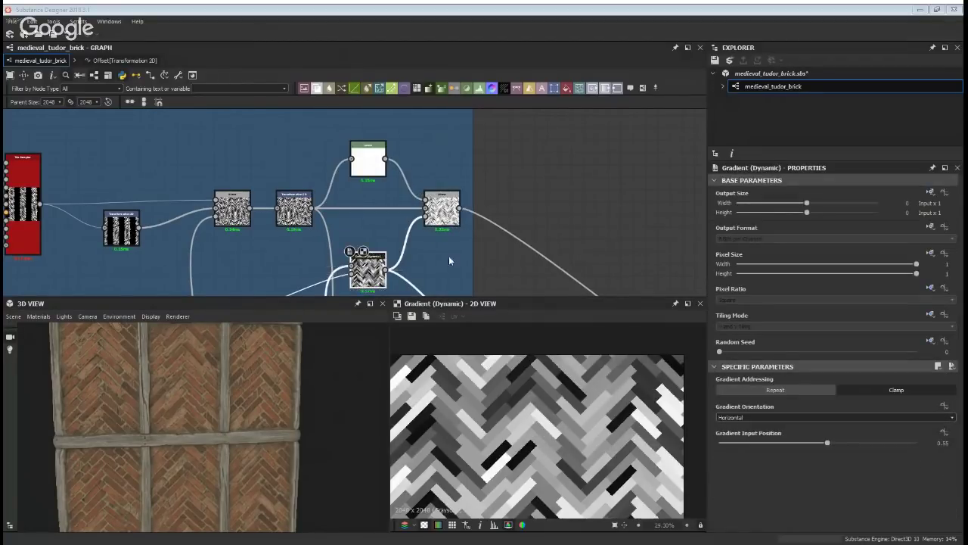
Return to the Bricks Shape overview and preview the middle row's Gradient (Dynamic) node again
scroll(484, 227, "down", 5)
middle_click_drag(517, 228, 369, 257)
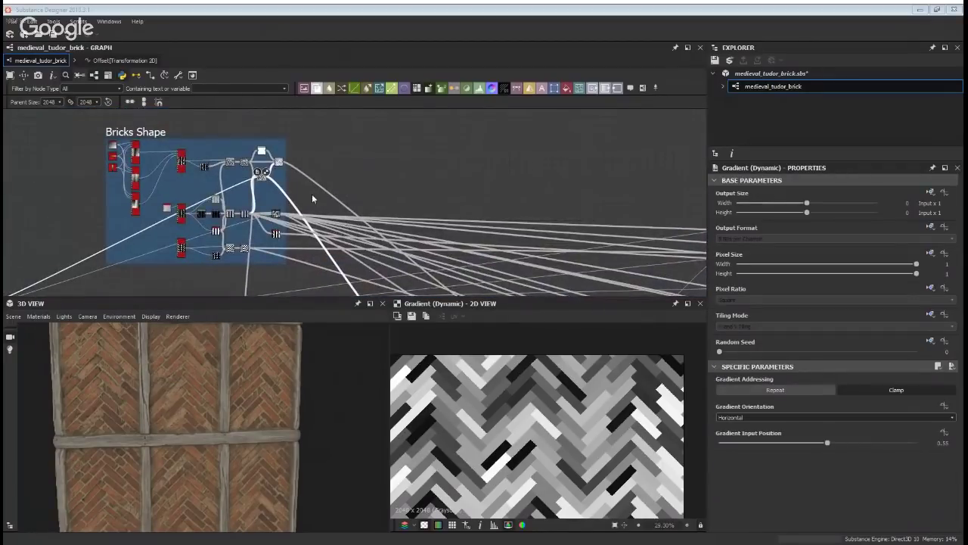
scroll(270, 193, "up", 3)
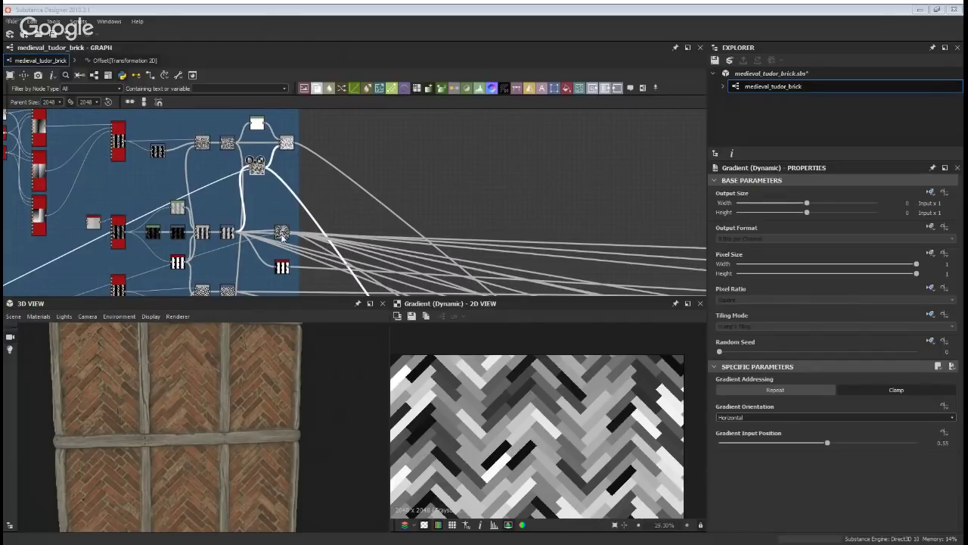
double_click(281, 234)
scroll(465, 417, "up", 4)
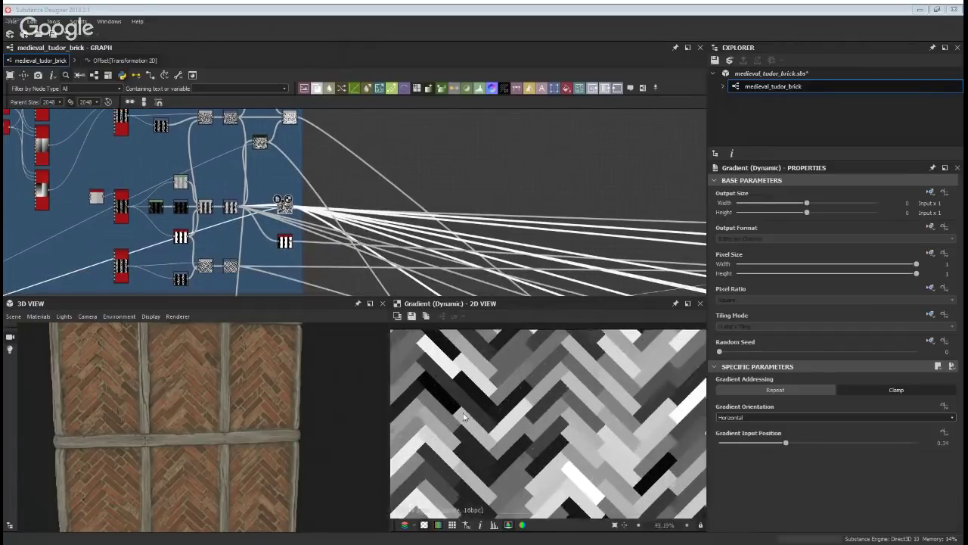
scroll(465, 417, "down", 5)
Try Gradient Input Positions of 0.65 and 0.37, settle on 0.58, and check the brick variation in the 3D view
left_click_drag(790, 444, 847, 442)
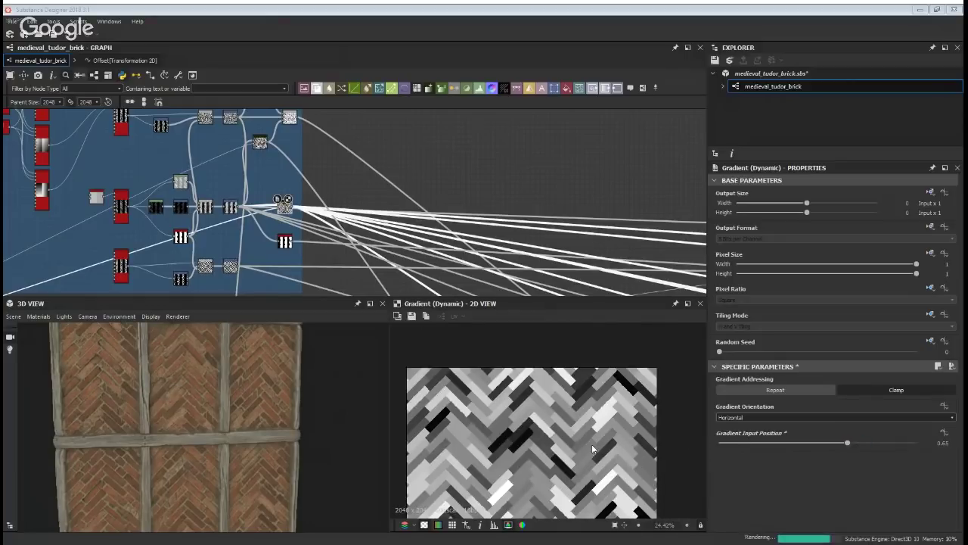
scroll(176, 441, "up", 1)
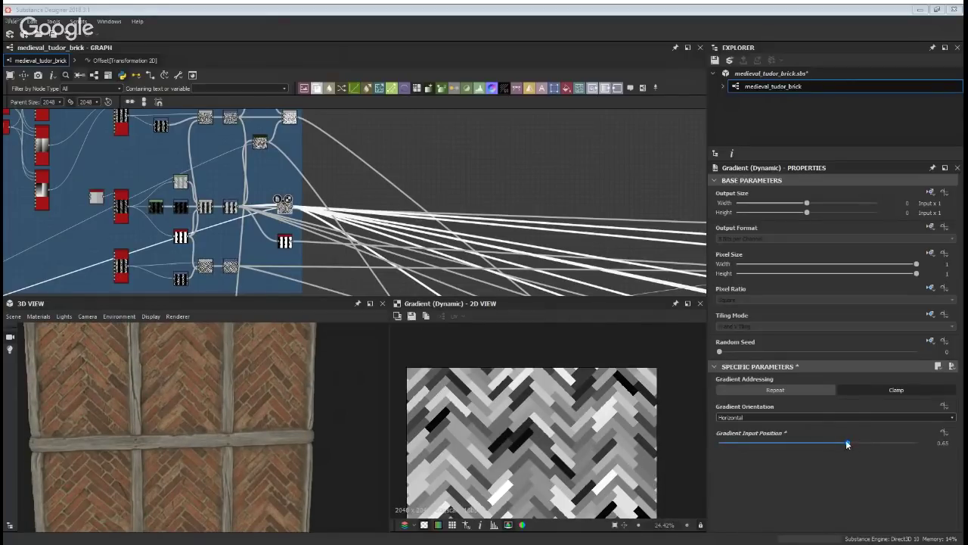
left_click_drag(846, 444, 792, 443)
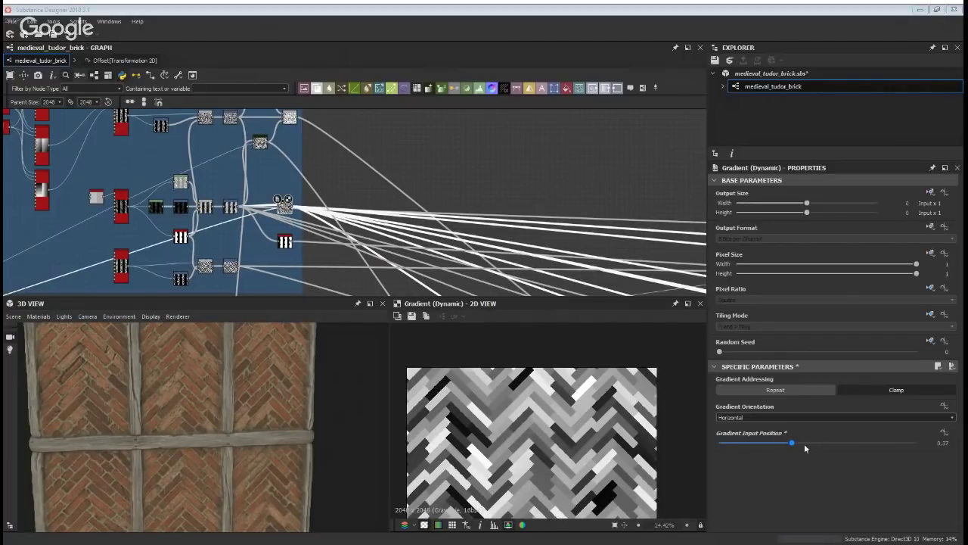
left_click_drag(805, 449, 846, 447)
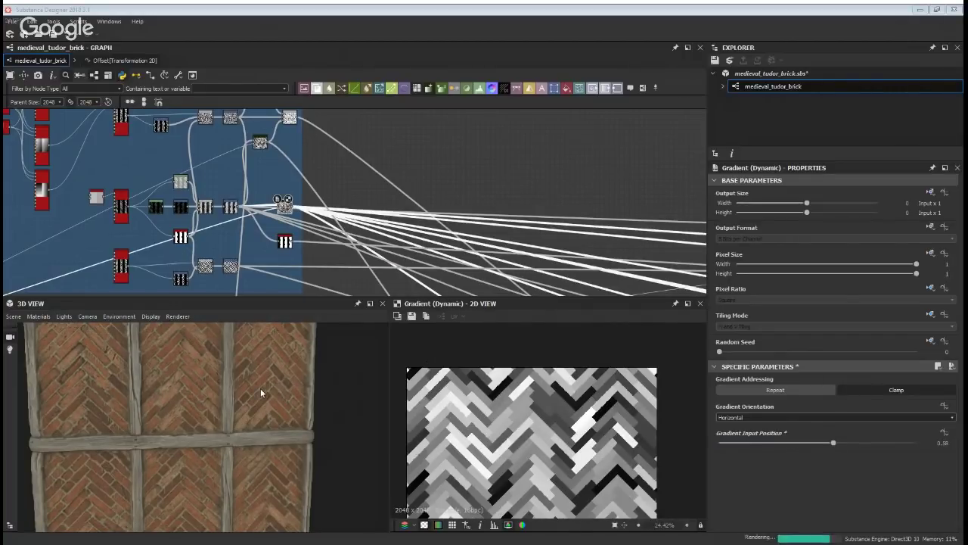
left_click_drag(232, 403, 227, 432)
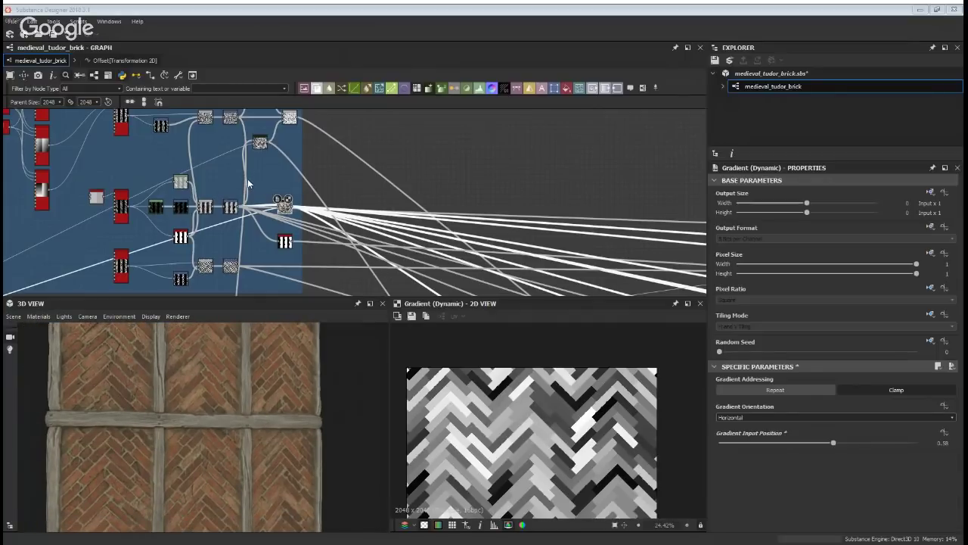
left_click_drag(249, 437, 215, 465)
Follow the connections from Bricks Shape to the Bricks Height frame and look over its first nodes
scroll(360, 247, "down", 3)
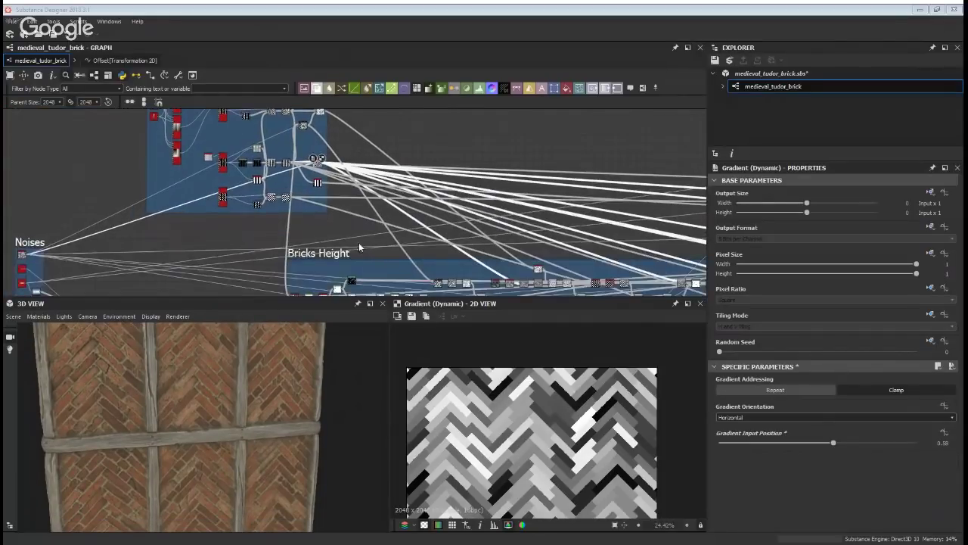
scroll(382, 199, "up", 2)
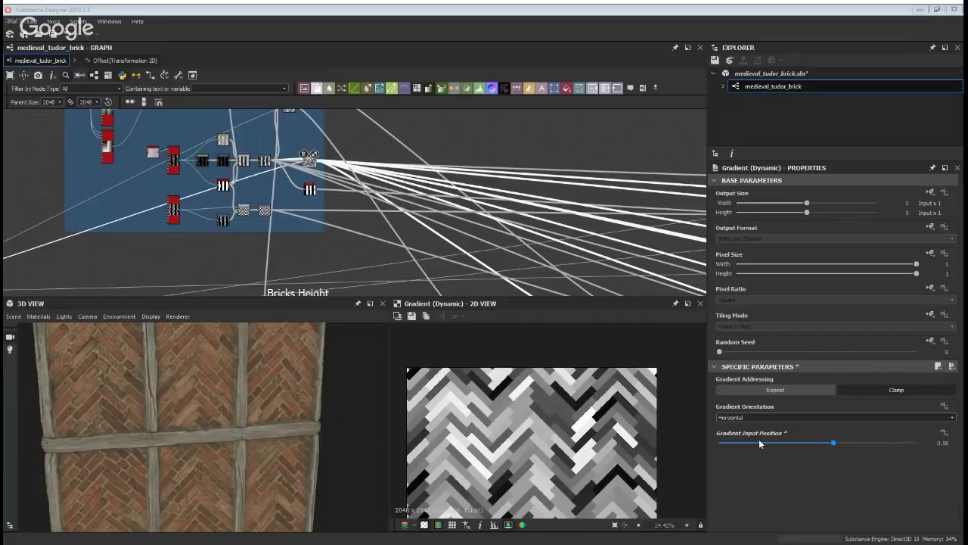
middle_click_drag(442, 265, 435, 213)
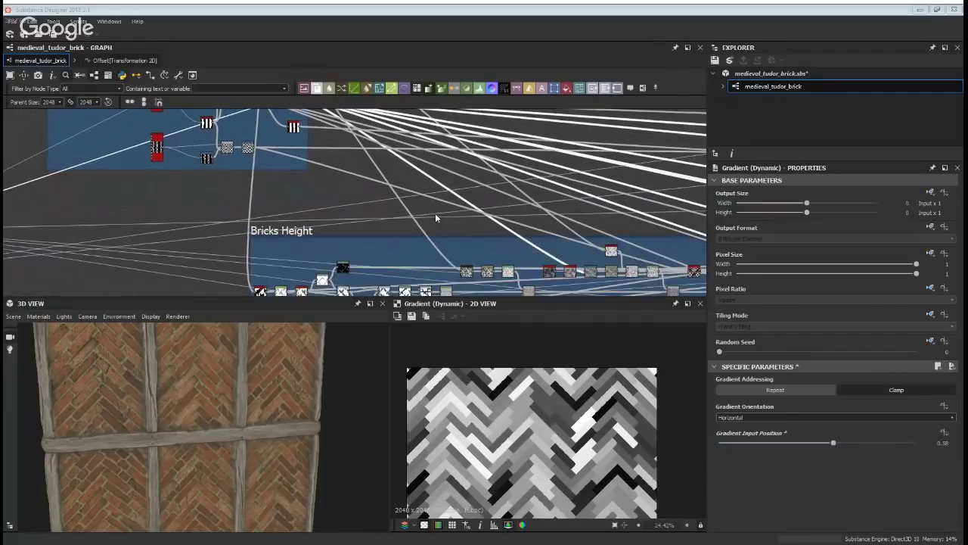
middle_click_drag(449, 283, 440, 238)
scroll(462, 236, "up", 2)
scroll(339, 215, "down", 4)
middle_click_drag(361, 117, 394, 259)
middle_click_drag(522, 283, 374, 158)
mouse_move(558, 188)
middle_mouse_down()
mouse_move(407, 199)
mouse_move(559, 203)
middle_mouse_up()
middle_click_drag(216, 190, 153, 130)
scroll(166, 214, "up", 5)
middle_click_drag(386, 190, 271, 163)
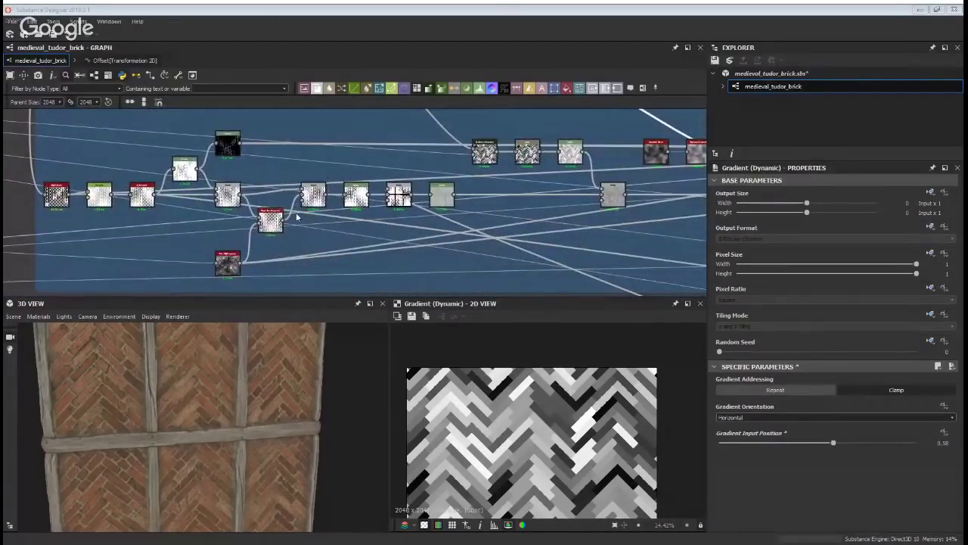
Preview the Edge Detect and Distance nodes that start Bricks Height, and trace their source back to Bricks Shape
double_click(56, 195)
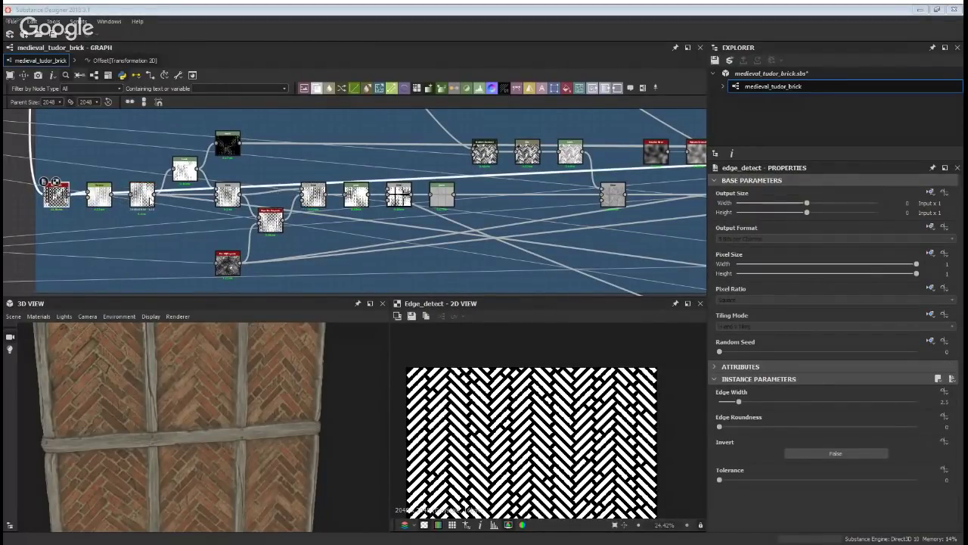
double_click(105, 201)
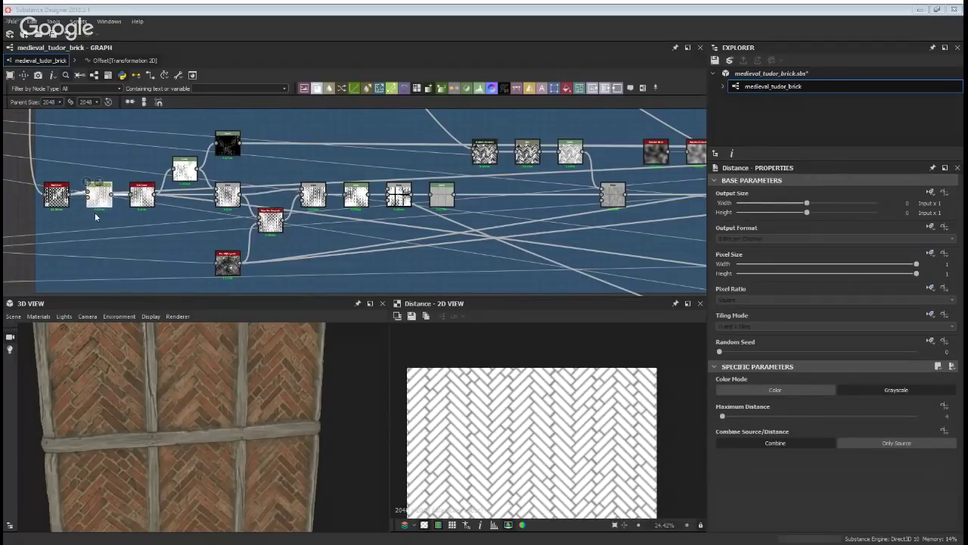
scroll(76, 168, "down", 4)
middle_click_drag(76, 168, 140, 295)
scroll(82, 138, "up", 2)
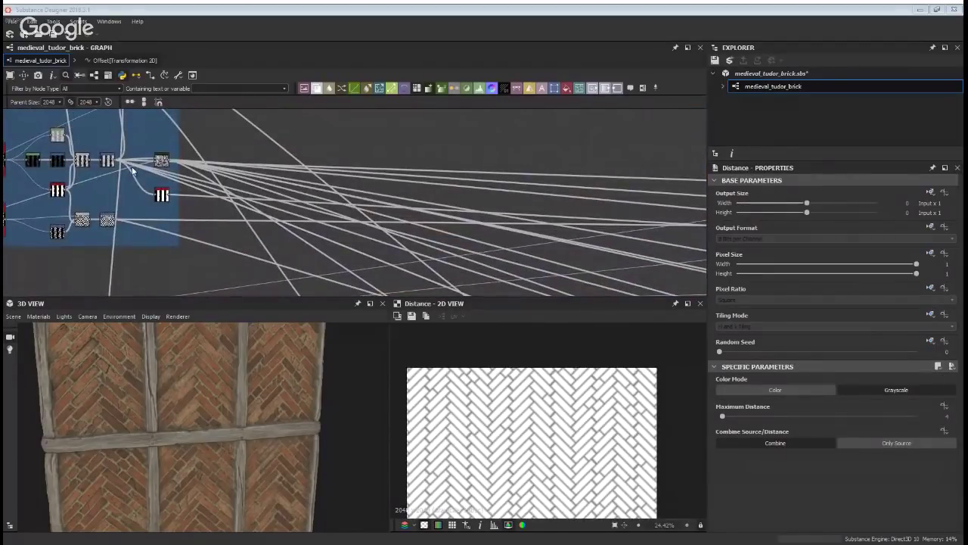
right_click_drag(177, 384, 218, 447)
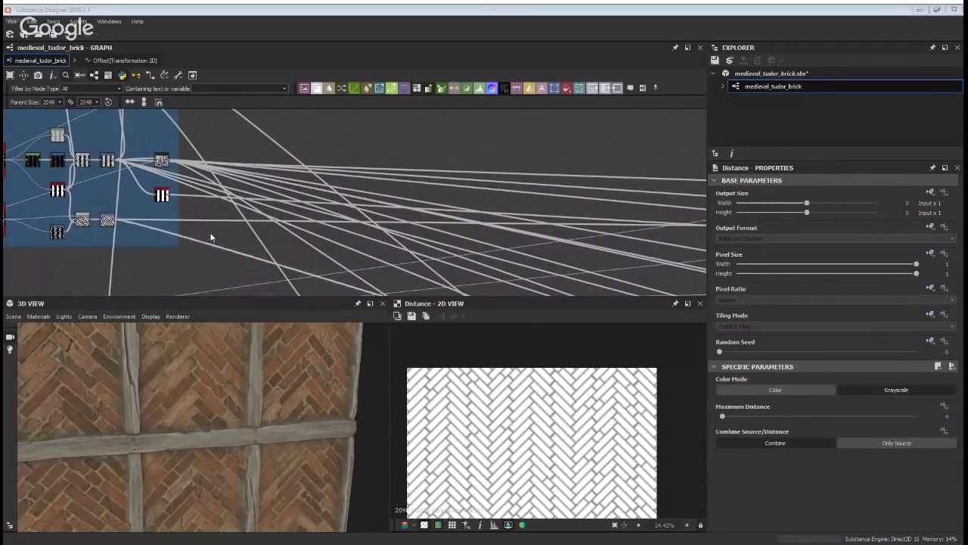
Preview the Transformation 2D node in Bricks Shape and follow its connection down to the Bricks Height frame
middle_click_drag(245, 254, 233, 174)
middle_click_drag(316, 285, 308, 179)
middle_click_drag(108, 188, 185, 366)
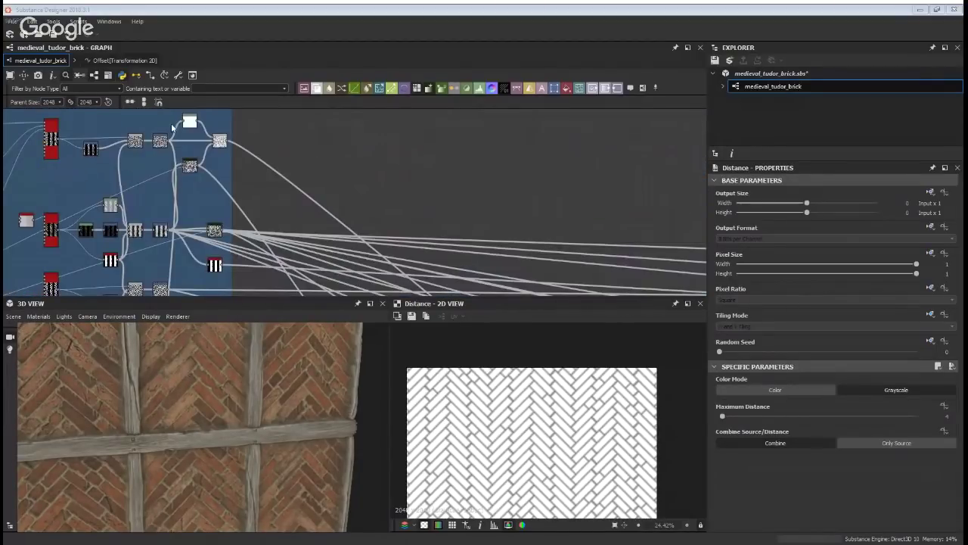
double_click(165, 141)
middle_click_drag(250, 291, 244, 118)
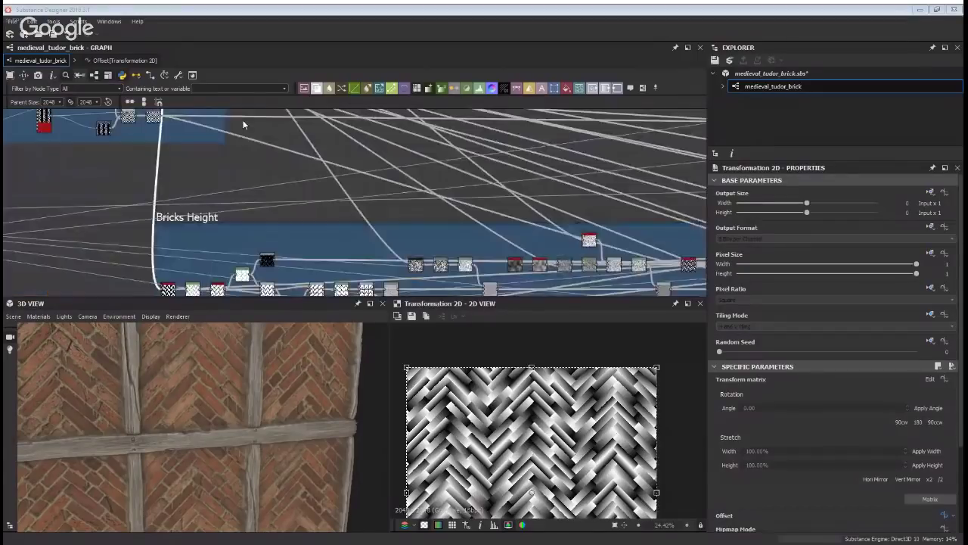
Preview the Edge Detect and Distance nodes at the start of Bricks Height and examine the brick edges up close
middle_click_drag(145, 292, 143, 209)
scroll(137, 220, "up", 1)
scroll(144, 218, "up", 4)
double_click(181, 162)
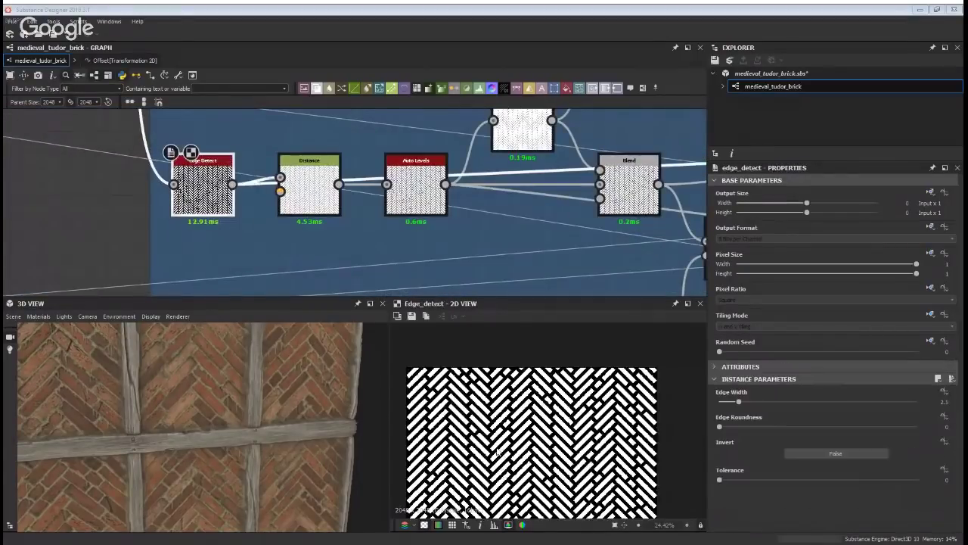
double_click(309, 186)
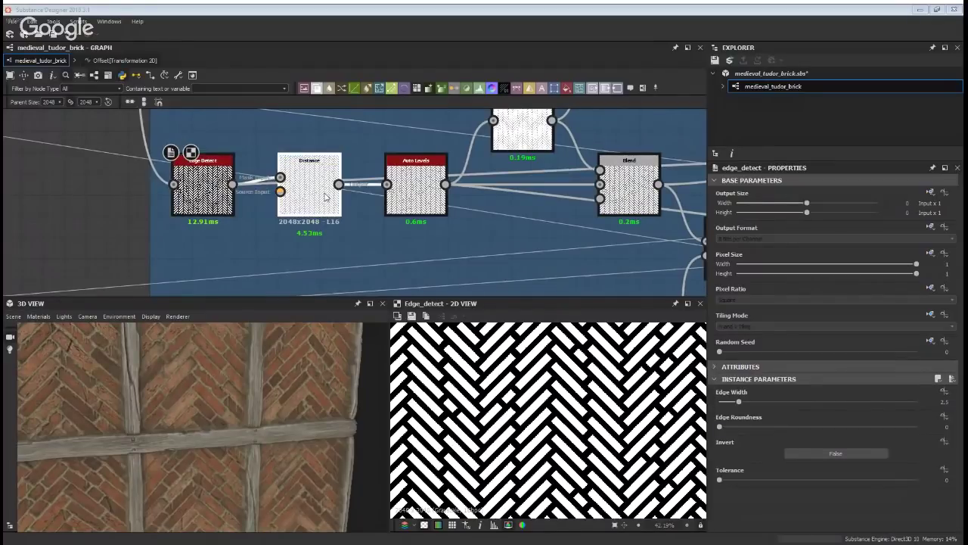
scroll(446, 363, "up", 2)
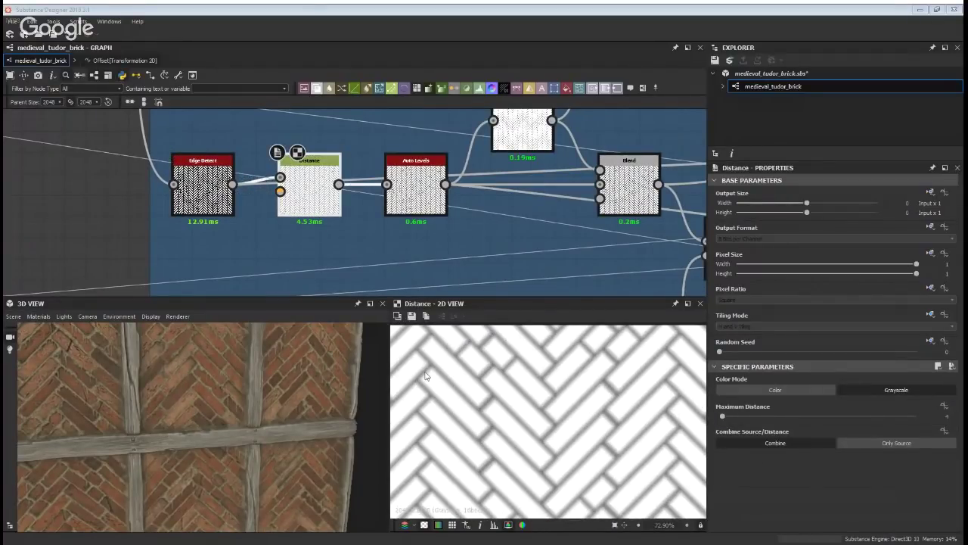
Preview the Auto Levels node, the Multiply Blend after it and the upper Levels node with the dark brick mask
middle_click_drag(490, 193, 197, 236)
double_click(106, 224)
double_click(305, 229)
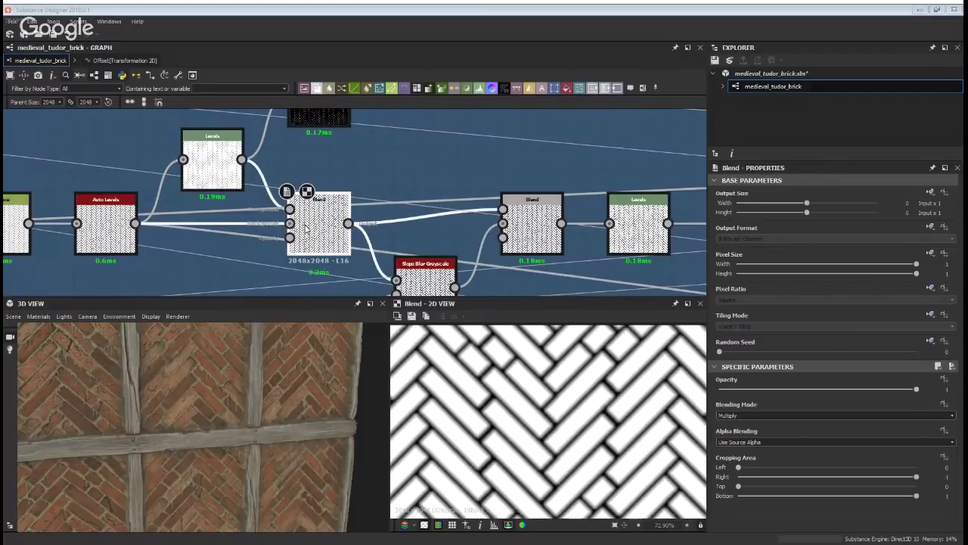
scroll(424, 365, "up", 1)
scroll(424, 365, "up", 1)
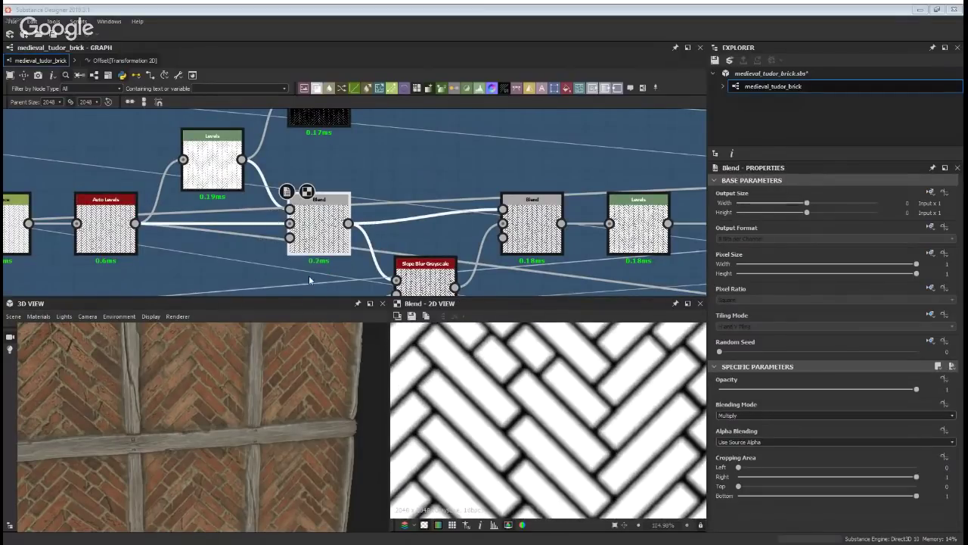
mouse_move(318, 193)
middle_mouse_down()
mouse_move(316, 262)
mouse_move(306, 204)
middle_mouse_up()
double_click(294, 125)
Preview the Multiply Blend, Slope Blur Grayscale, Levels and Subtract Blend nodes along the lower row of Bricks Height
scroll(489, 203, "down", 3)
middle_click_drag(507, 189, 380, 171)
middle_click_drag(522, 222, 557, 223)
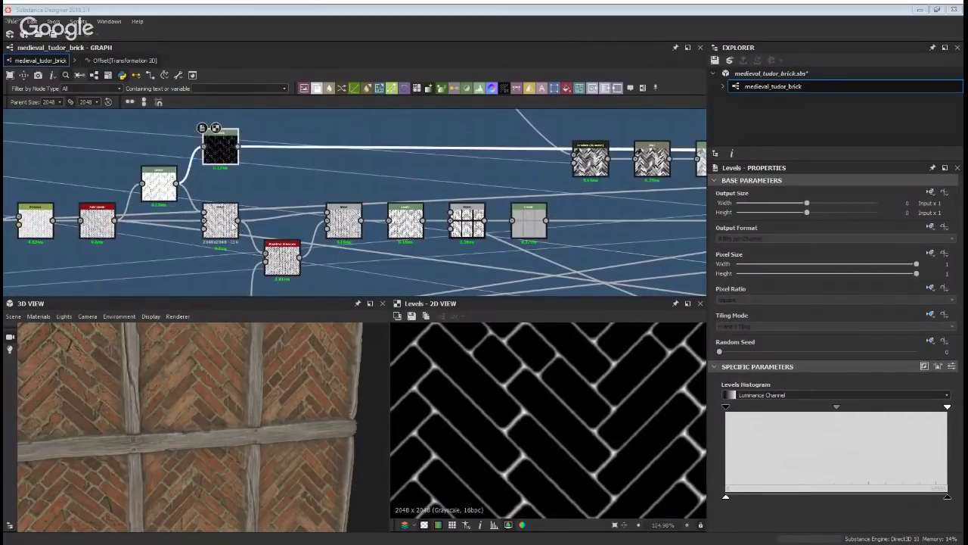
left_click(219, 219)
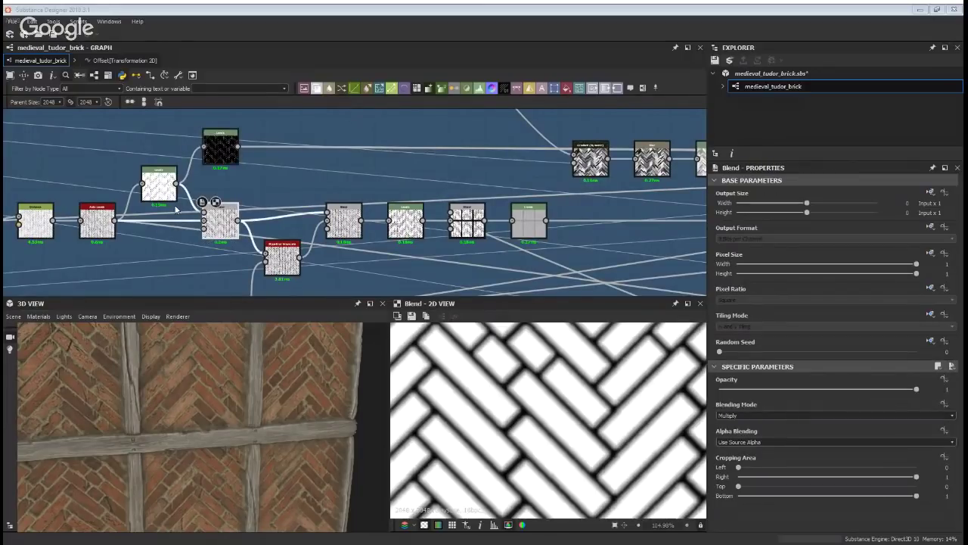
left_click(282, 258)
left_click(345, 221)
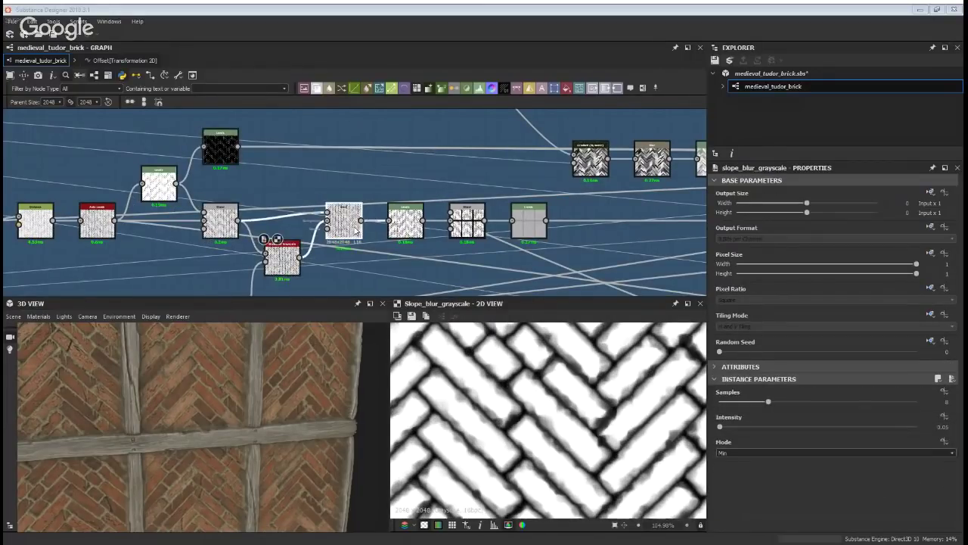
left_click(405, 222)
left_click(467, 222)
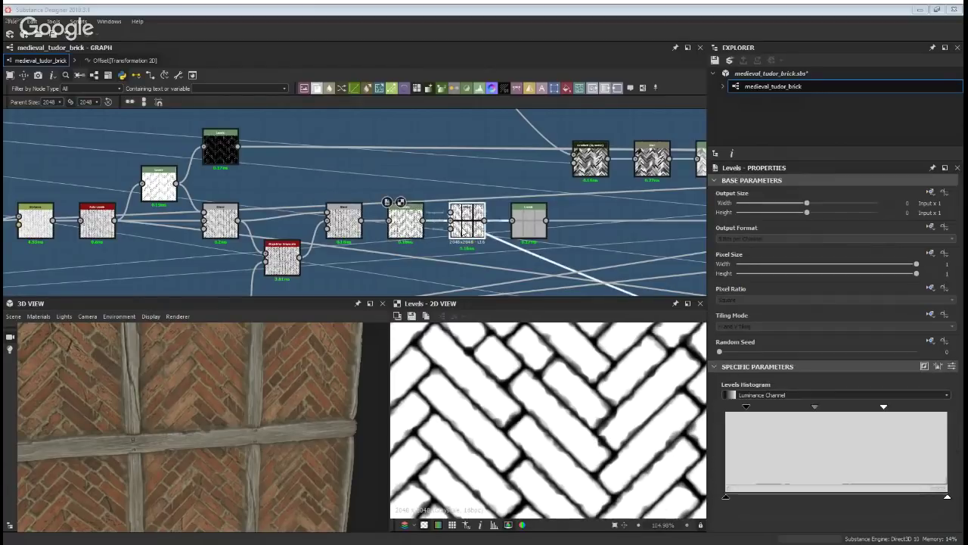
Trace the Subtract Blend node's connection to the Timber Beams frame and return to Bricks Height
scroll(427, 218, "down", 3)
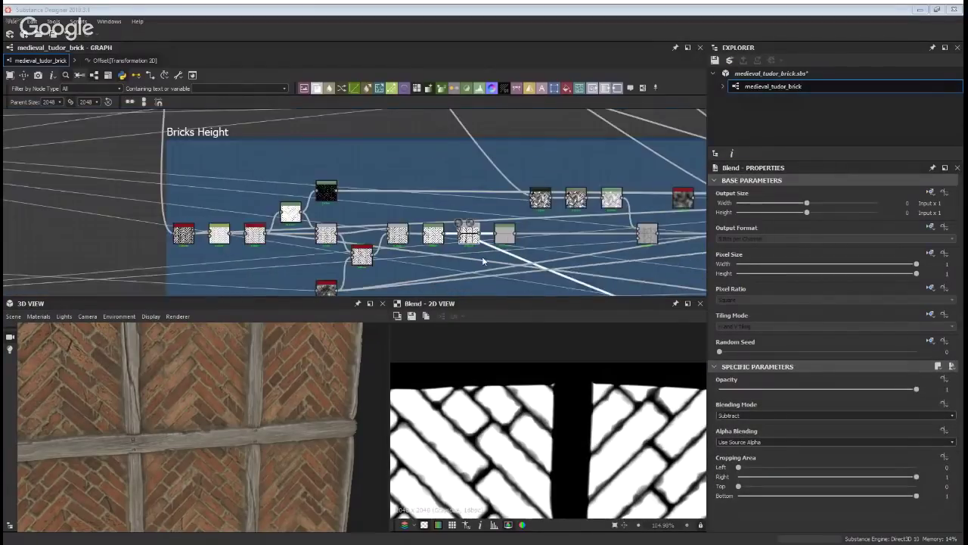
middle_click_drag(425, 217, 323, 166)
scroll(571, 328, "down", 2)
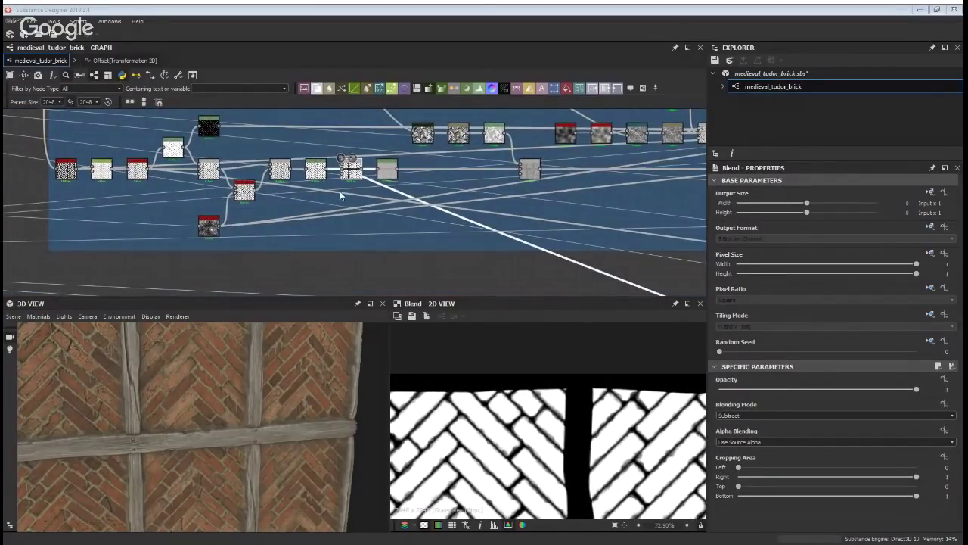
scroll(591, 284, "down", 3)
middle_click_drag(605, 292, 475, 195)
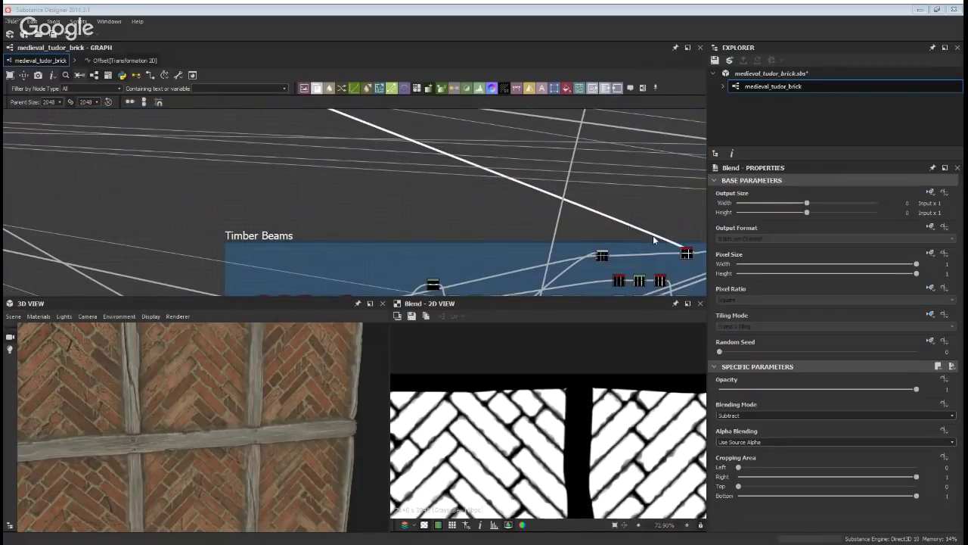
scroll(655, 240, "down", 3)
scroll(343, 244, "up", 5)
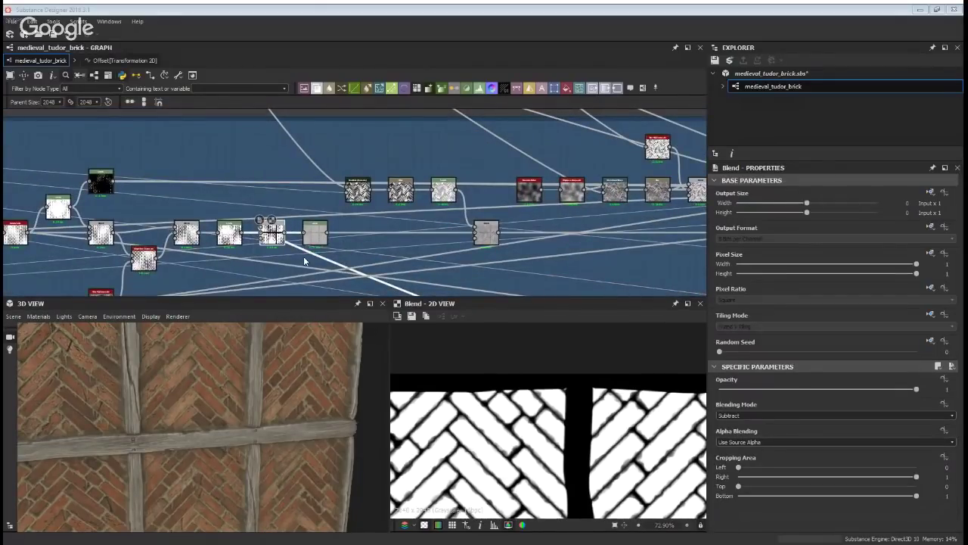
Examine the bricks and beams closely in the 3D view, then compare the Levels and Blend nodes following the Subtract Blend
left_click_drag(178, 376, 224, 412)
right_click_drag(223, 412, 112, 375)
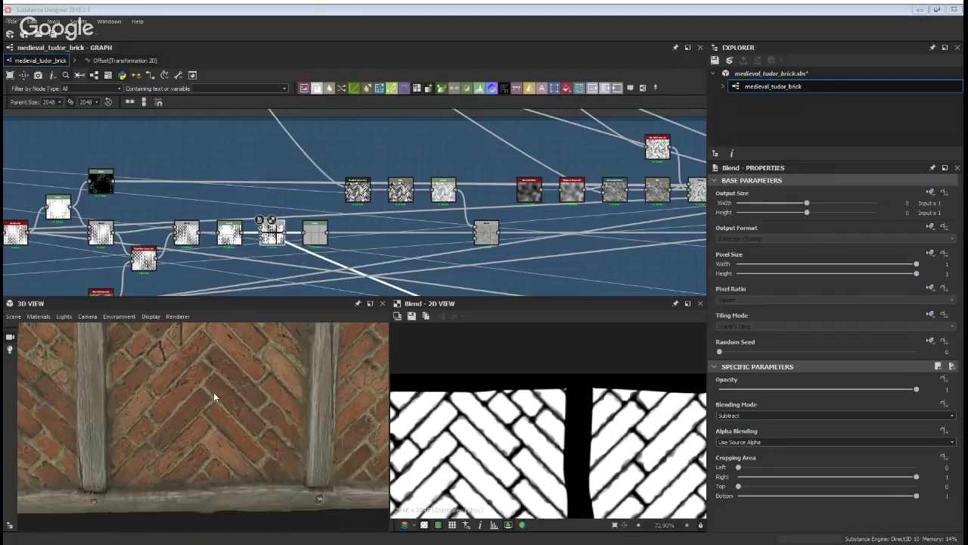
middle_click_drag(207, 396, 212, 430)
left_click(323, 238)
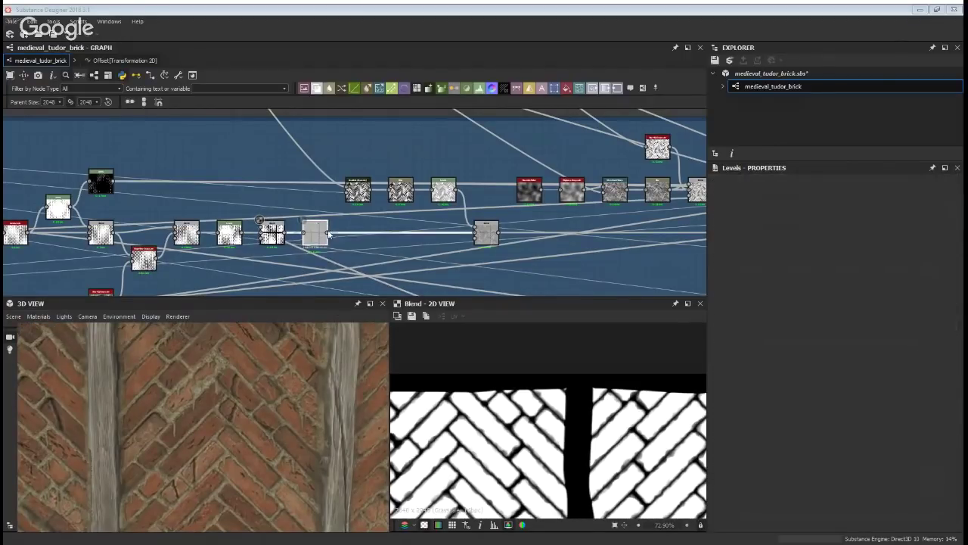
left_click(482, 232)
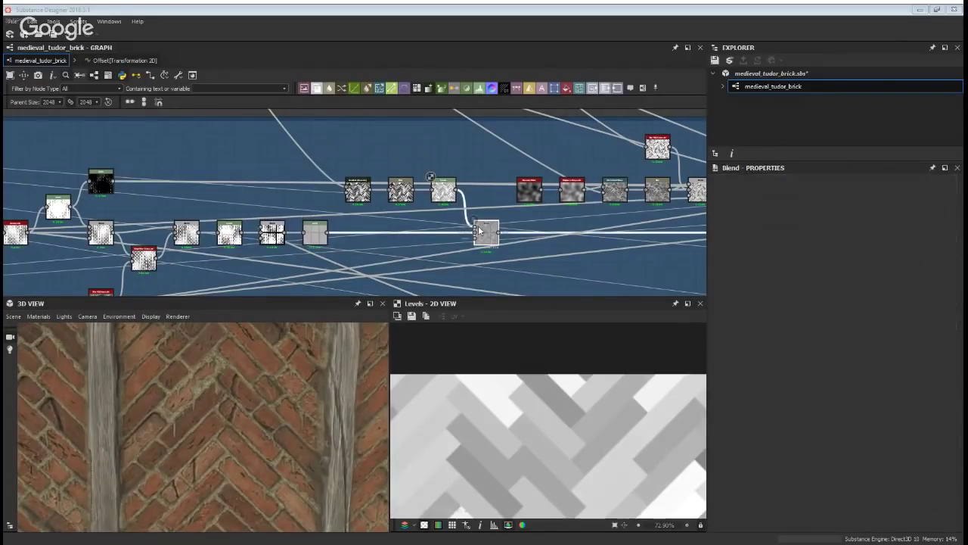
left_click(315, 232)
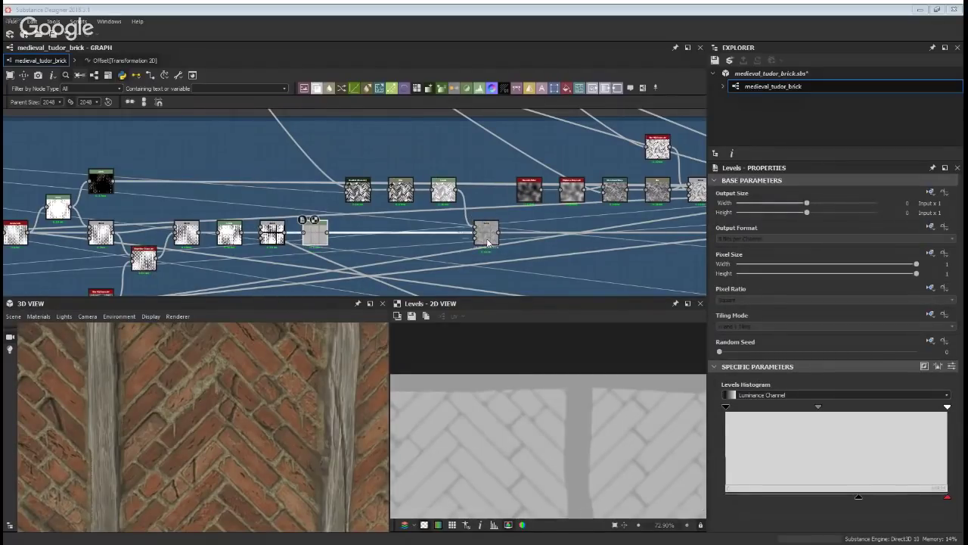
Preview the Gradient (Dynamic), Blur and Levels nodes in the upper row and the Multiply Blend they feed
middle_click_drag(480, 238, 476, 277)
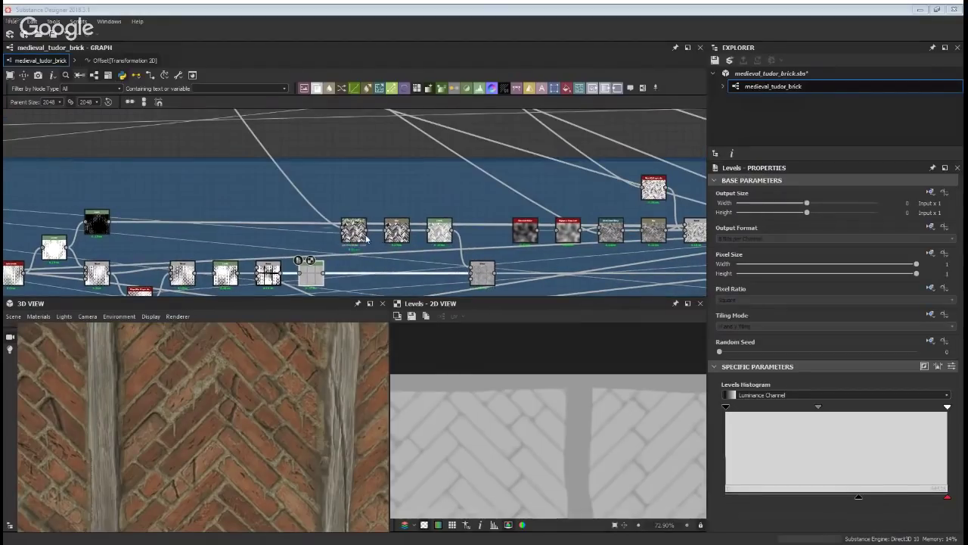
left_click(348, 231)
scroll(344, 227, "up", 3)
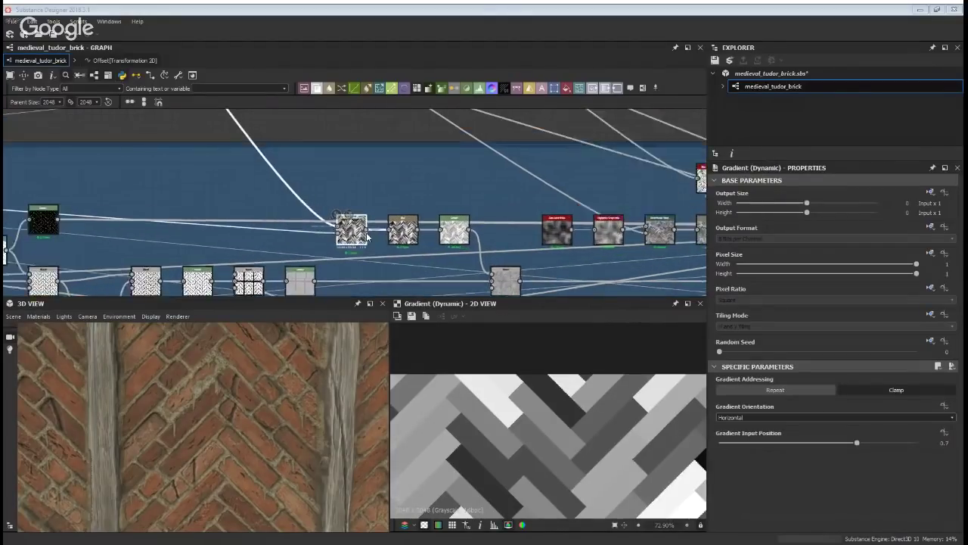
middle_click_drag(346, 226, 249, 155)
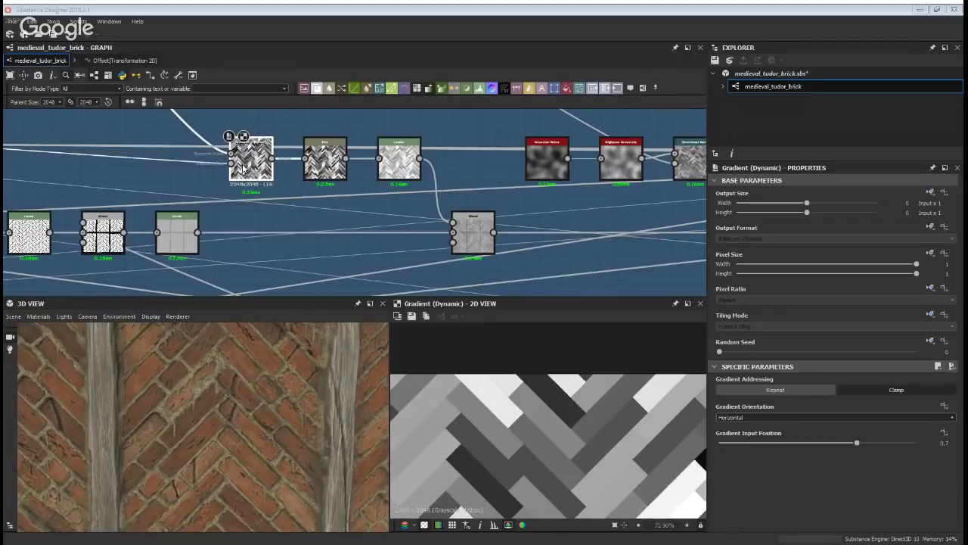
left_click(326, 162)
left_click(404, 173)
left_click(482, 240)
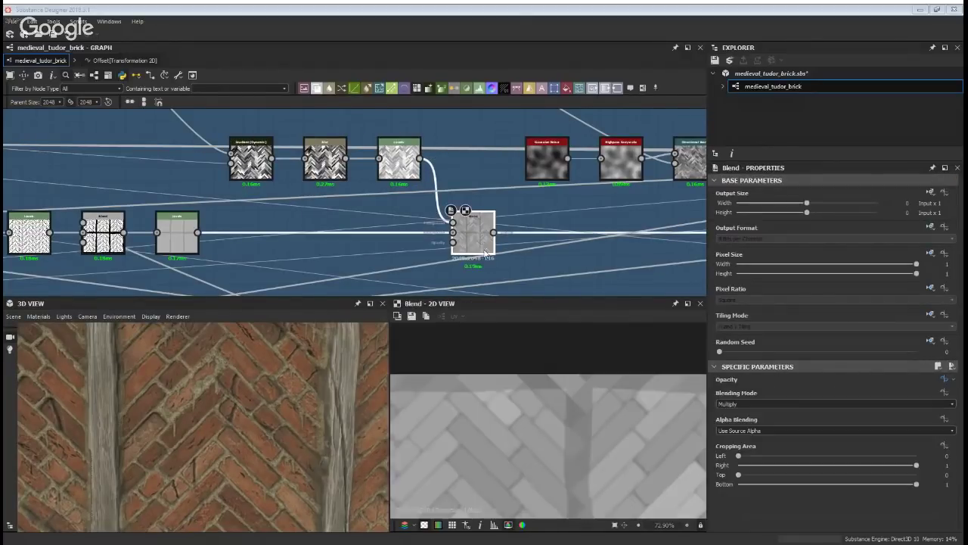
Check the first Multiply Blend's full pattern and settings, and preview the next Multiply Blend in the chain
scroll(623, 427, "down", 1)
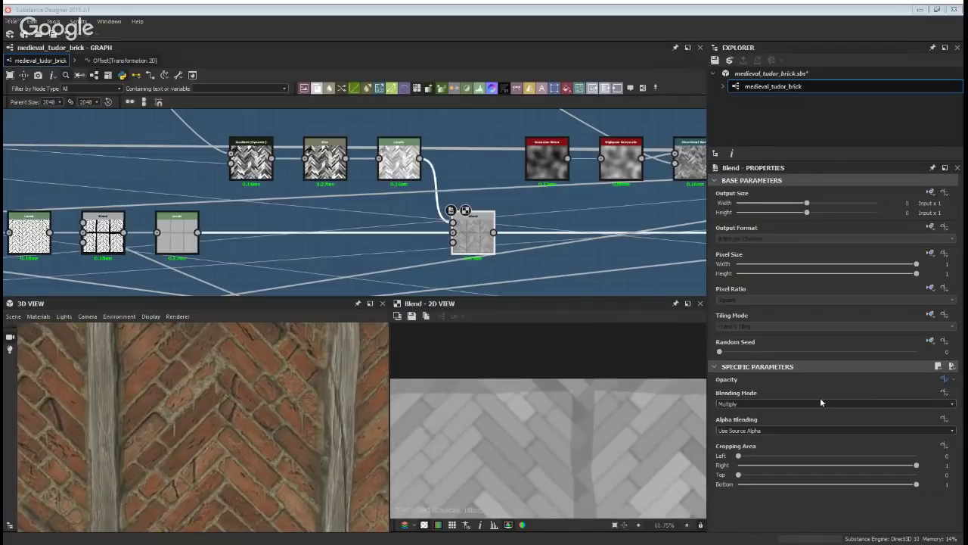
scroll(590, 478, "down", 3)
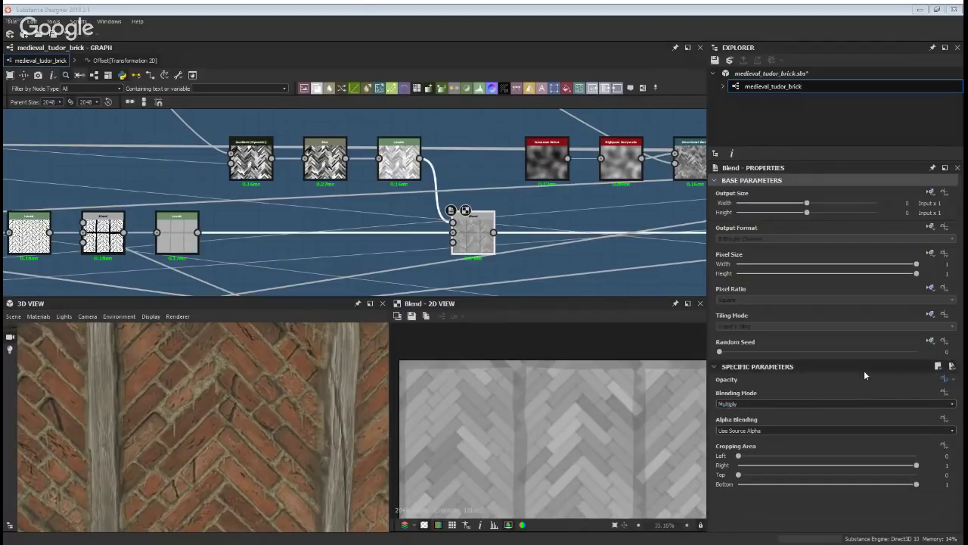
middle_click_drag(447, 227, 307, 180)
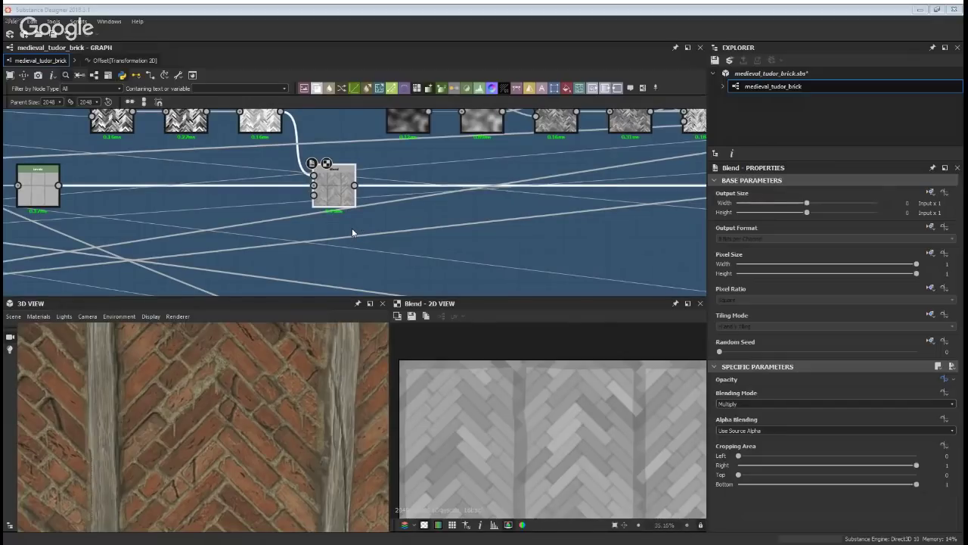
middle_click_drag(363, 199, 322, 228)
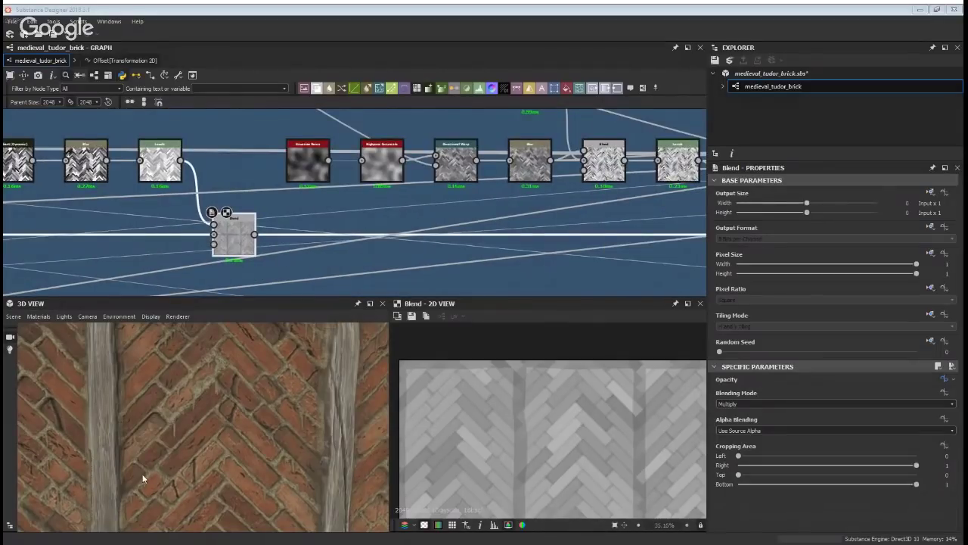
scroll(352, 216, "down", 4)
middle_click_drag(211, 211, 350, 217)
left_click(435, 262)
scroll(209, 191, "up", 2)
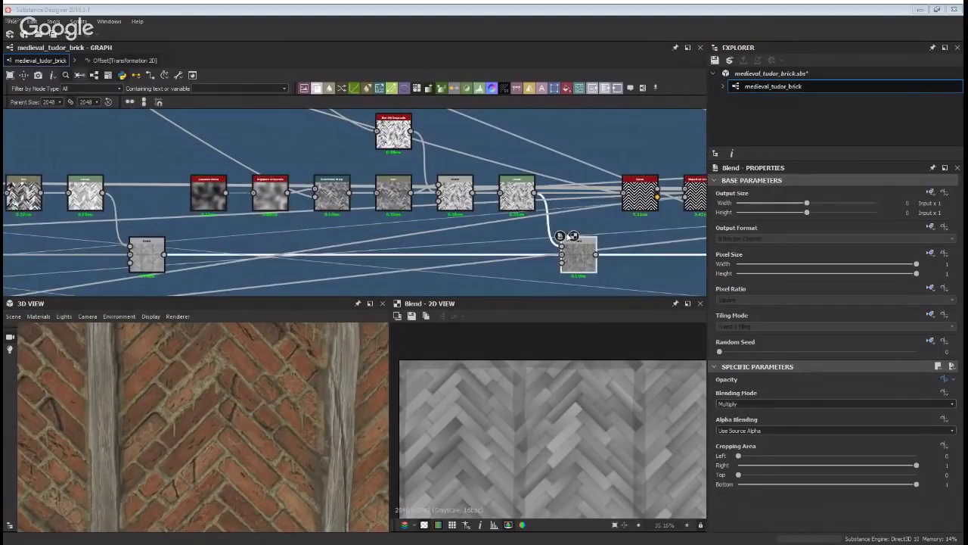
Inspect the Gaussian Noise, Directional Warp and Highpass Grayscale nodes that create the per-brick slope variation
left_click(204, 191)
left_click(344, 199)
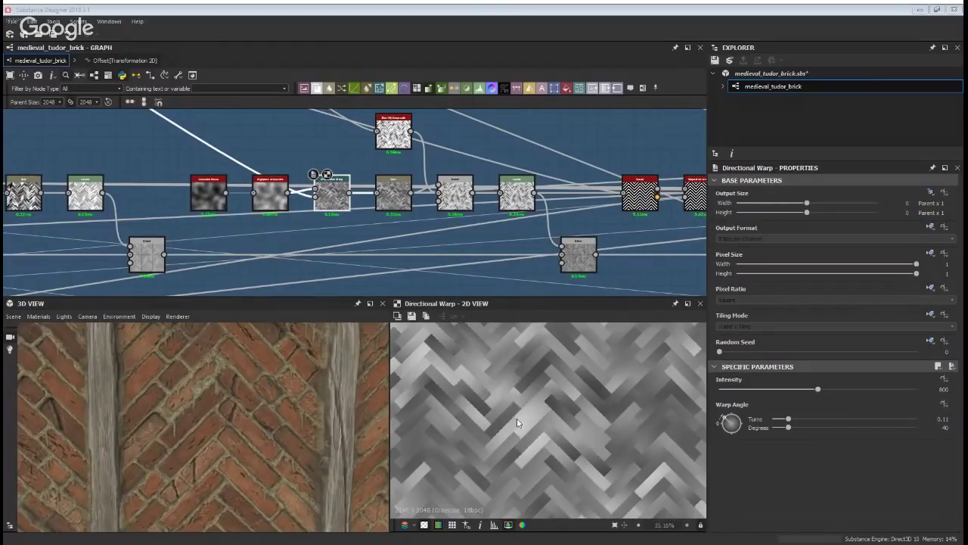
scroll(454, 414, "down", 2)
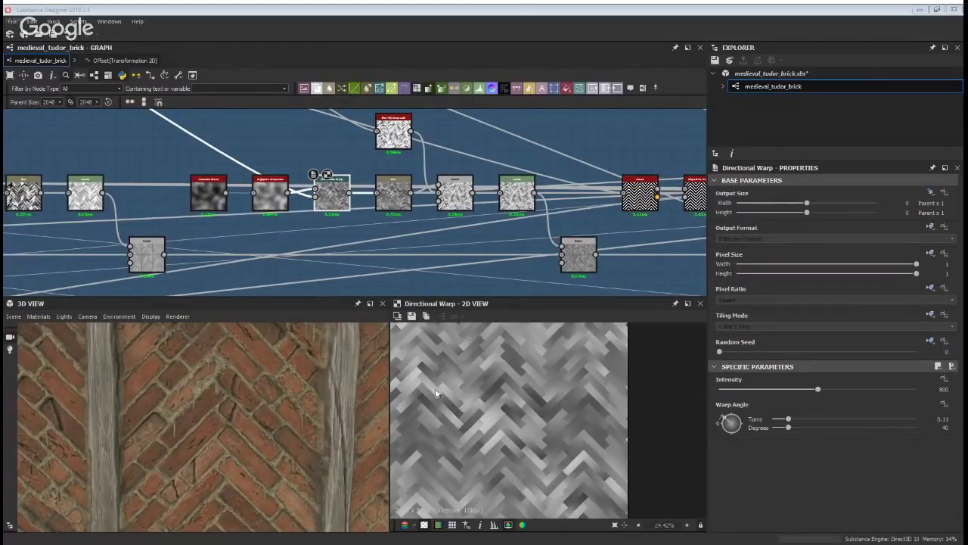
left_click(266, 197)
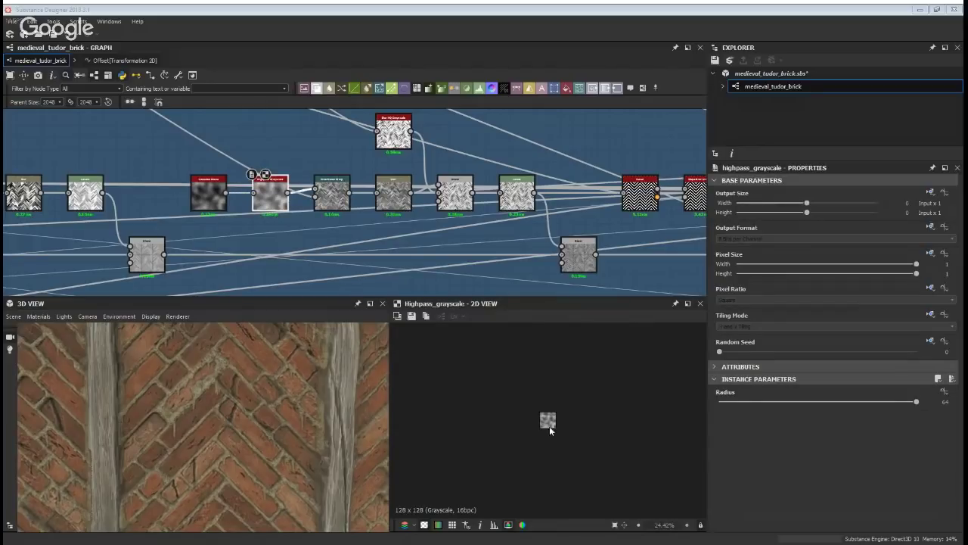
scroll(570, 435, "up", 3)
scroll(259, 225, "up", 3)
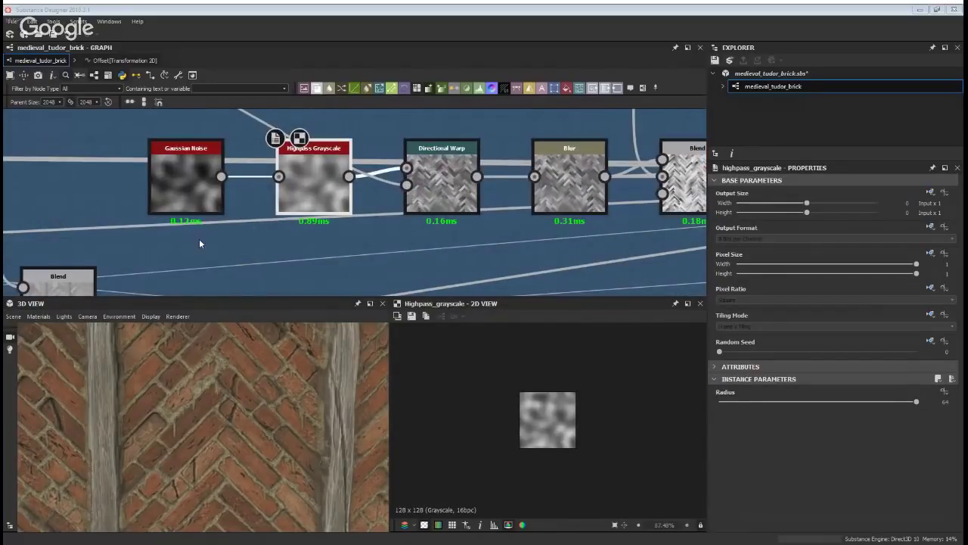
Review the Directional Warp and its Gradient (Dynamic) source, and preview the following Blend and its Blur HQ Grayscale input
middle_click_drag(468, 205, 299, 231)
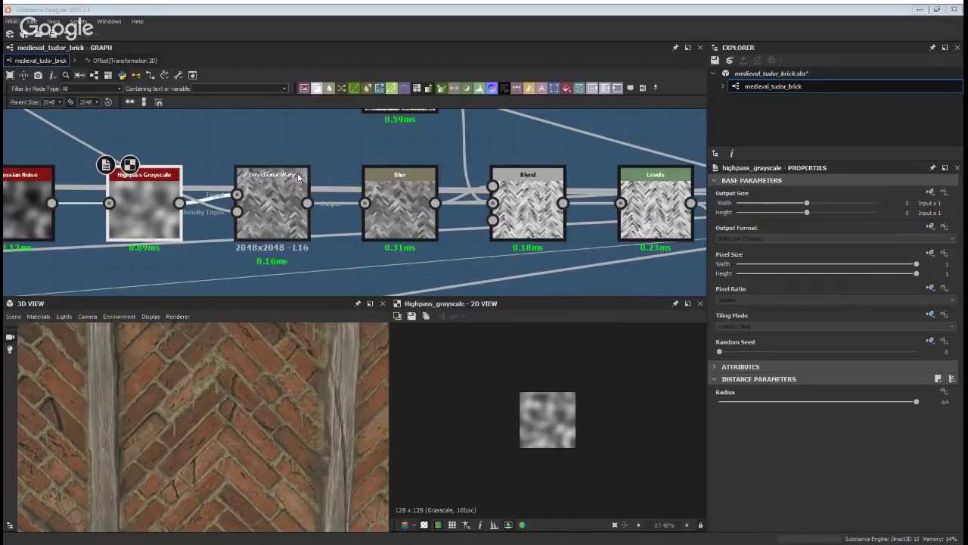
double_click(259, 198)
scroll(400, 241, "down", 3)
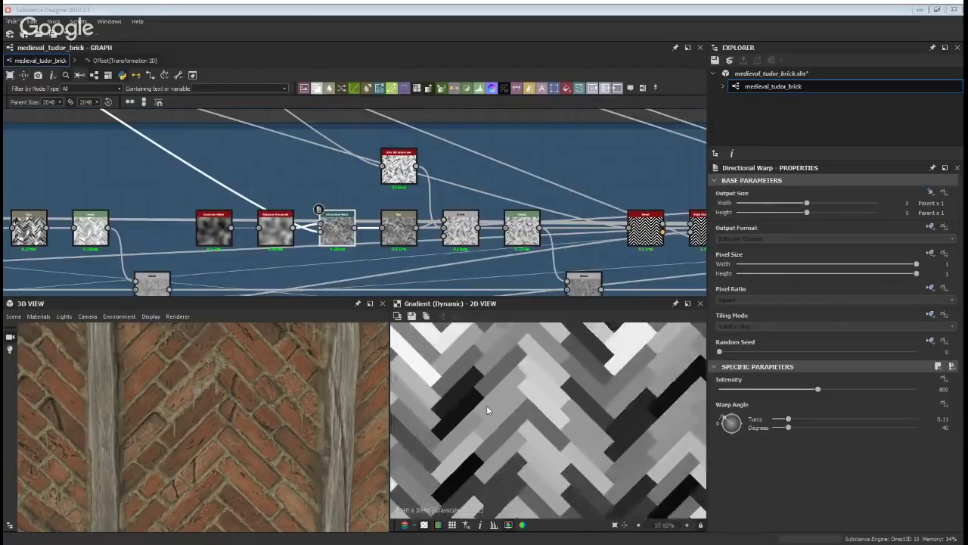
scroll(429, 371, "down", 2)
middle_click_drag(401, 242, 239, 216)
double_click(287, 194)
double_click(238, 156)
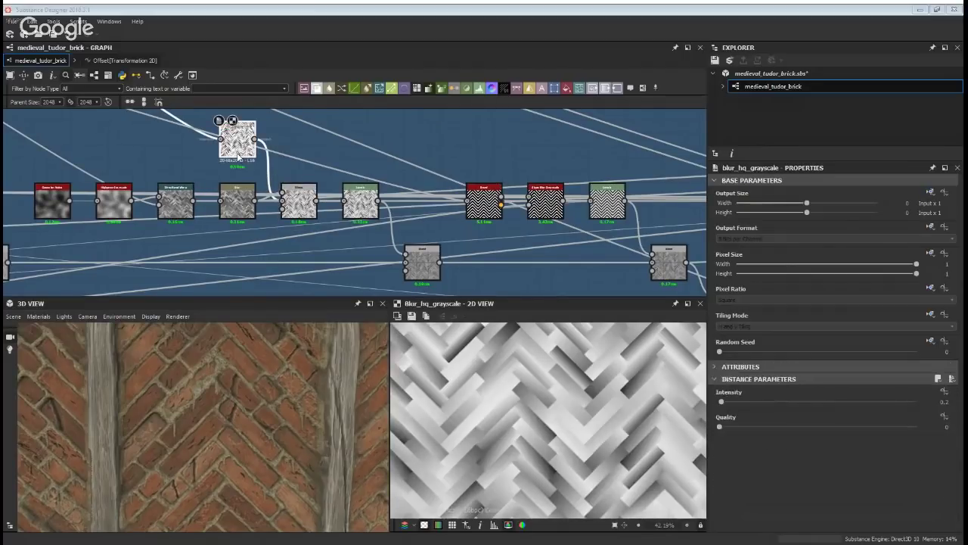
Preview the Copy Blend that takes the Blur HQ Grayscale input and compare it with the brick slopes on the 3D material
double_click(306, 203)
scroll(251, 407, "down", 2)
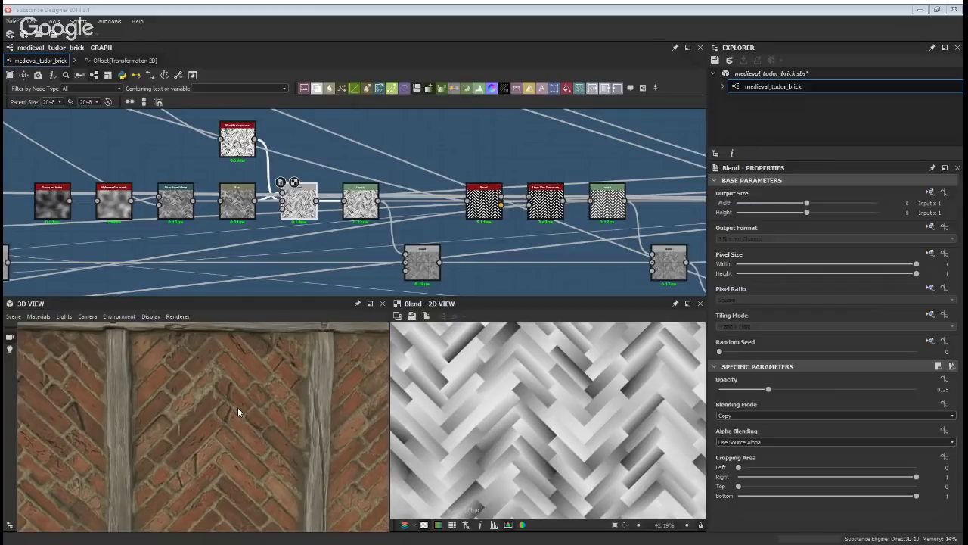
middle_click_drag(227, 420, 255, 407)
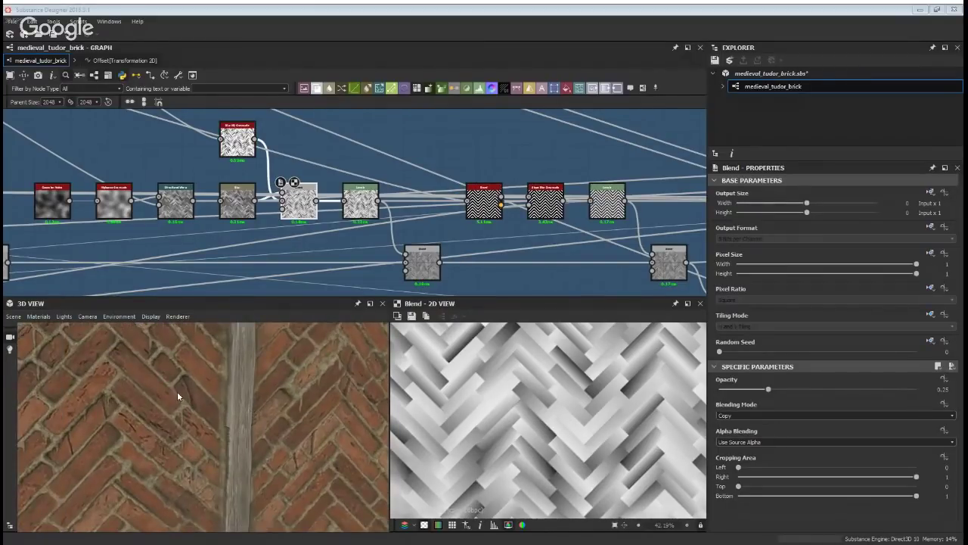
left_click_drag(177, 391, 198, 381)
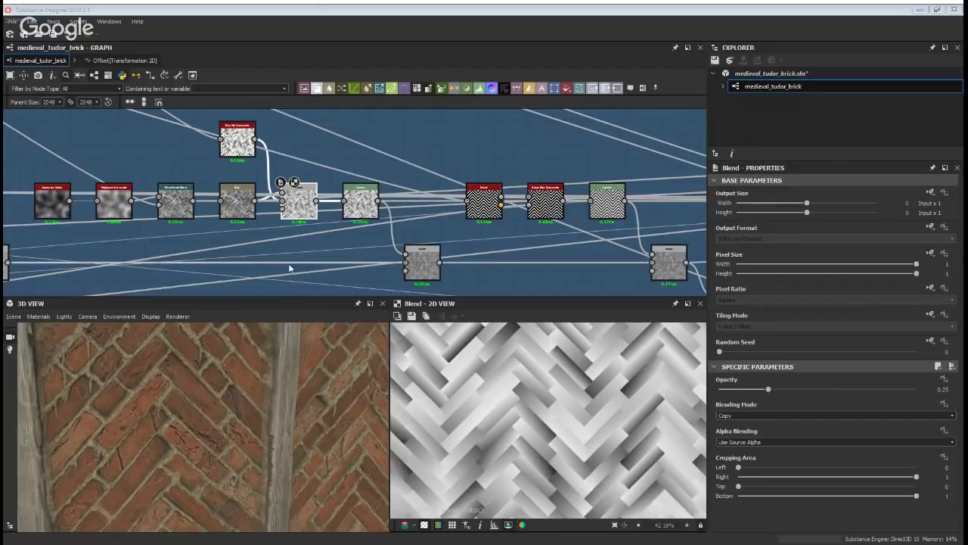
Preview the Multiply Blend fed by the slope Levels and compare it with the bricks and beams in 3D
middle_click_drag(330, 224, 221, 225)
left_click(320, 257)
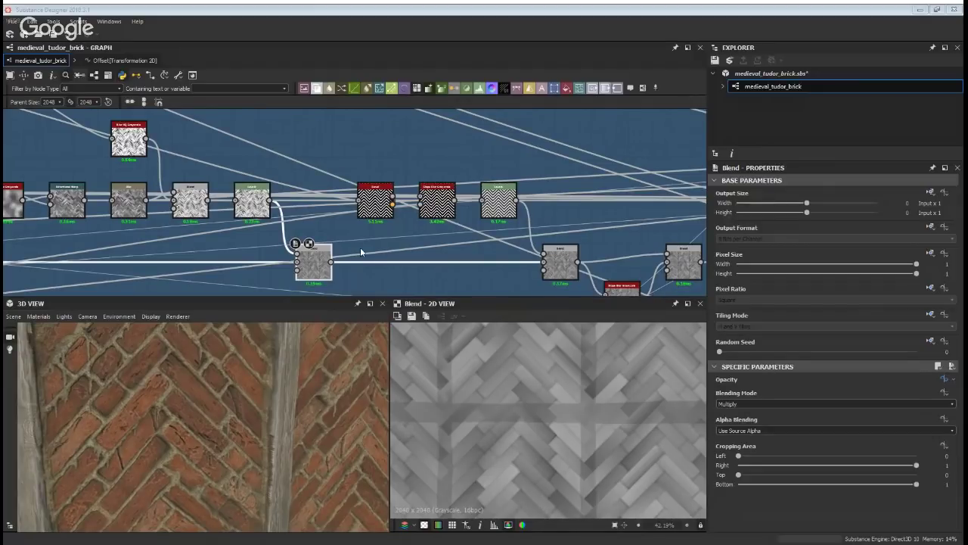
scroll(248, 369, "down", 3)
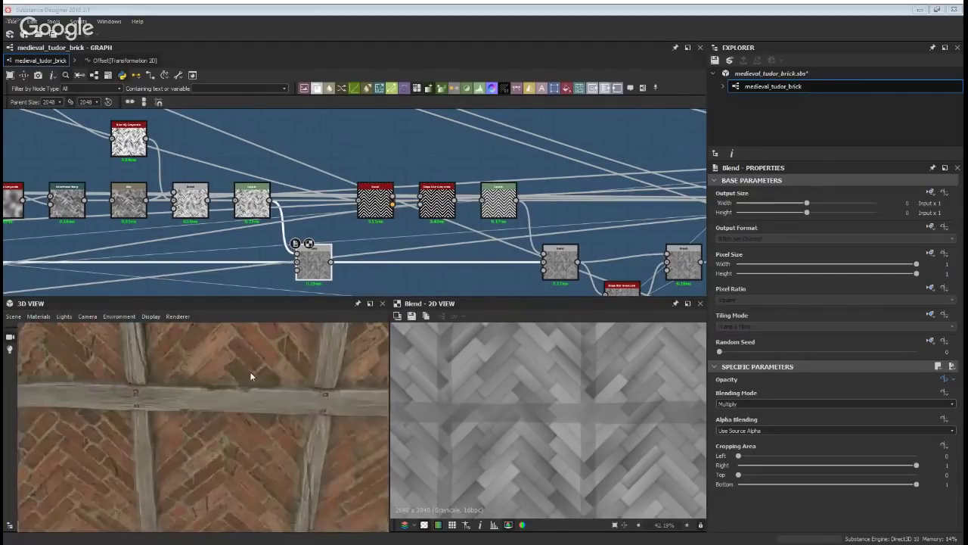
scroll(370, 234, "down", 1)
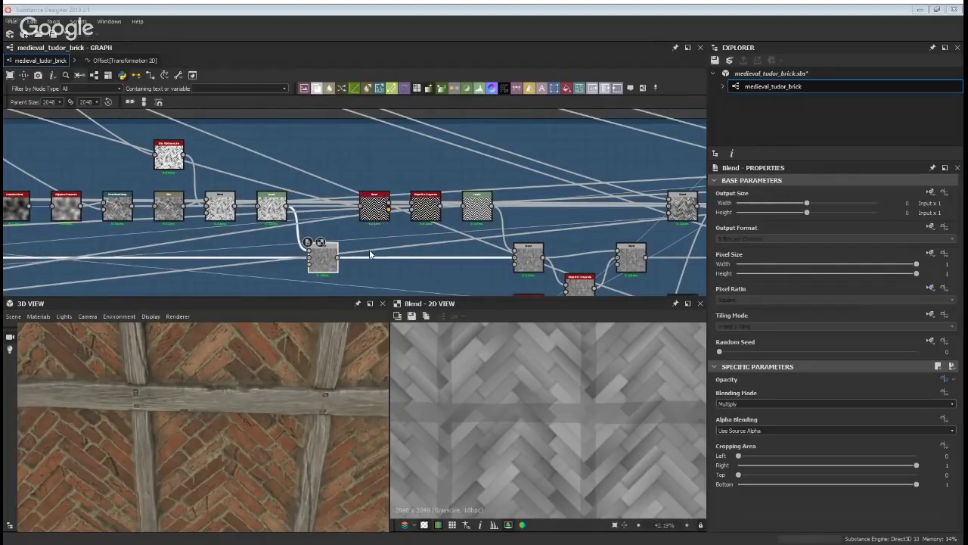
Examine how the Bricks Height chain runs around the Multiply Blend and links back to Bricks Shape
middle_click_drag(492, 272, 307, 234)
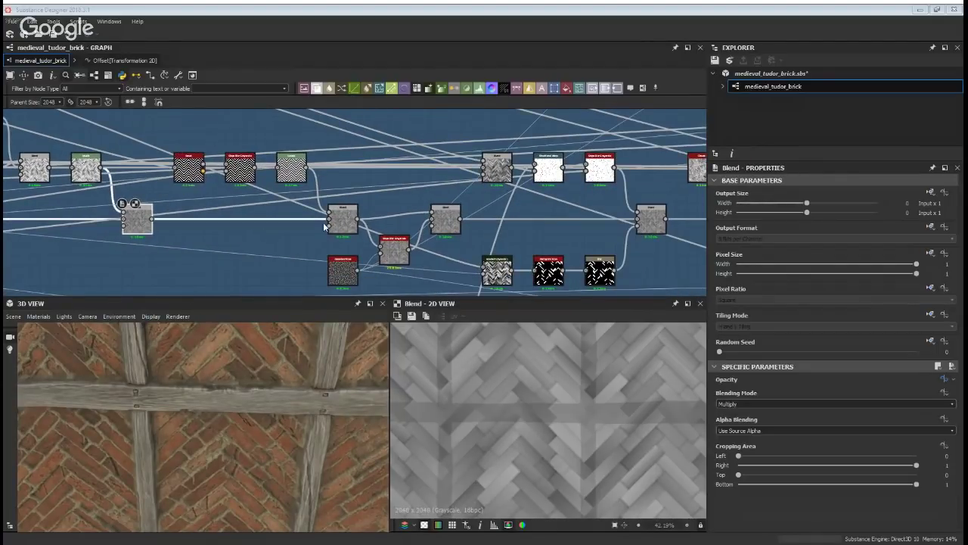
middle_click_drag(192, 216, 266, 228)
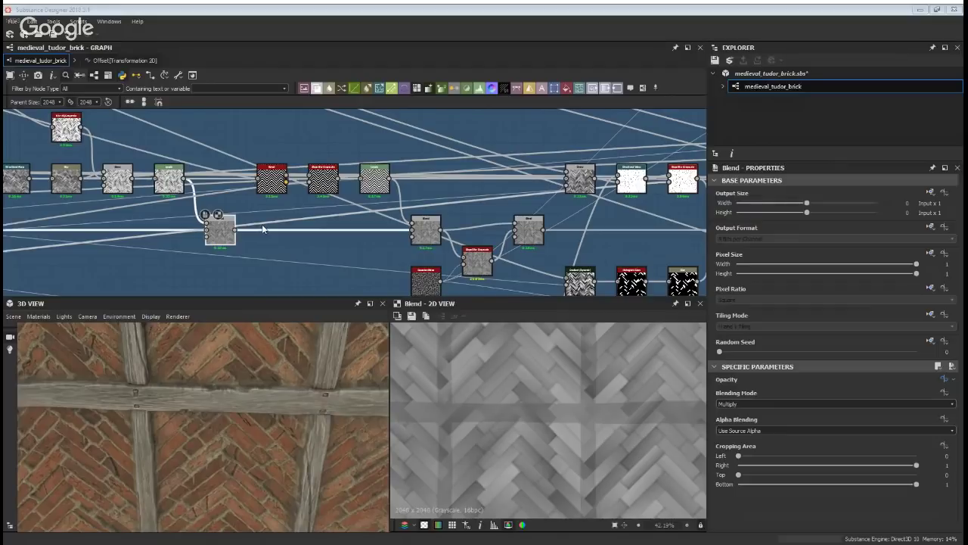
scroll(263, 229, "down", 5)
scroll(250, 263, "up", 2)
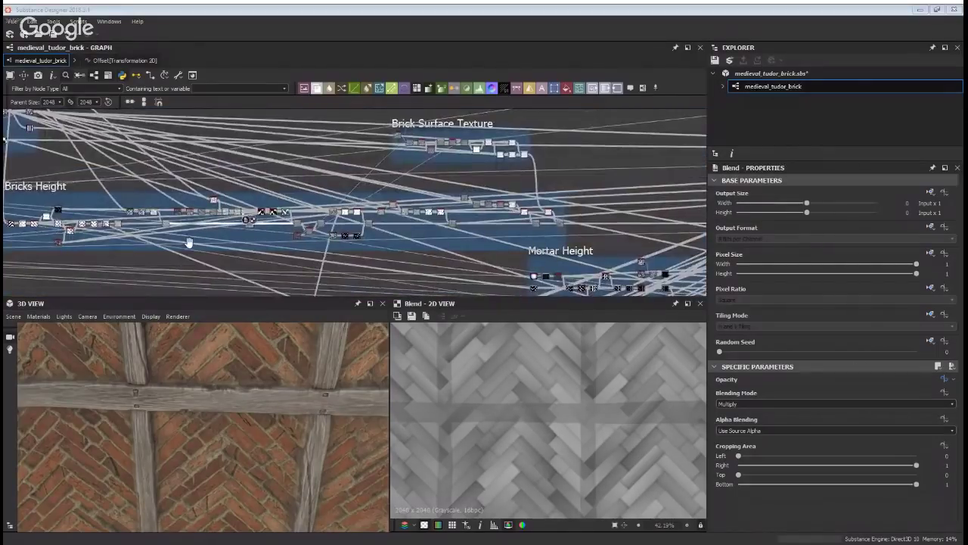
scroll(337, 255, "up", 2)
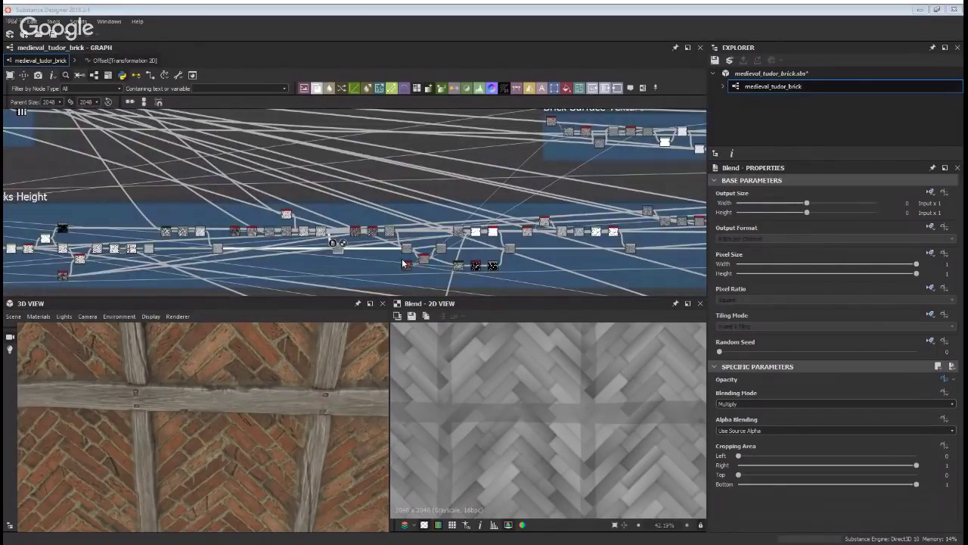
scroll(364, 261, "up", 3)
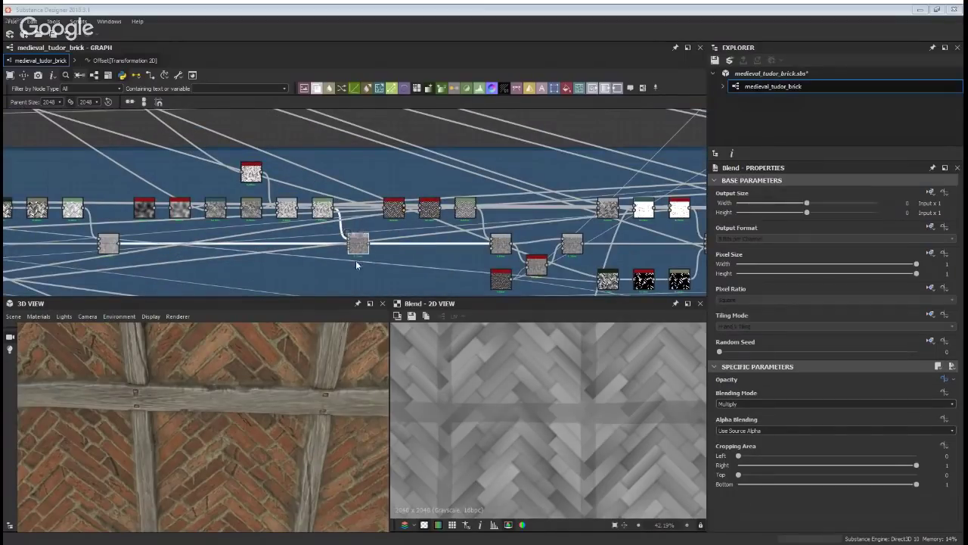
scroll(355, 250, "down", 2)
scroll(352, 256, "down", 4)
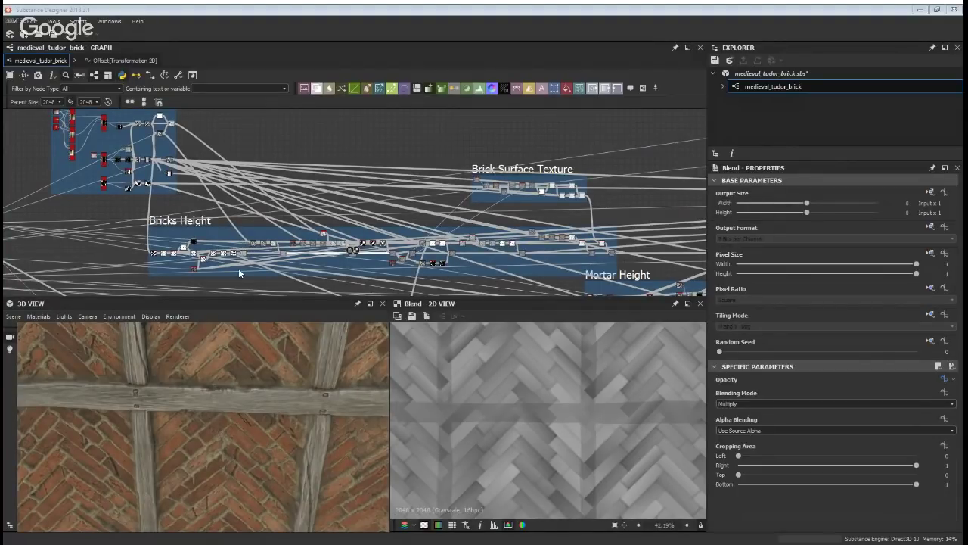
scroll(236, 257, "down", 3)
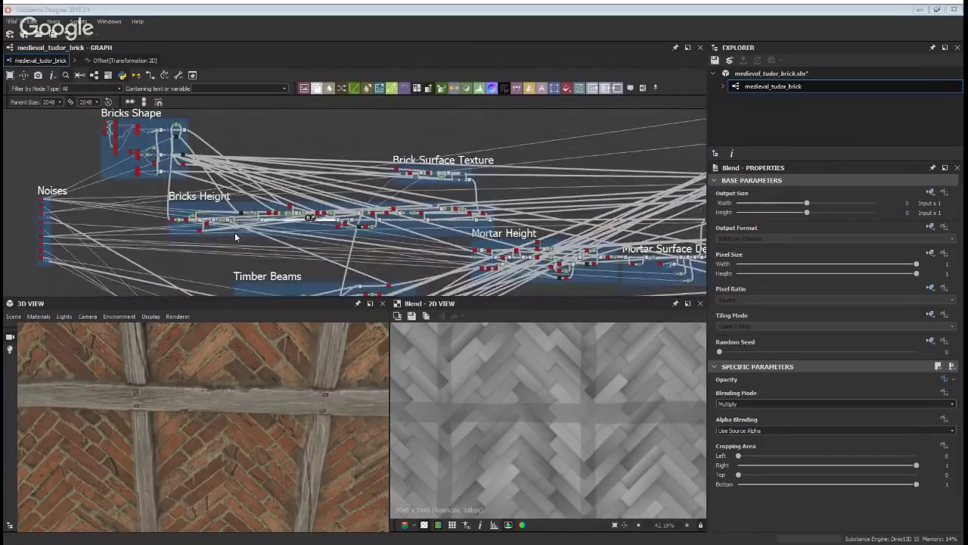
scroll(193, 216, "up", 5)
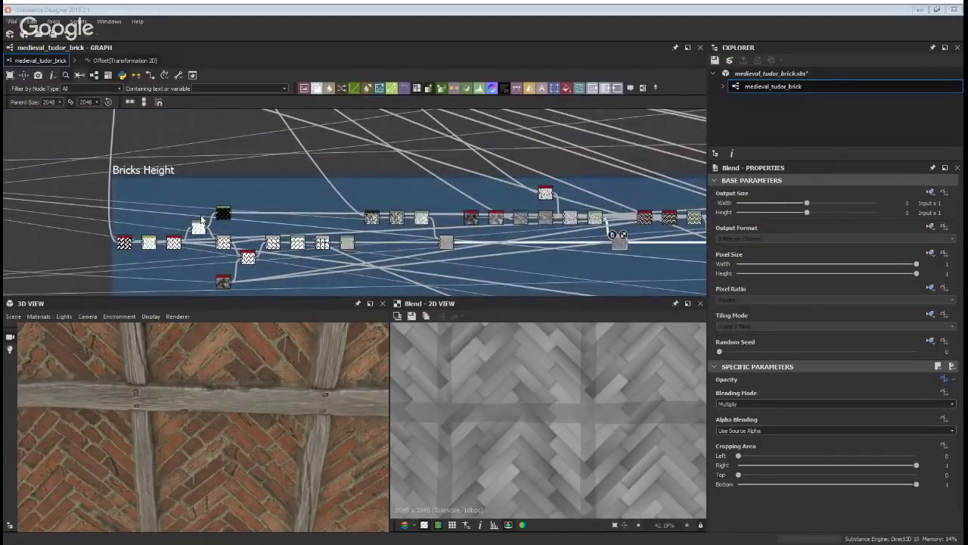
middle_click_drag(223, 118, 242, 168)
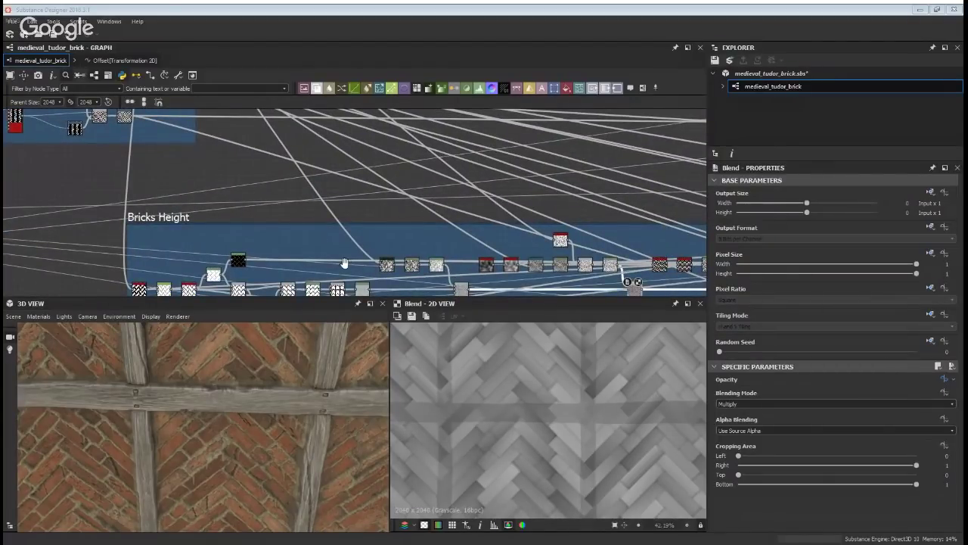
middle_click_drag(344, 263, 258, 202)
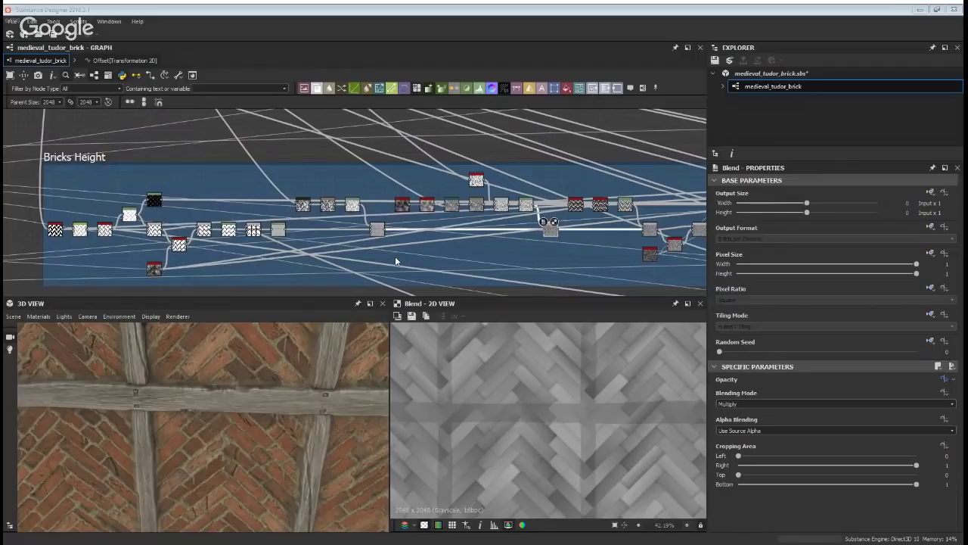
Survey the graph's frames from Bricks Shape and Noises across Brick Surface Texture, Mortar Height, Timber Beams and Roughness
scroll(396, 237, "down", 3)
middle_click_drag(454, 205, 390, 244)
scroll(467, 237, "down", 2)
middle_click_drag(478, 276, 306, 246)
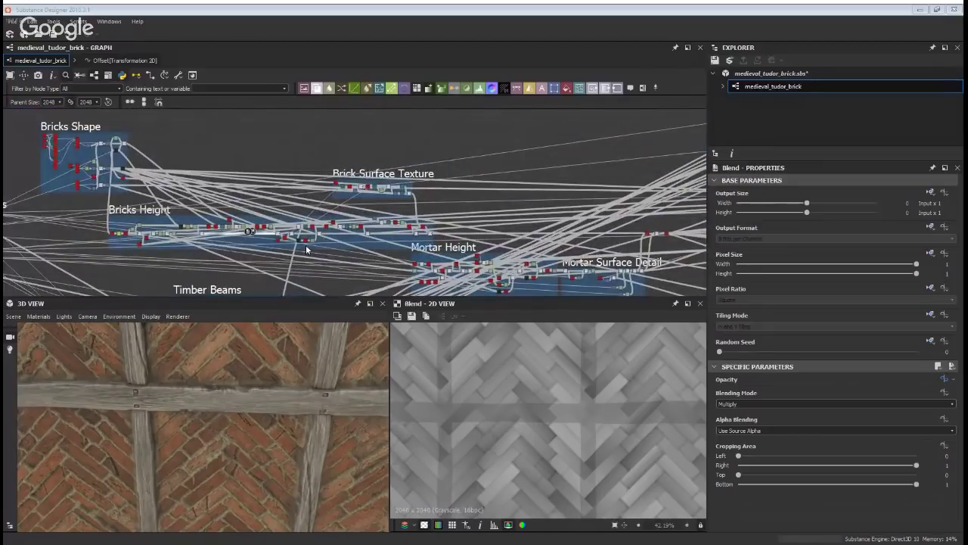
middle_click_drag(229, 233, 170, 200)
scroll(267, 197, "down", 1)
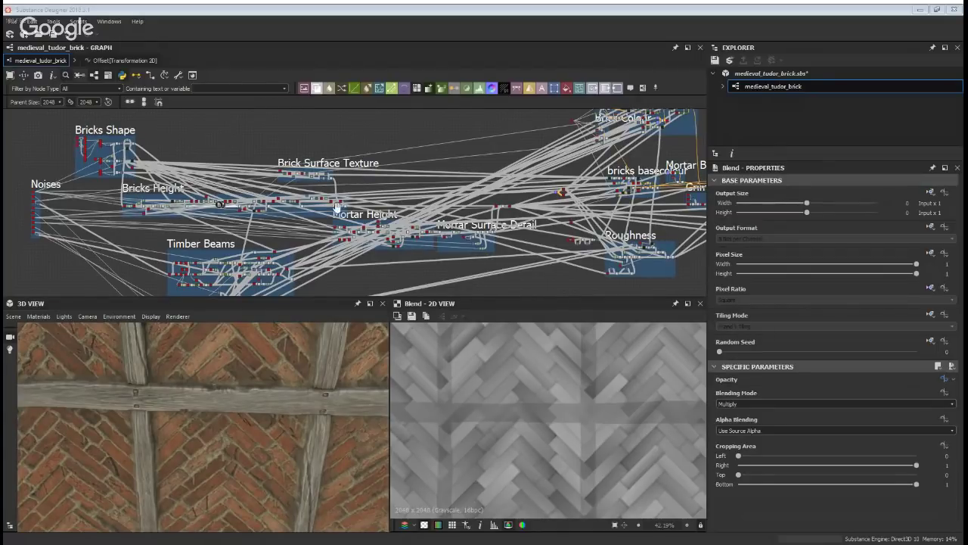
middle_click_drag(268, 190, 259, 161)
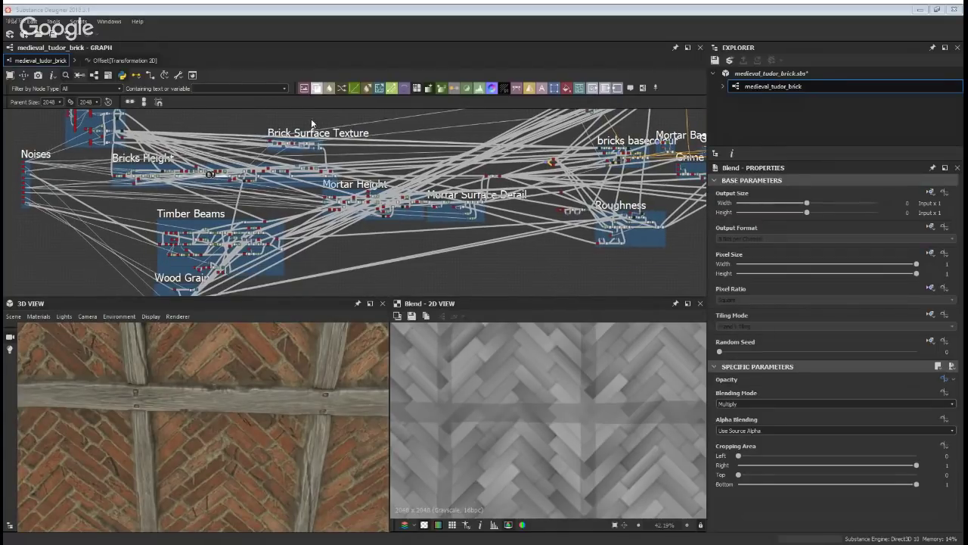
scroll(318, 131, "up", 2)
middle_click_drag(298, 246, 349, 228)
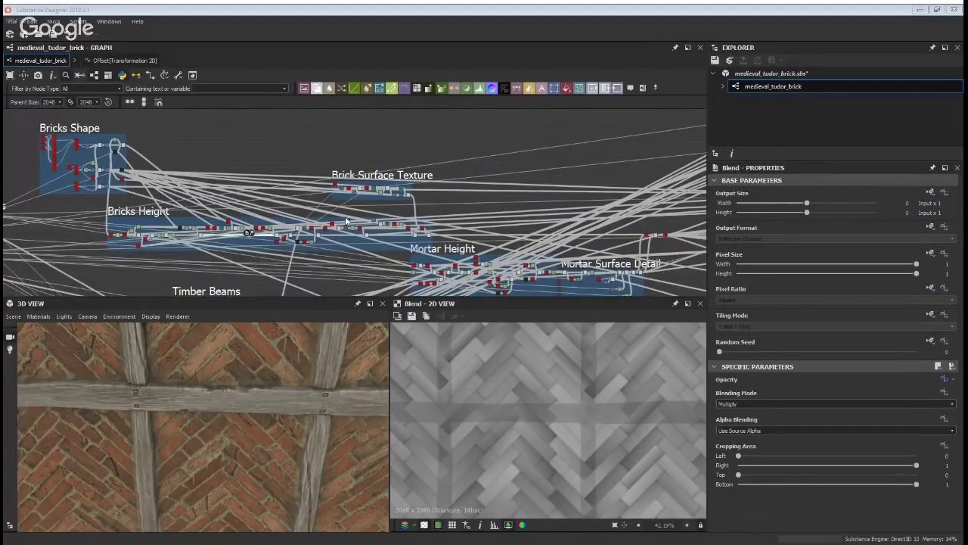
scroll(223, 237, "up", 1)
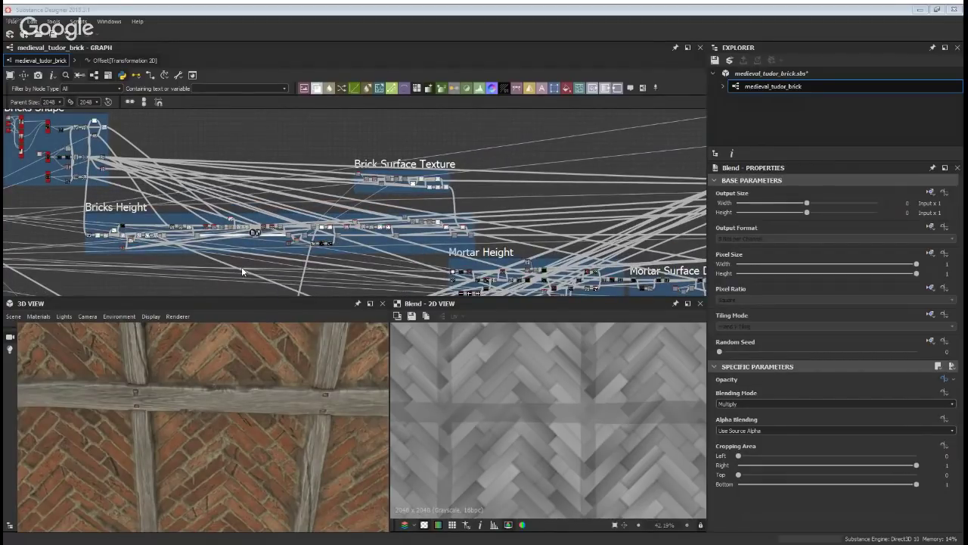
middle_click_drag(110, 222, 196, 188)
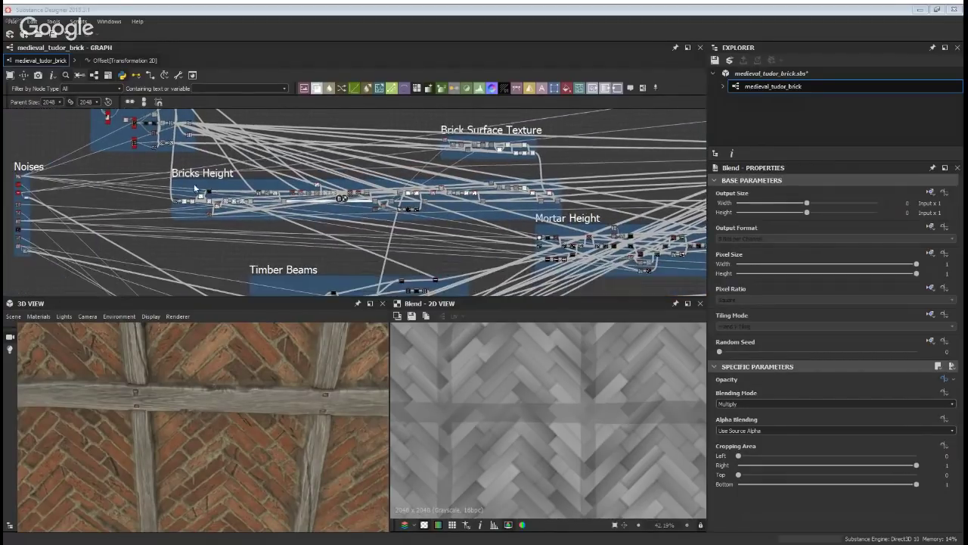
Filter the graph's nodes by the bricks_per_row variable and examine the highlighted nodes in Bricks Shape
left_click(200, 89)
left_click(214, 138)
middle_click_drag(336, 157, 181, 102)
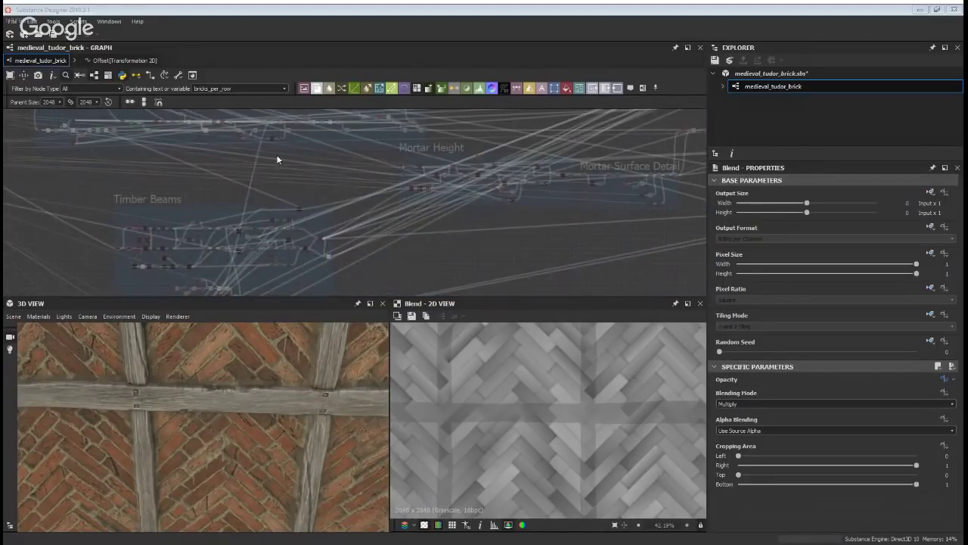
middle_click_drag(432, 170, 314, 272)
middle_click_drag(67, 142, 342, 164)
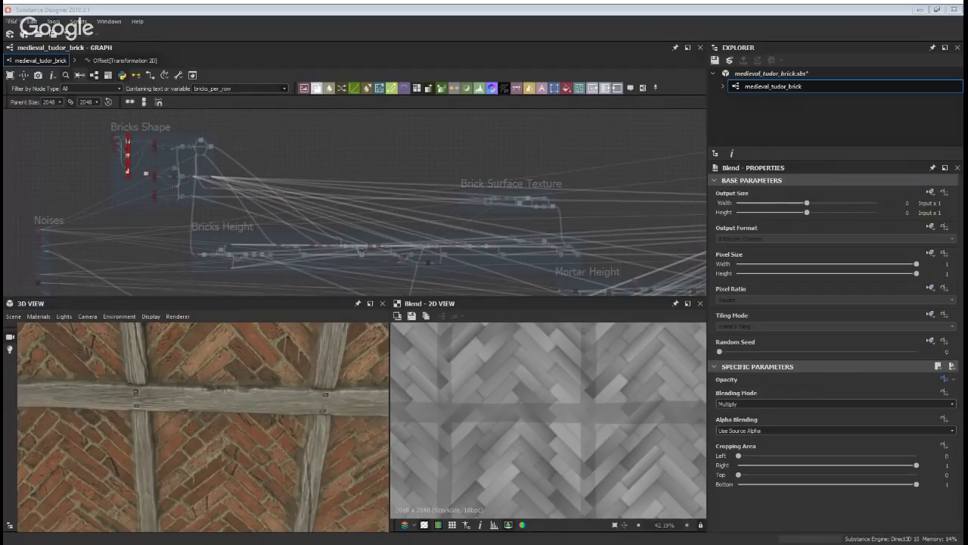
middle_click_drag(245, 164, 253, 175)
scroll(177, 163, "up", 3)
middle_click_drag(176, 164, 289, 203)
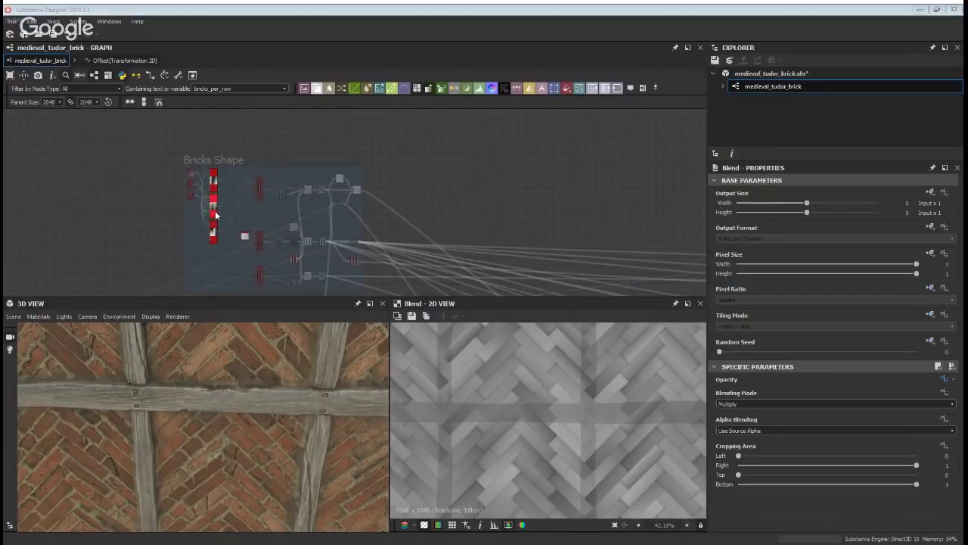
Check the Bricks Height, Brick Surface Texture and mortar frames for other nodes that use bricks_per_row
middle_click_drag(316, 249, 161, 151)
scroll(161, 152, "down", 2)
middle_click_drag(456, 229, 356, 256)
scroll(382, 157, "down", 1)
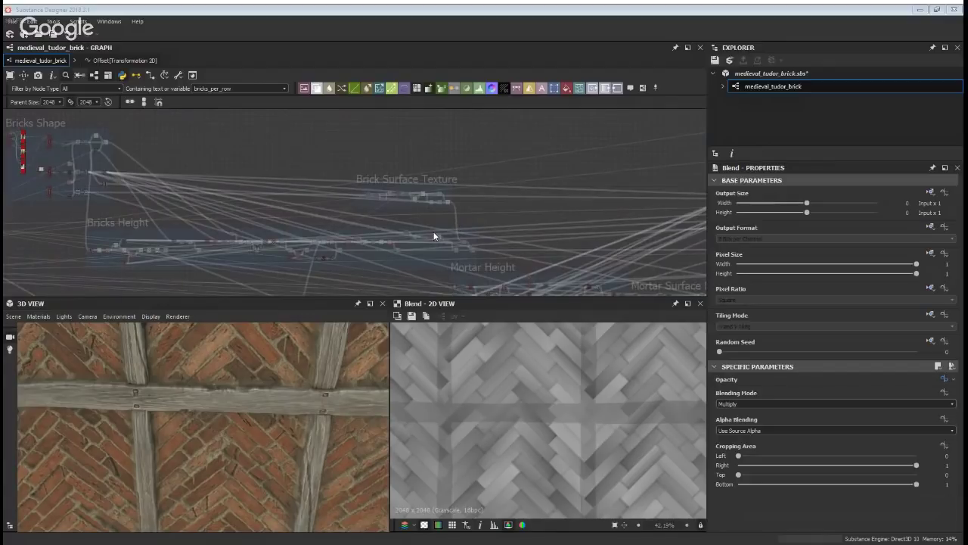
middle_click_drag(491, 259, 401, 230)
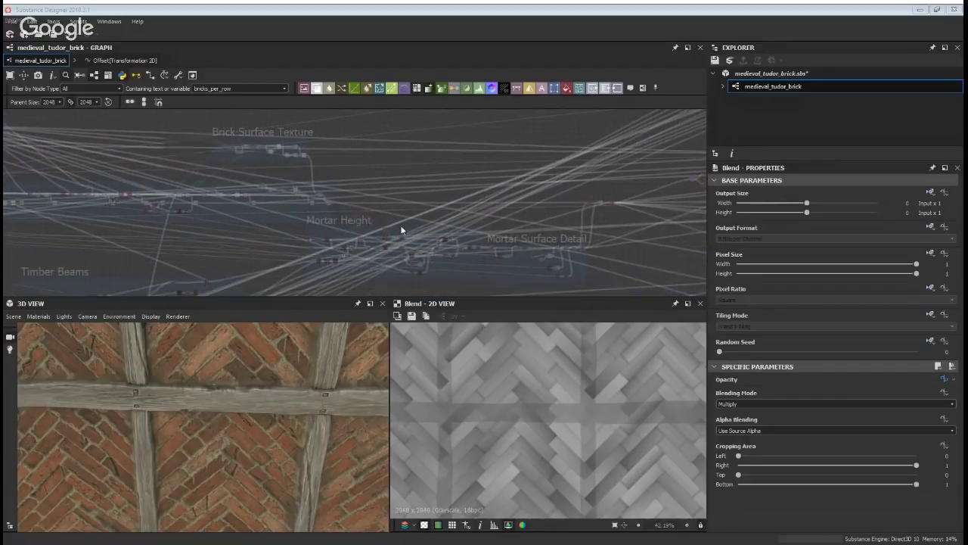
middle_click_drag(510, 205, 442, 203)
middle_click_drag(584, 202, 679, 274)
middle_click_drag(67, 177, 270, 167)
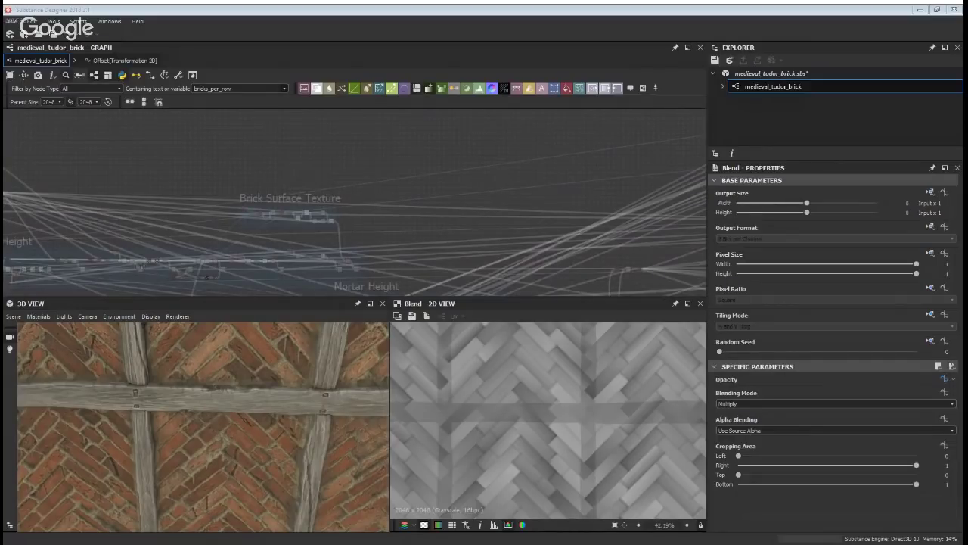
Clear the bricks_per_row variable filter so all nodes are shown normally
double_click(250, 87)
key("BackSpace")
key("BackSpace")
key("BackSpace")
key("BackSpace")
key("BackSpace")
key("BackSpace")
key("BackSpace")
key("BackSpace")
key("BackSpace")
key("BackSpace")
key("BackSpace")
key("BackSpace")
key("BackSpace")
middle_click_drag(246, 236, 296, 191)
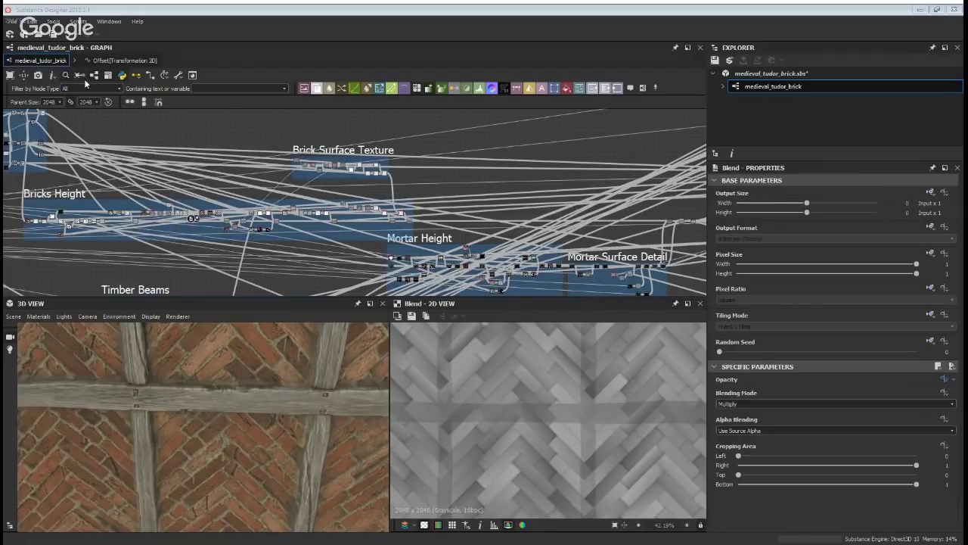
Highlight only the links leading to the Slope Blur Grayscale node in Bricks Height and preview its result
scroll(236, 232, "up", 6)
double_click(234, 227)
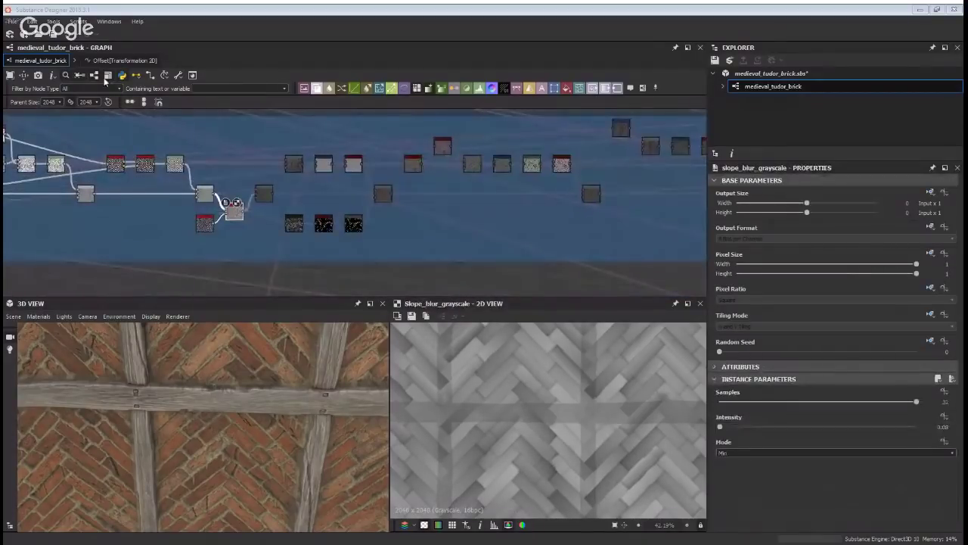
scroll(372, 215, "down", 2)
scroll(372, 216, "down", 3)
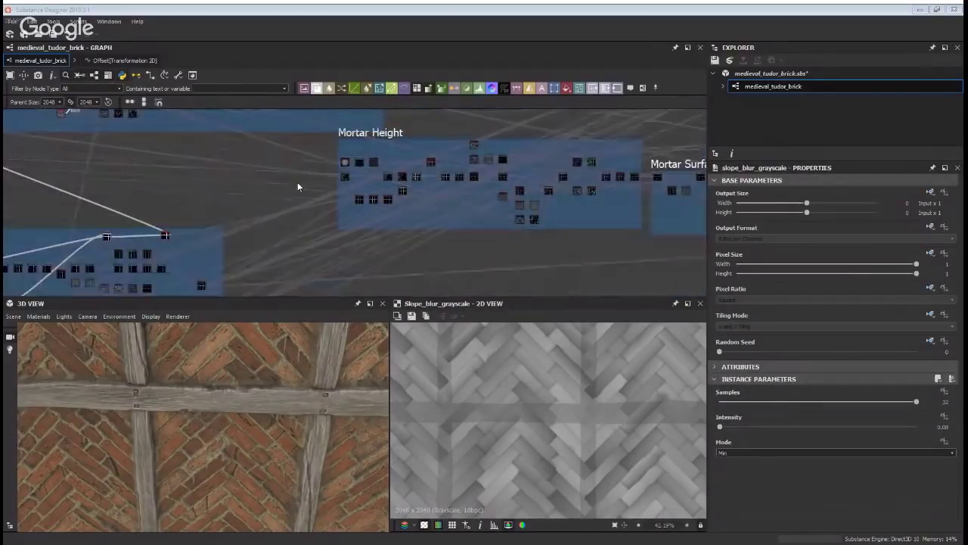
Trace the highlighted input links of the Mortar Height Levels node and the Timber Beams Max (Lighten) Blend
left_click(346, 162)
middle_click_drag(15, 233, 212, 216)
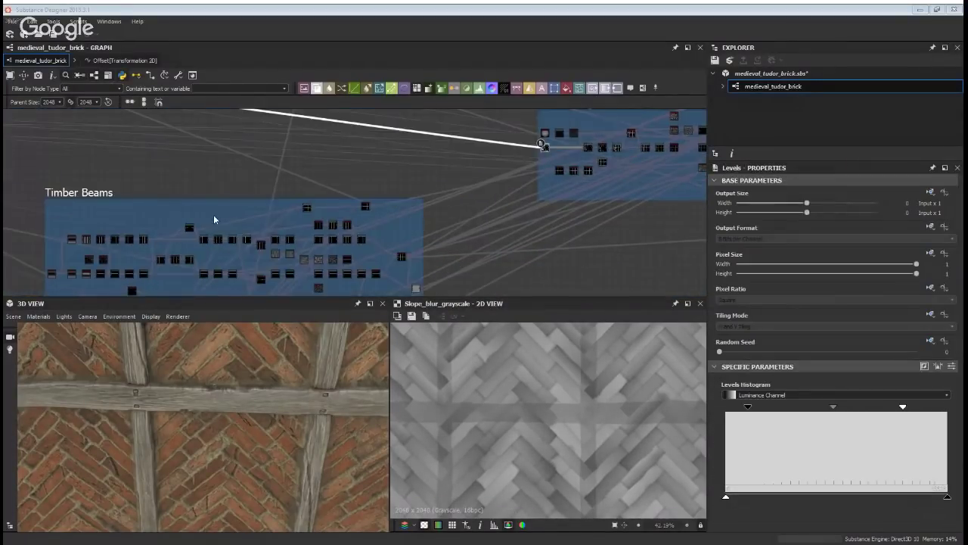
left_click(308, 208)
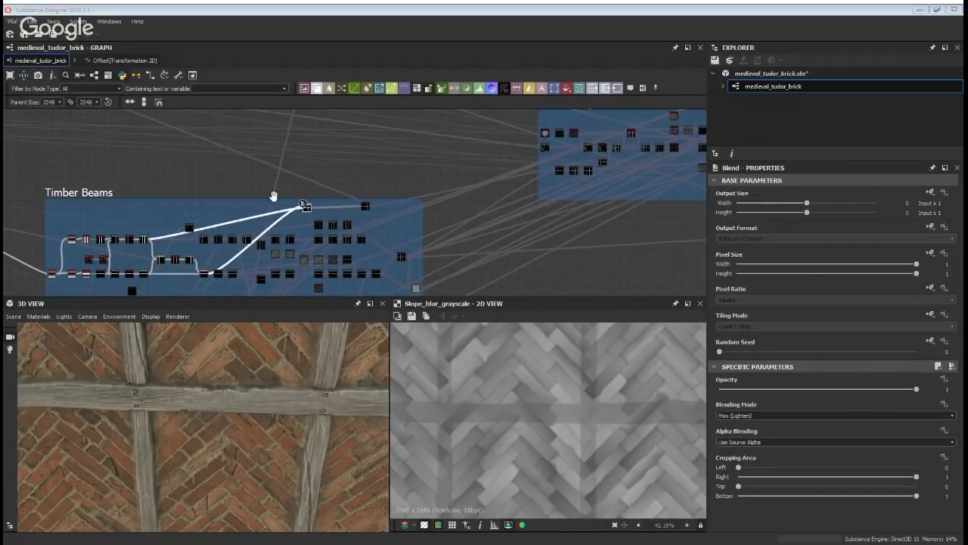
scroll(268, 197, "down", 3)
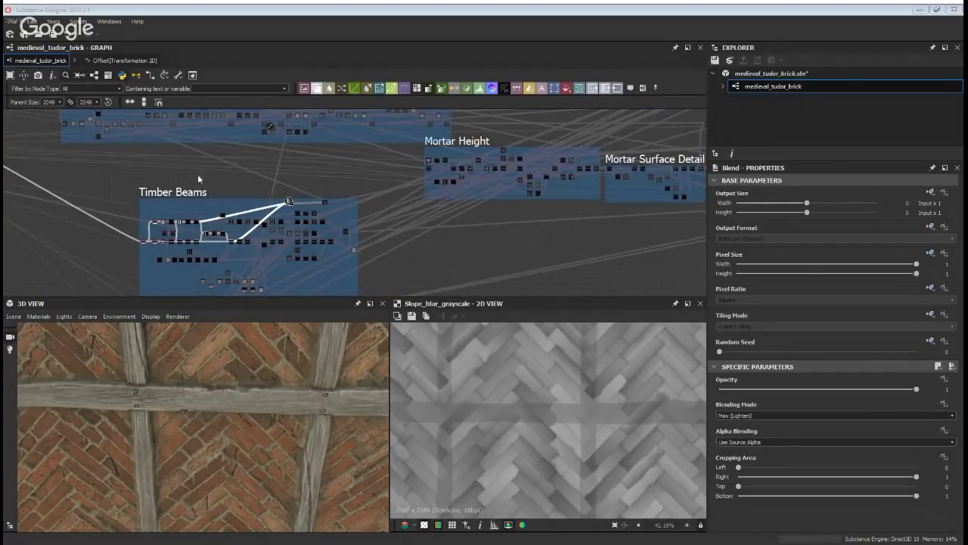
middle_click_drag(197, 174, 231, 198)
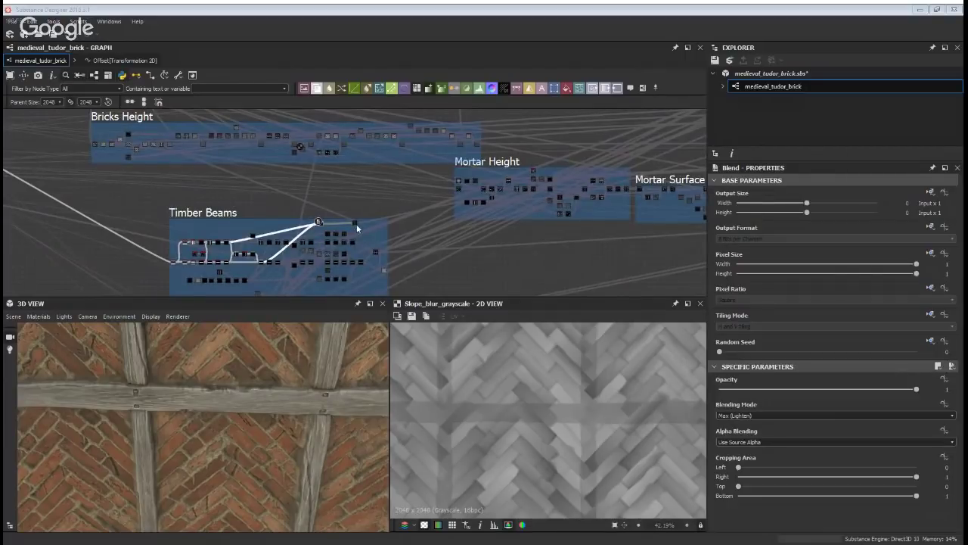
Trace the links of the Timber Beams frame's end node, show all links again, and examine the connections toward the mortar frames
left_click(386, 269)
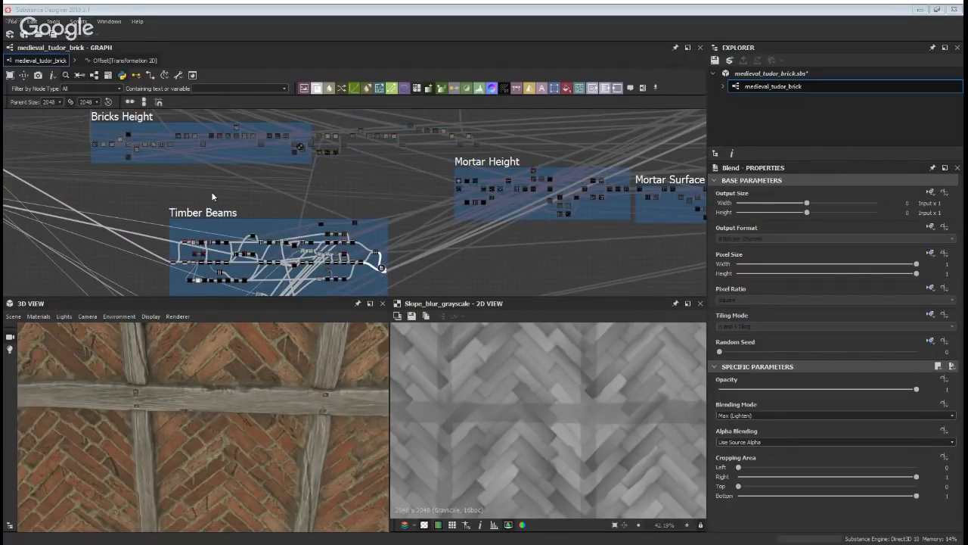
key("ctrl+a")
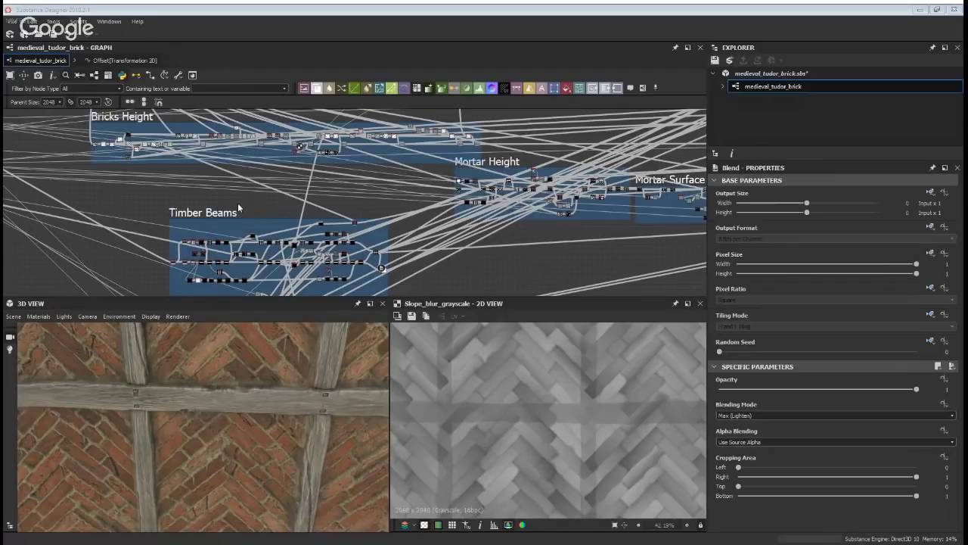
middle_click_drag(374, 249, 357, 212)
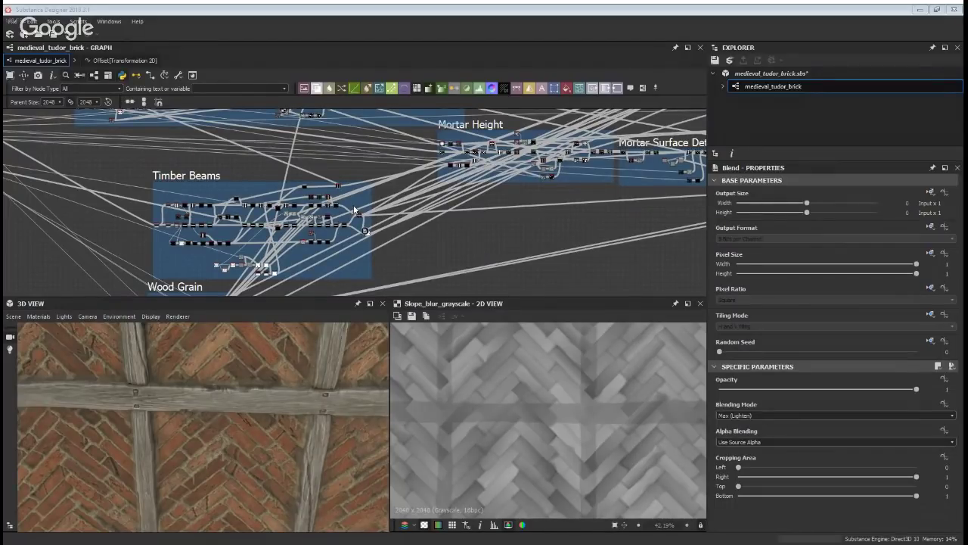
scroll(481, 204, "down", 2)
middle_click_drag(480, 204, 175, 221)
middle_click_drag(337, 229, 387, 288)
middle_click_drag(256, 266, 309, 247)
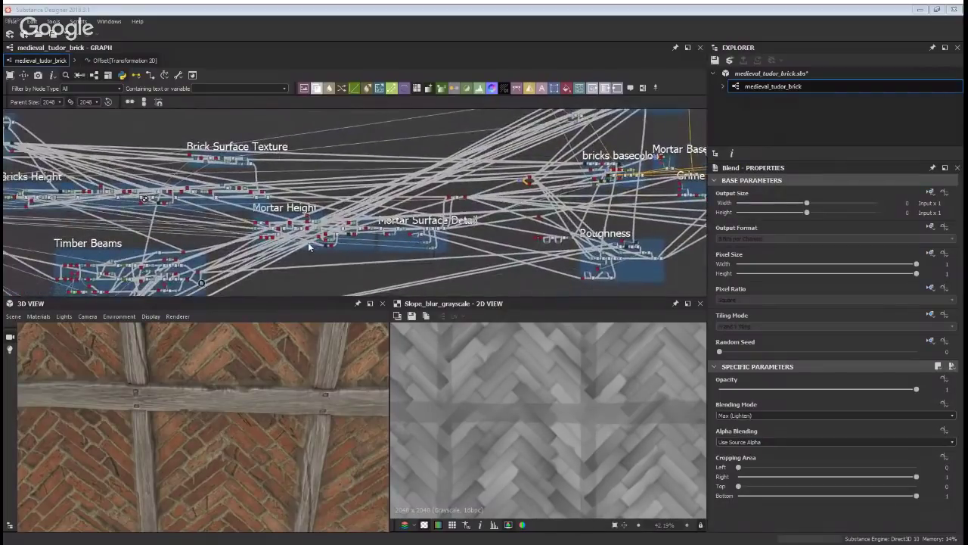
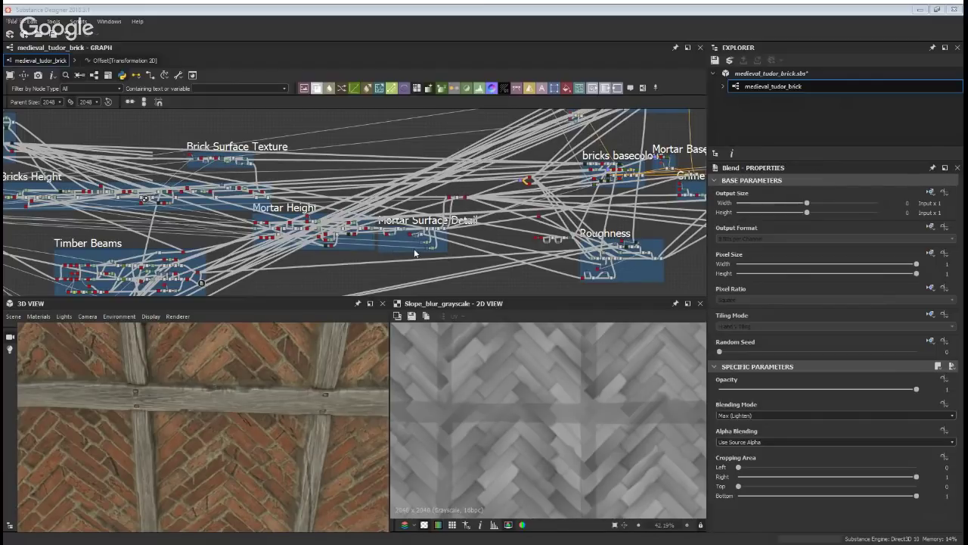
middle_click_drag(234, 285, 324, 232)
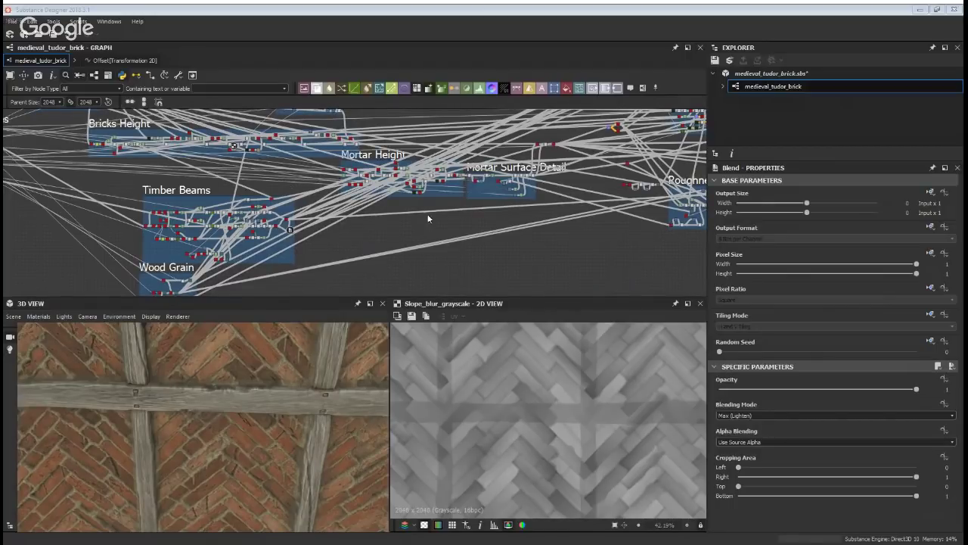
middle_click_drag(350, 195, 330, 249)
scroll(356, 227, "up", 4)
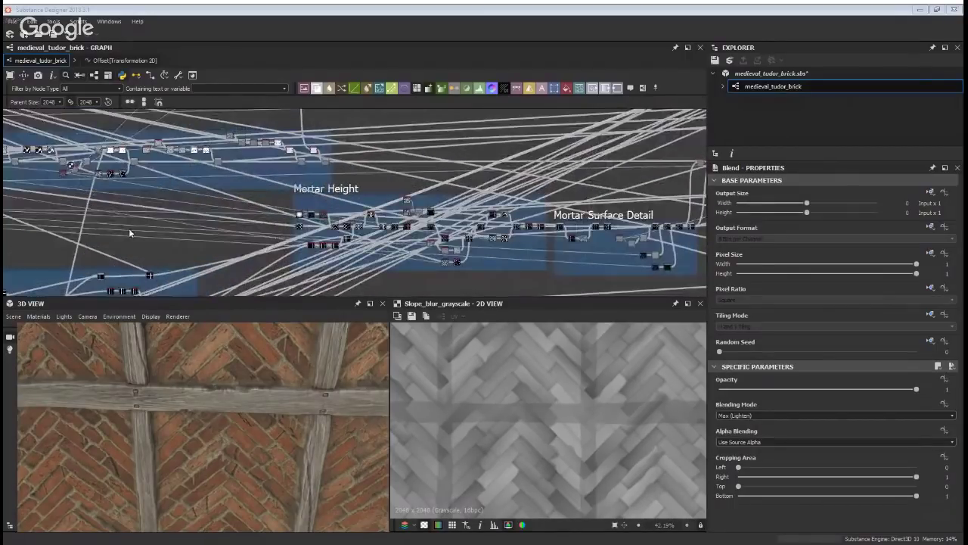
Select the Noises frame with its nodes and follow its connections across the graph toward the mortar and roughness frames
middle_click_drag(130, 232, 496, 228)
scroll(484, 230, "down", 3)
middle_click_drag(386, 234, 261, 170)
middle_click_drag(157, 149, 223, 205)
left_click_drag(84, 131, 131, 265)
middle_click_drag(540, 185, 307, 146)
middle_click_drag(493, 180, 578, 250)
middle_click_drag(454, 249, 458, 213)
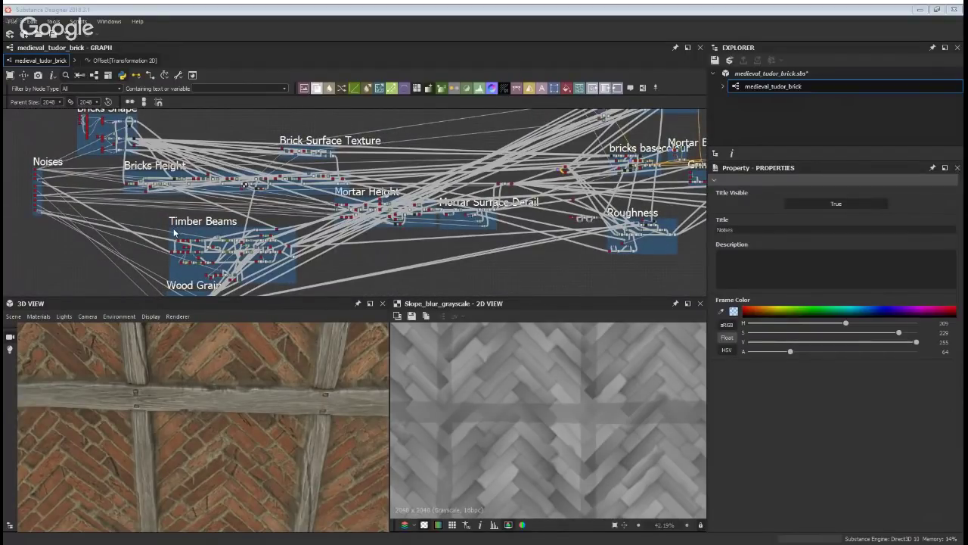
Highlight only the outgoing links of the nodes in the Noises frame to see where they lead
scroll(127, 209, "up", 2)
middle_click_drag(205, 172, 367, 226)
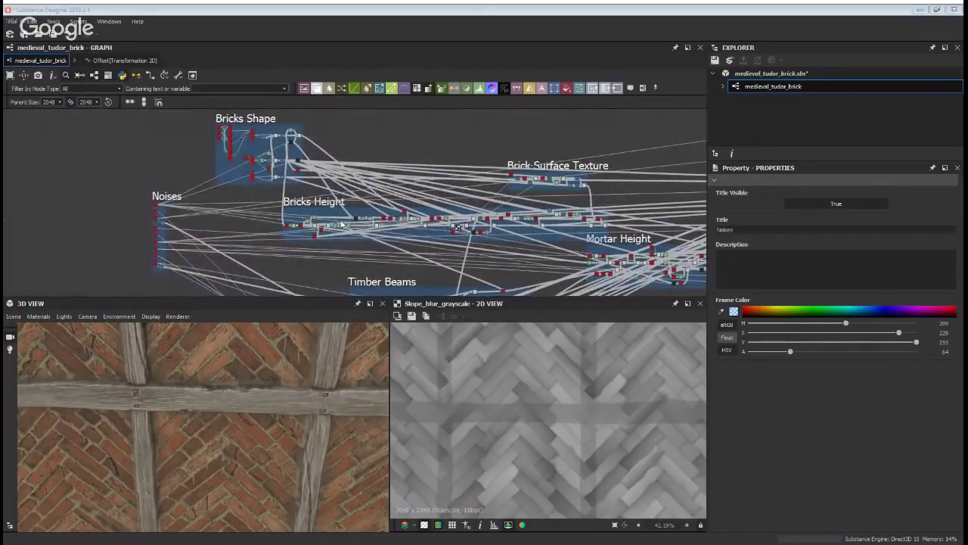
scroll(165, 224, "up", 2)
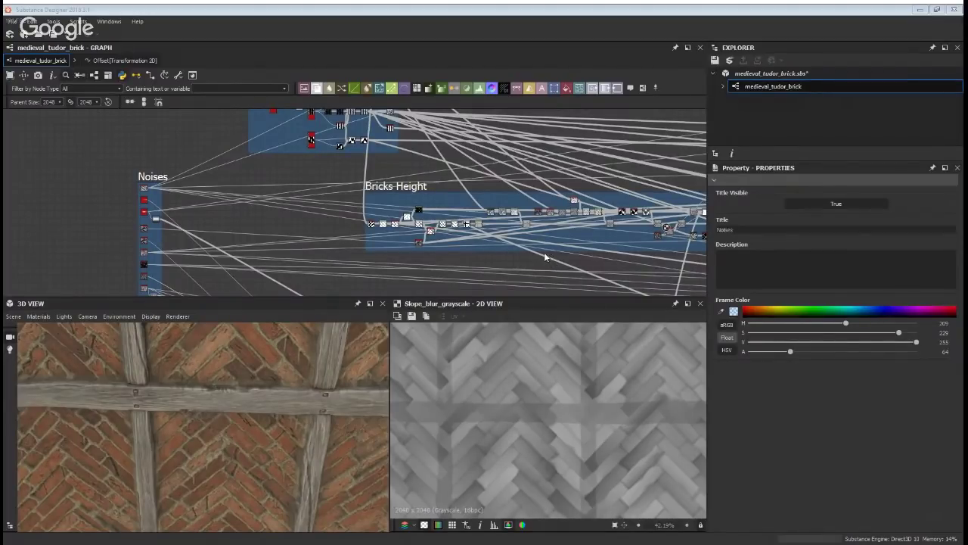
middle_click_drag(478, 222, 479, 199)
left_click_drag(120, 132, 248, 271)
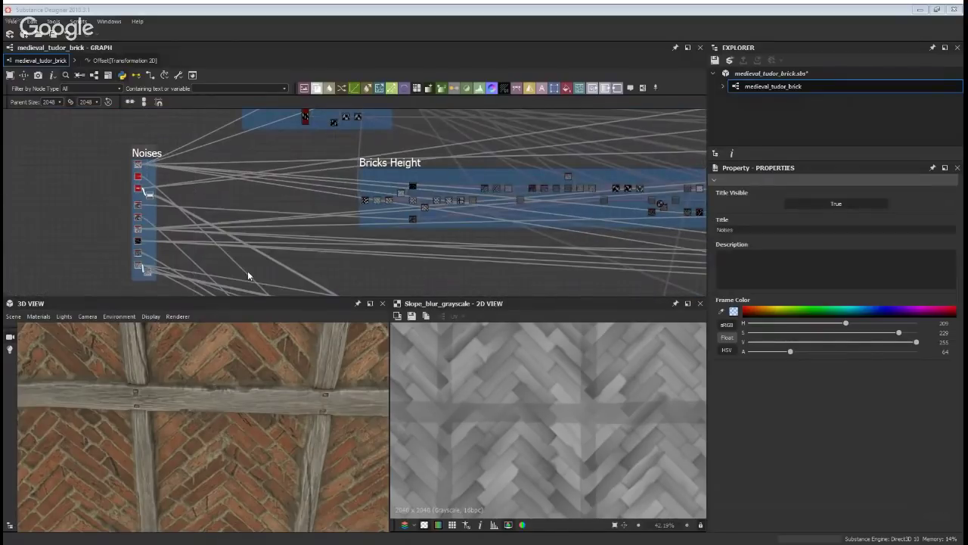
Preview the Slope Blur Grayscale node with Mode Min in Bricks Height with its links highlighted, and return to showing all links
middle_click_drag(535, 242, 363, 231)
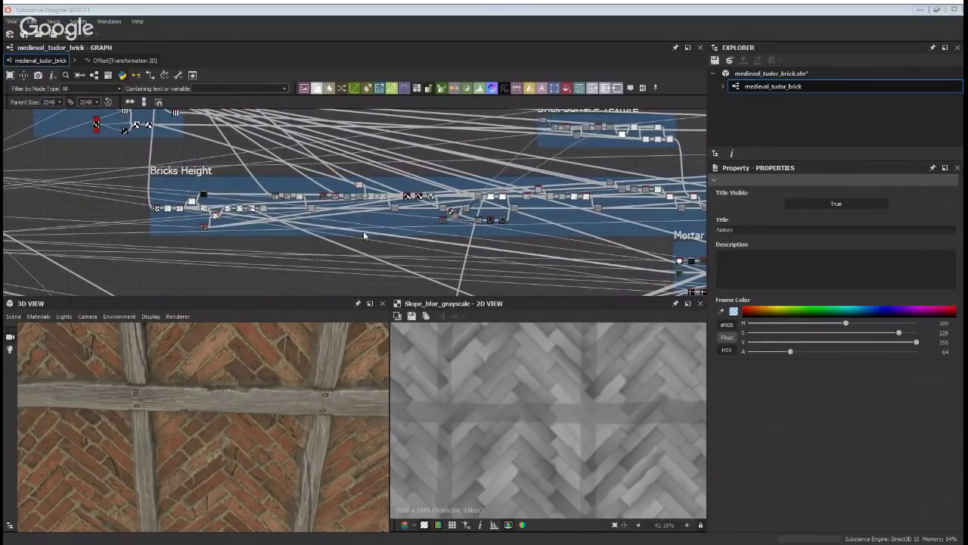
middle_click_drag(438, 191, 408, 204)
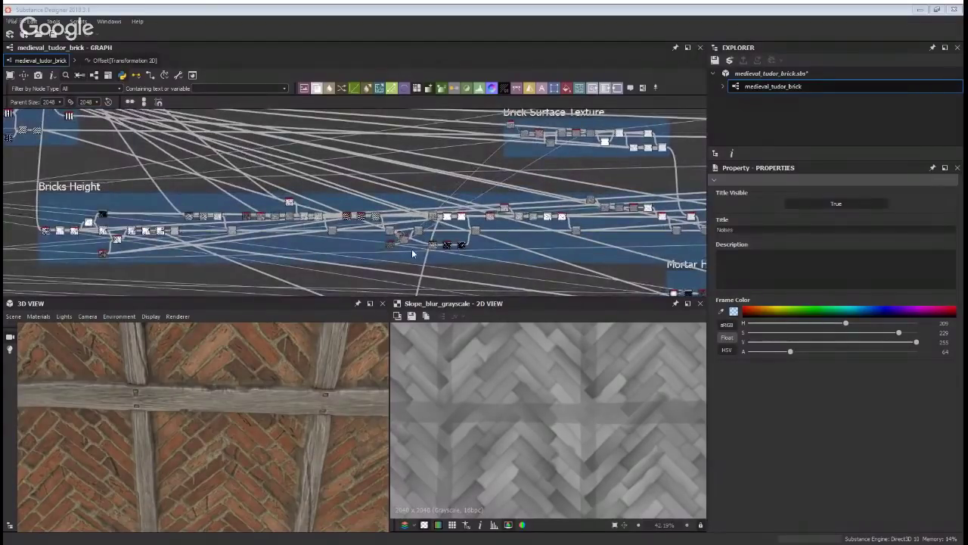
scroll(408, 206, "up", 3)
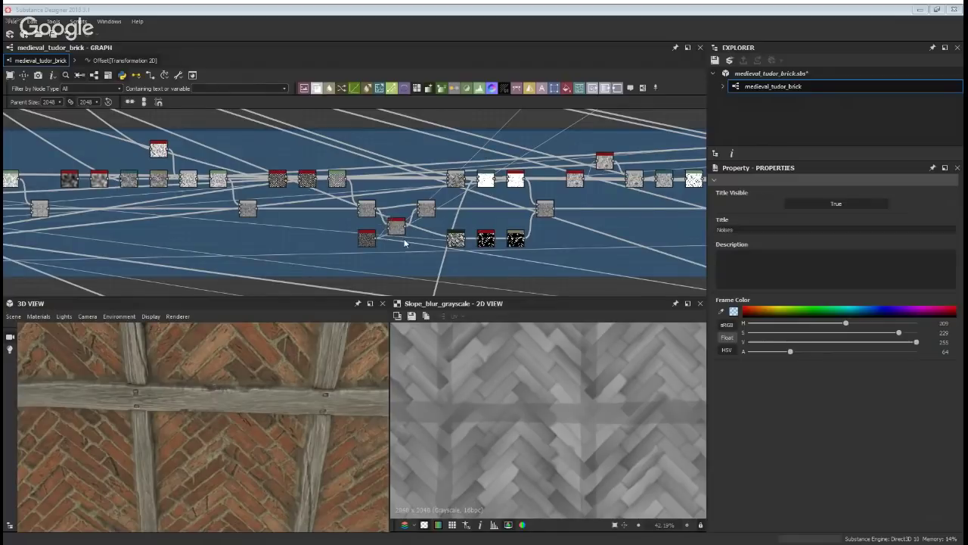
scroll(408, 246, "down", 5)
middle_click_drag(509, 254, 317, 192)
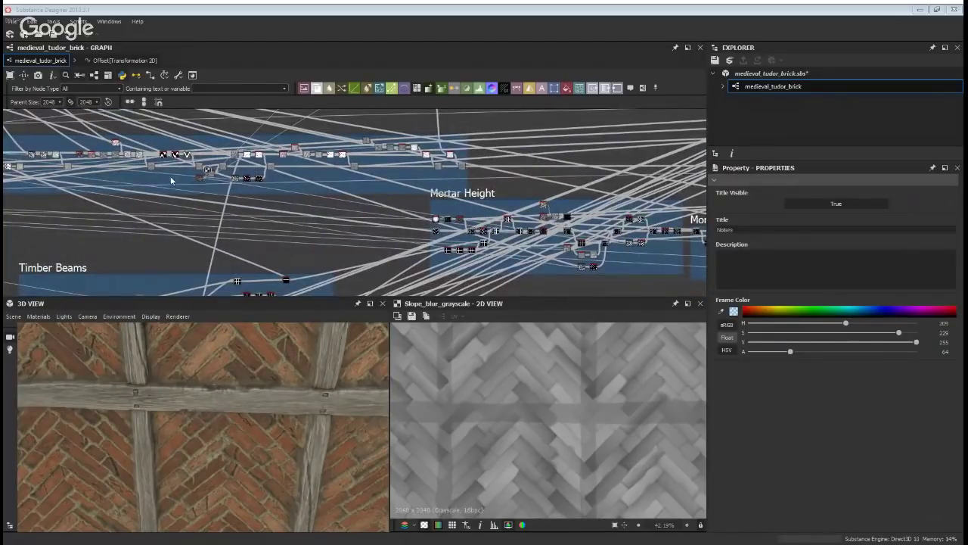
left_click(259, 154)
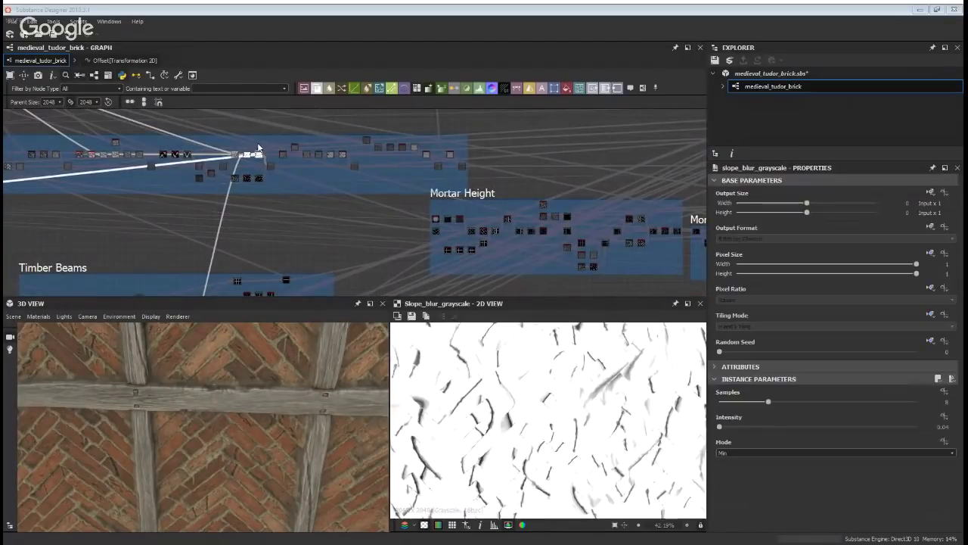
left_click(79, 75)
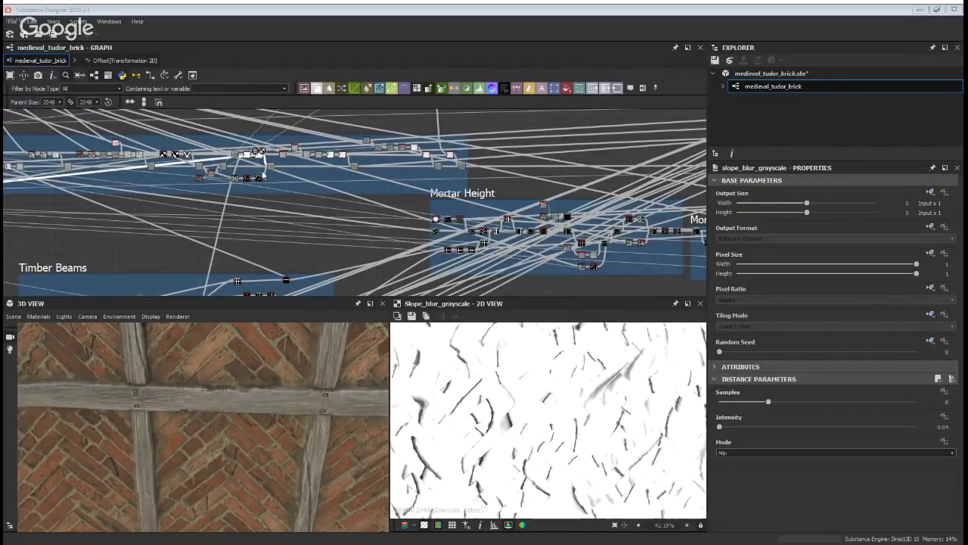
Select the Multiply Blend just before the lower Slope Blur Grayscale branch in Bricks Height and inspect its links and settings
scroll(335, 252, "down", 2)
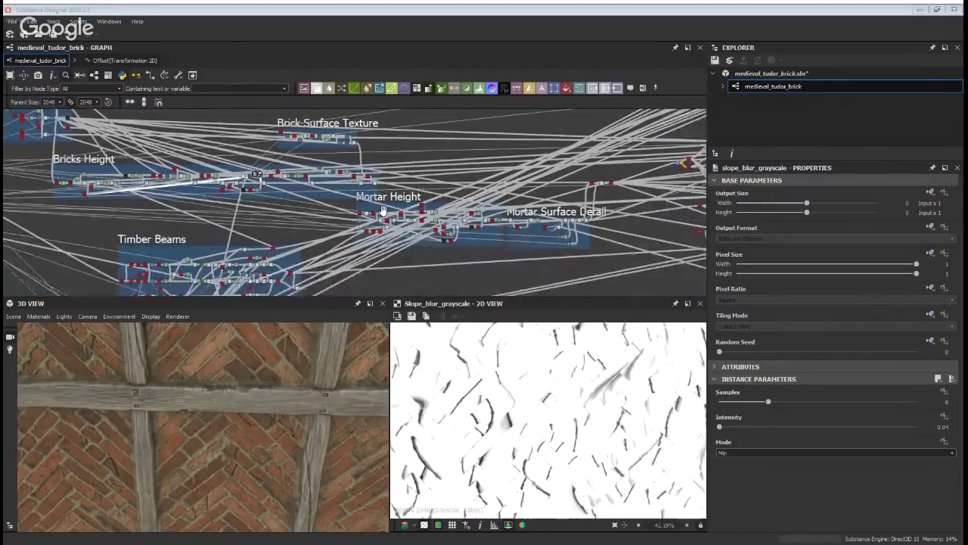
scroll(199, 179, "up", 2)
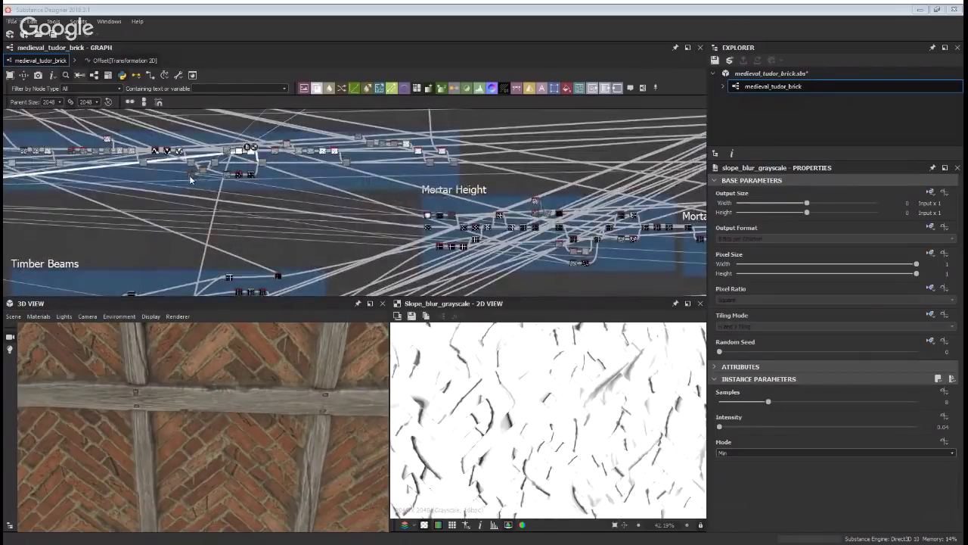
scroll(229, 174, "down", 2)
scroll(273, 227, "up", 2)
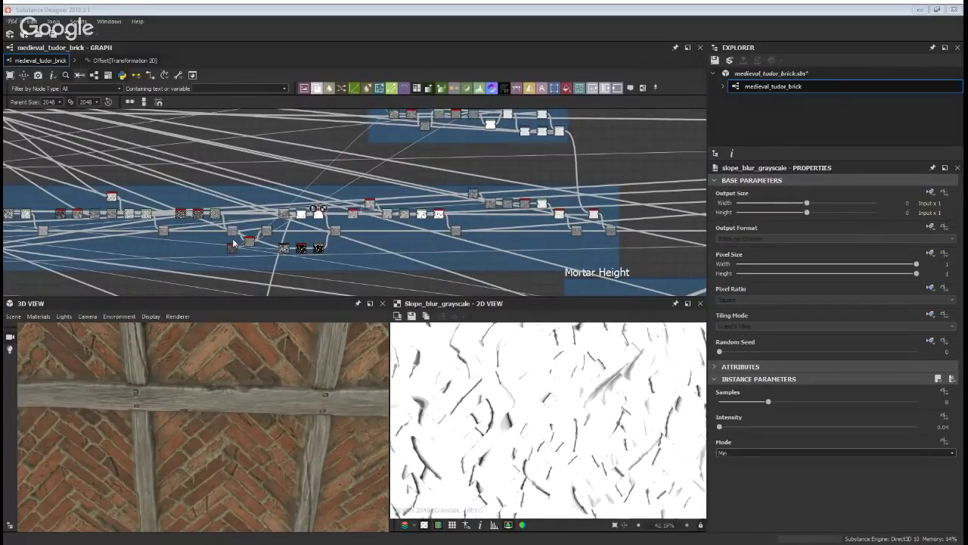
left_click(240, 239)
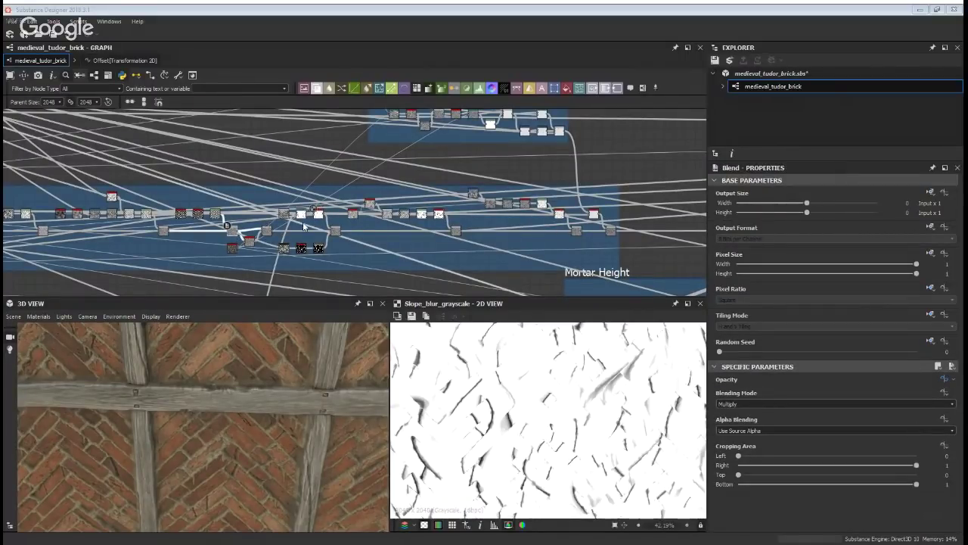
scroll(278, 252, "up", 2)
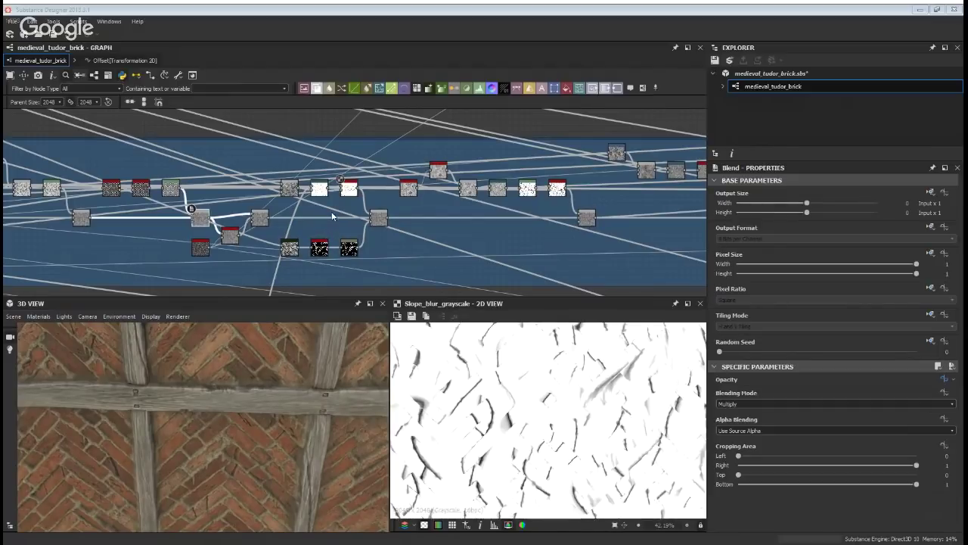
Examine the Bricks Height links to the neighbouring frames and select the Bricks Height frame
scroll(330, 215, "down", 5)
middle_click_drag(368, 256, 364, 234)
scroll(355, 236, "up", 3)
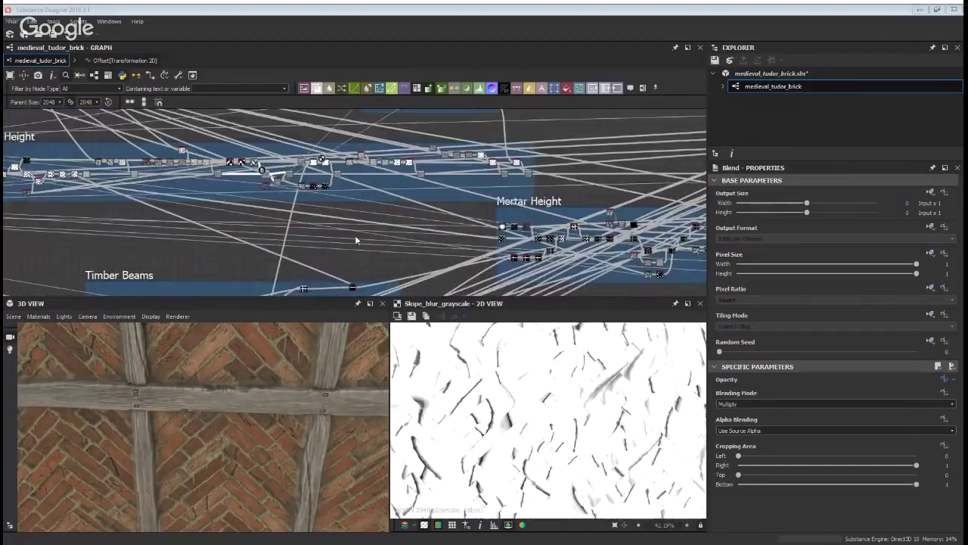
scroll(355, 235, "down", 3)
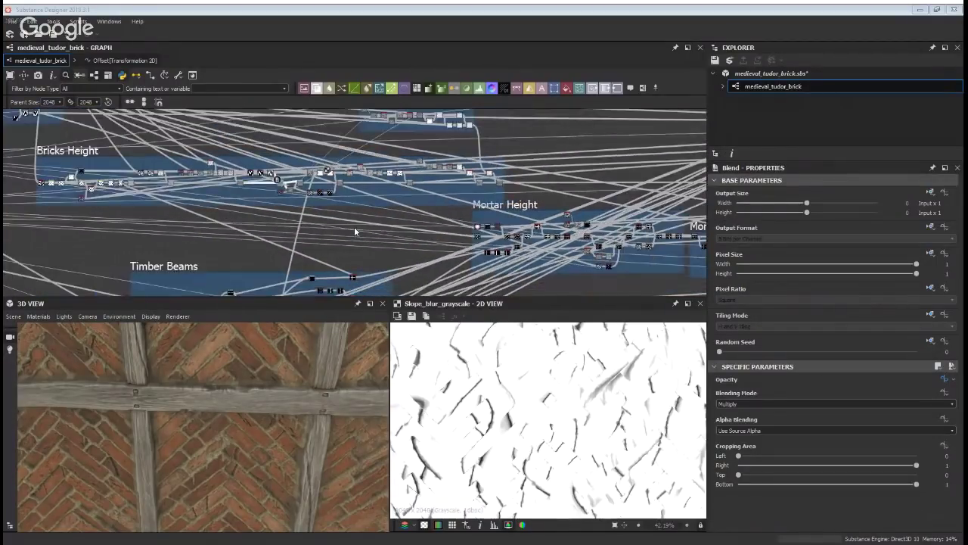
scroll(382, 204, "up", 3)
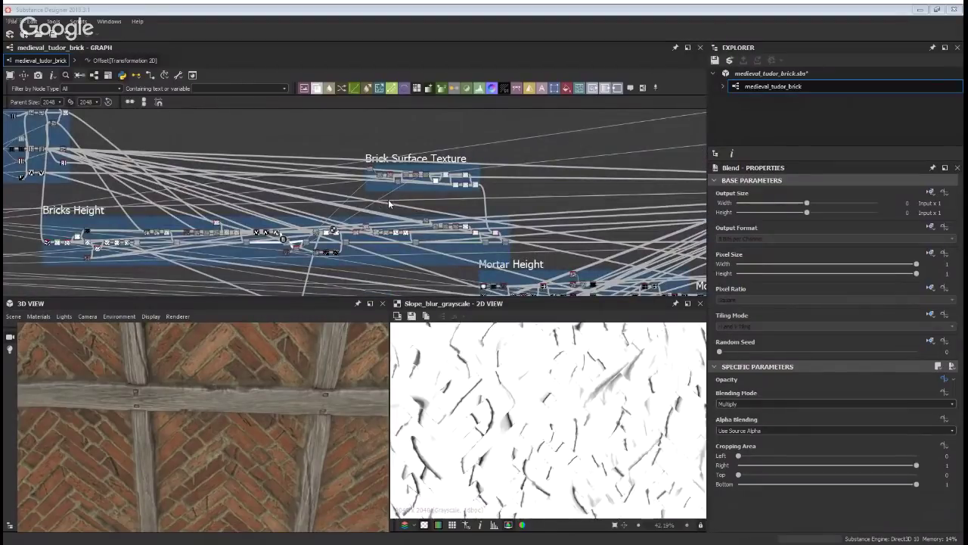
left_click(90, 211)
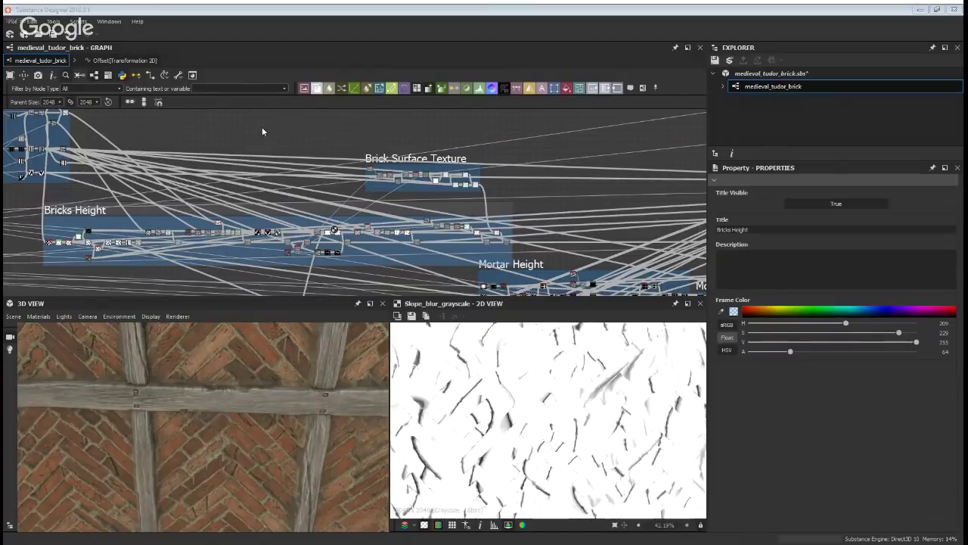
Preview the Multiply Blend preceding the bevel branch in the Bricks Height frame
middle_click_drag(355, 213, 334, 177)
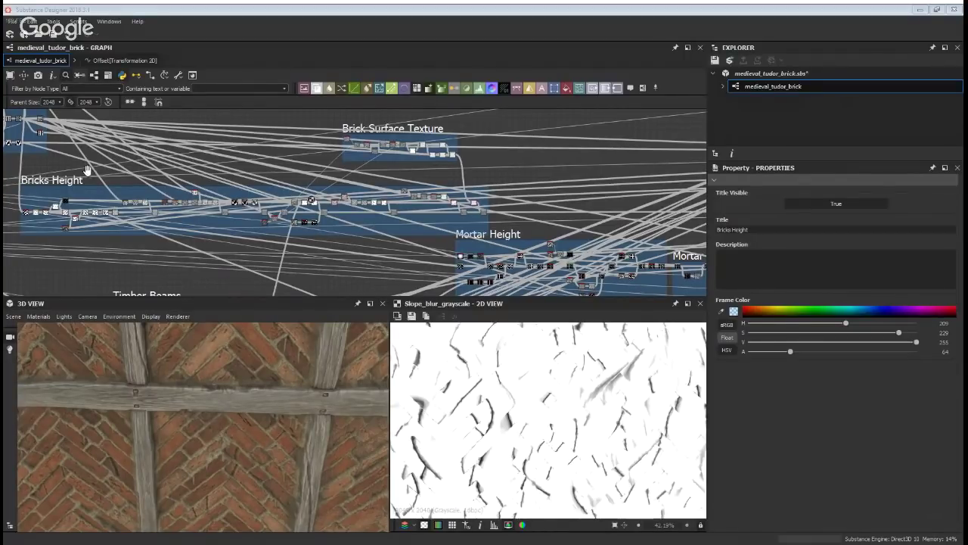
middle_click_drag(470, 240, 400, 288)
scroll(294, 200, "up", 3)
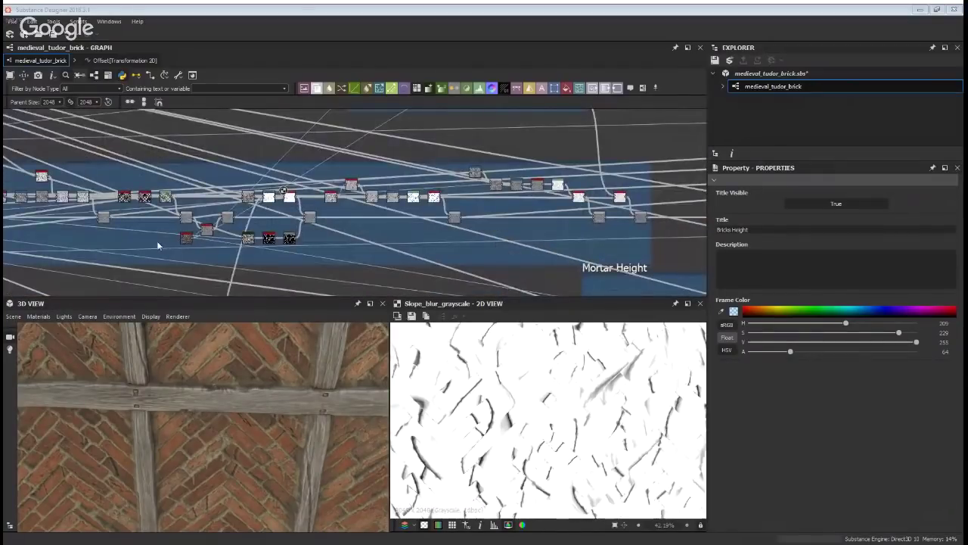
scroll(286, 221, "up", 1)
scroll(236, 211, "up", 2)
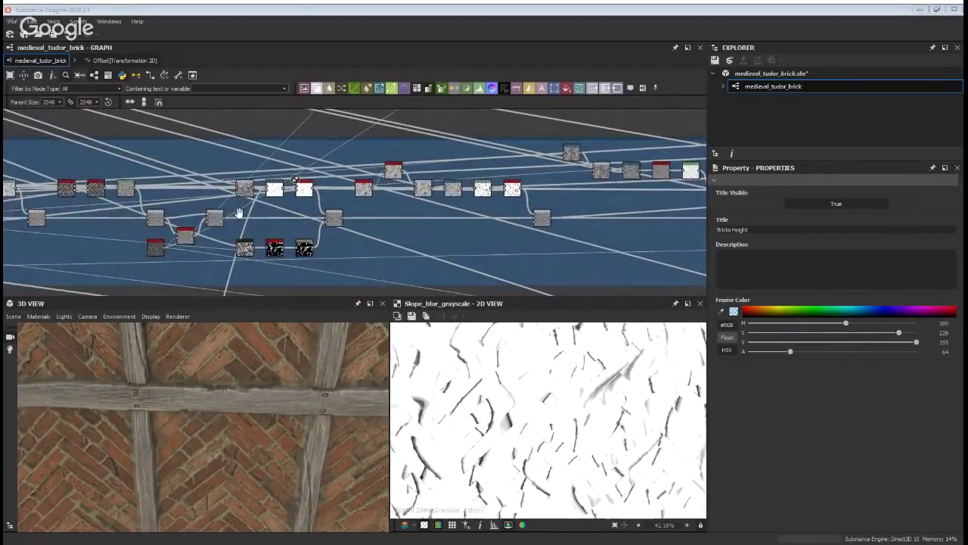
middle_click_drag(237, 211, 442, 216)
double_click(239, 223)
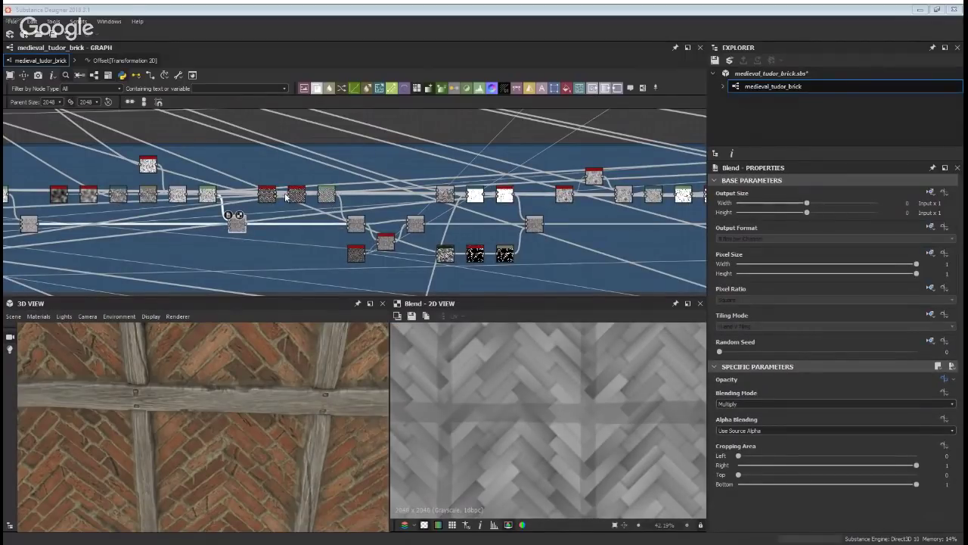
Preview the bevel node's height output and select the Multiply Blend that its branch feeds
scroll(263, 202, "up", 3)
double_click(263, 201)
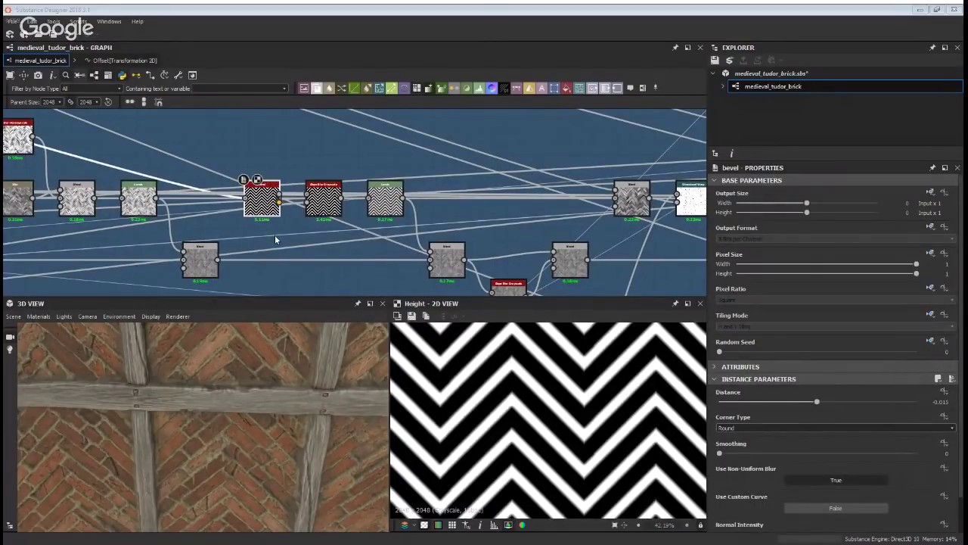
left_click(448, 261)
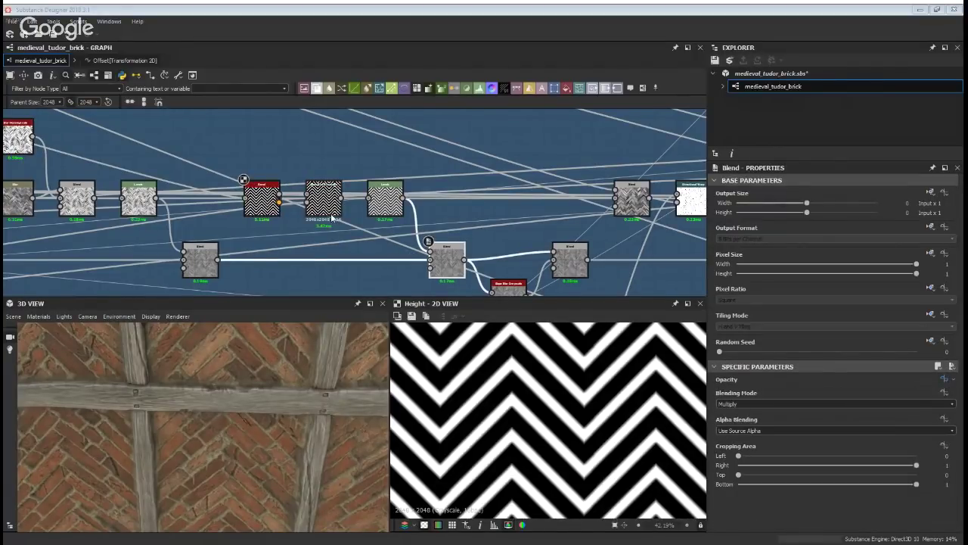
Inspect the herringbone bricks from an angle in the 3D preview and examine the nodes following the selected Multiply Blend
middle_click_drag(472, 205, 338, 160)
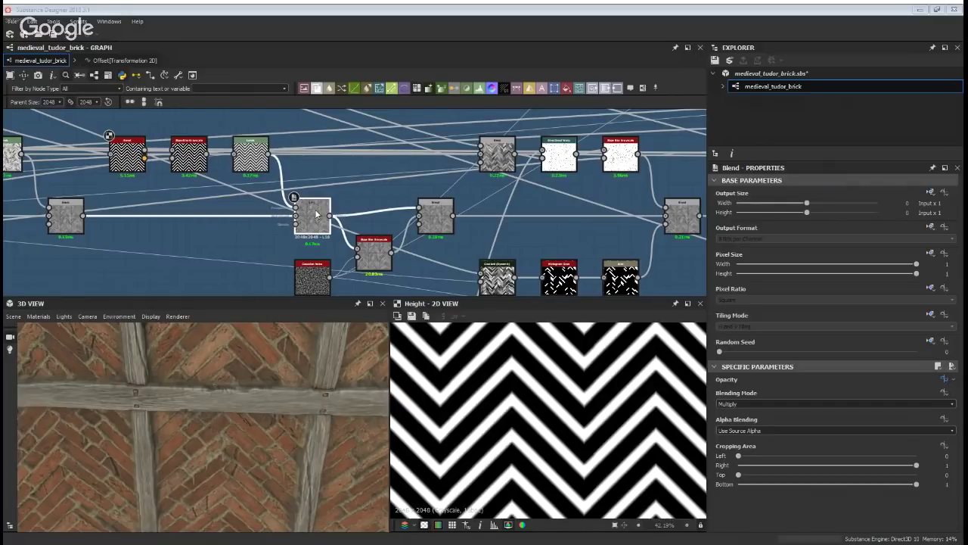
left_click_drag(224, 350, 254, 387)
left_click_drag(308, 365, 261, 356)
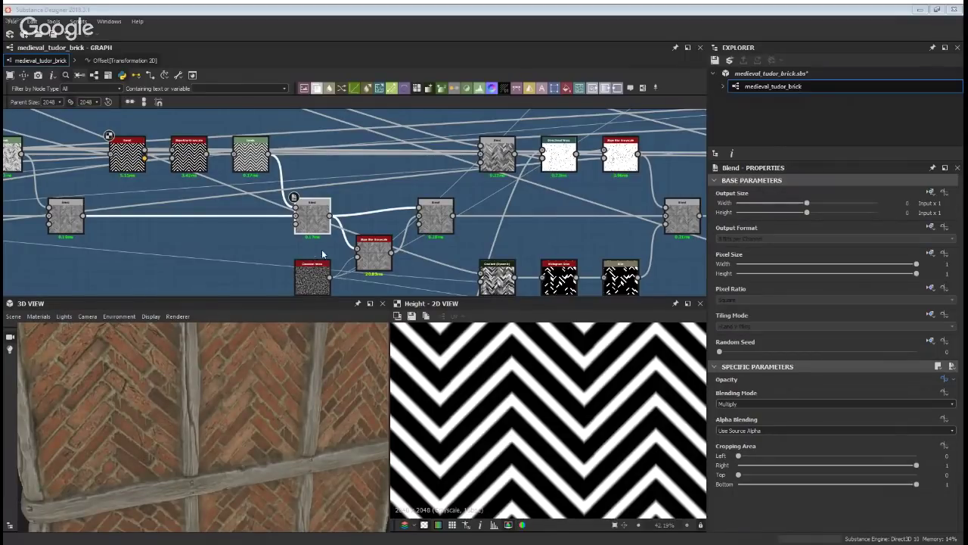
middle_click_drag(303, 274, 223, 231)
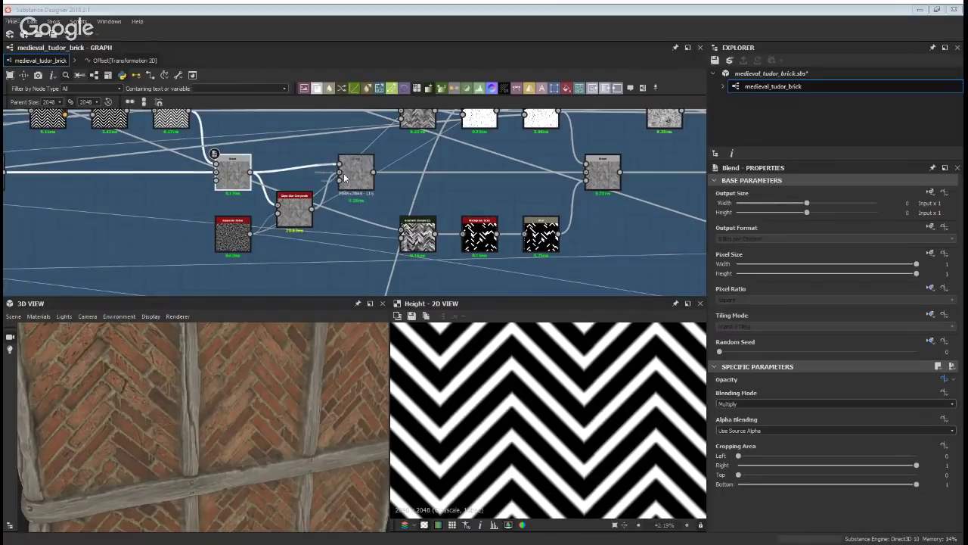
Preview the Slope Blur Grayscale fed by the Multiply Blend and inspect its blurred brick edges up close
scroll(343, 173, "down", 1)
middle_click_drag(343, 173, 317, 231)
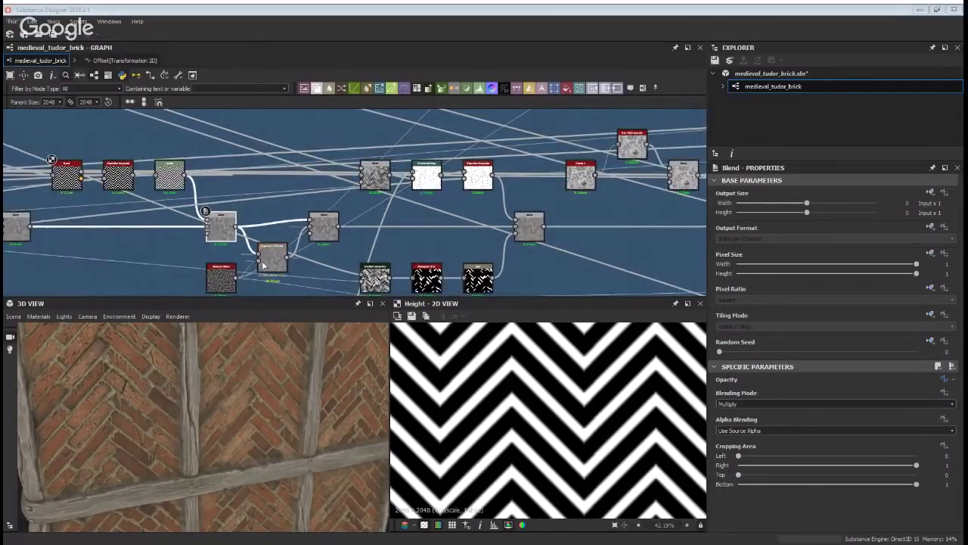
double_click(269, 258)
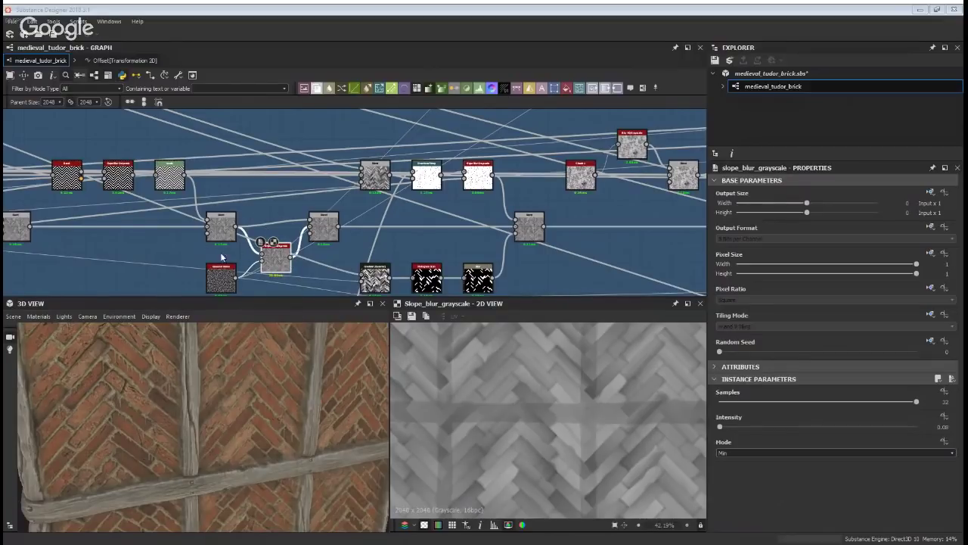
scroll(488, 396, "up", 3)
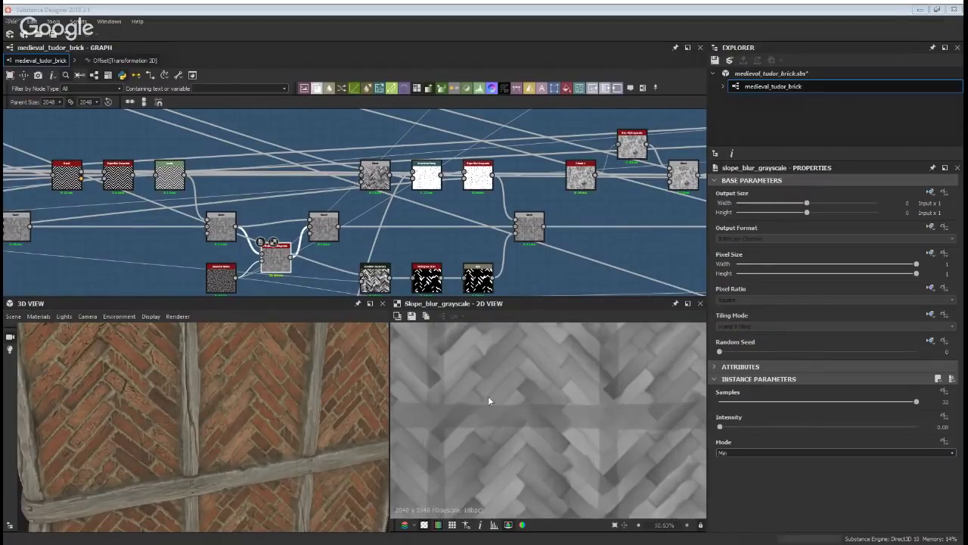
scroll(277, 287, "up", 4)
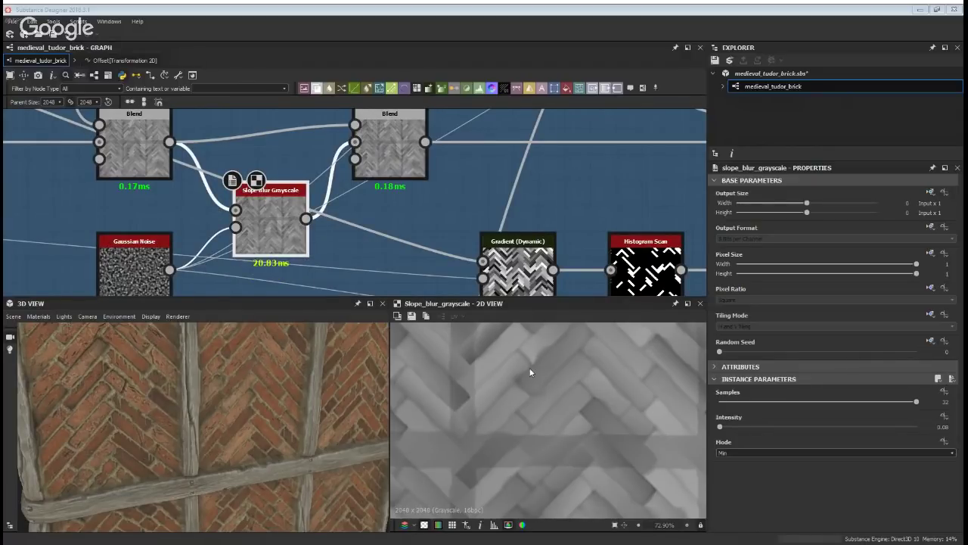
scroll(549, 370, "up", 2)
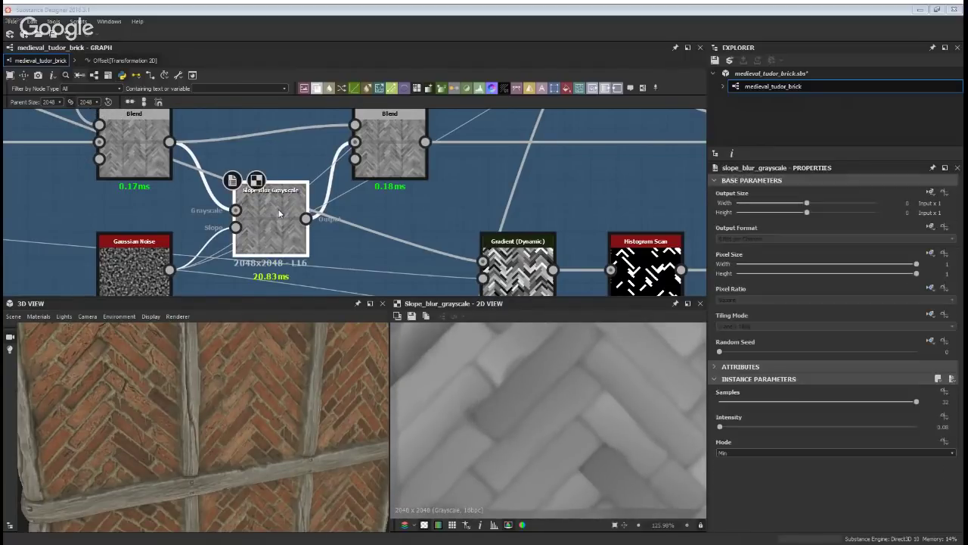
middle_click_drag(491, 389, 492, 444)
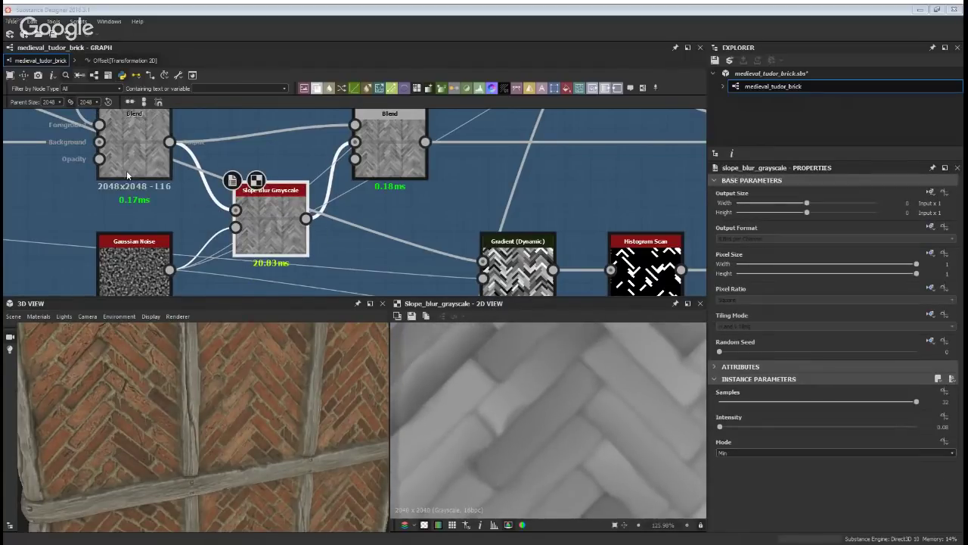
Preview the earlier Slope Blur Grayscale near the start of Bricks Height, and return to previewing the one fed by Gaussian Noise
scroll(451, 214, "down", 5)
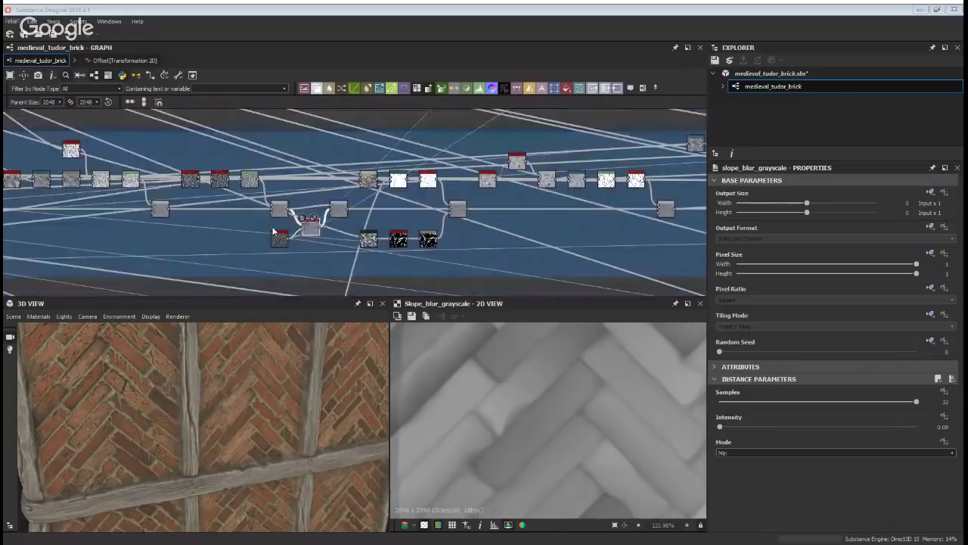
middle_click_drag(453, 214, 640, 216)
middle_click_drag(67, 220, 206, 223)
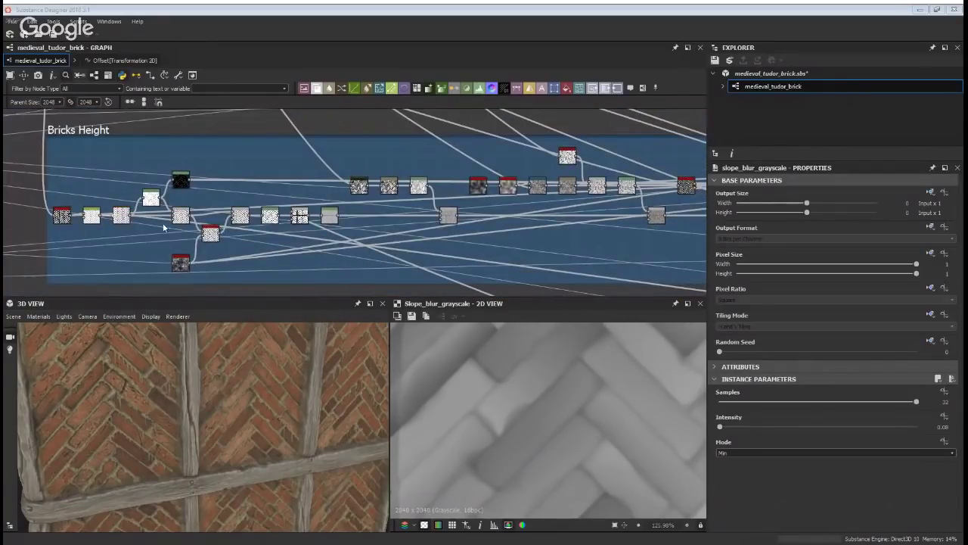
double_click(213, 234)
middle_click_drag(552, 245, 161, 235)
scroll(416, 223, "up", 3)
double_click(412, 218)
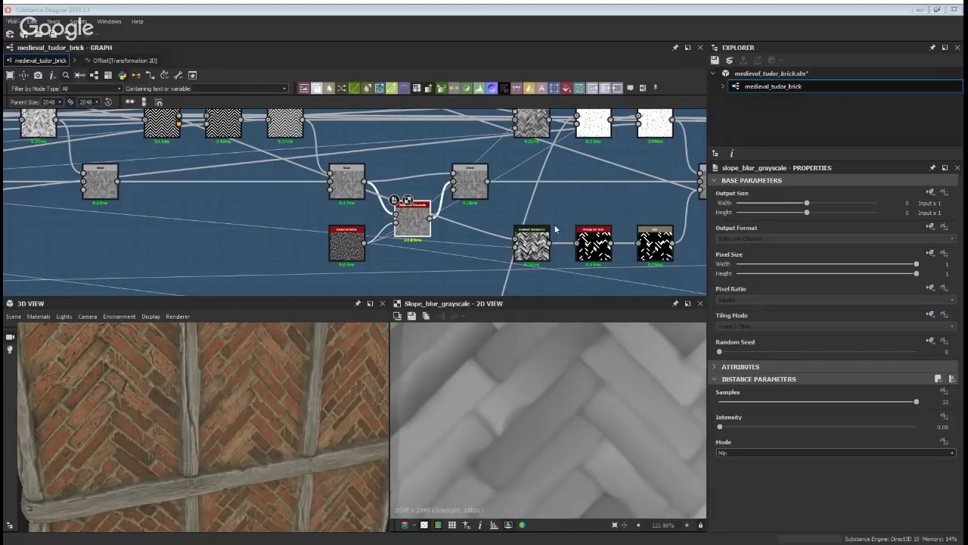
Examine how Gaussian Noise and the neighbouring Blend nodes connect to the previewed Slope Blur Grayscale
middle_click_drag(553, 205, 201, 149)
middle_click_drag(266, 216, 295, 219)
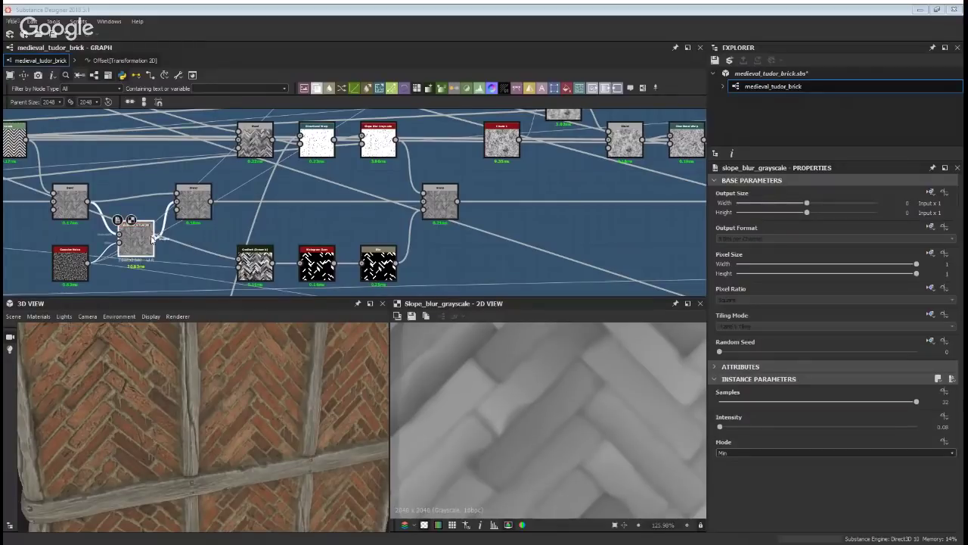
scroll(66, 267, "up", 1)
middle_click_drag(66, 267, 130, 256)
scroll(130, 256, "up", 1)
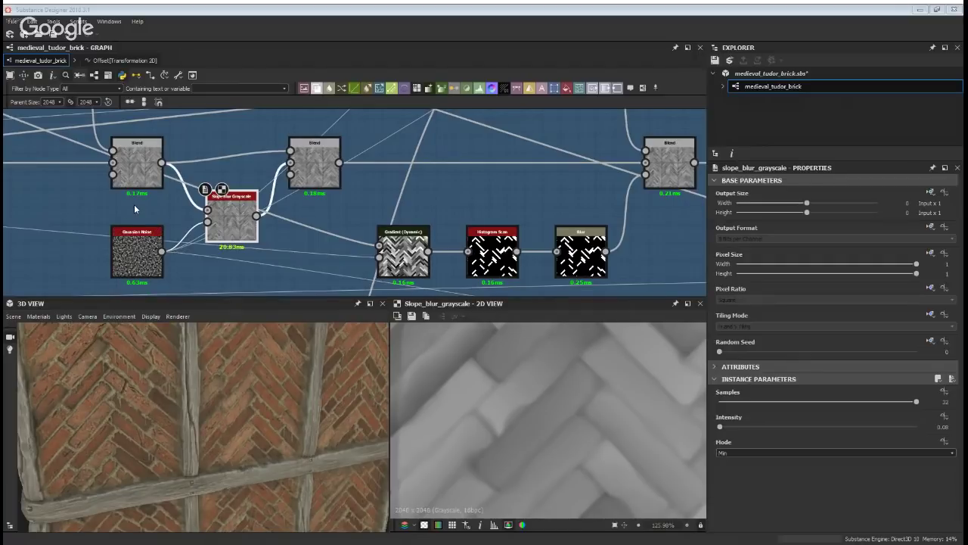
scroll(137, 202, "down", 3)
middle_click_drag(137, 203, 300, 267)
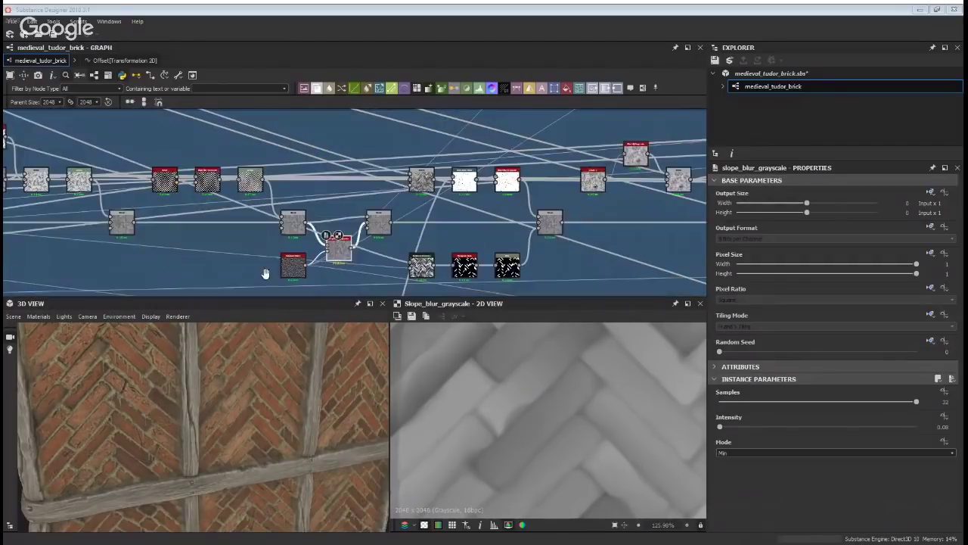
scroll(335, 281, "up", 2)
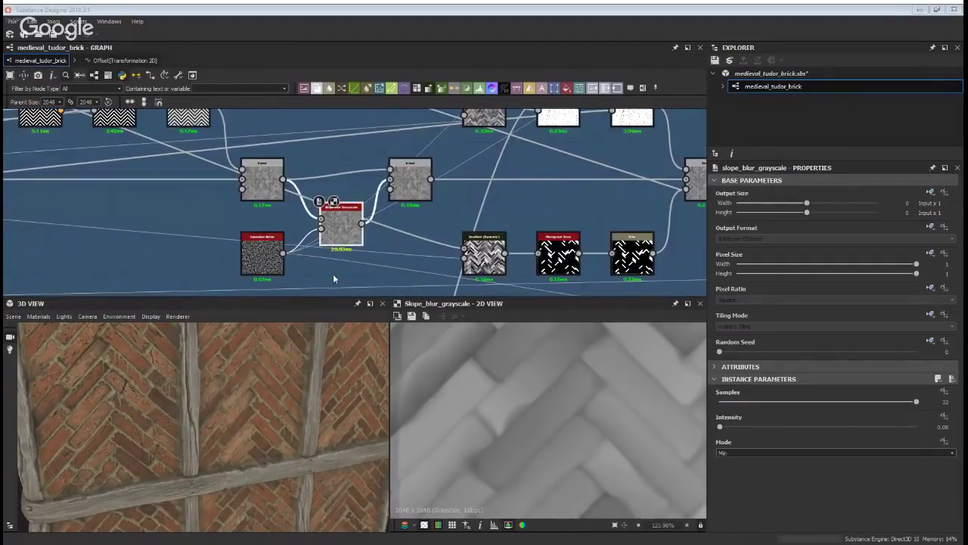
Trace the Bricks Height graph back to its first Slope Blur Grayscale and preview its output
scroll(183, 256, "down", 2)
middle_click_drag(211, 257, 499, 255)
middle_click_drag(202, 220, 356, 229)
scroll(239, 184, "up", 2)
middle_click_drag(192, 212, 505, 202)
scroll(457, 211, "down", 4)
scroll(241, 271, "up", 2)
scroll(240, 276, "up", 2)
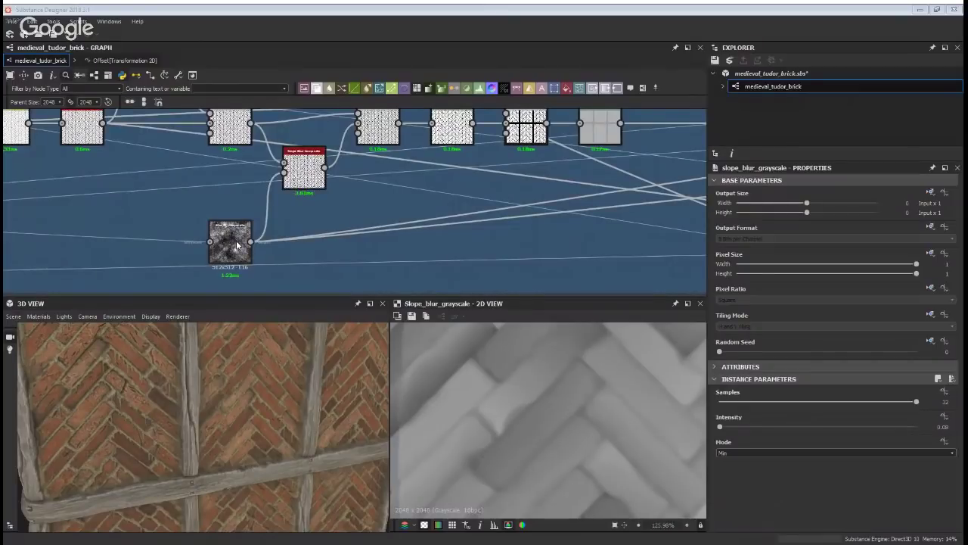
left_click(293, 176)
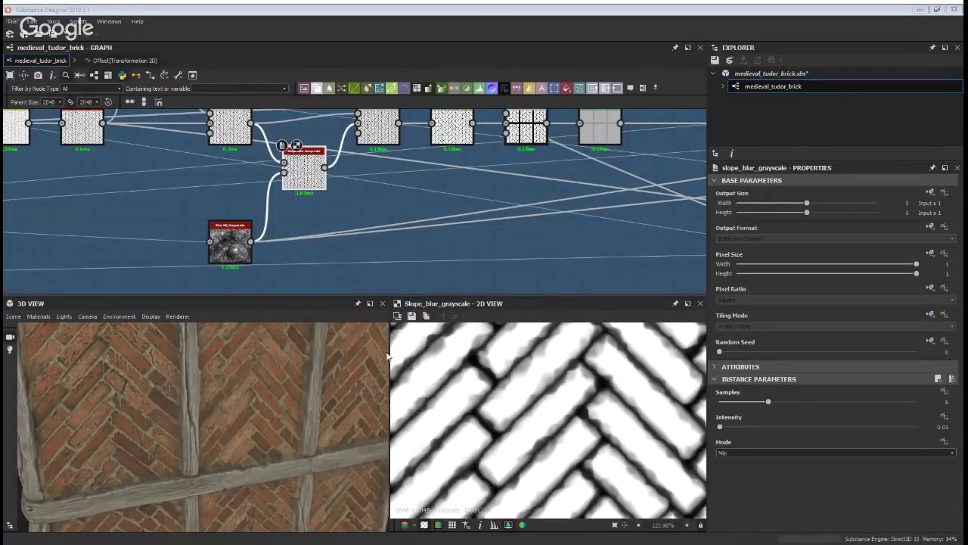
Preview the Blur HQ Grayscale noise feeding the first Slope Blur Grayscale, and compare it with the slope blur result
scroll(227, 250, "up", 2)
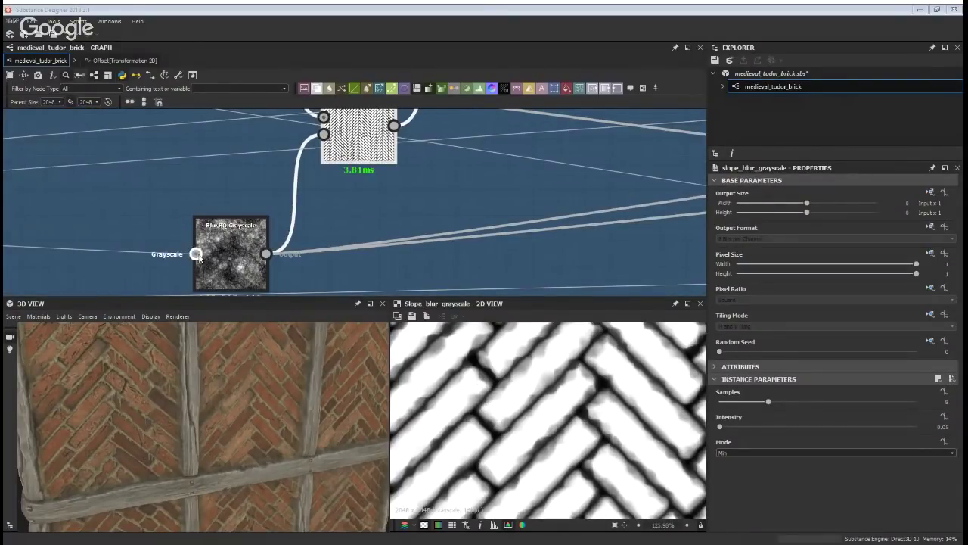
double_click(227, 280)
middle_click_drag(289, 256, 292, 215)
double_click(244, 226)
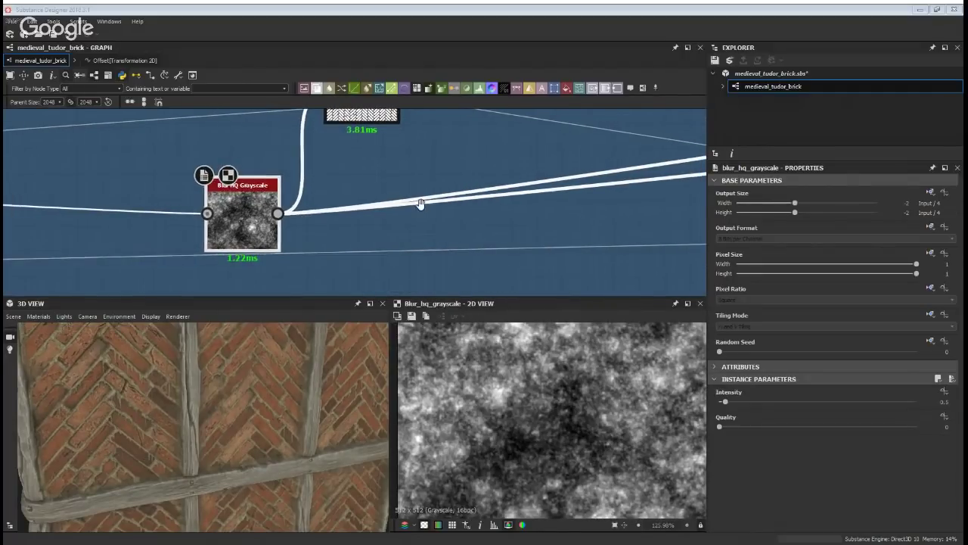
middle_click_drag(421, 205, 397, 293)
double_click(338, 181)
scroll(324, 210, "down", 5)
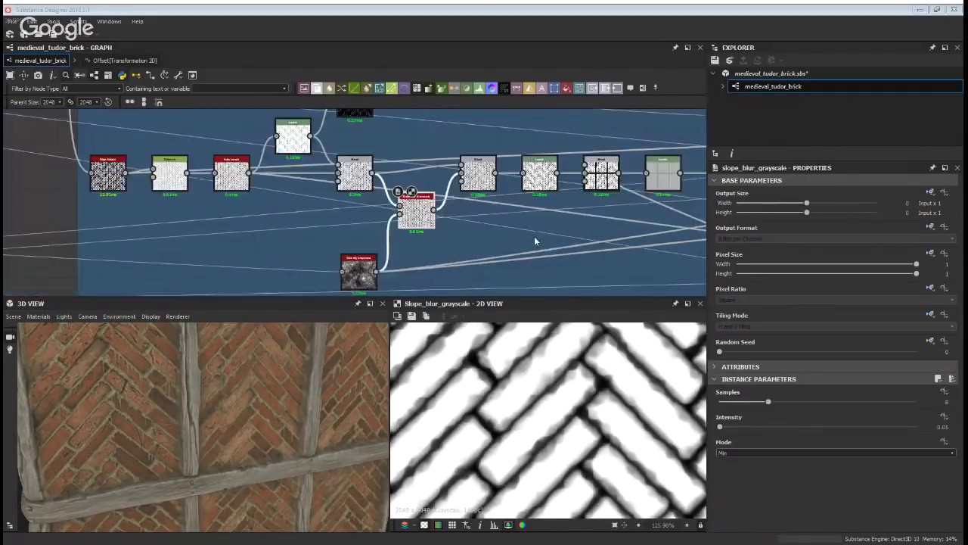
Examine the Gaussian Noise node and its links to the later Slope Blur Grayscale and surrounding nodes
scroll(324, 210, "up", 5)
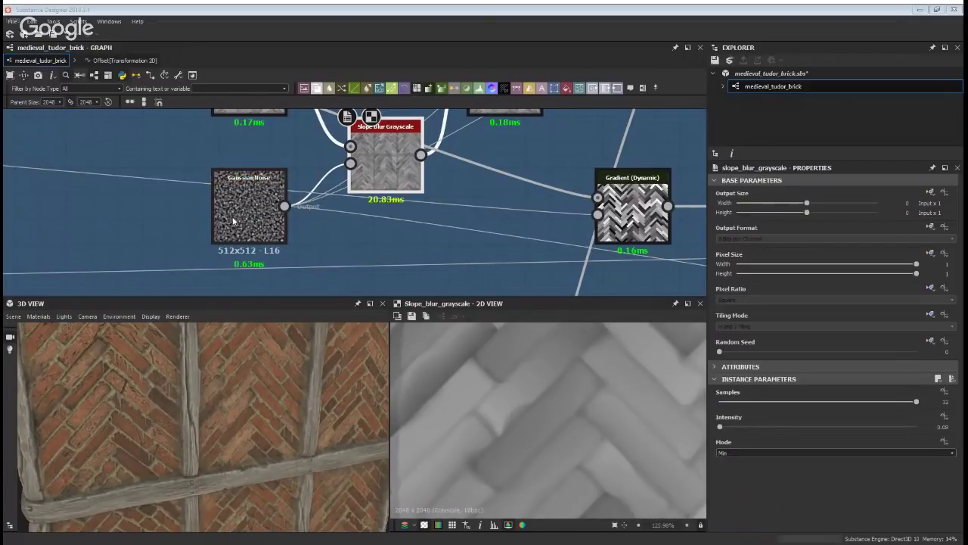
scroll(257, 233, "down", 5)
middle_click_drag(300, 240, 179, 268)
middle_click_drag(348, 173, 311, 190)
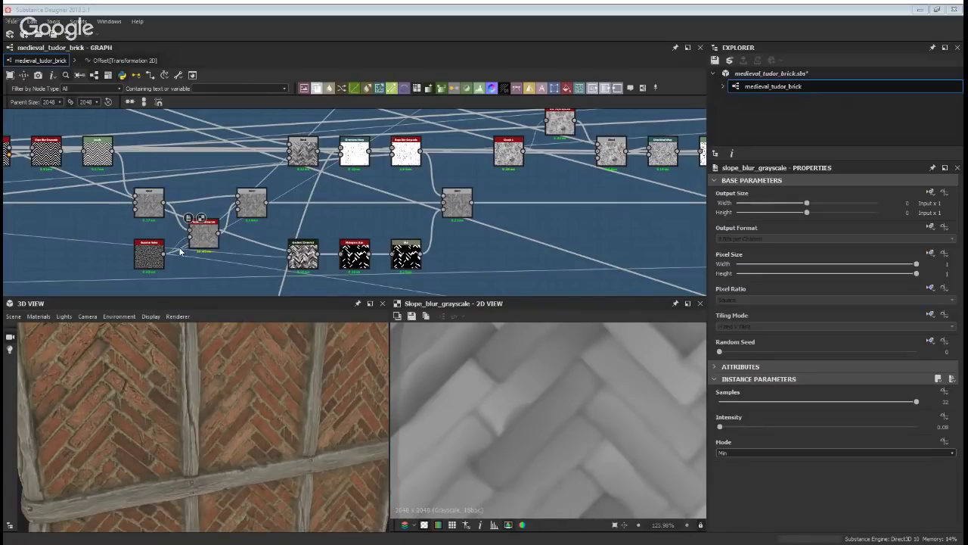
scroll(175, 252, "up", 3)
middle_click_drag(186, 234, 221, 179)
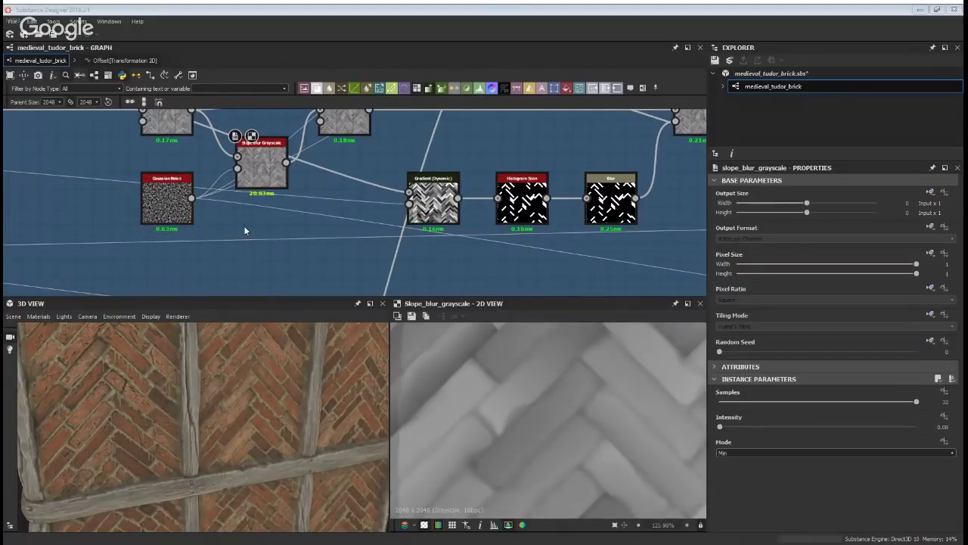
middle_click_drag(237, 259, 259, 245)
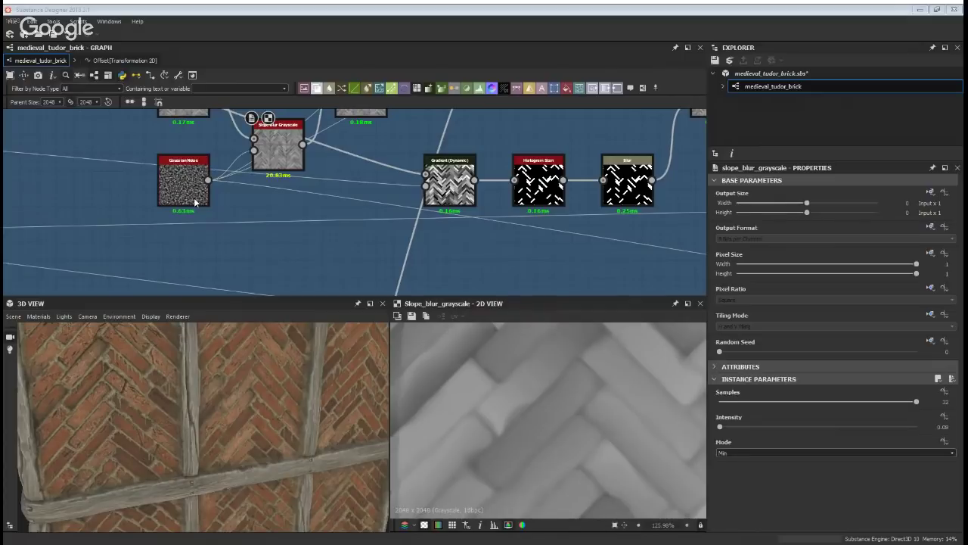
scroll(288, 214, "down", 3)
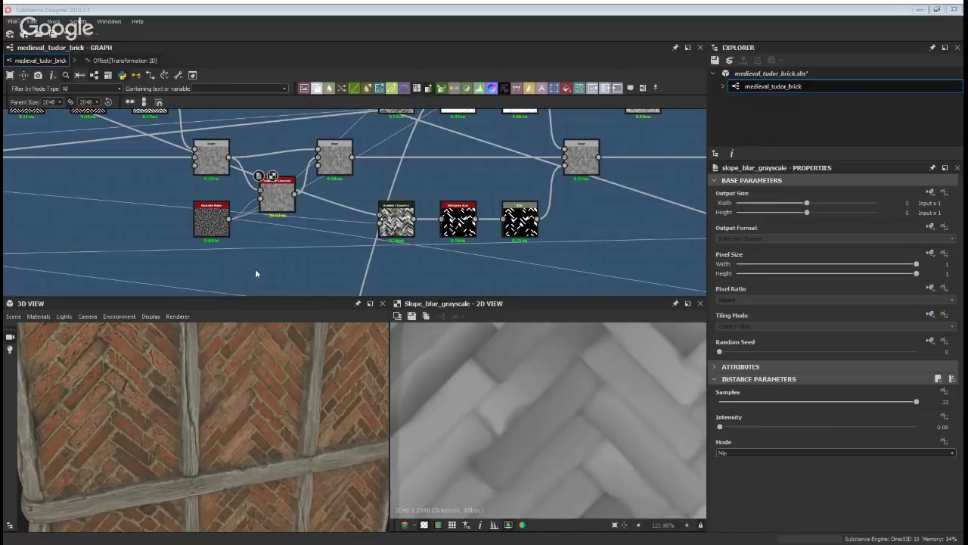
Add a Perlin Noise node just below Gaussian Noise and inspect its pattern
left_click(296, 277)
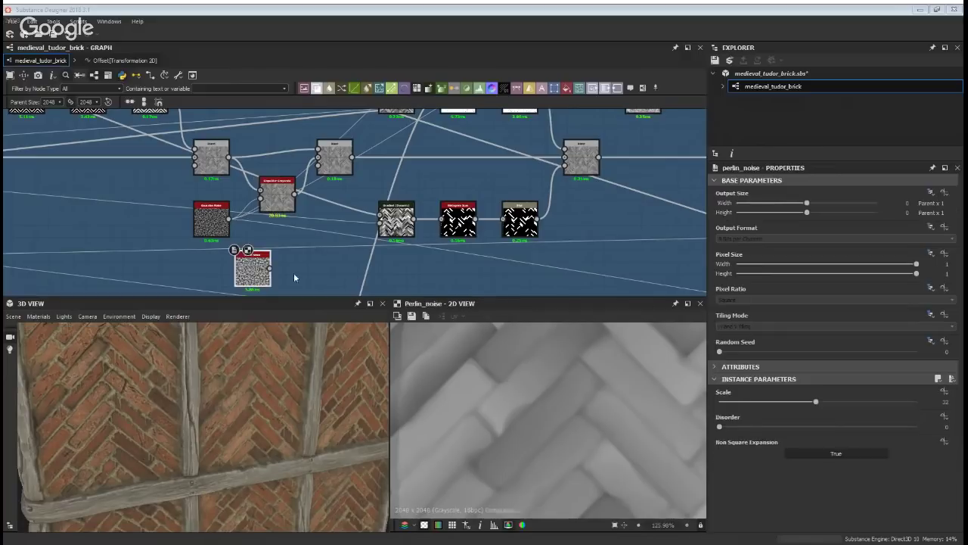
left_click_drag(259, 274, 242, 268)
scroll(498, 389, "down", 6)
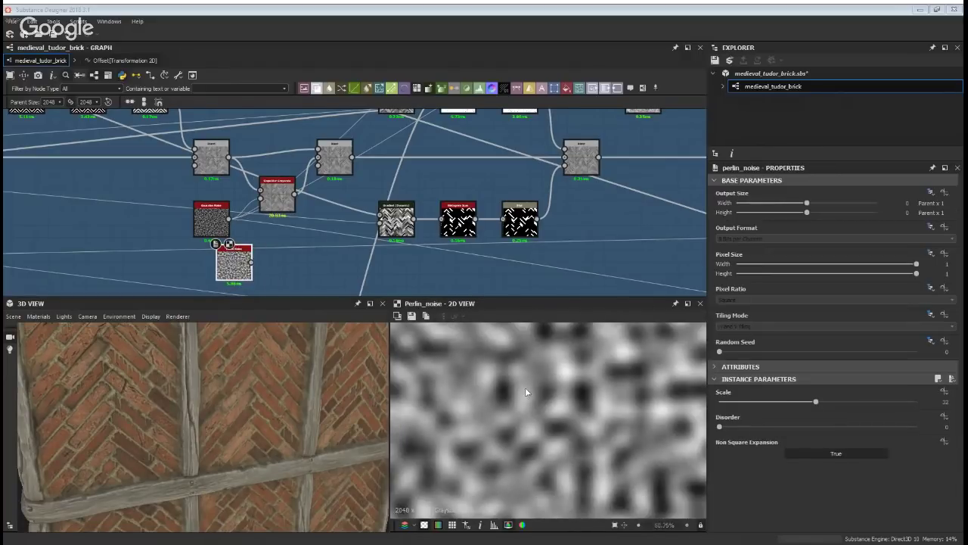
scroll(234, 264, "up", 3)
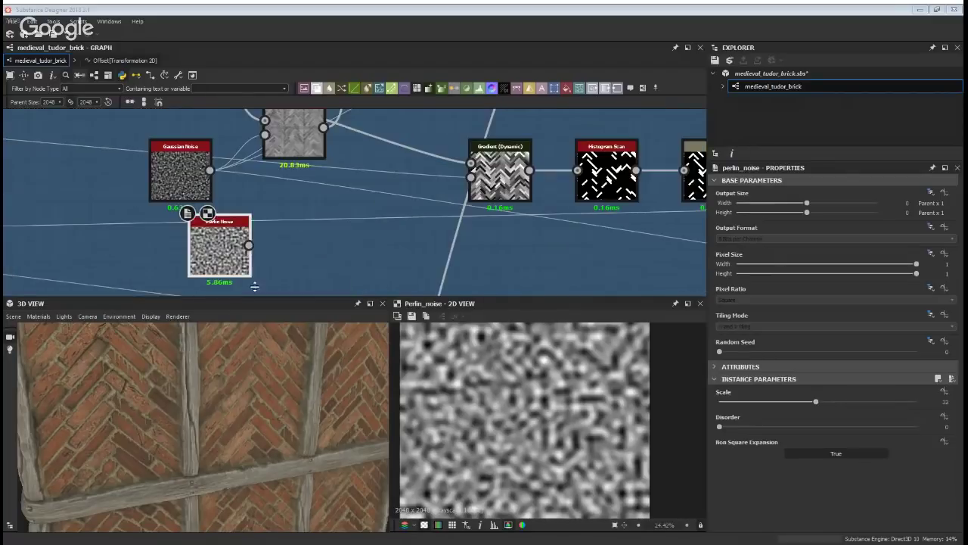
Compare the previews of Gaussian Noise, the Slope Blur Grayscale it drives, and the new Perlin Noise
left_click(189, 172)
double_click(189, 172)
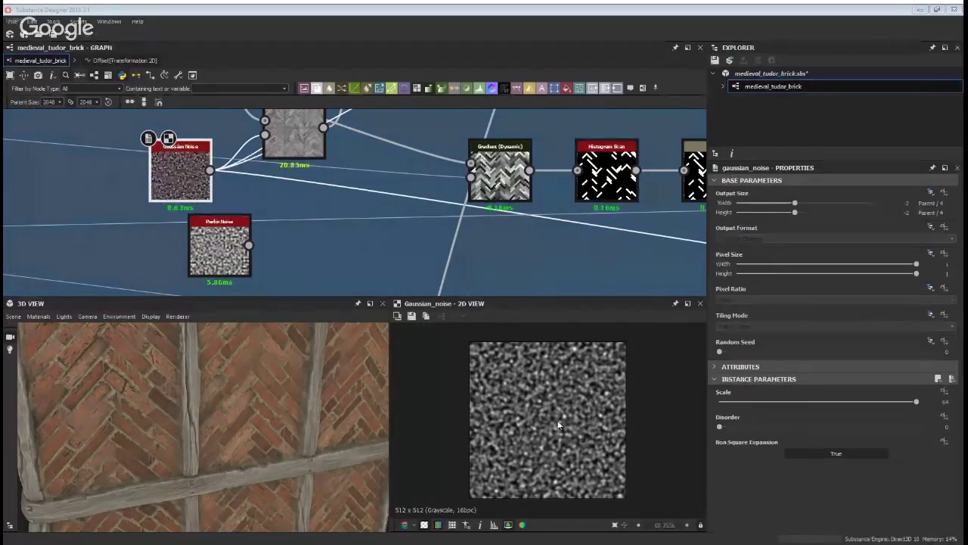
scroll(541, 414, "up", 3)
double_click(299, 145)
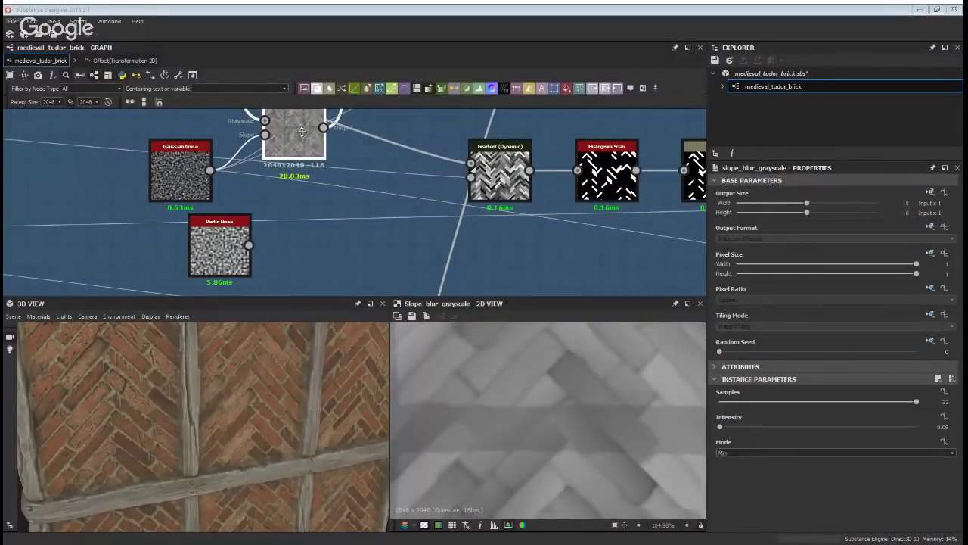
double_click(181, 166)
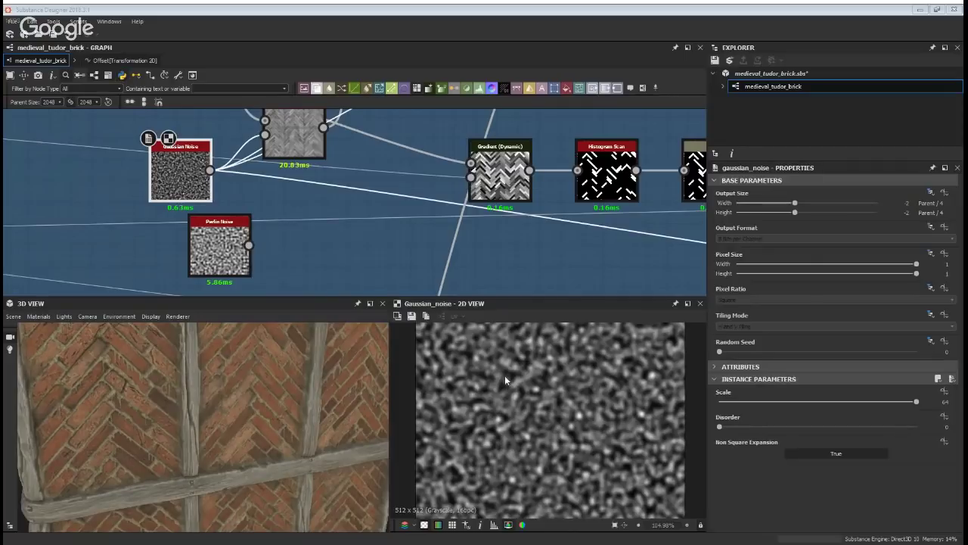
double_click(219, 246)
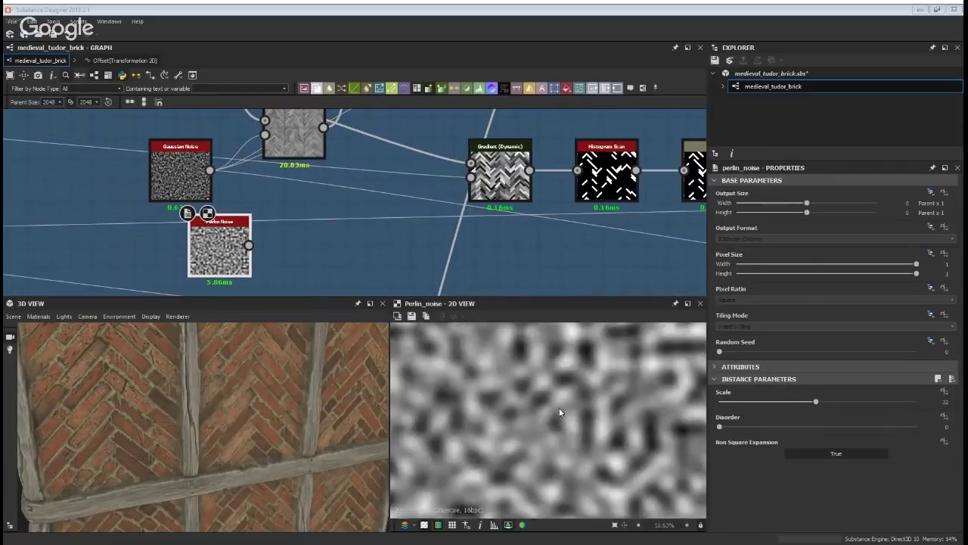
key("f")
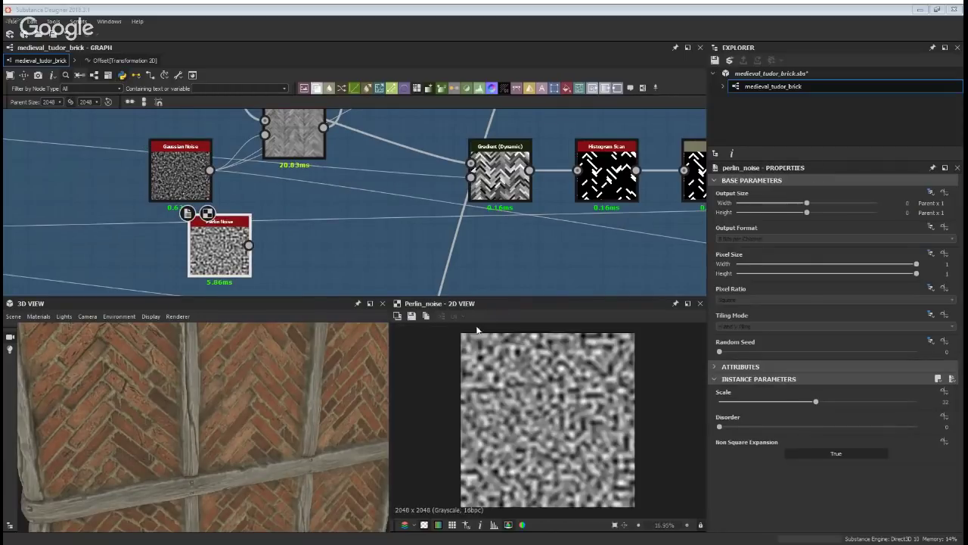
Preview the Slope Blur Grayscale and connect Perlin Noise to its Slope input in place of Gaussian Noise
double_click(303, 124)
scroll(431, 372, "up", 6)
left_click_drag(244, 259, 282, 143)
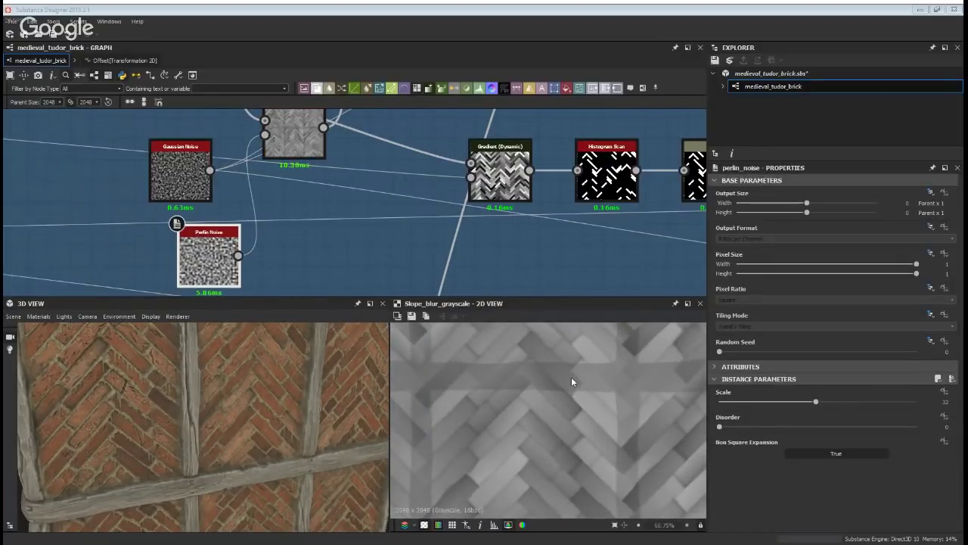
Set the Perlin Noise scale to 50 and inspect the effect on the slope-blurred bricks up close
left_click_drag(815, 402, 874, 403)
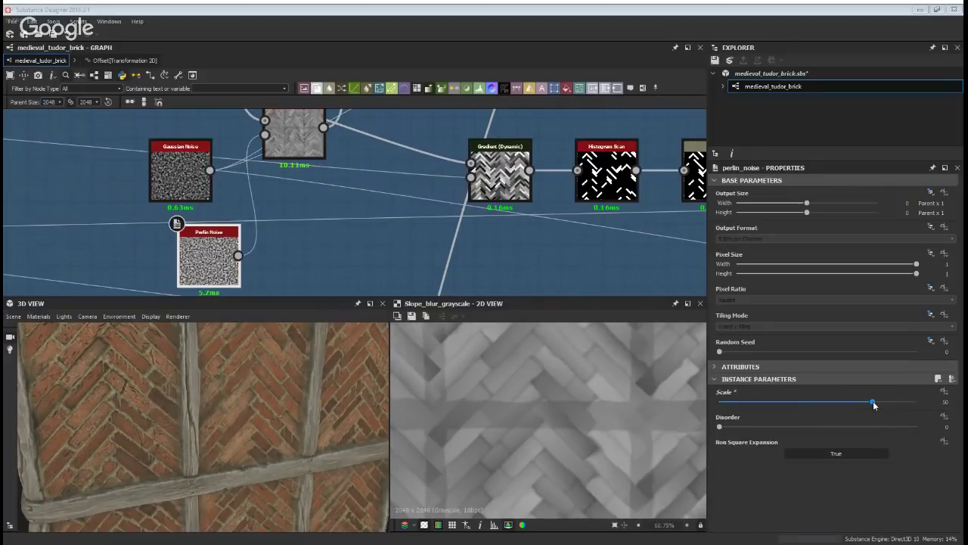
scroll(640, 389, "up", 3)
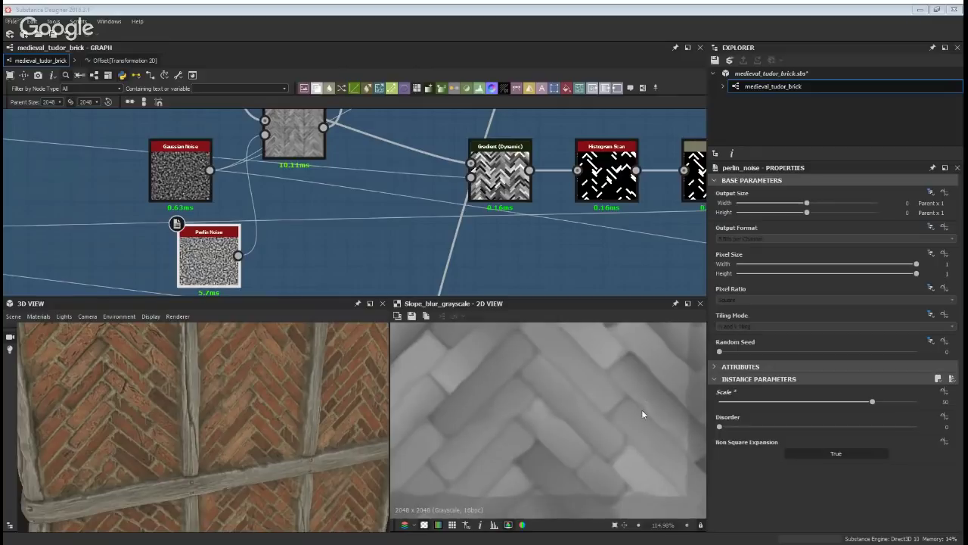
middle_click_drag(631, 379, 612, 399)
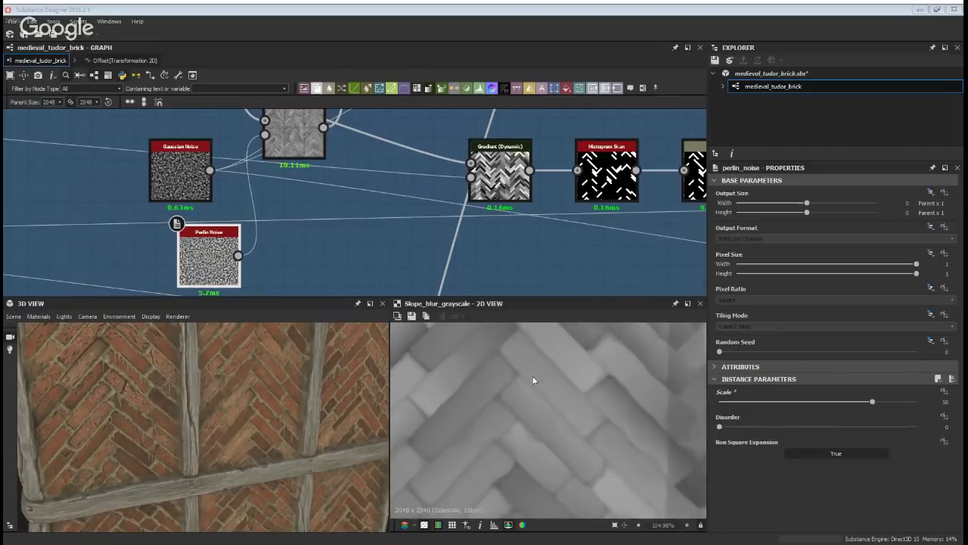
Reconnect Gaussian Noise to the Slope input of the Slope Blur Grayscale in place of Perlin Noise
scroll(250, 159, "up", 1)
left_click_drag(224, 168, 282, 145)
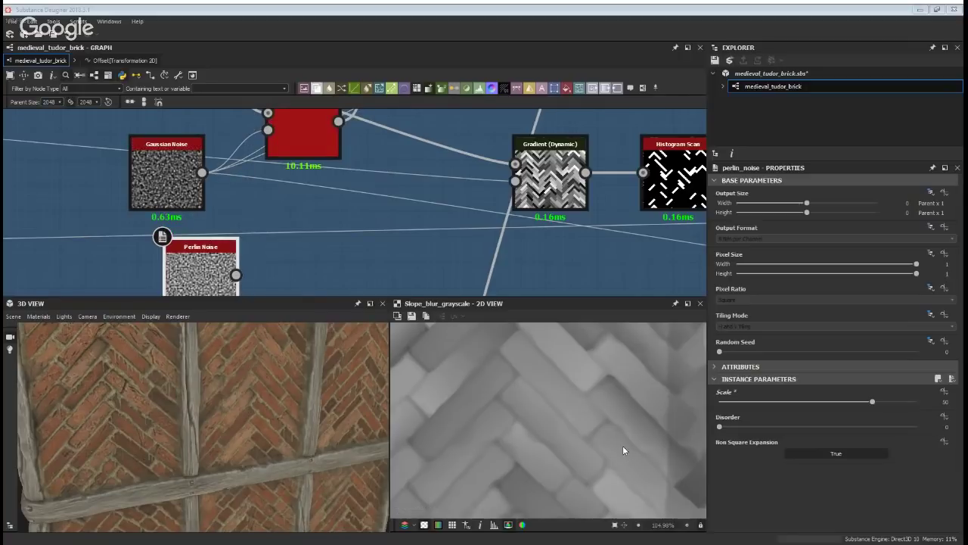
scroll(265, 265, "down", 3)
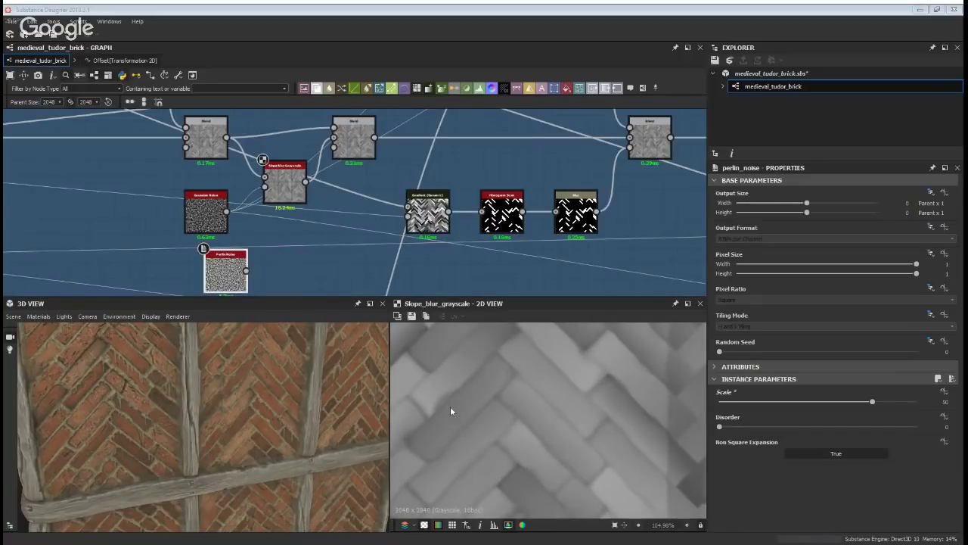
Delete the Perlin Noise node and shift Gaussian Noise slightly closer to the Slope Blur Grayscale
scroll(227, 254, "up", 3)
double_click(234, 252)
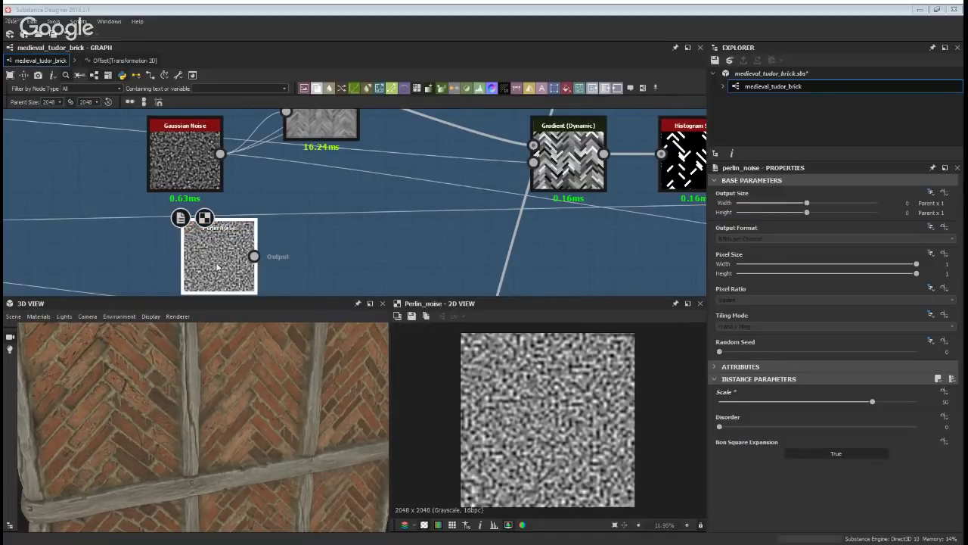
middle_click_drag(313, 260, 316, 233)
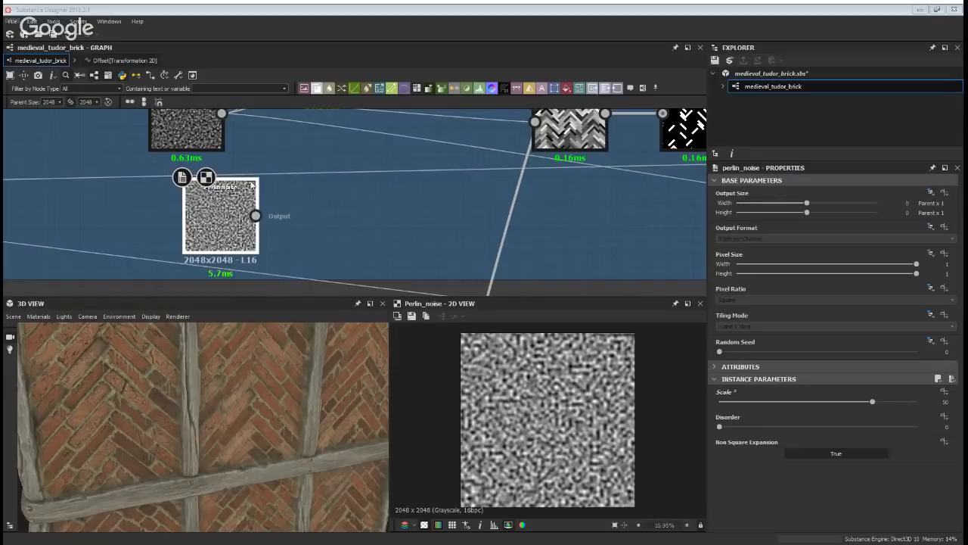
key("Delete")
middle_click_drag(242, 150, 243, 233)
left_click_drag(189, 184, 198, 184)
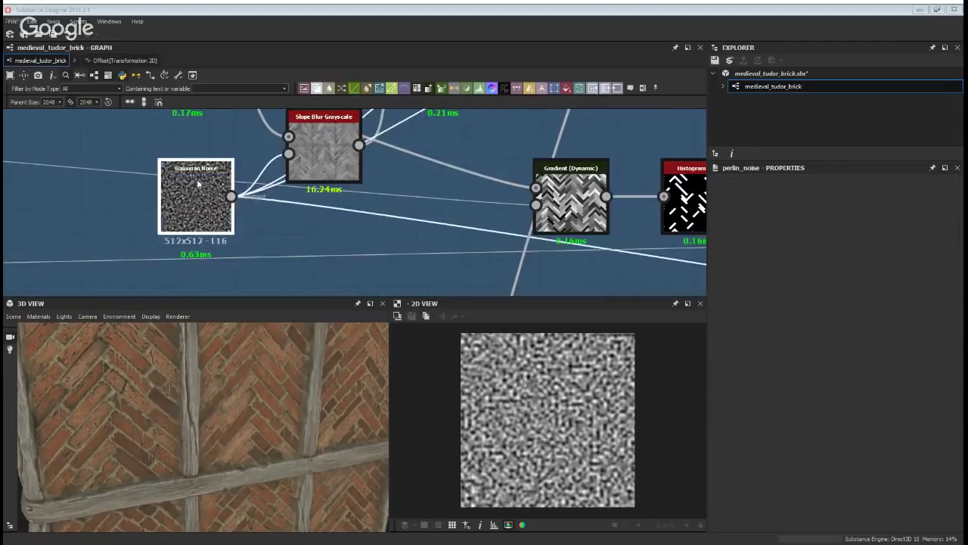
middle_click_drag(409, 153, 395, 195)
scroll(395, 195, "down", 2)
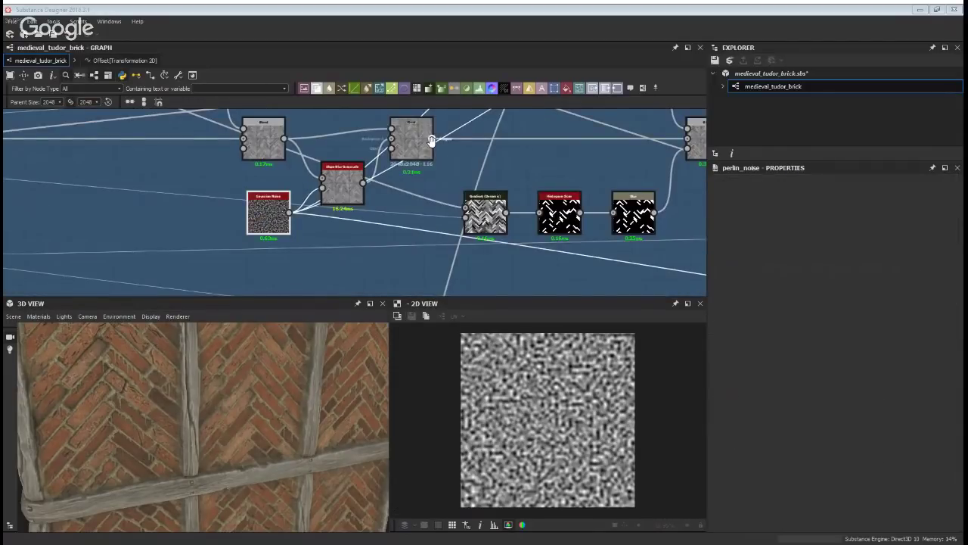
middle_click_drag(431, 141, 361, 211)
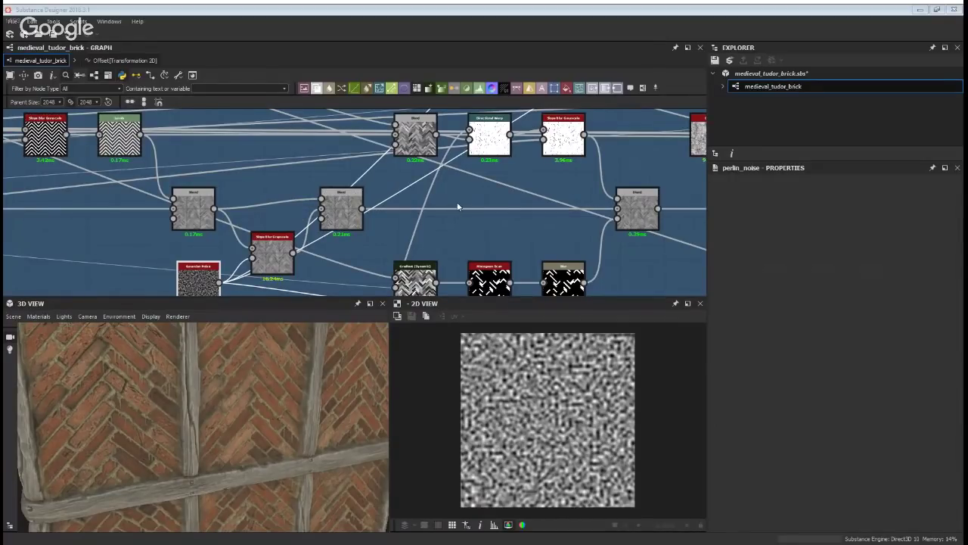
scroll(394, 192, "down", 3)
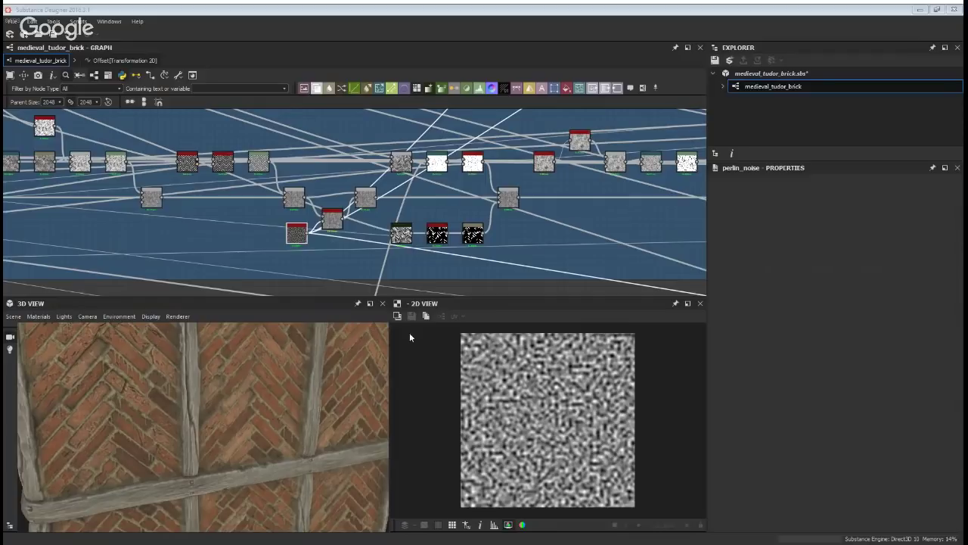
scroll(508, 412, "up", 2)
scroll(499, 409, "down", 2)
scroll(502, 402, "up", 1)
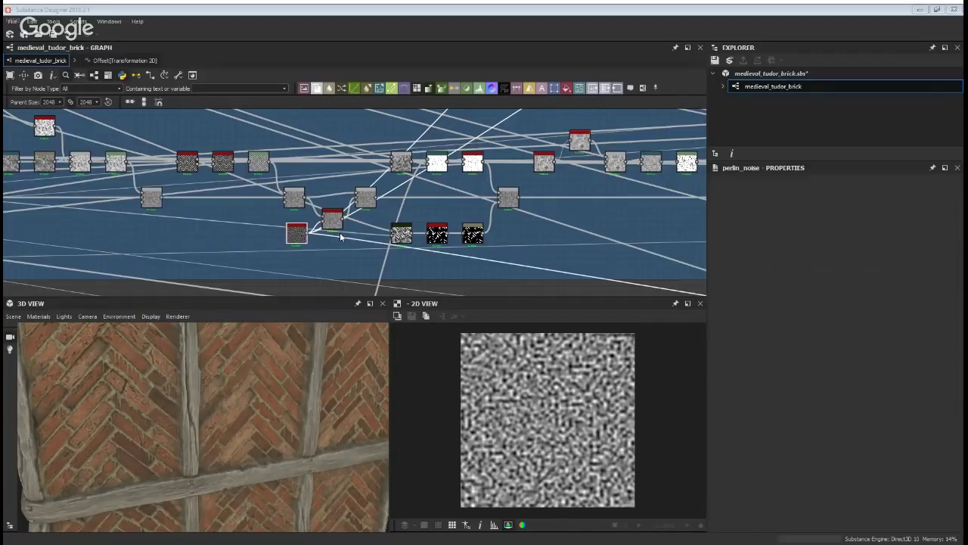
middle_click_drag(513, 350, 513, 408)
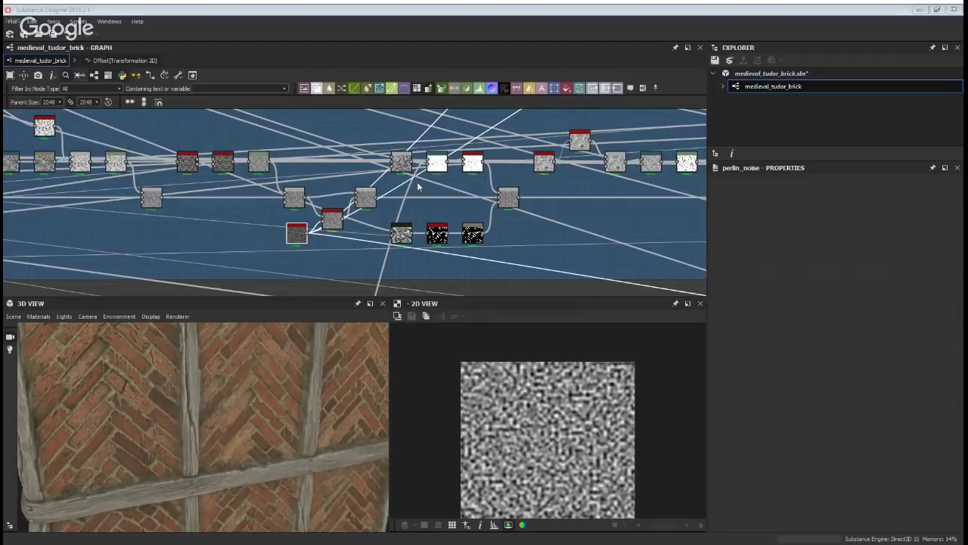
Preview the Copy-mode Blend that mixes the slope-blurred bricks with the unblurred ones
scroll(408, 194, "up", 3)
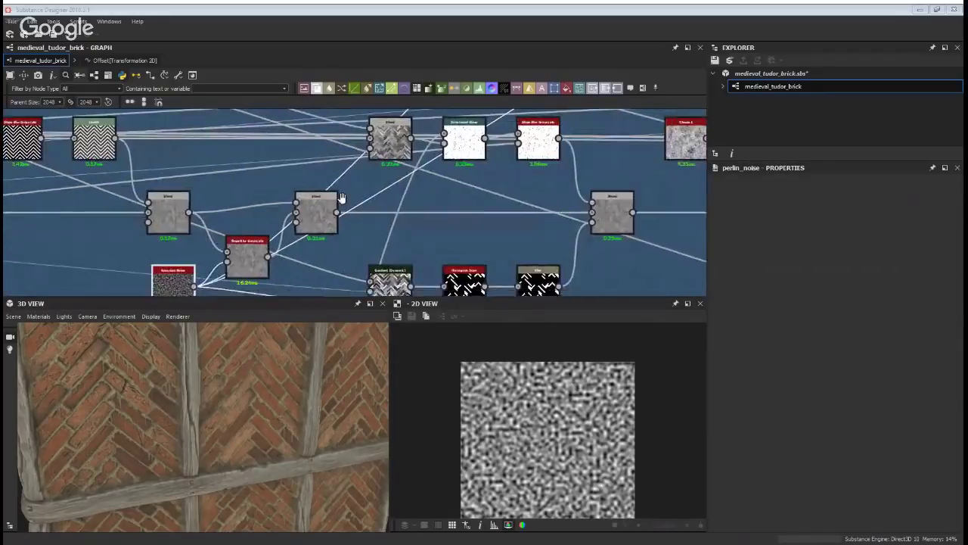
middle_click_drag(342, 199, 168, 192)
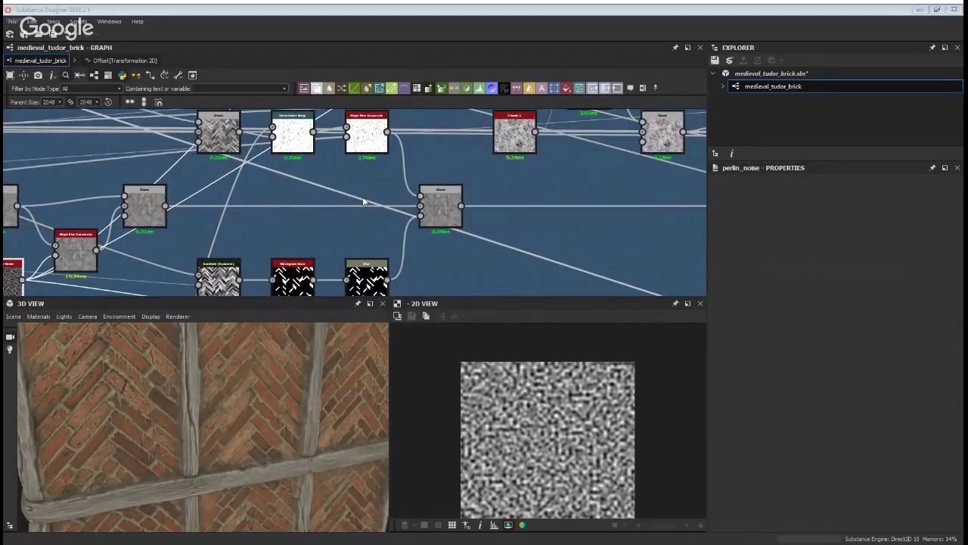
scroll(363, 202, "down", 2)
left_click(218, 203)
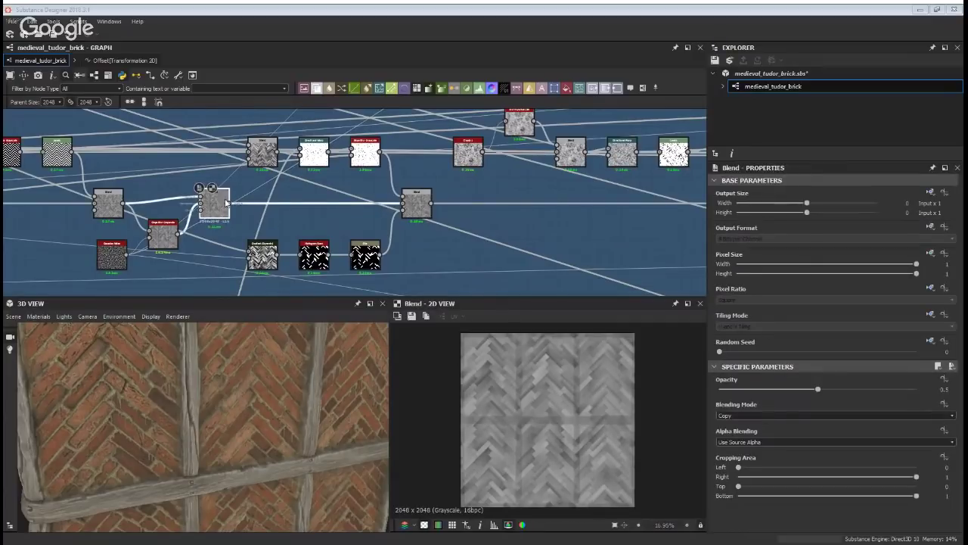
middle_click_drag(162, 183, 160, 219)
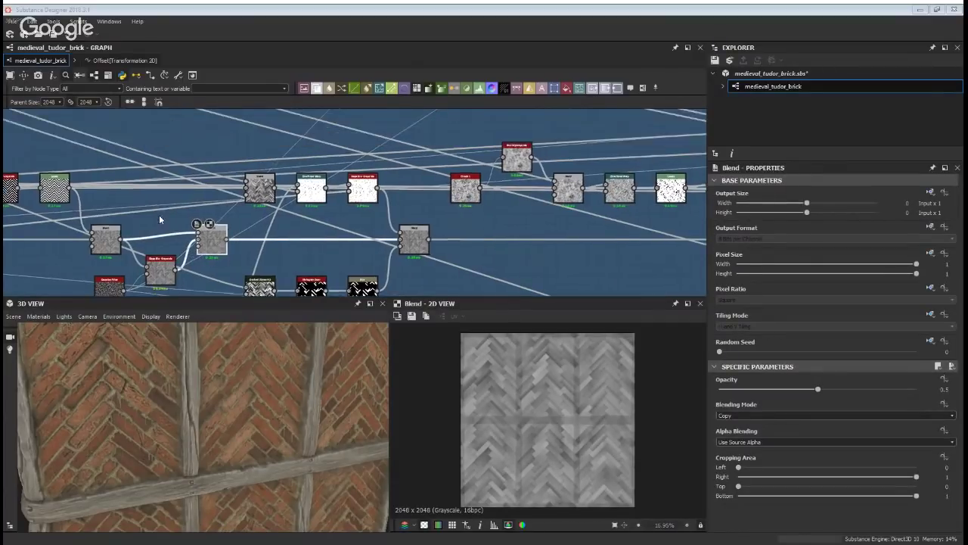
scroll(160, 219, "down", 2)
middle_click_drag(356, 202, 313, 212)
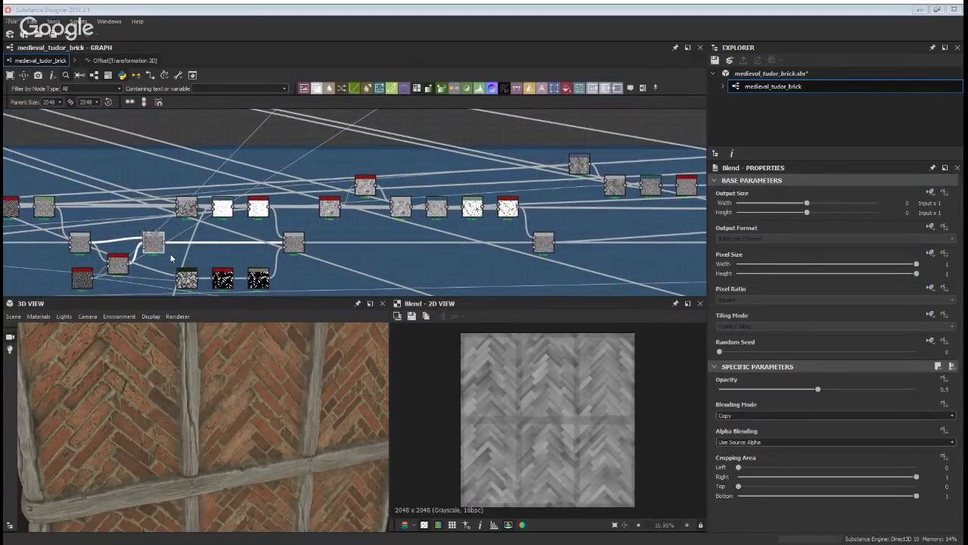
Show the parameters of the following Multiply Blend and examine the two branches feeding it
left_click(293, 242)
middle_click_drag(601, 210, 538, 202)
scroll(219, 213, "up", 2)
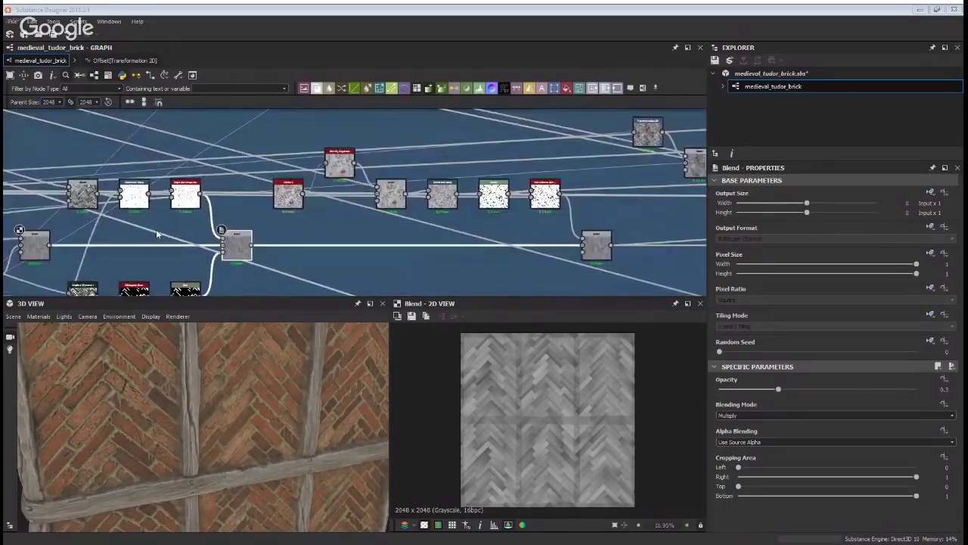
middle_click_drag(157, 234, 209, 185)
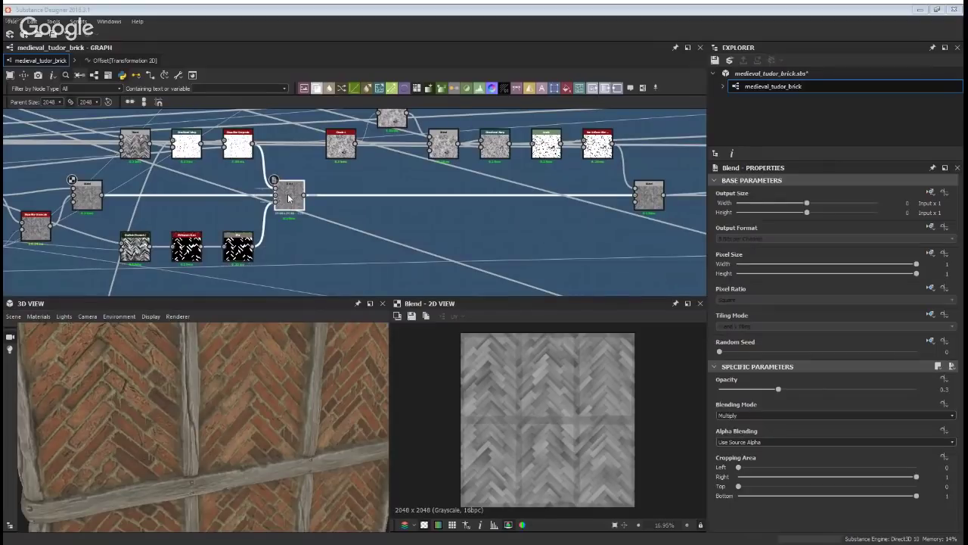
Preview the Slope Blur Grayscale feeding the Multiply Blend and compare its crack pattern with the bricks on the 3D model
left_click(236, 142)
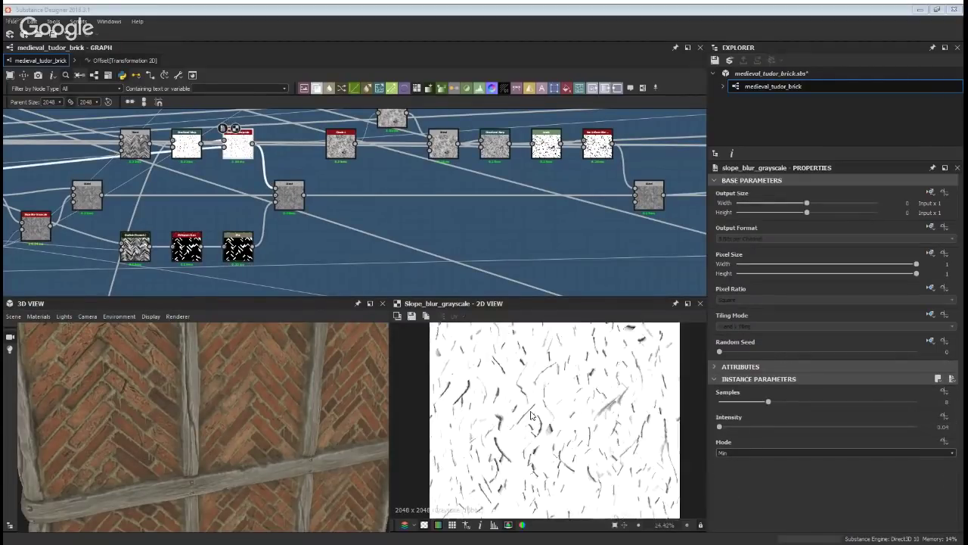
scroll(532, 416, "up", 3)
middle_click_drag(150, 147, 152, 197)
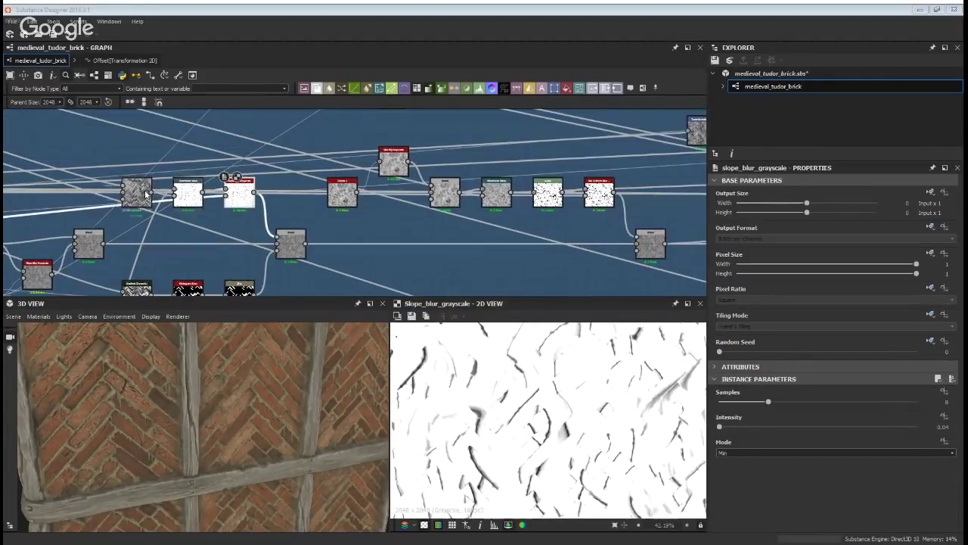
left_click_drag(160, 403, 190, 407)
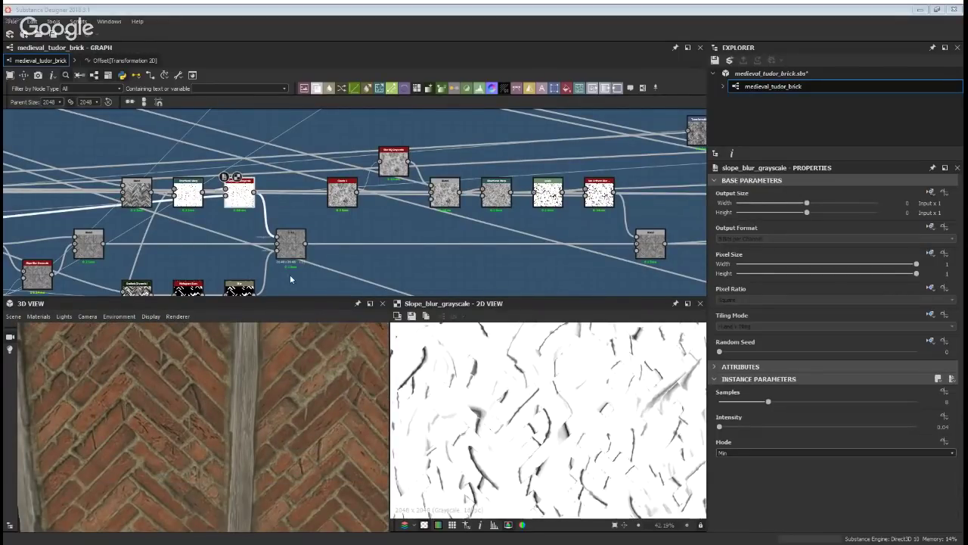
Preview the Gradient (Dynamic) and the Histogram Scan that build the brick mask for the Multiply Blend, fitting the whole mask in view
middle_click_drag(238, 279, 262, 217)
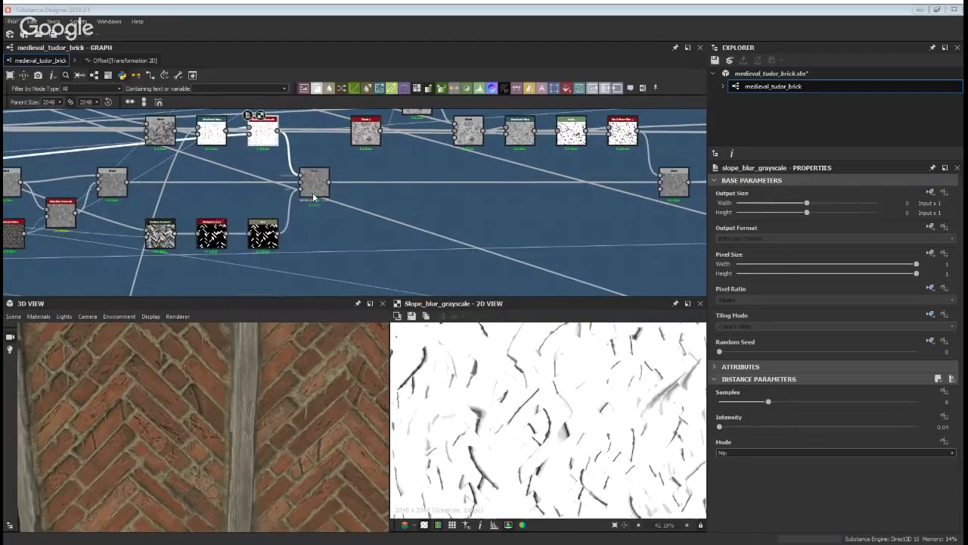
double_click(162, 235)
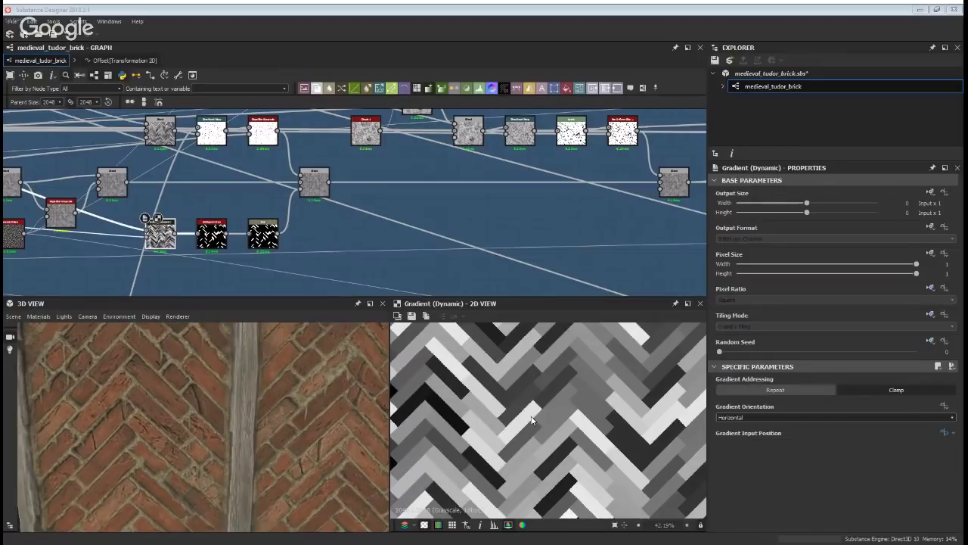
double_click(212, 235)
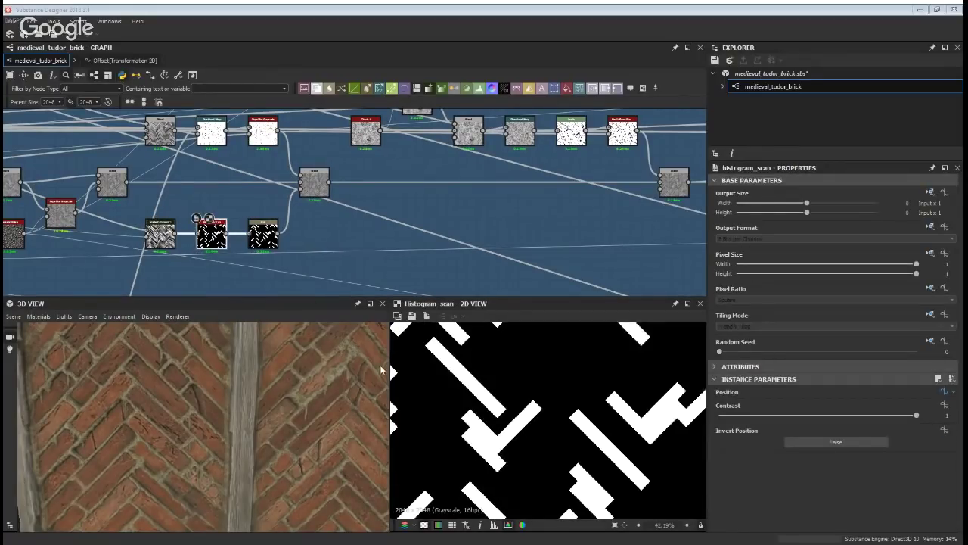
key("f")
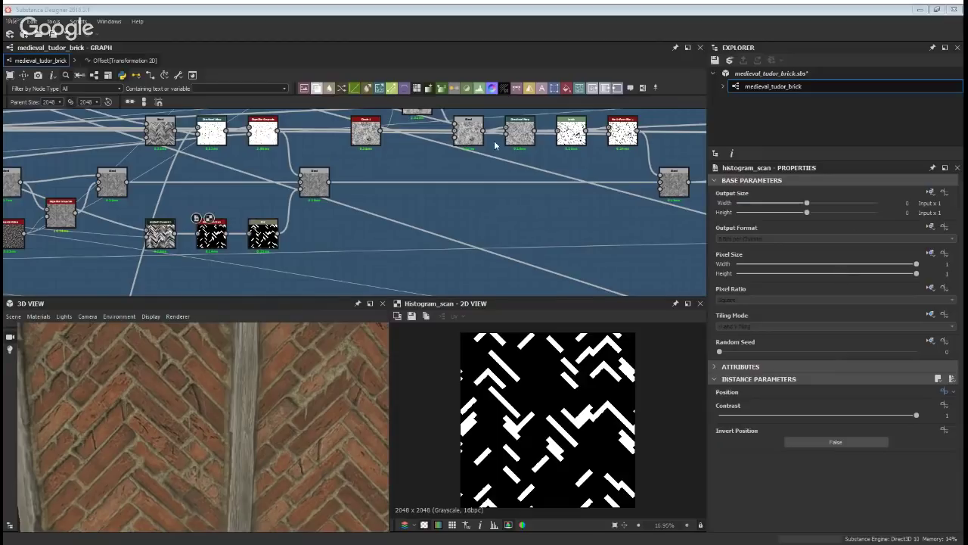
Show the medieval_tudor_brick graph's own properties and switch its input parameters to preview
double_click(681, 281)
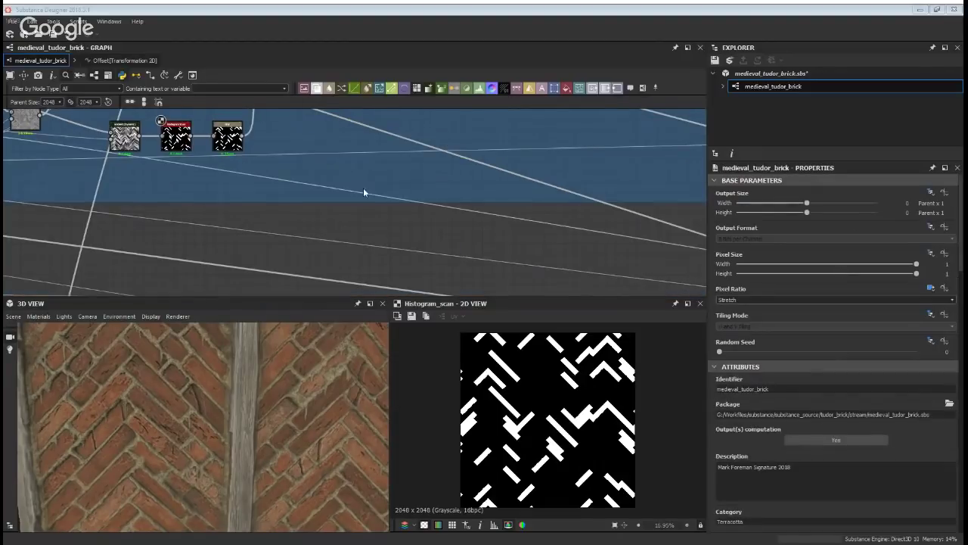
middle_click_drag(363, 188, 419, 311)
scroll(960, 247, "down", 10)
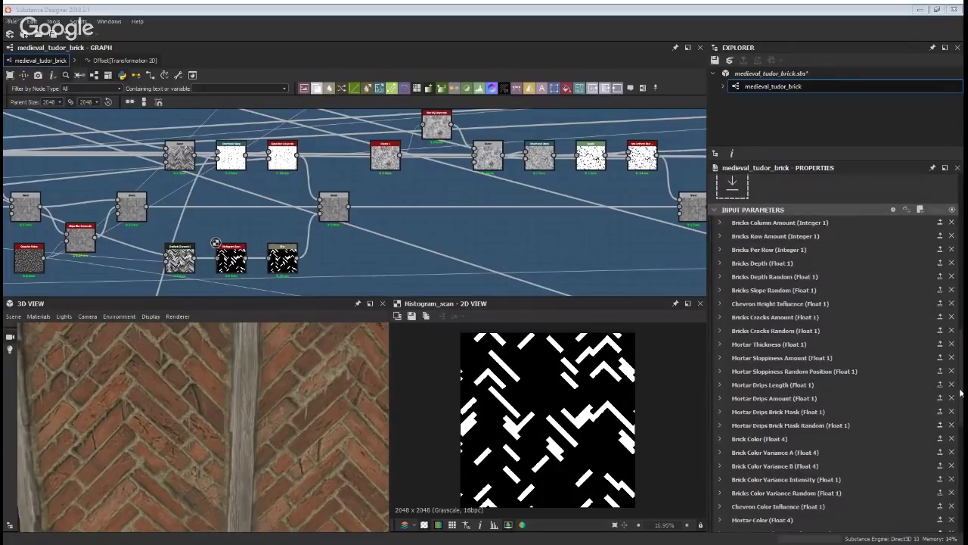
left_click(952, 209)
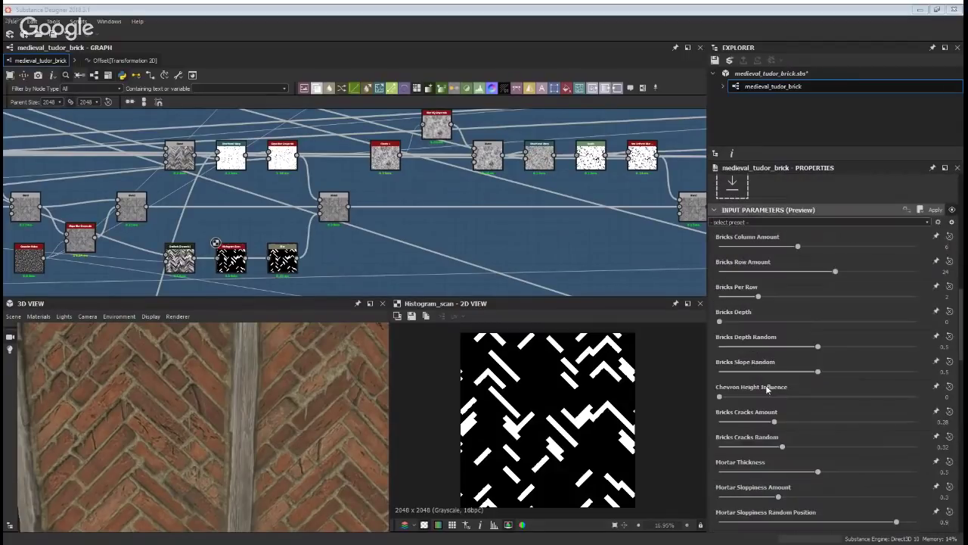
Try Bricks Cracks Amount at 0.56, 1 and 0.26 in the parameter preview, checking the brick wall in 3D
left_click_drag(774, 421, 829, 421)
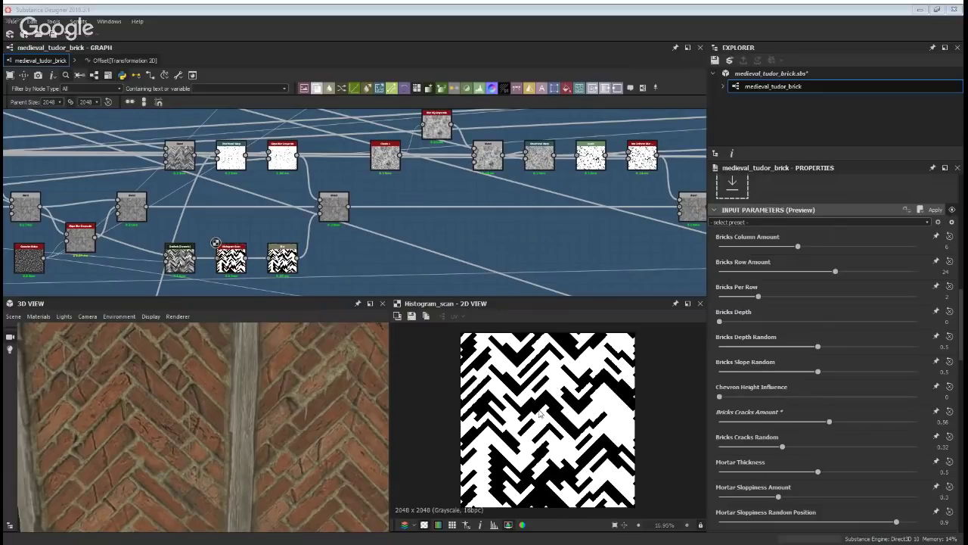
left_click_drag(779, 423, 872, 426)
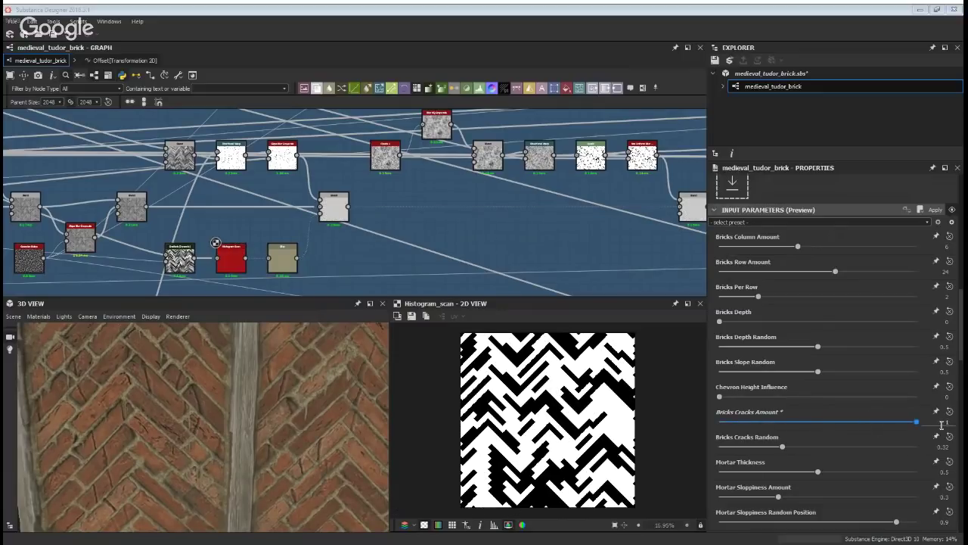
left_click_drag(365, 433, 263, 465)
right_click_drag(263, 465, 301, 414)
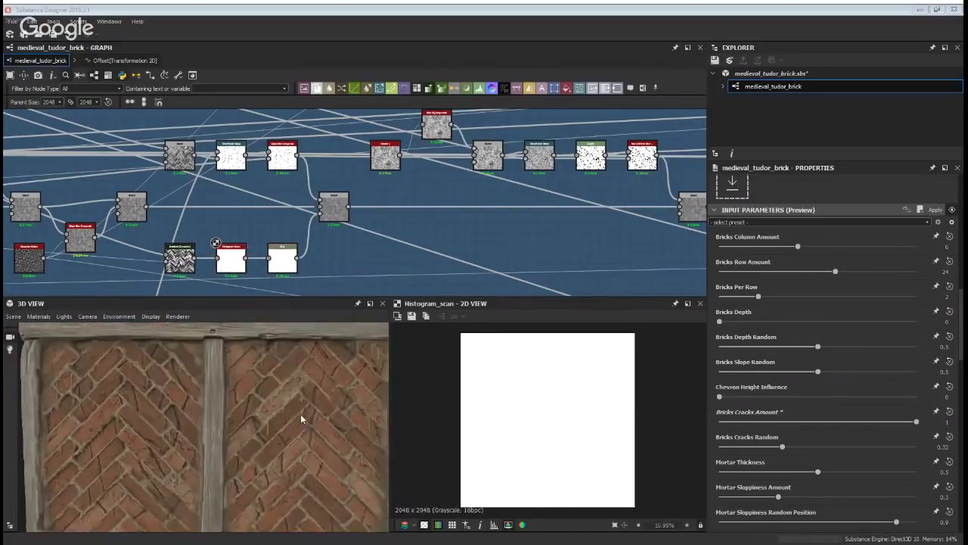
left_click_drag(788, 422, 770, 423)
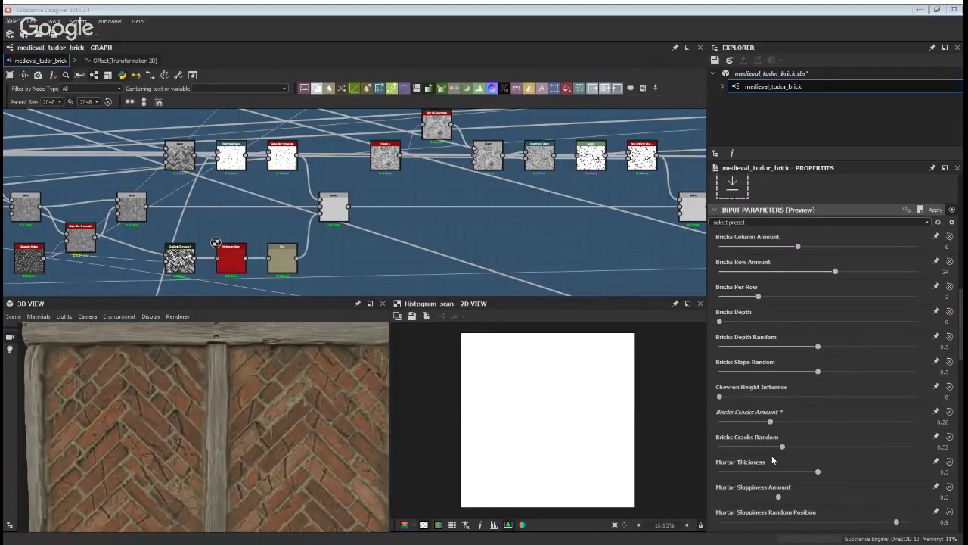
Try Bricks Cracks Random at 0.33 and about 0.72, checking the affected nodes, and end the parameter preview
left_click(785, 446)
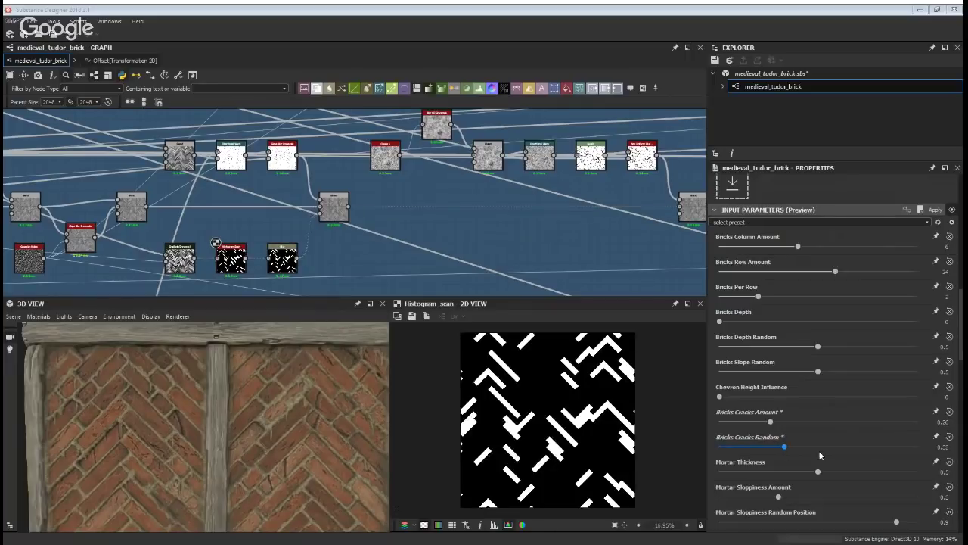
left_click_drag(866, 454, 863, 454)
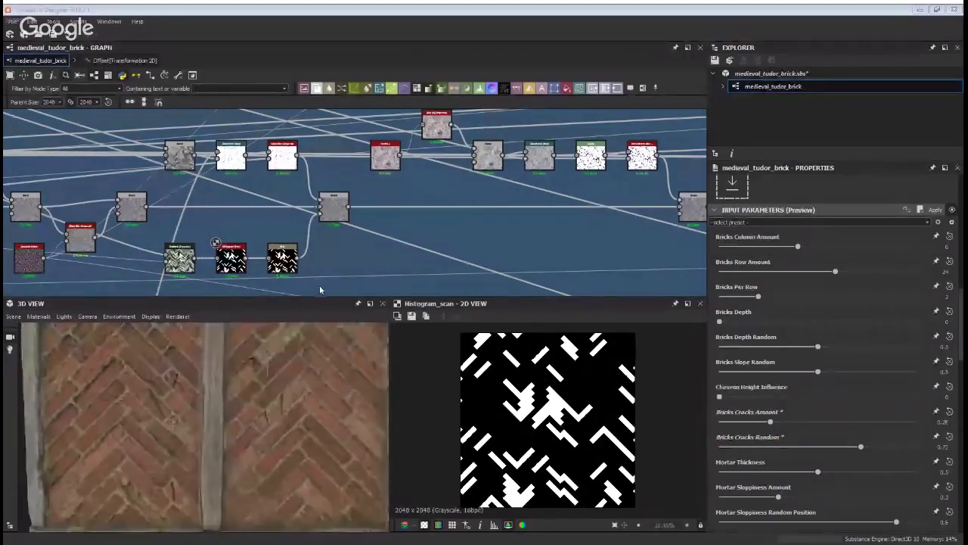
middle_click_drag(321, 290, 316, 223)
scroll(373, 278, "down", 4)
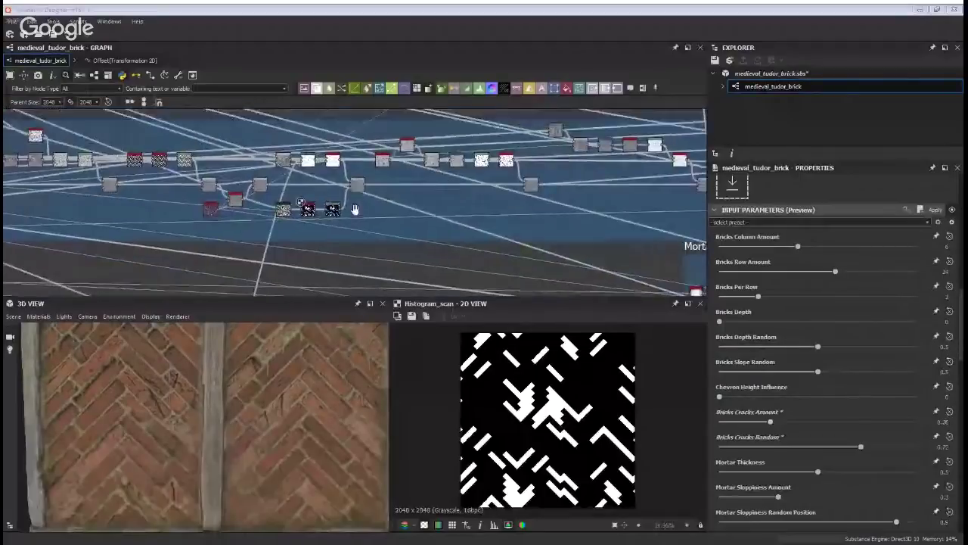
scroll(333, 223, "up", 4)
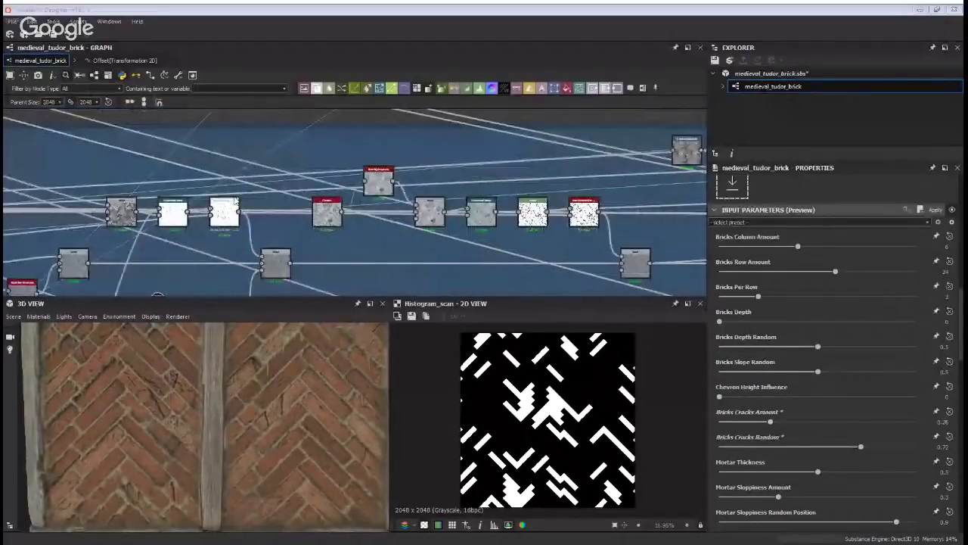
middle_click_drag(449, 175, 318, 122)
scroll(318, 123, "down", 2)
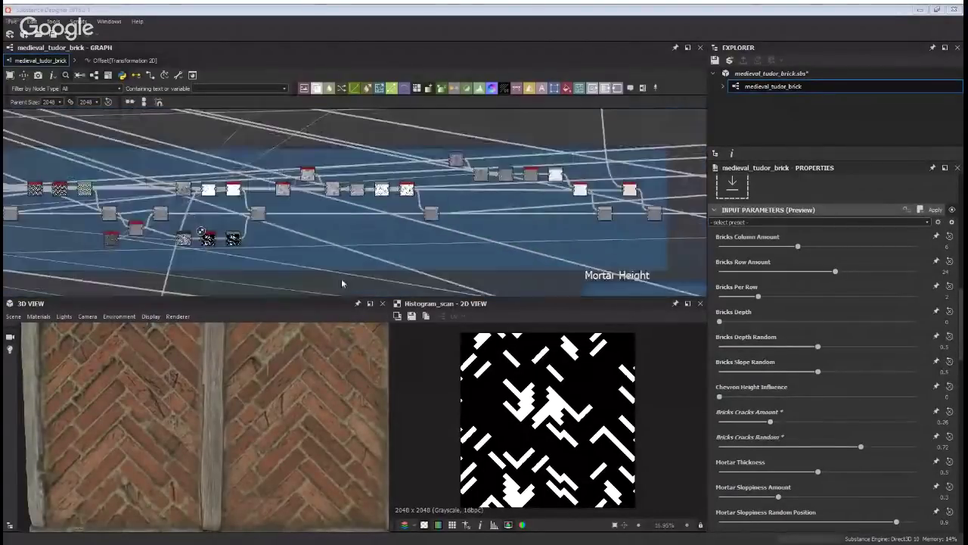
left_click(952, 210)
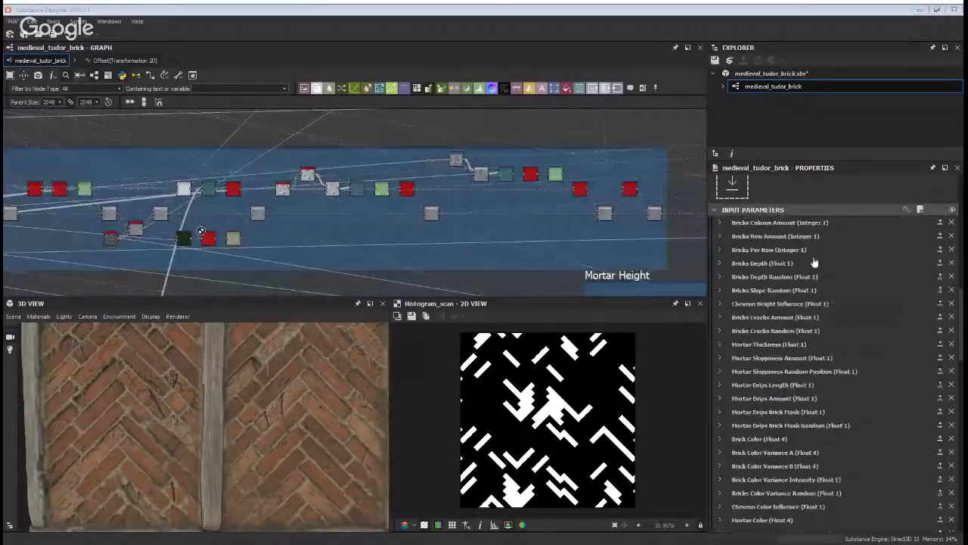
Display the output of the Non Uniform Blur Grayscale node that produces the black-and-white brick chipping mask
middle_click_drag(371, 150, 346, 184)
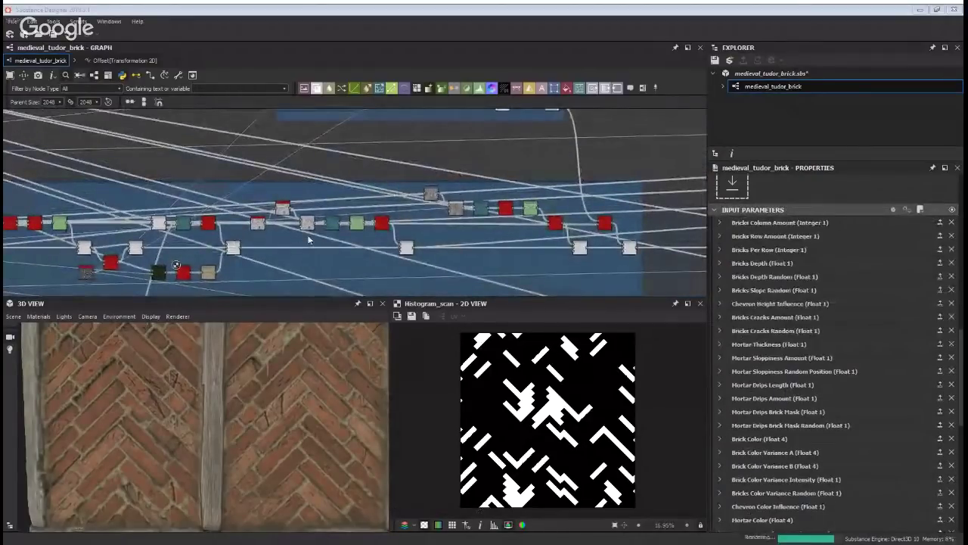
scroll(285, 225, "up", 3)
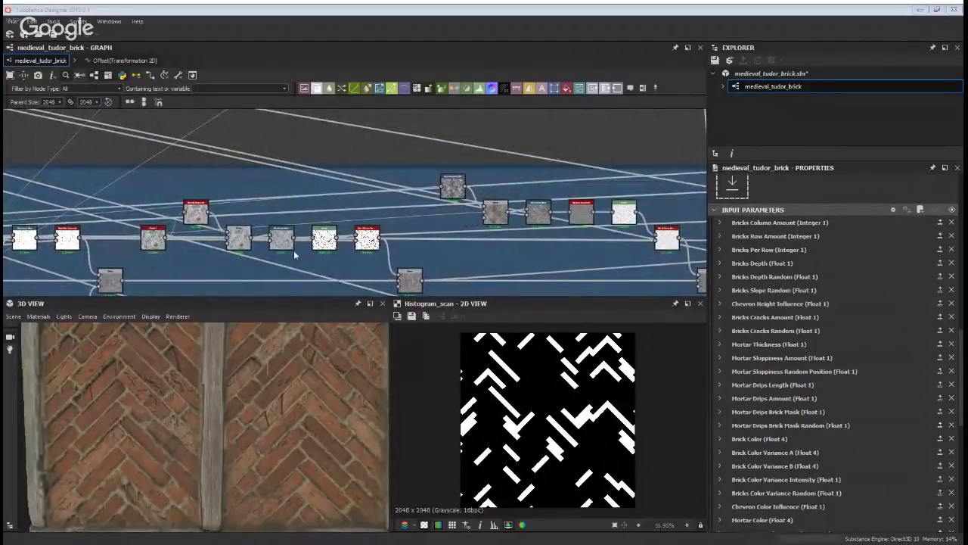
double_click(367, 239)
middle_click_drag(472, 265, 457, 243)
scroll(310, 237, "up", 2)
middle_click_drag(310, 237, 398, 248)
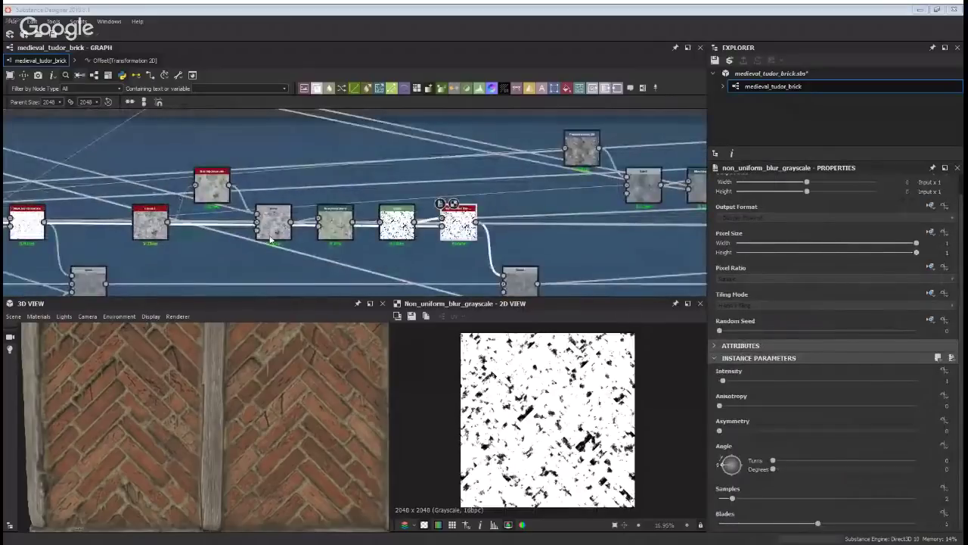
middle_click_drag(496, 244, 488, 231)
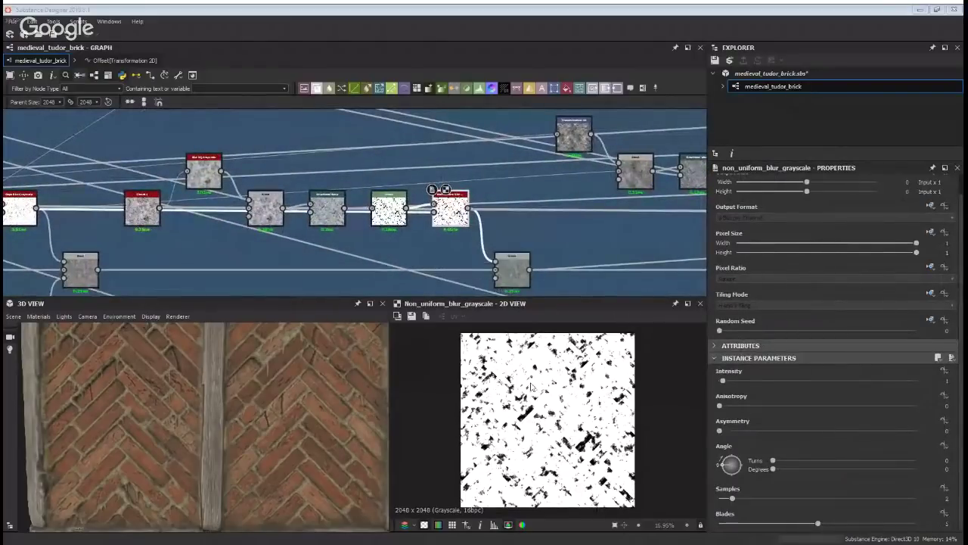
Examine the chipping mask up close and compare it with the brick damage on the 3D wall
scroll(526, 416, "up", 5)
middle_click_drag(578, 377, 540, 404)
scroll(540, 404, "up", 1)
scroll(306, 401, "up", 2)
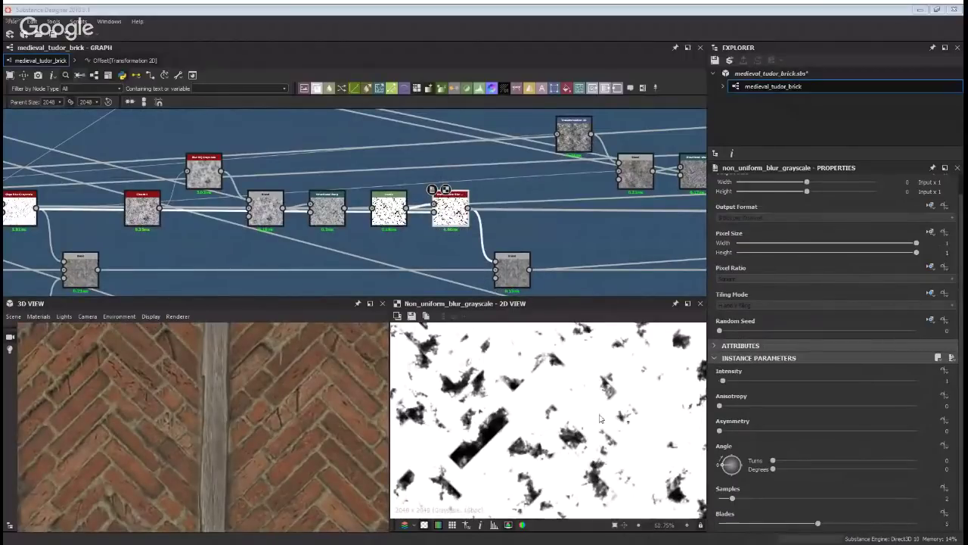
middle_click_drag(246, 401, 347, 353)
left_click_drag(347, 358, 371, 356)
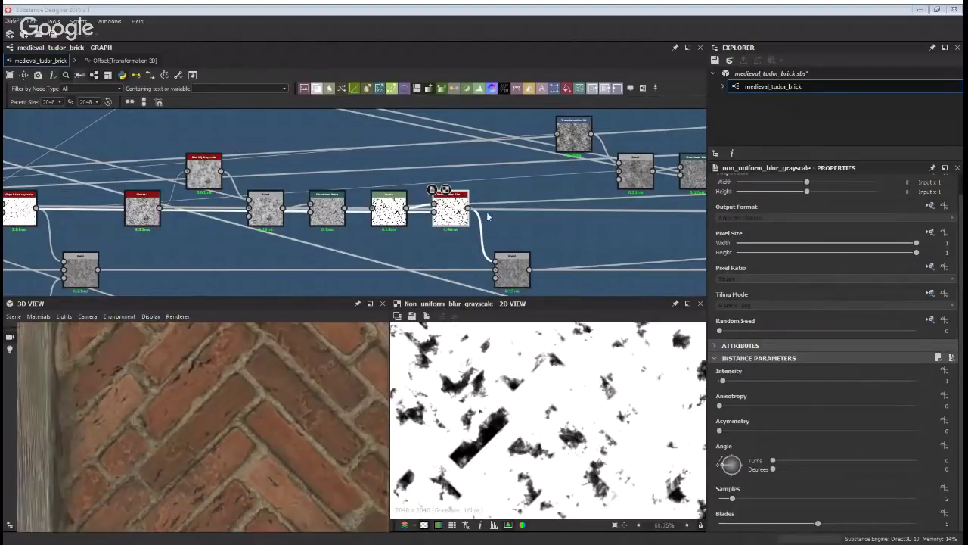
Display the Non Uniform Blur Grayscale fed by the fine-noise Levels branch and compare it with the 3D bricks
middle_click_drag(501, 188, 260, 242)
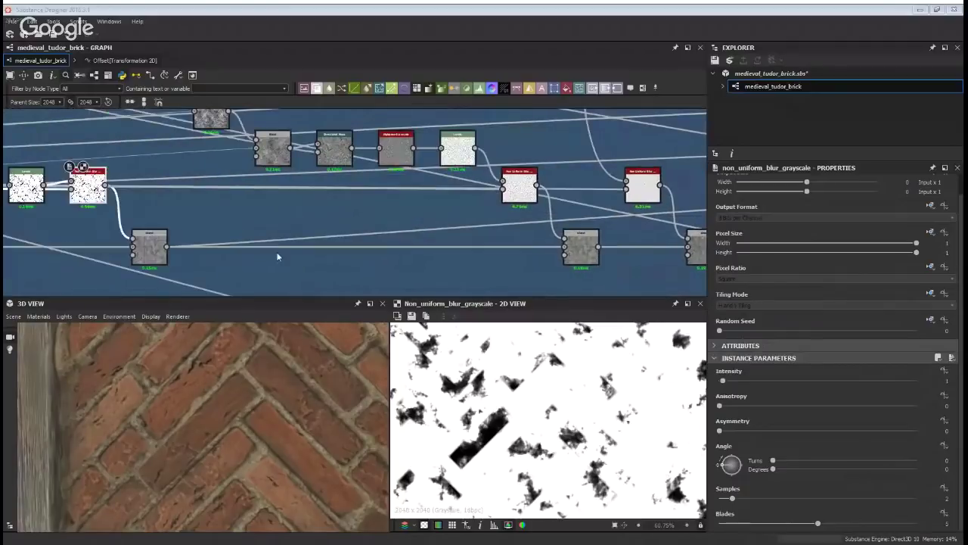
double_click(526, 189)
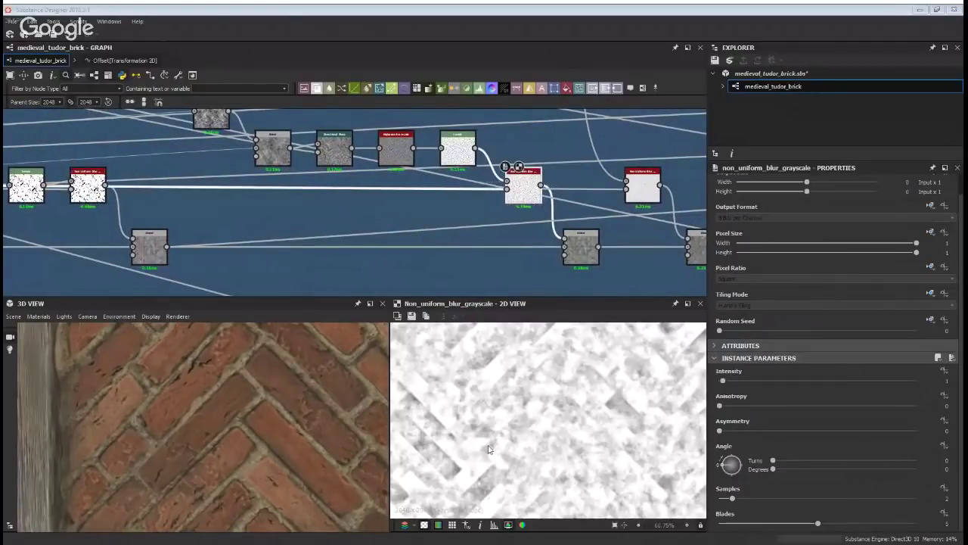
middle_click_drag(541, 230, 426, 225)
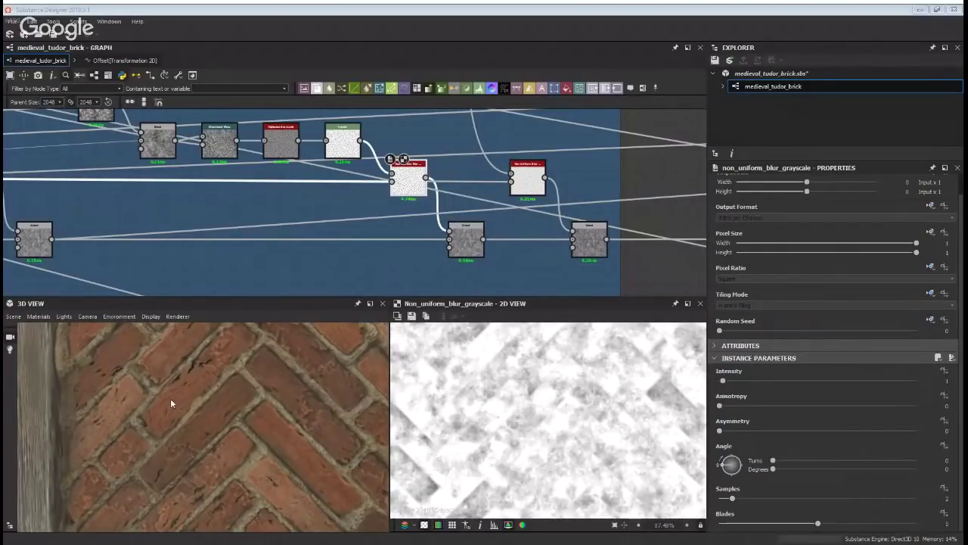
left_click_drag(229, 355, 272, 367)
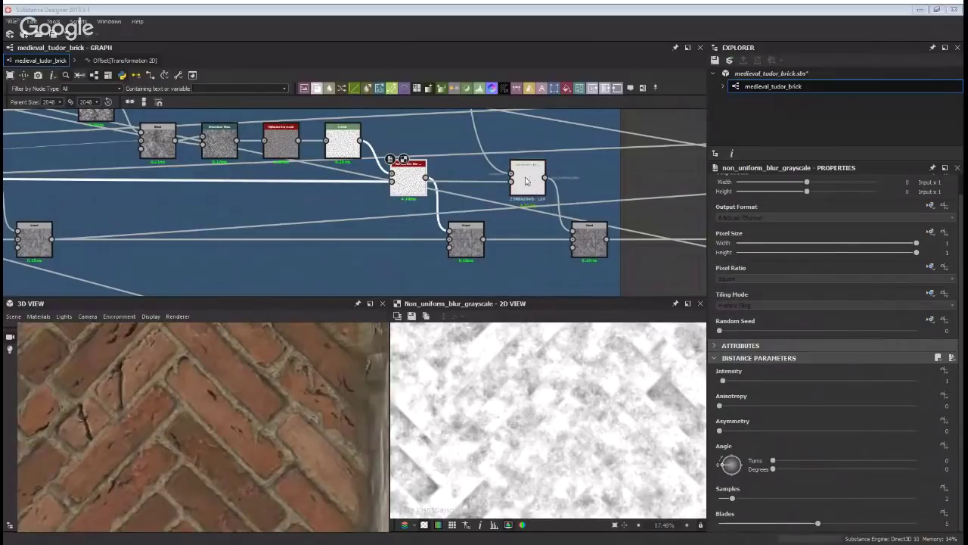
Display the last Non Uniform Blur Grayscale of the brick chain and trace its source to the Brick Surface Texture frame
double_click(524, 183)
middle_click_drag(356, 117, 363, 275)
scroll(363, 144, "down", 3)
middle_click_drag(277, 111, 410, 292)
middle_click_drag(190, 242, 198, 211)
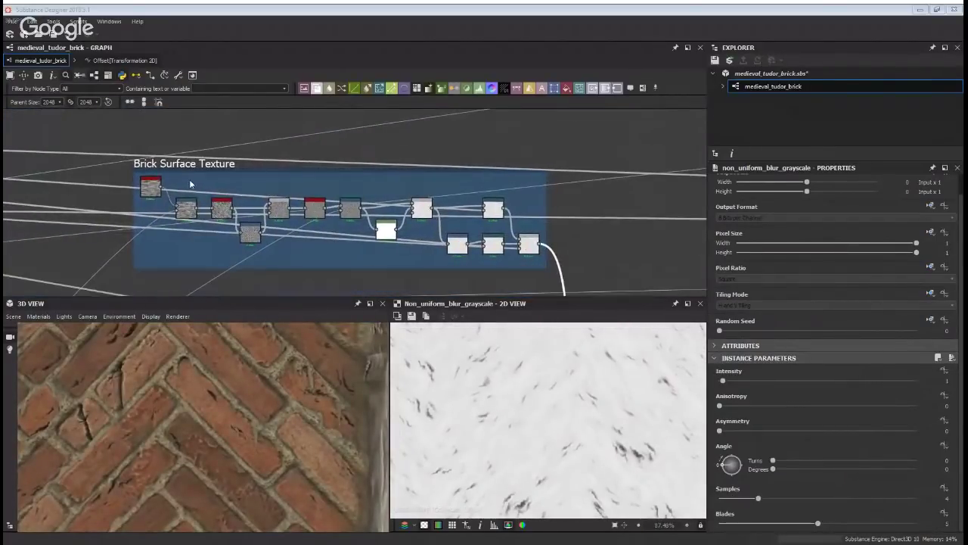
scroll(267, 236, "up", 2)
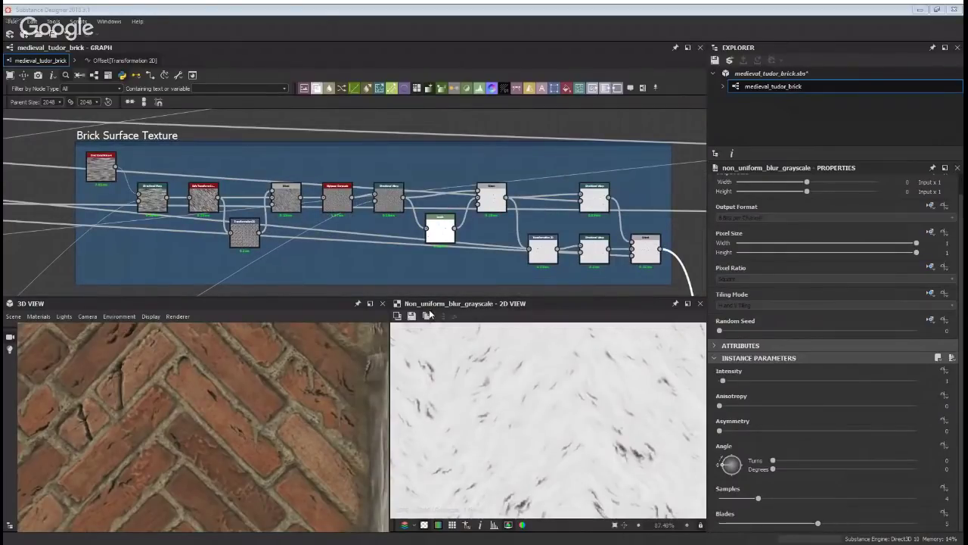
scroll(528, 415, "up", 1)
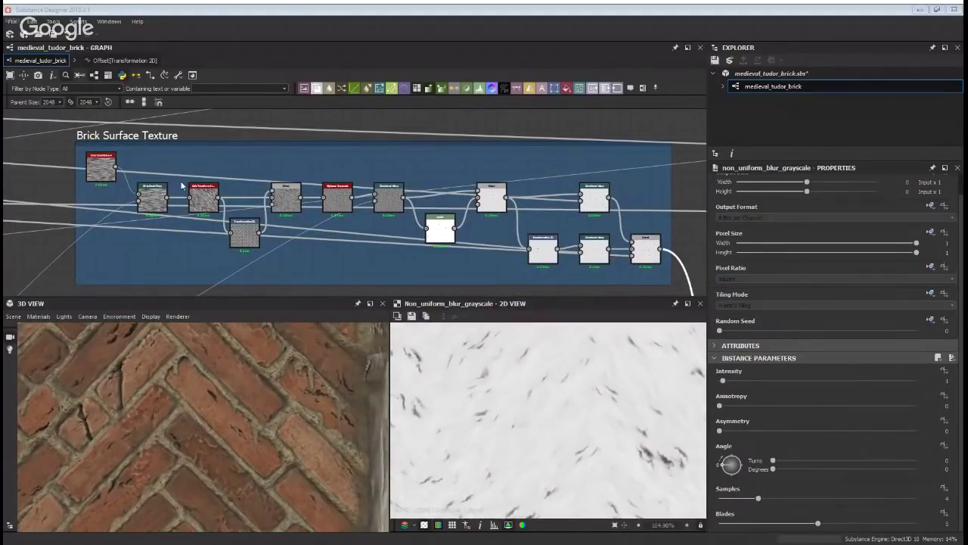
Inspect the Brick Surface Texture's first Directional Warp, Safe Transform Grayscale and second Directional Warp nodes
double_click(159, 200)
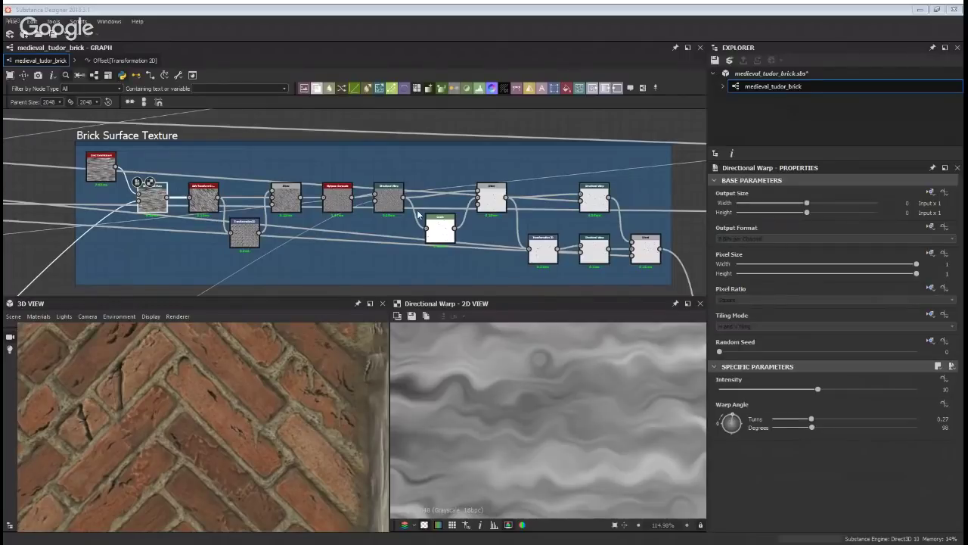
left_click(199, 202)
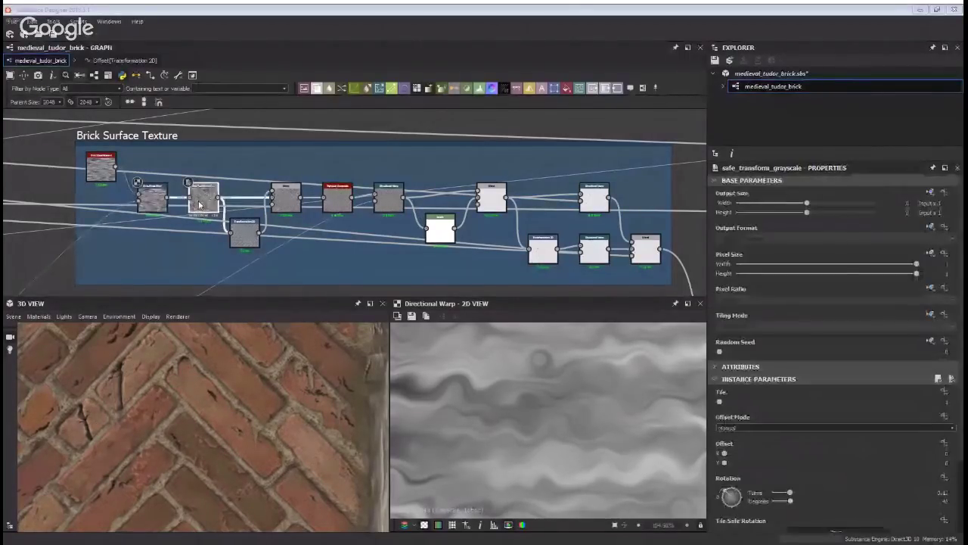
left_click(388, 199)
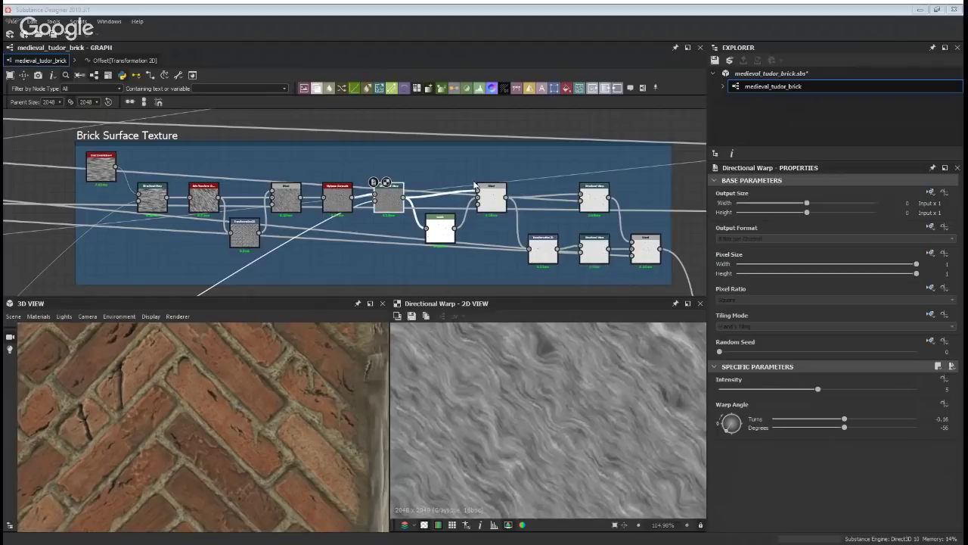
Inspect the Brick Surface Texture's final Blend and display the Multiply Blend that ends the brick height chain
double_click(645, 241)
middle_click_drag(643, 236, 366, 94)
middle_click_drag(499, 282, 398, 124)
left_click(433, 190)
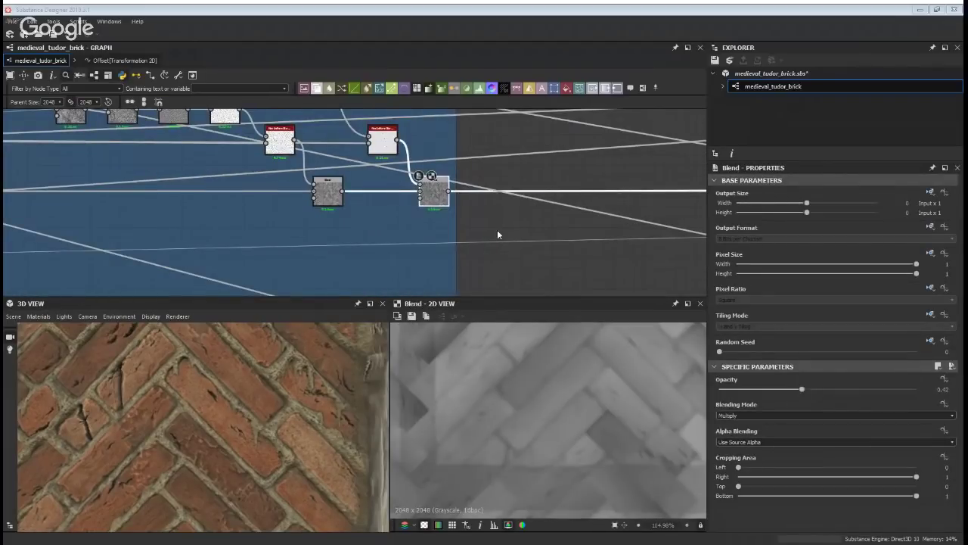
Check the whole brick wall in 3D and examine the node layout of the Mortar Height frame
scroll(498, 235, "down", 6)
middle_click_drag(317, 292, 338, 265)
middle_click_drag(149, 250, 393, 218)
scroll(288, 219, "up", 4)
middle_click_drag(371, 167, 372, 254)
scroll(319, 336, "down", 3)
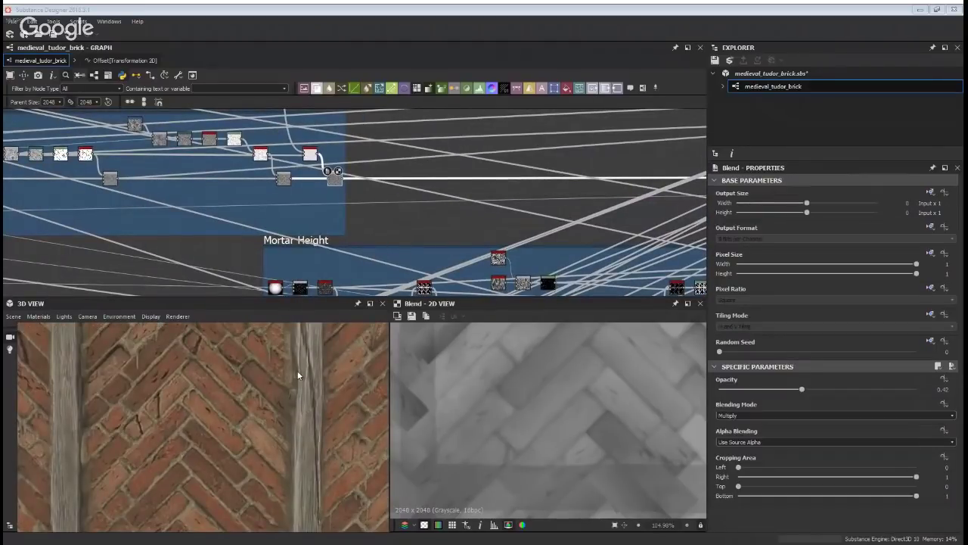
middle_click_drag(306, 239, 335, 157)
middle_click_drag(509, 215, 287, 173)
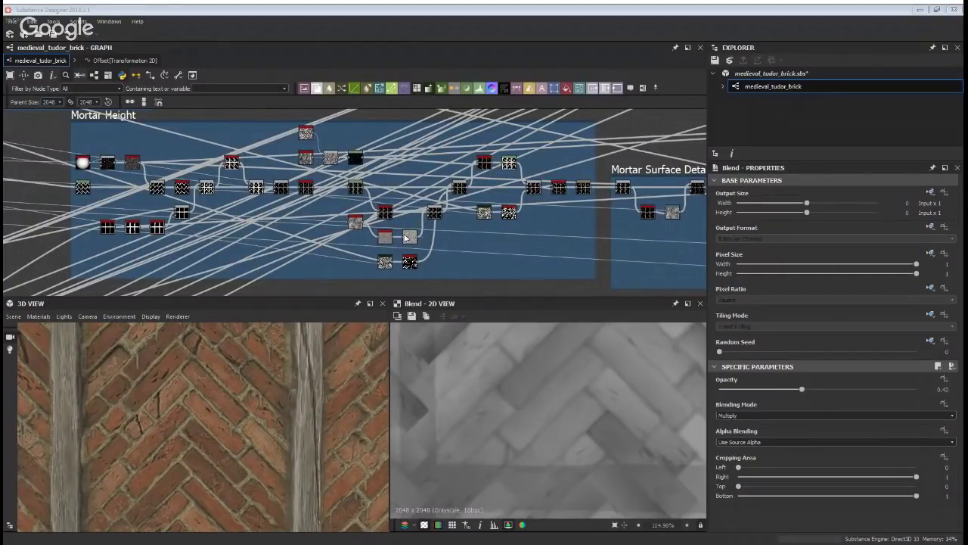
middle_click_drag(83, 188, 169, 238)
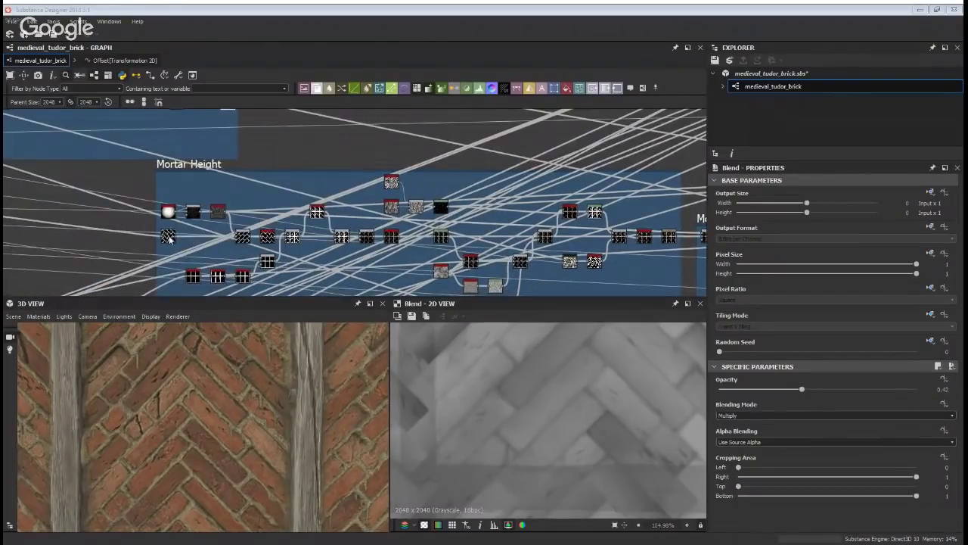
Trace the Mortar Height frame's brick pattern input back to its source and display the Auto Levels node's output
left_click(169, 238)
middle_click_drag(112, 195, 454, 235)
middle_click_drag(78, 211, 290, 242)
scroll(232, 231, "up", 3)
double_click(243, 224)
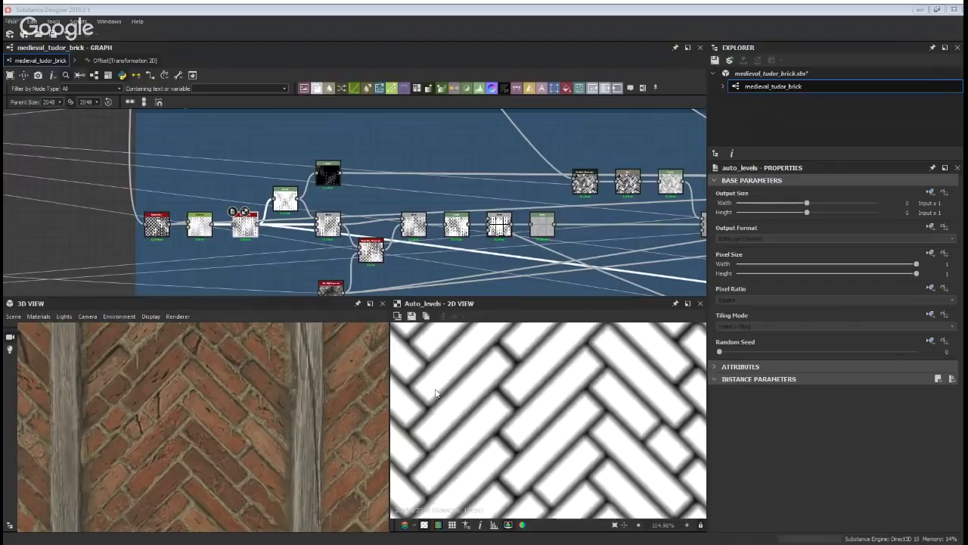
Follow the brick pattern link back into the Mortar Height frame and display its Levels node
middle_click_drag(488, 212, 56, 114)
middle_click_drag(666, 273, 126, 171)
scroll(454, 212, "down", 3)
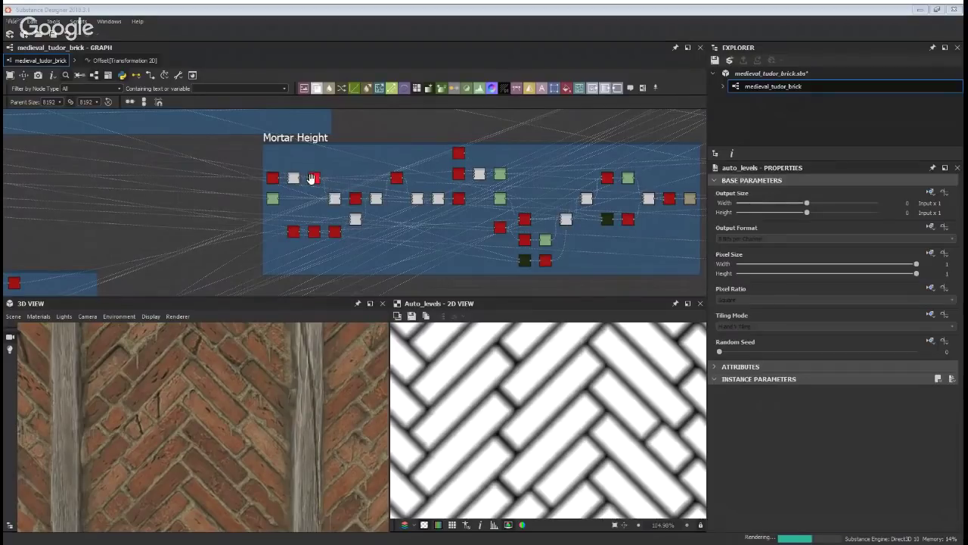
middle_click_drag(297, 179, 276, 198)
left_click(254, 218)
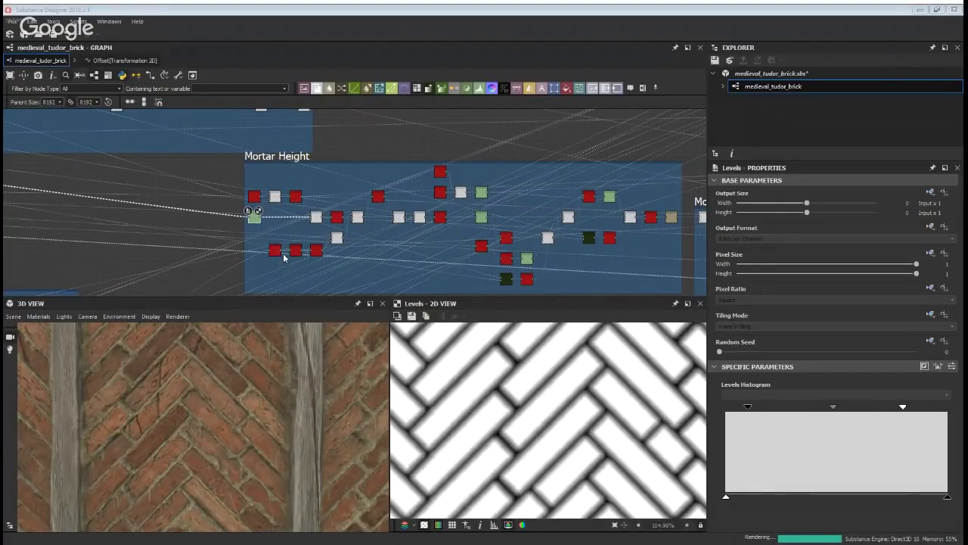
Set the graph's parent size to 2048 and recheck the Mortar Height frame's Levels node
left_click(58, 103)
left_click(54, 139)
scroll(58, 103, "up", 1)
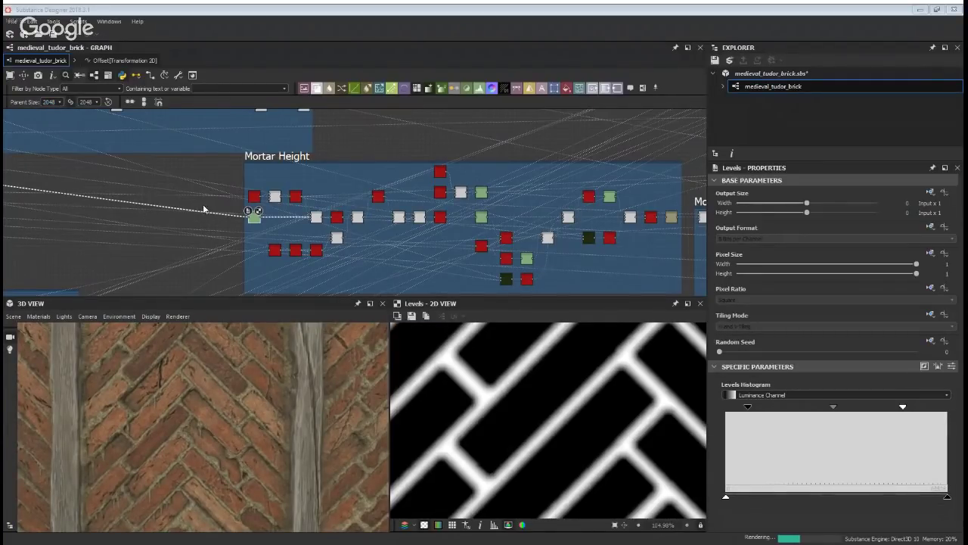
left_click(254, 219)
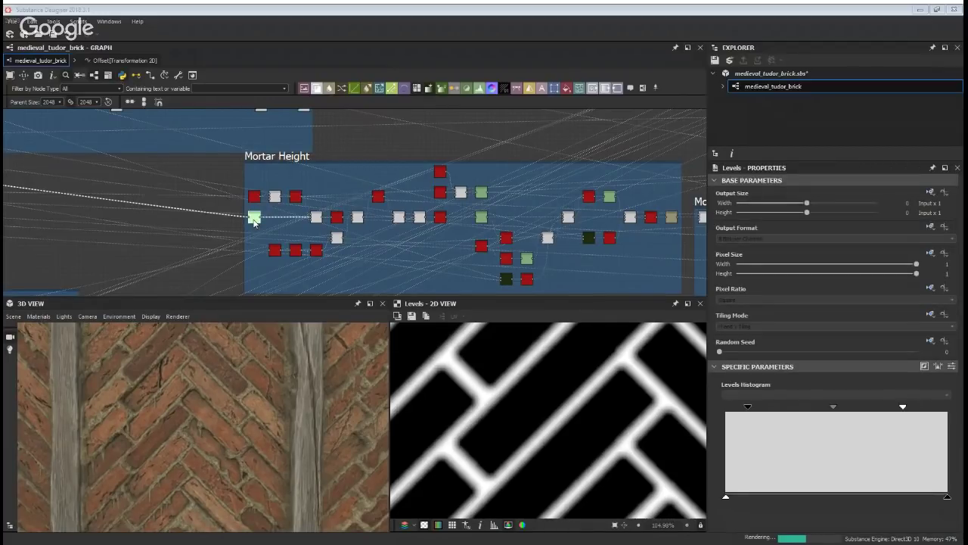
Display the Blur node that ends the Mortar Height frame and examine the chain around it
left_click(670, 218)
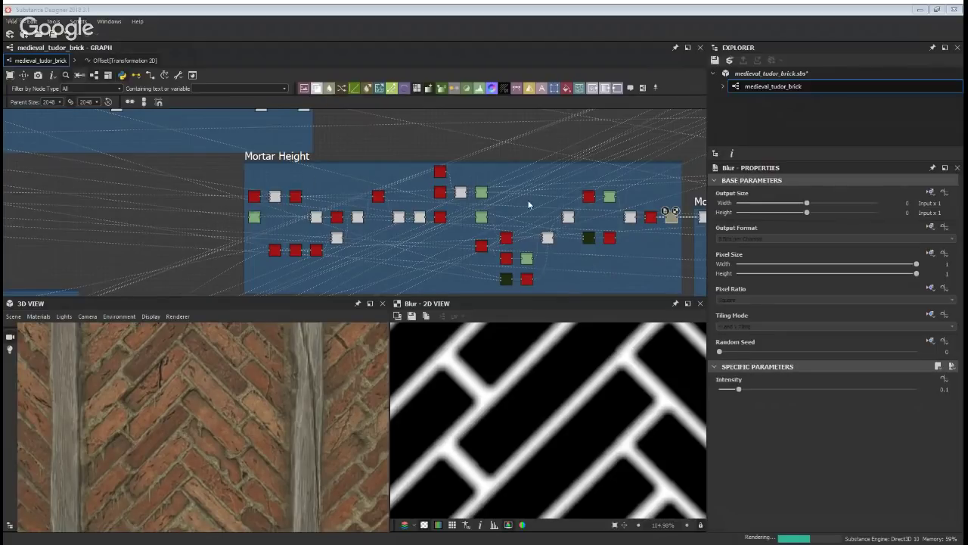
scroll(522, 215, "down", 2)
middle_click_drag(611, 184, 303, 221)
scroll(333, 218, "down", 3)
middle_click_drag(561, 208, 247, 208)
middle_click_drag(308, 212, 569, 202)
scroll(245, 205, "up", 3)
scroll(123, 253, "up", 3)
middle_click_drag(171, 249, 489, 234)
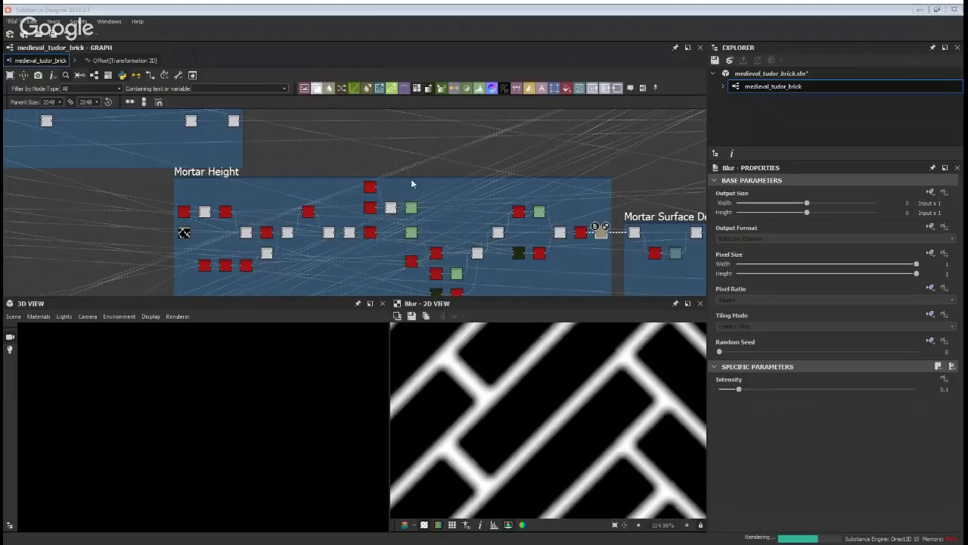
Survey the graph layout from the Bricks Shape and Bricks Height frames across to Mortar Height, Timber Beams and Roughness
scroll(411, 179, "down", 3)
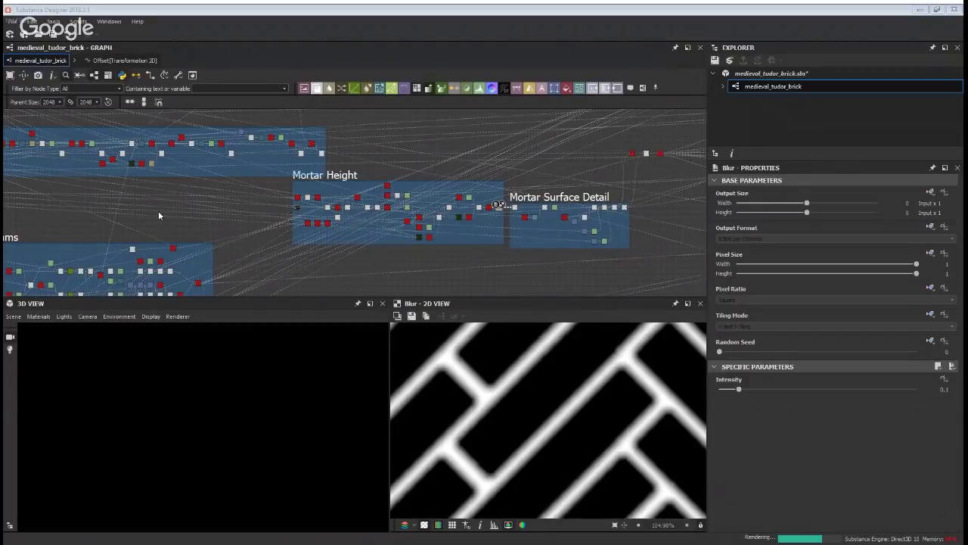
middle_click_drag(158, 211, 534, 323)
middle_click_drag(160, 180, 183, 190)
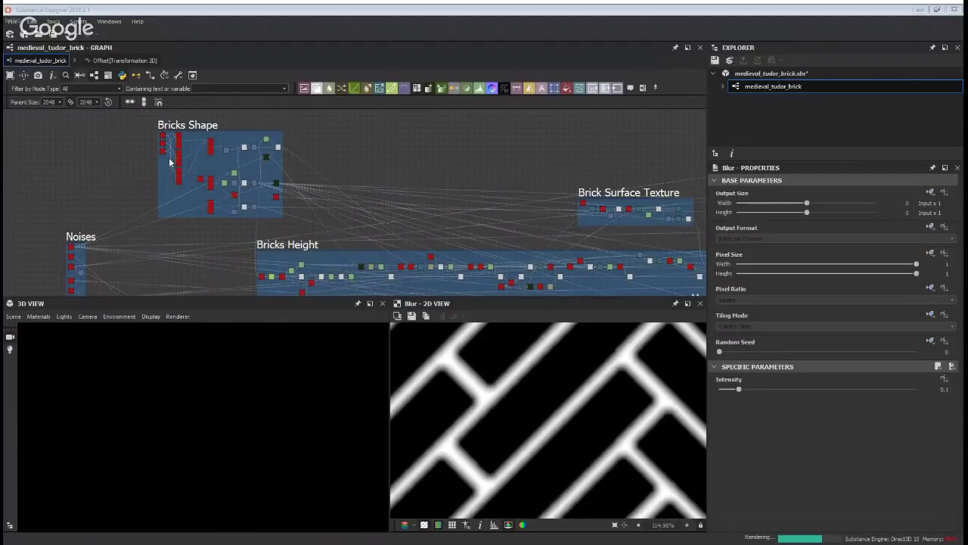
middle_click_drag(424, 230, 291, 172)
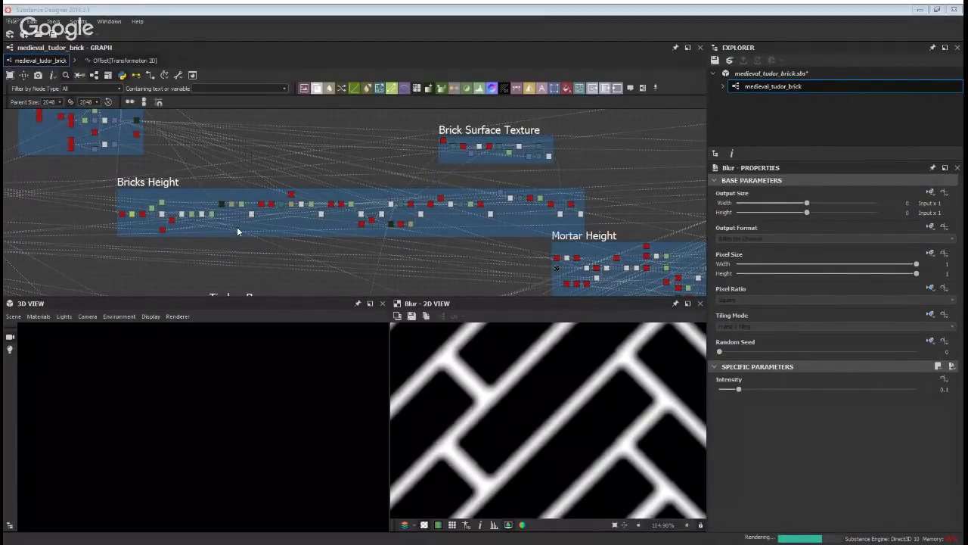
middle_click_drag(254, 173, 162, 183)
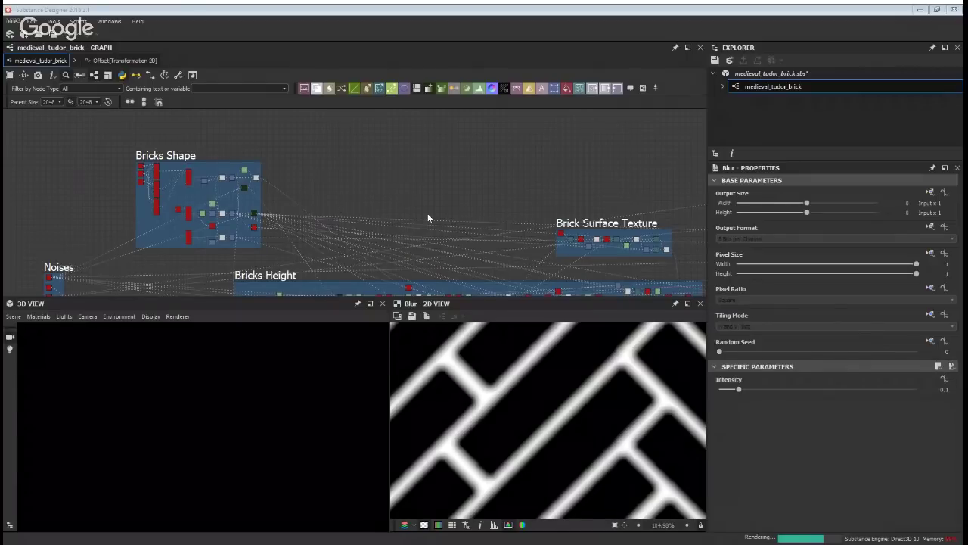
middle_click_drag(429, 215, 366, 191)
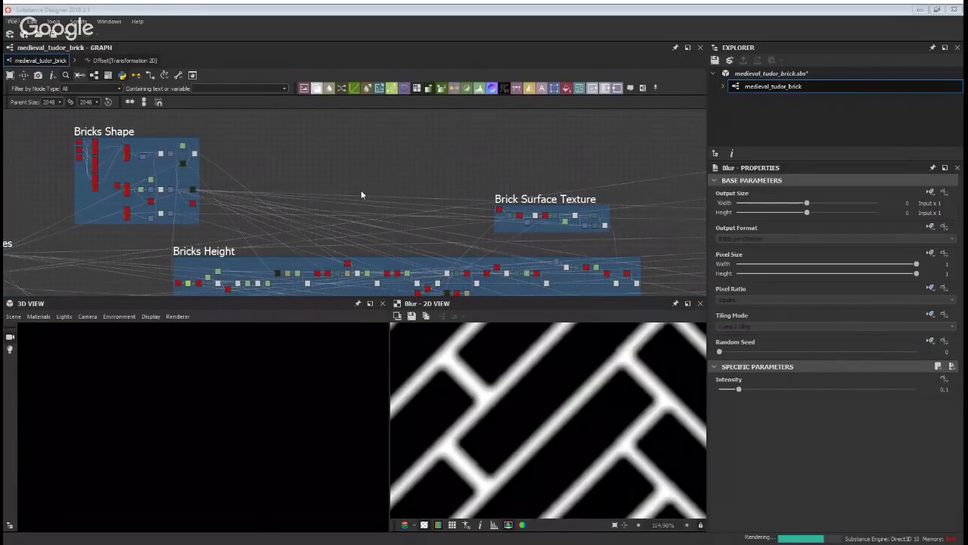
middle_click_drag(536, 237, 450, 212)
scroll(450, 212, "down", 1)
middle_click_drag(361, 277, 344, 222)
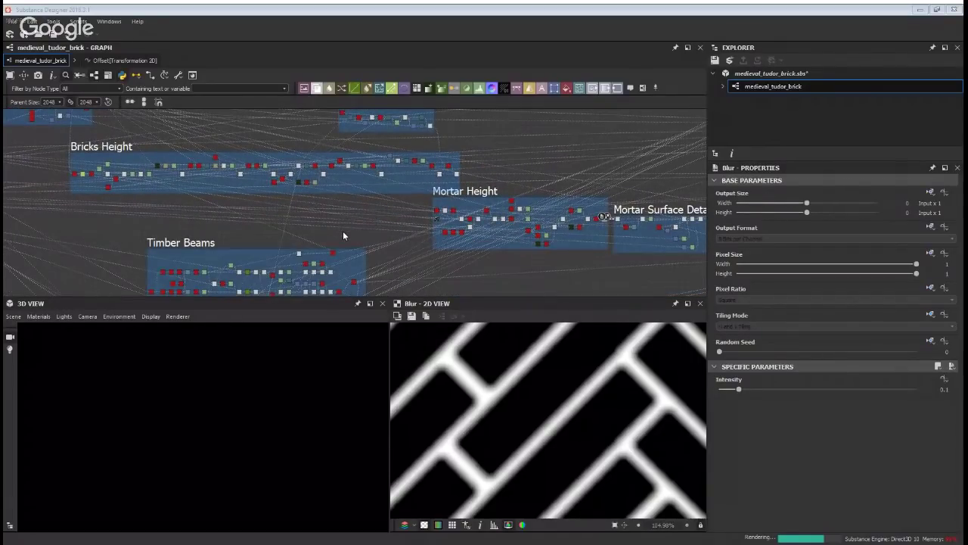
scroll(345, 232, "down", 2)
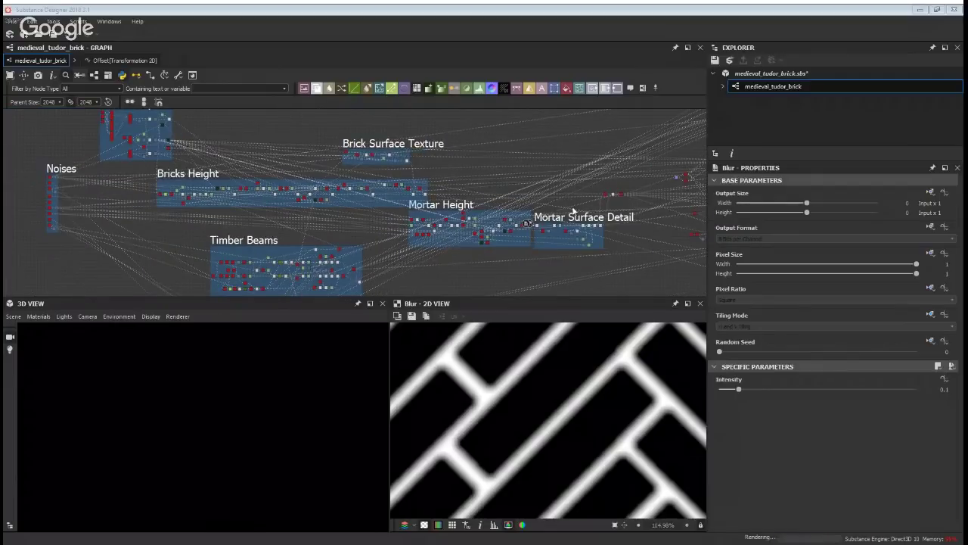
scroll(552, 218, "up", 1)
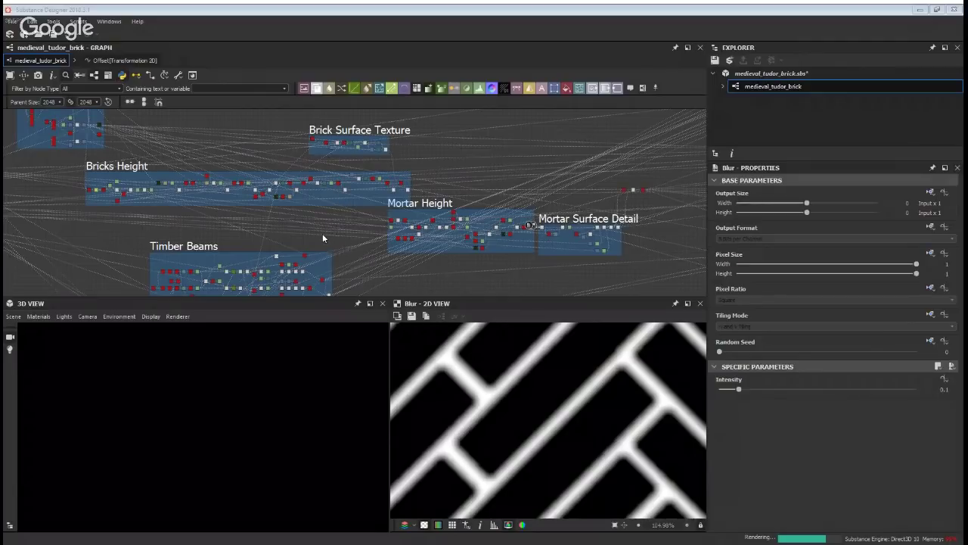
middle_click_drag(502, 279, 478, 270)
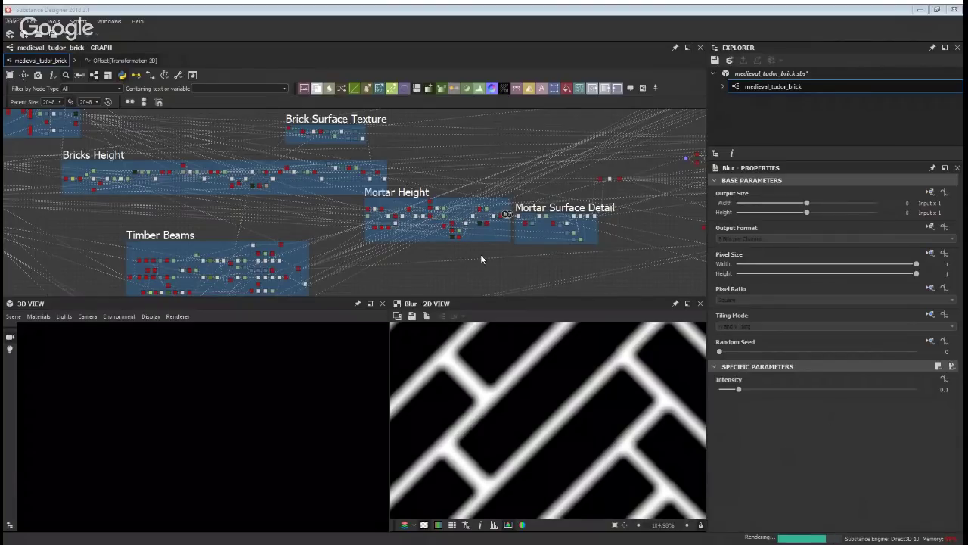
middle_click_drag(556, 194, 527, 207)
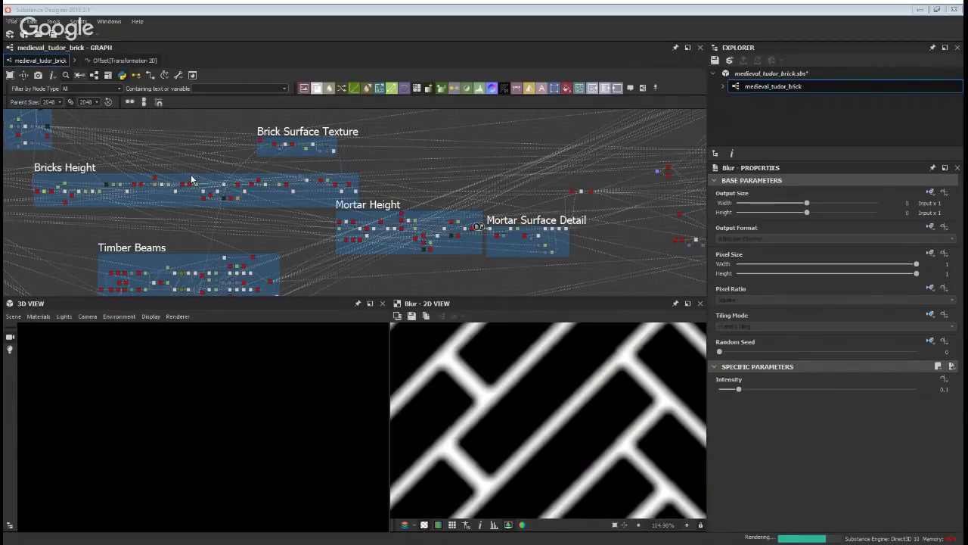
scroll(192, 169, "down", 2)
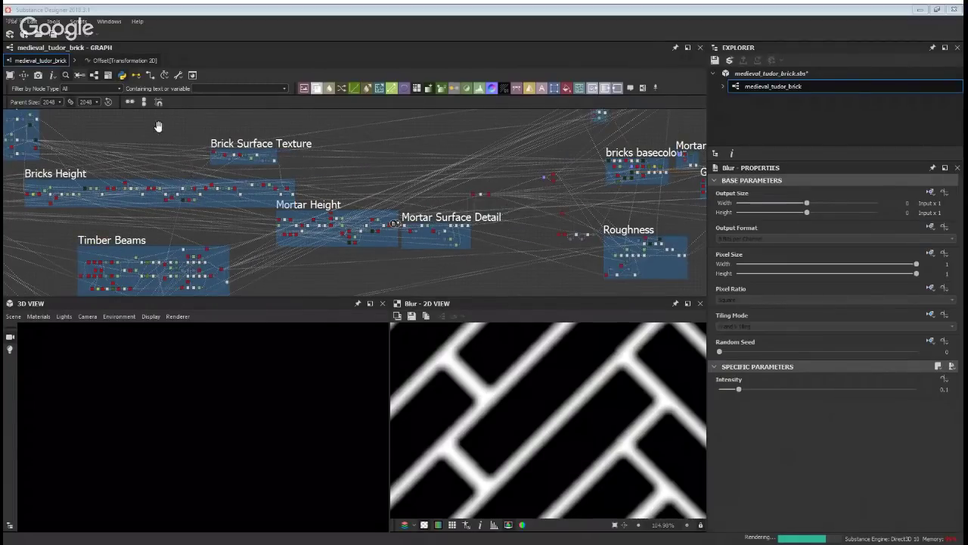
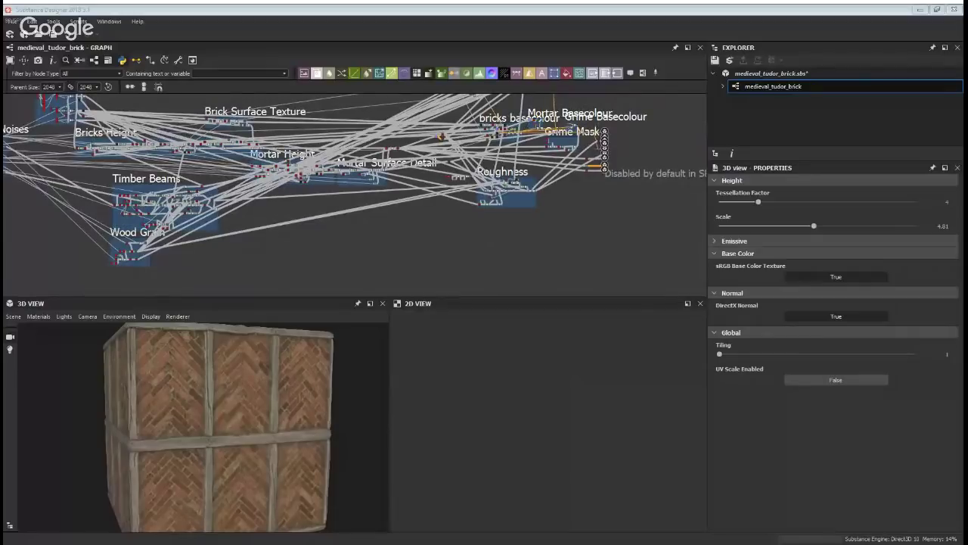
Return to the Bricks Height frame and display the Subtract Blend that removes the beam grid from the brick pattern
scroll(280, 159, "up", 5)
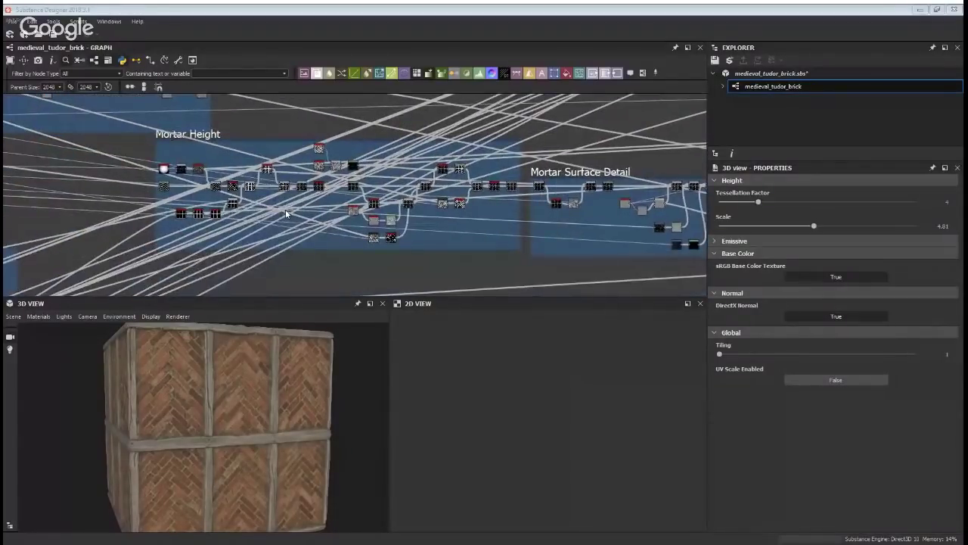
middle_click_drag(140, 164, 475, 278)
middle_click_drag(76, 171, 510, 197)
middle_click_drag(308, 163, 218, 141)
scroll(171, 218, "up", 4)
middle_click_drag(353, 235, 593, 233)
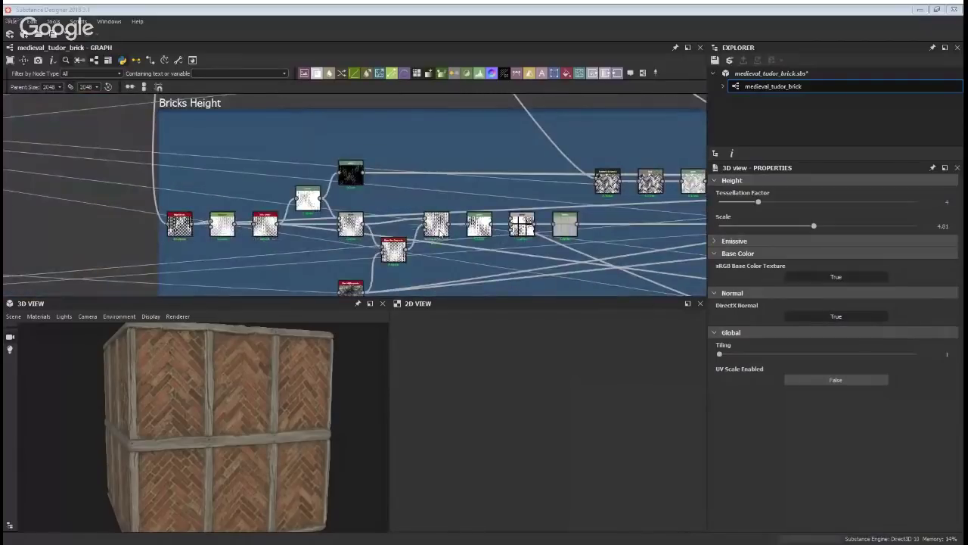
middle_click_drag(441, 233, 203, 199)
left_click(328, 185)
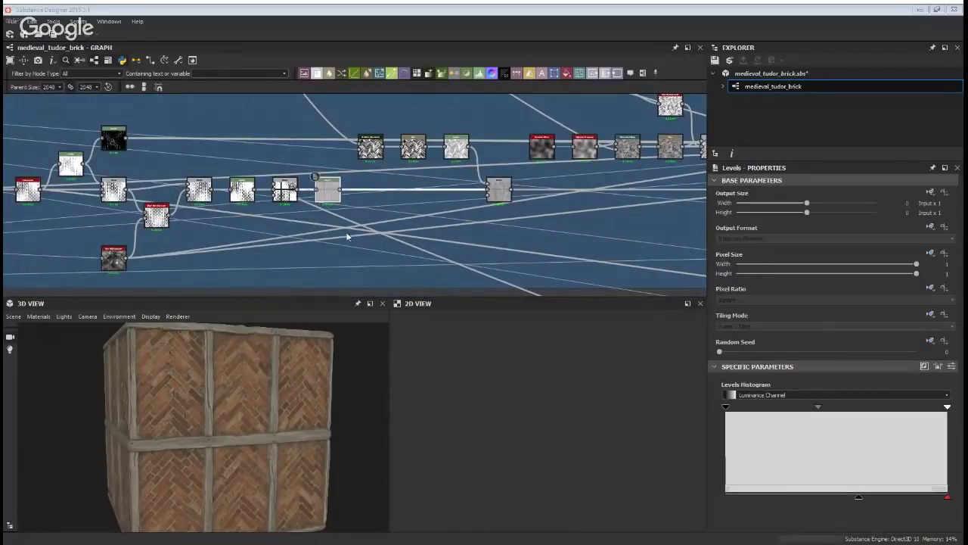
scroll(329, 192, "up", 6)
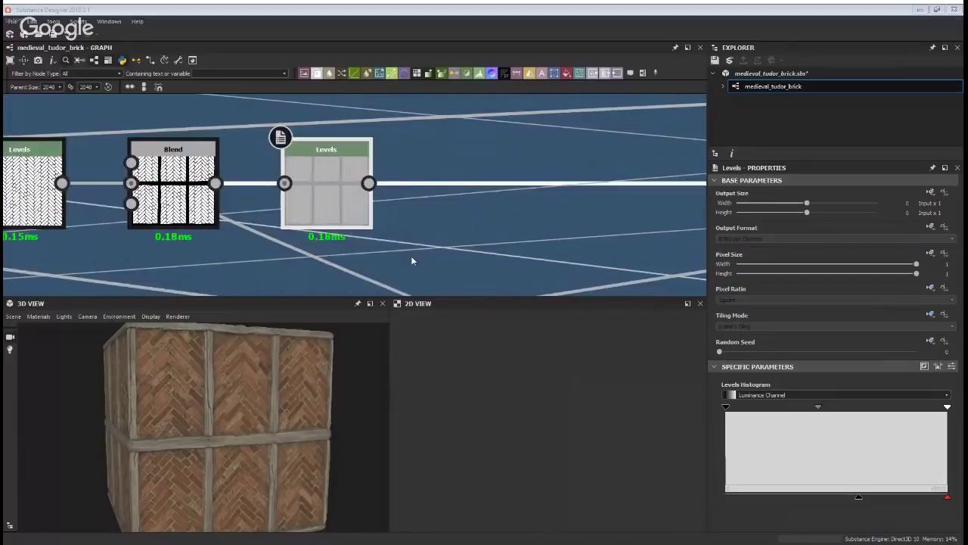
double_click(173, 186)
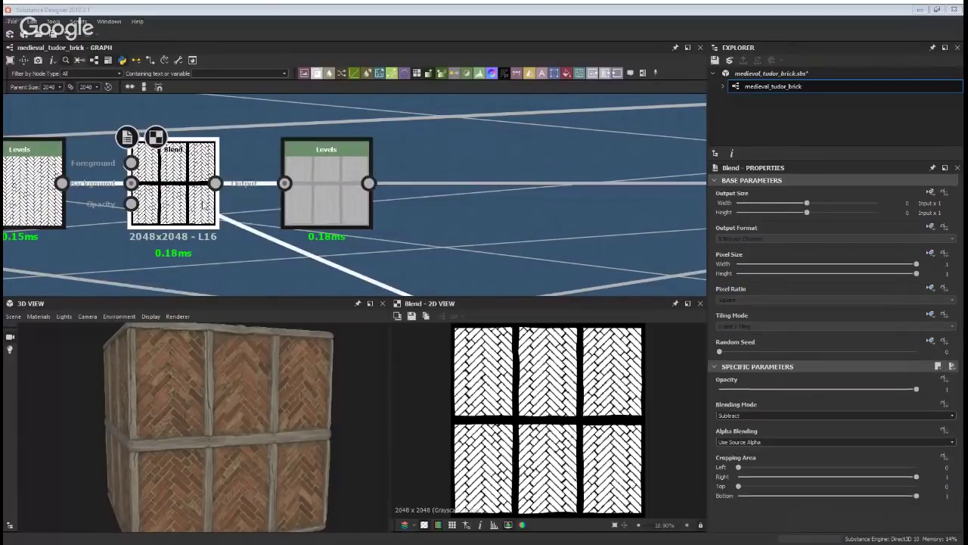
scroll(493, 399, "up", 2)
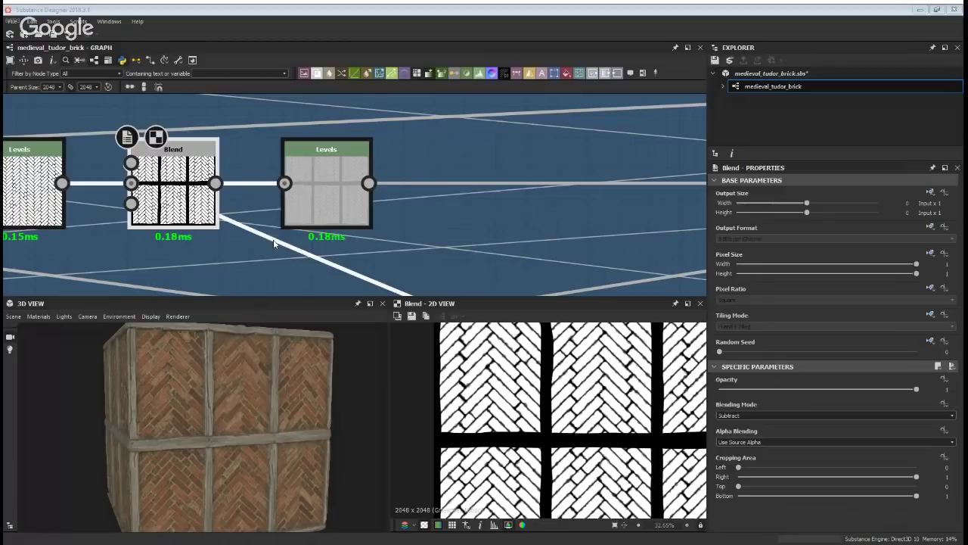
Display the Levels node after the Subtract Blend, followed by the Multiply Blend that adds the per-brick gradients
left_click(310, 183)
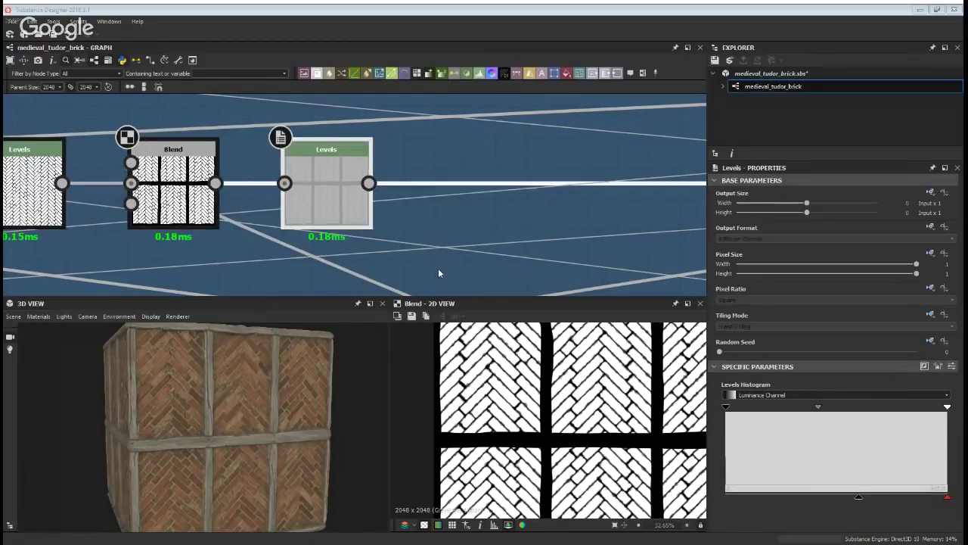
double_click(301, 183)
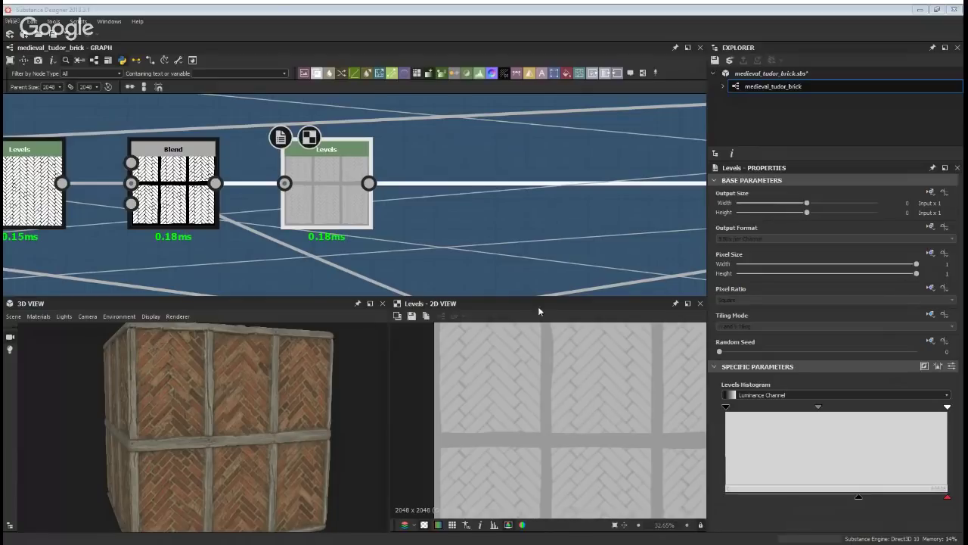
scroll(453, 216, "down", 2)
middle_click_drag(566, 224, 323, 278)
double_click(509, 281)
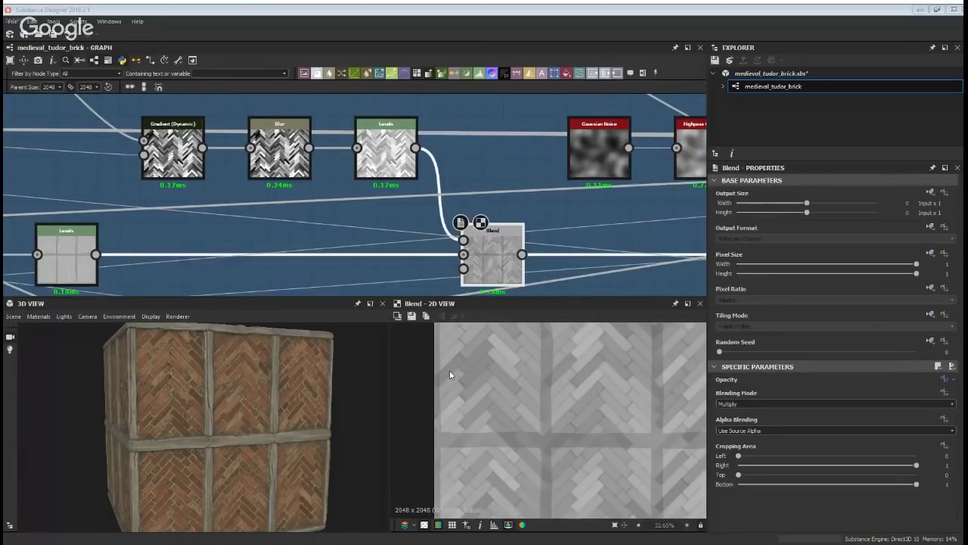
scroll(547, 195, "down", 1)
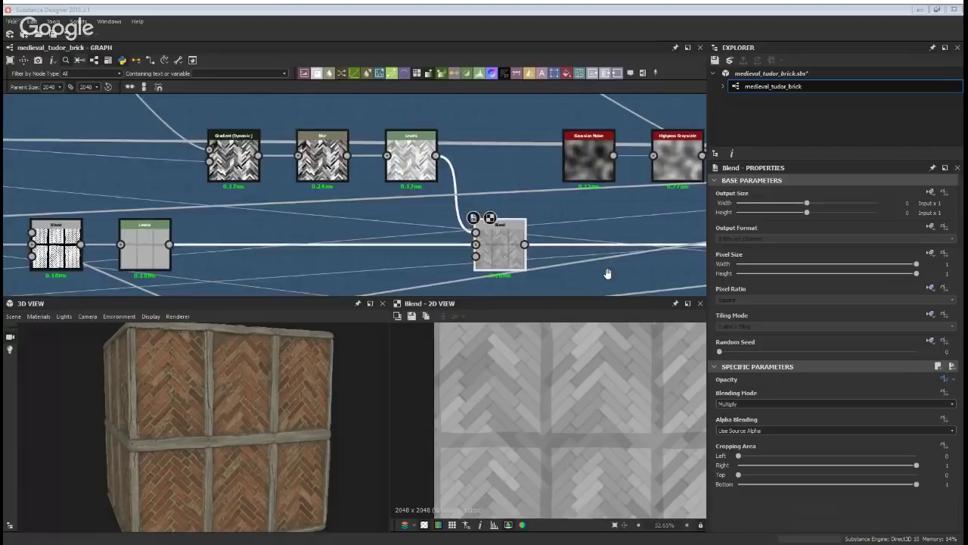
Follow the Bricks Height chain and display its next Multiply Blend nodes up to the one feeding the Slope Blur Grayscale
middle_click_drag(607, 273, 434, 215)
middle_click_drag(584, 215, 190, 202)
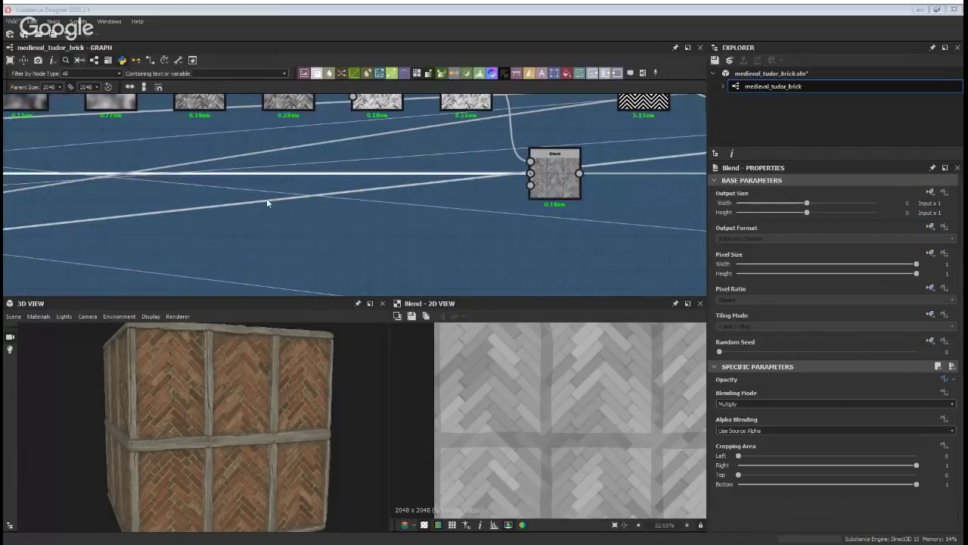
middle_click_drag(281, 179, 575, 264)
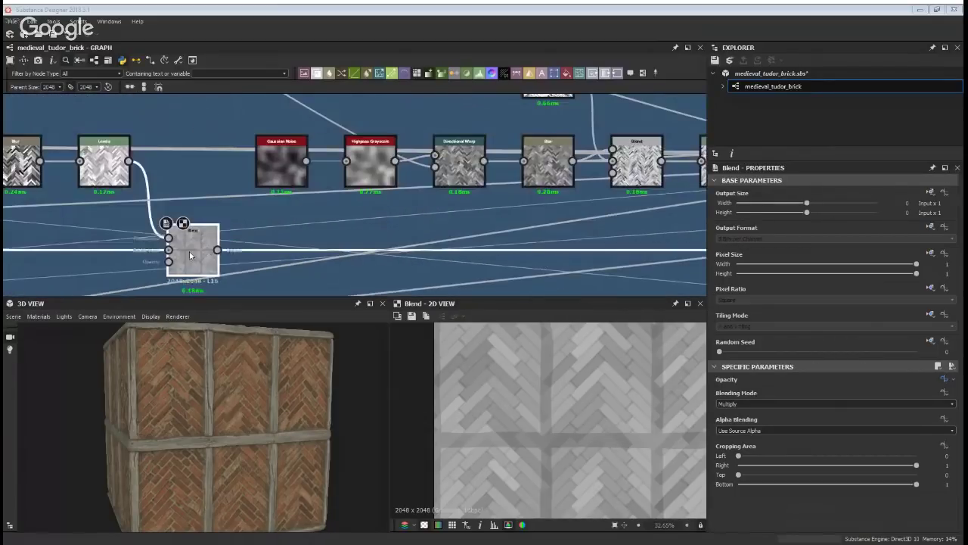
middle_click_drag(439, 263, 39, 192)
double_click(390, 212)
middle_click_drag(573, 214, 33, 184)
double_click(194, 183)
Display the Copy Blend fed by the Slope Blur Grayscale and the Multiply Blend masked by the blurred Histogram Scan
left_click(376, 187)
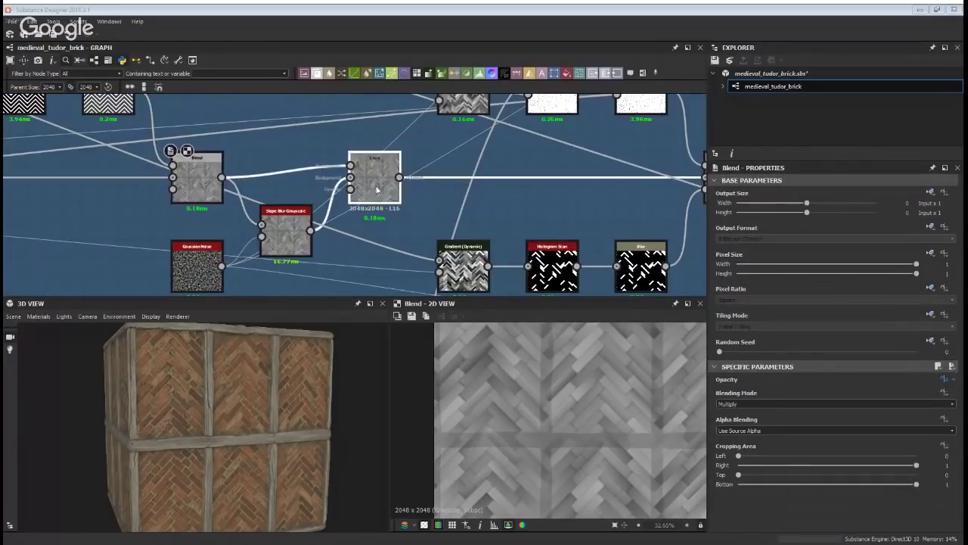
left_click(377, 189)
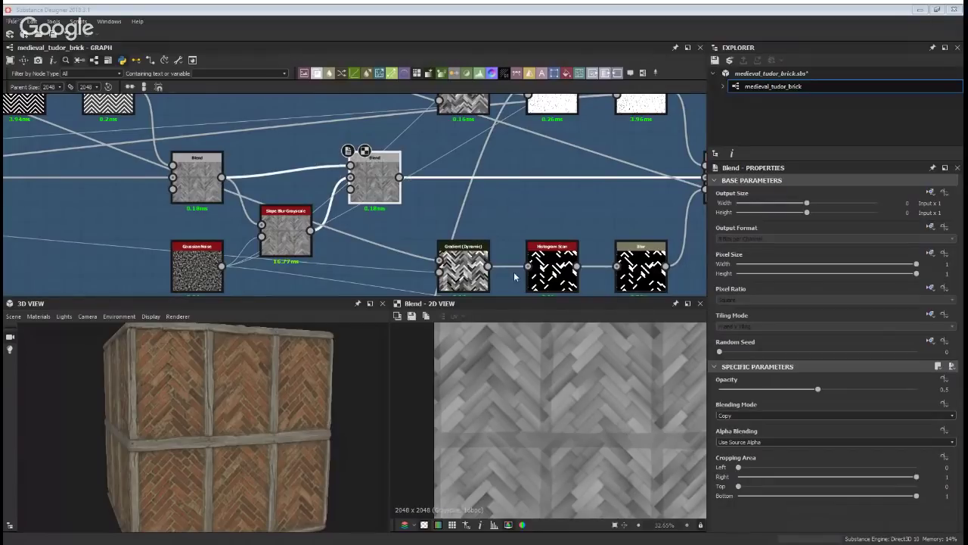
middle_click_drag(534, 215, 233, 216)
left_click(422, 198)
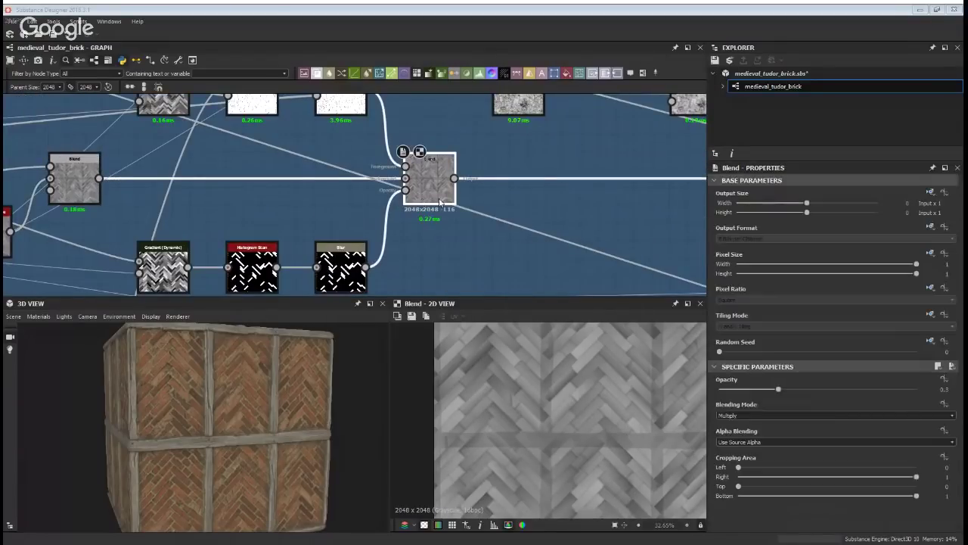
Inspect the subsequent low-opacity Multiply Blend and the final Multiply Blend at the end of the Bricks Height frame
middle_click_drag(541, 191, 48, 190)
scroll(99, 189, "down", 3)
double_click(367, 183)
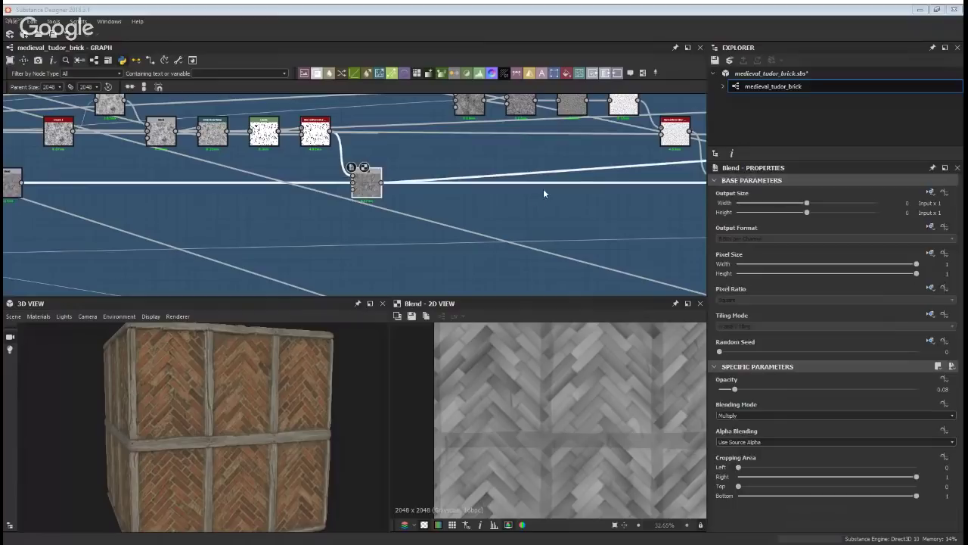
middle_click_drag(543, 194, 155, 195)
left_click(442, 183)
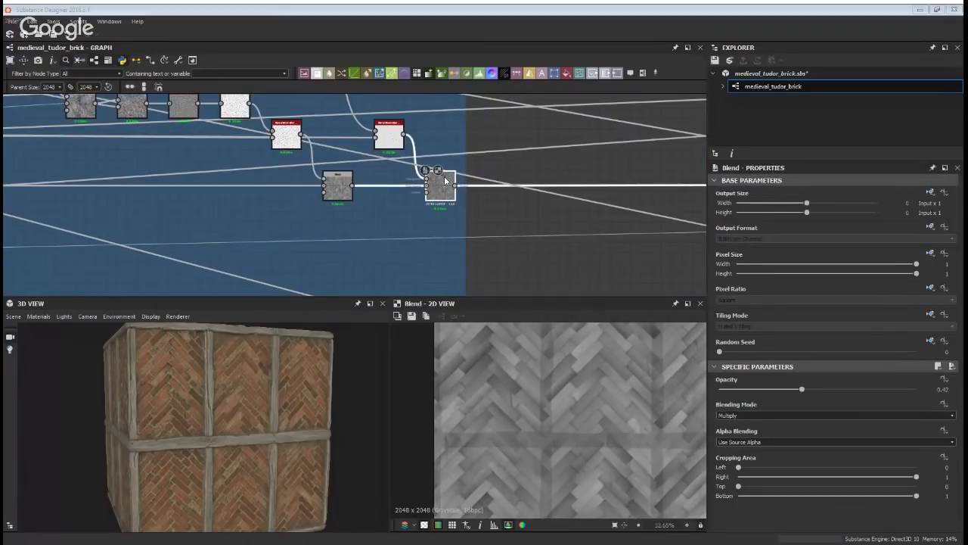
Examine the node chain in the Bricks Height frame up to its final Multiply Blend
scroll(444, 177, "down", 3)
middle_click_drag(262, 128, 271, 230)
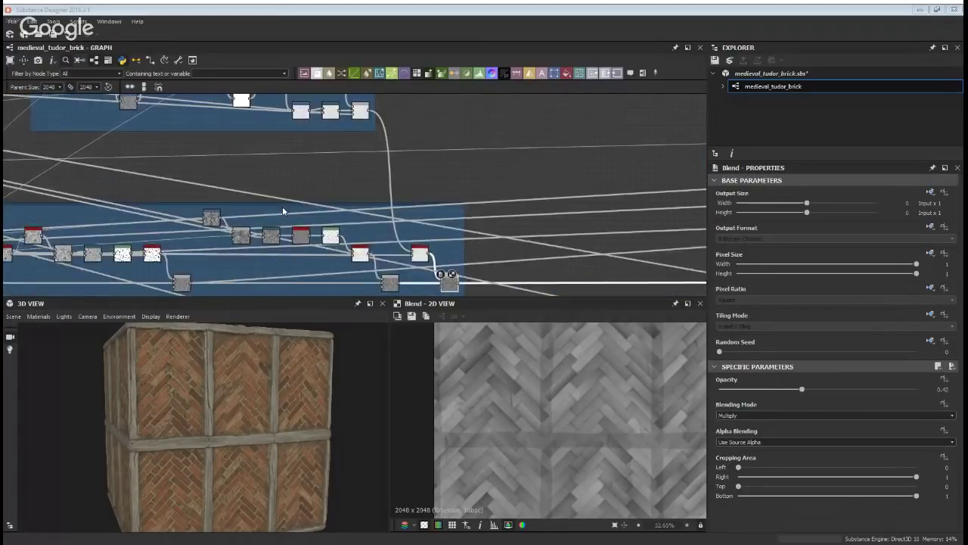
scroll(285, 212, "down", 1)
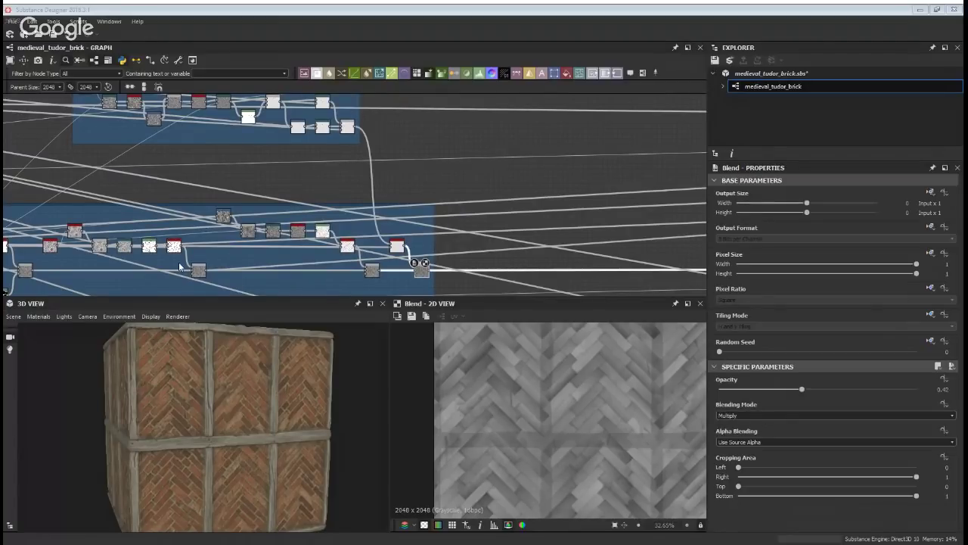
middle_click_drag(154, 251, 274, 236)
scroll(273, 236, "up", 1)
scroll(274, 239, "up", 6)
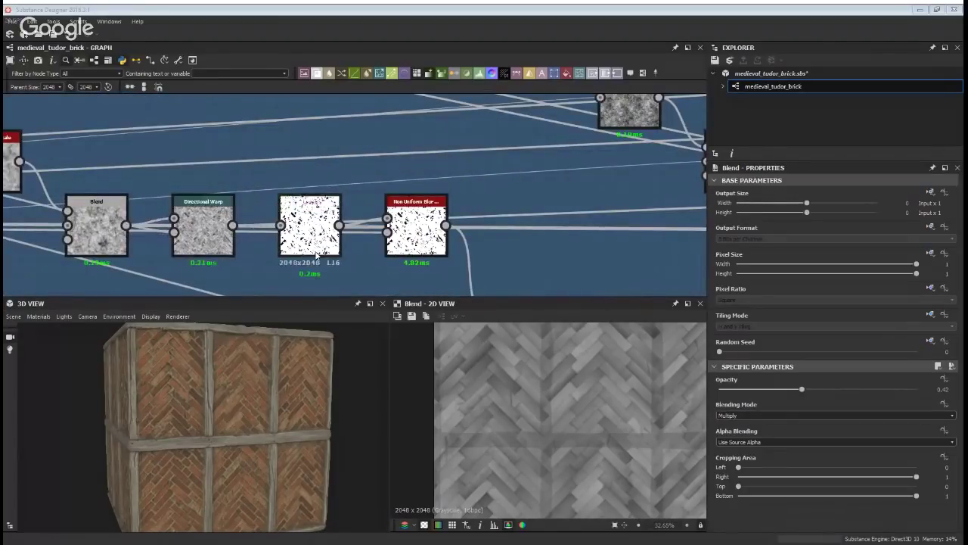
middle_click_drag(477, 292, 468, 227)
scroll(409, 238, "down", 6)
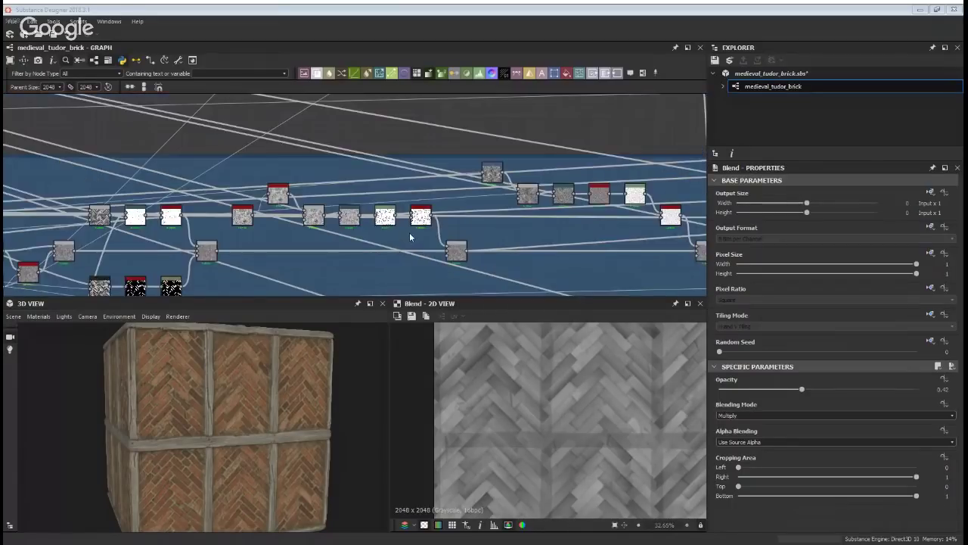
scroll(611, 147, "down", 1)
middle_click_drag(612, 148, 331, 317)
middle_click_drag(386, 237, 375, 136)
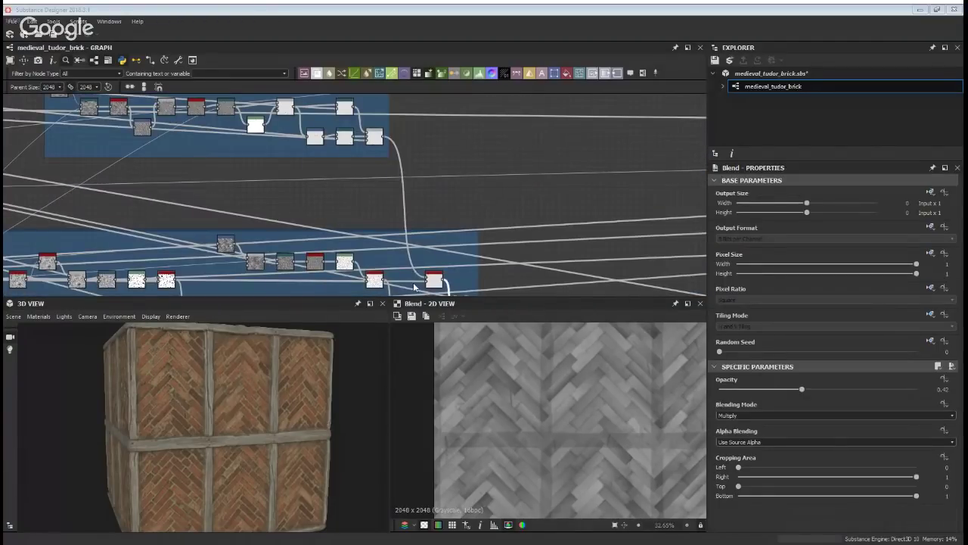
middle_click_drag(465, 255, 457, 201)
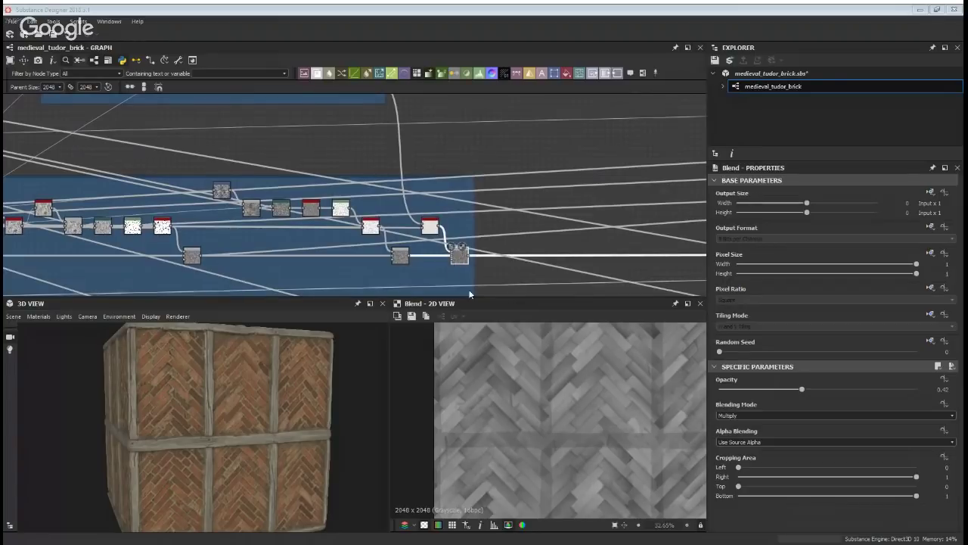
Examine the overall node layout of the Mortar Height frame below the Bricks Height frame
middle_click_drag(470, 282, 413, 129)
scroll(413, 128, "down", 2)
middle_click_drag(559, 203, 403, 234)
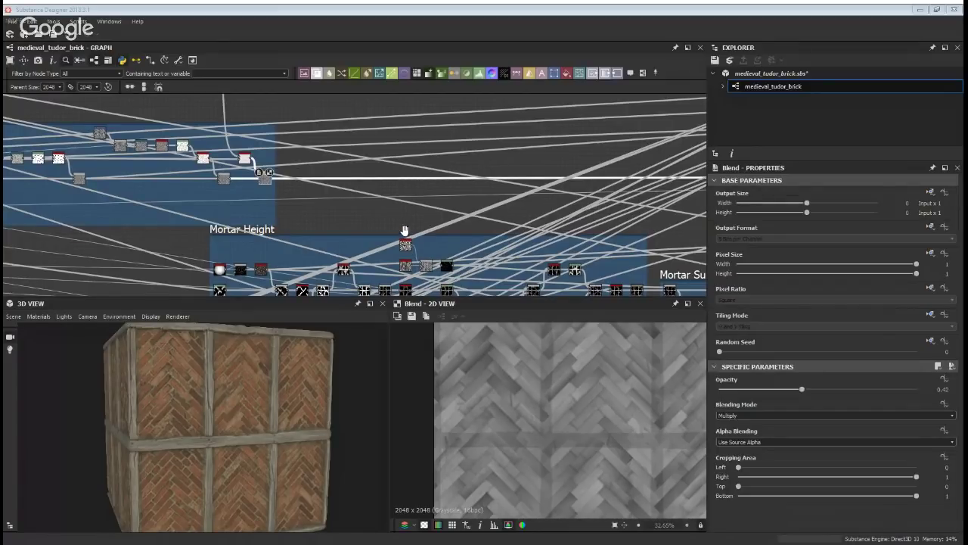
middle_click_drag(405, 230, 398, 202)
scroll(409, 200, "down", 2)
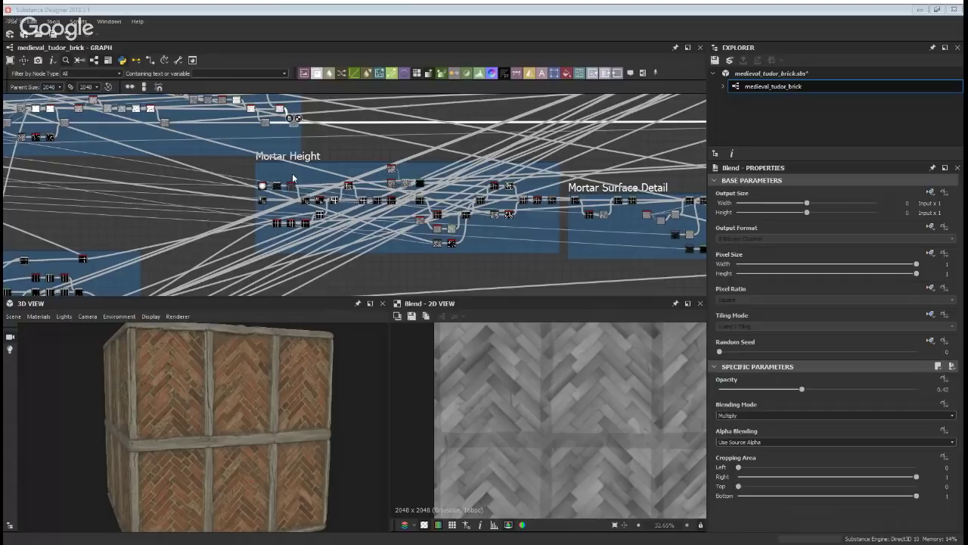
scroll(294, 169, "up", 5)
middle_click_drag(293, 110, 292, 173)
scroll(289, 174, "up", 2)
scroll(300, 158, "down", 1)
middle_click_drag(347, 288, 331, 133)
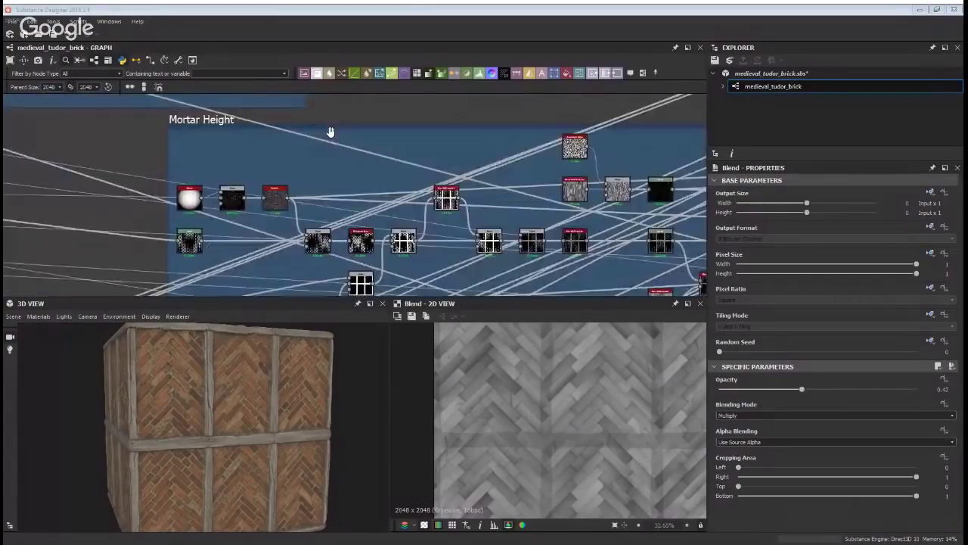
middle_click_drag(399, 170, 173, 159)
scroll(386, 211, "down", 3)
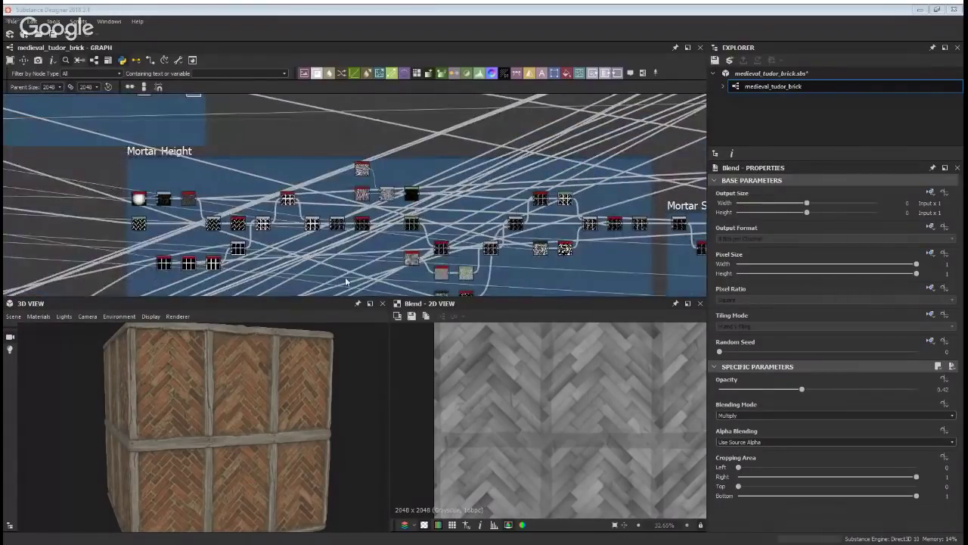
Trace the wooden beams' Height Blend output to the Height Blend that joins beams and bricks, and display its blended height
middle_click_drag(251, 247, 426, 113)
middle_click_drag(51, 284, 194, 225)
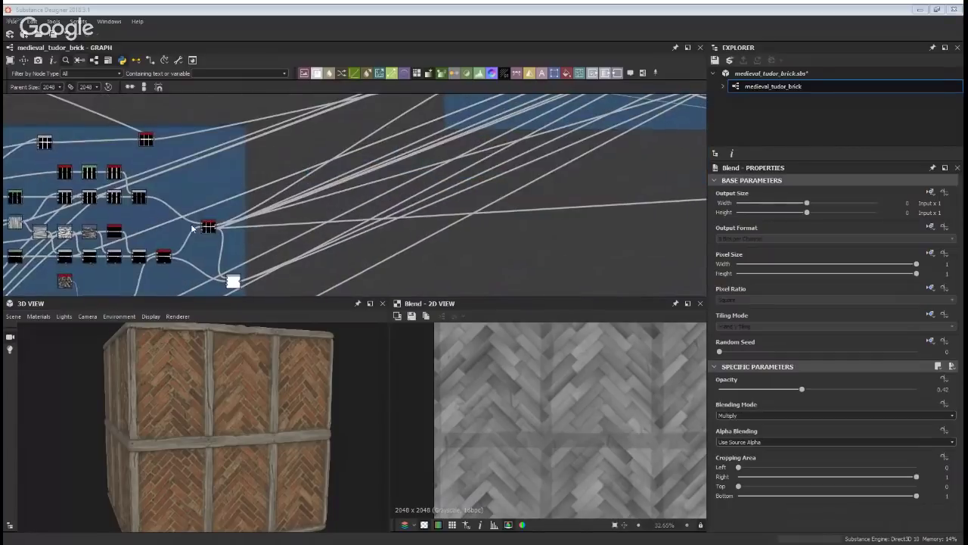
left_click(208, 227)
middle_click_drag(489, 158, 83, 294)
middle_click_drag(484, 201, 90, 318)
middle_click_drag(454, 175, 324, 205)
scroll(325, 202, "down", 3)
middle_click_drag(193, 285, 464, 180)
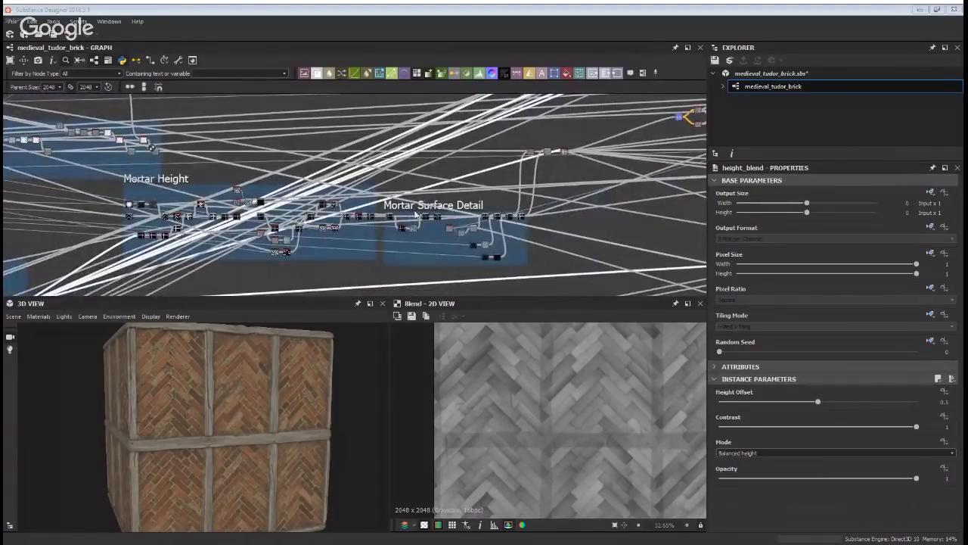
scroll(561, 155, "up", 5)
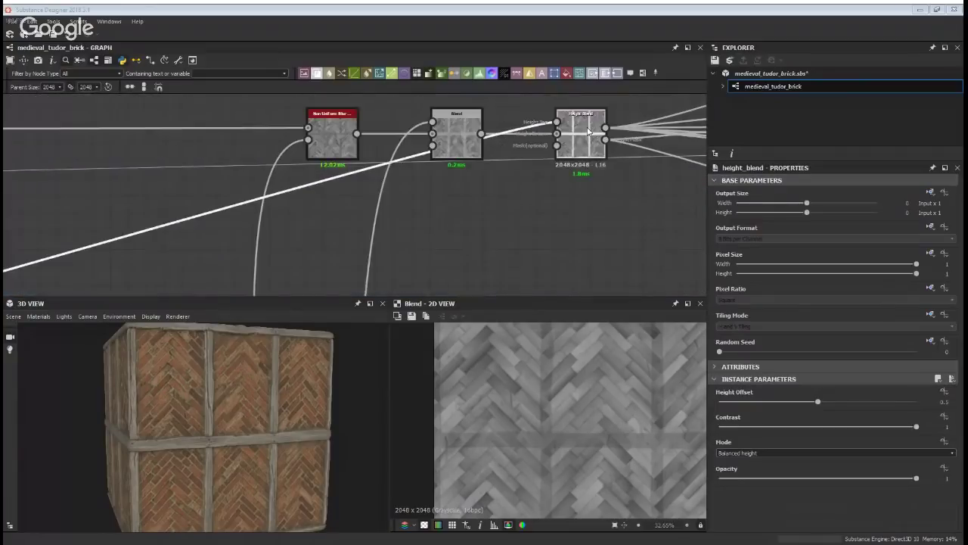
double_click(573, 150)
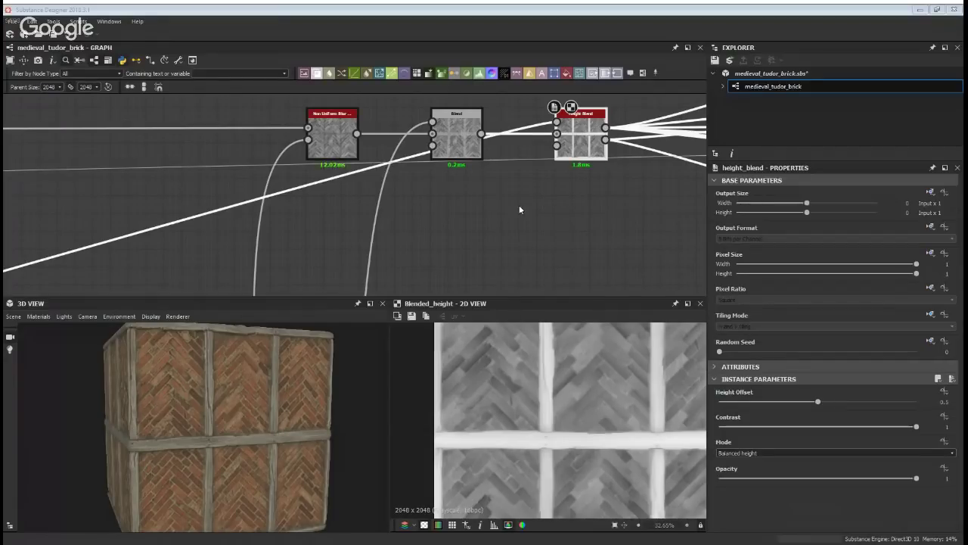
Display the Levels node at the start of the Mortar Height frame and the Auto Levels result feeding it
scroll(469, 220, "down", 5)
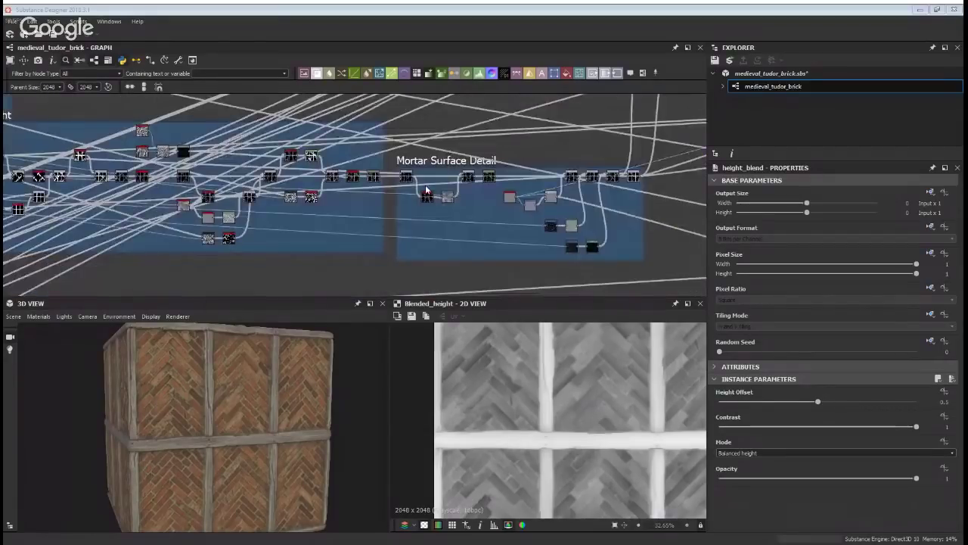
middle_click_drag(146, 184, 326, 255)
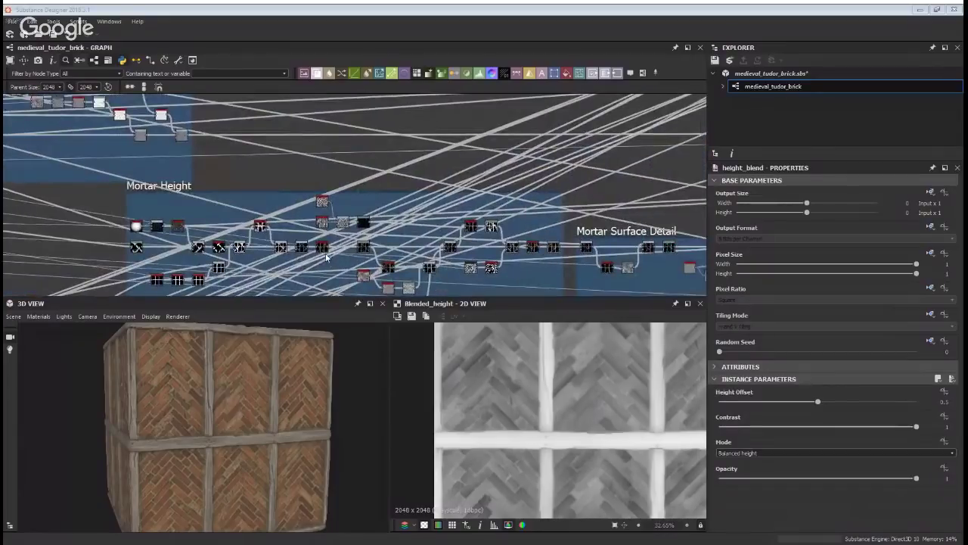
scroll(227, 212, "up", 4)
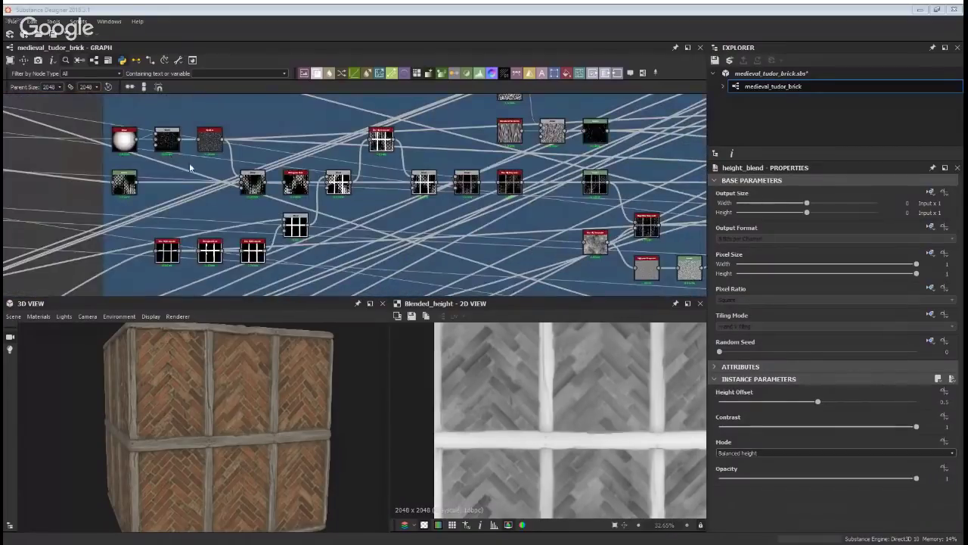
double_click(126, 183)
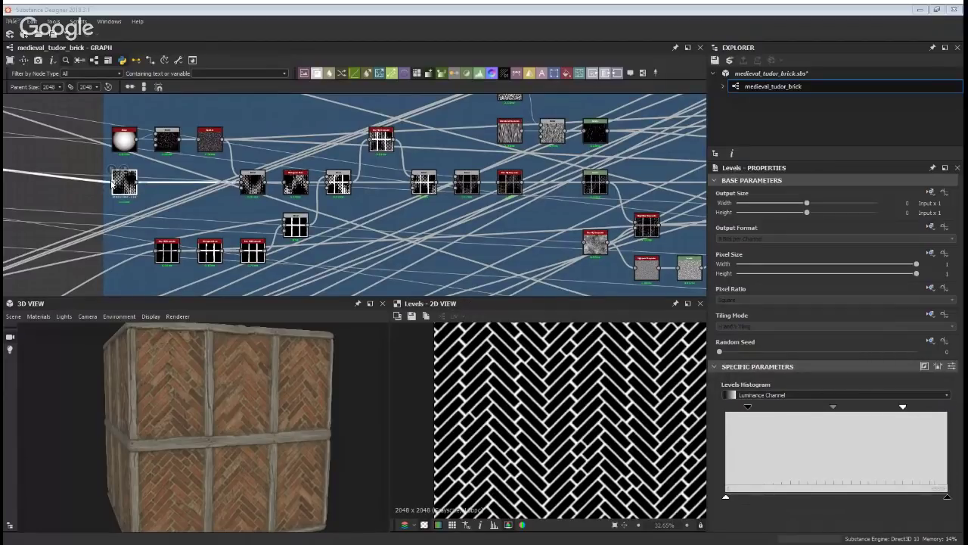
double_click(110, 180)
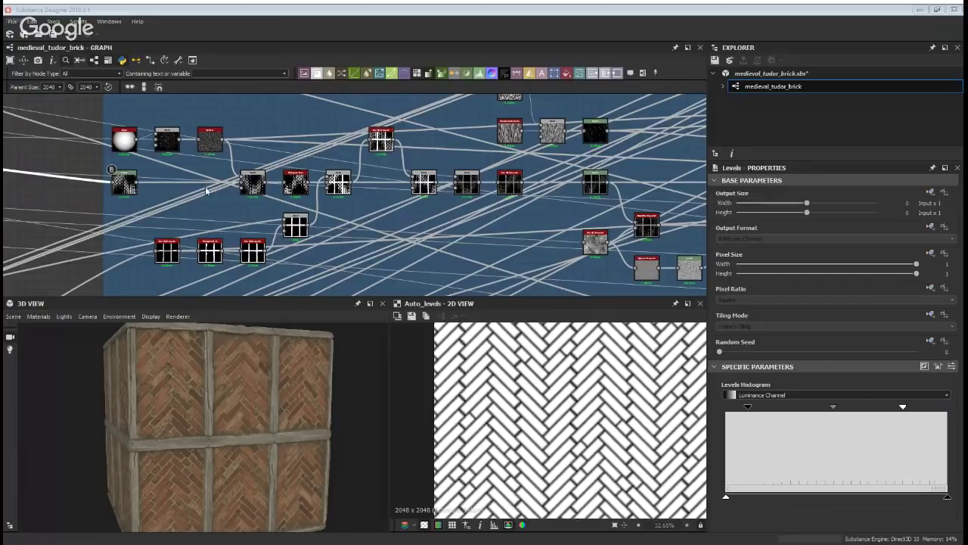
Compare the starting mortar Levels node with the Overlay Blend that adds the Splatter to it, viewing the mortar lines close up
double_click(252, 181)
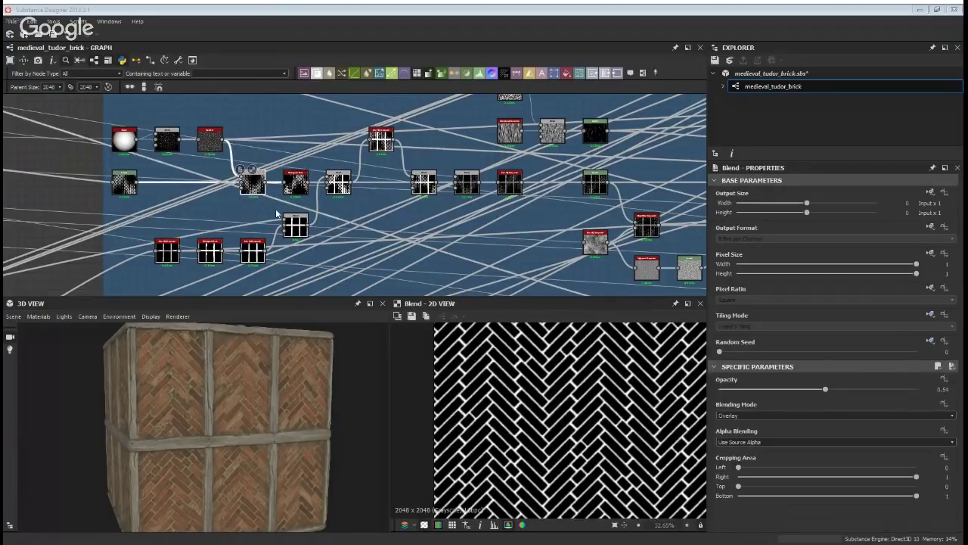
scroll(115, 173, "up", 3)
double_click(141, 182)
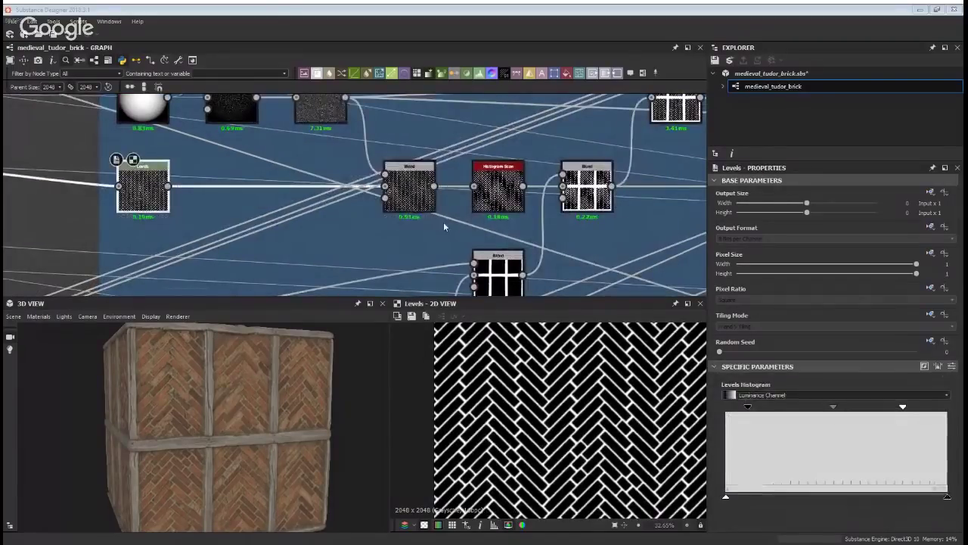
middle_click_drag(429, 162, 409, 212)
scroll(556, 409, "up", 2)
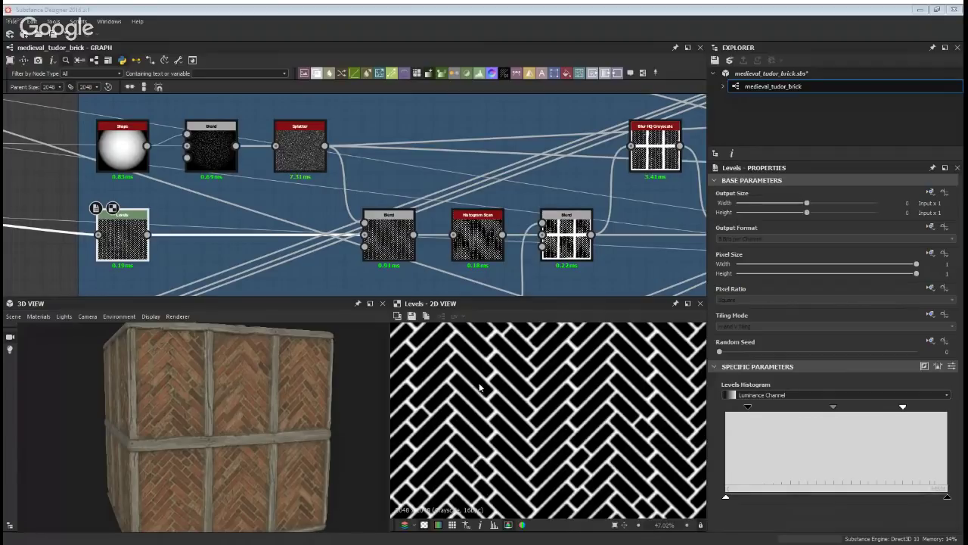
left_click(388, 236)
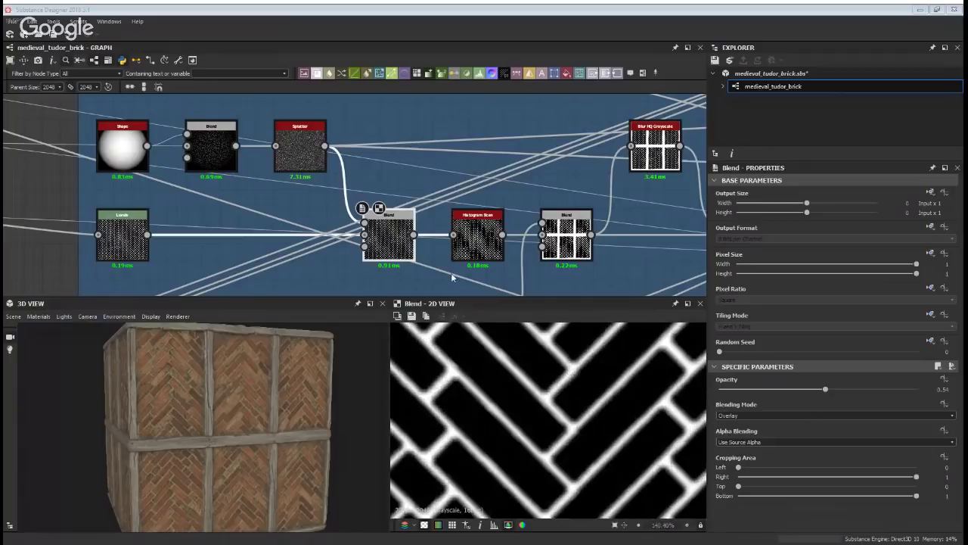
middle_click_drag(335, 253, 245, 241)
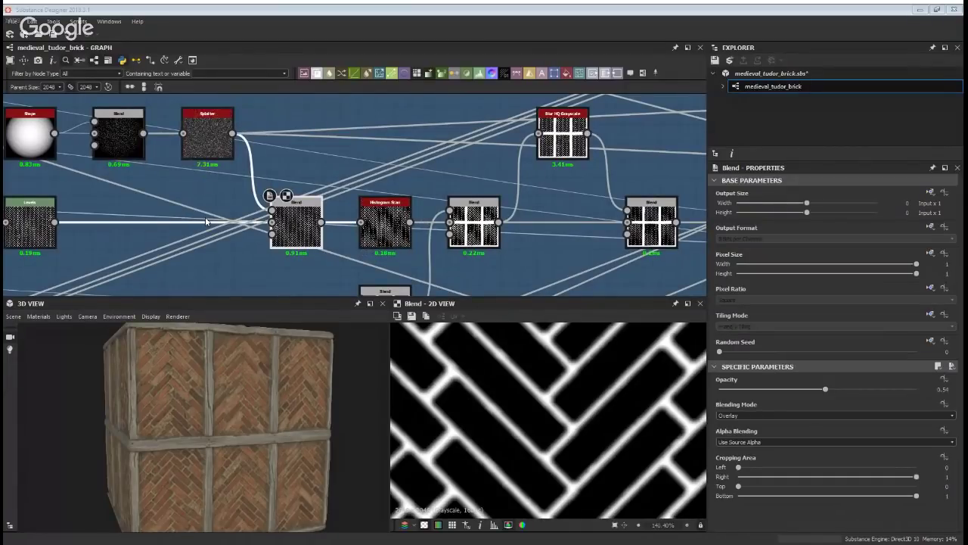
Follow the mortar chain through Mortar Surface Detail and display the Non Uniform Blur Grayscale node it feeds
scroll(333, 224, "down", 5)
middle_click_drag(412, 208, 112, 186)
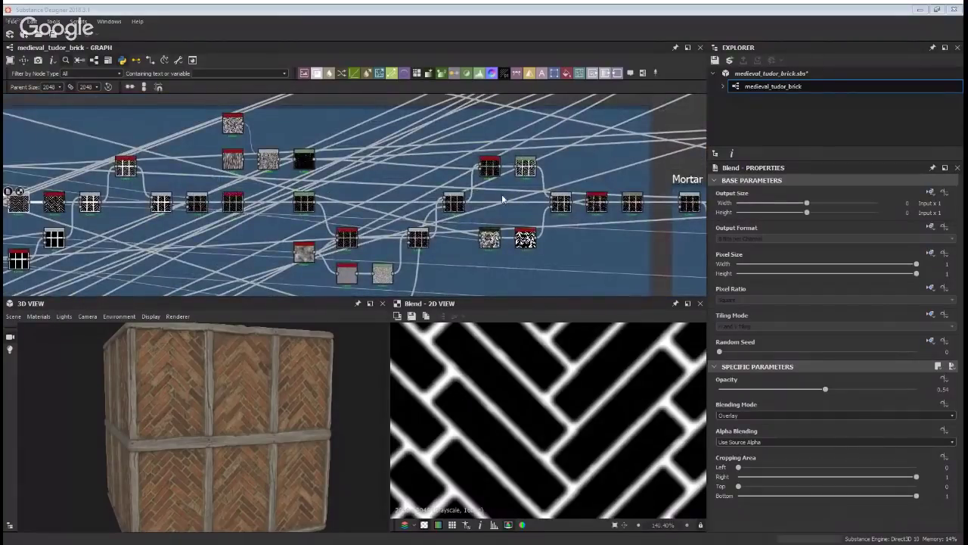
middle_click_drag(503, 199, 95, 199)
scroll(370, 188, "down", 3)
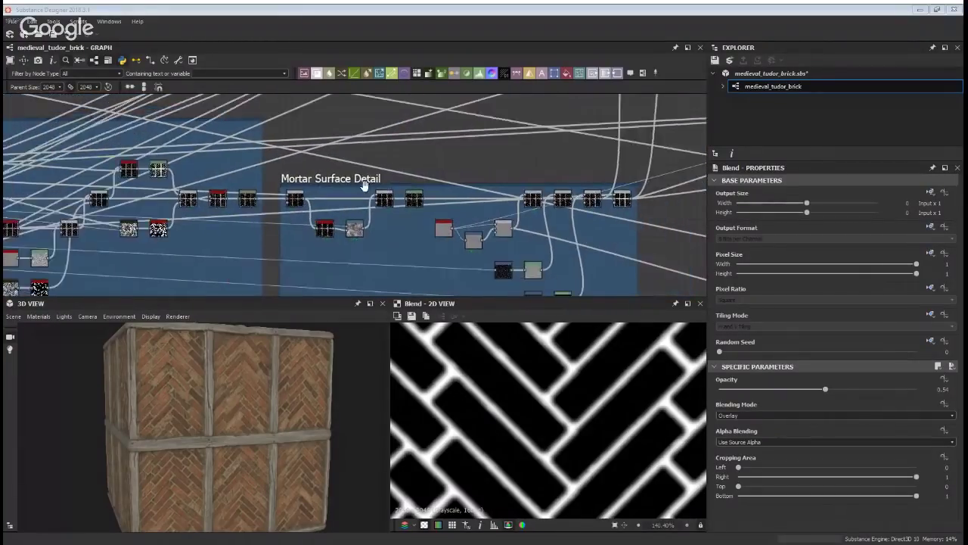
middle_click_drag(529, 114, 434, 206)
scroll(487, 186, "up", 5)
left_click(425, 176)
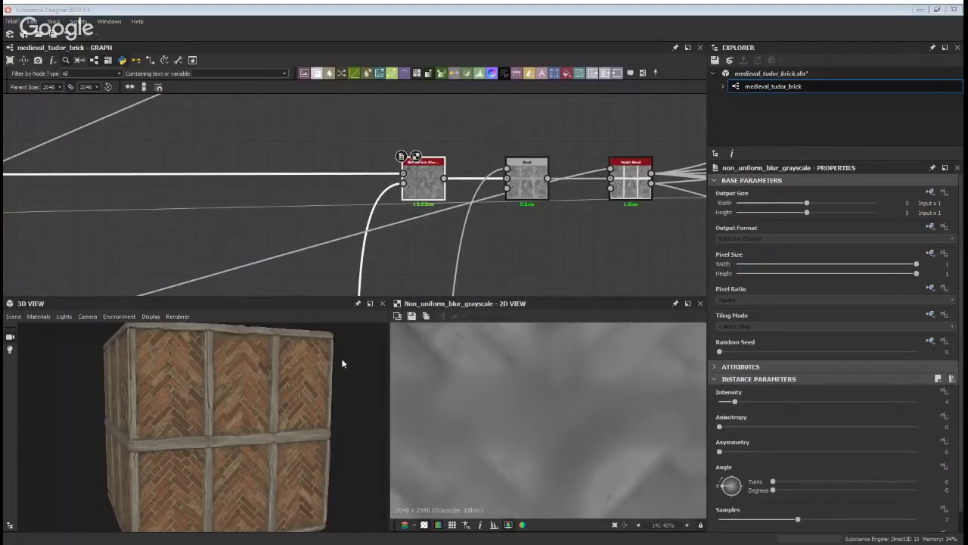
Inspect the mortar Blend used as the Non Uniform Blur Grayscale's blur map, and display the blurred result again
scroll(307, 374, "up", 1)
middle_click_drag(486, 380, 457, 384)
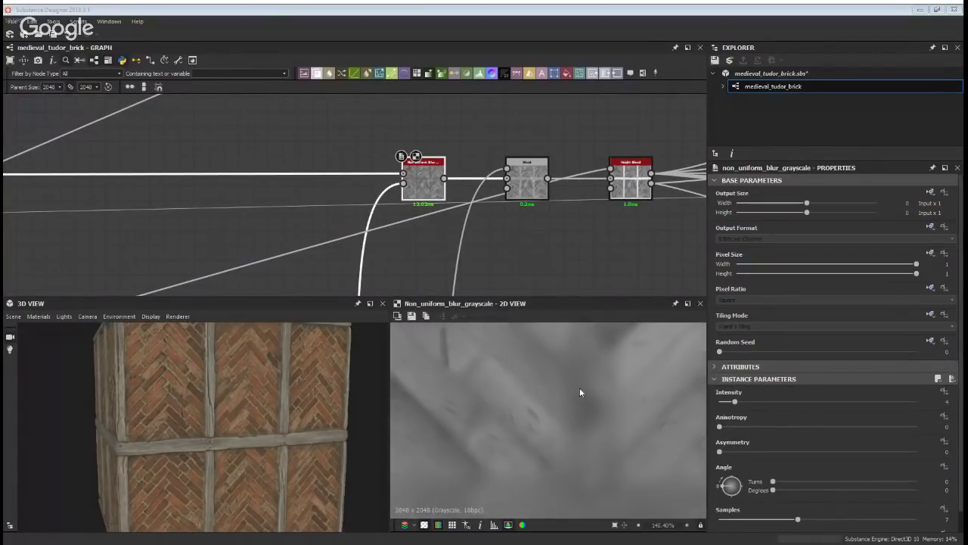
scroll(438, 193, "up", 2)
double_click(387, 179)
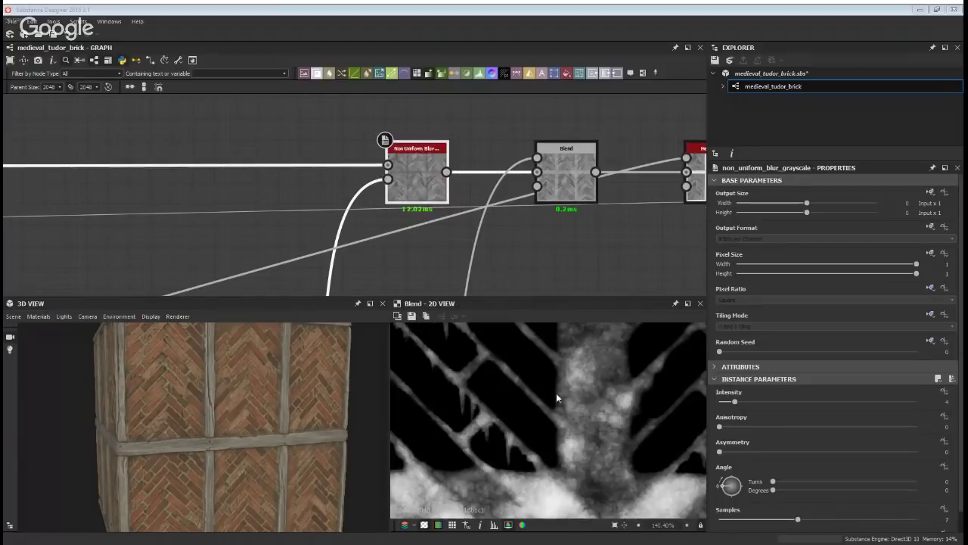
middle_click_drag(578, 349, 519, 387)
double_click(399, 165)
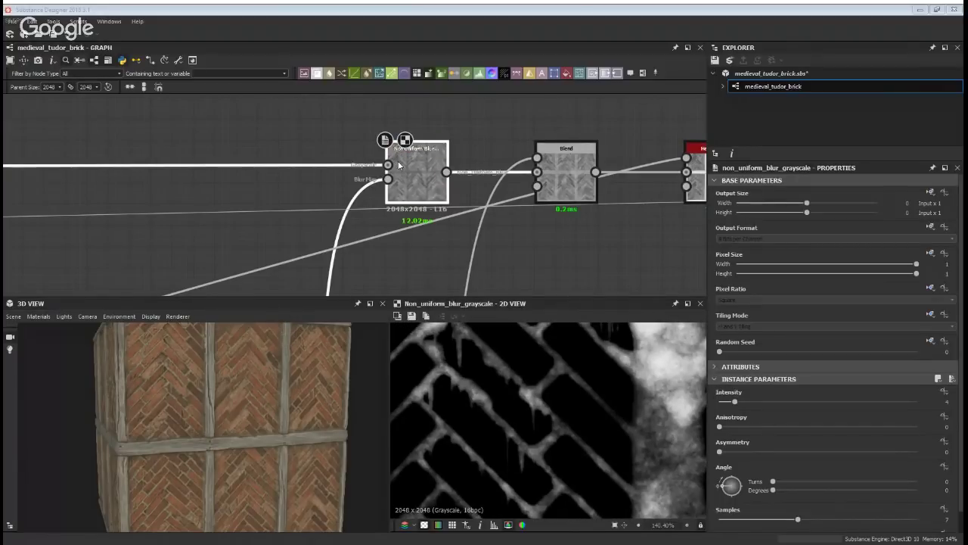
Display the Screen Blend after the Non Uniform Blur Grayscale and inspect the mortar between the bricks up close in 3D
double_click(567, 174)
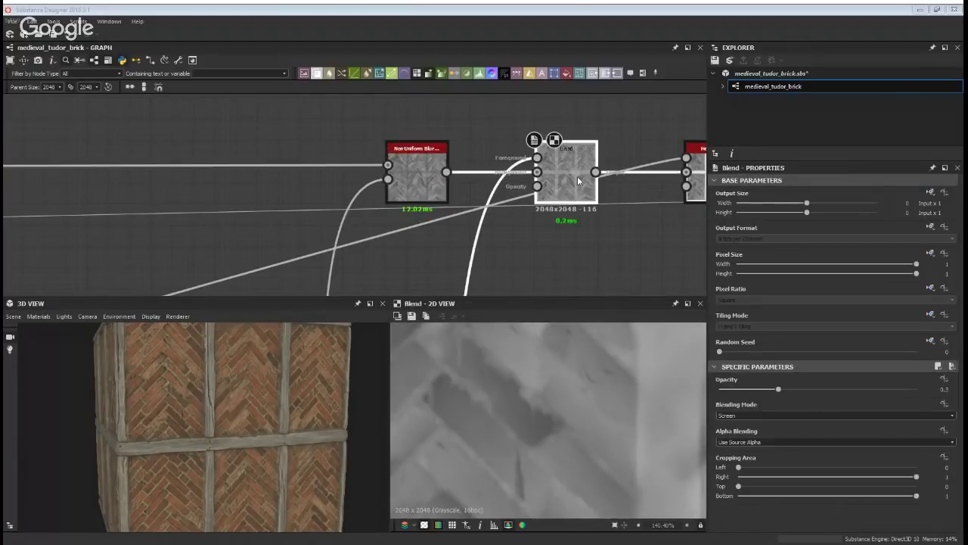
middle_click_drag(479, 370, 496, 497)
left_click_drag(304, 414, 245, 448)
left_click_drag(300, 483, 262, 438)
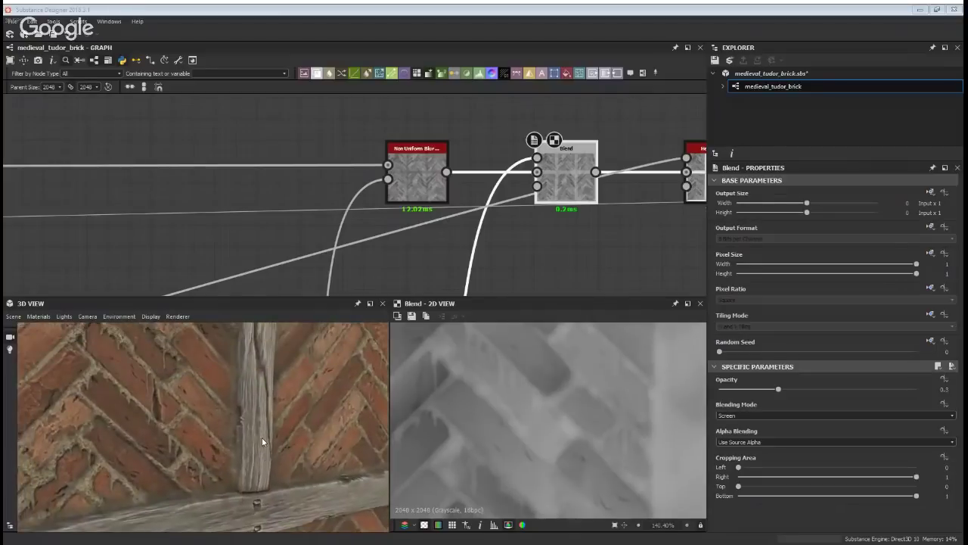
left_click_drag(68, 448, 205, 386)
scroll(202, 387, "up", 3)
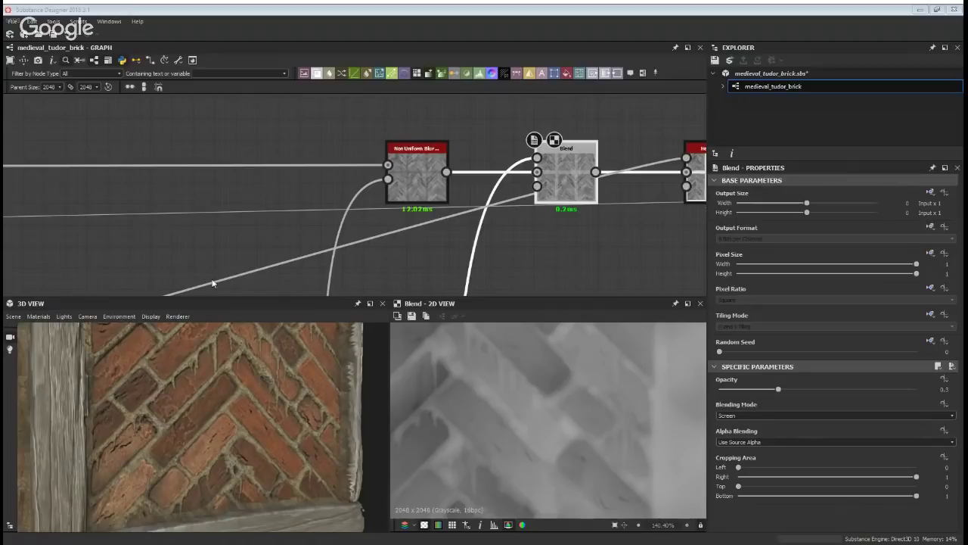
Go back to the Mortar Height frame and display its Slope Blur Grayscale set to Max mode
scroll(274, 265, "down", 4)
middle_click_drag(275, 265, 594, 104)
scroll(595, 104, "down", 2)
middle_click_drag(227, 151, 650, 151)
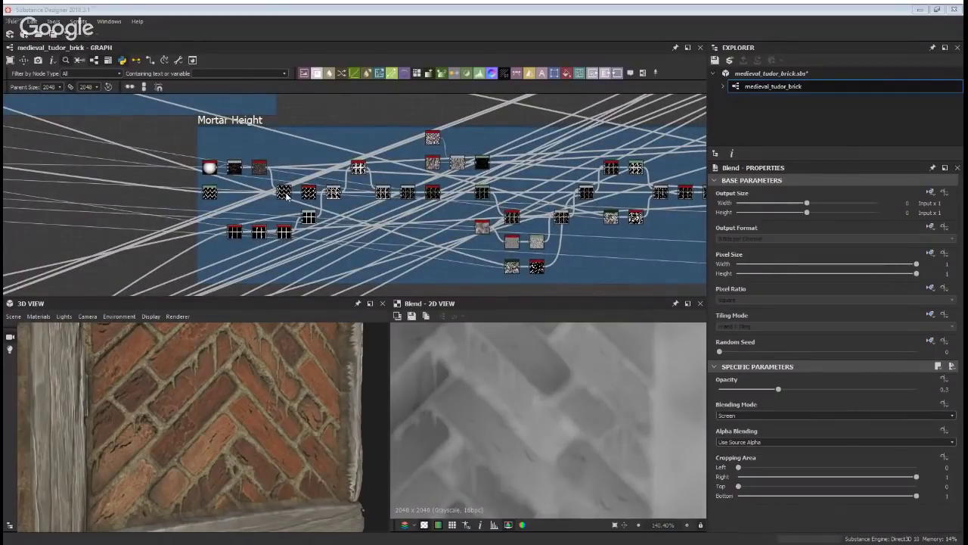
left_click_drag(294, 362, 284, 404)
middle_click_drag(498, 212, 152, 159)
scroll(325, 209, "up", 3)
double_click(234, 160)
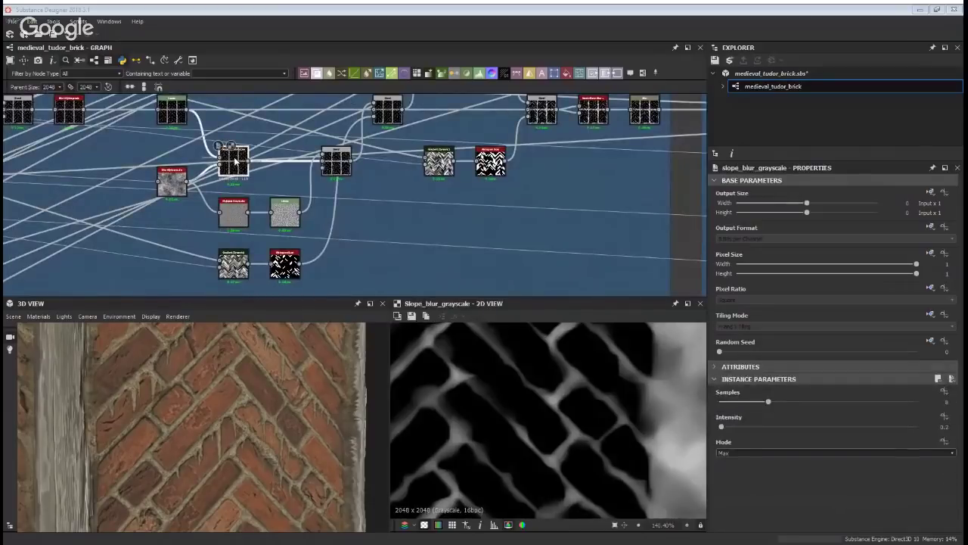
Display the Mortar Height frame's Non Uniform Blur Grayscale and the Copy-mode Blend that feeds it
middle_click_drag(420, 132, 130, 234)
middle_click_drag(425, 269, 139, 193)
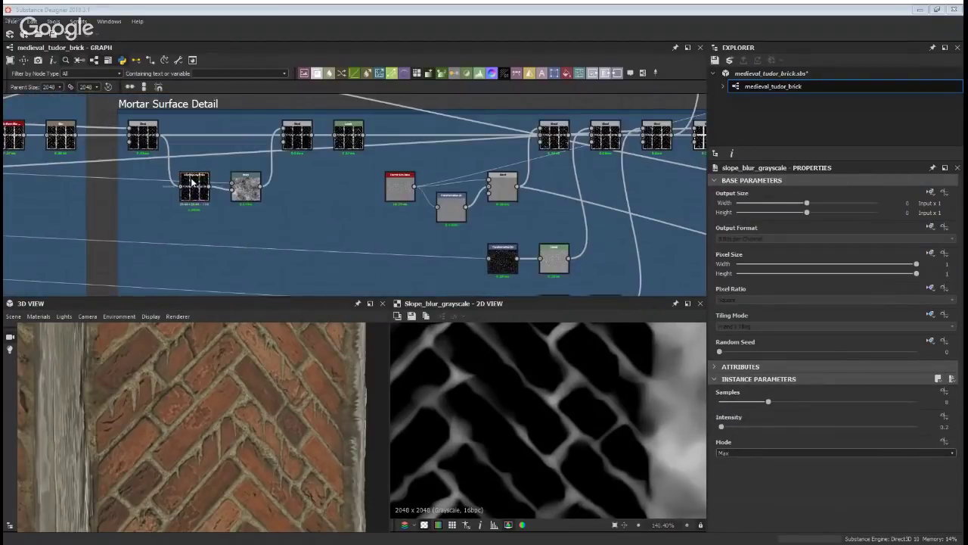
middle_click_drag(184, 164, 454, 198)
middle_click_drag(142, 198, 239, 231)
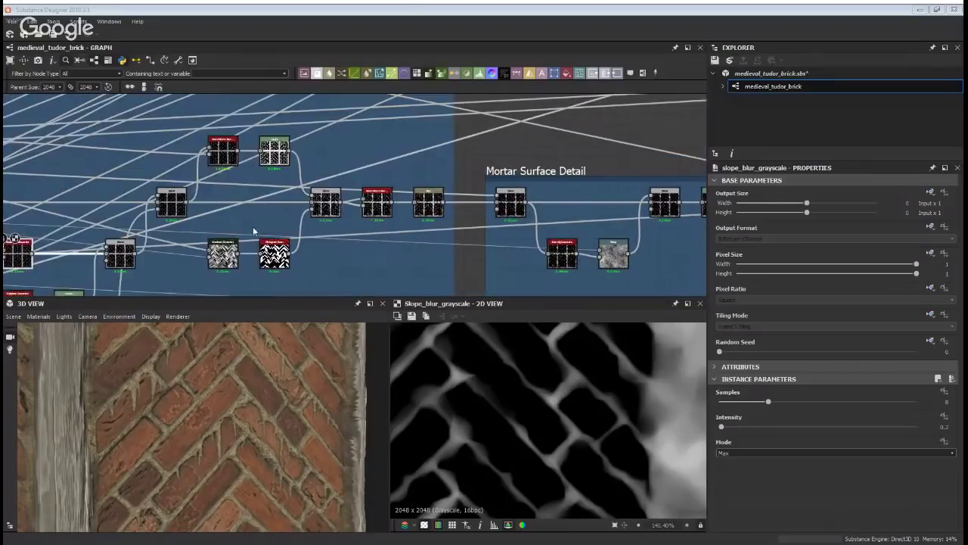
double_click(223, 151)
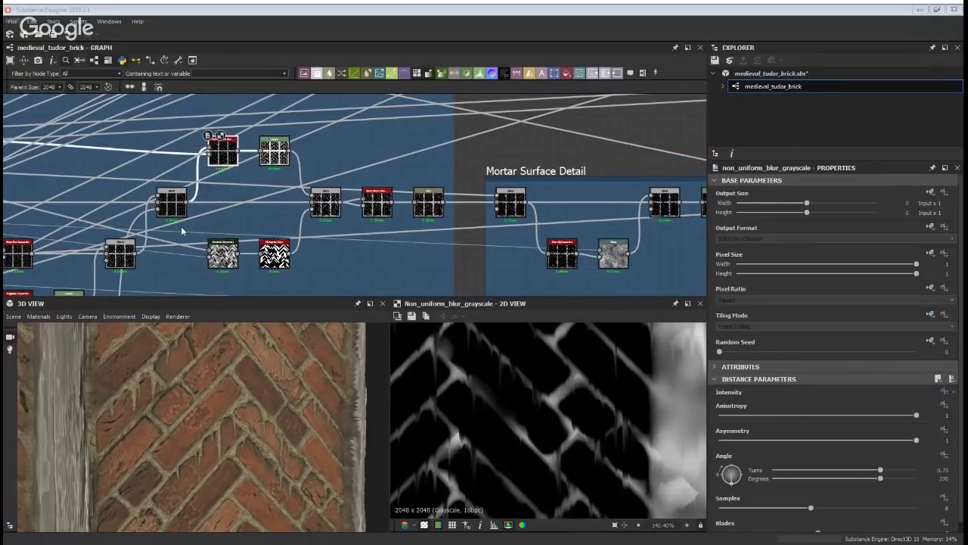
double_click(172, 203)
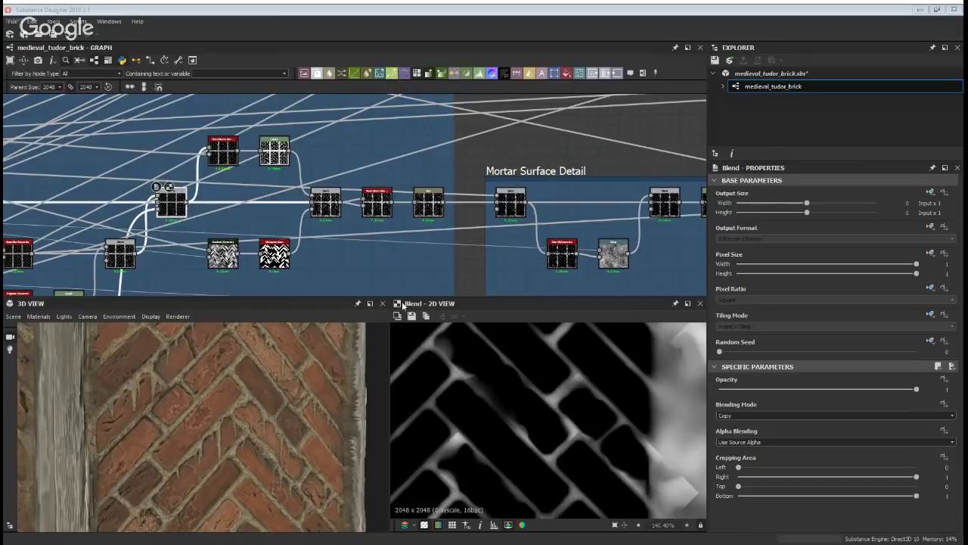
Go back to the start of the Mortar Height chain and display its Overlay Blend and the Max (Lighten) Blend
scroll(323, 222, "down", 5)
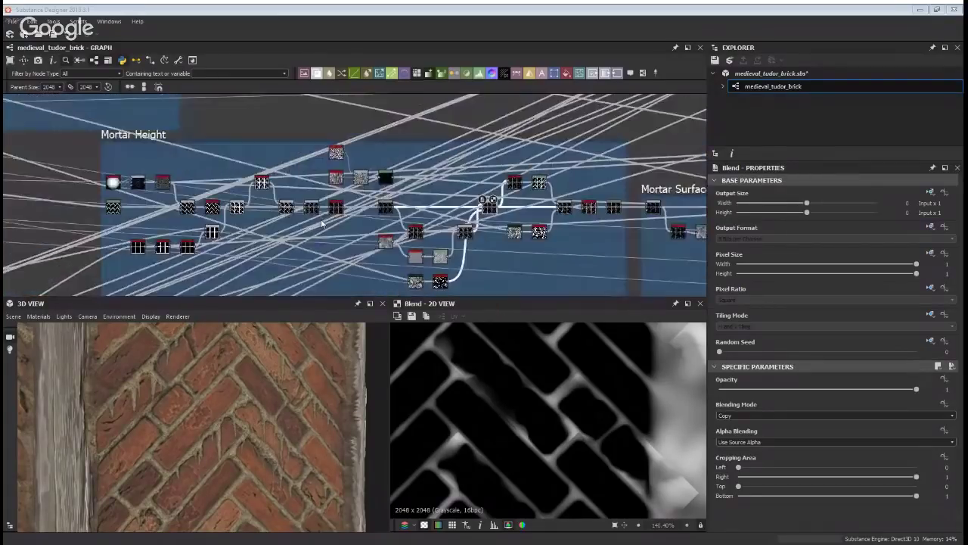
scroll(181, 220, "up", 5)
double_click(234, 194)
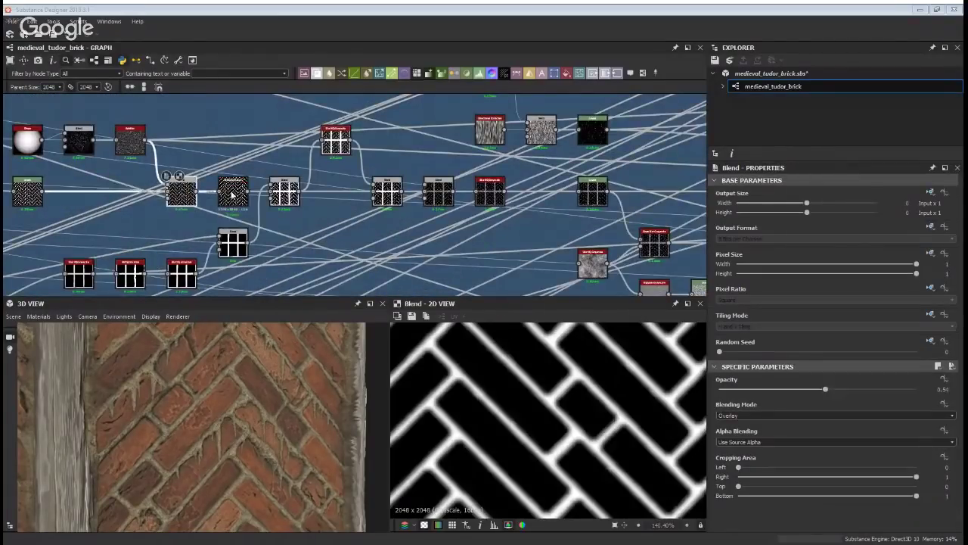
double_click(285, 193)
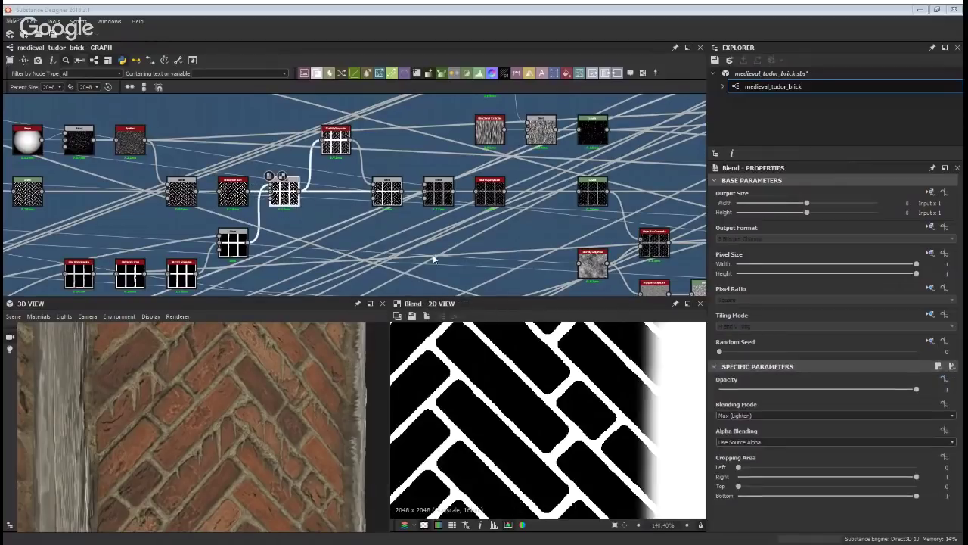
scroll(537, 365, "down", 5)
scroll(537, 364, "down", 3)
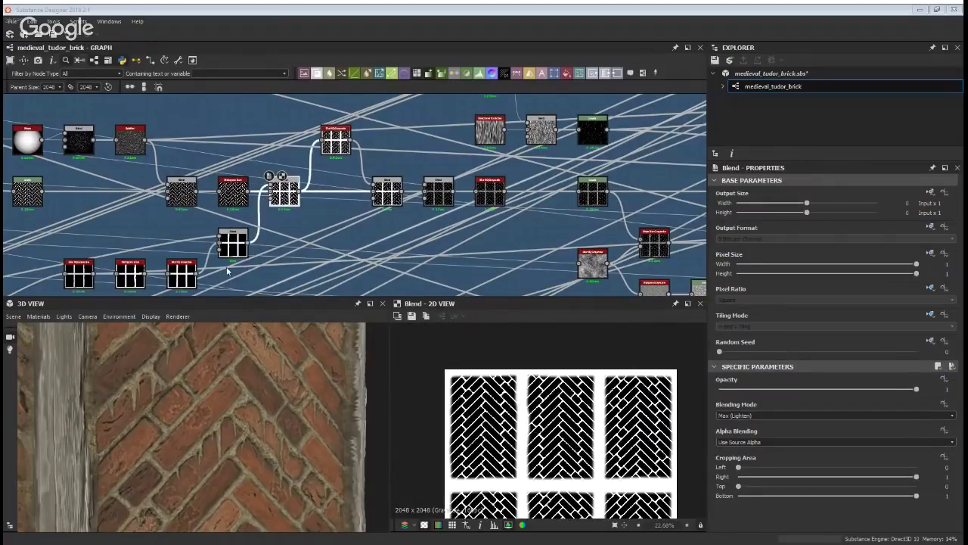
Follow the chain through the Blur HQ Grayscale to the second Multiply Blend and inspect its mortar lines up close
double_click(384, 188)
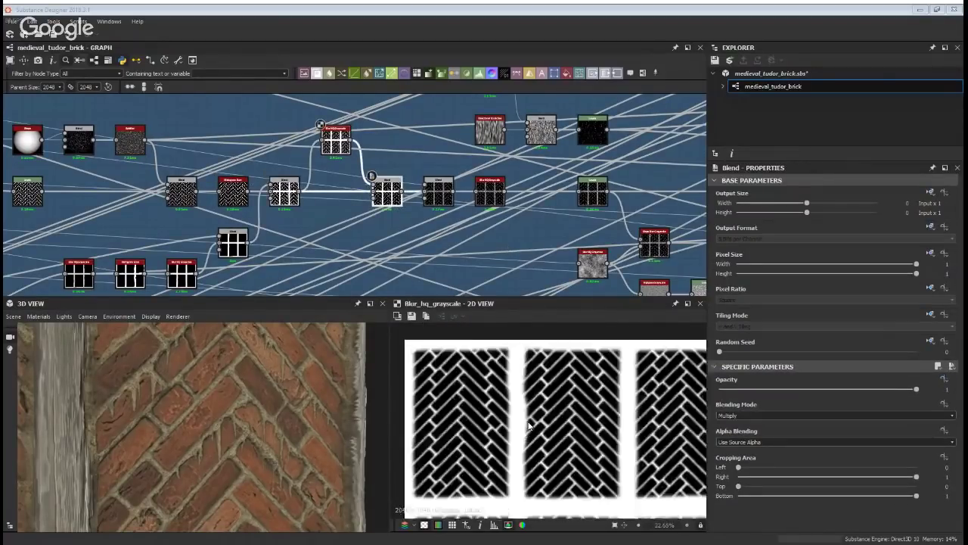
double_click(440, 190)
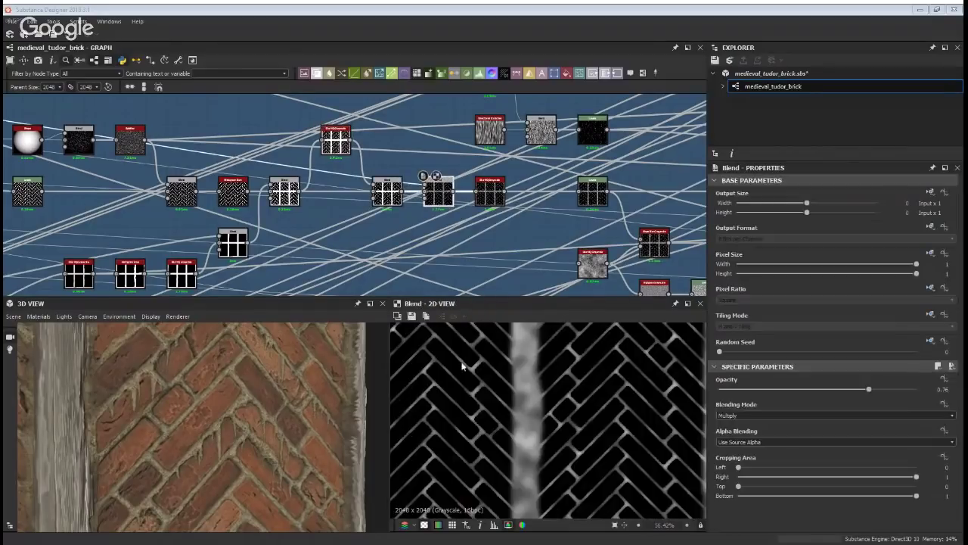
scroll(485, 389, "up", 3)
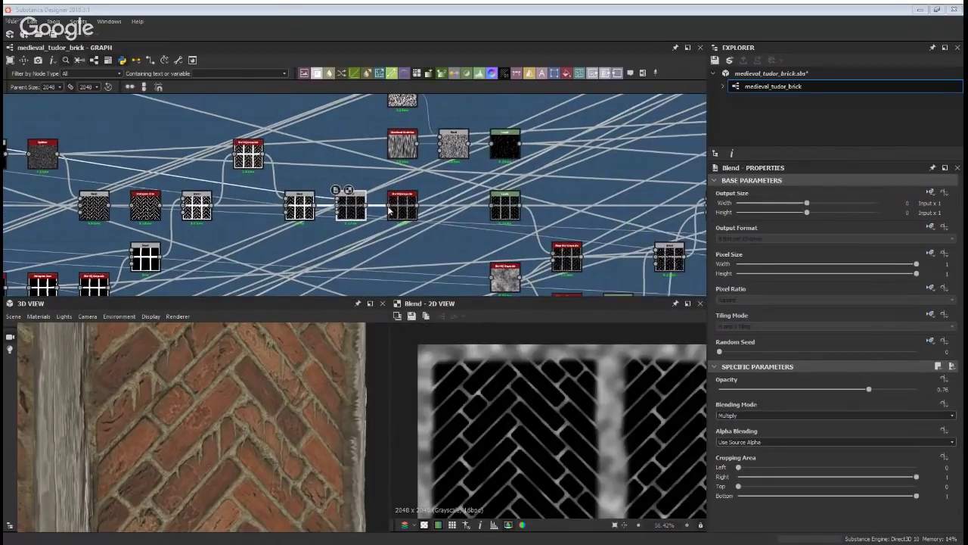
key("f")
middle_click_drag(583, 182, 483, 236)
scroll(524, 426, "up", 1)
scroll(489, 424, "up", 3)
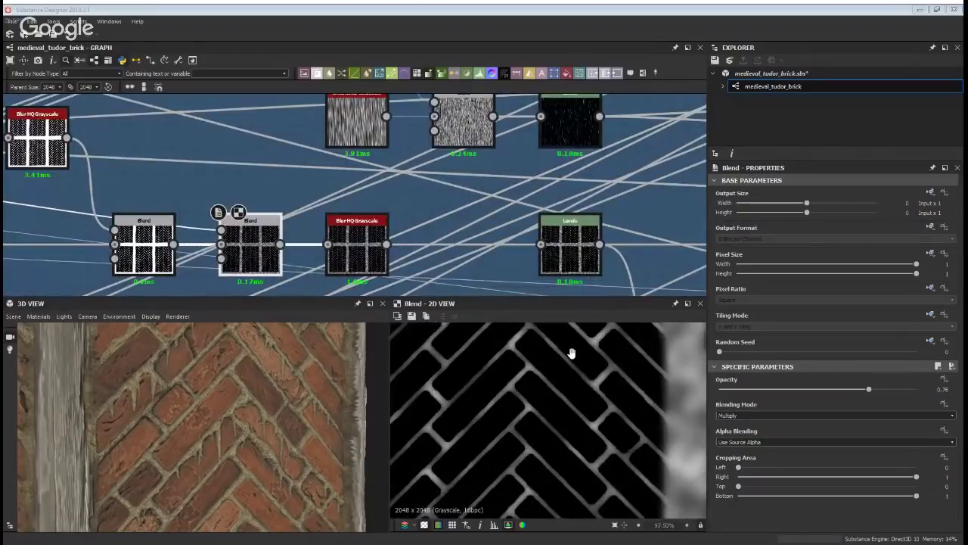
Compare the Gaussian noise feeding the second Multiply Blend with its result, and display the Blur HQ Grayscale after it
double_click(221, 230)
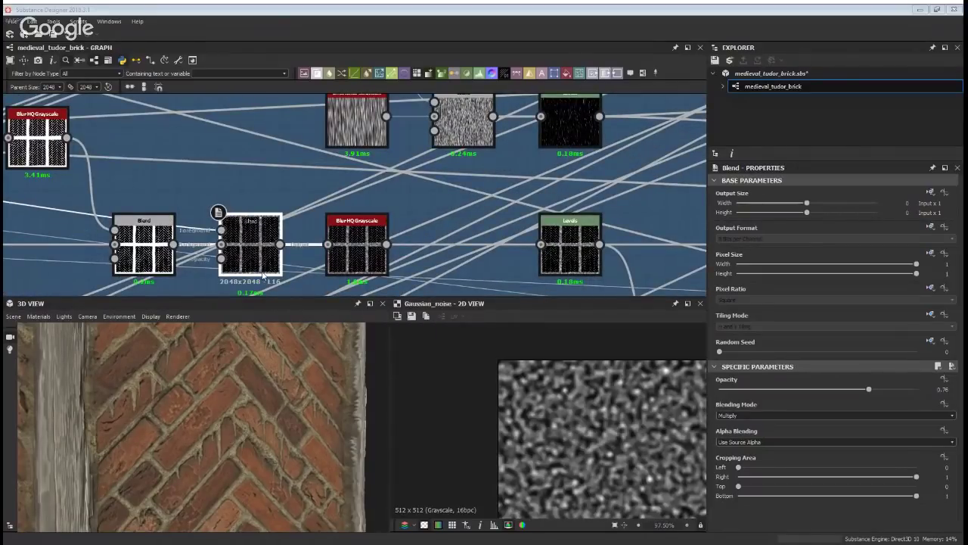
middle_click_drag(590, 415, 524, 362)
double_click(253, 249)
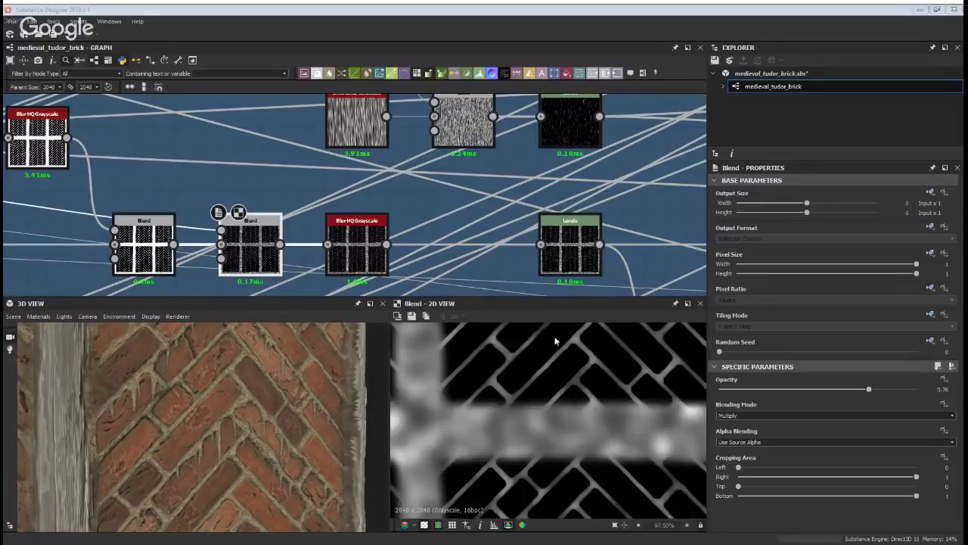
double_click(355, 245)
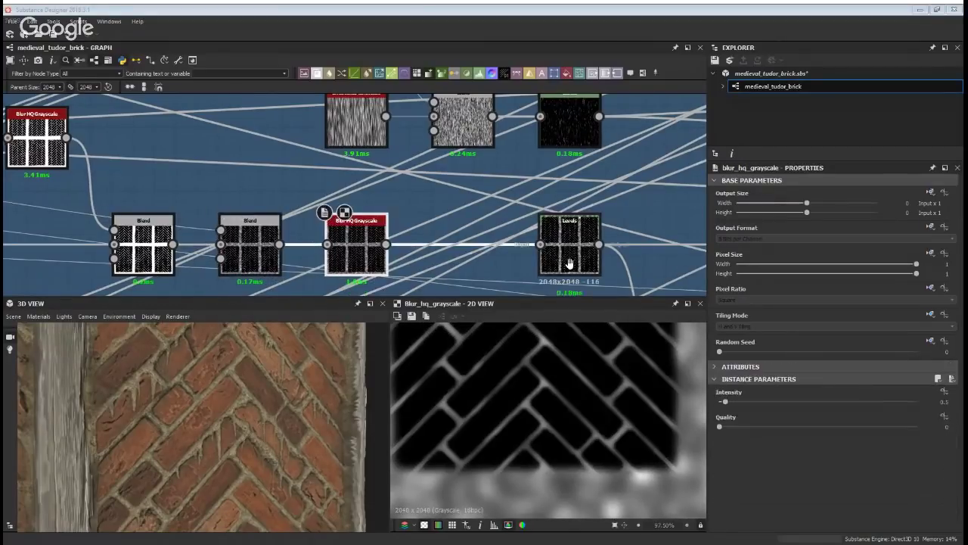
Continue past the Levels node to the Slope Blur Grayscale and display the Overlay Blend that follows it
middle_click_drag(592, 227, 326, 247)
middle_click_drag(386, 219, 331, 144)
scroll(331, 145, "down", 3)
double_click(361, 239)
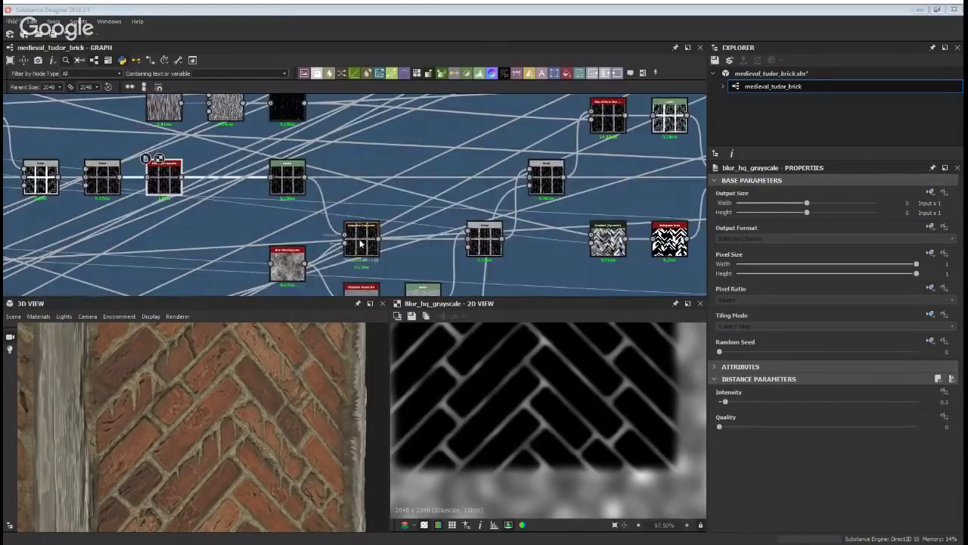
middle_click_drag(419, 231, 421, 148)
double_click(490, 168)
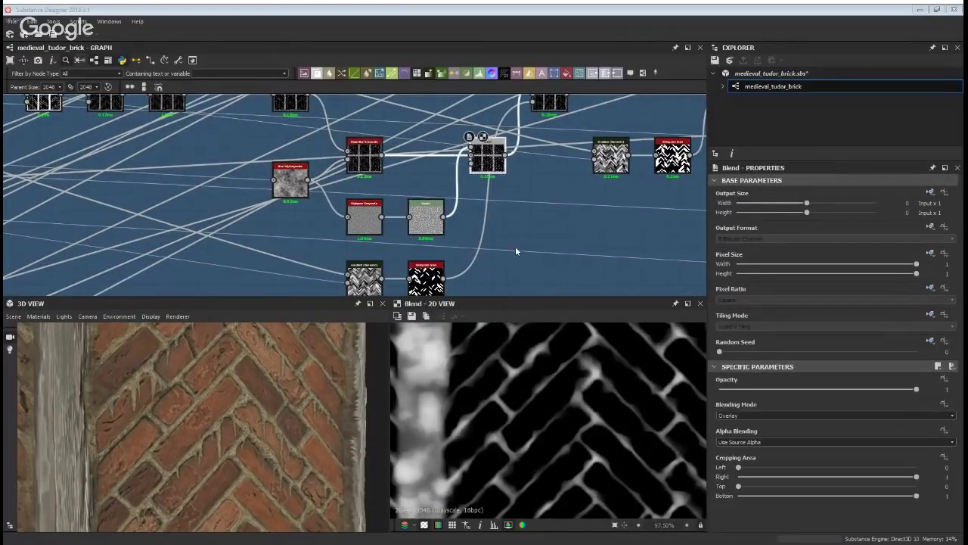
Display the Copy-mode Blend after the Overlay Blend, and the Non Uniform Blur Grayscale it feeds
middle_click_drag(437, 242, 610, 241)
double_click(477, 219)
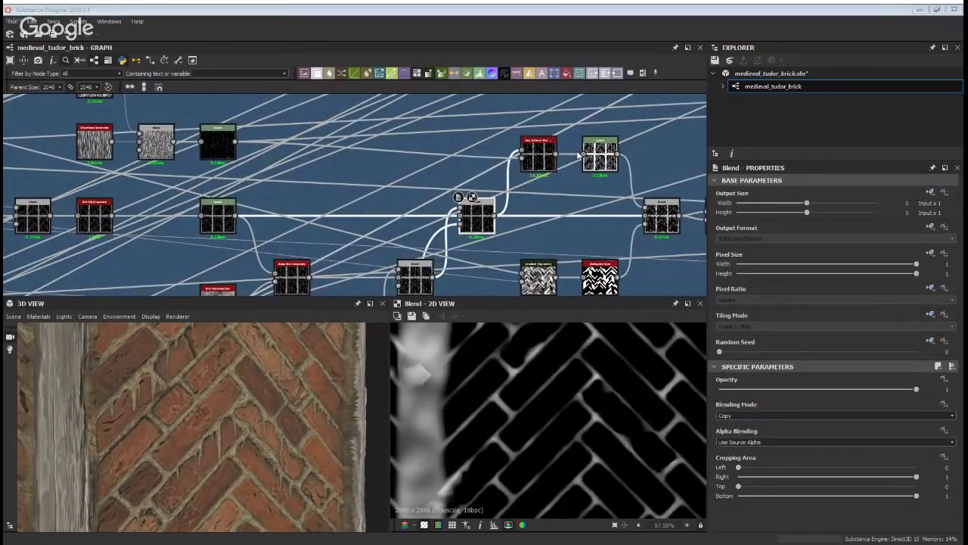
double_click(539, 153)
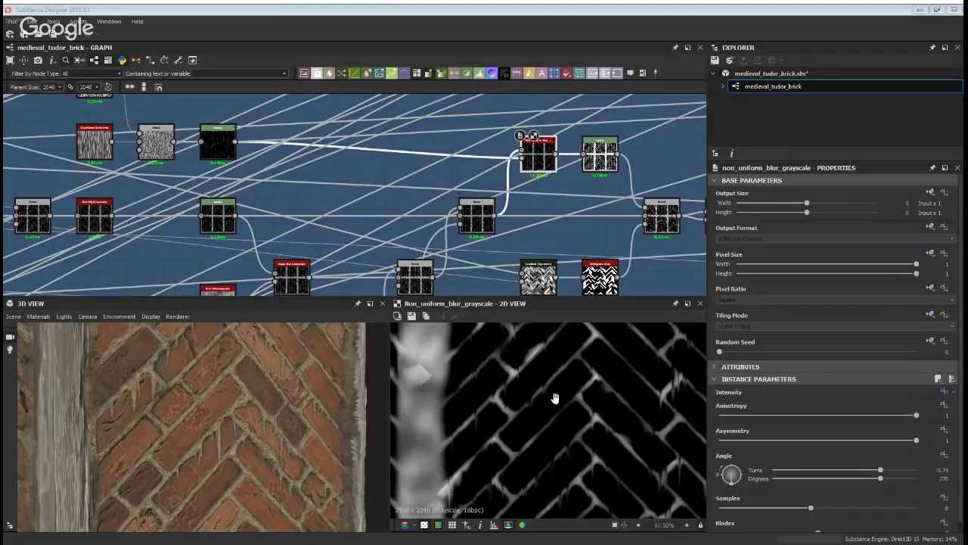
middle_click_drag(555, 398, 587, 437)
Trace the Non Uniform Blur Grayscale's blur map to the directional scratches Levels node and examine its output and histogram
scroll(223, 165, "up", 6)
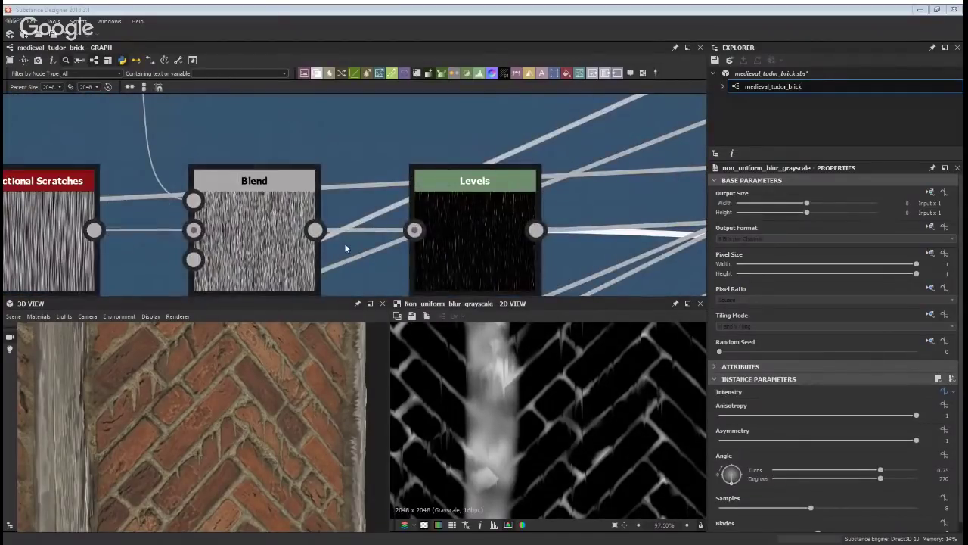
double_click(456, 234)
middle_click_drag(520, 242, 447, 196)
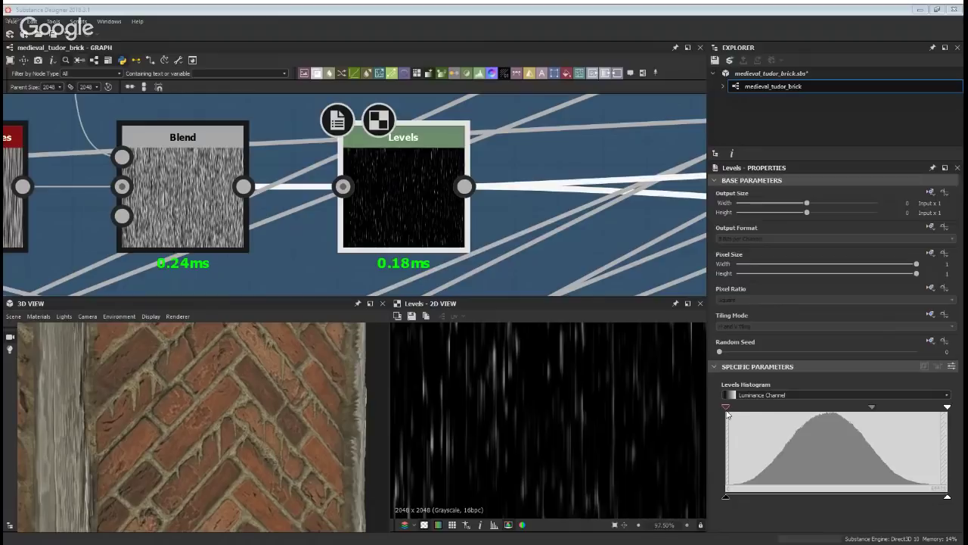
scroll(603, 416, "down", 2)
middle_click_drag(540, 232, 283, 236)
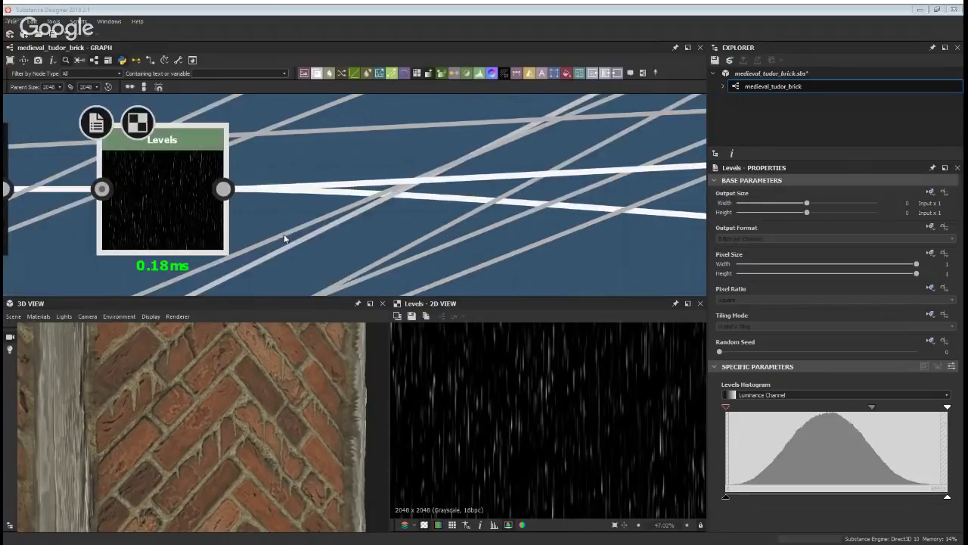
scroll(283, 235, "down", 3)
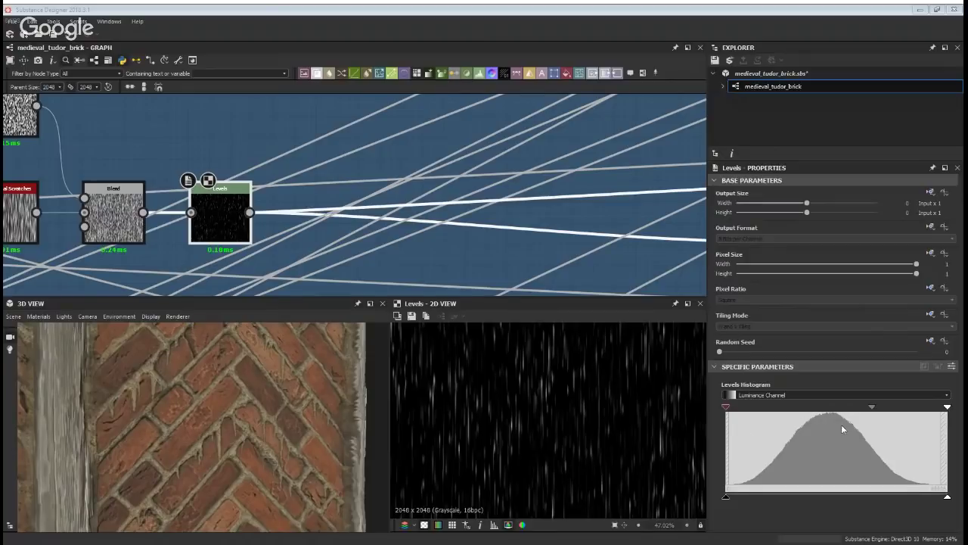
Return to the Non Uniform Blur Grayscale and inspect its dripping mortar effect up close
middle_click_drag(101, 226, 376, 186)
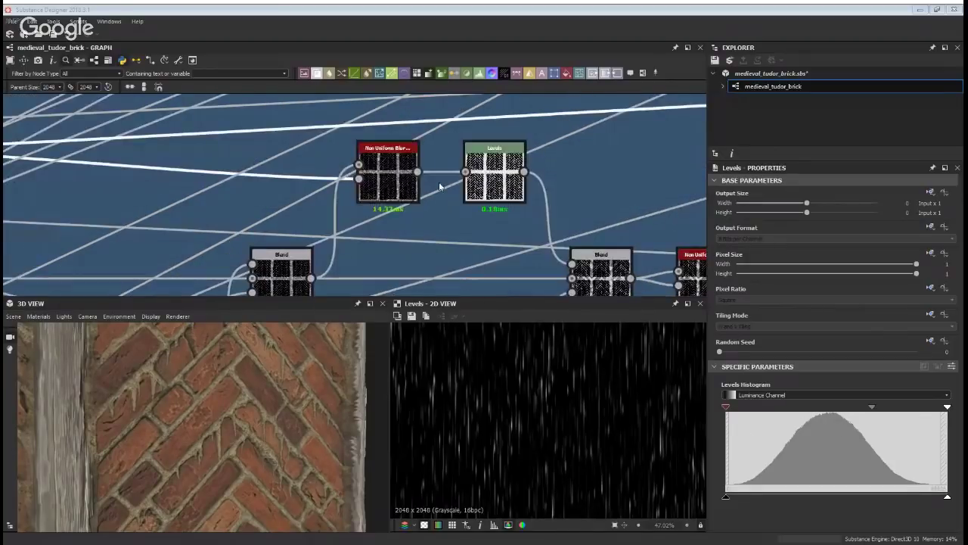
left_click(377, 185)
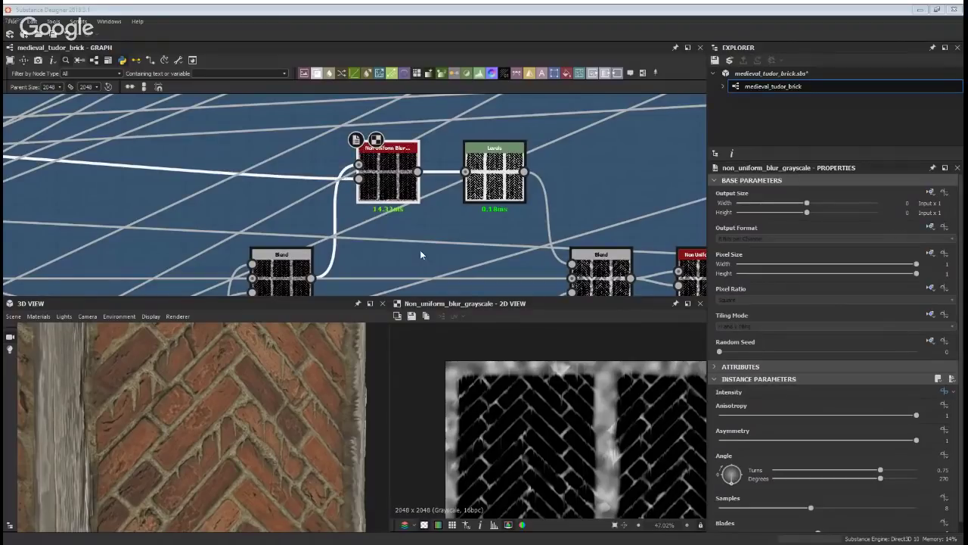
scroll(529, 422, "up", 2)
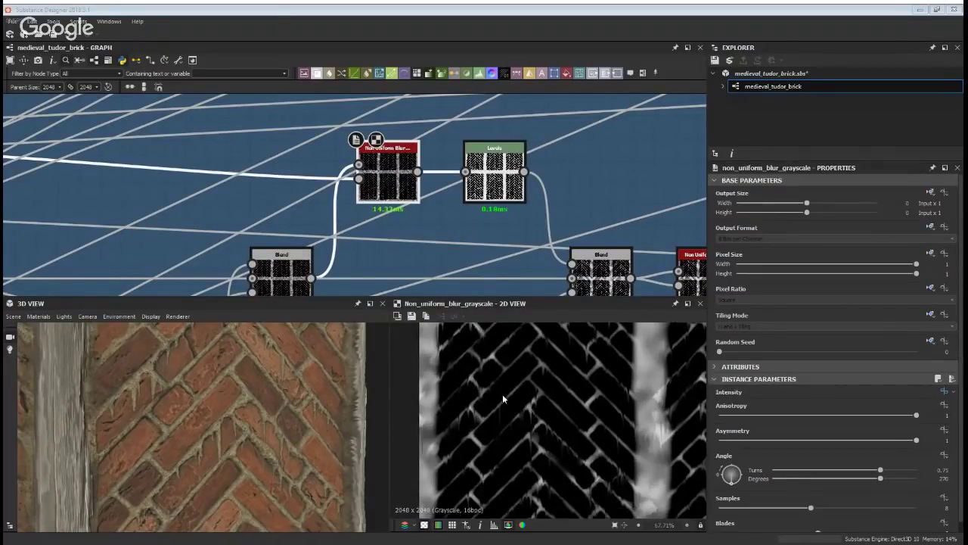
scroll(537, 429, "up", 3)
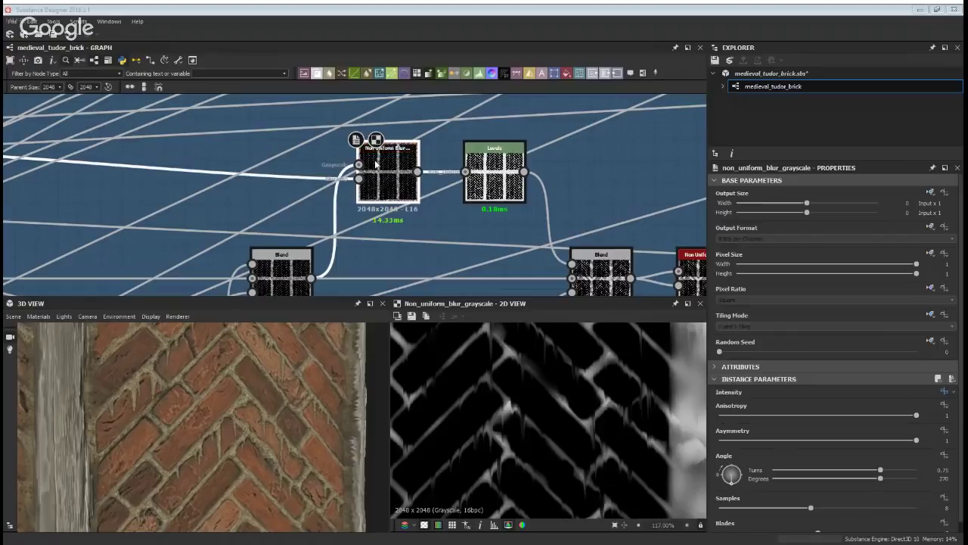
scroll(369, 178, "up", 2)
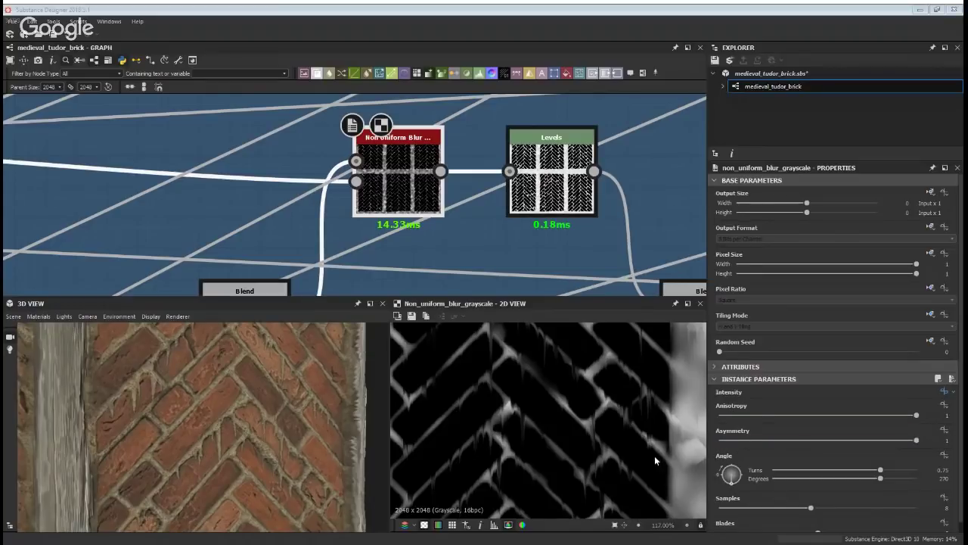
middle_click_drag(538, 469, 546, 418)
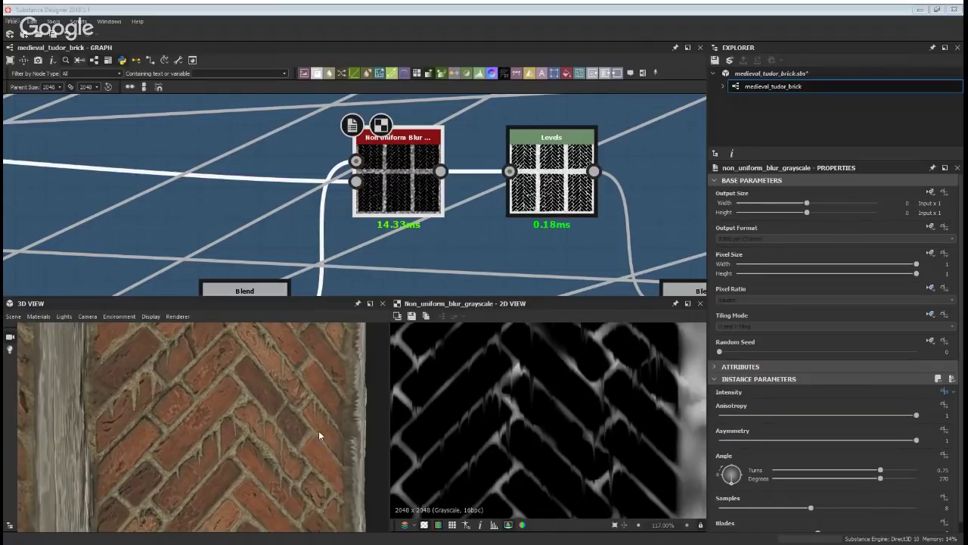
Display the Levels node after the Non Uniform Blur Grayscale and compare it with the blurred input
left_click(547, 201)
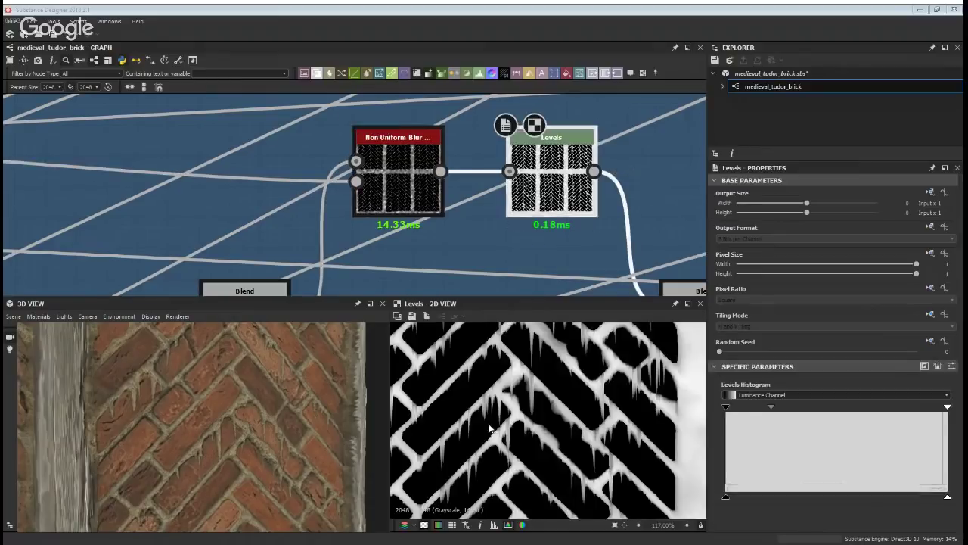
middle_click_drag(444, 251, 354, 228)
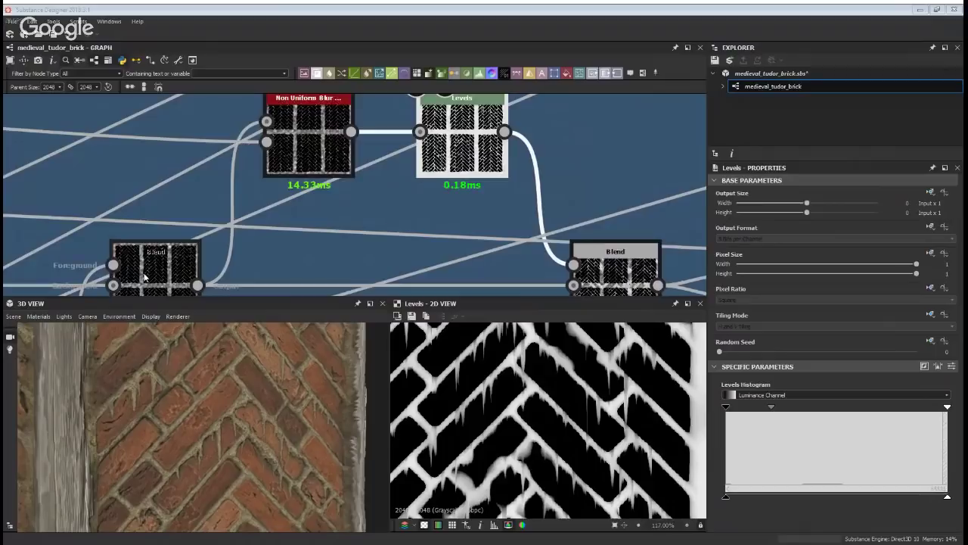
double_click(303, 137)
Display the Max (Lighten) Blend that combines the drips with the mortar height, and examine its drips and inputs
double_click(610, 277)
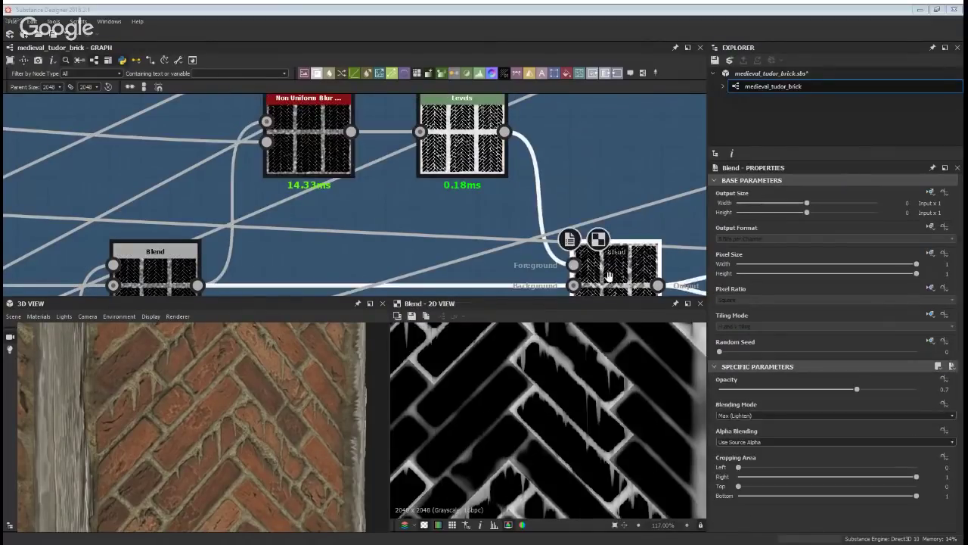
middle_click_drag(610, 277, 547, 185)
scroll(614, 364, "up", 5)
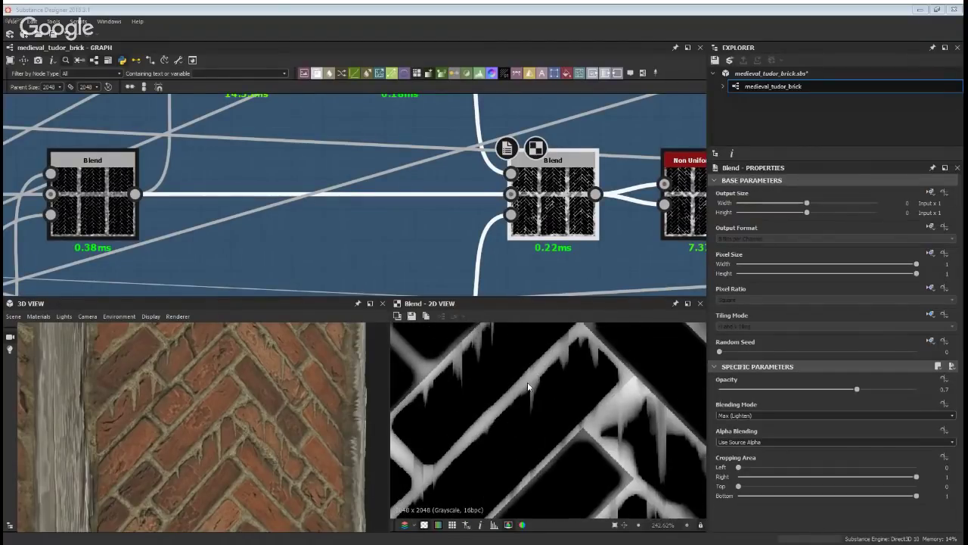
middle_click_drag(522, 469, 541, 440)
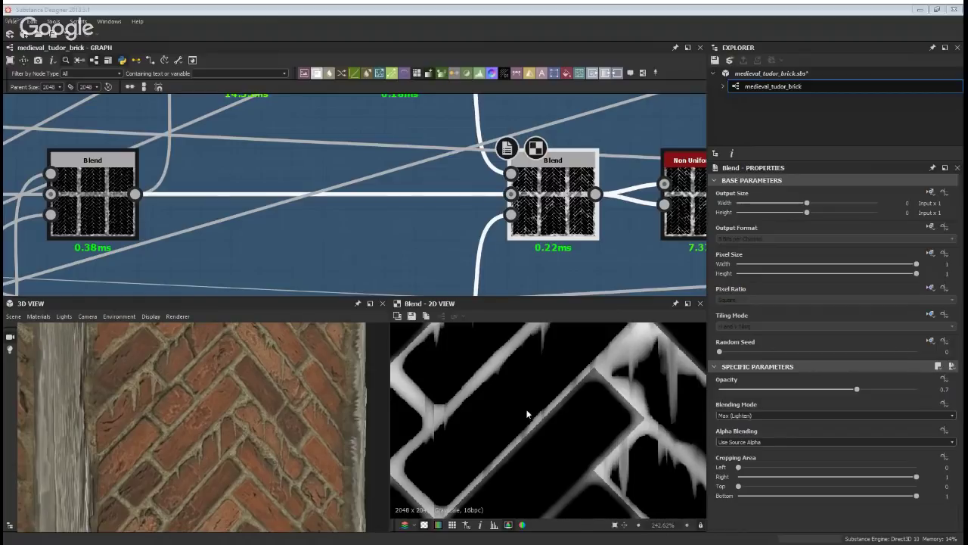
scroll(488, 194, "down", 3)
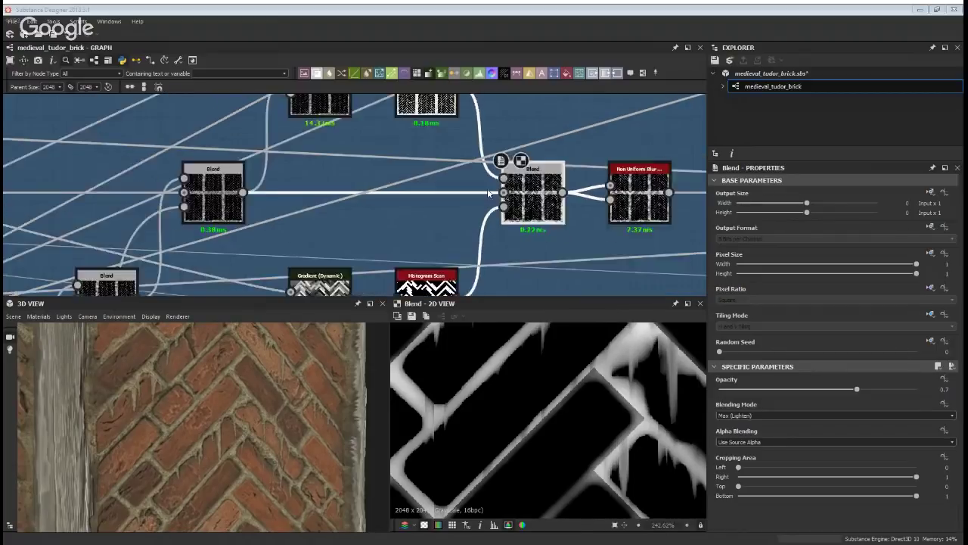
Display the Gradient (Dynamic) node and the Histogram Scan mask that feed the Max (Lighten) Blend
middle_click_drag(488, 194, 261, 194)
middle_click_drag(268, 248, 323, 163)
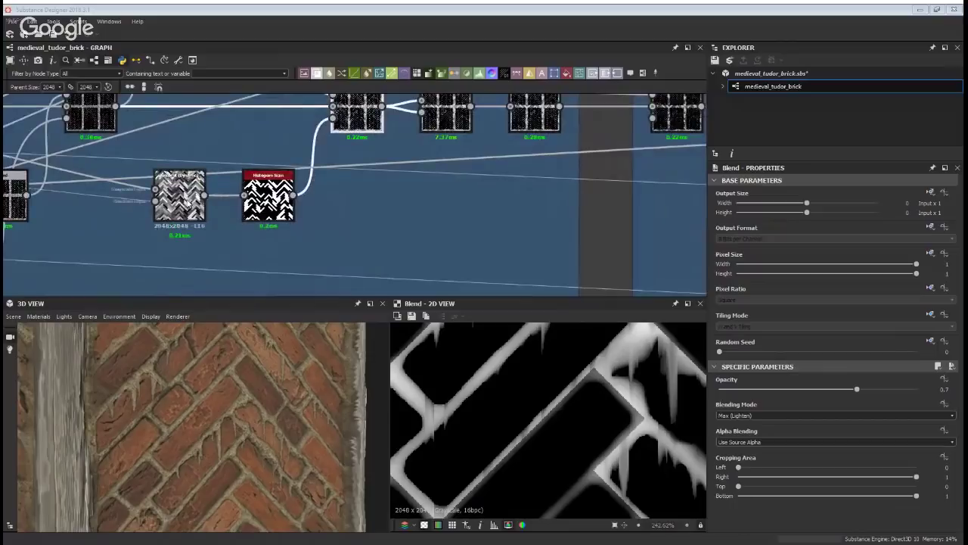
left_click(180, 195)
scroll(545, 414, "down", 5)
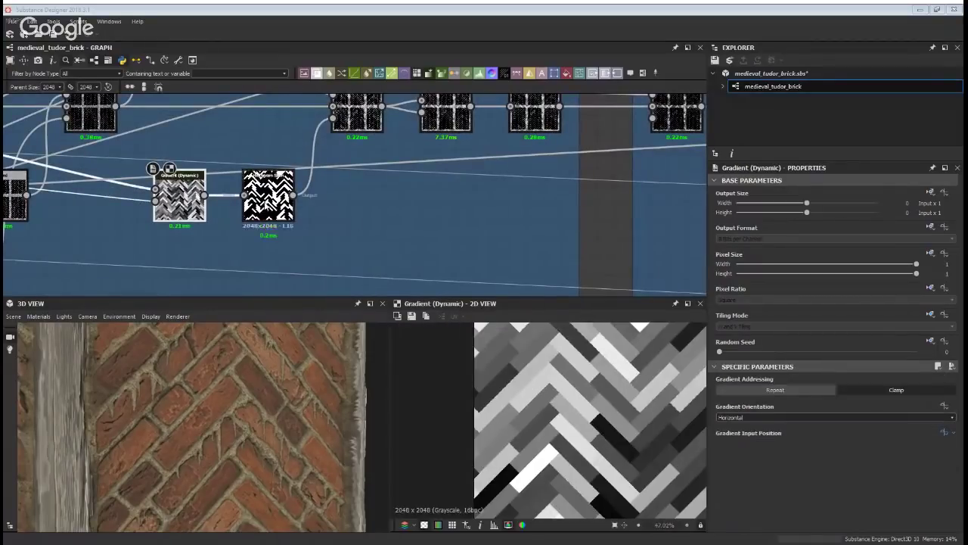
left_click(267, 196)
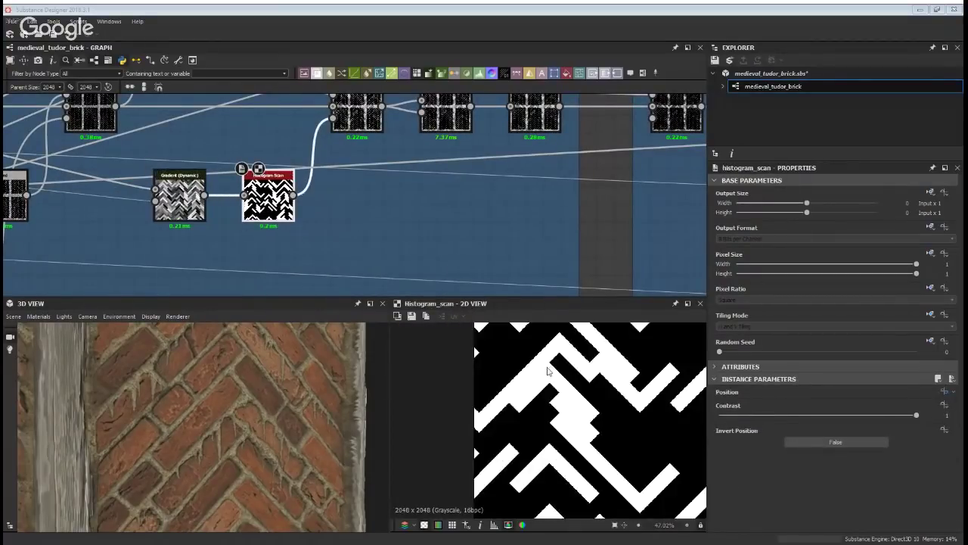
Examine the mortar drips on the bricks in the 3D preview alongside the nodes leading into Mortar Surface Detail
middle_click_drag(392, 126, 383, 234)
scroll(265, 435, "down", 3)
left_click_drag(152, 446, 202, 420)
mouse_move(192, 373)
middle_mouse_down()
mouse_move(192, 419)
mouse_move(277, 388)
middle_mouse_up()
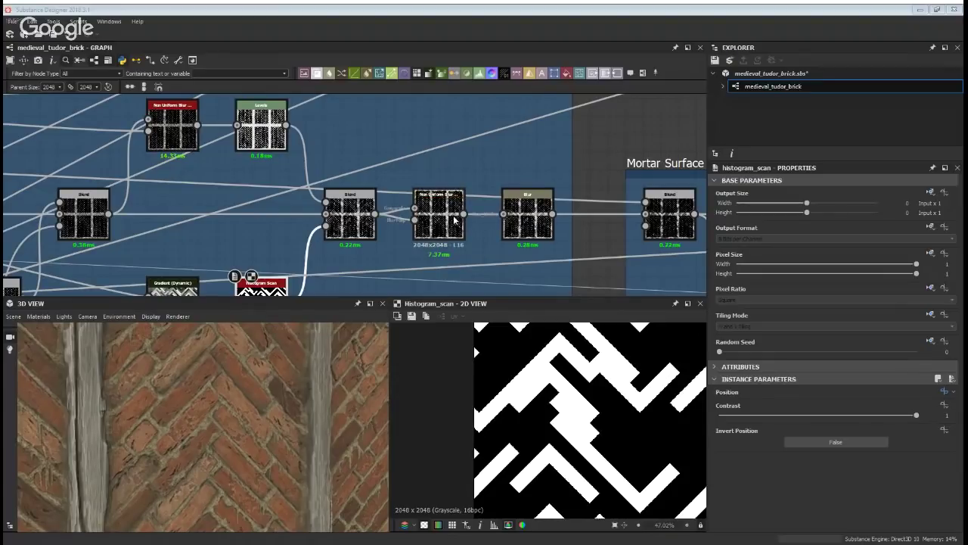
scroll(455, 219, "down", 3)
middle_click_drag(471, 217, 303, 184)
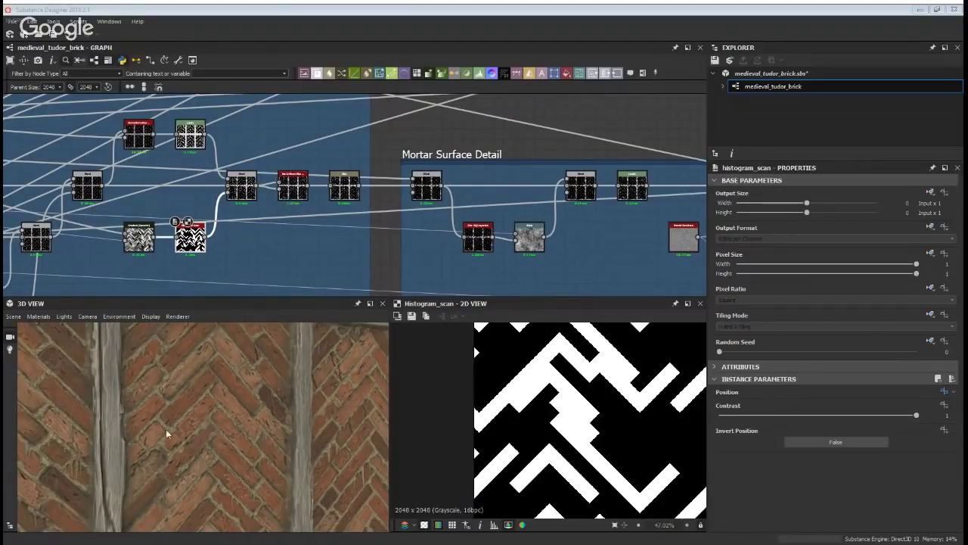
scroll(218, 467, "up", 3)
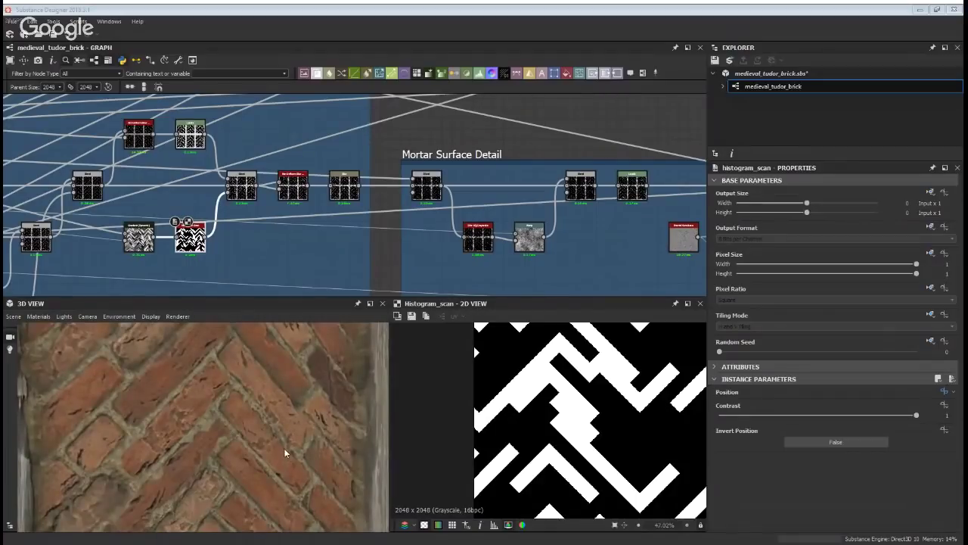
left_click_drag(294, 436, 250, 420)
scroll(358, 218, "down", 4)
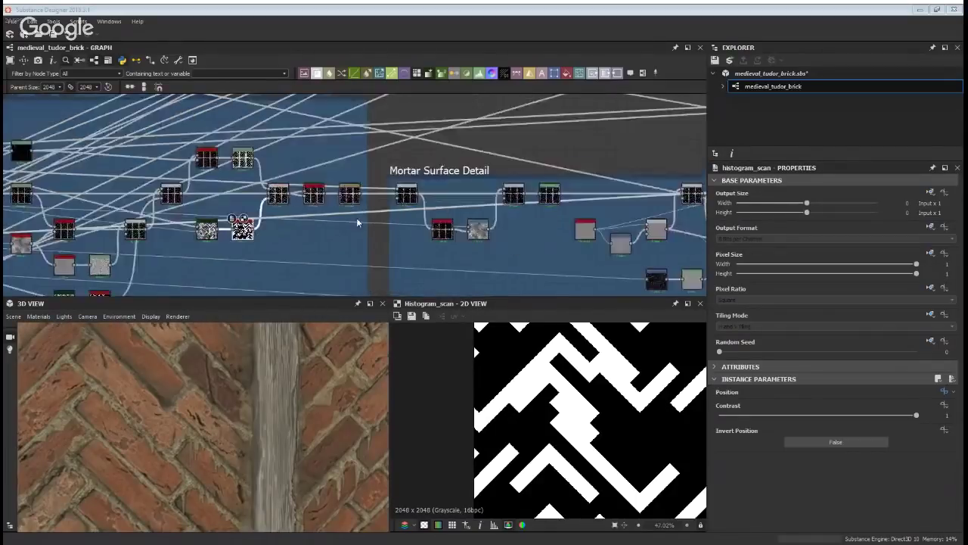
left_click_drag(186, 378, 240, 399)
scroll(188, 383, "up", 5)
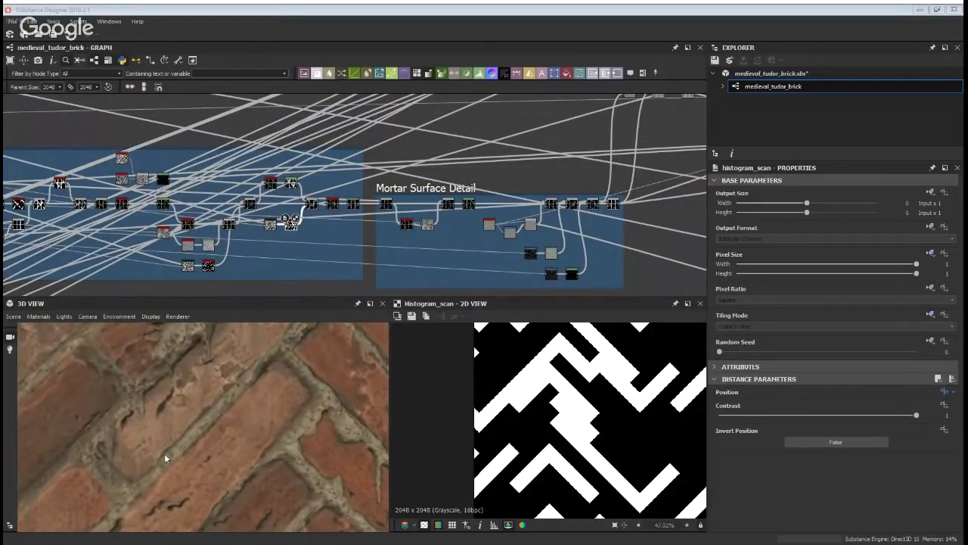
scroll(253, 405, "down", 5)
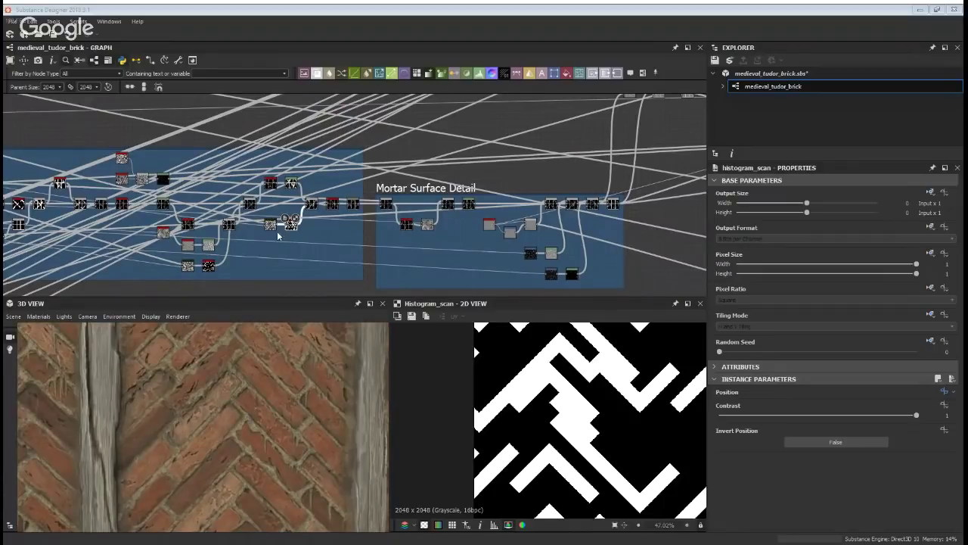
Display the Non Uniform Blur Grayscale node again and inspect its dripping mortar up close
scroll(268, 195, "up", 2)
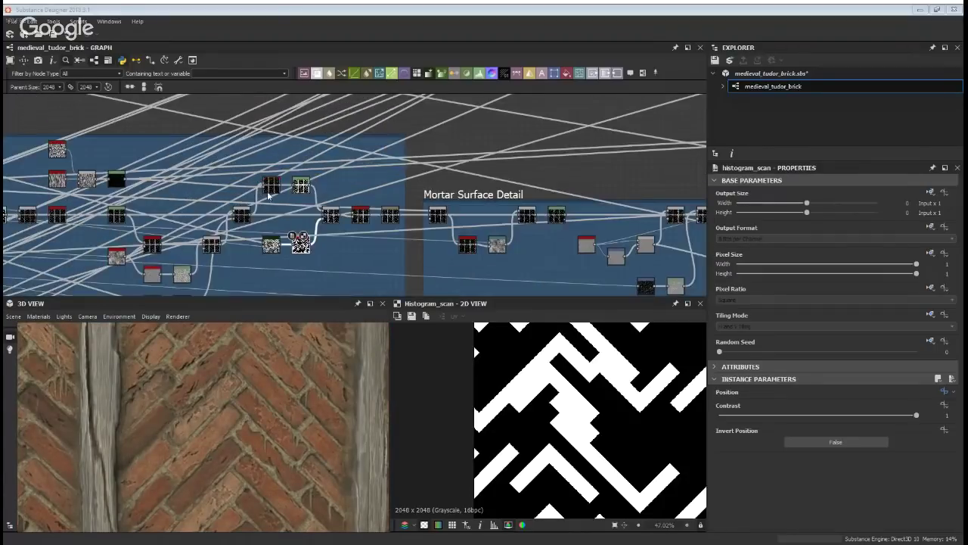
scroll(268, 195, "up", 2)
left_click(353, 190)
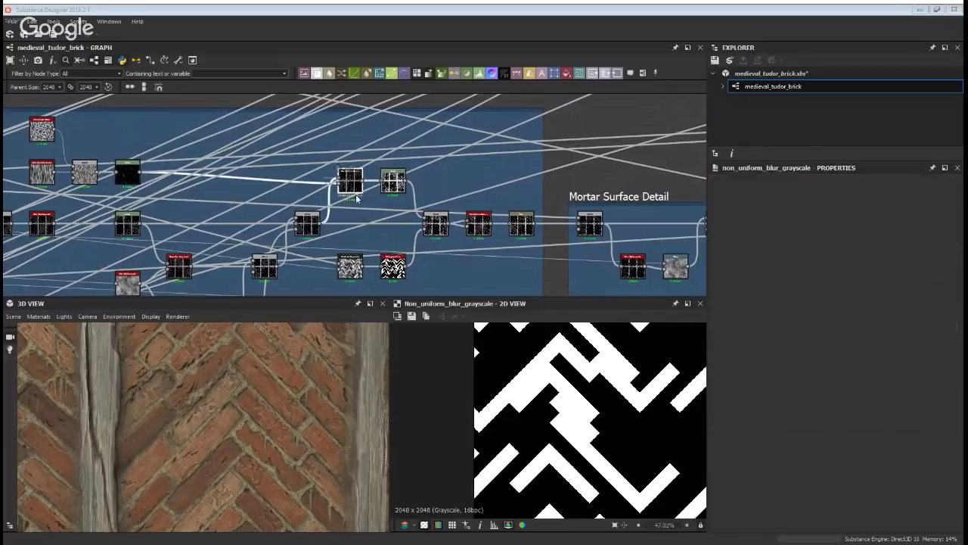
scroll(522, 369, "up", 5)
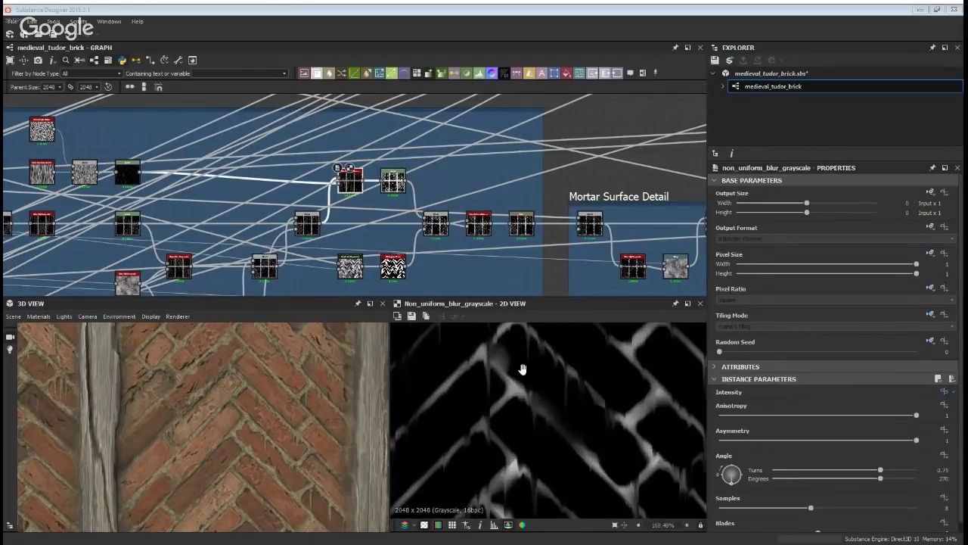
middle_click_drag(522, 369, 514, 375)
middle_click_drag(321, 137, 332, 188)
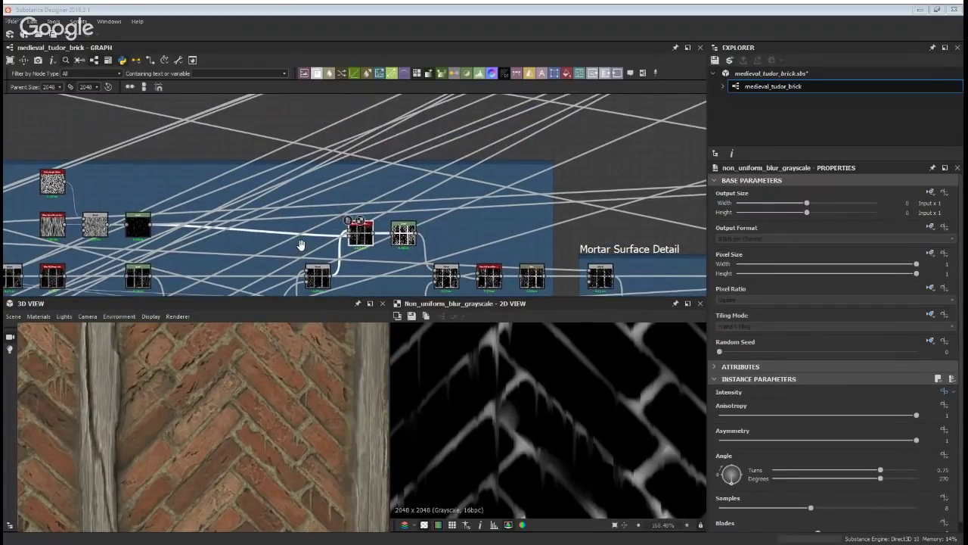
middle_click_drag(301, 245, 311, 203)
Add a Histogram Scan above the Non Uniform Blur Grayscale, feed it the mortar Blend's output, and set its position to 0.21
left_click(348, 154)
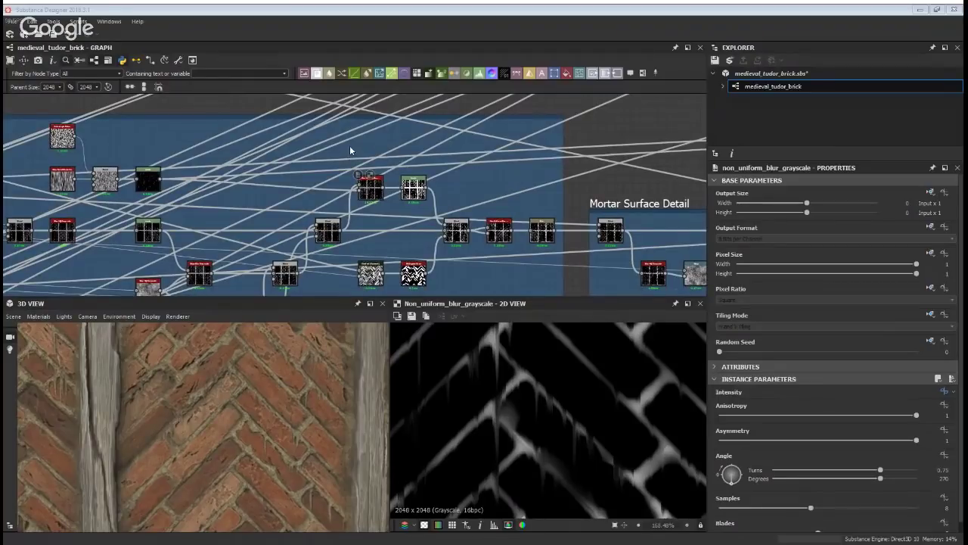
left_click(386, 206)
left_click_drag(342, 150, 350, 142)
left_click_drag(738, 402, 760, 402)
left_click_drag(353, 145, 342, 227)
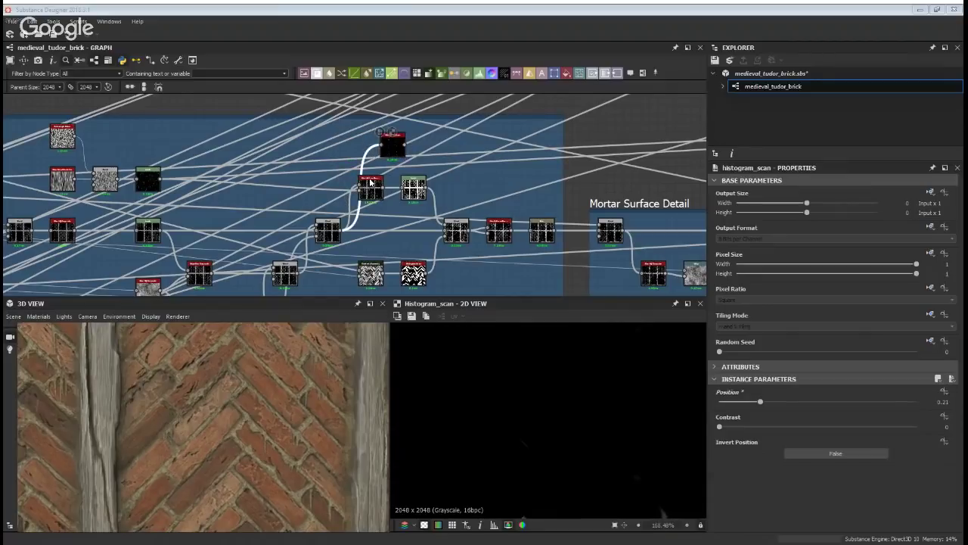
Insert a Blend before the new Histogram Scan and connect a new Gaussian Noise to it as the second source
key("b")
left_click_drag(363, 180, 347, 146)
left_click(177, 125)
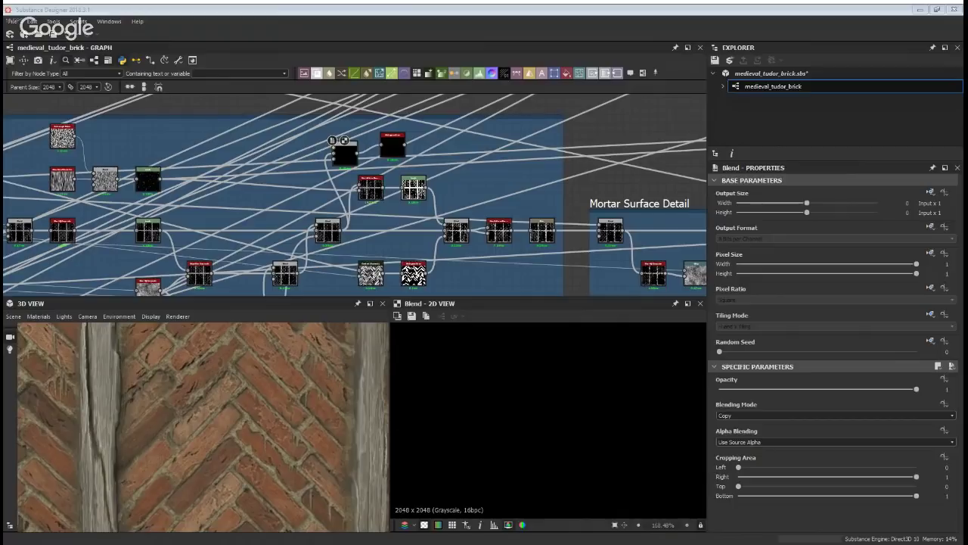
left_click(222, 145)
left_click_drag(175, 131, 338, 149)
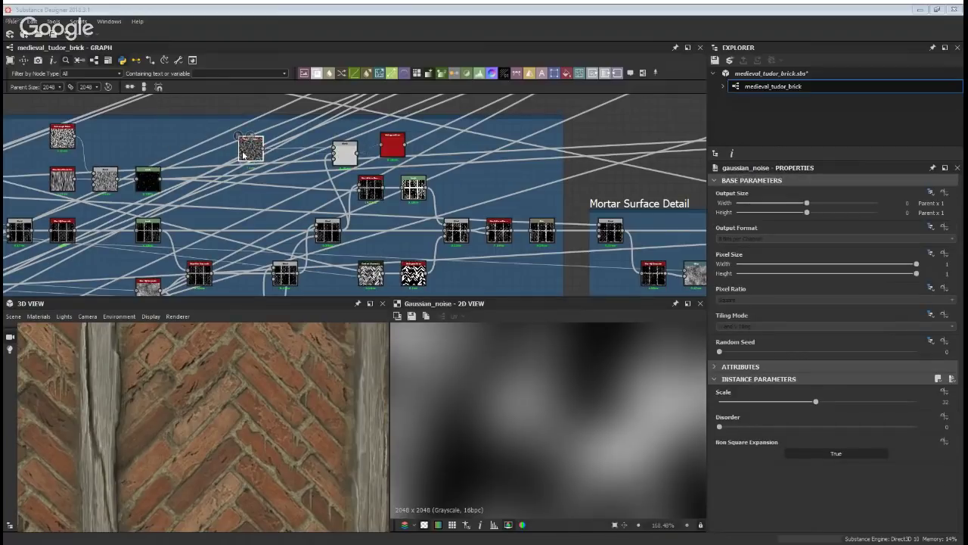
Set the Gaussian Noise's disorder to 1 and the new Blend's blending mode to Multiply
left_click_drag(804, 426, 918, 427)
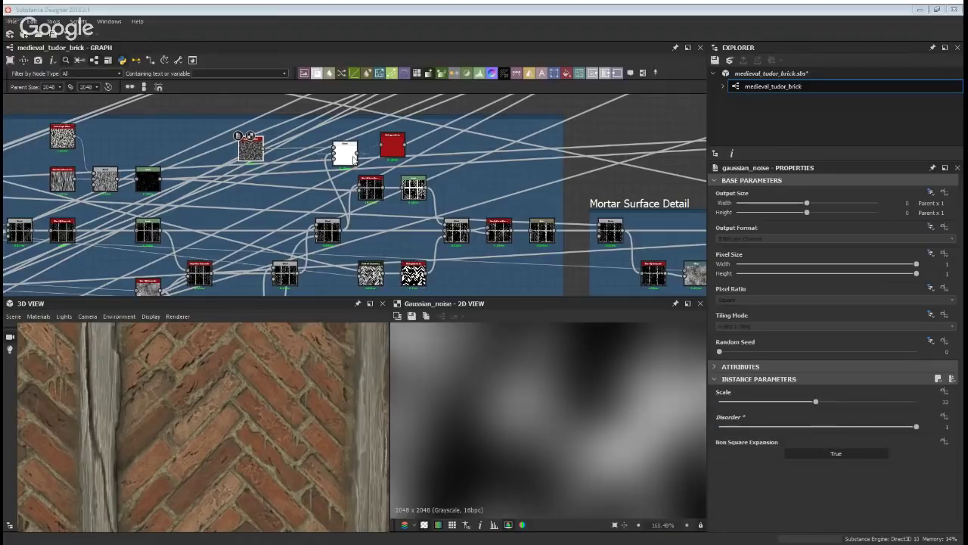
double_click(345, 154)
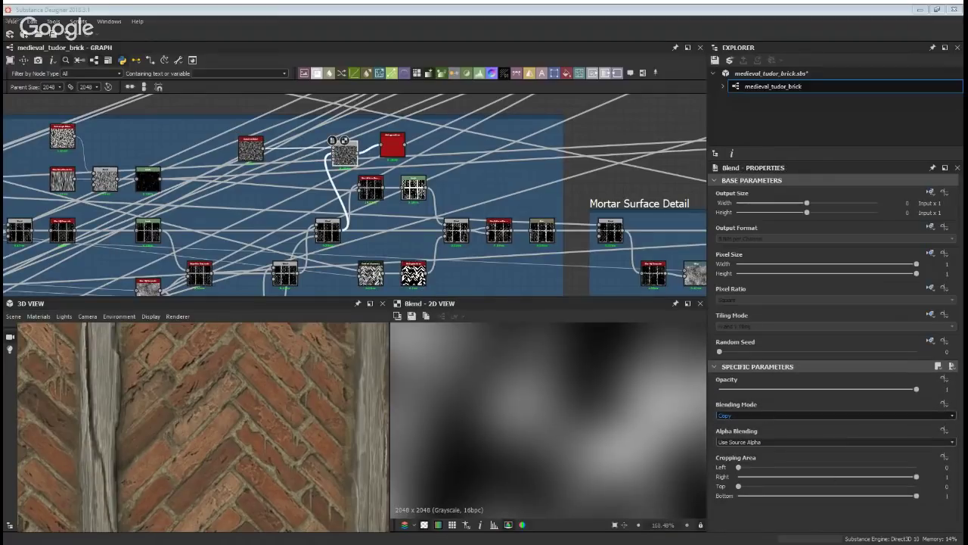
left_click(738, 448)
scroll(567, 360, "down", 6)
Isolate scattered mortar spots by setting the new Histogram Scan's position to 0.65 and contrast to 1
left_click(389, 149)
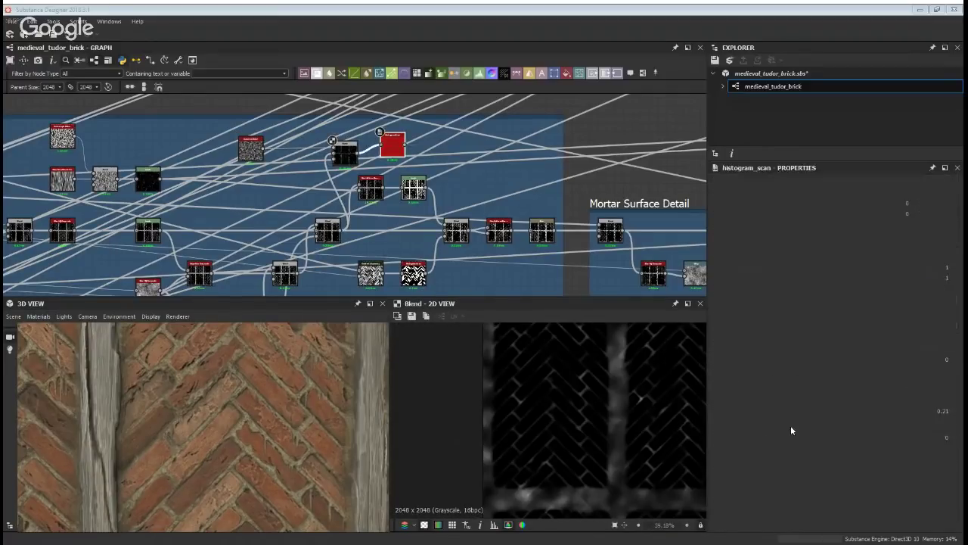
left_click_drag(761, 402, 818, 409)
double_click(390, 149)
middle_click_drag(609, 378, 532, 360)
left_click_drag(798, 409, 826, 393)
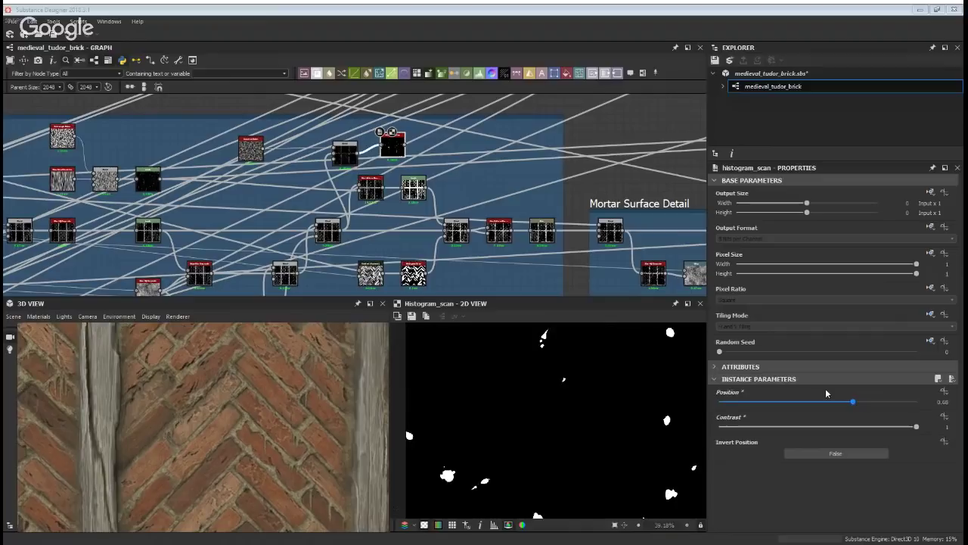
left_click(344, 152)
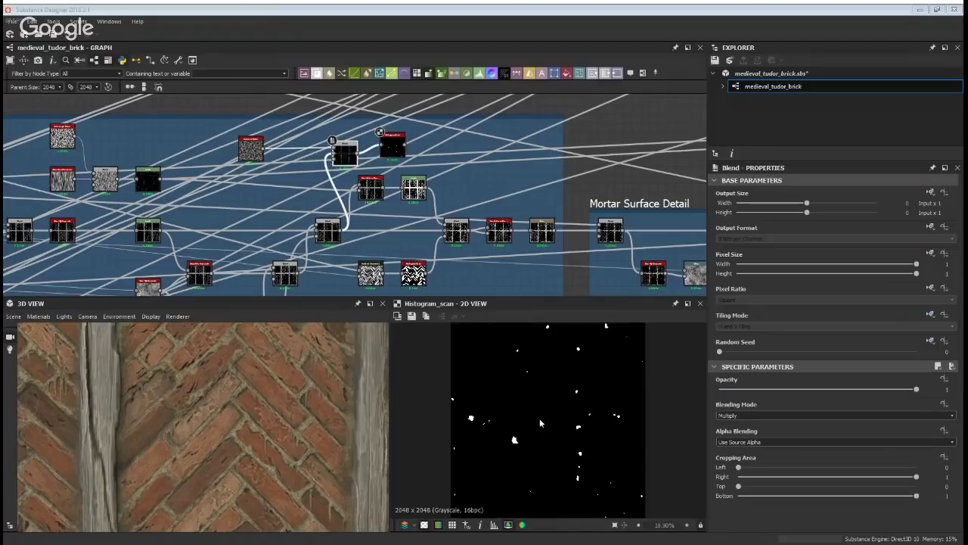
scroll(532, 361, "up", 3)
middle_click_drag(404, 182, 392, 220)
Add a Slope Blur Grayscale after the Histogram Scan and connect a Gradient Linear 1 as its slope input
left_click(382, 183)
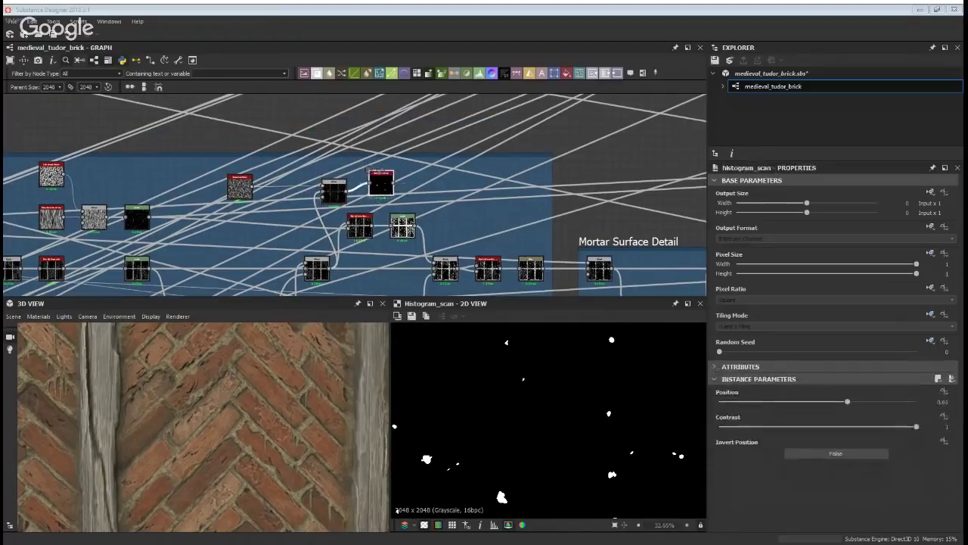
scroll(429, 187, "up", 2)
key("s")
left_click(472, 225)
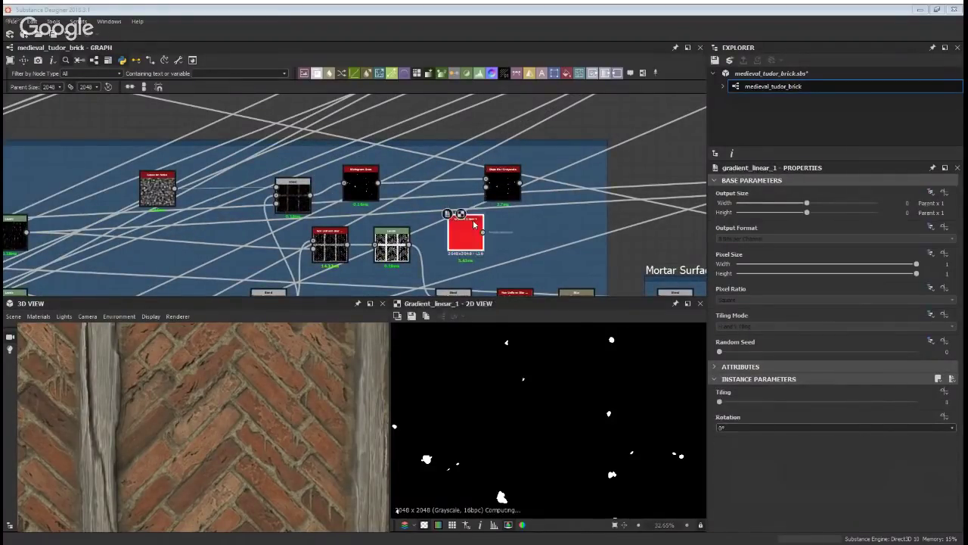
key("Return")
left_click_drag(459, 207, 484, 193)
double_click(499, 184)
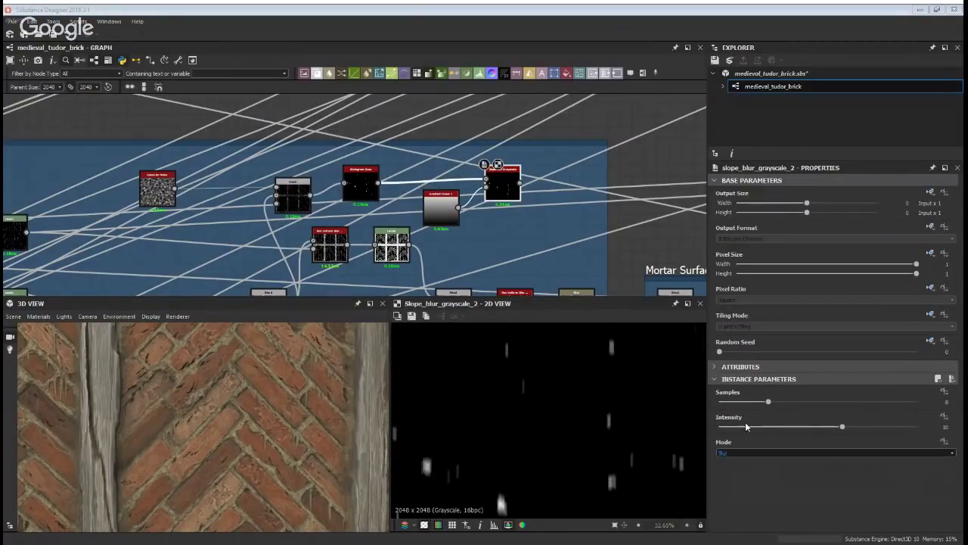
Lengthen the streaks by setting the Slope Blur Grayscale's samples to 32 and intensity to 16
left_click_drag(752, 401, 916, 401)
left_click_drag(842, 426, 916, 425)
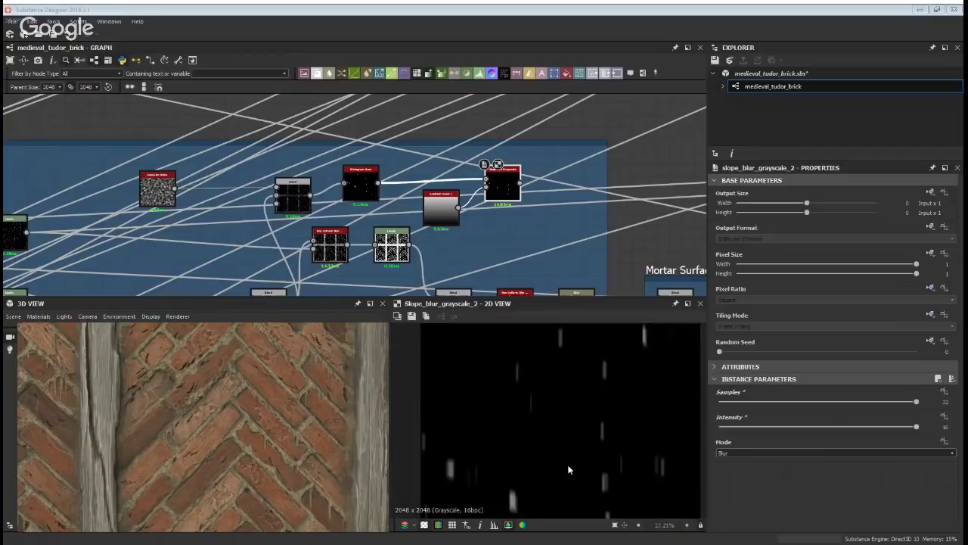
scroll(673, 467, "down", 5)
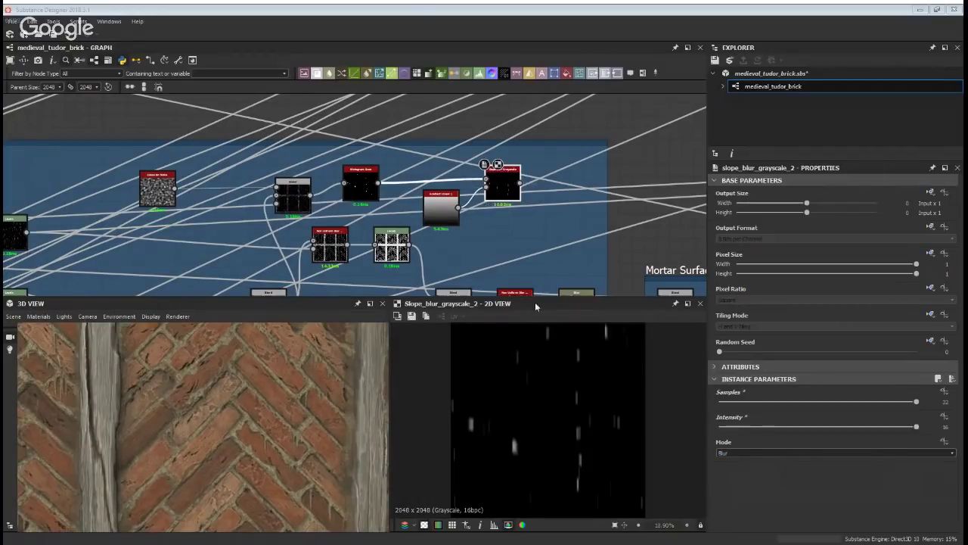
middle_click_drag(414, 264, 361, 198)
scroll(529, 345, "up", 5)
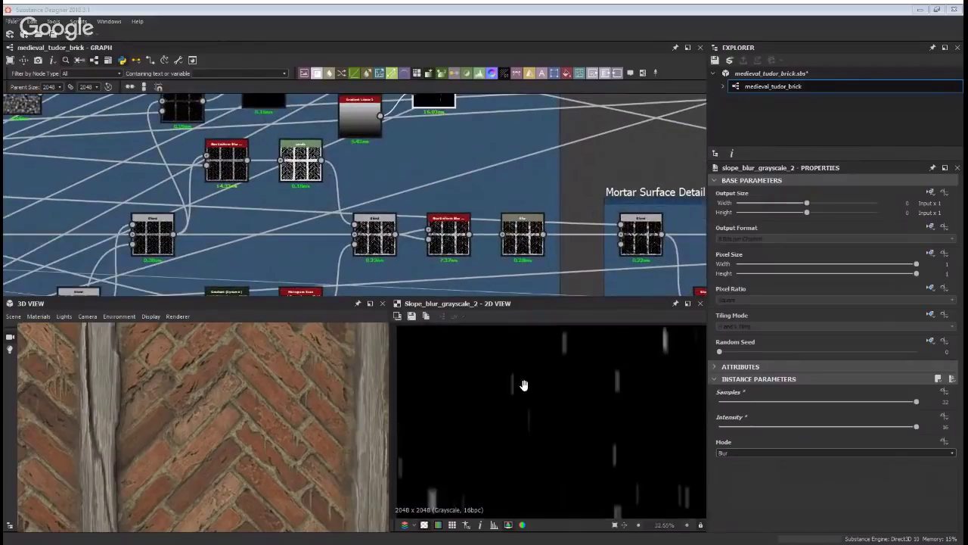
middle_click_drag(410, 158, 405, 205)
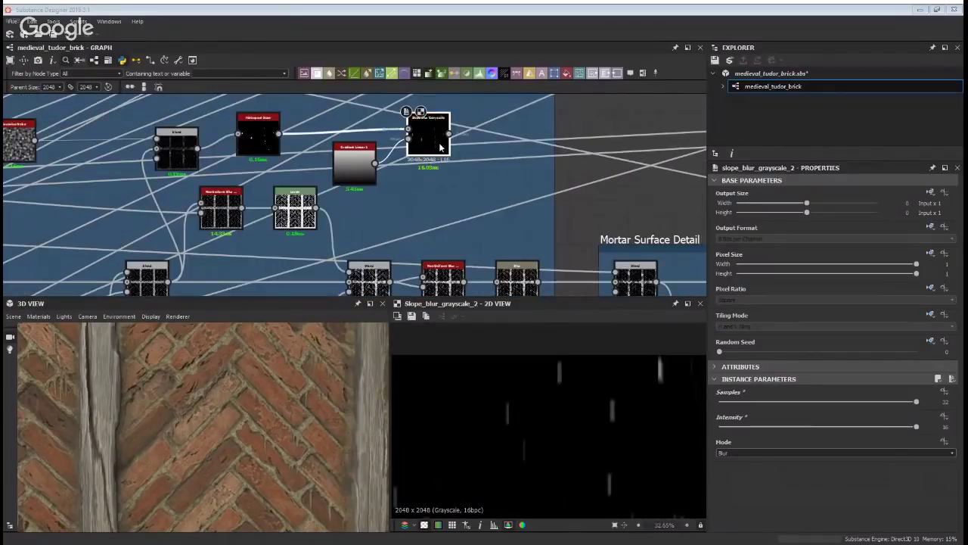
Move the Multiply Blend slightly upward and set the Slope Blur Grayscale's mode to Max
left_click_drag(168, 159, 169, 136)
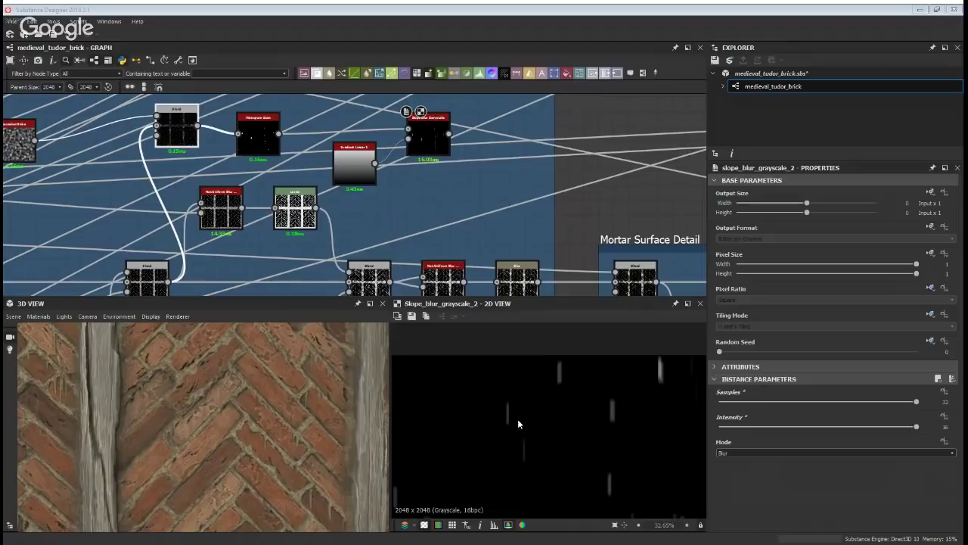
left_click(425, 138)
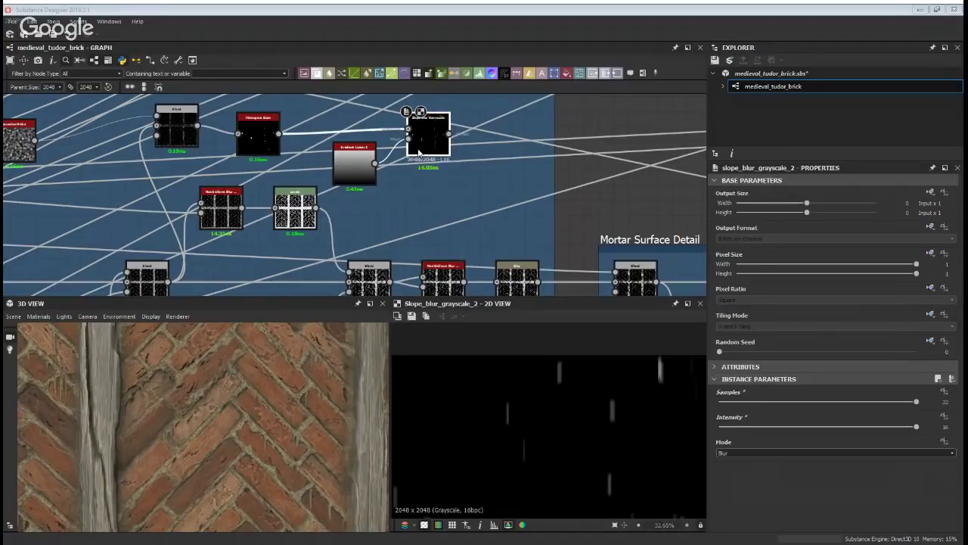
left_click(731, 473)
scroll(604, 395, "up", 3)
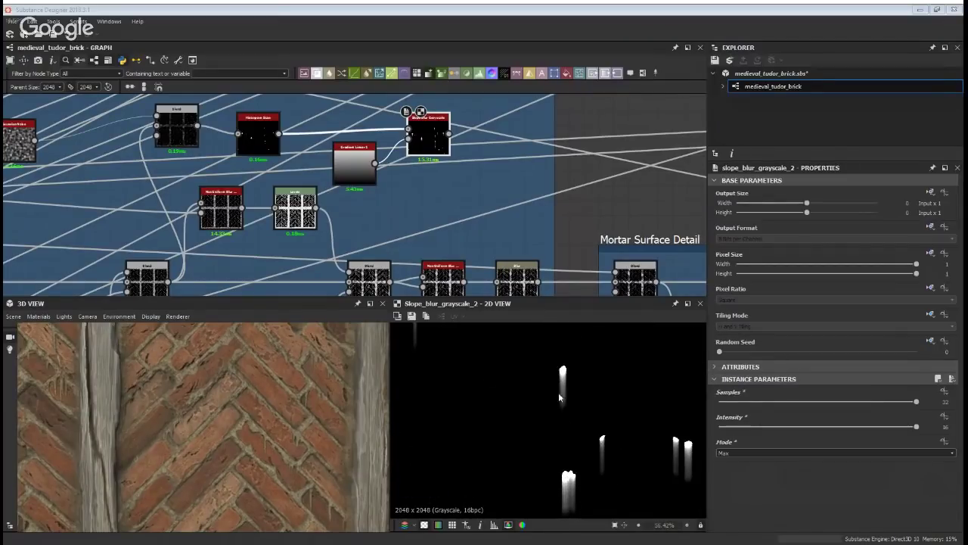
Inspect the mortar drips on the 3D bricks and display the Max (Lighten) Blend for comparison with the new streaks
middle_click_drag(441, 244, 436, 172)
middle_click_drag(223, 394, 285, 422)
scroll(285, 421, "up", 2)
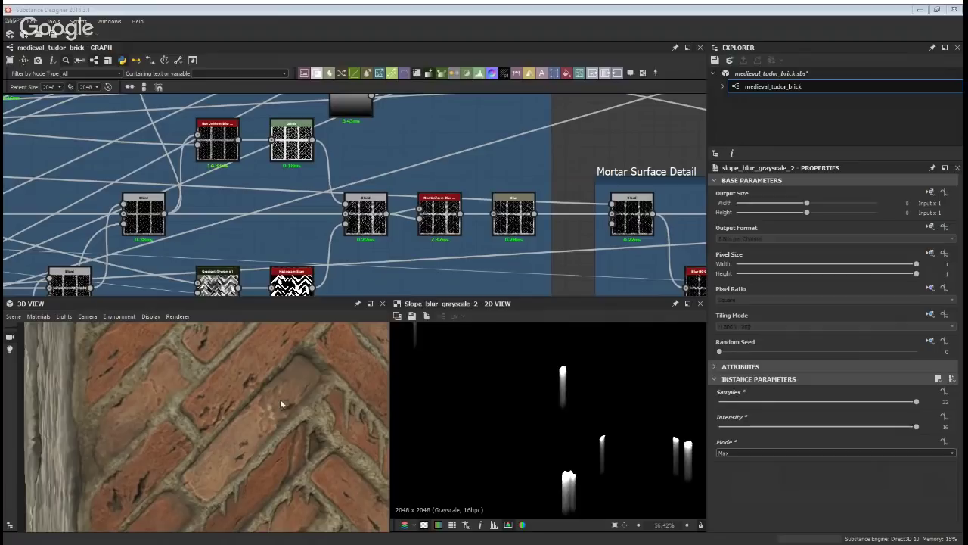
middle_click_drag(363, 191, 324, 247)
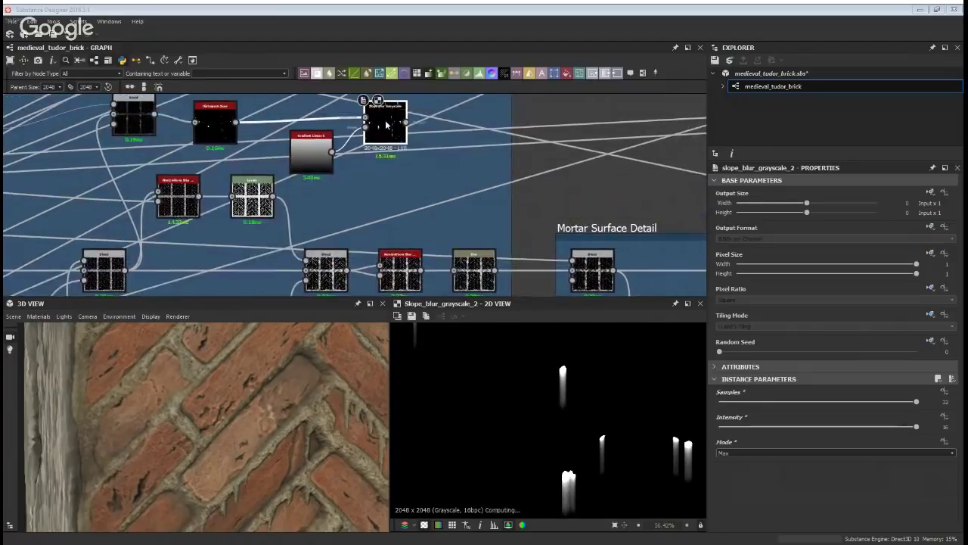
double_click(330, 264)
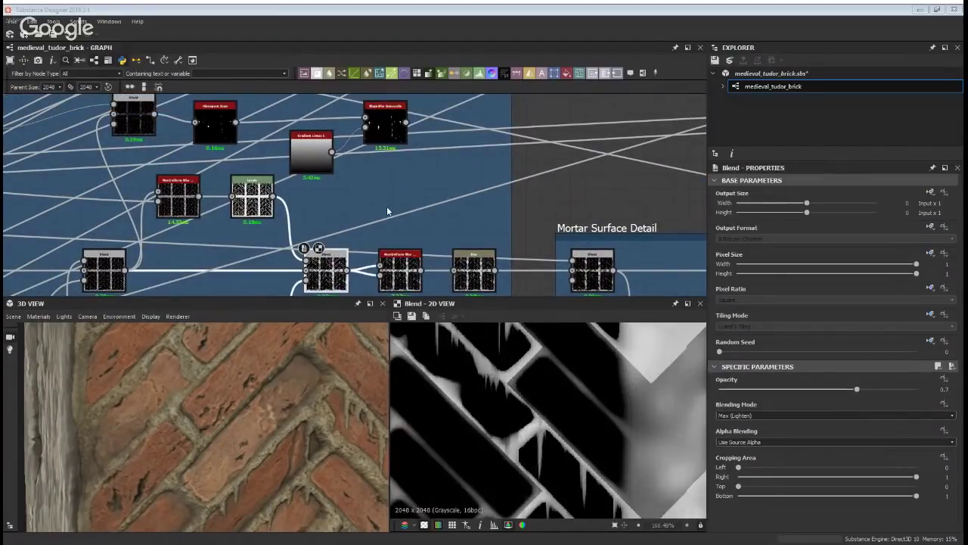
Compare the new Slope Blur Grayscale streak with the mortar drips in the Max (Lighten) Blend
double_click(389, 116)
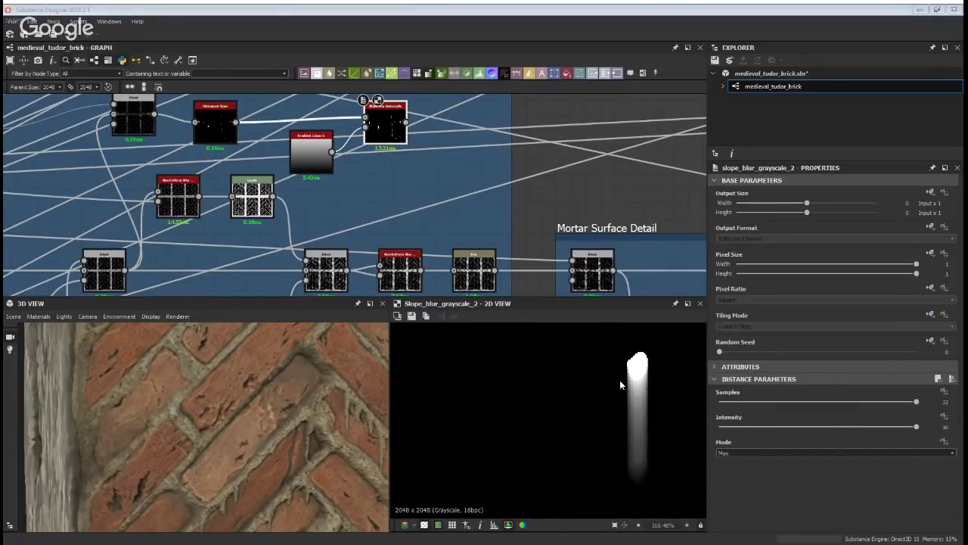
scroll(394, 184, "down", 1)
double_click(336, 246)
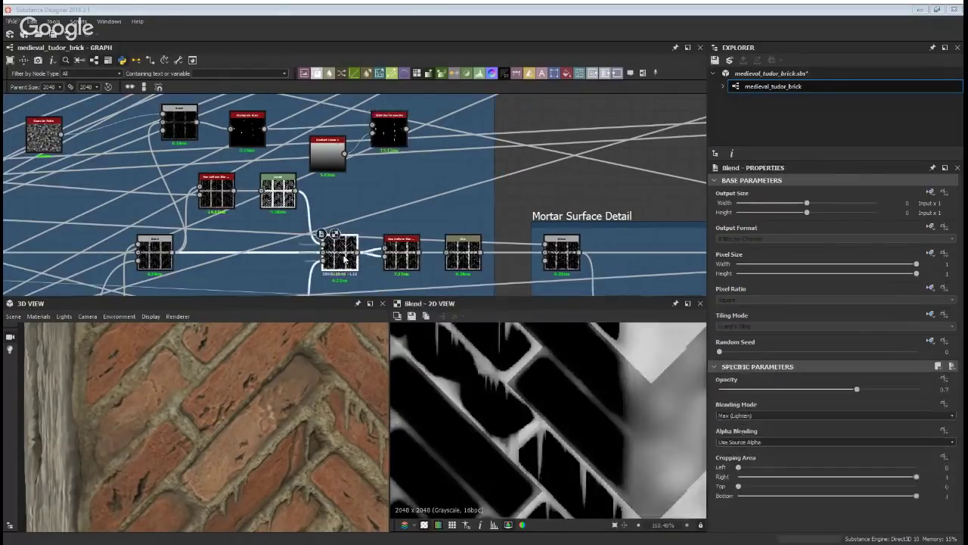
middle_click_drag(553, 370, 558, 403)
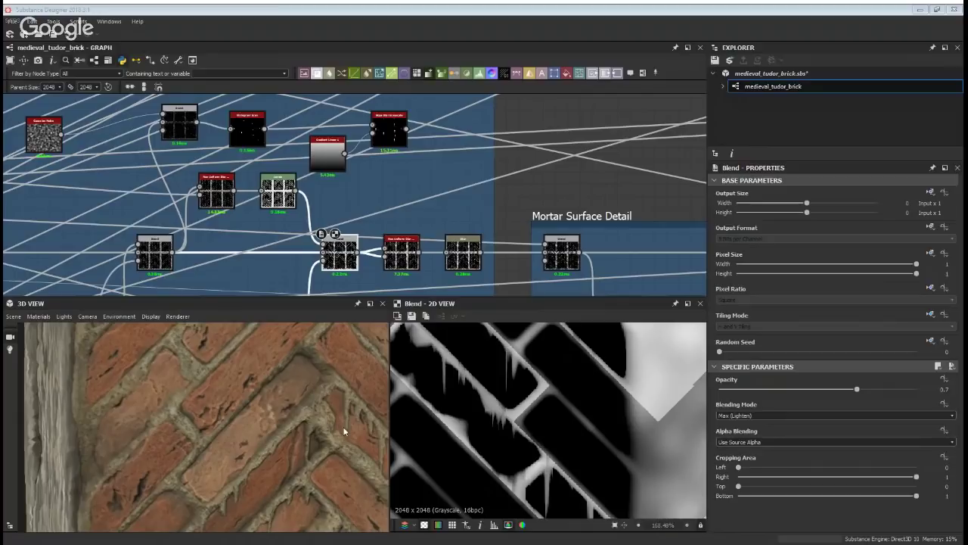
Display the Non Uniform Blur Grayscale after the Max (Lighten) Blend and compare it with the unblurred drips
left_click_drag(344, 431, 167, 395)
scroll(429, 158, "down", 2)
middle_click_drag(431, 215, 381, 185)
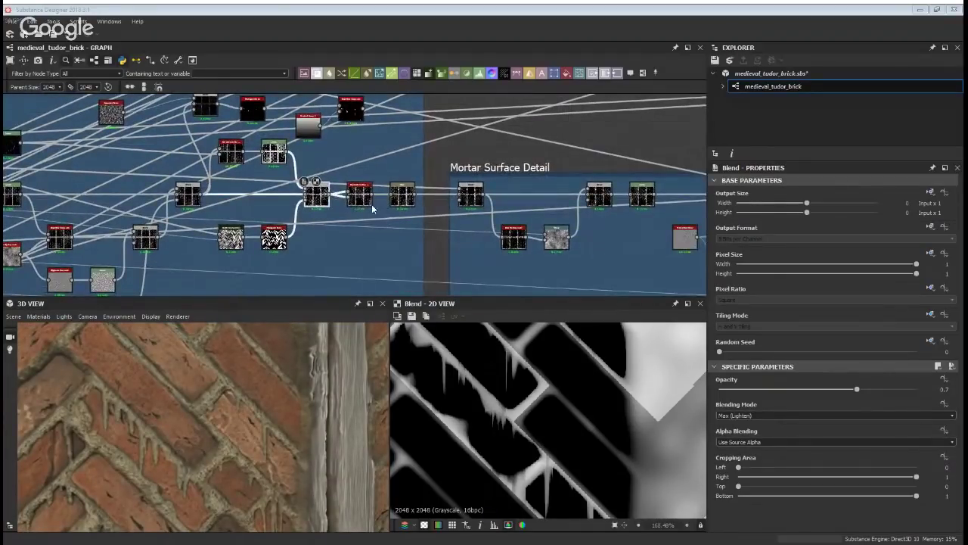
double_click(361, 197)
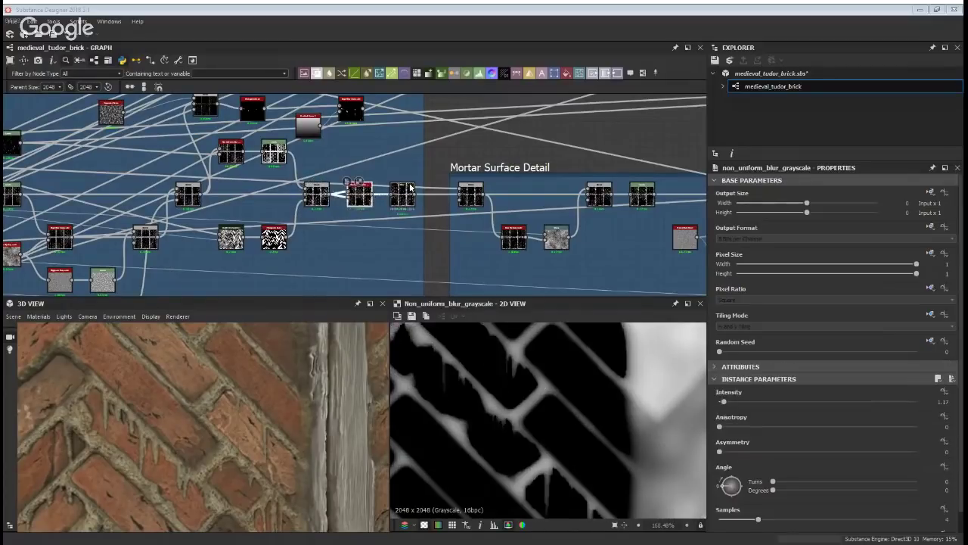
double_click(323, 194)
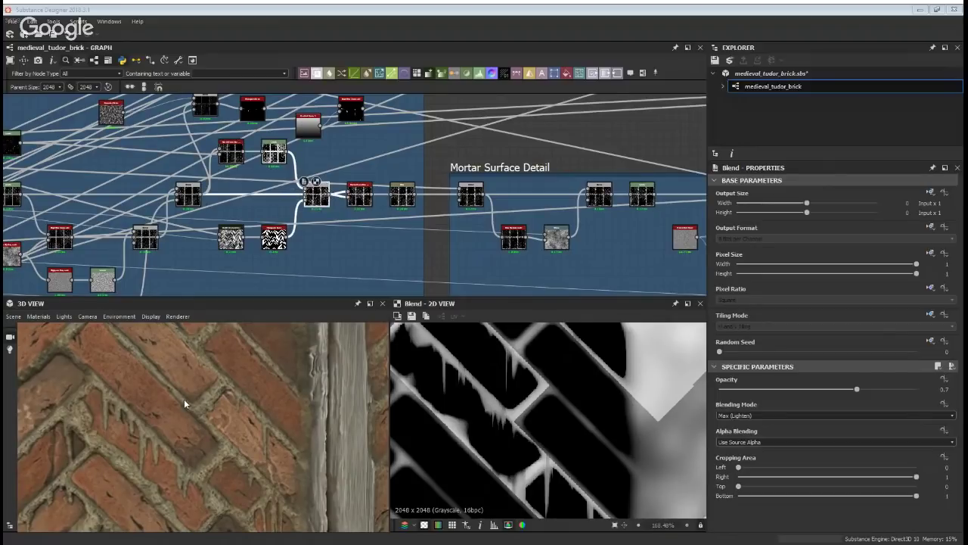
Inspect the drips on the 3D bricks and display the earlier Slope Blur Grayscale in the mortar height chain
right_click_drag(184, 400, 249, 401)
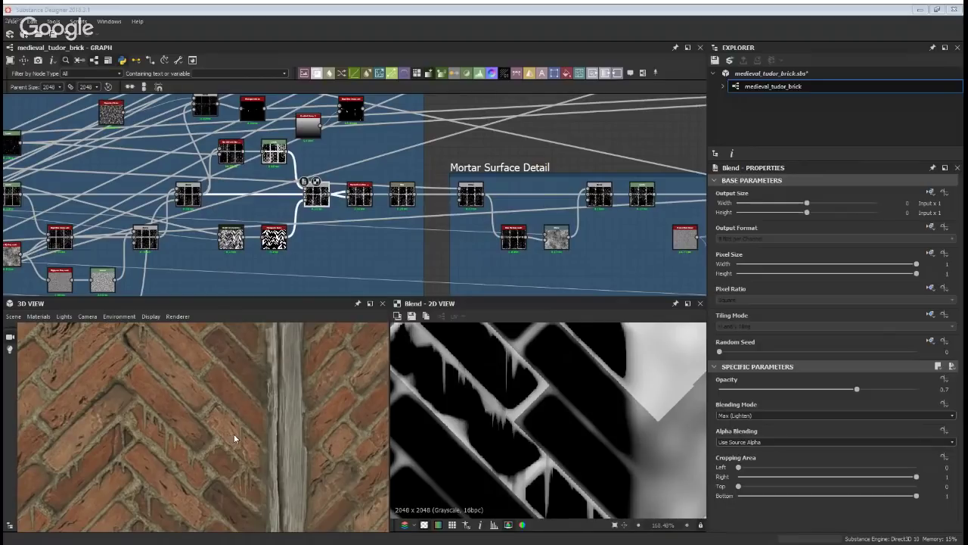
middle_click_drag(203, 454, 230, 446)
left_click_drag(277, 415, 259, 435)
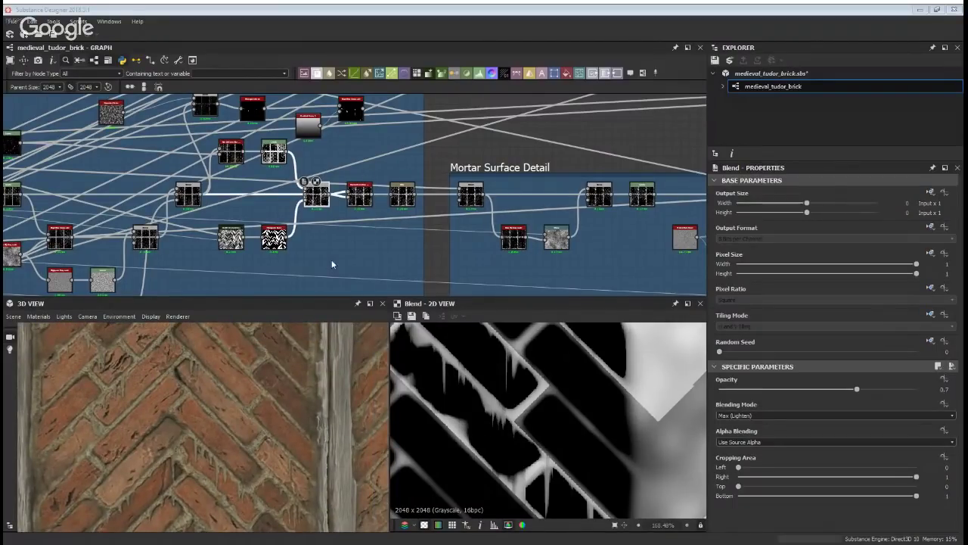
middle_click_drag(203, 228, 280, 212)
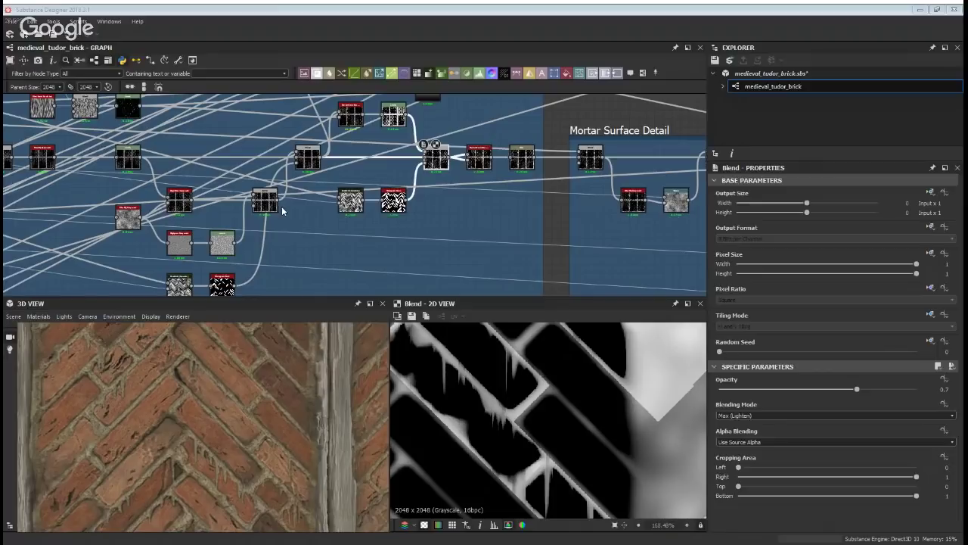
double_click(180, 199)
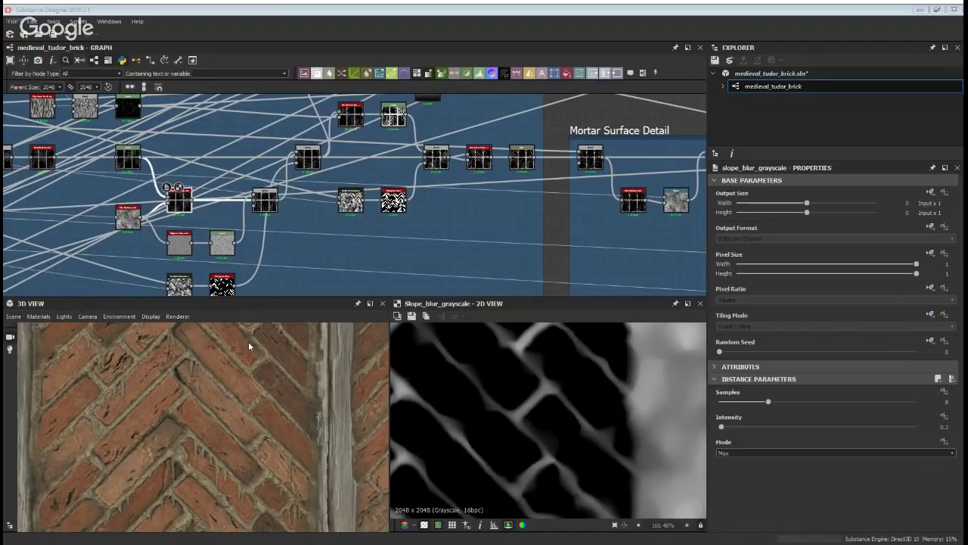
Add a Gaussian Noise node in the empty area below the final Blend and Height Blend nodes
scroll(360, 162, "down", 2)
middle_click_drag(500, 167, 265, 245)
scroll(239, 271, "up", 3)
scroll(203, 250, "up", 3)
middle_click_drag(203, 250, 311, 162)
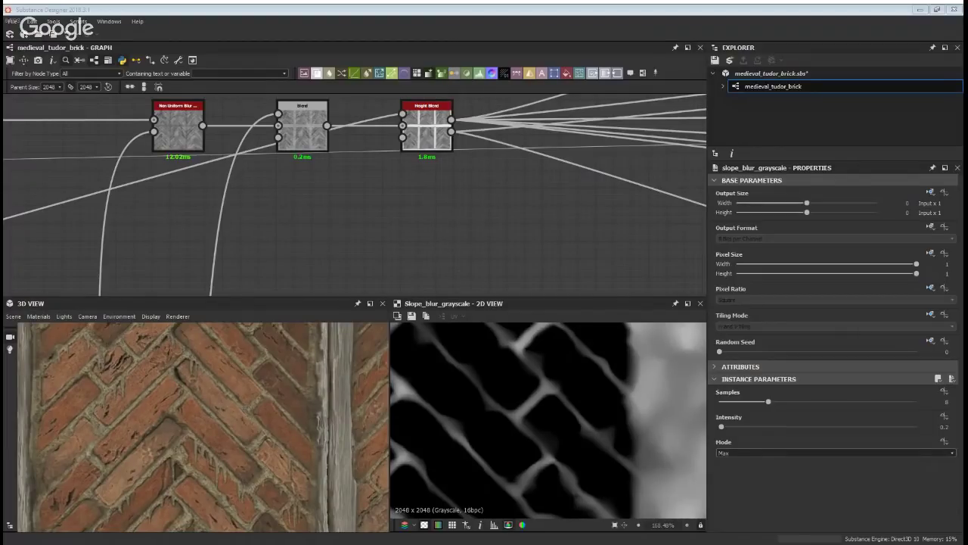
key("Return")
left_click_drag(331, 223, 259, 223)
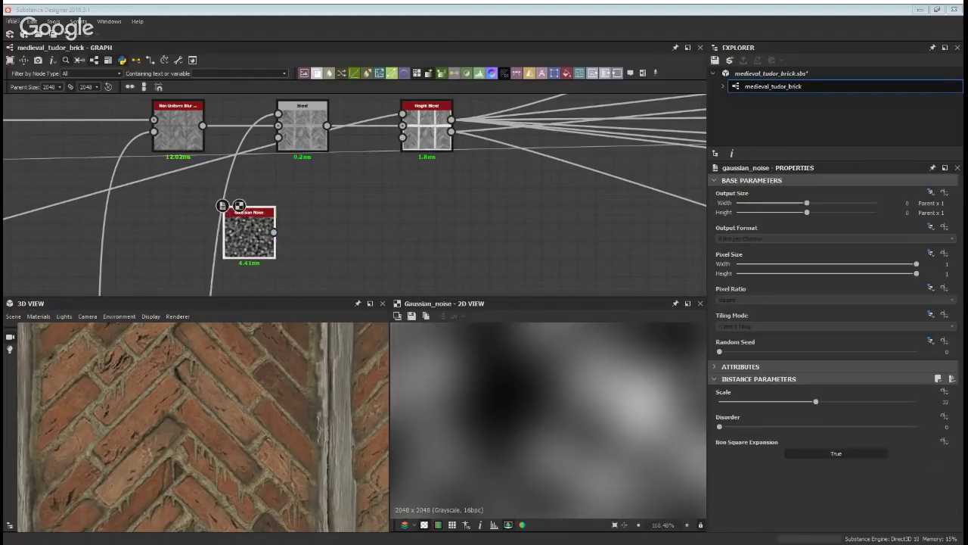
Add a Levels node after the Gaussian Noise, raising its output black level and slightly lowering its output white level
key("l")
left_click_drag(726, 497, 835, 497)
scroll(395, 201, "down", 2)
left_click_drag(947, 496, 907, 496)
scroll(415, 199, "up", 4)
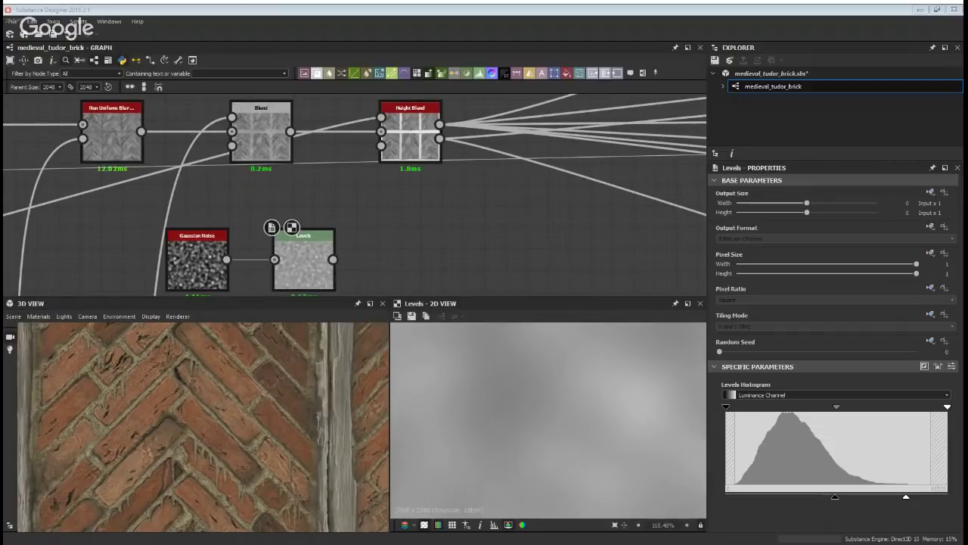
Add a Height Blend with the Levels as height top and the brick height feeding the Non Uniform Blur as height bottom, and display it
key("Return")
left_click_drag(414, 246, 445, 247)
left_click_drag(333, 259, 431, 221)
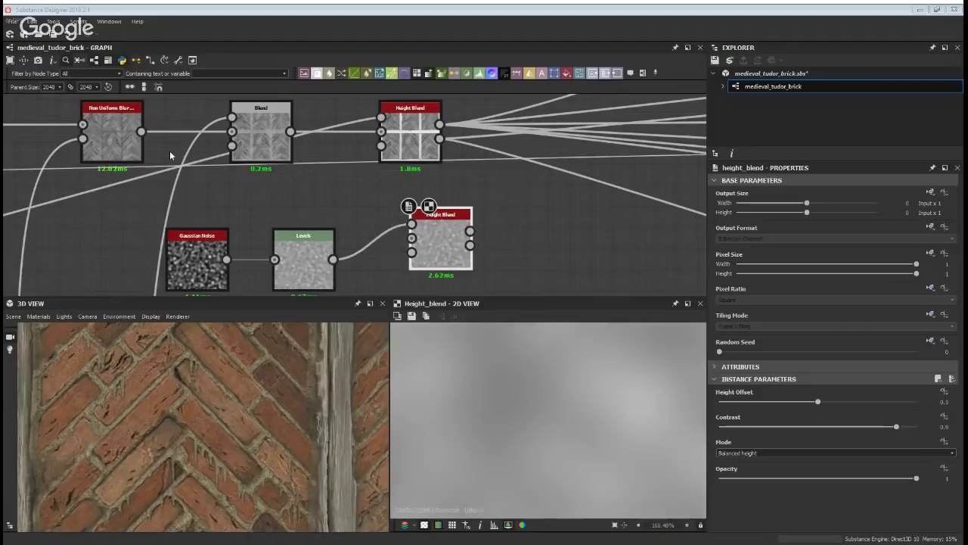
left_click_drag(83, 125, 431, 240)
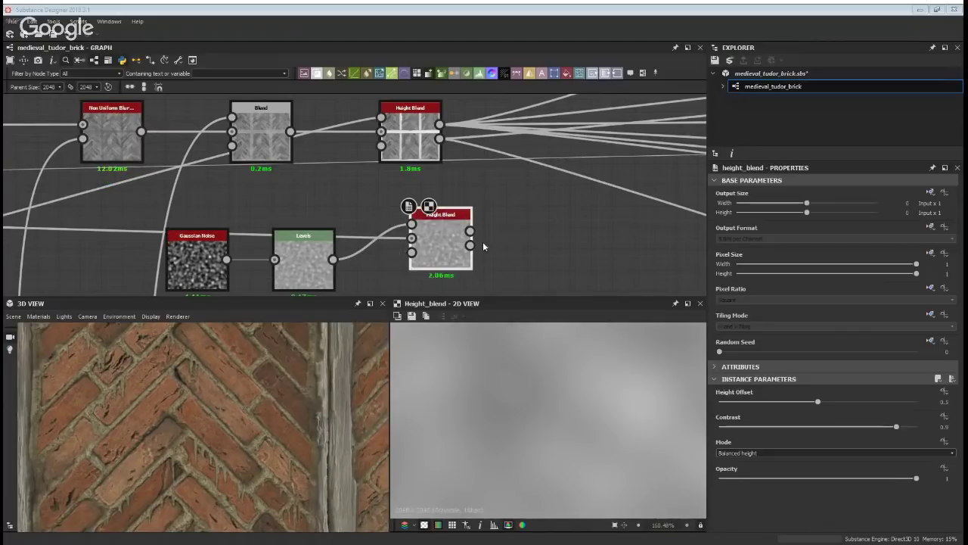
double_click(454, 241)
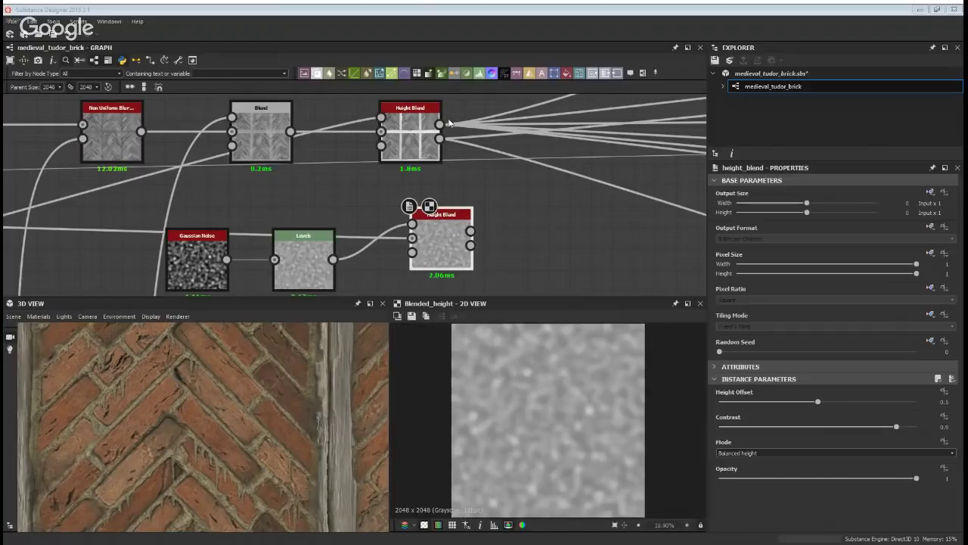
Try moving the existing Height Blend's outgoing links to the new Height Blend, and restore them to the original node
left_click_drag(439, 124, 470, 231, "shift")
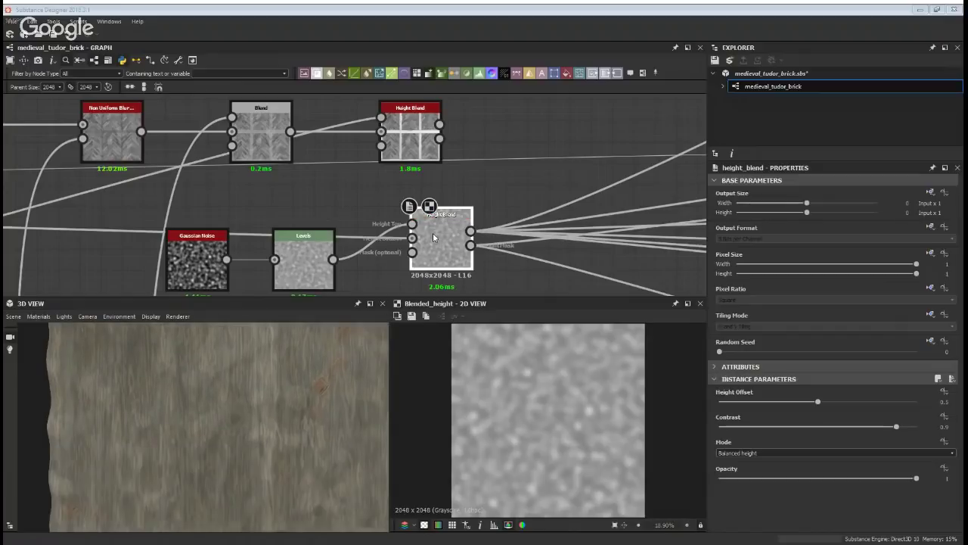
key("ctrl+z")
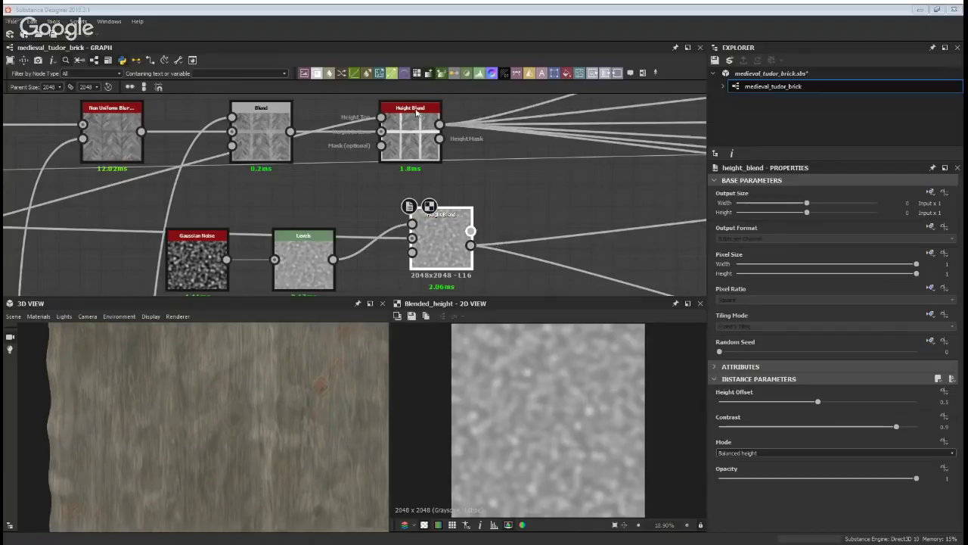
left_click_drag(471, 245, 440, 139, "shift")
Move the links leaving the last node of the Mortar Surface Detail frame to the new Height Blend's mask output
left_click_drag(189, 198, 213, 248)
middle_click_drag(212, 185, 376, 161)
scroll(376, 161, "down", 2)
middle_click_drag(378, 216, 377, 98)
scroll(374, 249, "down", 4)
scroll(333, 285, "up", 3)
middle_click_drag(333, 285, 406, 431)
scroll(350, 223, "up", 2)
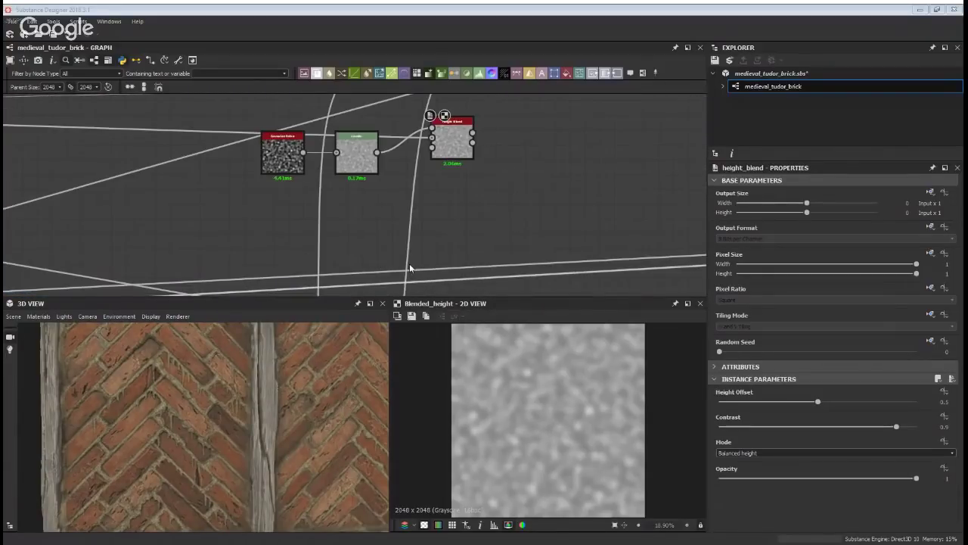
scroll(409, 265, "down", 2)
middle_click_drag(408, 265, 408, 127)
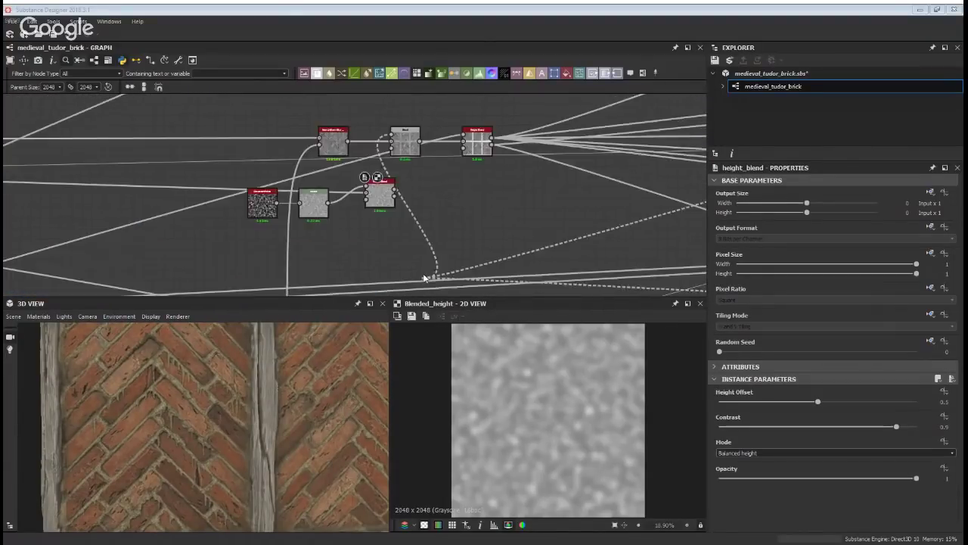
middle_click_drag(348, 258, 352, 142)
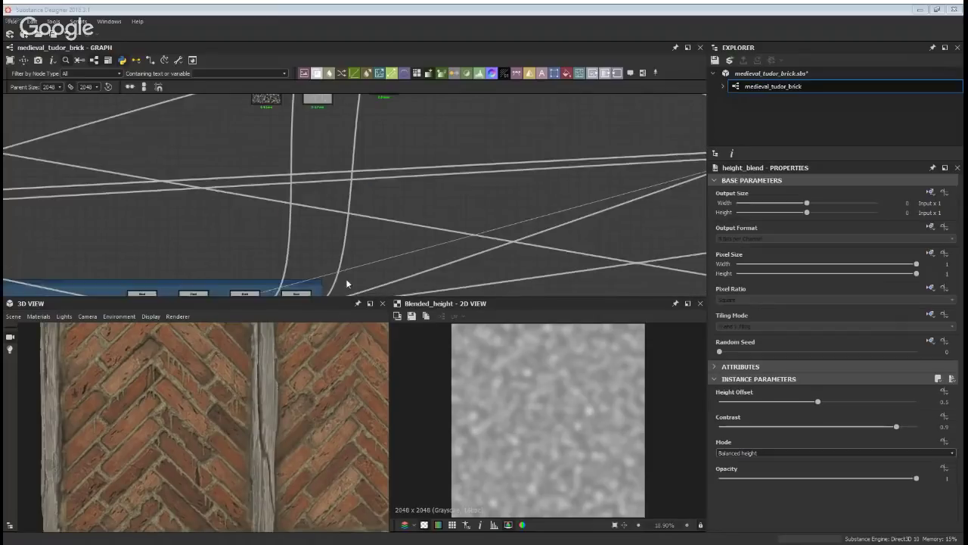
middle_click_drag(346, 283, 349, 224)
scroll(325, 248, "down", 1)
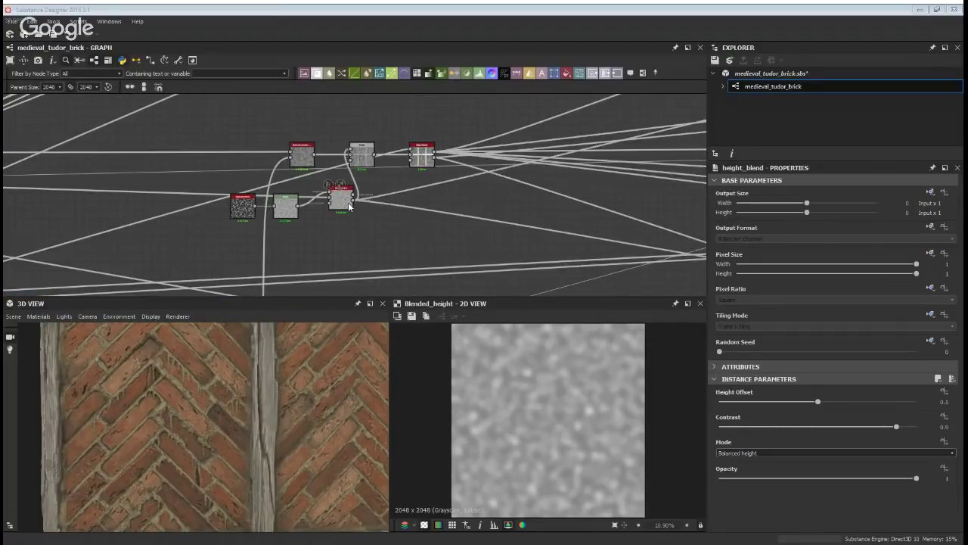
Move the existing Height Blend's height links to the new Height Blend's height output and inspect the 3D surface
scroll(347, 190, "up", 3)
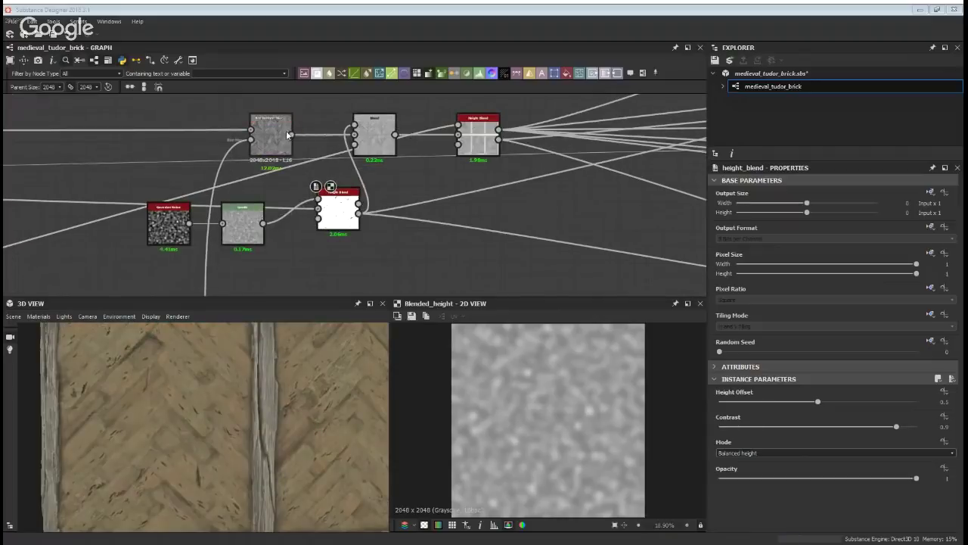
left_click_drag(499, 130, 359, 204, "shift")
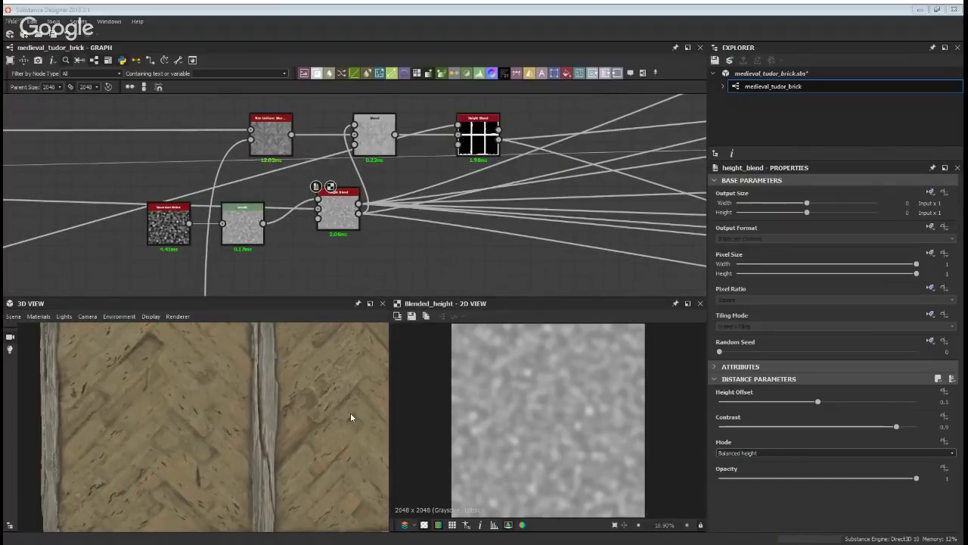
scroll(336, 422, "down", 3)
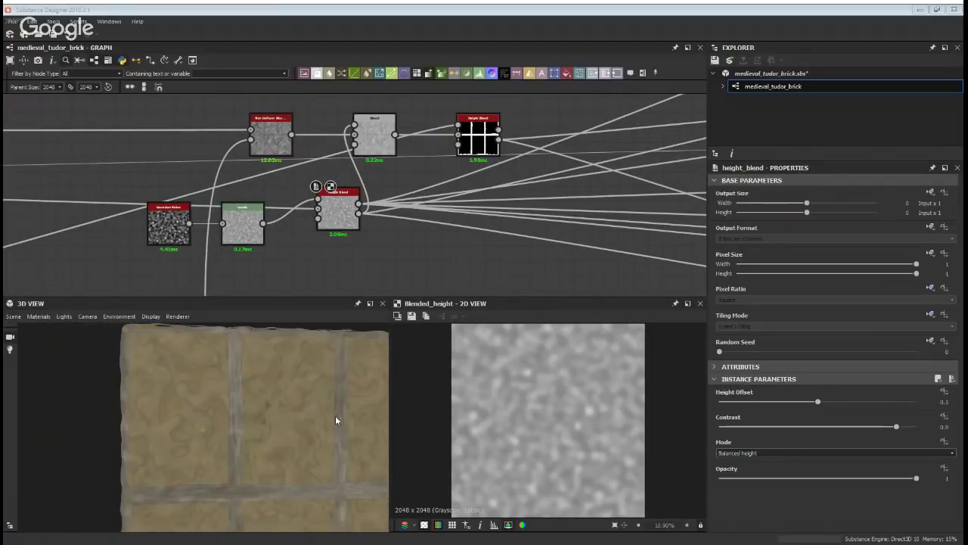
left_click_drag(296, 443, 322, 336)
Lower the Levels node's output black and white levels and inspect the mortar coverage on the 3D bricks
left_click(242, 225)
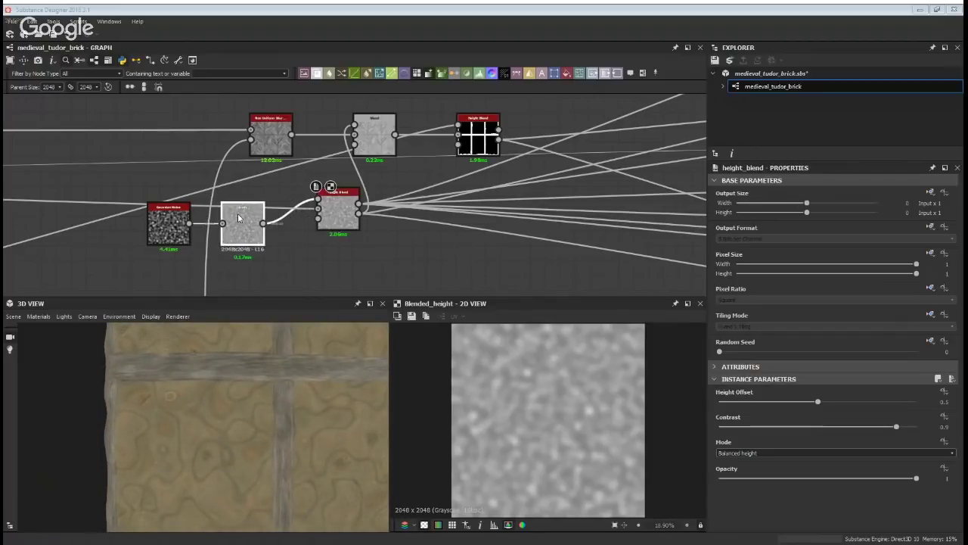
left_click_drag(837, 499, 789, 498)
left_click_drag(907, 498, 851, 499)
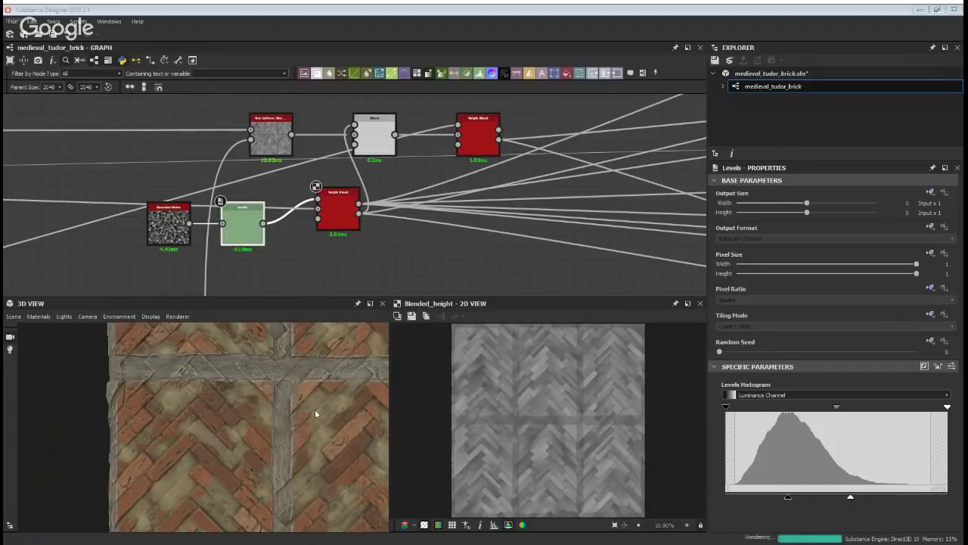
middle_click_drag(296, 432, 301, 485)
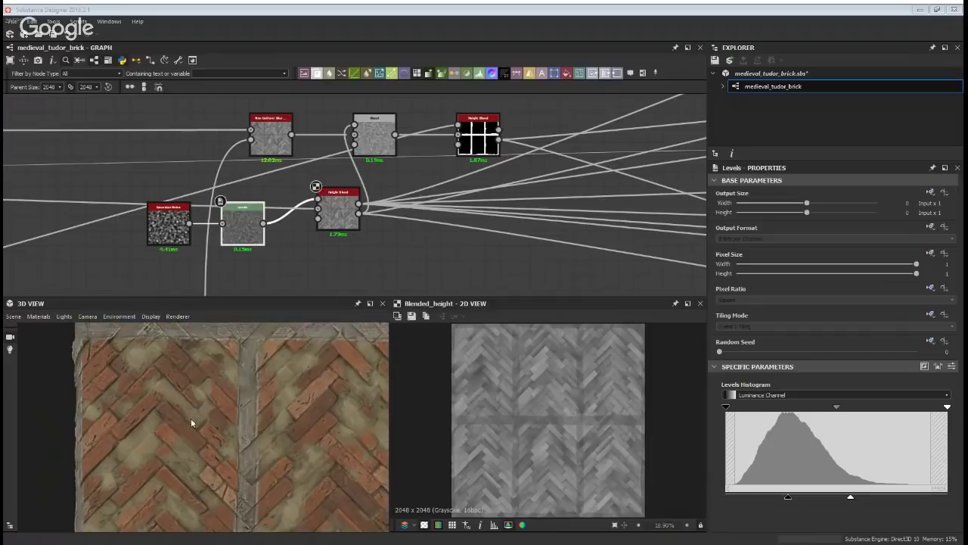
scroll(130, 468, "up", 3)
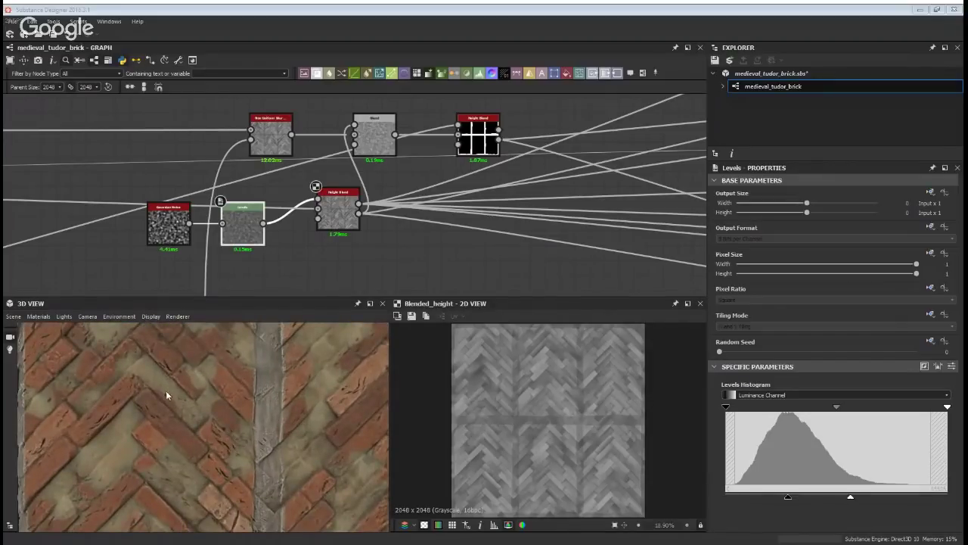
left_click_drag(227, 454, 182, 370)
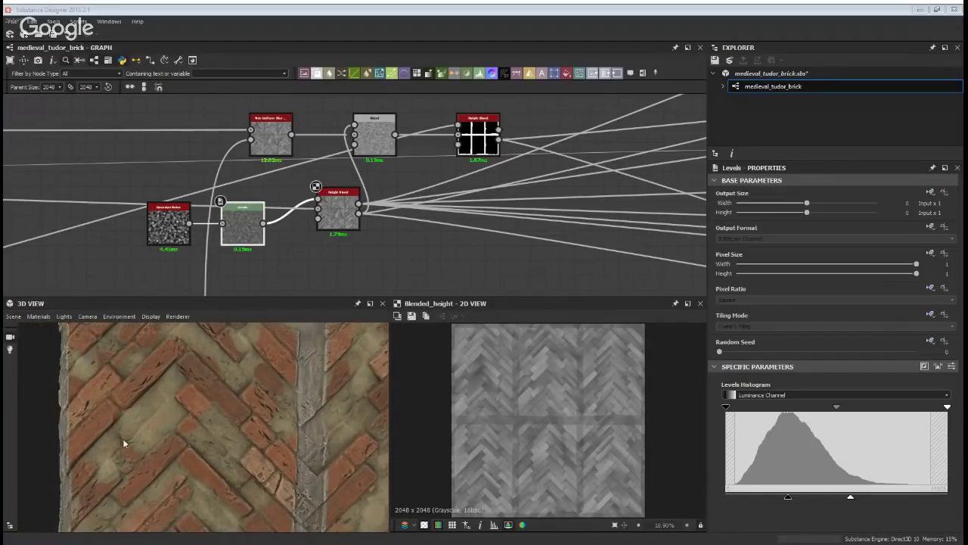
Move the Gaussian Noise and Levels nodes away from the new Height Blend and insert a Blend after the Levels
left_click_drag(146, 187, 181, 236)
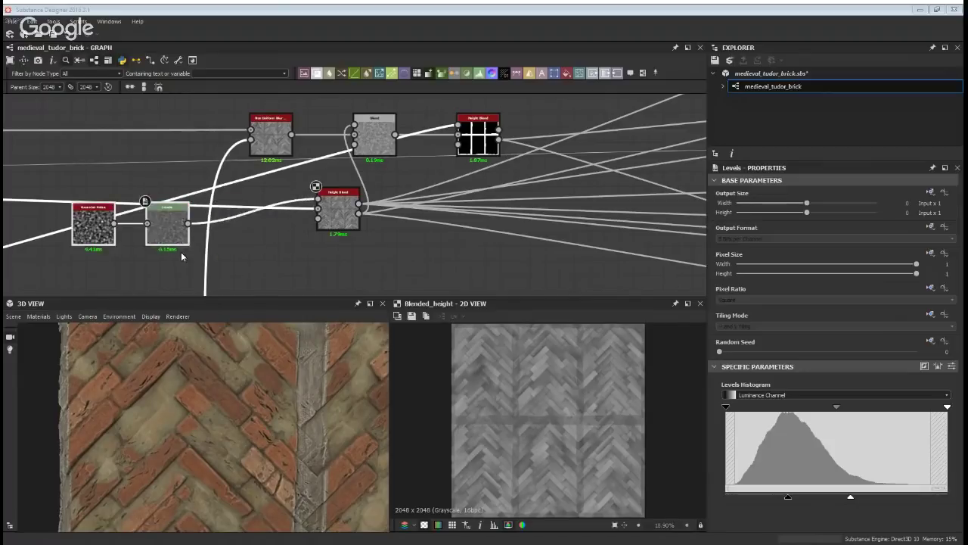
middle_click_drag(181, 252, 183, 237)
left_click(178, 220)
key("b")
Connect the output of the second-to-last node in the Mortar Surface Detail frame to the new Blend's foreground input
scroll(239, 168, "down", 5)
middle_click_drag(153, 274, 585, 222)
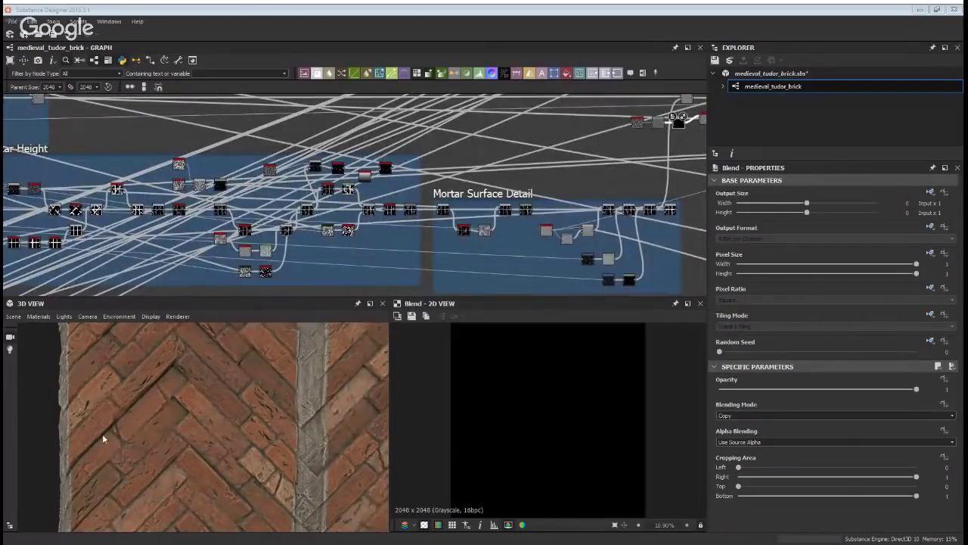
middle_click_drag(115, 290, 253, 256)
scroll(106, 194, "up", 4)
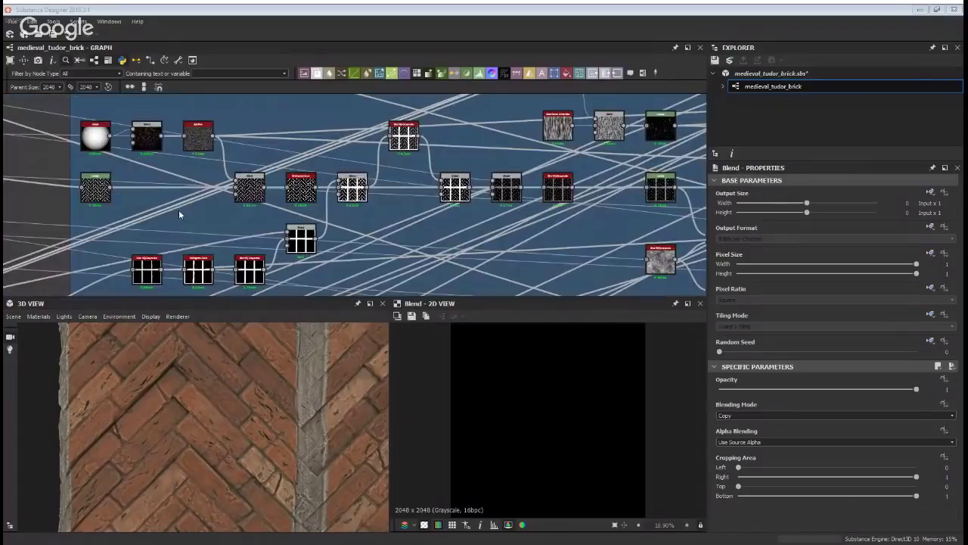
middle_click_drag(560, 175, 379, 197)
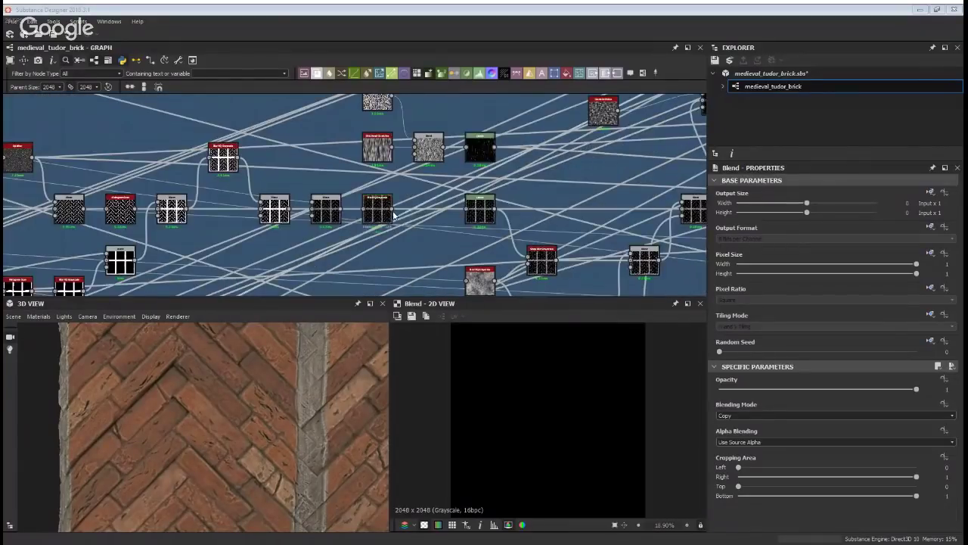
middle_click_drag(618, 209, 134, 211)
left_click_drag(483, 211, 517, 187)
scroll(504, 180, "down", 2)
middle_click_drag(400, 177, 217, 127)
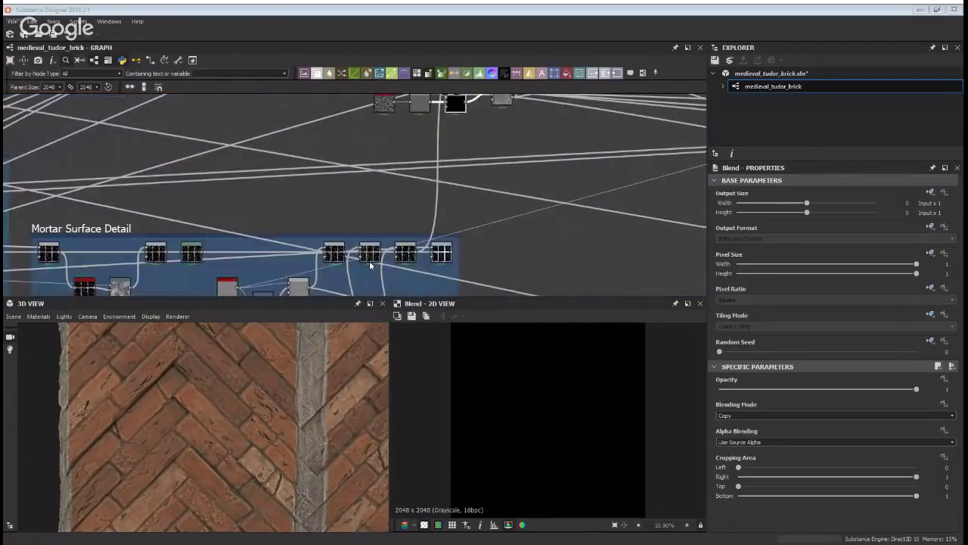
left_click(417, 251)
middle_click_drag(388, 115, 465, 180)
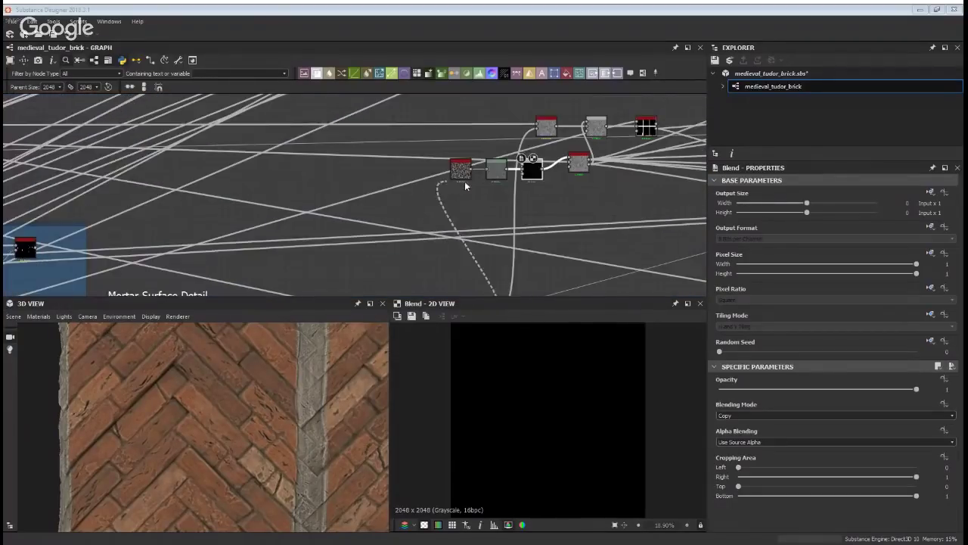
left_click_drag(558, 175, 532, 164)
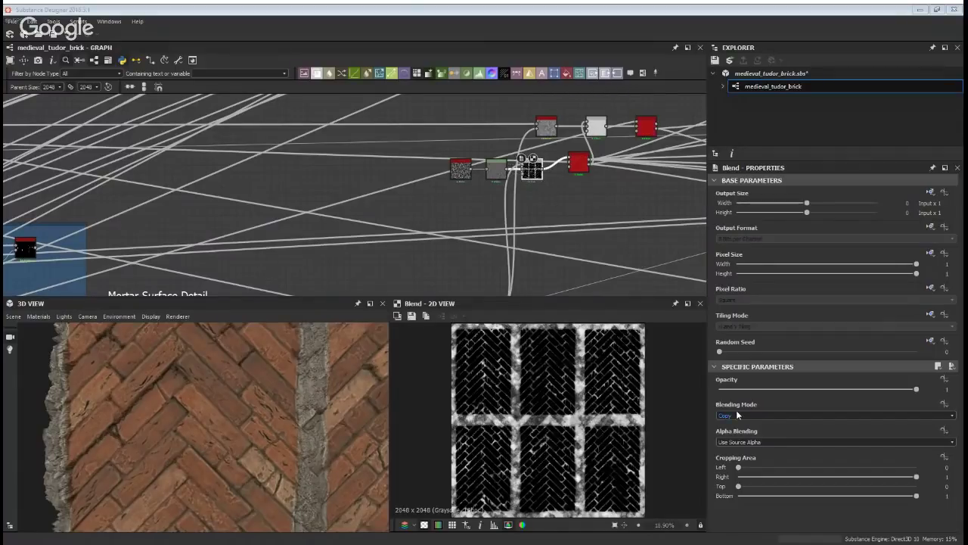
Set the new Blend's blending mode to Screen and inspect the mortar between the 3D bricks
left_click(740, 467)
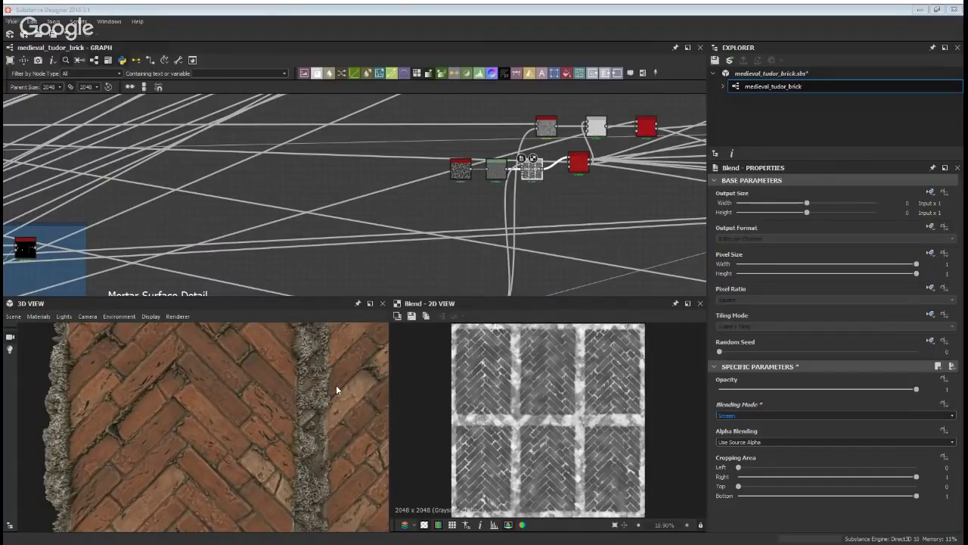
left_click_drag(279, 458, 281, 421)
scroll(316, 386, "up", 3)
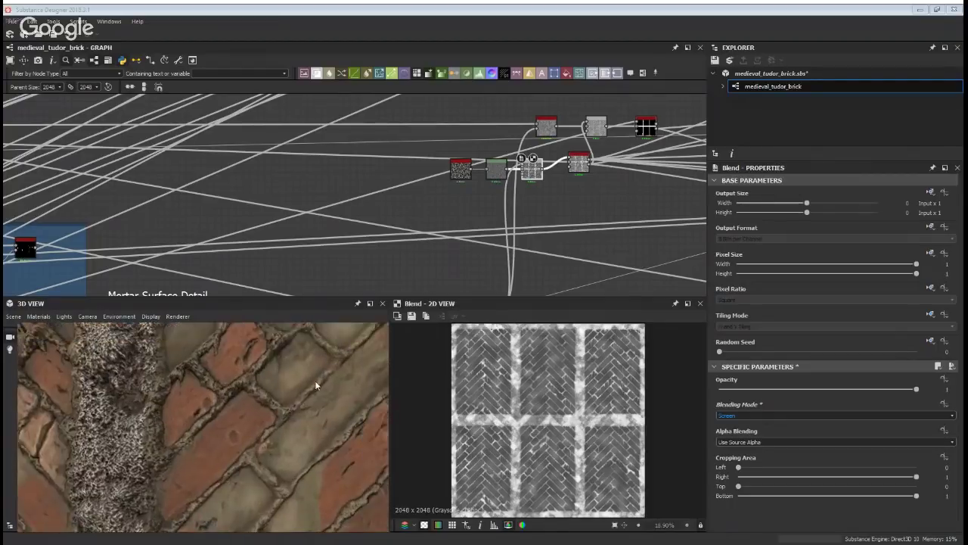
right_click_drag(365, 327, 298, 414)
Add a connected Histogram Scan above the Levels node with position 0.56 and contrast 0.93, followed by an Invert Grayscale
middle_click_drag(414, 228, 298, 269)
scroll(396, 203, "up", 2)
left_click_drag(306, 189, 425, 227)
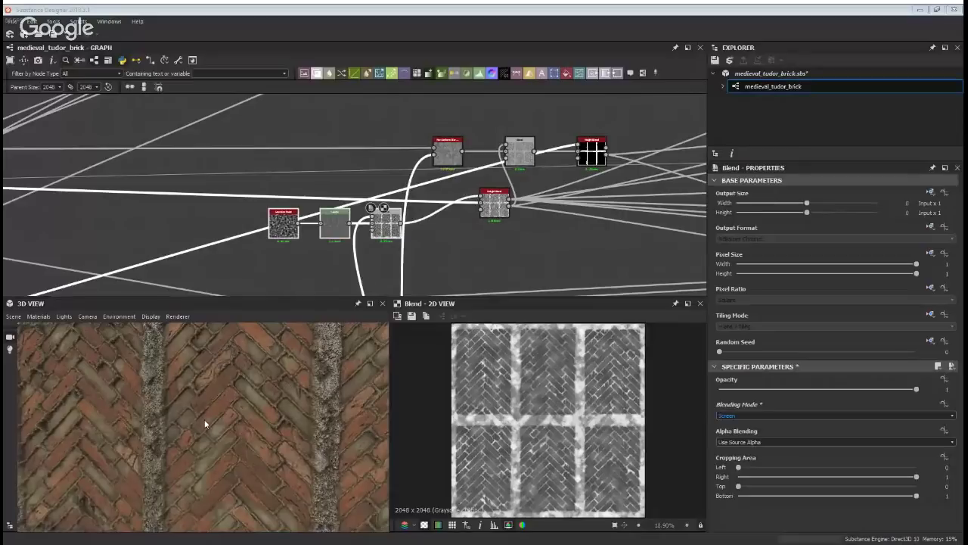
scroll(412, 190, "up", 2)
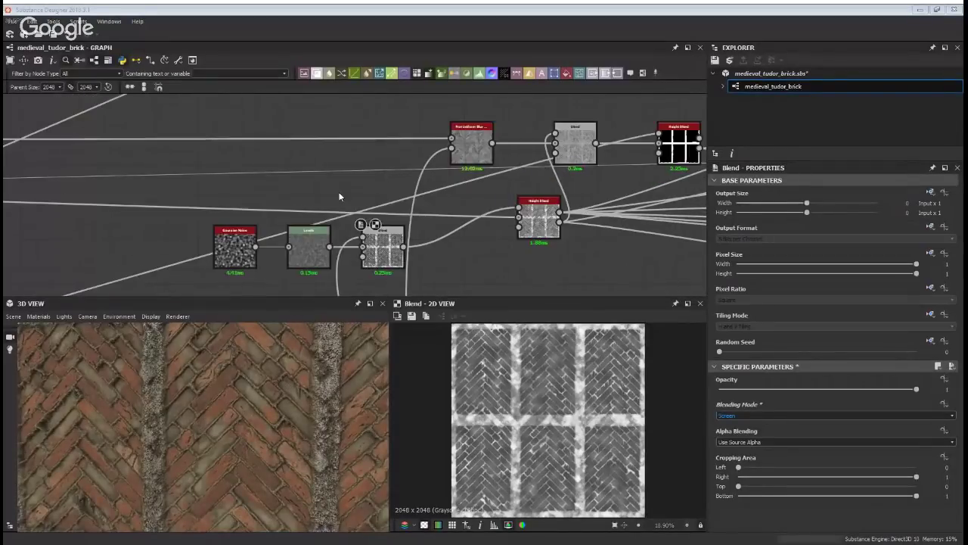
left_click(420, 231)
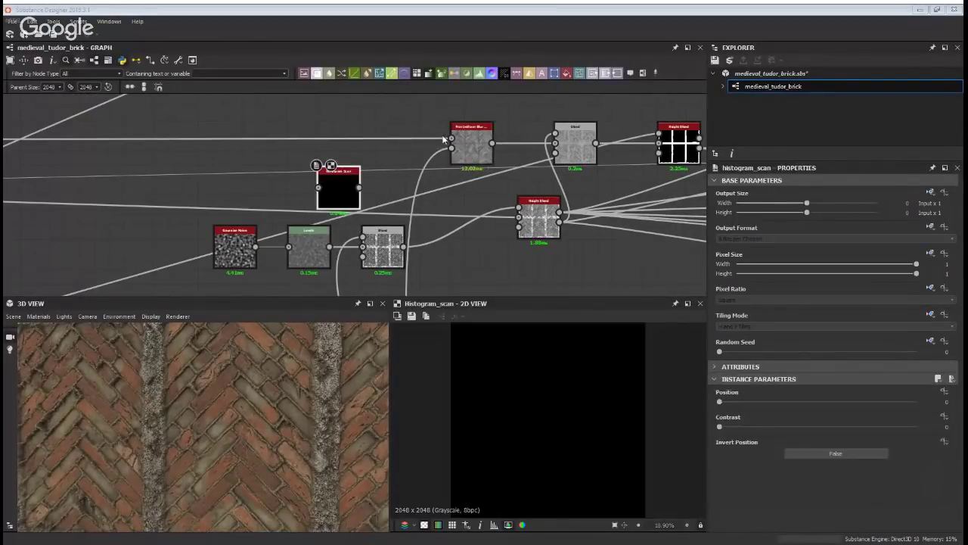
left_click_drag(456, 140, 320, 187)
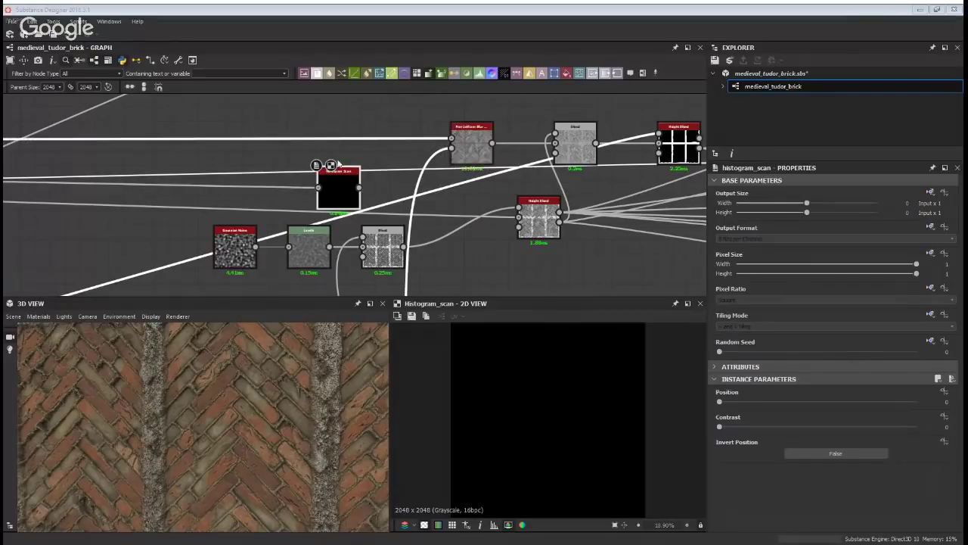
left_click_drag(738, 427, 843, 427)
left_click_drag(786, 403, 902, 427)
Move the Screen Blend away from the Levels node and connect the Histogram Scan's output to its opacity input
left_click(383, 246)
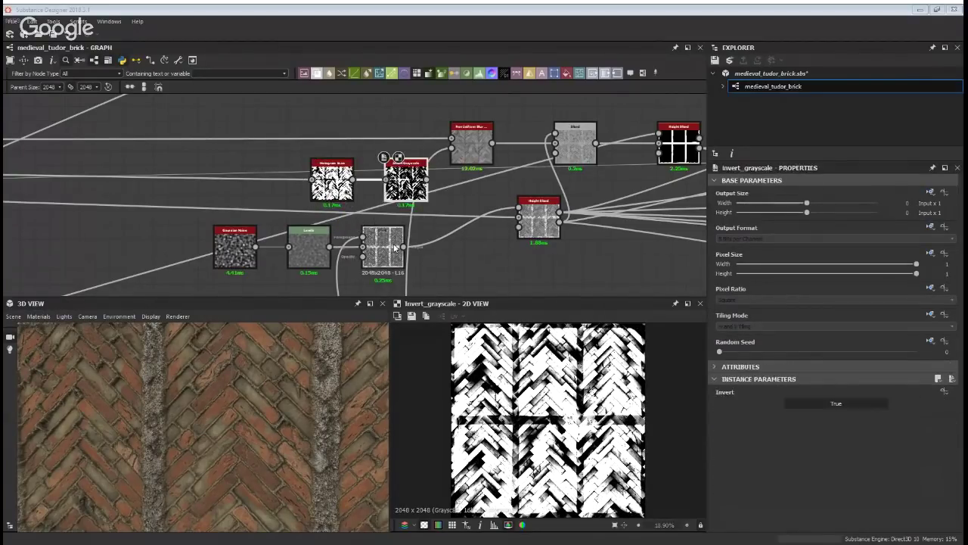
left_click(383, 246)
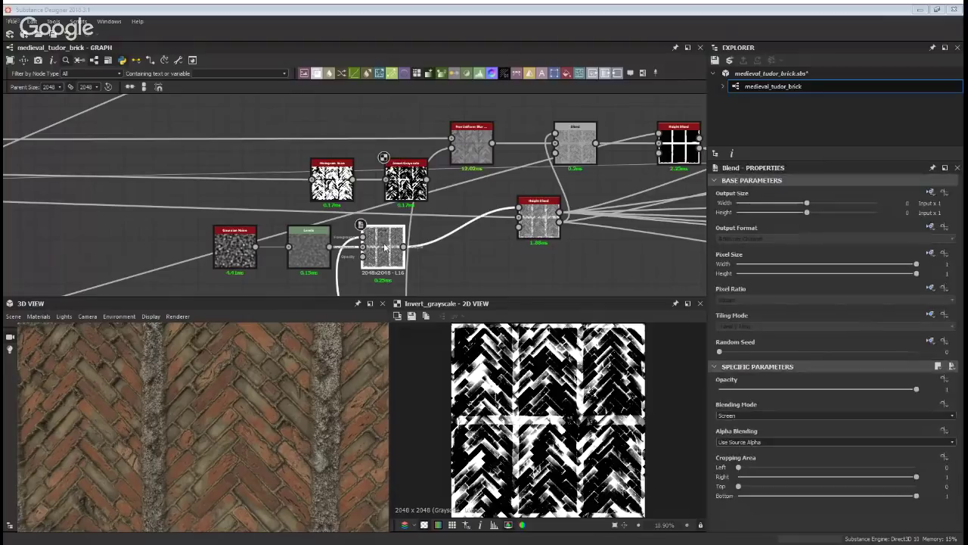
left_click_drag(383, 245, 427, 246)
left_click_drag(426, 180, 406, 237)
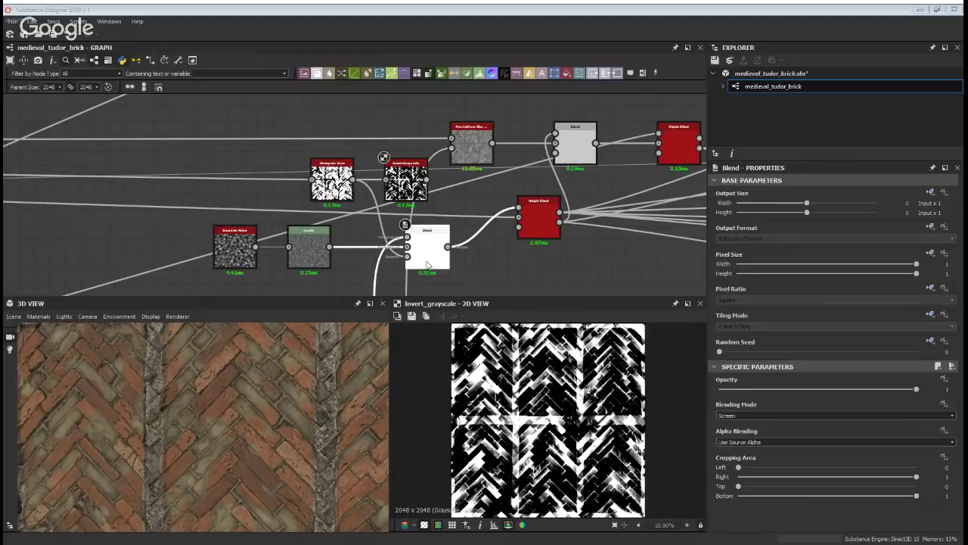
Lower the Screen Blend's opacity and inspect the mortar on the 3D bricks
left_click_drag(209, 414, 277, 406)
left_click(812, 391)
left_click_drag(810, 391, 797, 391)
left_click_drag(266, 399, 173, 396)
Set the Histogram Scan's contrast to 0.97 and position to 0.56, and inspect the mortar patches across the 3D surface
left_click(331, 180)
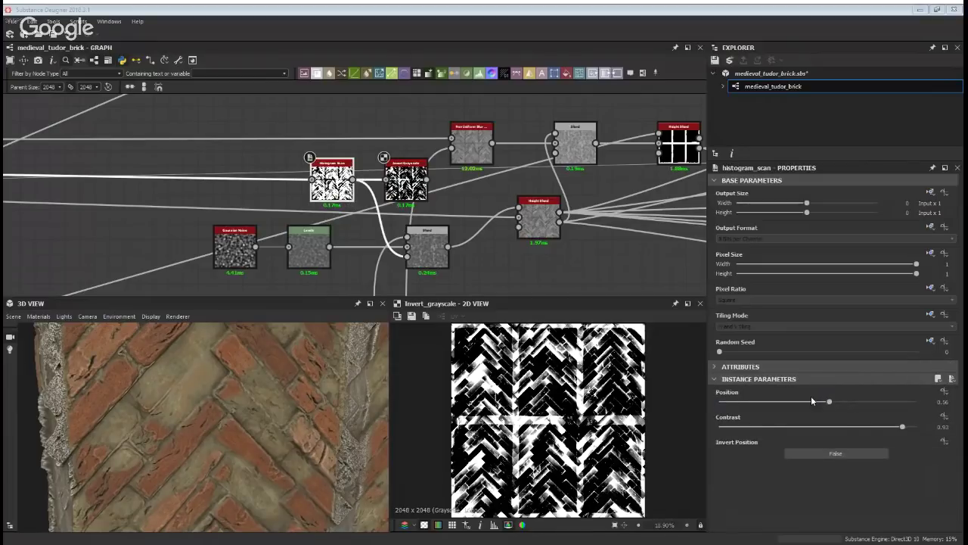
left_click_drag(811, 399, 804, 402)
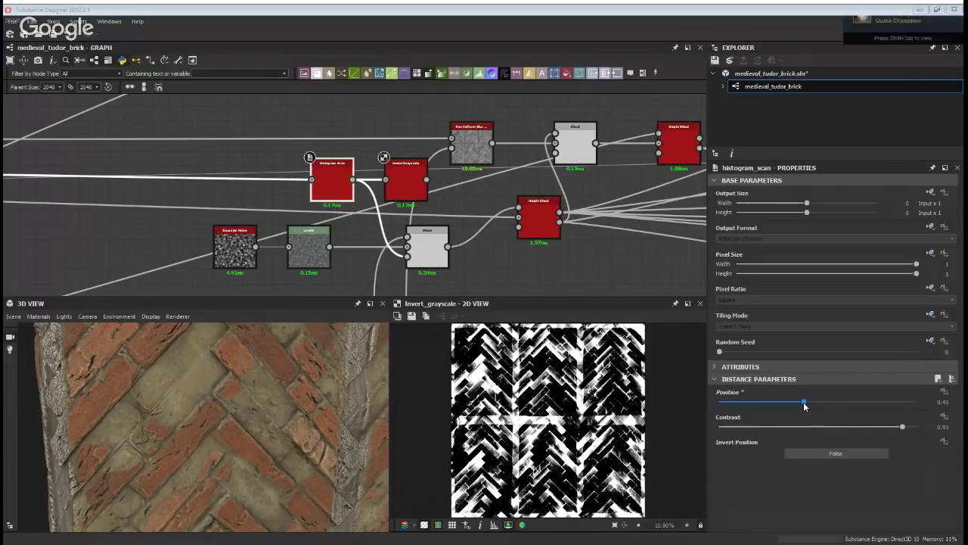
left_click_drag(906, 426, 910, 426)
left_click_drag(806, 403, 831, 405)
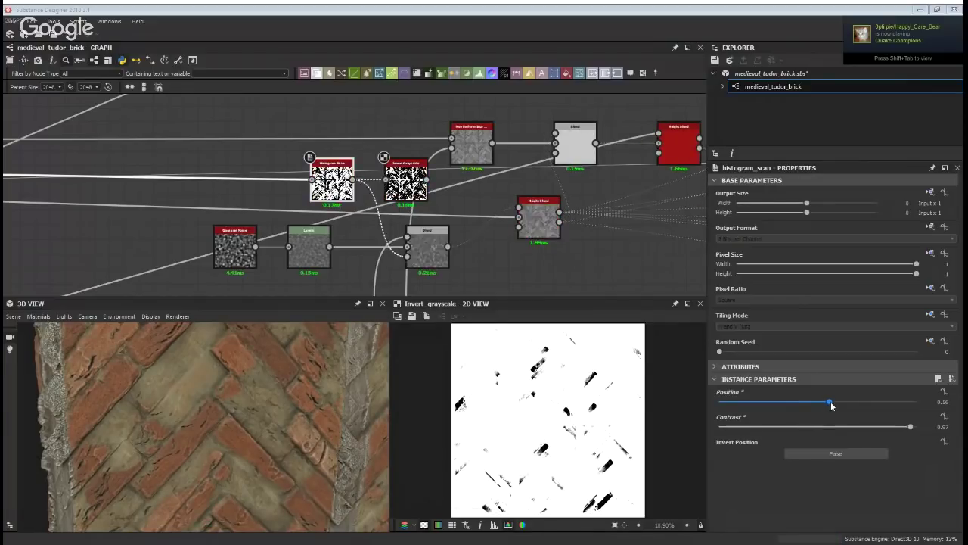
left_click_drag(360, 447, 290, 401)
scroll(307, 372, "down", 3)
scroll(282, 384, "up", 2)
scroll(282, 377, "down", 2)
middle_click_drag(282, 377, 301, 362)
left_click_drag(302, 362, 250, 378)
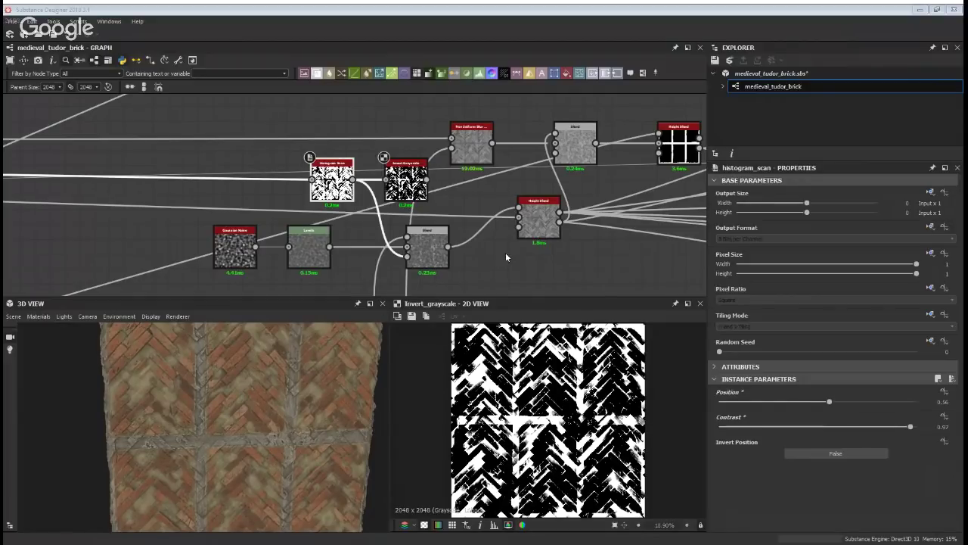
Move the new Height Blend's height links back to the original Height Blend's height output
scroll(558, 218, "down", 3)
middle_click_drag(557, 215, 489, 231)
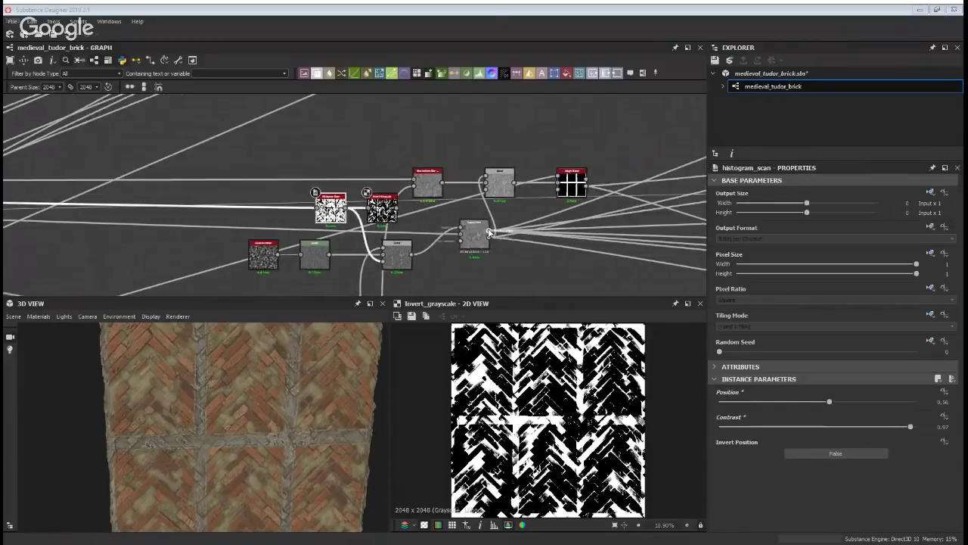
scroll(488, 233, "up", 2)
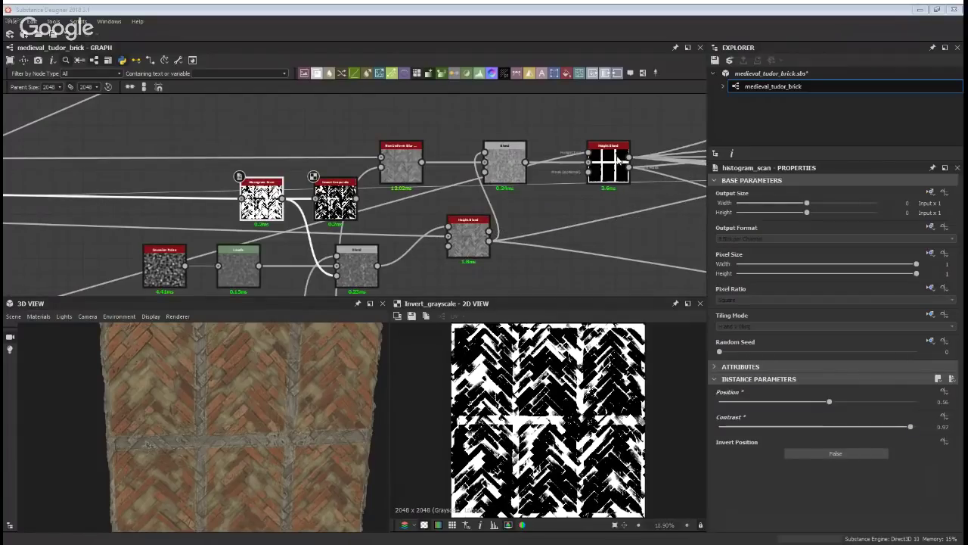
Move the new Height Blend's mask links back to the last node of the Mortar Surface Detail frame and inspect the 3D wall
left_click_drag(489, 241, 560, 283, "shift")
scroll(559, 283, "down", 4)
middle_click_drag(560, 283, 429, 70)
left_click_drag(430, 69, 345, 181, "shift")
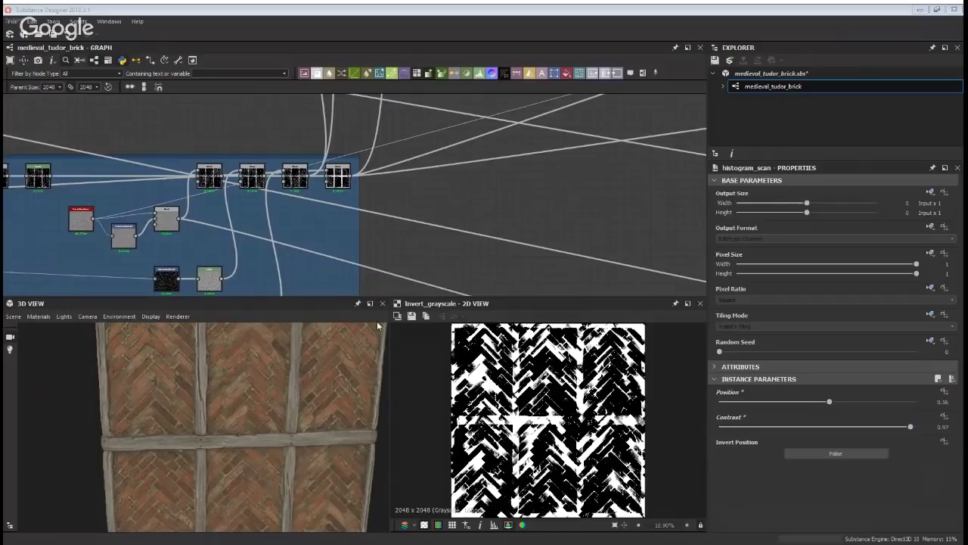
scroll(285, 420, "up", 2)
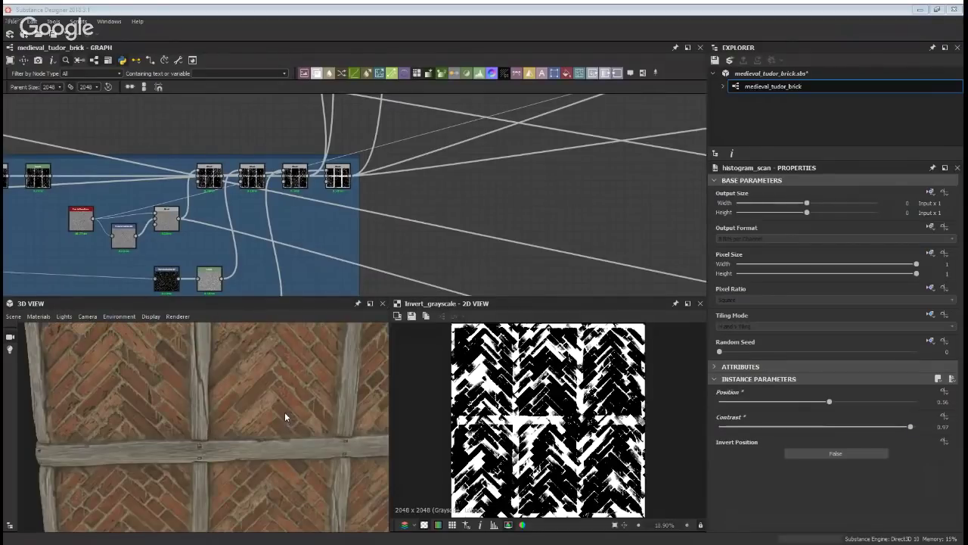
middle_click_drag(237, 413, 240, 395)
Place the Histogram Scan and Invert Grayscale nodes above the mortar mask nodes at the start of the Mortar Height frame
middle_click_drag(200, 233, 384, 274)
scroll(357, 268, "down", 4)
scroll(171, 225, "up", 4)
middle_click_drag(171, 226, 283, 222)
scroll(409, 226, "up", 1)
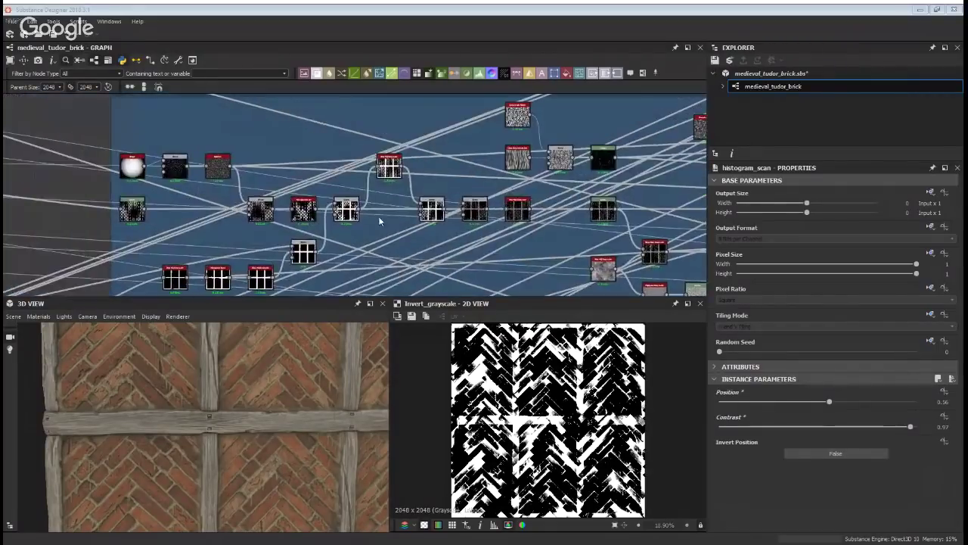
scroll(484, 221, "up", 1)
scroll(499, 223, "down", 2)
middle_click_drag(499, 223, 378, 189)
scroll(513, 149, "down", 1)
middle_click_drag(643, 113, 233, 257)
middle_click_drag(583, 172, 356, 183)
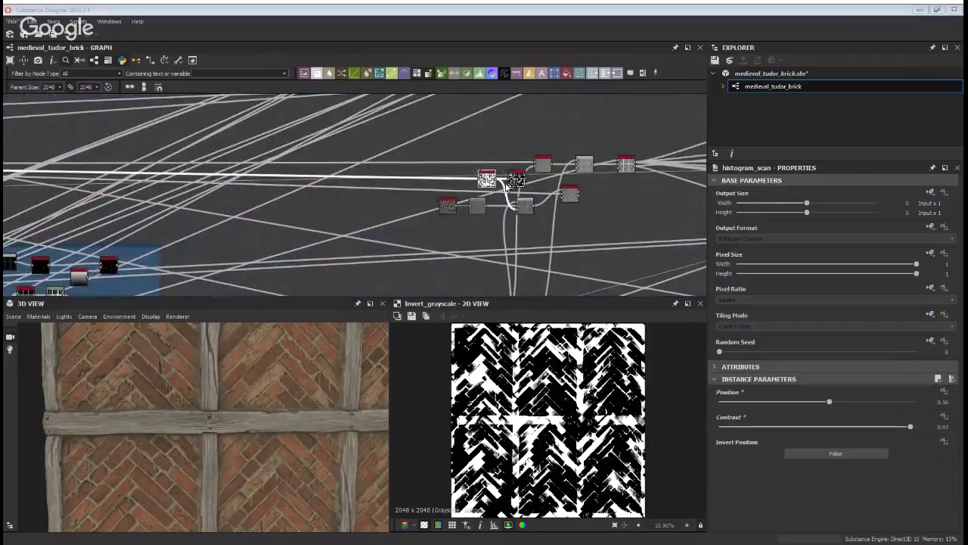
scroll(121, 202, "up", 4)
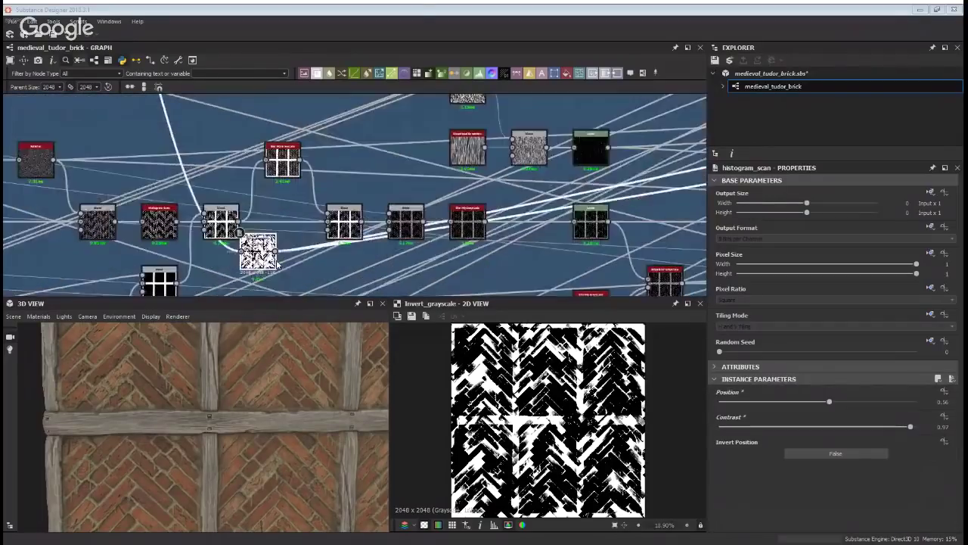
left_click_drag(172, 165, 168, 135)
key("ctrl+v")
scroll(442, 365, "up", 3)
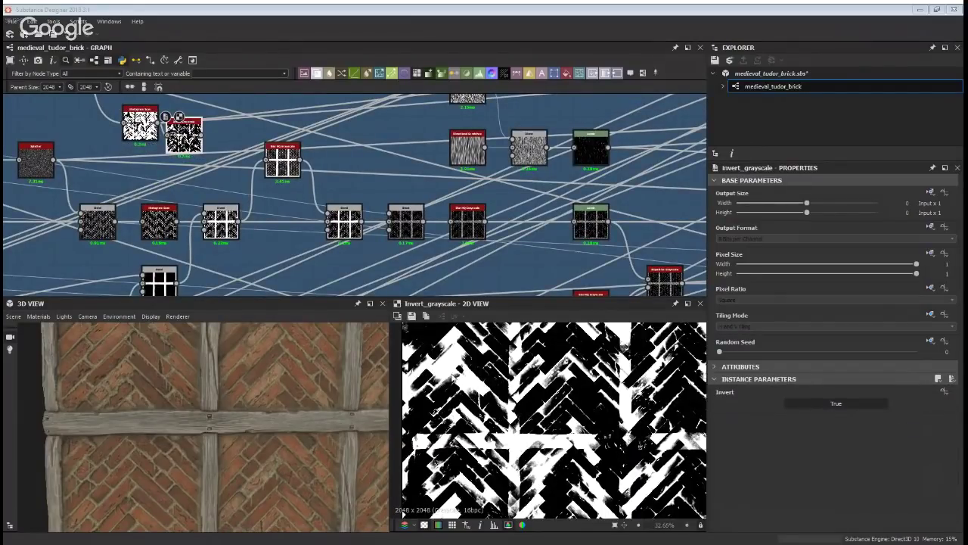
Insert a Blend after the Max (Lighten) mortar mask Blend, connect the Invert Grayscale as its foreground and set its mode to Screen
left_click(220, 221)
middle_click_drag(220, 221, 300, 222)
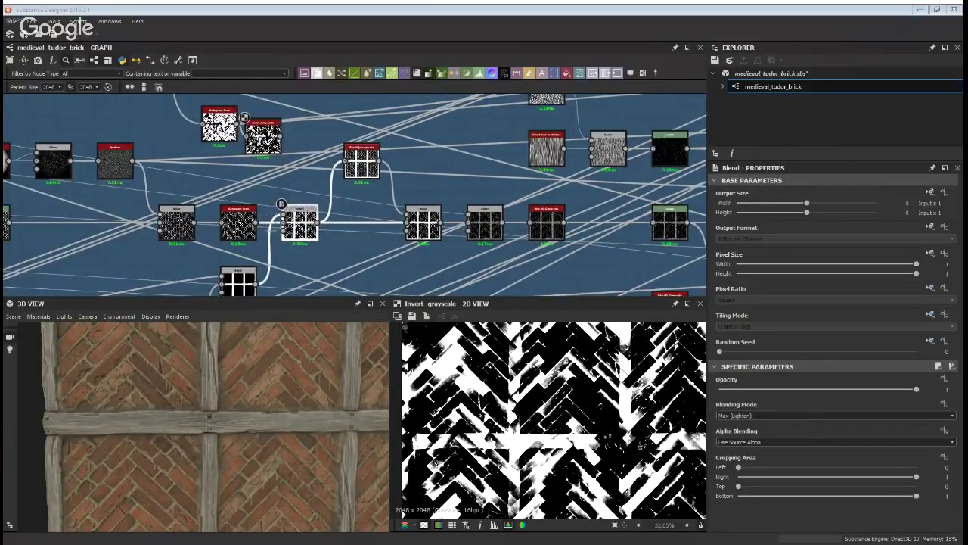
left_click(317, 73)
left_click_drag(280, 136, 345, 214)
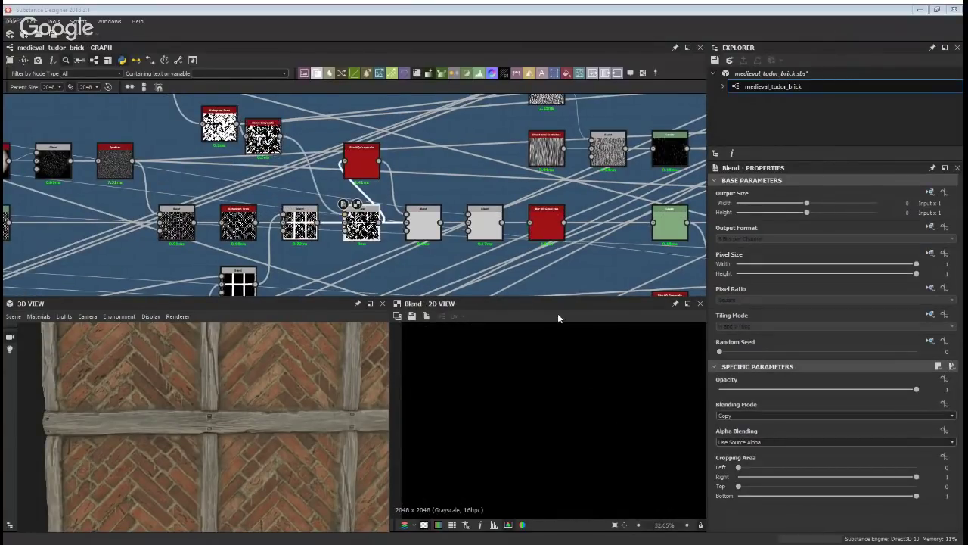
left_click(736, 417)
left_click(736, 486)
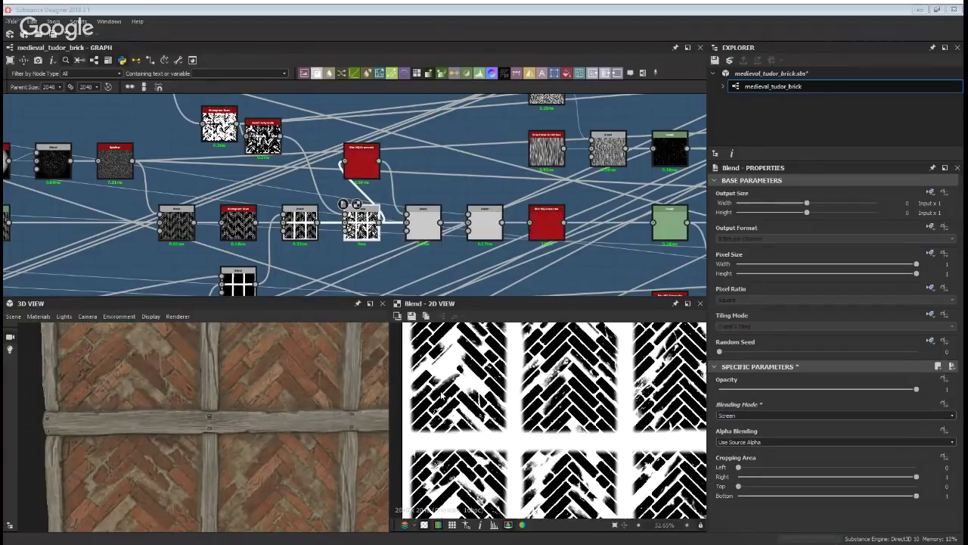
Examine the mortar patches over the bricks and along the wooden beams from several angles in the 3D view
left_click_drag(313, 444, 193, 438)
scroll(193, 438, "up", 3)
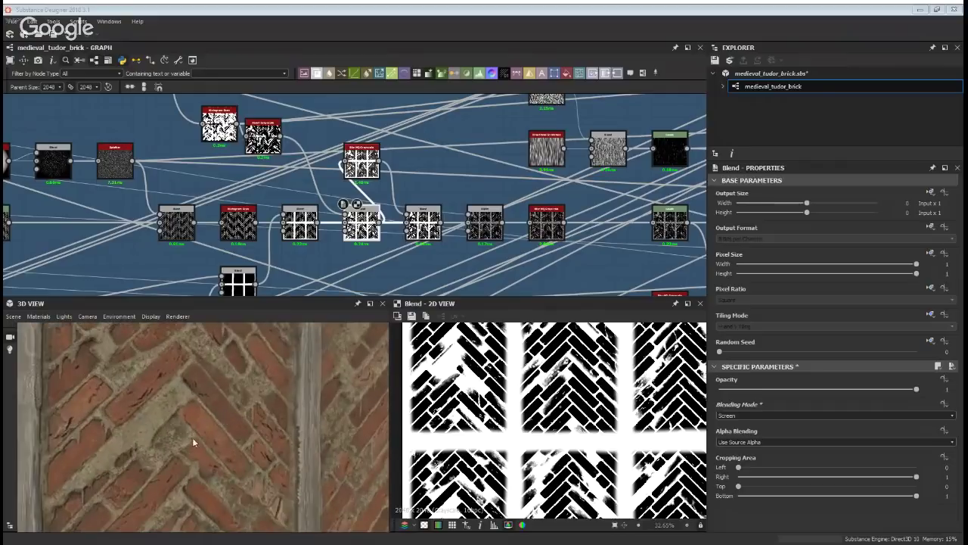
left_click_drag(262, 396, 262, 417)
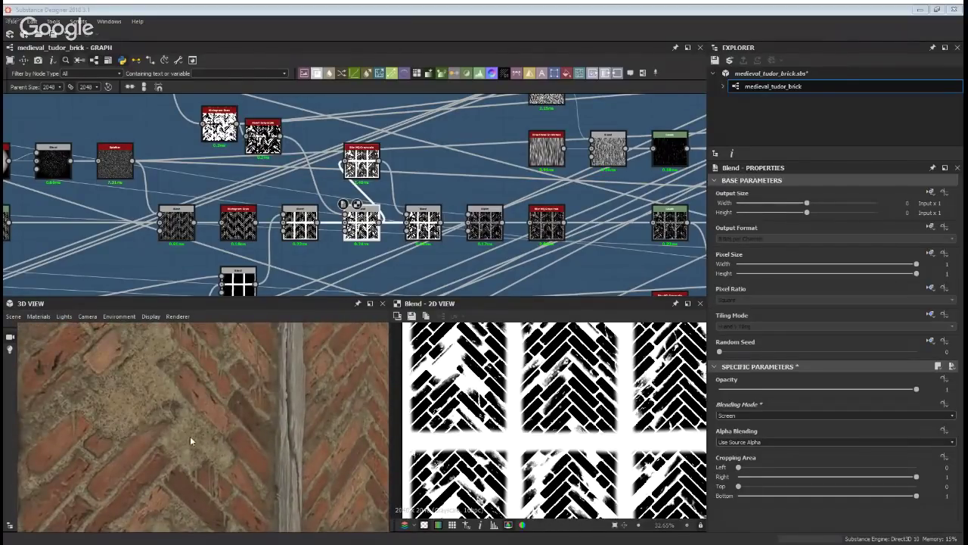
left_click_drag(166, 343, 149, 378)
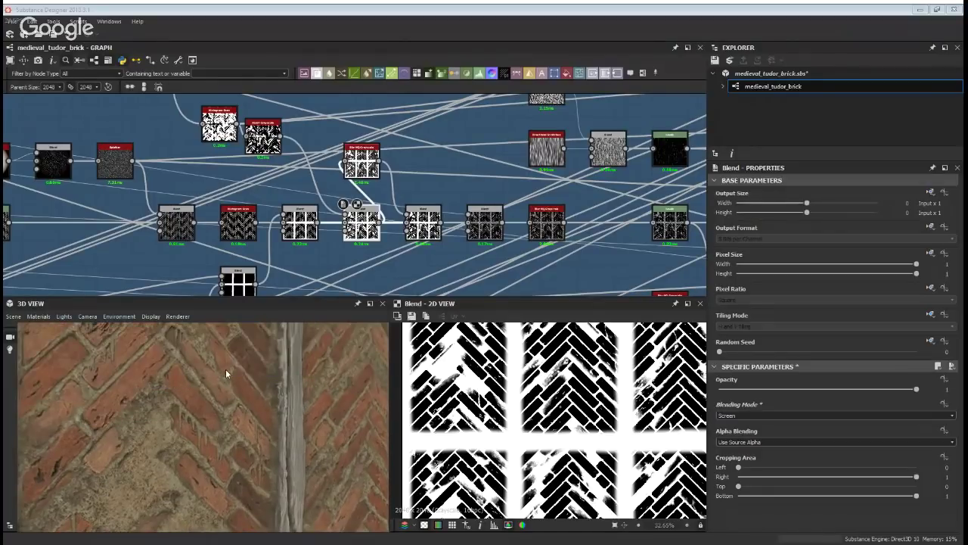
left_click_drag(254, 433, 221, 423)
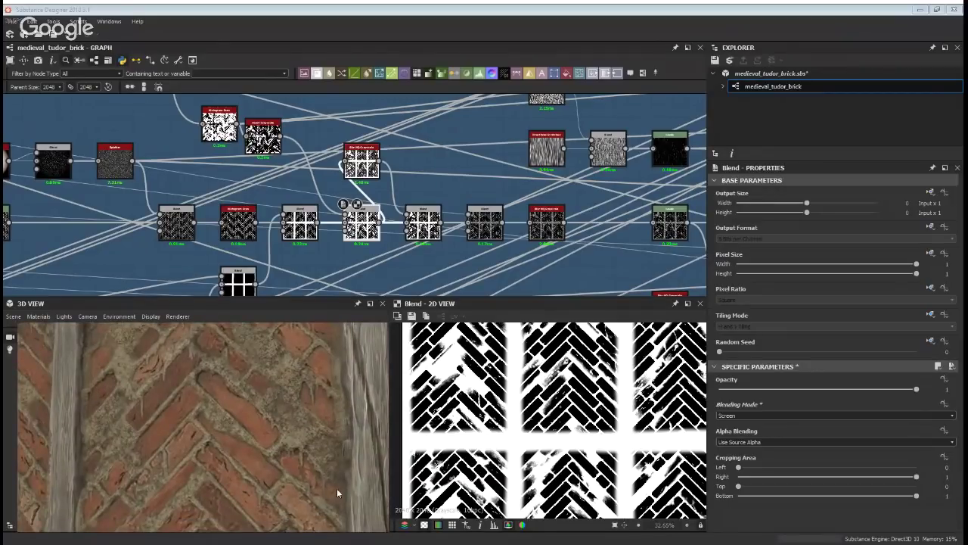
left_click_drag(295, 404, 246, 410)
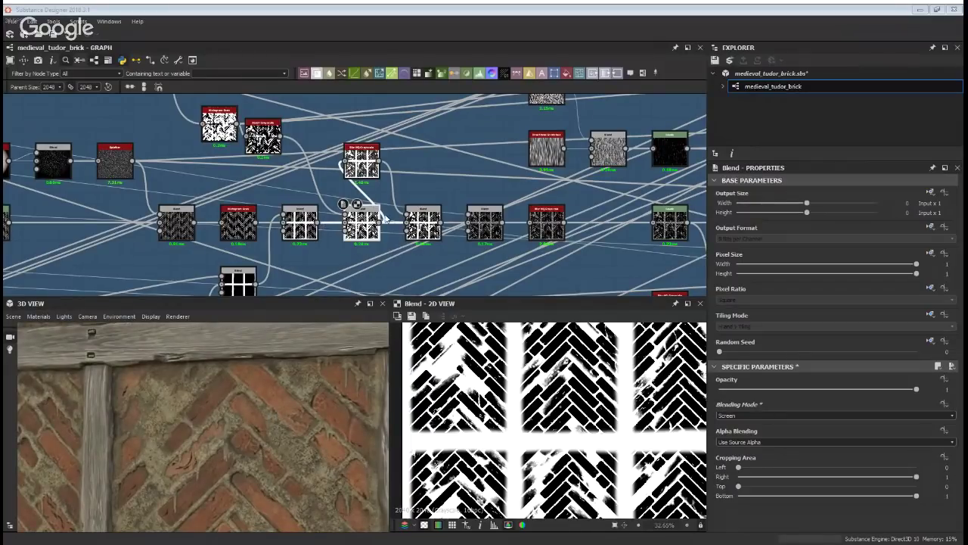
Delete the Screen Blend that adds the inverted height mask to the mortar mask chain
middle_click_drag(452, 249, 399, 228)
mouse_move(329, 221)
left_mouse_down()
mouse_move(316, 237)
mouse_move(330, 219)
mouse_move(330, 234)
mouse_move(325, 215)
left_mouse_up()
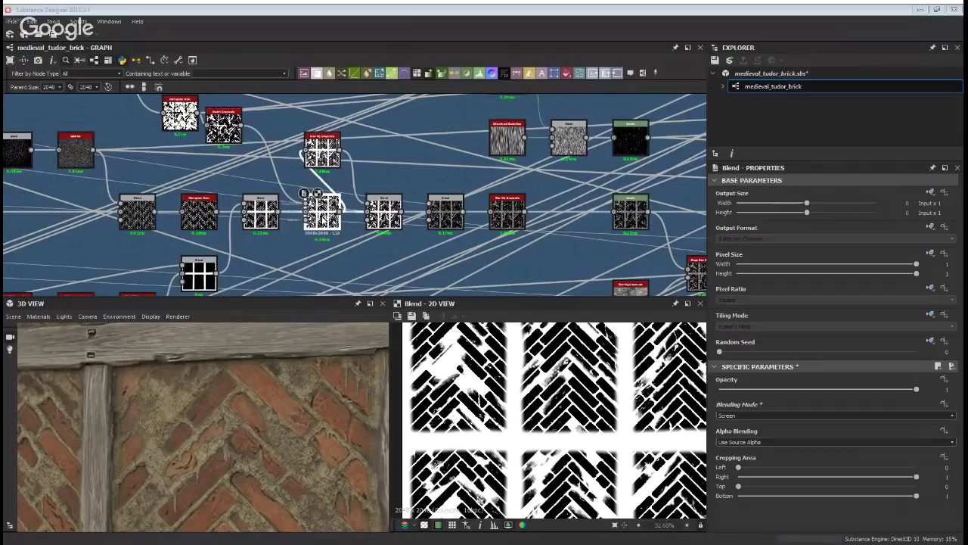
key("Delete")
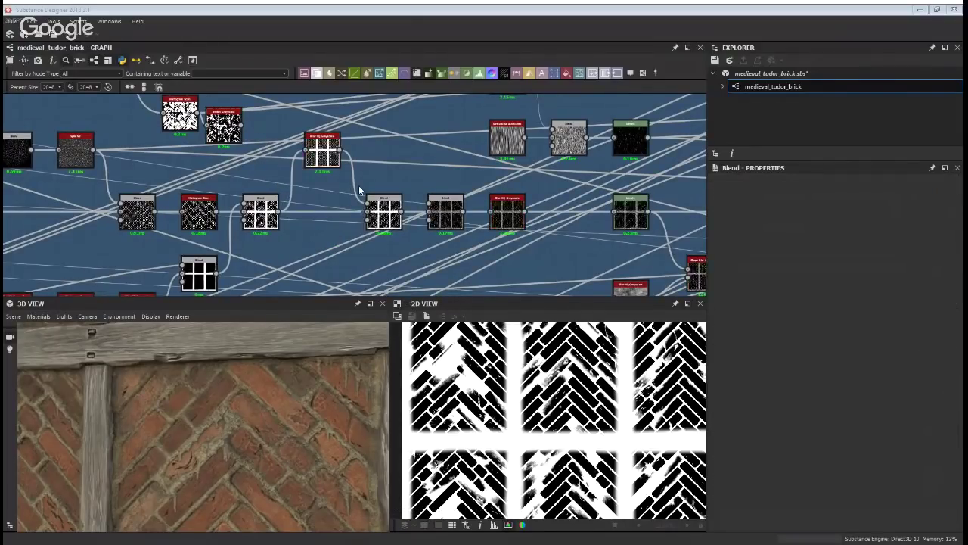
Preview the Warp noise and the fine-grain Blend in the Mortar Surface Detail frame
scroll(360, 189, "down", 6)
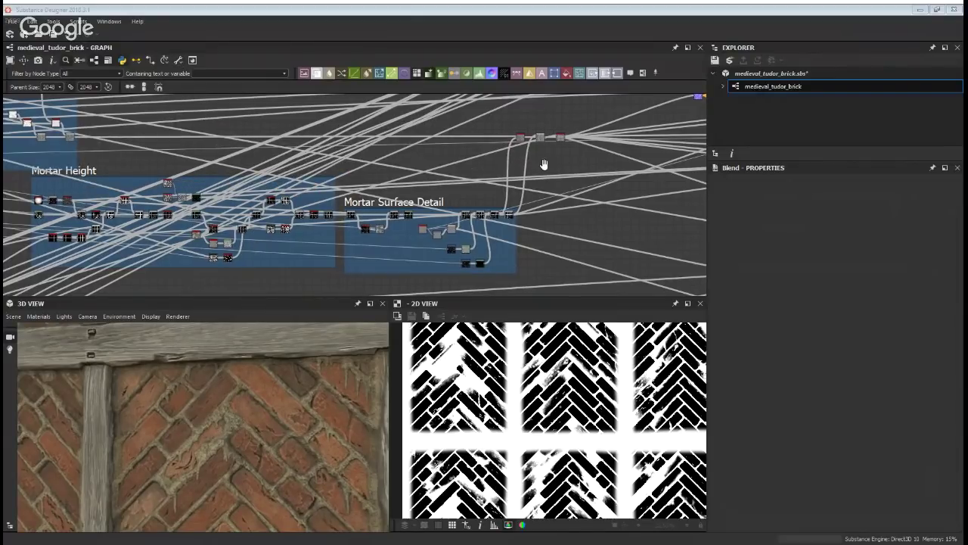
middle_click_drag(545, 164, 383, 167)
scroll(245, 255, "up", 2)
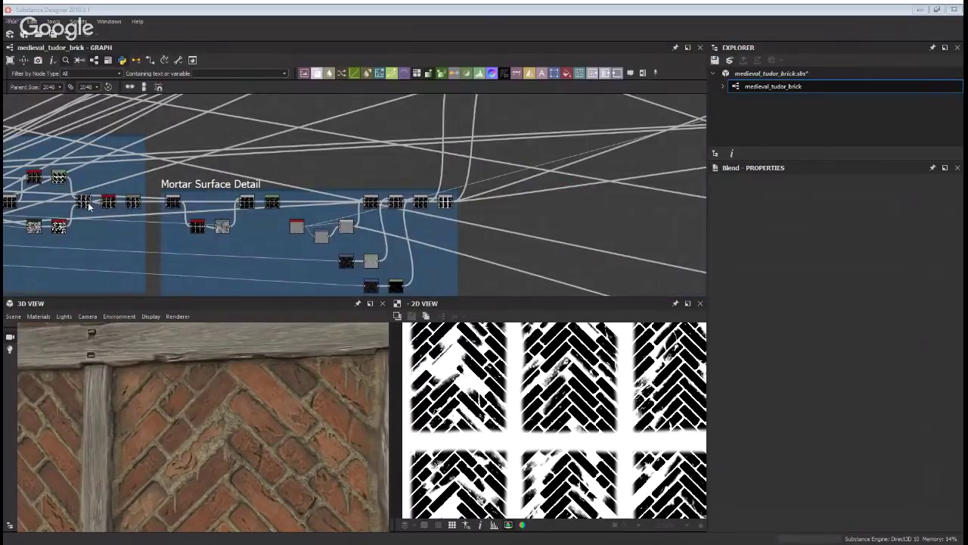
middle_click_drag(299, 180, 300, 158)
scroll(218, 200, "up", 3)
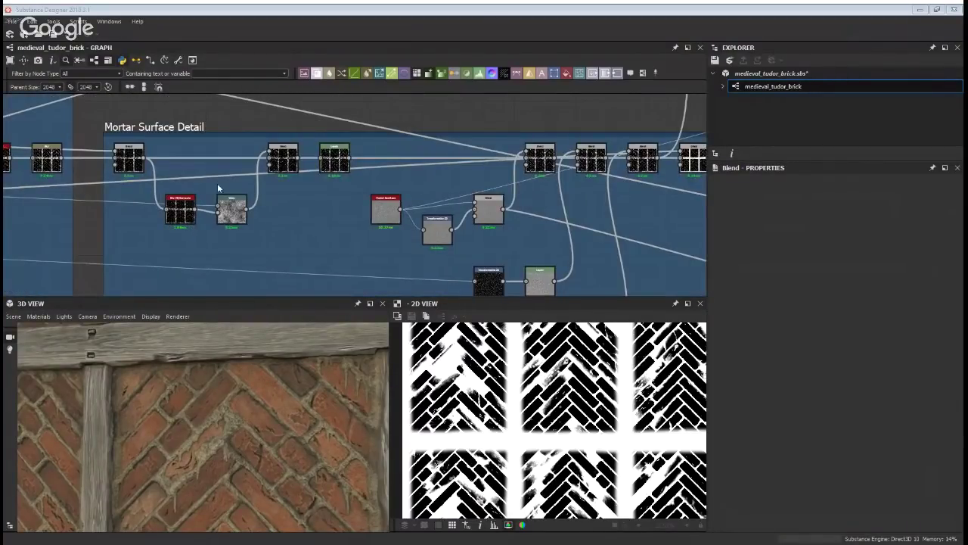
double_click(232, 209)
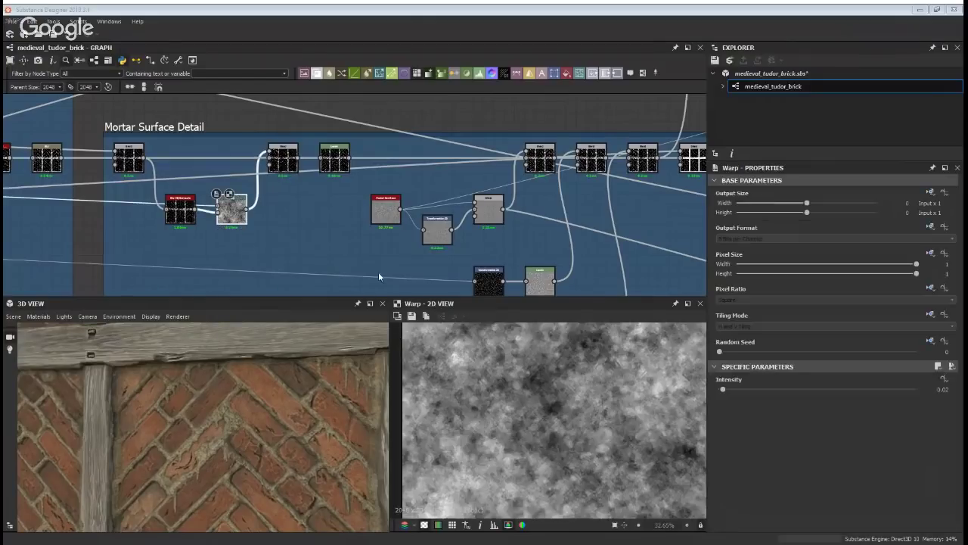
double_click(488, 210)
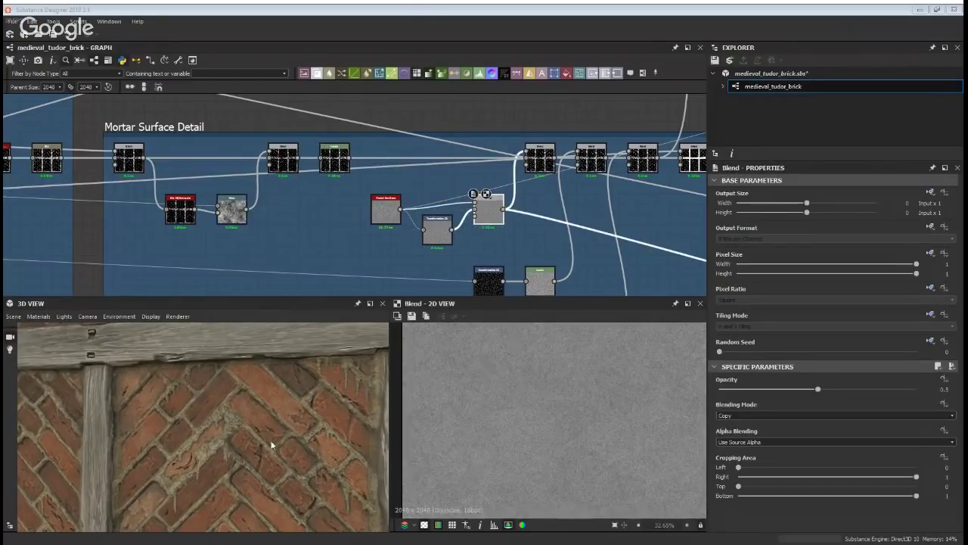
Preview the speckle detail node and the final Blends of the Mortar Surface Detail frame
scroll(265, 441, "up", 3)
scroll(280, 428, "down", 2)
middle_click_drag(633, 173, 414, 139)
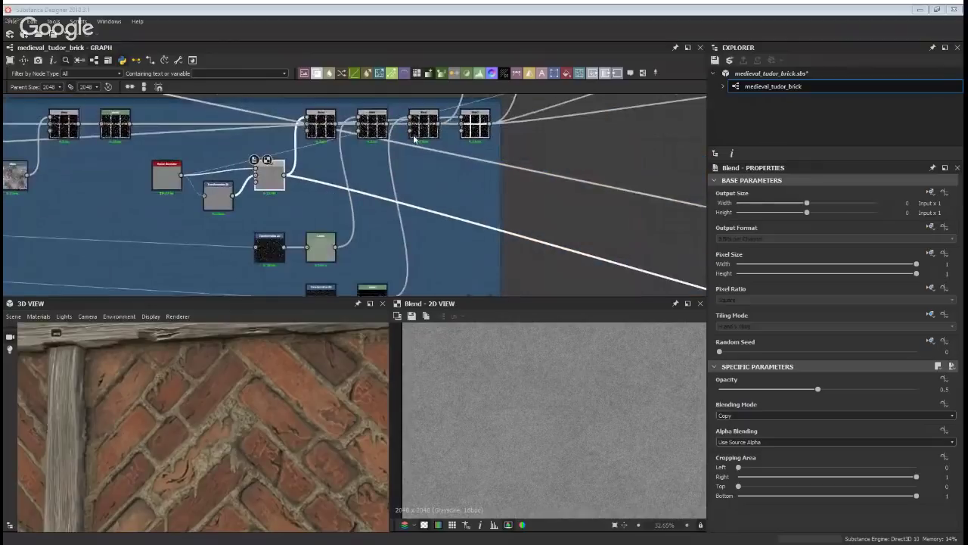
middle_click_drag(392, 294, 392, 240)
double_click(375, 252)
middle_click_drag(392, 162, 376, 271)
double_click(399, 182)
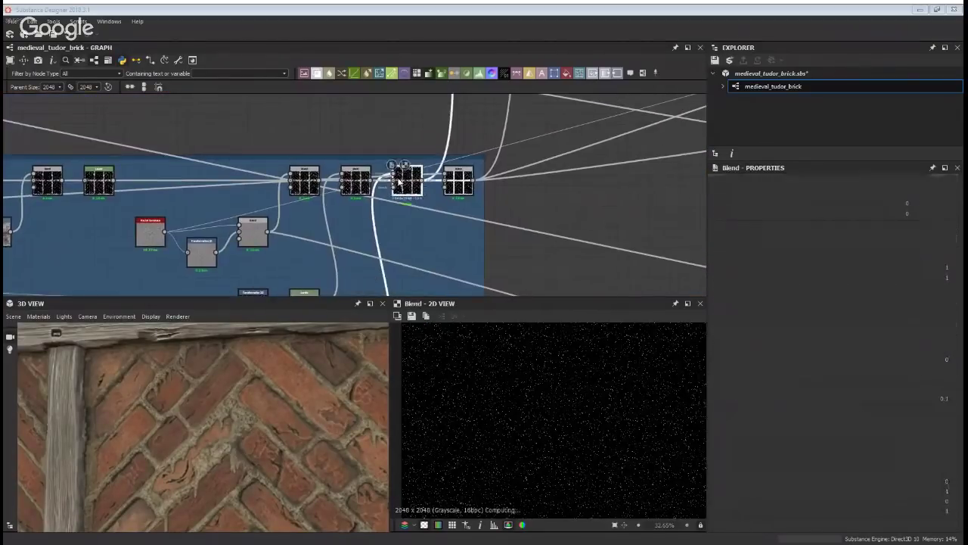
left_click(457, 180)
Preview the two nodes directly before the Height Blend that joins the bricks and the mortar
middle_click_drag(472, 149, 371, 302)
middle_click_drag(413, 160, 408, 183)
scroll(407, 183, "down", 2)
scroll(407, 183, "down", 1)
scroll(443, 108, "up", 3)
mouse_move(363, 235)
middle_mouse_down()
mouse_move(363, 182)
mouse_move(355, 236)
middle_mouse_up()
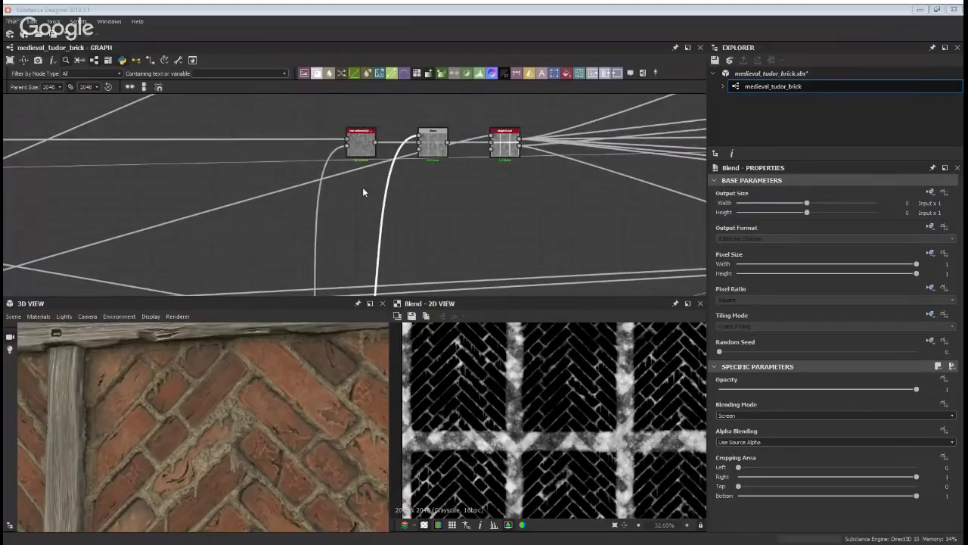
double_click(361, 134)
left_click_drag(317, 428, 227, 405)
double_click(433, 143)
Inspect the mortar joints, bricks and timber beams on the 3D wall, both close up and from a distance
left_click_drag(205, 435, 152, 372)
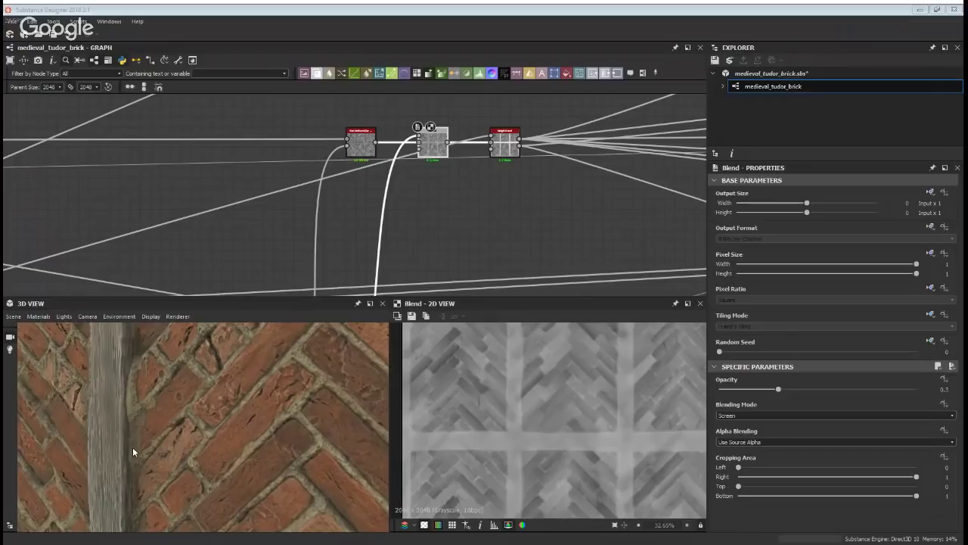
left_click_drag(138, 411, 269, 389)
left_click_drag(227, 435, 165, 446)
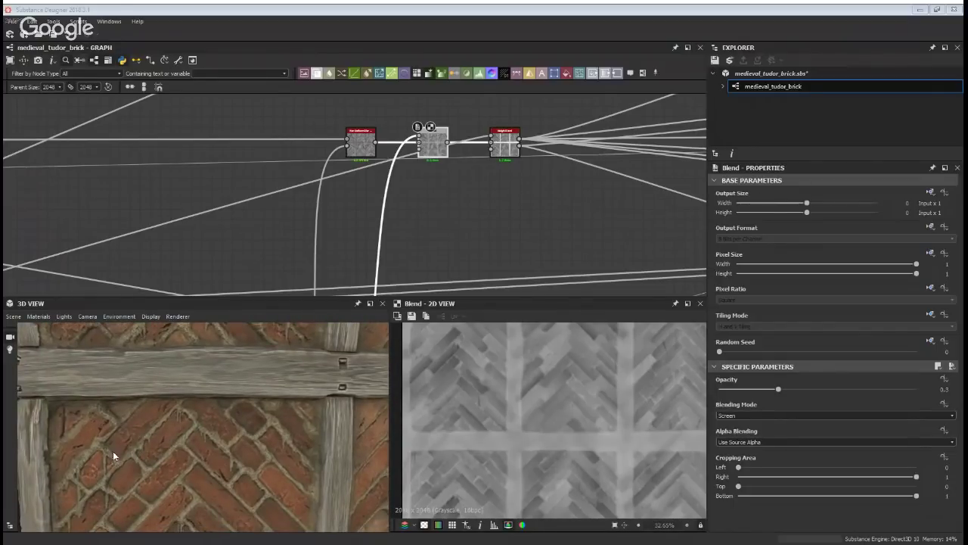
left_click_drag(138, 441, 214, 448)
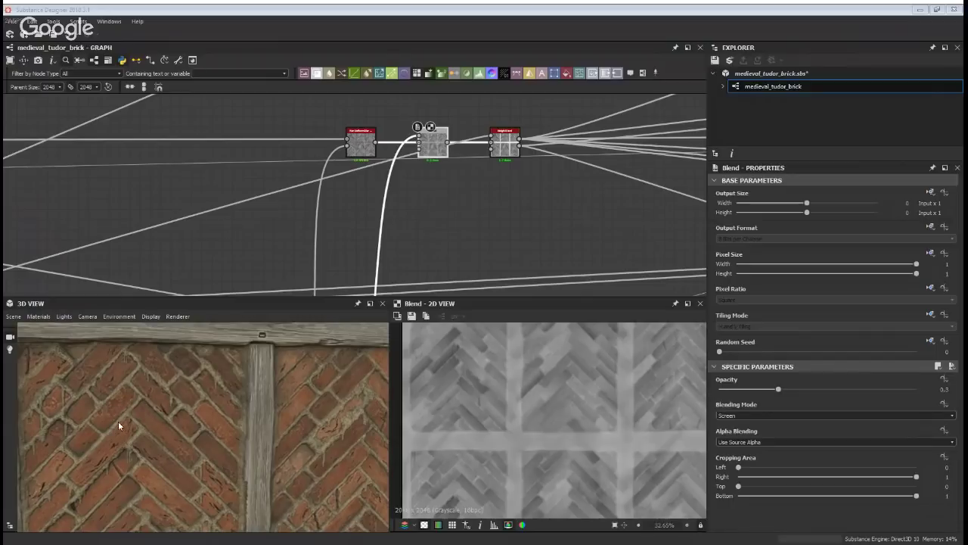
scroll(319, 258, "down", 3)
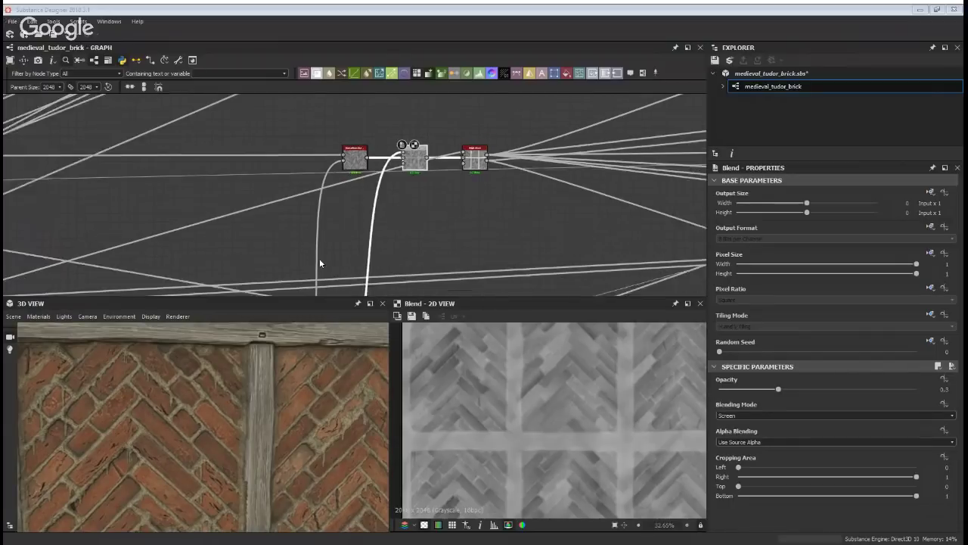
scroll(255, 370, "down", 3)
scroll(268, 346, "down", 3)
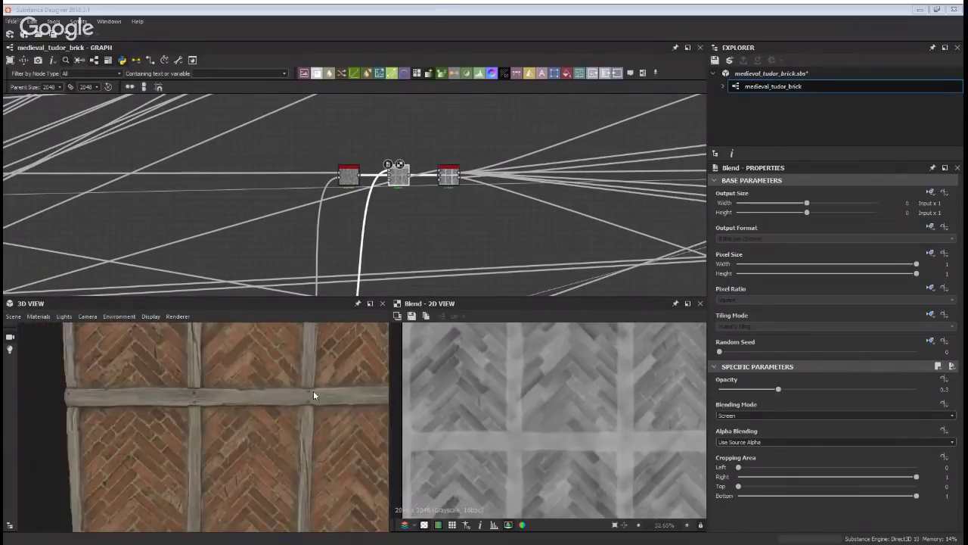
scroll(313, 394, "down", 2)
scroll(328, 234, "down", 5)
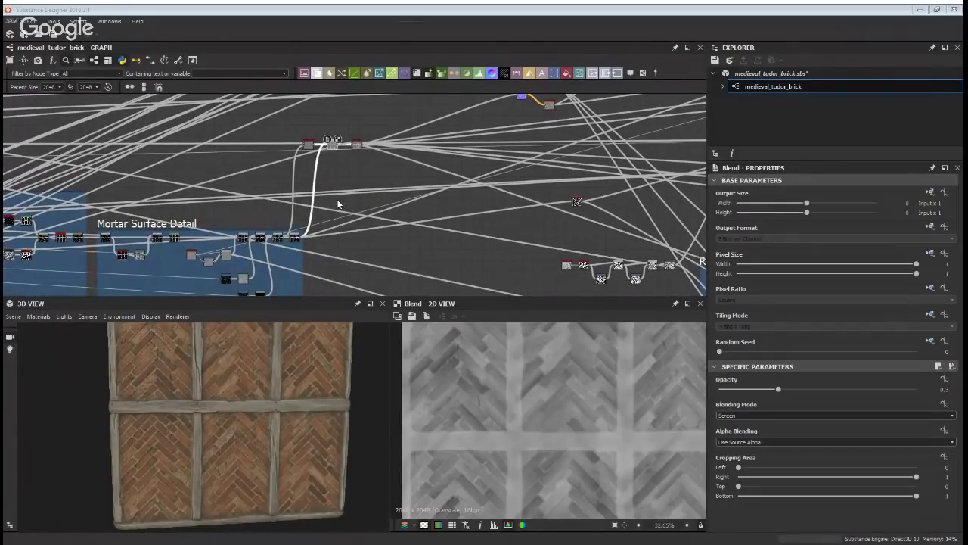
Look through the graph's frames from Mortar Surface Detail back to the start of the Timber Beams frame
middle_click_drag(412, 210, 329, 239)
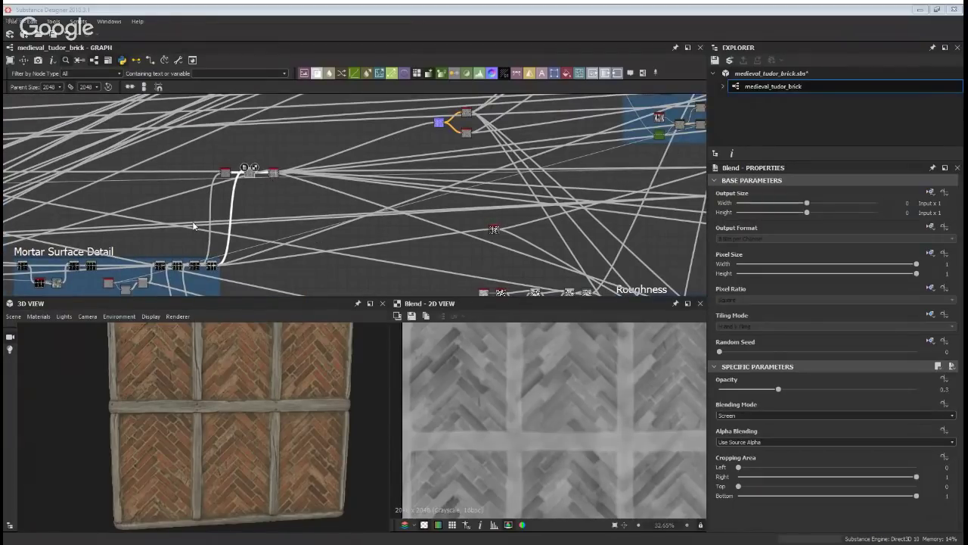
middle_click_drag(195, 262, 254, 187)
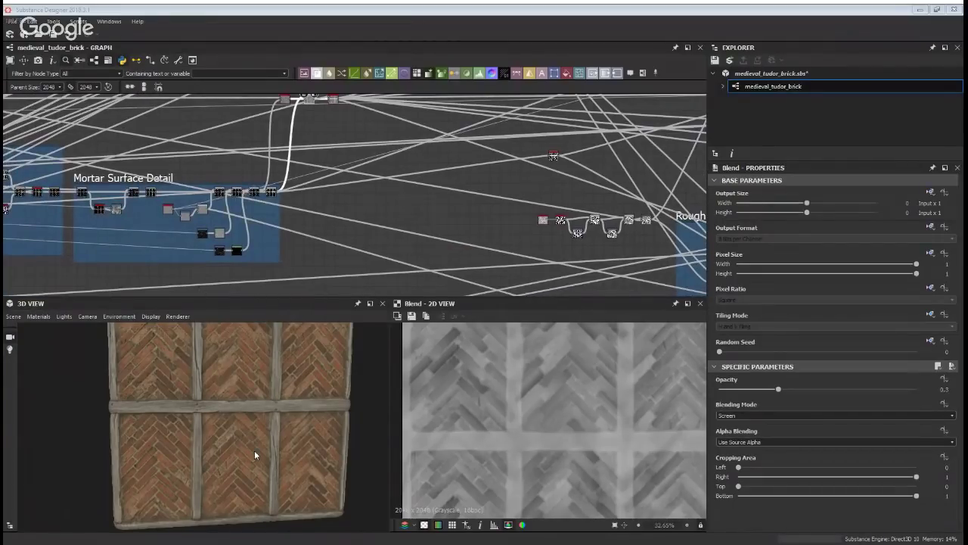
middle_click_drag(289, 187, 219, 270)
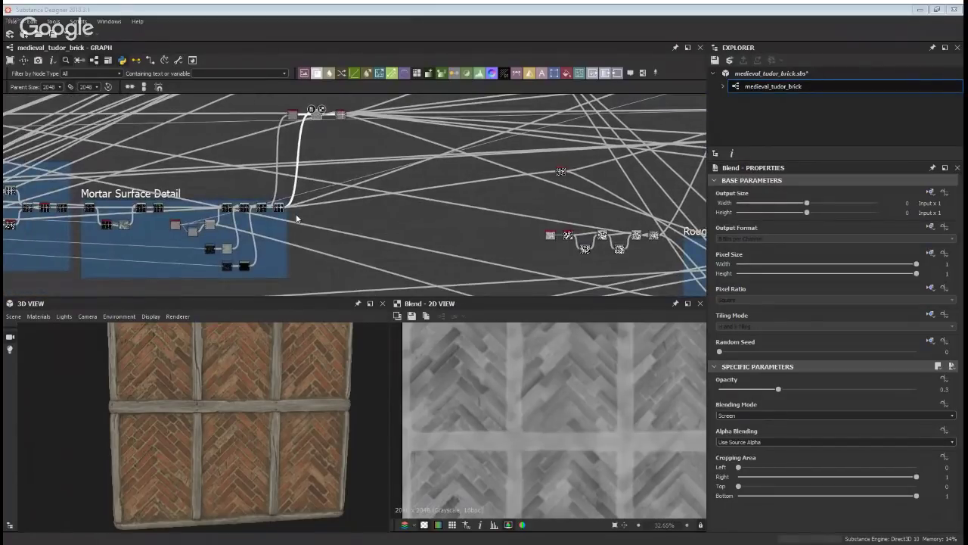
scroll(269, 201, "down", 2)
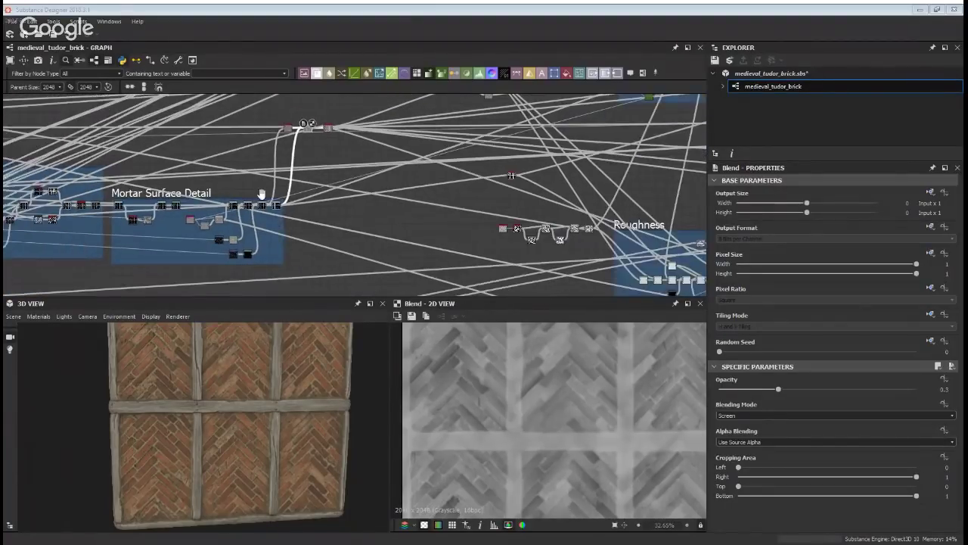
scroll(265, 212, "down", 3)
scroll(261, 223, "up", 2)
middle_click_drag(229, 234, 325, 229)
scroll(325, 229, "down", 2)
middle_click_drag(141, 280, 251, 252)
scroll(416, 150, "down", 3)
middle_click_drag(412, 138, 351, 195)
scroll(350, 194, "down", 1)
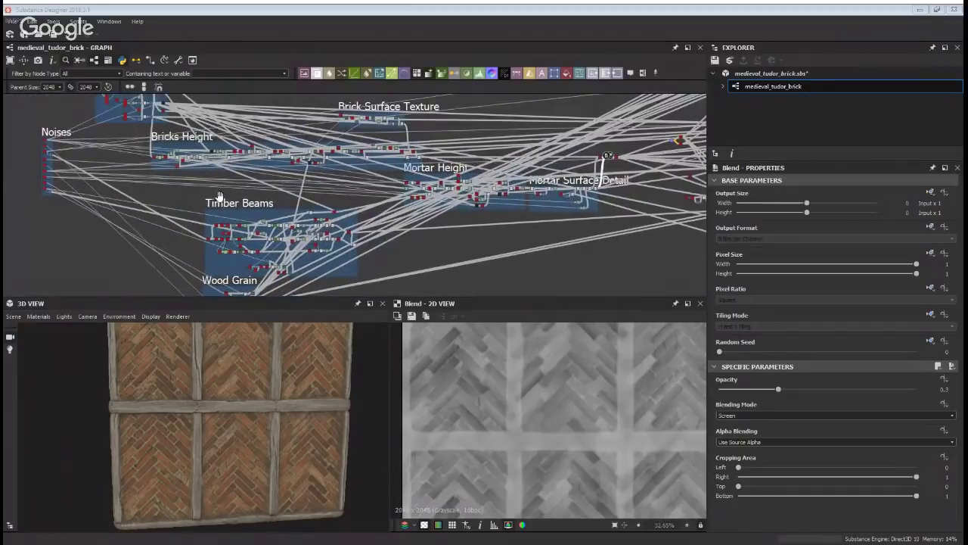
scroll(469, 178, "up", 3)
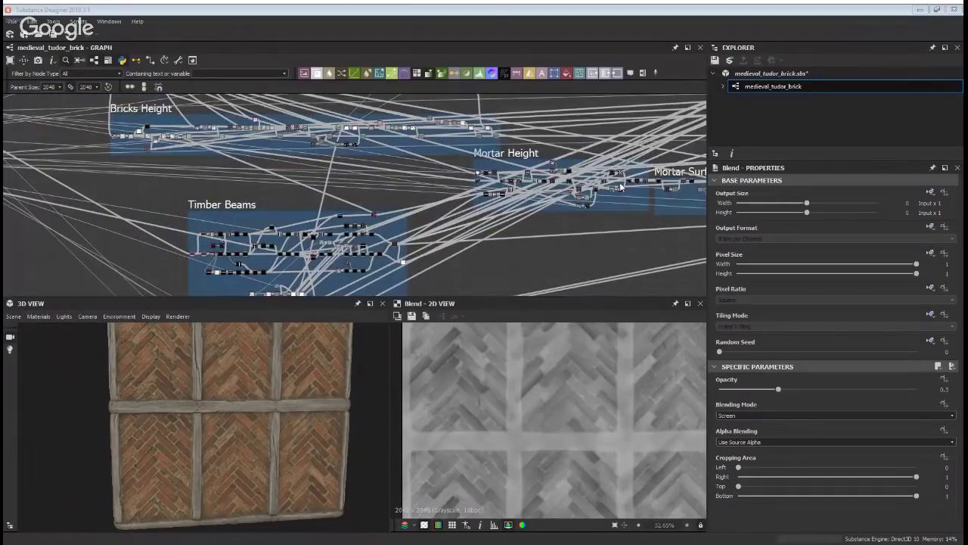
middle_click_drag(244, 198, 277, 152)
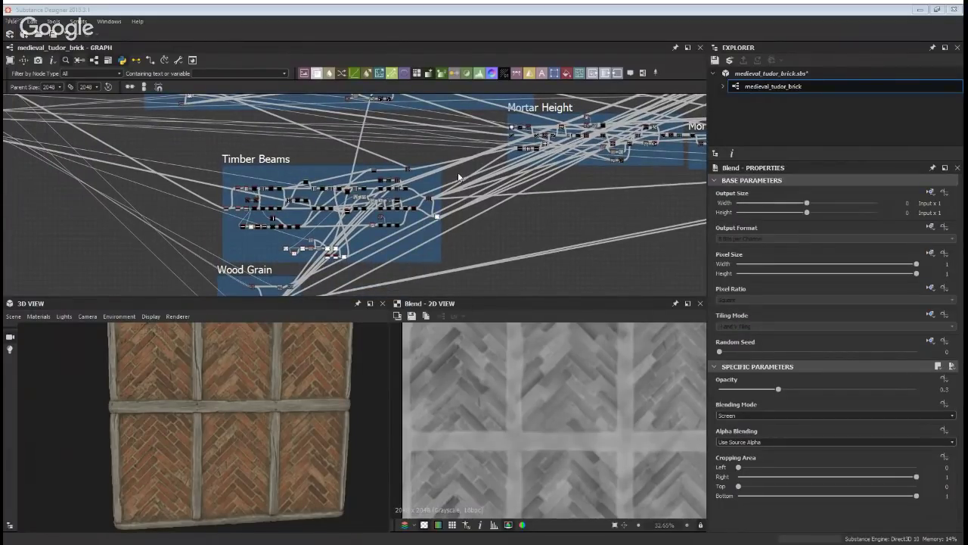
scroll(299, 182, "up", 3)
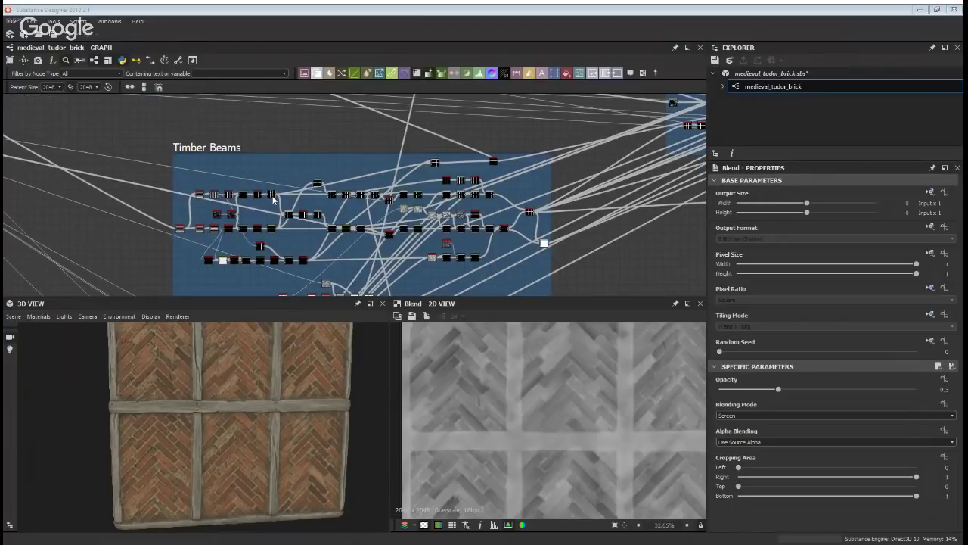
scroll(204, 225, "up", 2)
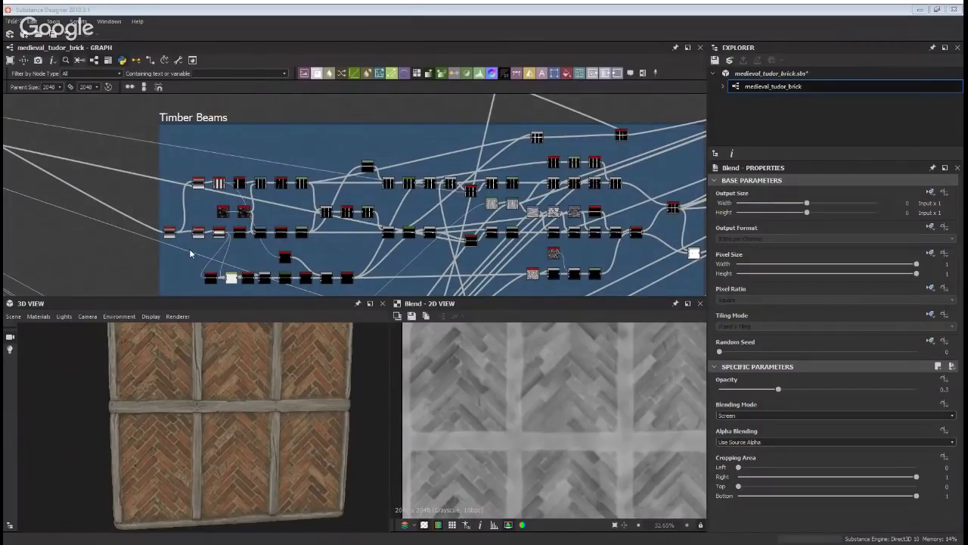
Preview the Invert Grayscale, Tile Random and Histogram Scan nodes that shape the horizontal beams in the Timber Beams frame
left_click_drag(204, 353, 252, 333)
scroll(223, 246, "up", 2)
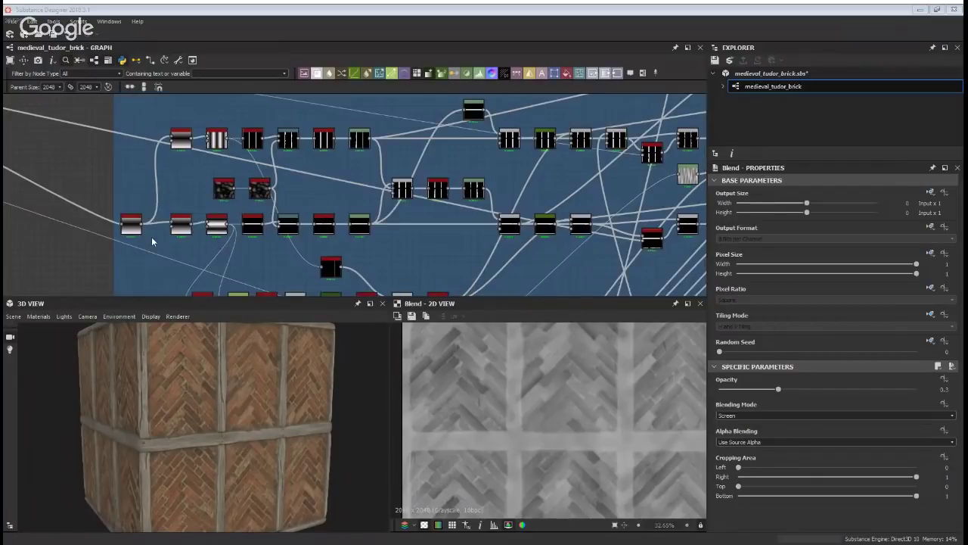
scroll(147, 234, "up", 2)
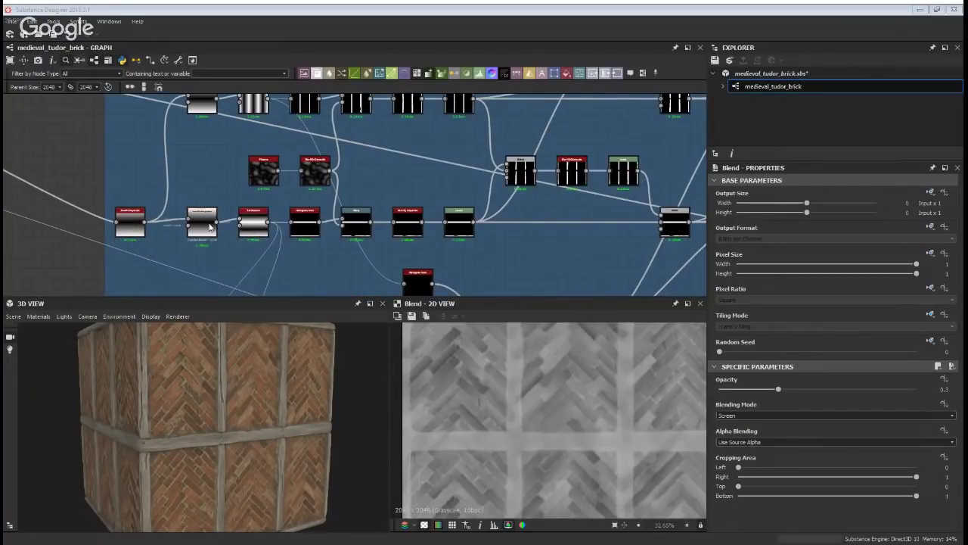
double_click(134, 226)
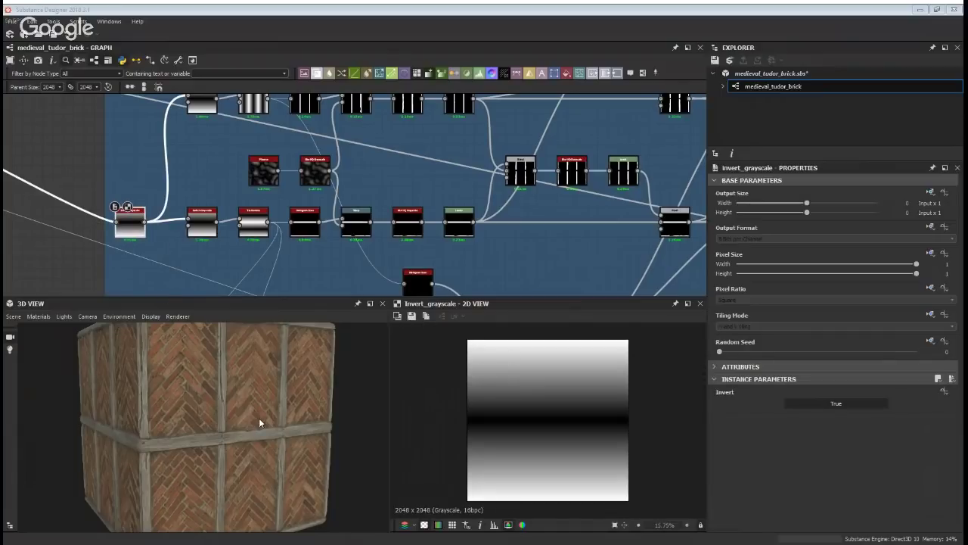
left_click_drag(241, 427, 203, 425)
middle_click_drag(283, 240, 280, 252)
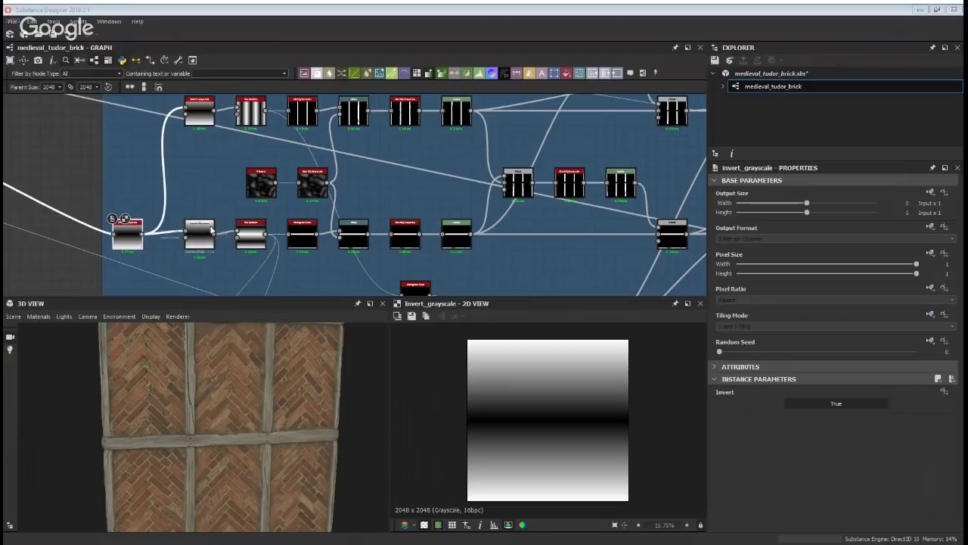
left_click(255, 240)
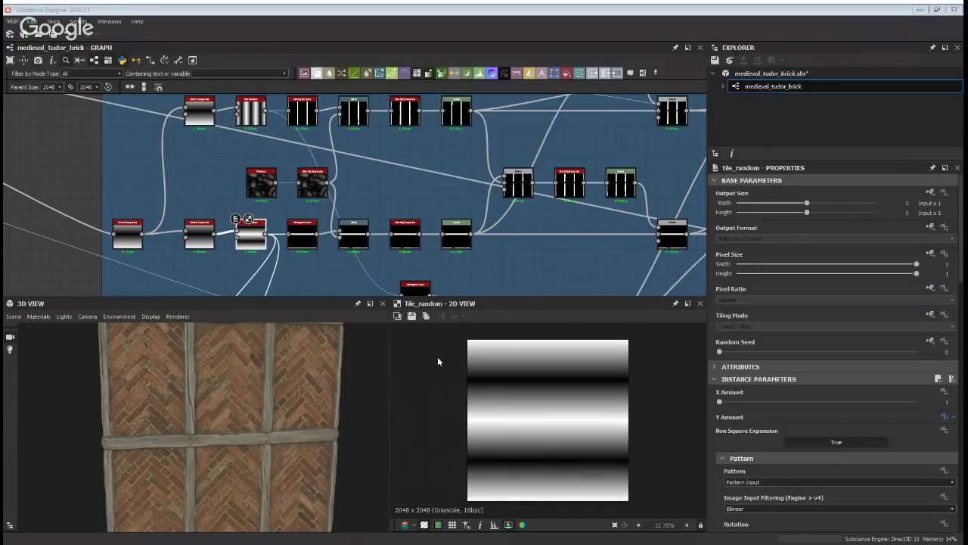
left_click(306, 241)
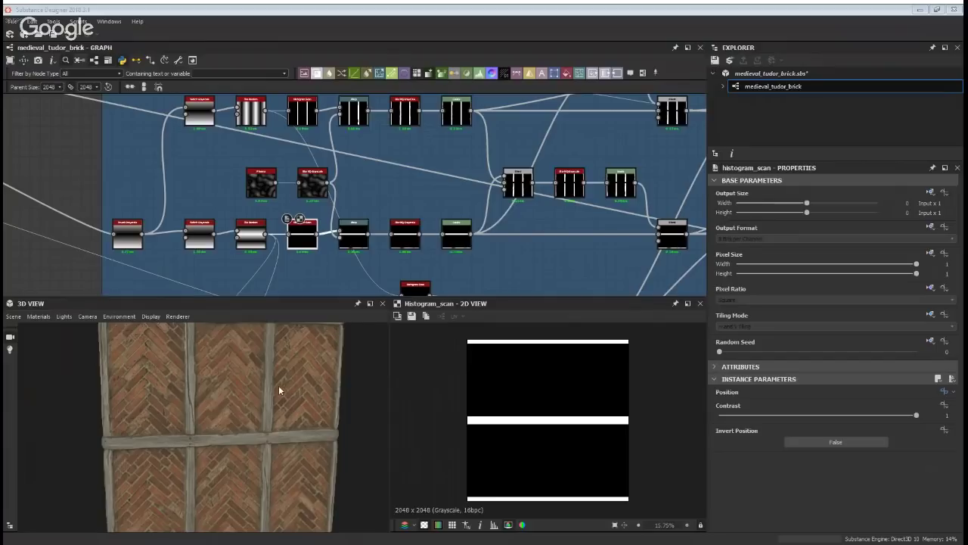
Examine the layout of the horizontal and vertical timber beams across the whole 3D wall
scroll(254, 401, "down", 1)
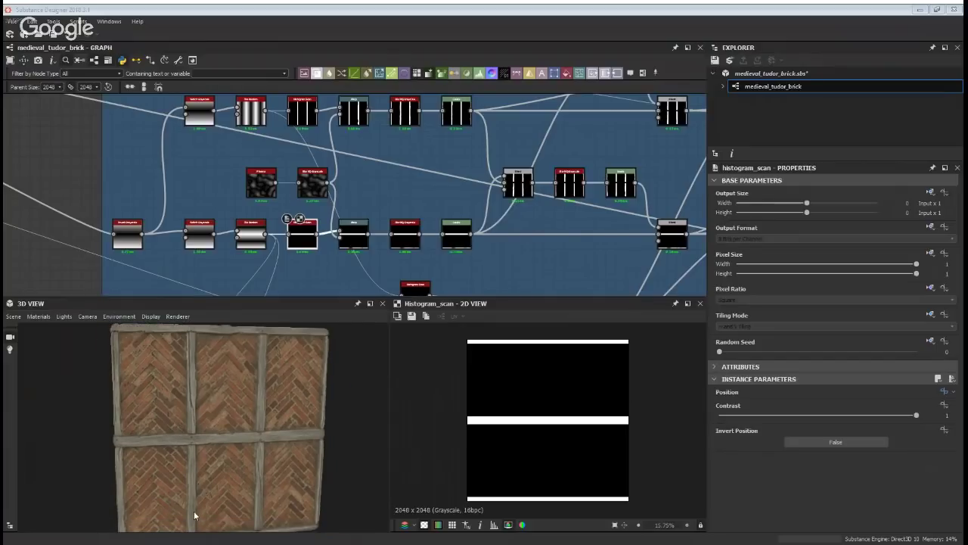
left_click_drag(197, 517, 214, 487)
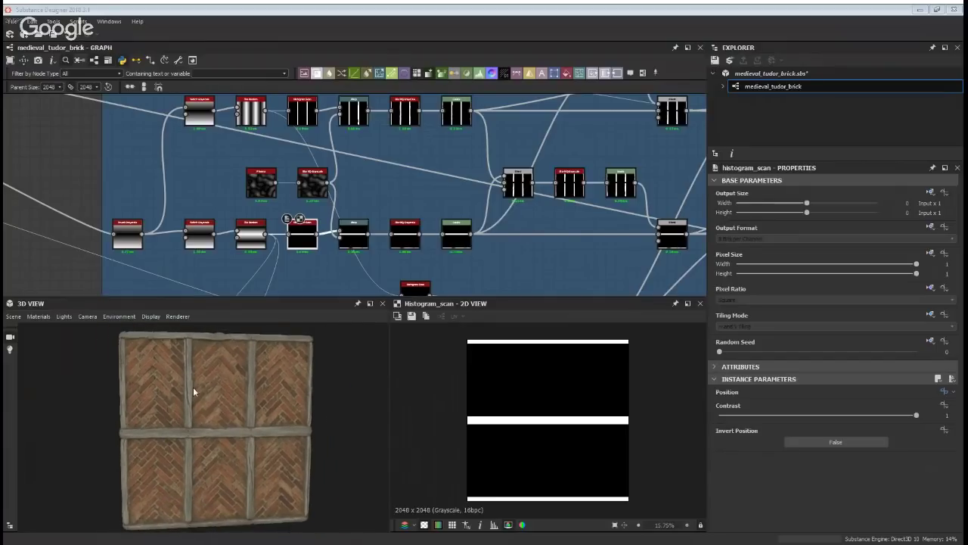
middle_click_drag(452, 221, 419, 241)
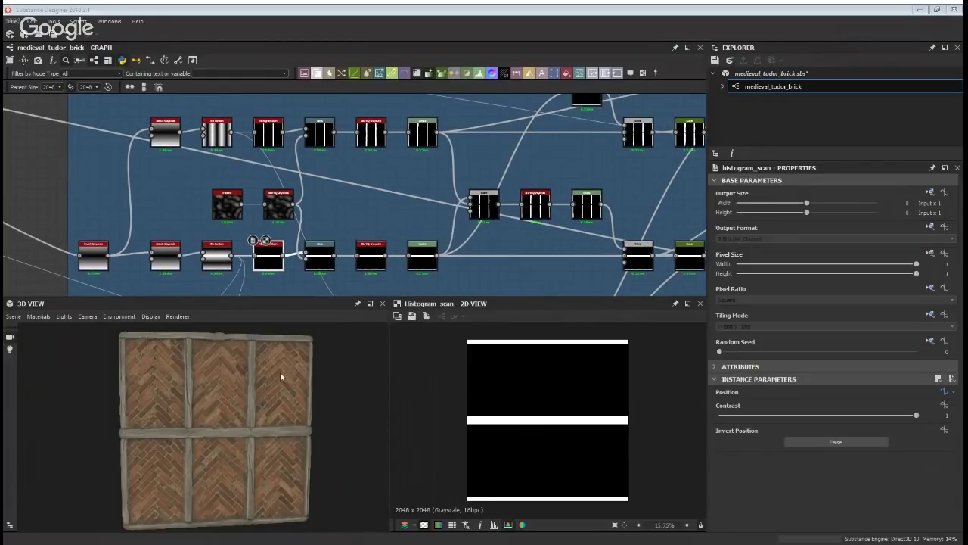
left_click_drag(281, 373, 179, 380)
scroll(223, 391, "up", 3)
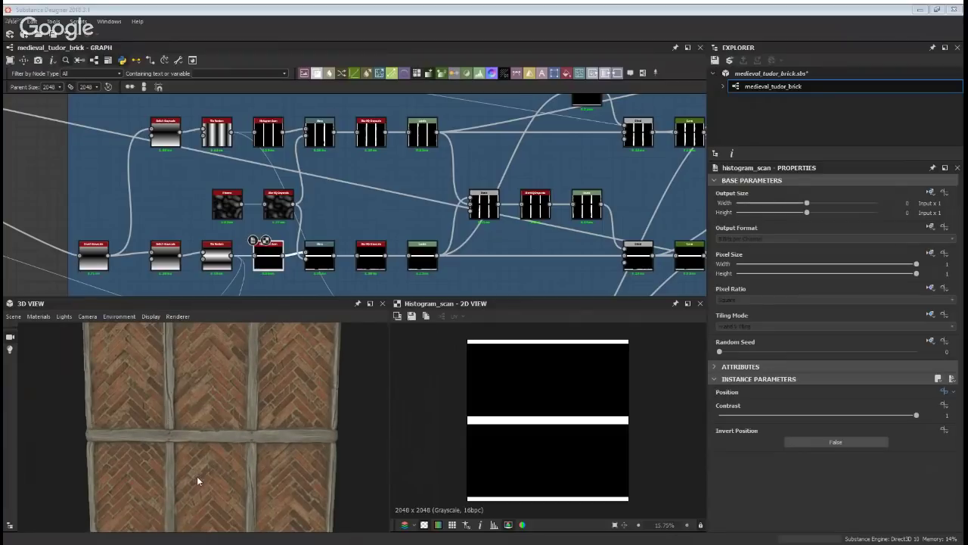
View the wall cube from its corner in 3D and preview the Tile Random node of the vertical beams
scroll(196, 436, "down", 2)
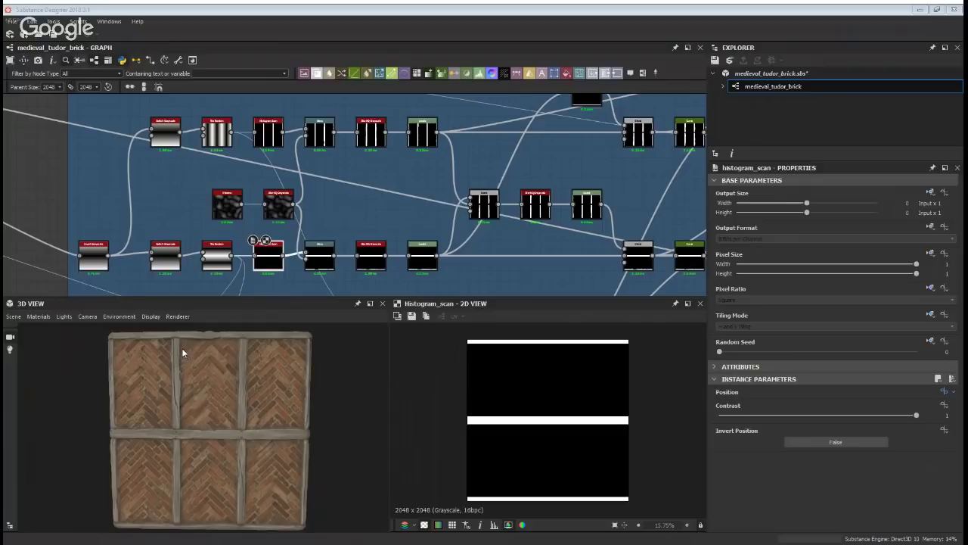
left_click_drag(238, 423, 277, 425)
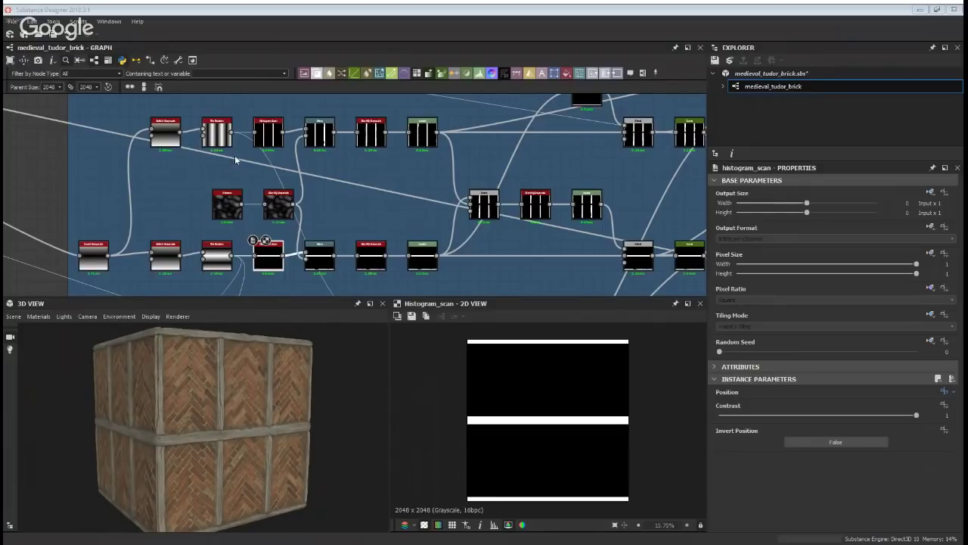
scroll(236, 159, "down", 2)
scroll(230, 225, "up", 4)
scroll(230, 225, "down", 3)
scroll(237, 253, "up", 2)
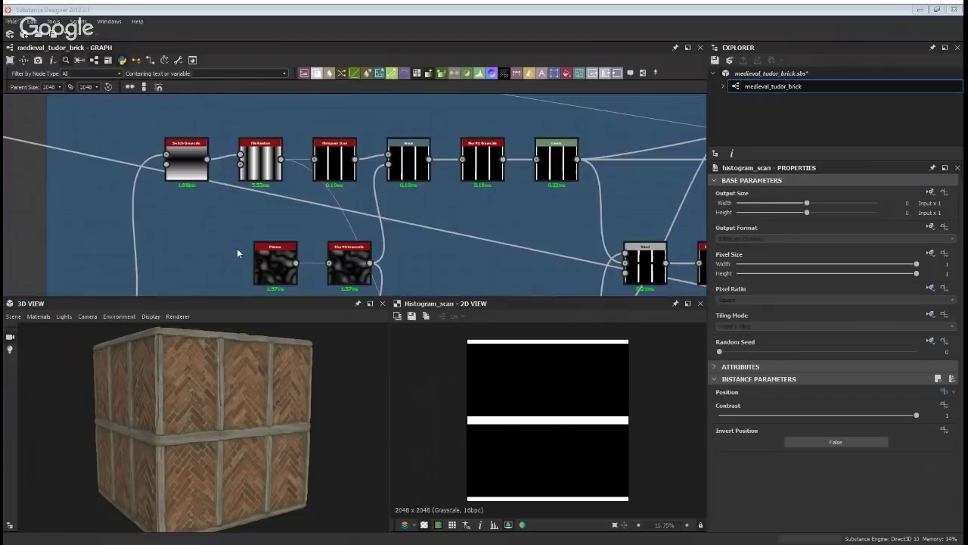
double_click(271, 164)
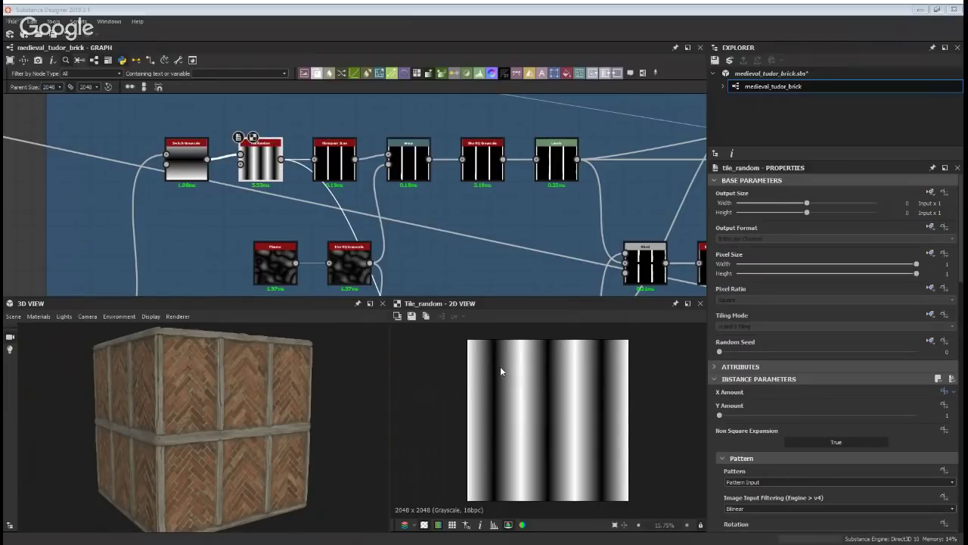
Preview the Tile Random node of the horizontal beams for comparison with the vertical row
middle_click_drag(519, 247, 460, 190)
scroll(460, 190, "down", 1)
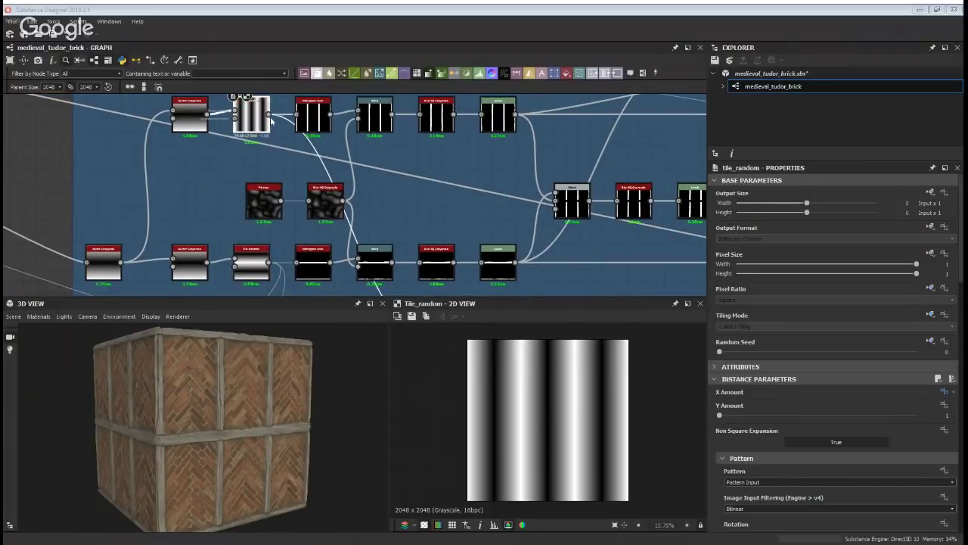
double_click(251, 261)
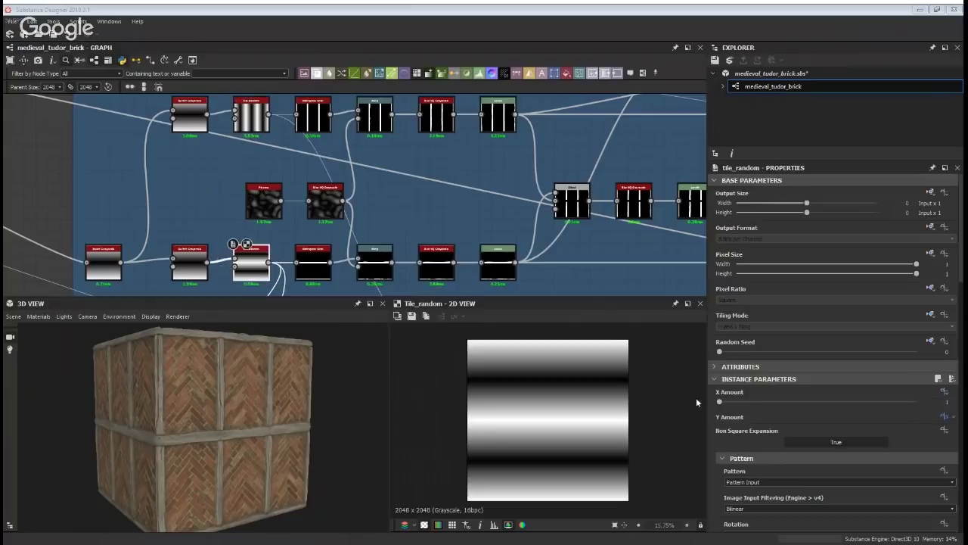
middle_click_drag(430, 181, 369, 203)
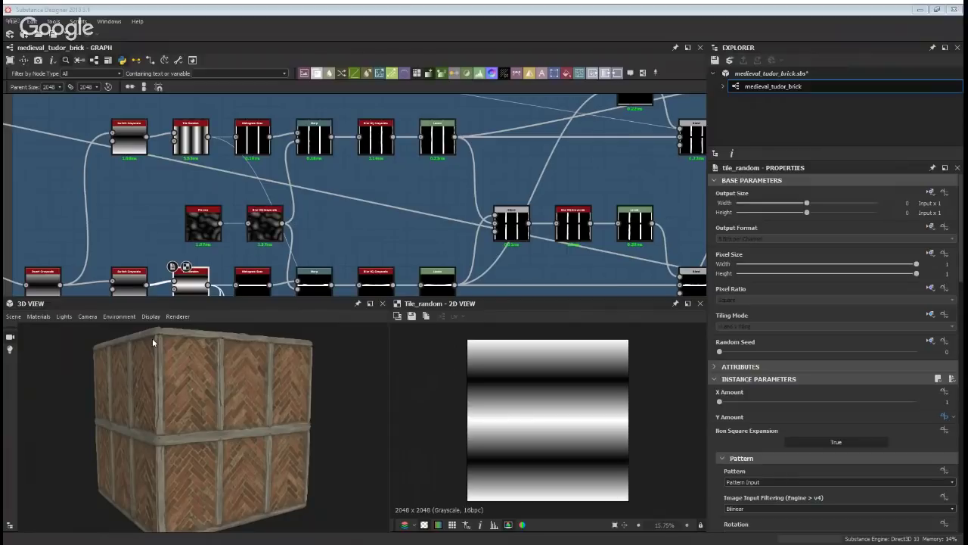
Preview the Levels node ending the vertical beam row and compare its beam edges with the 3D wall
left_click(434, 153)
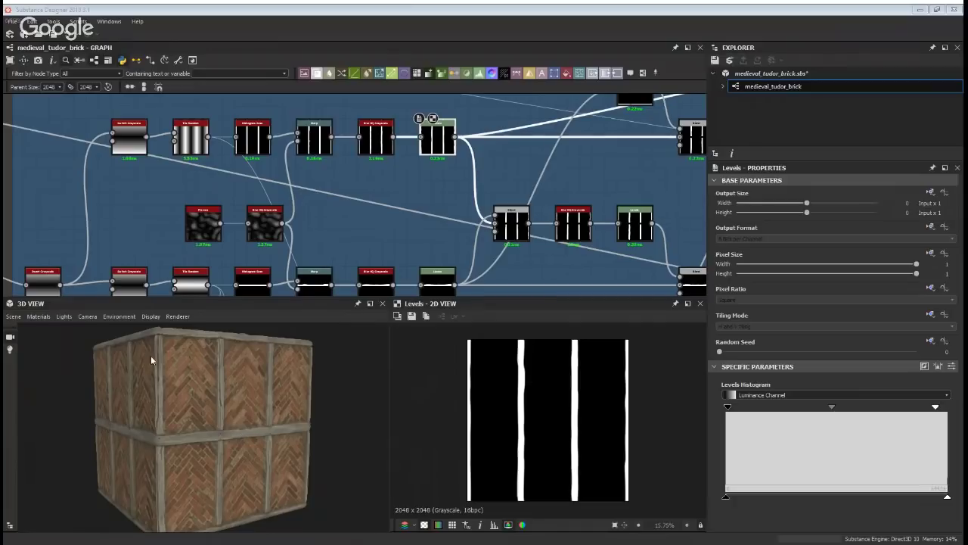
left_click_drag(165, 481, 193, 443)
right_click_drag(193, 443, 215, 369)
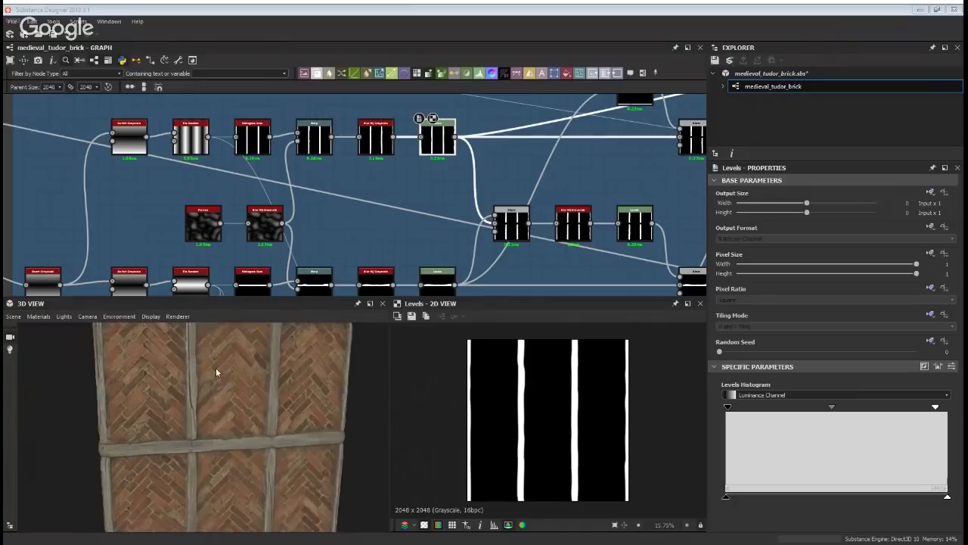
left_click_drag(216, 368, 203, 363)
scroll(477, 395, "up", 3)
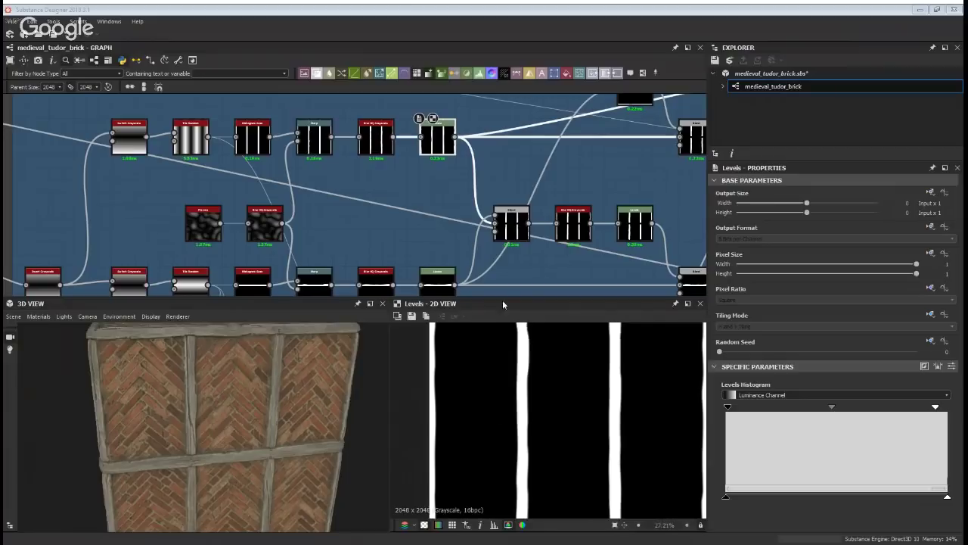
Compare the previews of the vertical beams' Blur HQ Grayscale node and the Levels node after it
double_click(378, 146)
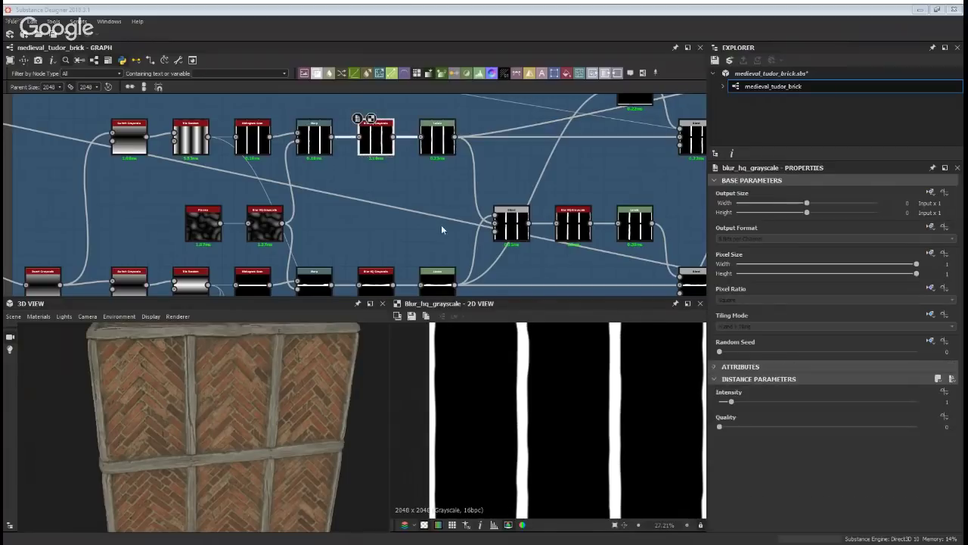
double_click(445, 141)
middle_click_drag(499, 211, 385, 215)
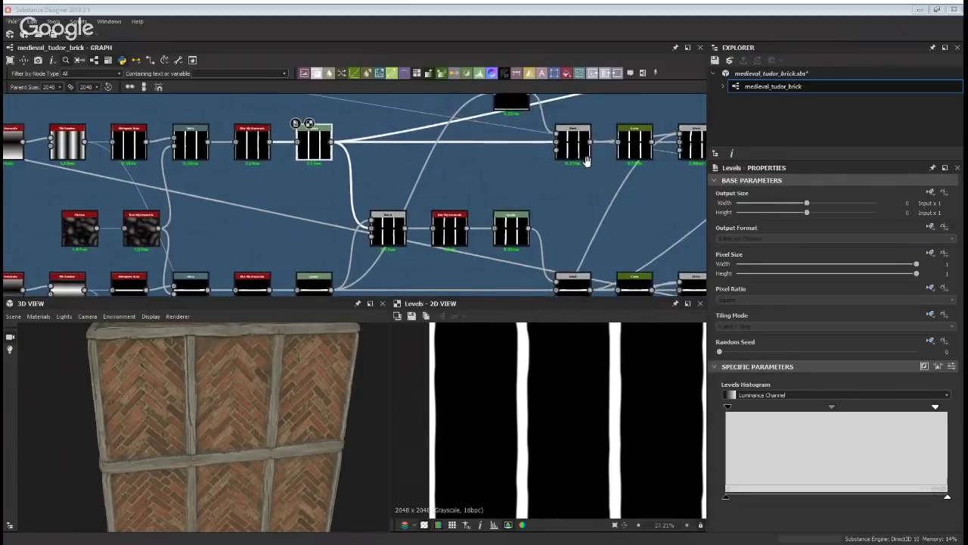
Trace how the vertical and horizontal beam Levels nodes connect to the Blend nodes further along the Timber Beams frame
middle_click_drag(472, 214, 270, 219)
left_click_drag(257, 370, 259, 353)
scroll(371, 179, "down", 2)
middle_click_drag(445, 169, 298, 190)
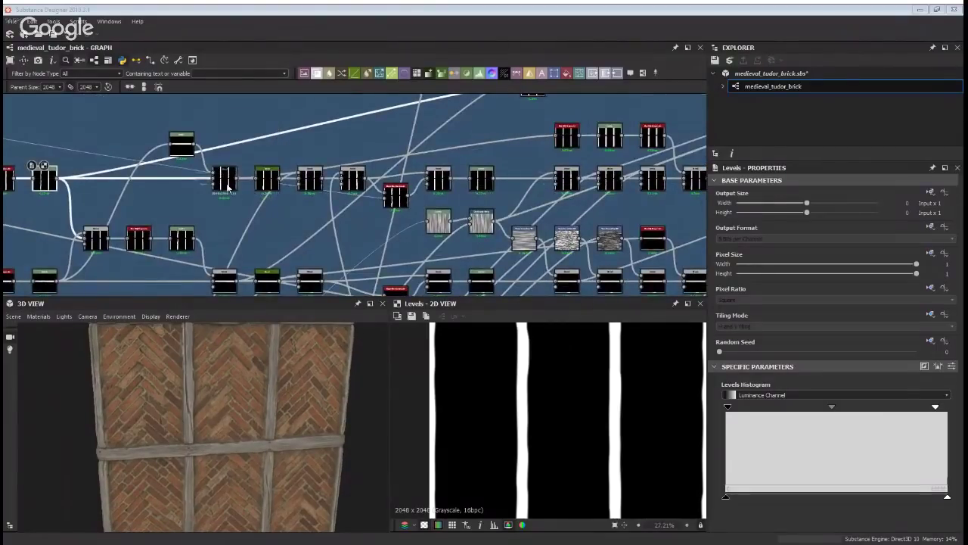
middle_click_drag(225, 187, 268, 183)
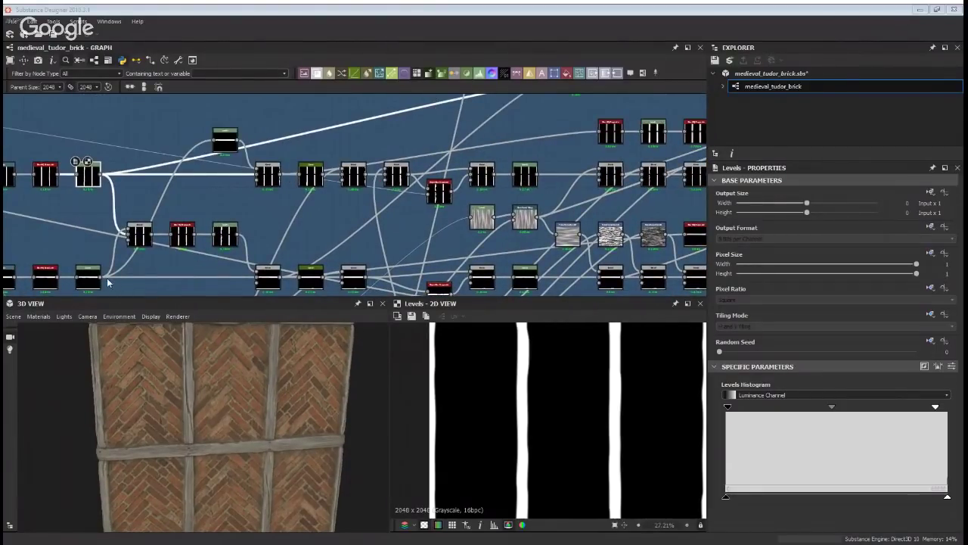
middle_click_drag(100, 277, 236, 278)
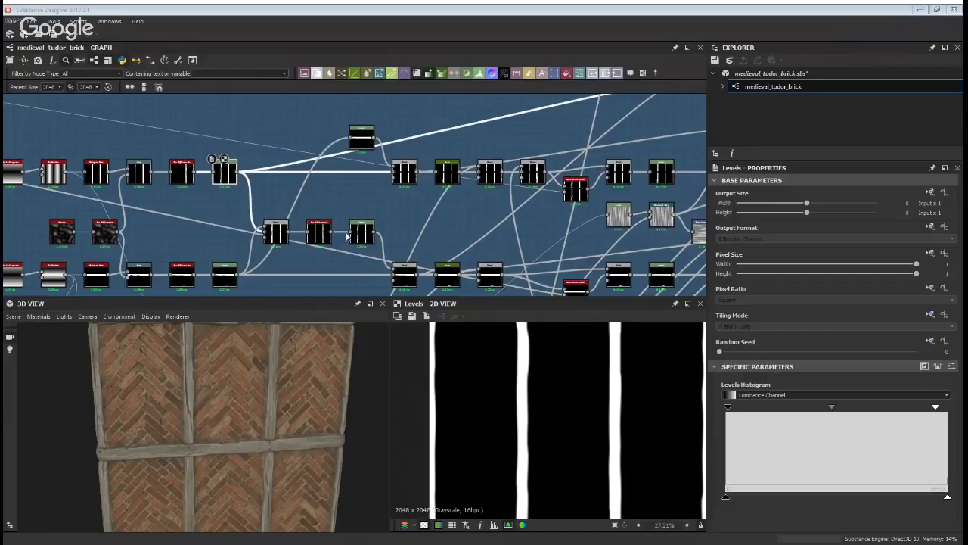
middle_click_drag(370, 213, 349, 210)
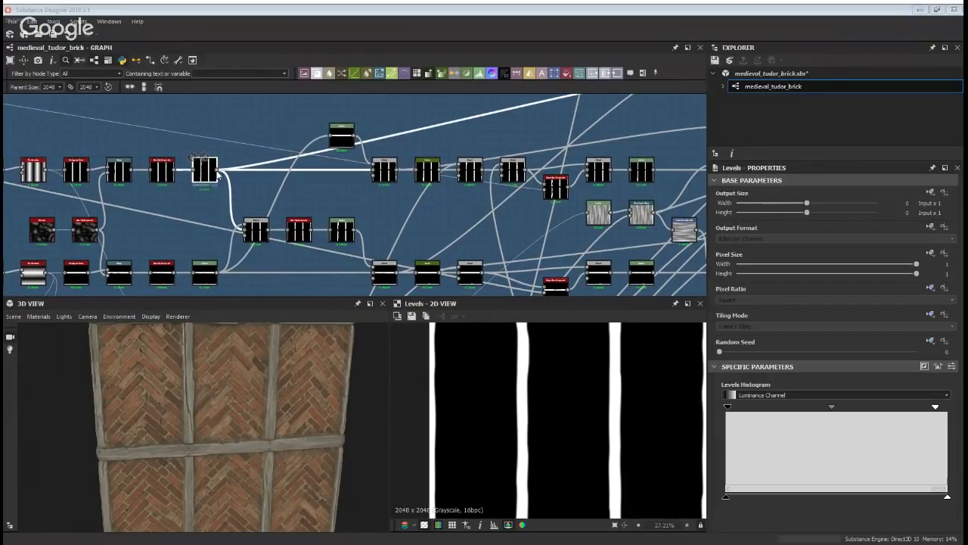
scroll(236, 259, "up", 2)
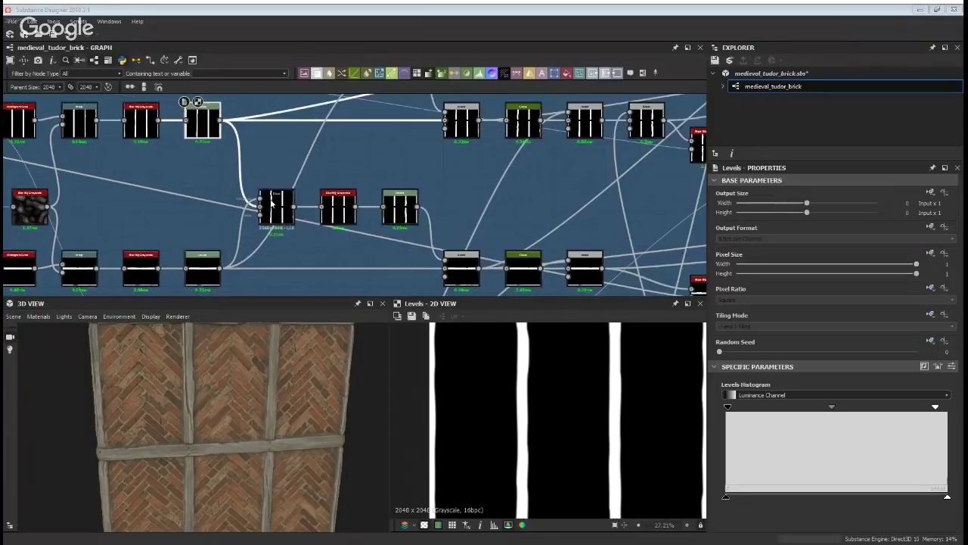
Examine the beam crossings close up on the 3D wall and preview the Subtract Blend node combining the two beam rows
scroll(221, 479, "up", 5)
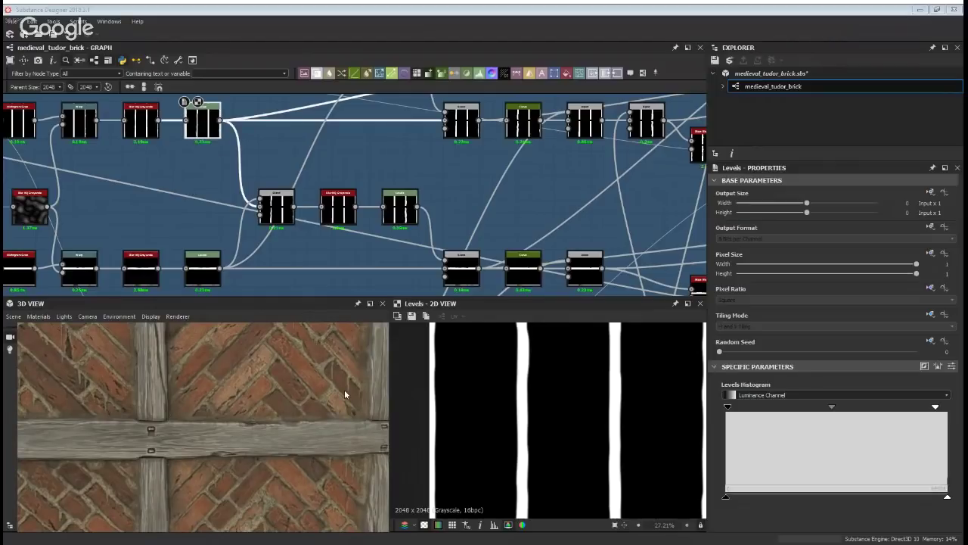
left_click_drag(344, 390, 318, 383)
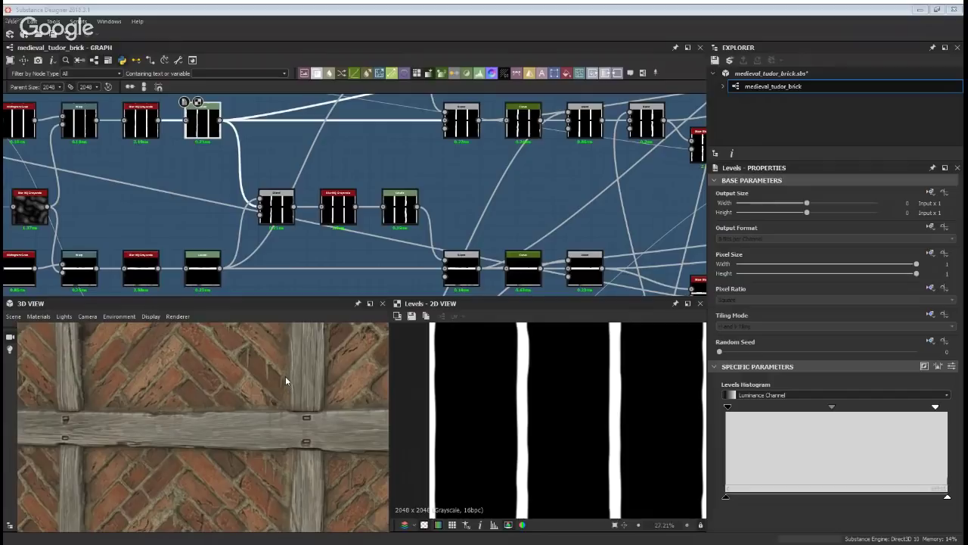
left_click(276, 206)
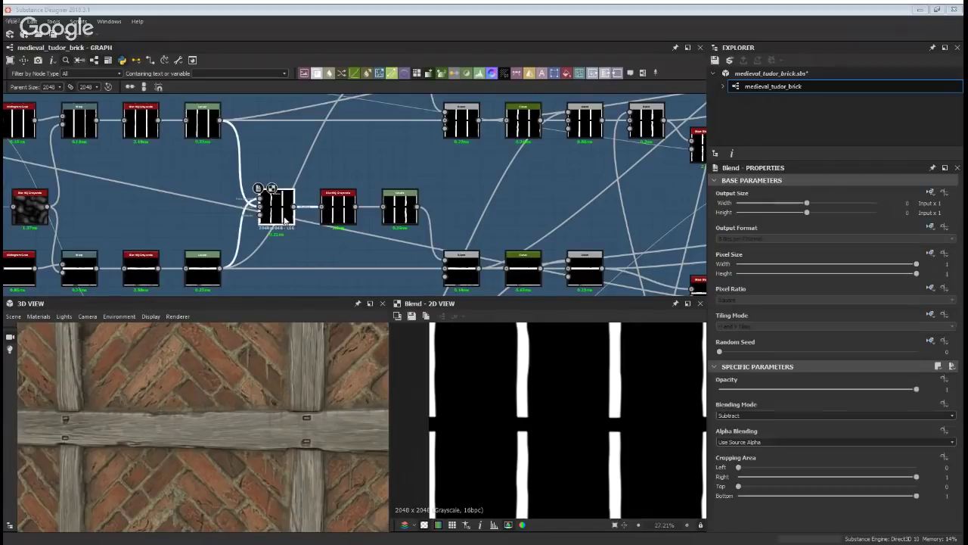
scroll(457, 386, "down", 1)
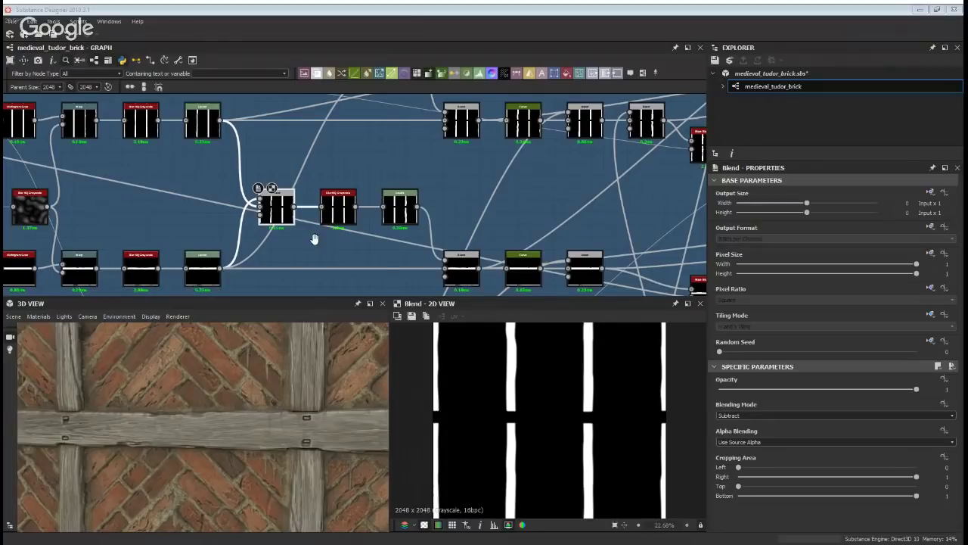
middle_click_drag(314, 239, 249, 236)
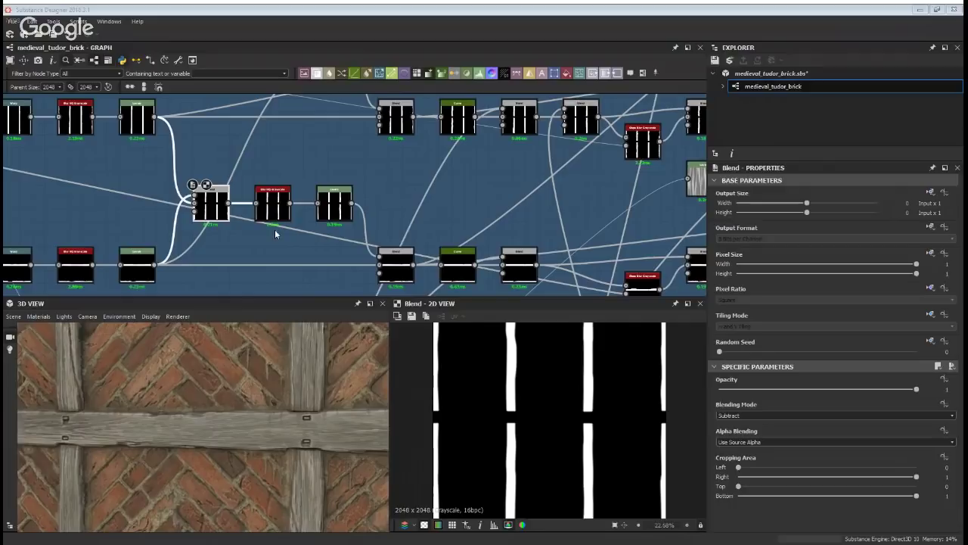
middle_click_drag(431, 214, 403, 211)
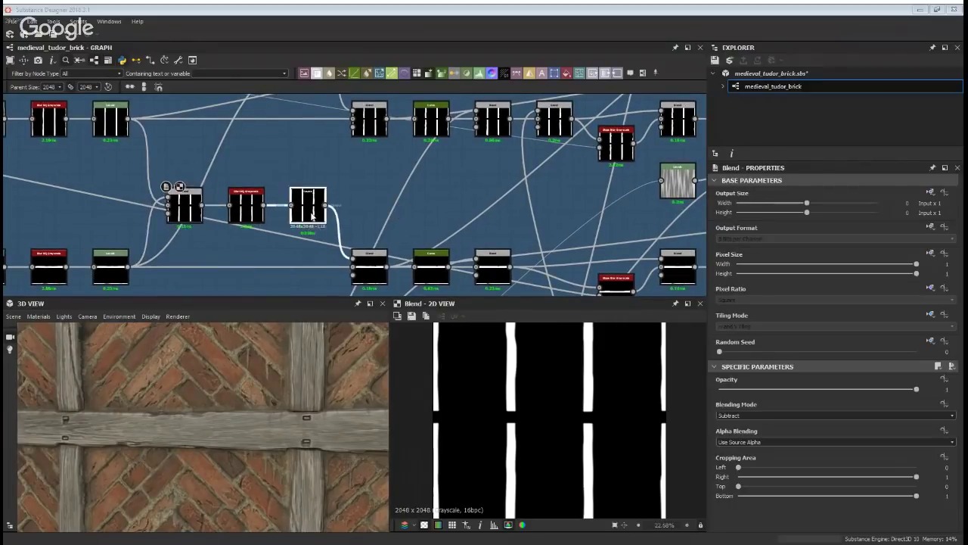
Compare the horizontal beams' Levels, the Subtract Blend between the rows, its blurred Levels result and the horizontal row's Blend
double_click(368, 265)
double_click(115, 261)
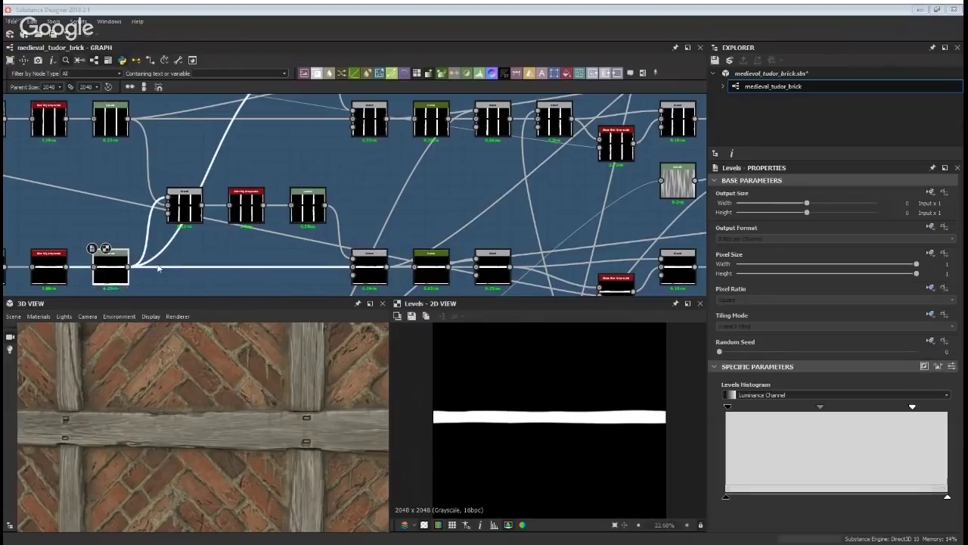
double_click(185, 220)
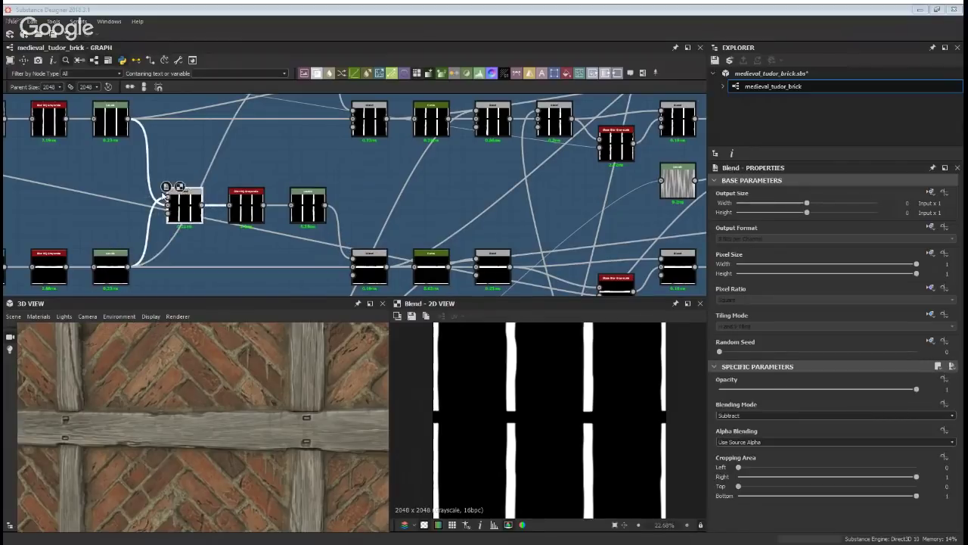
scroll(486, 396, "up", 2)
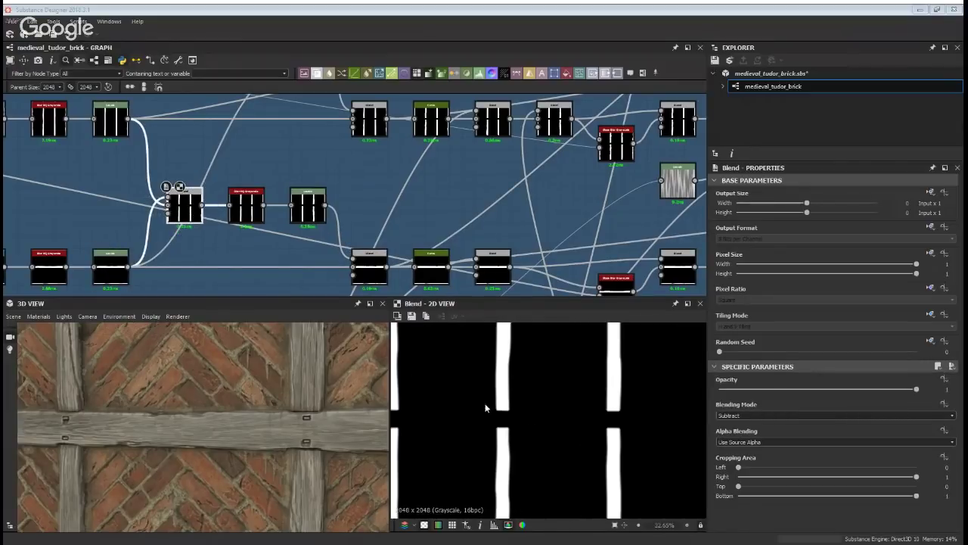
double_click(311, 207)
double_click(374, 259)
scroll(493, 414, "up", 2)
Preview the Subtract Blend of the vertical beam row and the Multiply Blend further along the same row
middle_click_drag(407, 198, 272, 223)
scroll(277, 210, "down", 1)
double_click(227, 169)
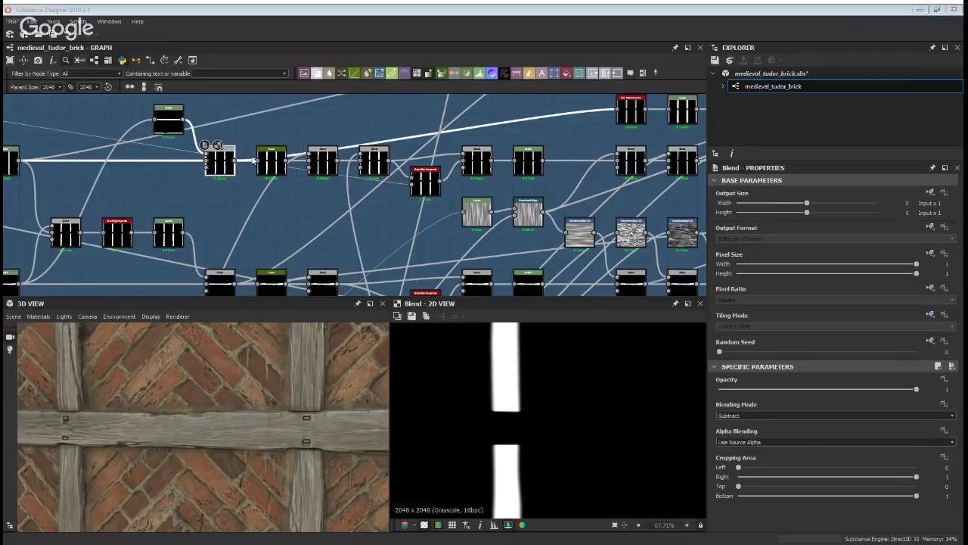
double_click(385, 168)
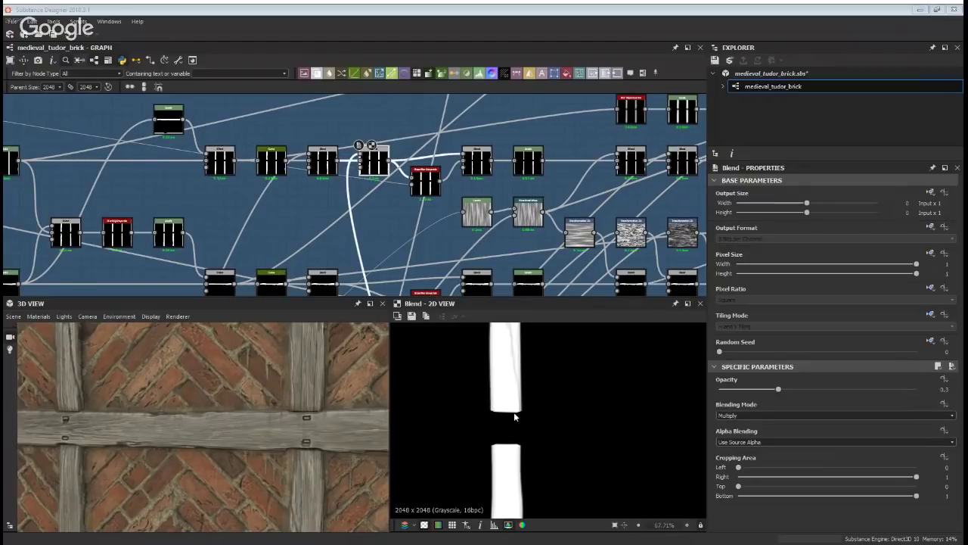
Inspect the wood surface and beam crossings on the 3D wall, both close up and from farther away
scroll(307, 397, "up", 3)
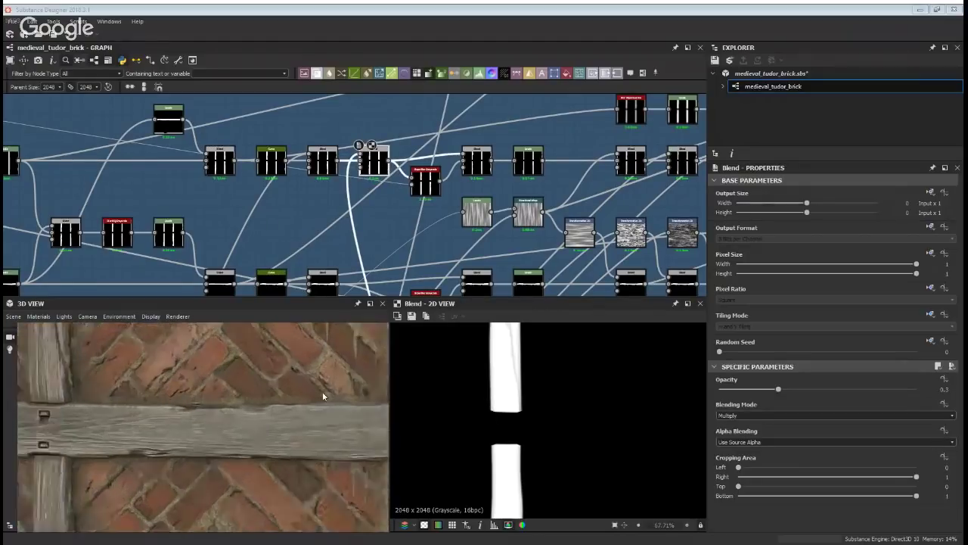
scroll(299, 390, "down", 3)
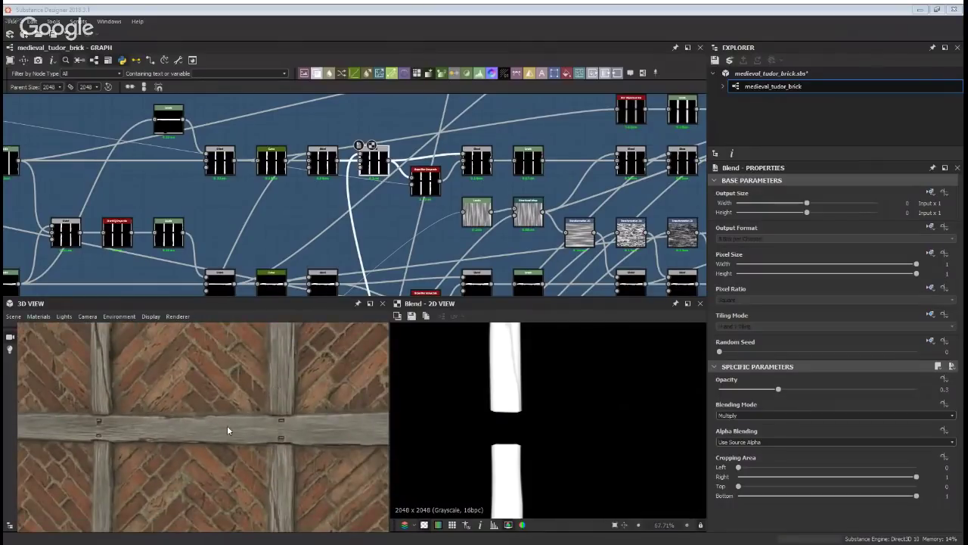
mouse_move(270, 436)
left_mouse_down()
mouse_move(267, 399)
mouse_move(188, 344)
mouse_move(265, 437)
left_mouse_up()
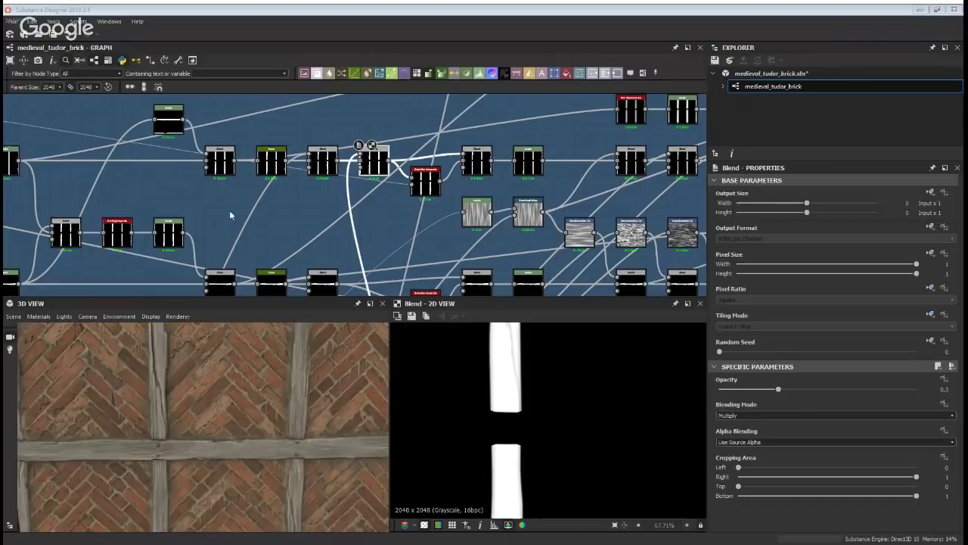
Examine the horizontal beams' Curve node and its graph, comparing the notch edges against the preceding Subtract Blend
scroll(231, 215, "down", 2)
left_click(283, 254)
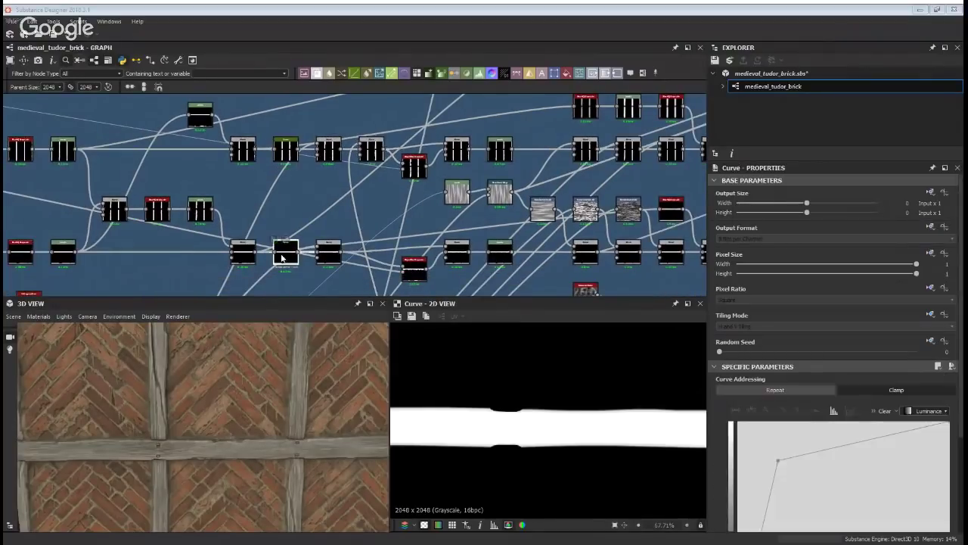
scroll(804, 461, "down", 3)
scroll(541, 429, "up", 3)
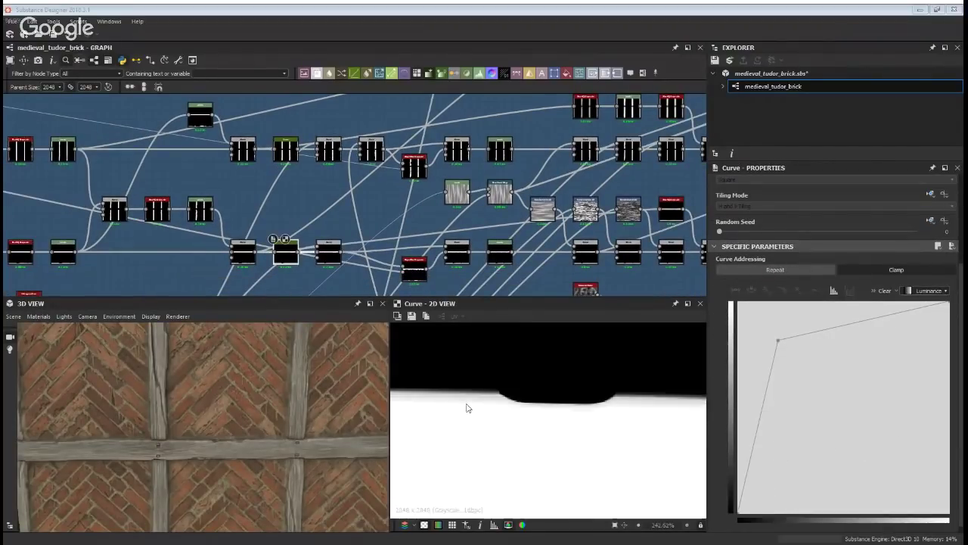
left_click(242, 255)
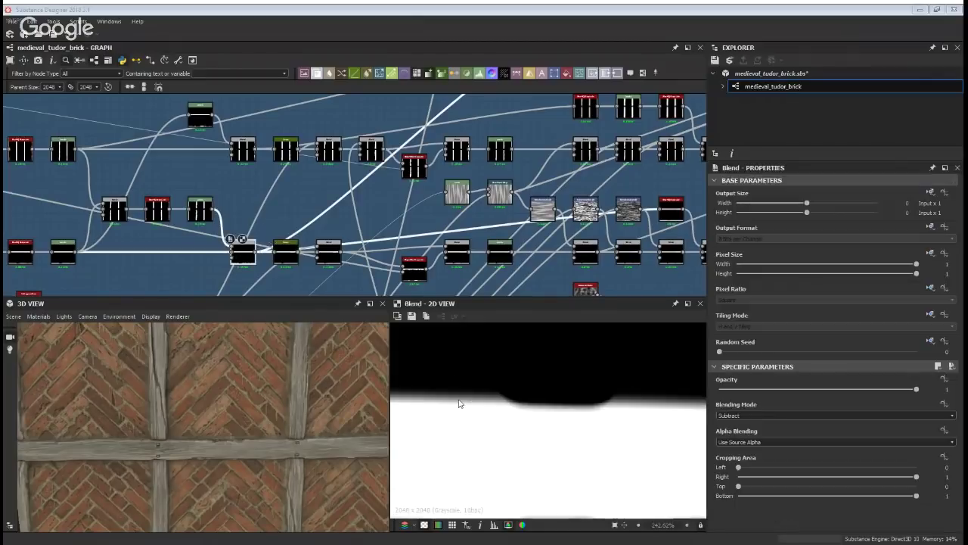
left_click(286, 252)
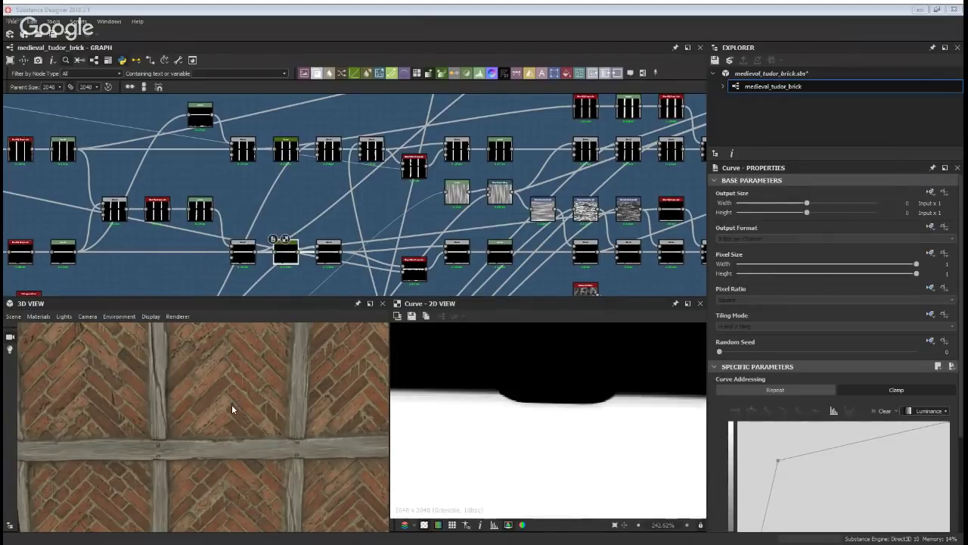
Inspect a vertical beam where it meets the horizontal timber on the 3D wall, and preview the horizontal beams' Slope Blur Grayscale
scroll(232, 404, "up", 5)
left_click_drag(218, 391, 173, 435)
scroll(159, 423, "down", 4)
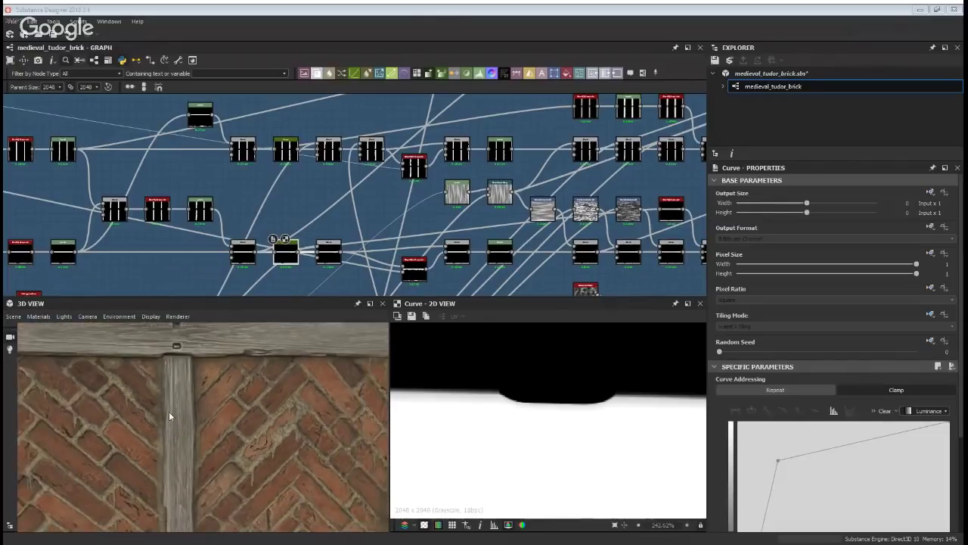
scroll(181, 402, "up", 2)
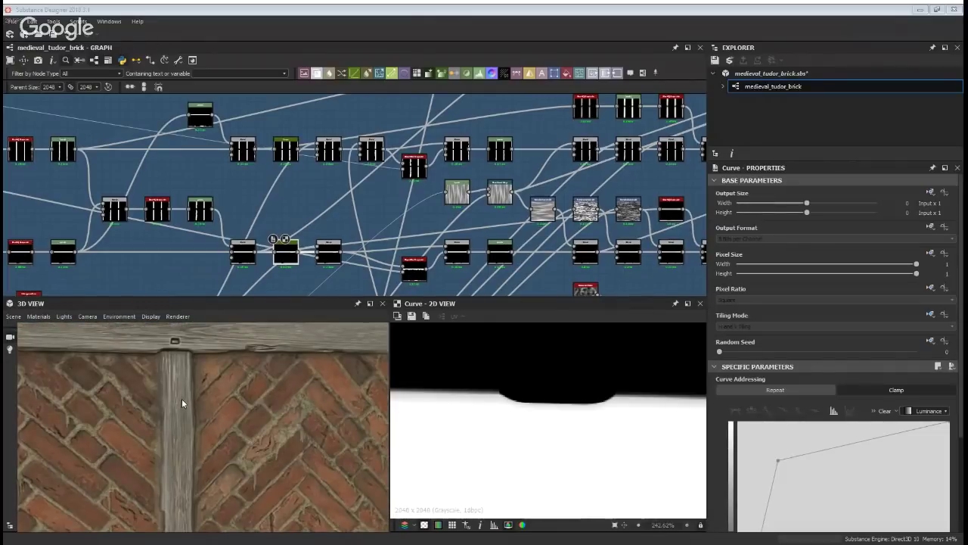
middle_click_drag(376, 181, 255, 180)
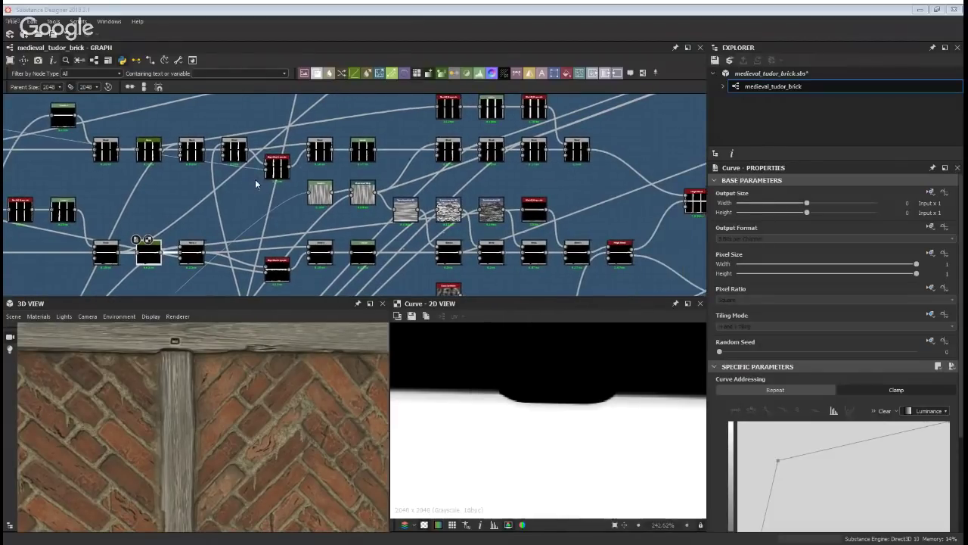
double_click(272, 269)
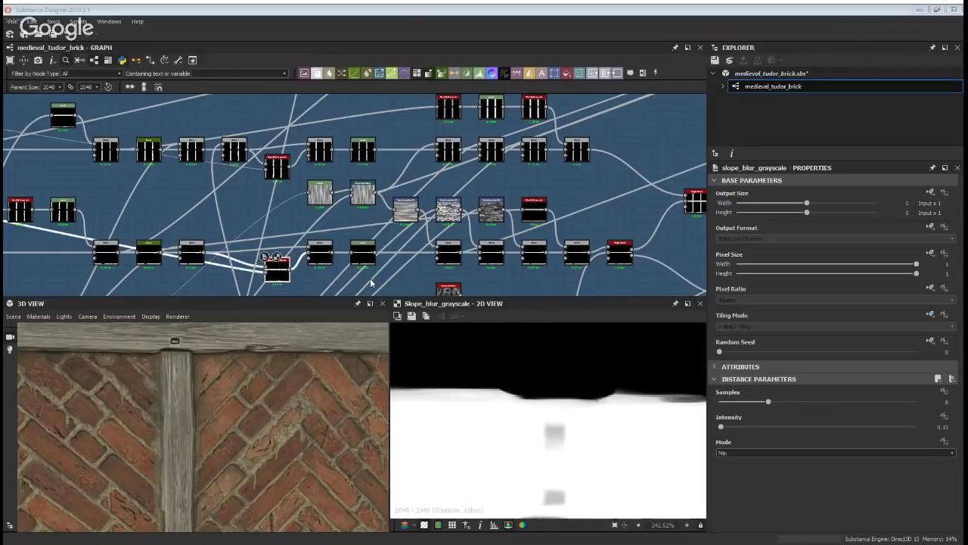
Locate the node row below the horizontal beam mask and inspect the pegs at the beam crossings on the 3D wall
scroll(244, 233, "down", 2)
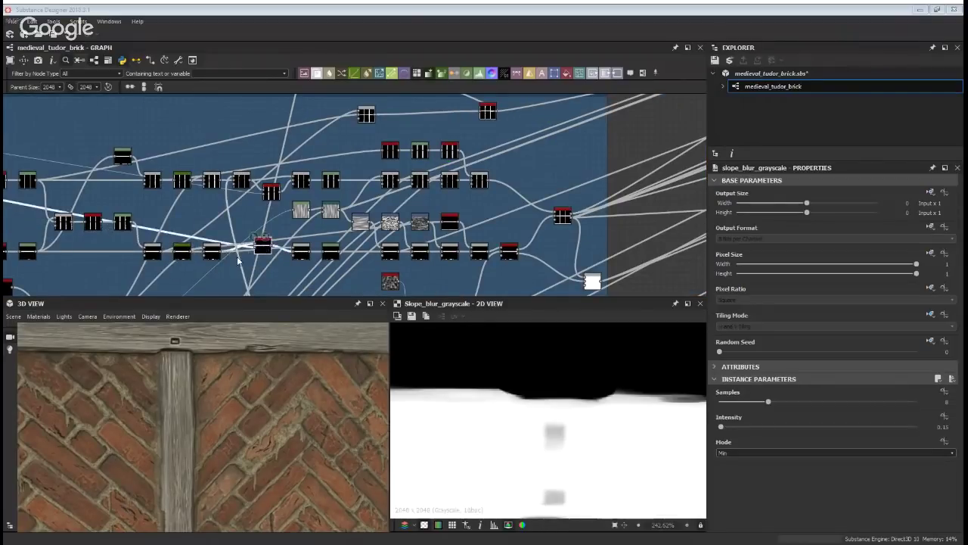
middle_click_drag(213, 261, 309, 154)
middle_click_drag(201, 205, 307, 245)
scroll(201, 236, "up", 2)
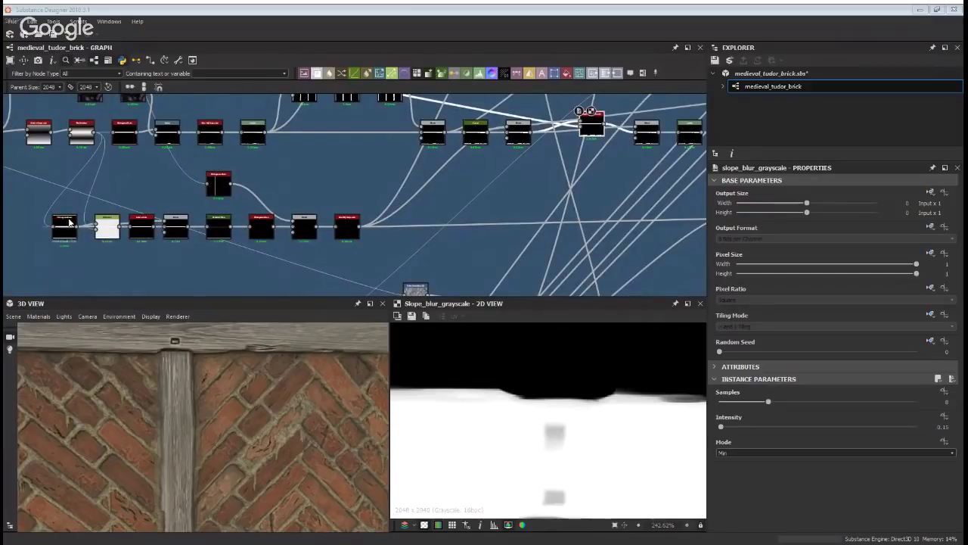
middle_click_drag(229, 333, 243, 381)
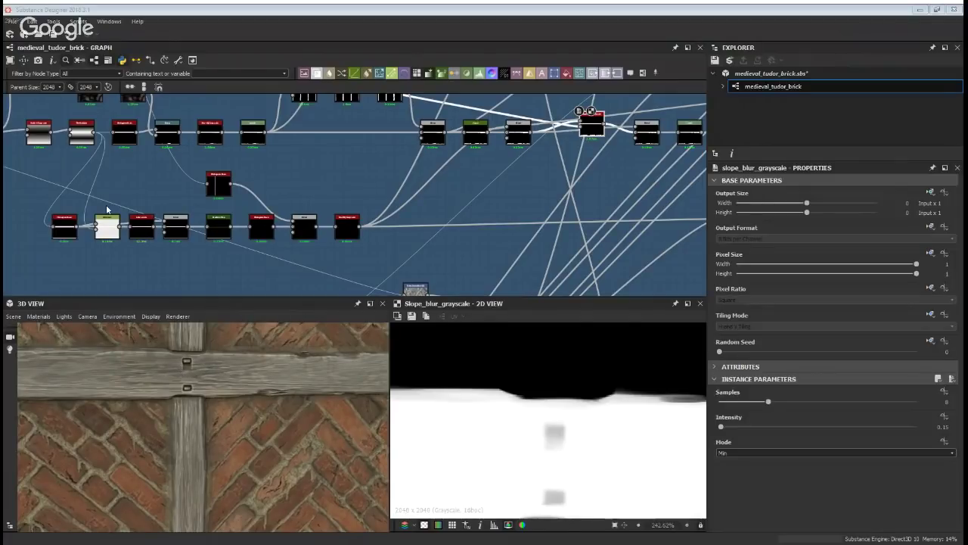
scroll(193, 357, "down", 3)
left_click_drag(194, 357, 223, 372)
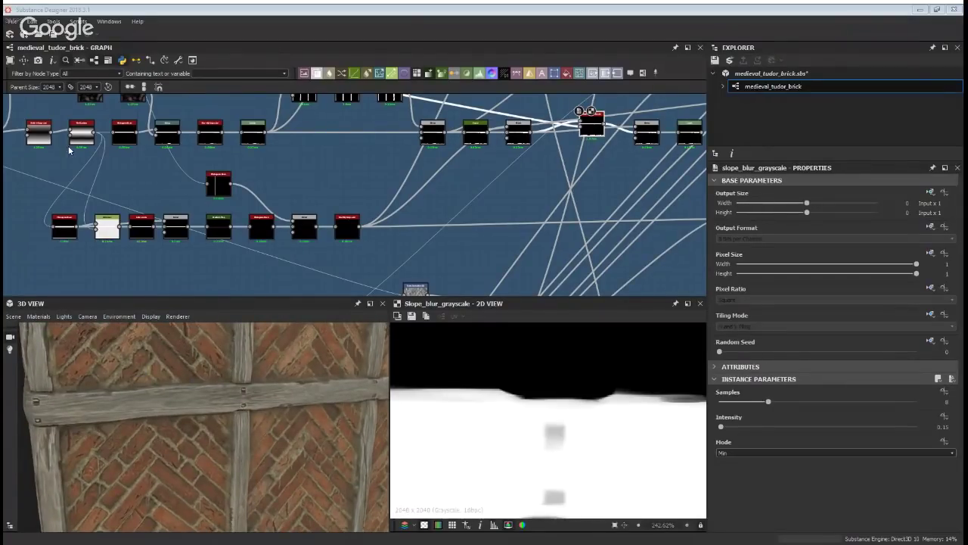
Preview the Histogram Scan and the Distance node at the start of the peg row
left_click(64, 226)
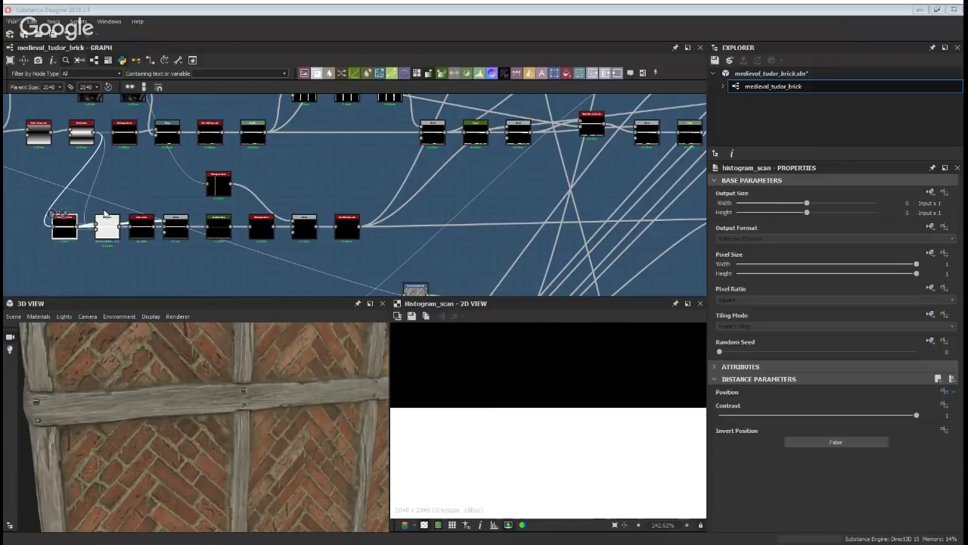
left_click(108, 229)
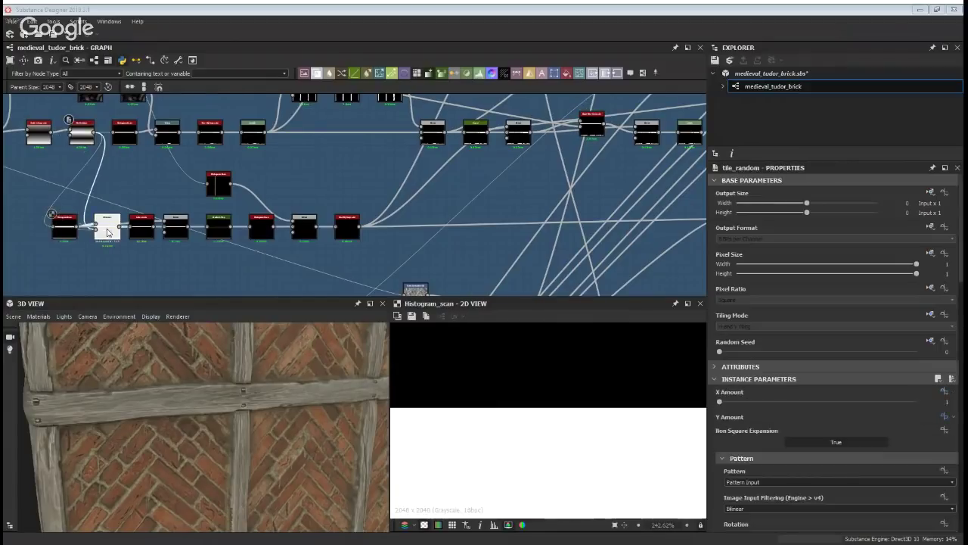
double_click(108, 228)
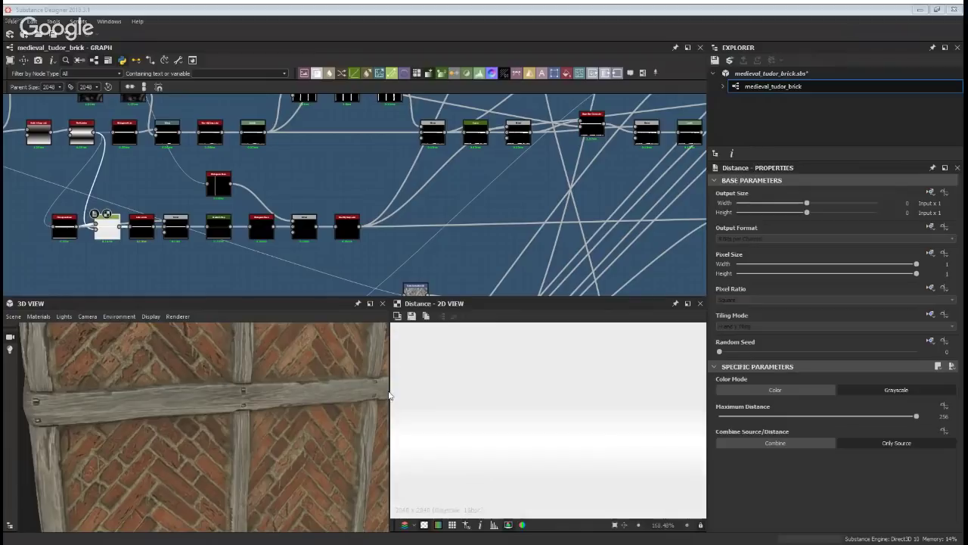
left_click_drag(389, 395, 270, 371)
left_click(68, 234)
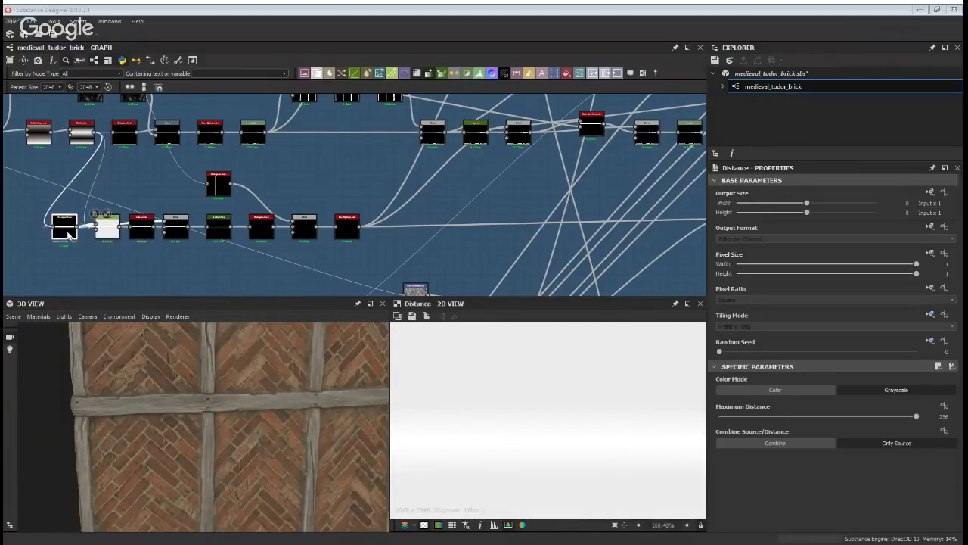
Move the Distance node slightly below its row and compare its output with the preceding Histogram Scan
double_click(69, 234)
scroll(97, 221, "up", 3)
left_click_drag(127, 229, 121, 262)
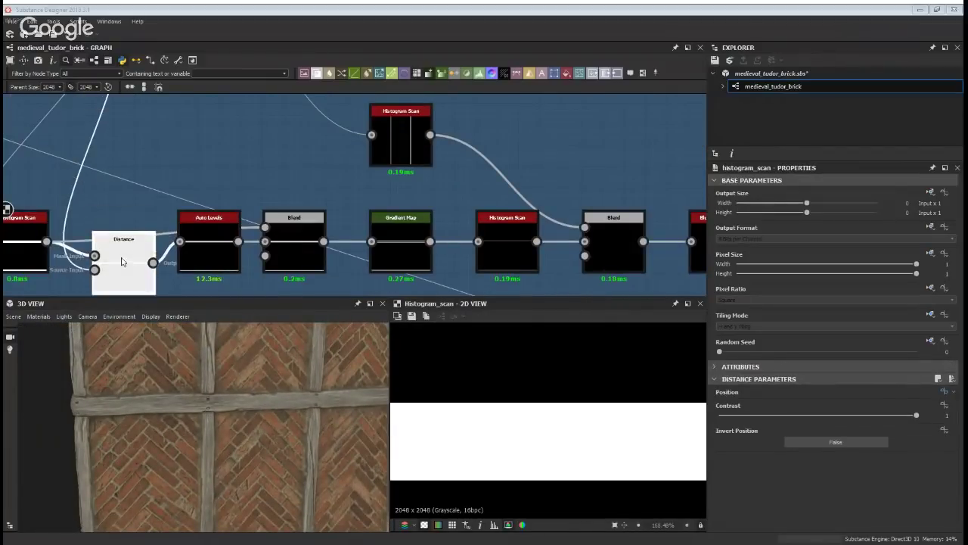
double_click(123, 246)
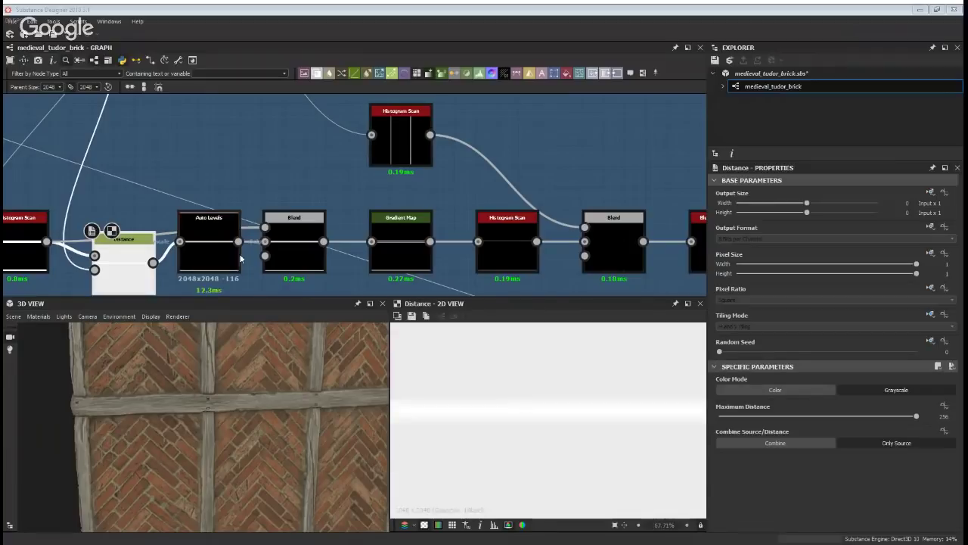
scroll(510, 396, "down", 2)
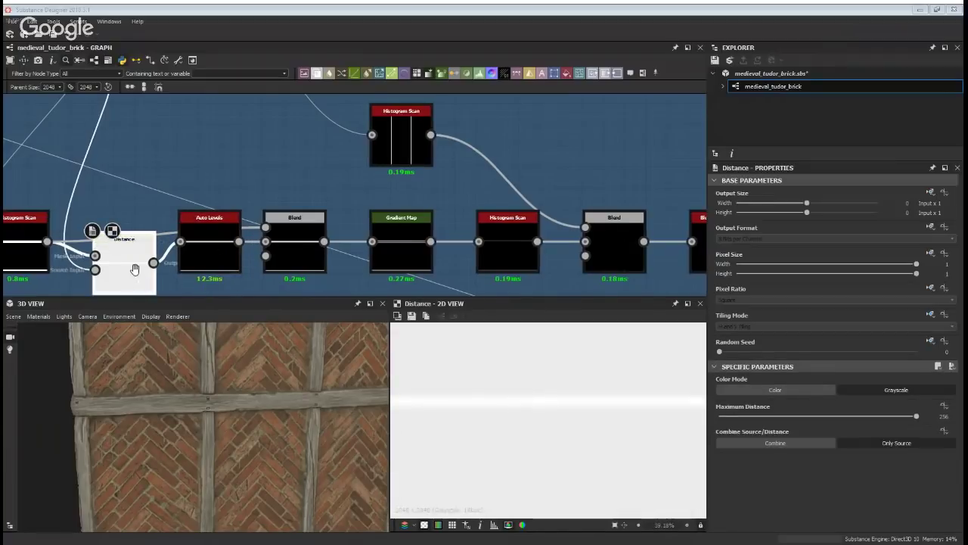
Preview the peg row's Histogram Scan, Auto Levels, Blend and Gradient Map in sequence
middle_click_drag(136, 268, 176, 226)
double_click(61, 203)
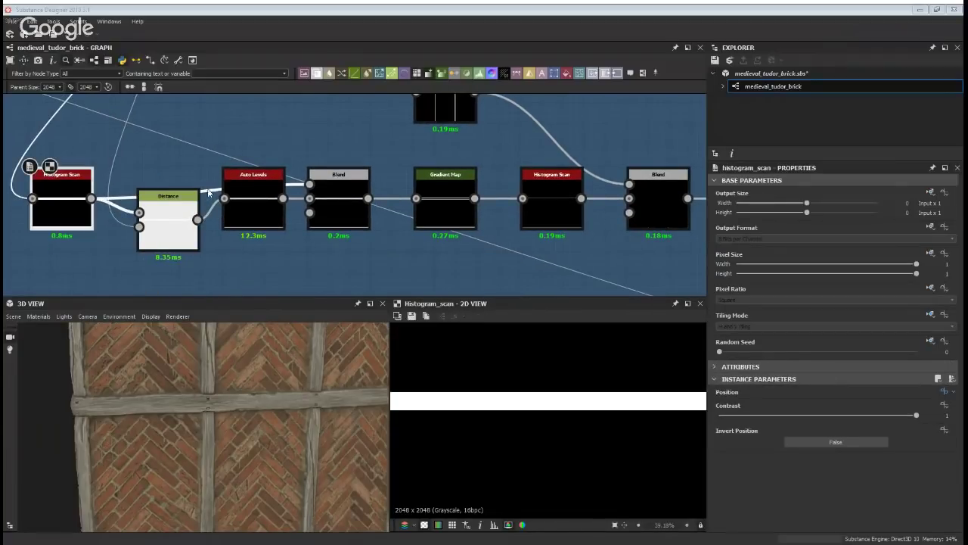
double_click(249, 212)
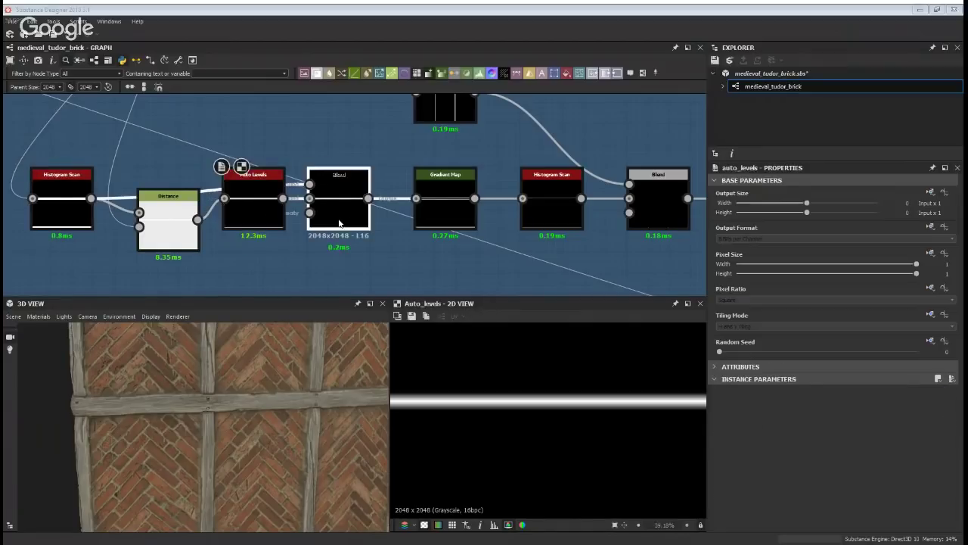
double_click(338, 221)
double_click(476, 226)
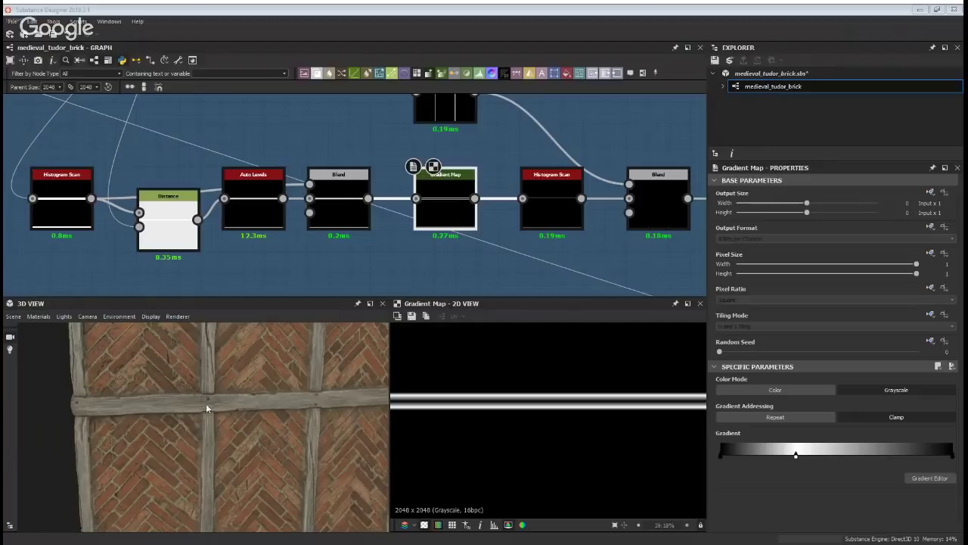
Examine how the Gradient Map row branches from the horizontal beam nodes and feeds the rest of the timber graph
middle_click_drag(461, 220, 306, 246)
scroll(305, 245, "down", 1)
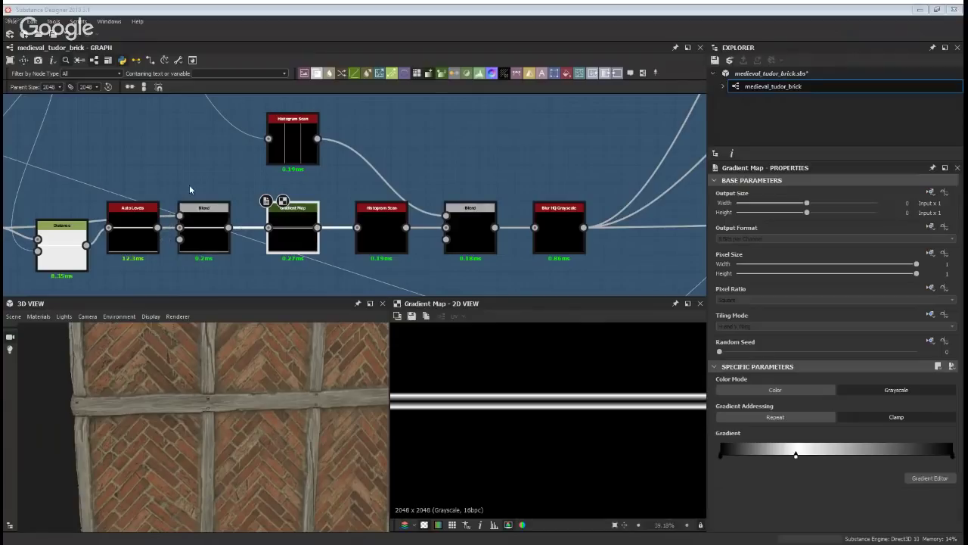
middle_click_drag(170, 110, 191, 243)
scroll(190, 242, "down", 2)
middle_click_drag(75, 214, 156, 199)
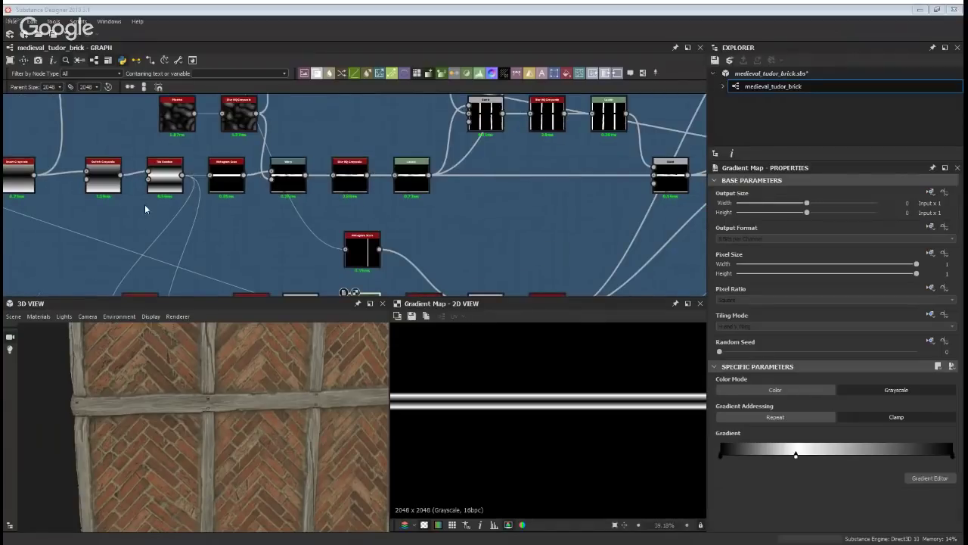
middle_click_drag(181, 137, 206, 212)
scroll(306, 224, "down", 3)
middle_click_drag(324, 228, 307, 156)
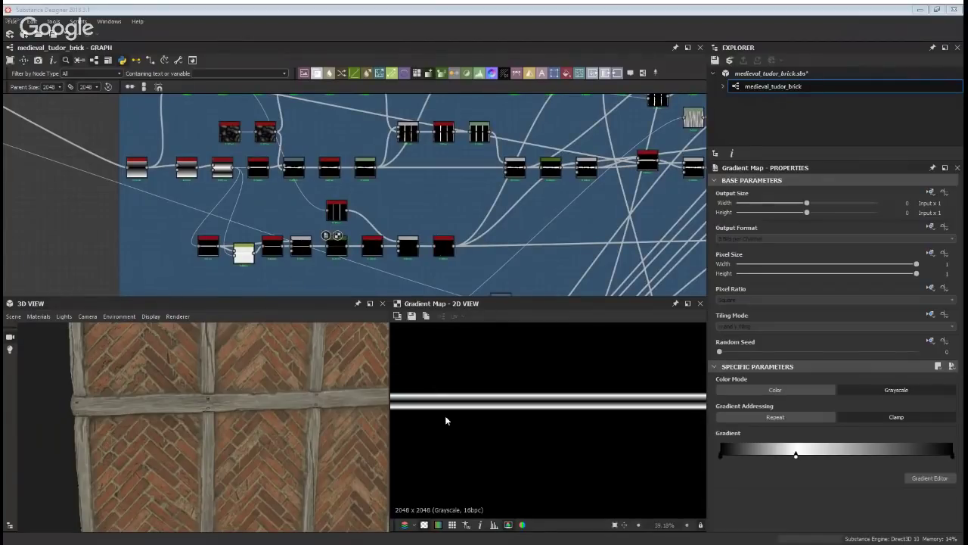
Open the graph's own properties and switch its input parameters to preview mode
left_click(342, 268)
scroll(761, 305, "down", 10)
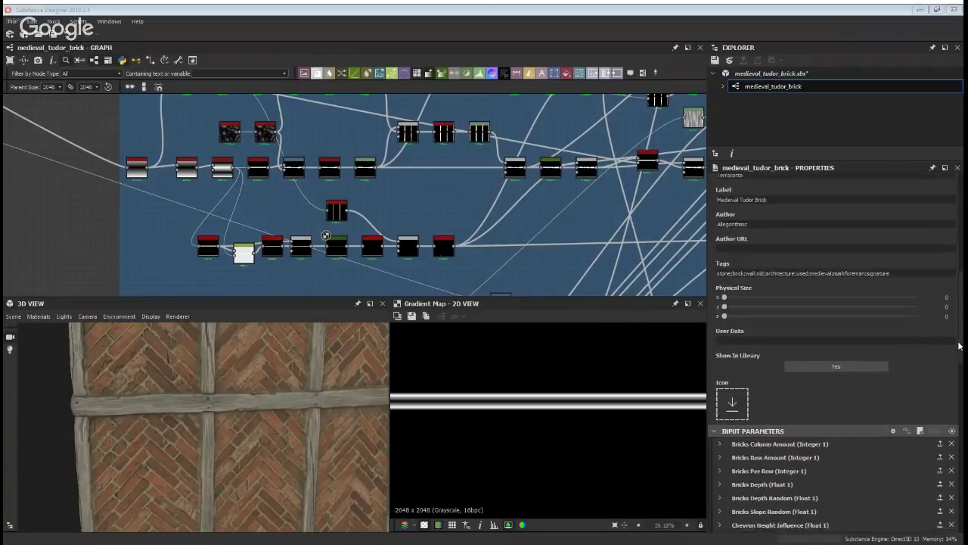
scroll(764, 287, "down", 4)
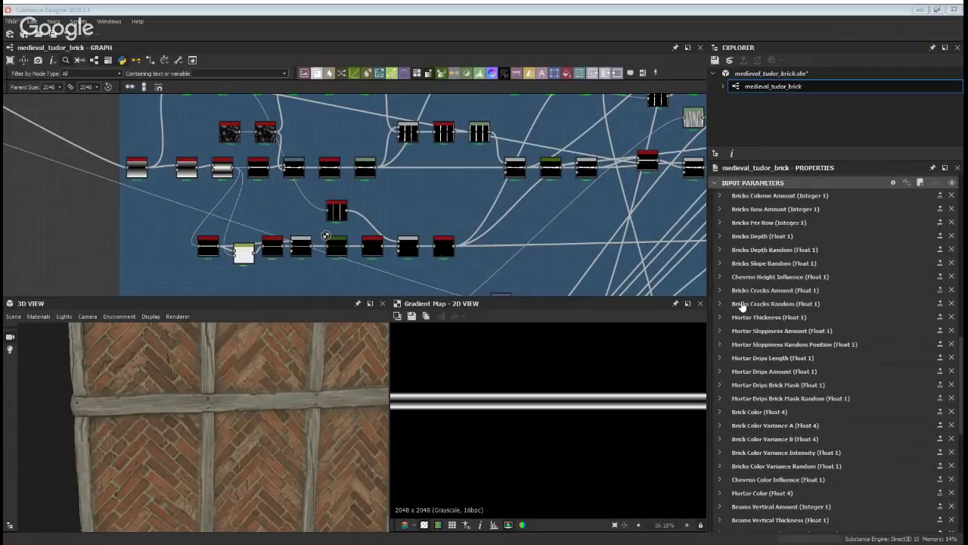
scroll(753, 324, "up", 7)
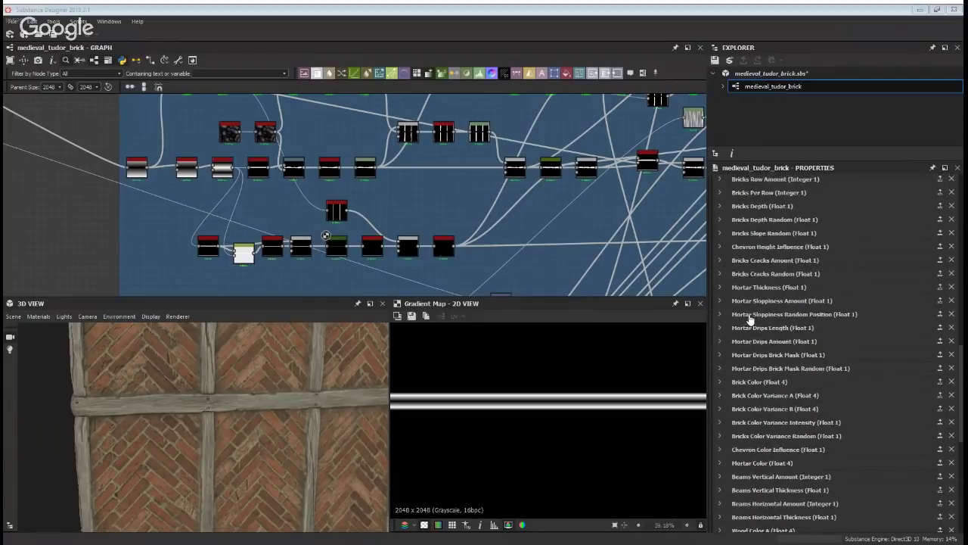
left_click(952, 182)
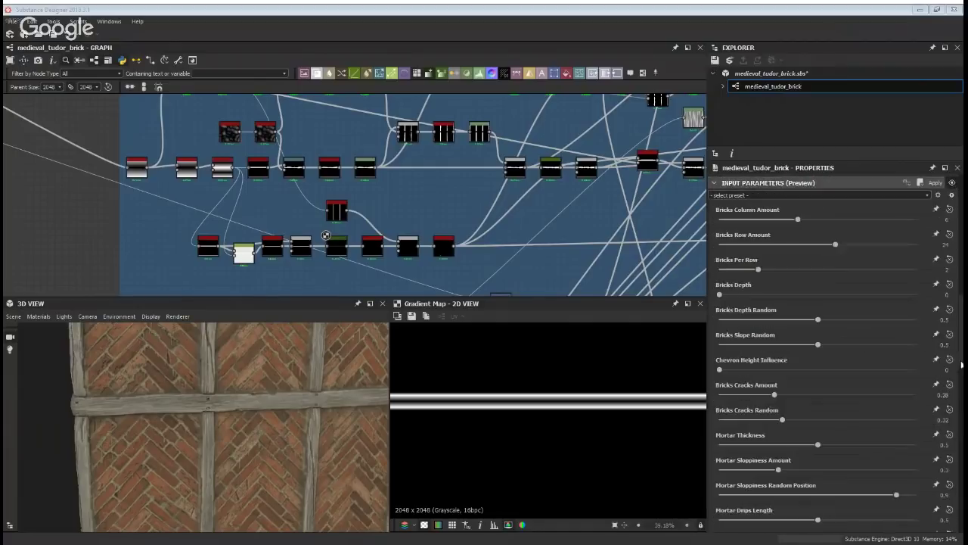
Set Beams Horizontal Thickness to 0.7 and inspect the horizontal timber and its pegs around the wall corner
left_click_drag(961, 327, 962, 433)
scroll(780, 443, "down", 3)
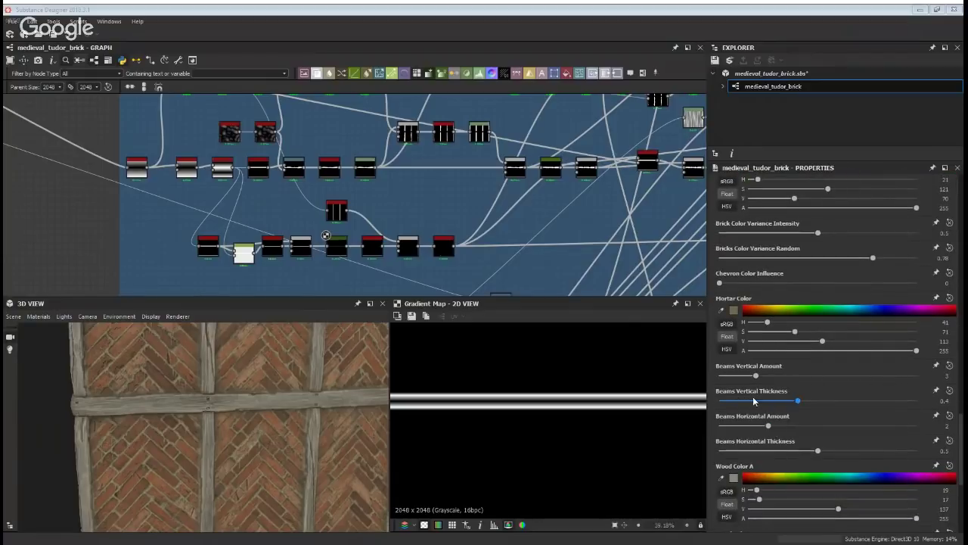
left_click_drag(818, 450, 857, 451)
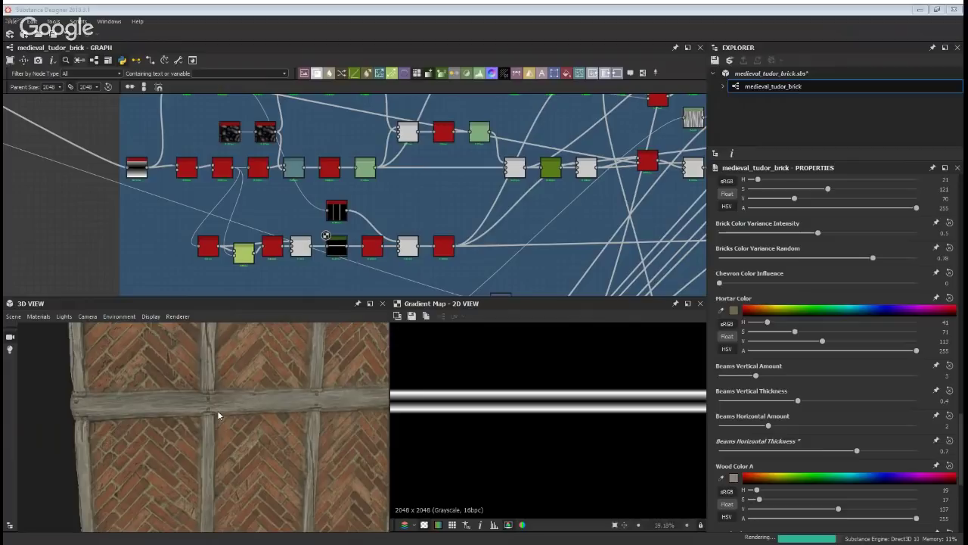
left_click_drag(208, 399, 200, 407)
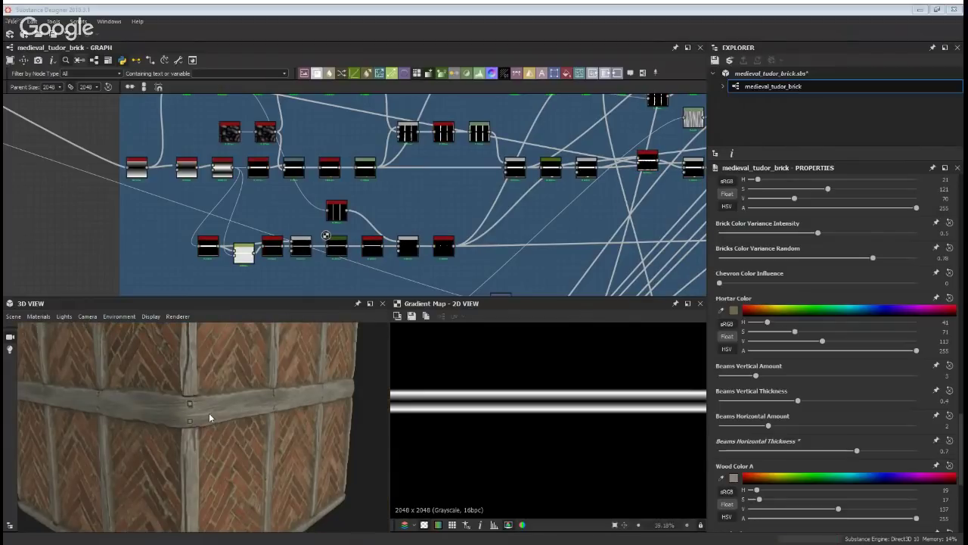
Set Beams Vertical Amount to 6 and inspect the beams on the brick wall in the 3D view
left_click_drag(211, 409, 136, 409)
scroll(764, 382, "up", 4)
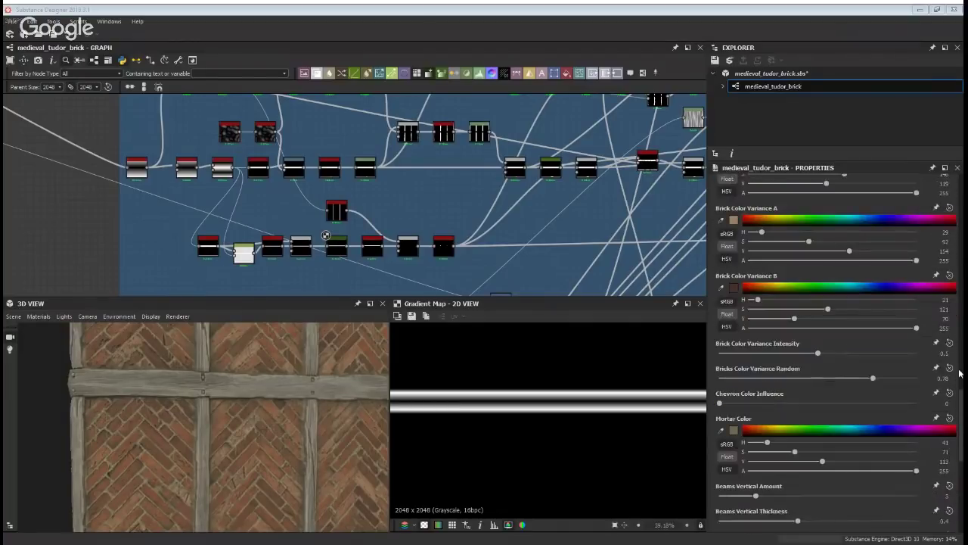
left_click_drag(755, 495, 792, 495)
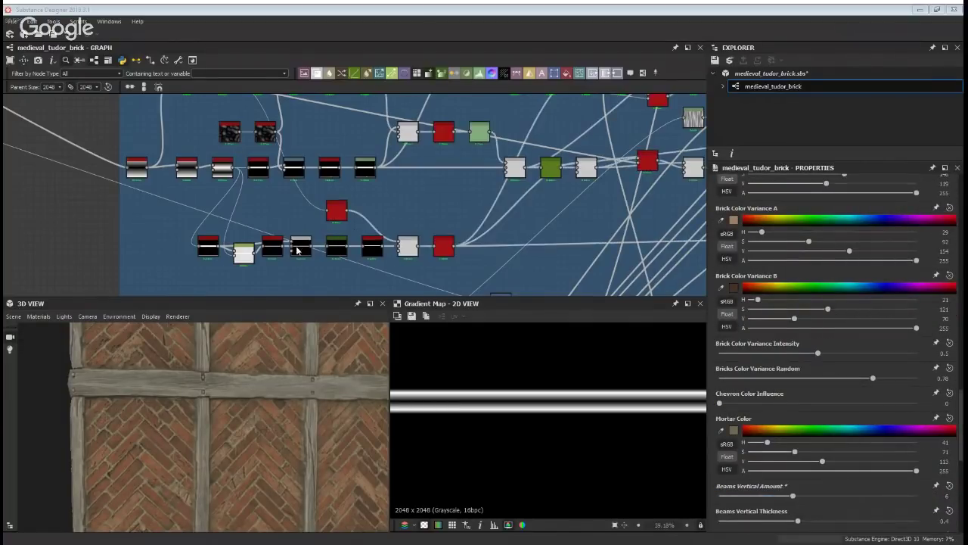
middle_click_drag(243, 144, 240, 200)
left_click_drag(251, 389, 243, 405)
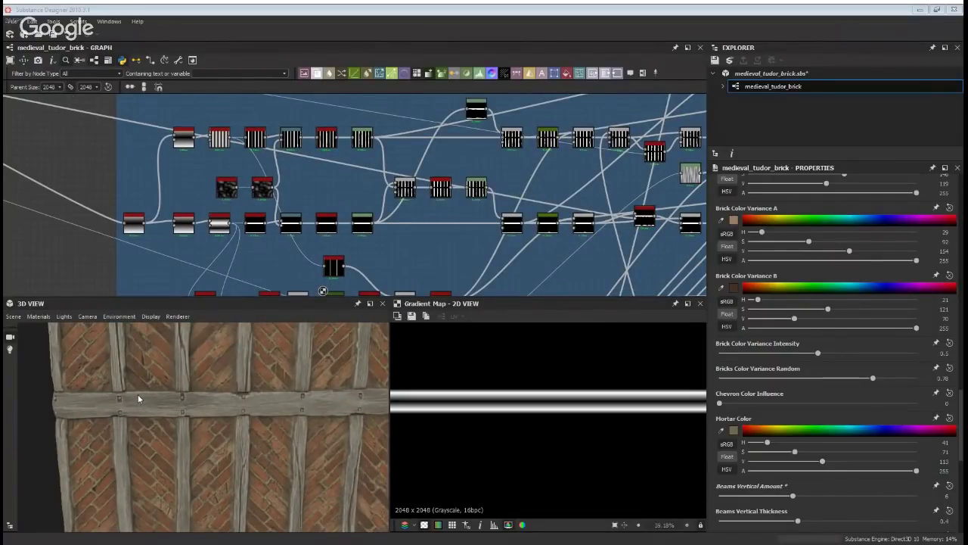
mouse_move(248, 374)
left_mouse_down()
mouse_move(266, 370)
mouse_move(255, 373)
left_mouse_up()
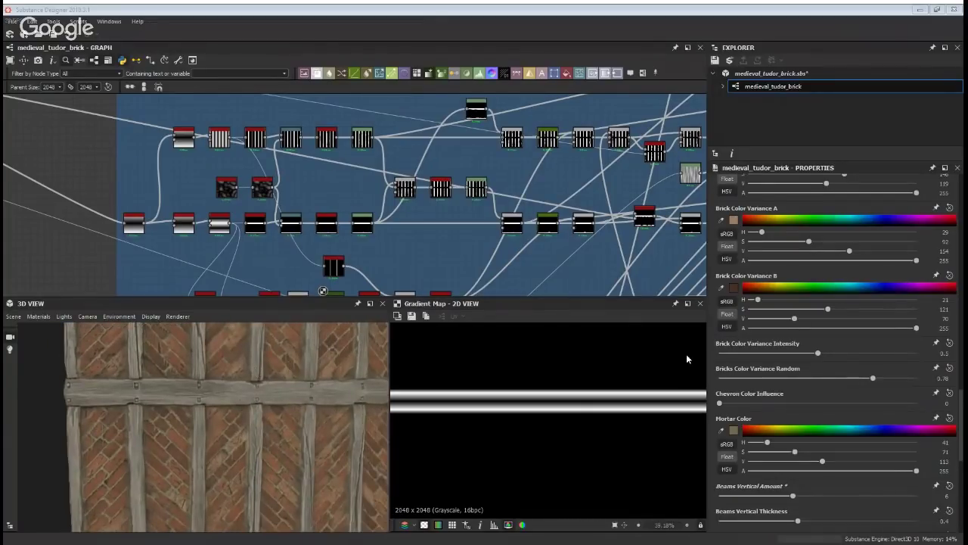
Turn off the preview of the graph's input parameters to restore their default values
scroll(382, 251, "down", 1)
left_click_drag(959, 458, 958, 341)
left_click(952, 356)
Preview the streaked Blend node with knot dots in the Wood Grain section and compare it with the wooden beams in 3D
middle_click_drag(455, 247, 407, 201)
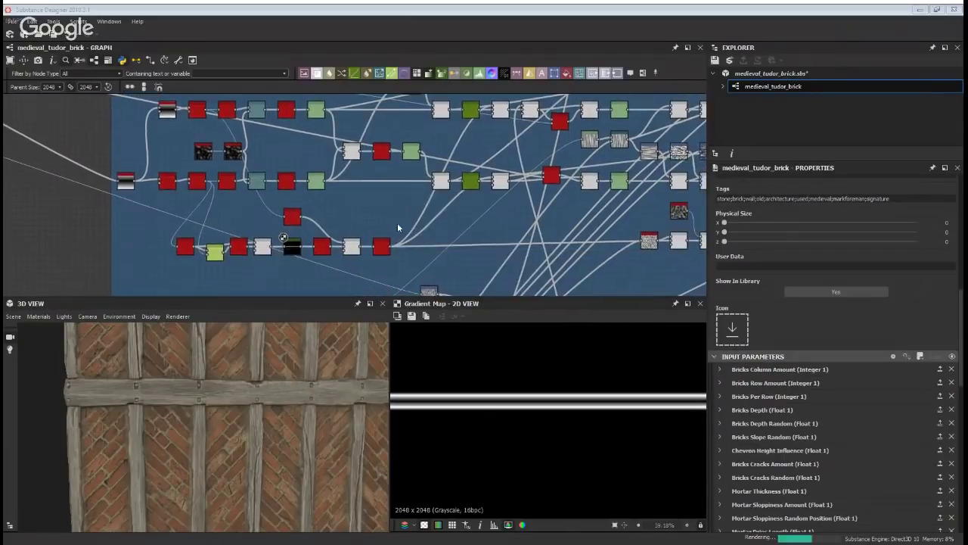
middle_click_drag(395, 240, 364, 171)
scroll(313, 194, "up", 3)
scroll(364, 198, "down", 3)
middle_click_drag(333, 257, 302, 129)
middle_click_drag(267, 225, 367, 112)
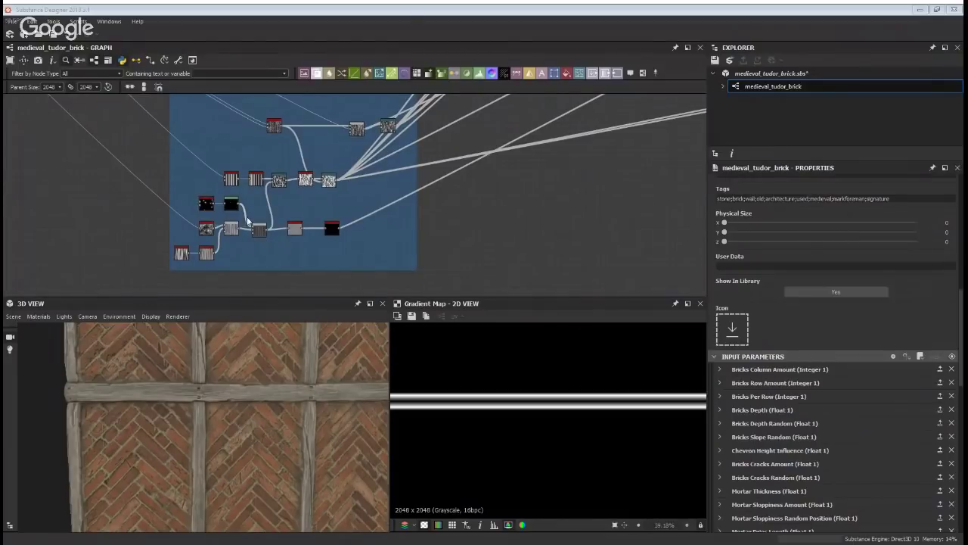
scroll(233, 401, "up", 2)
scroll(232, 411, "up", 1)
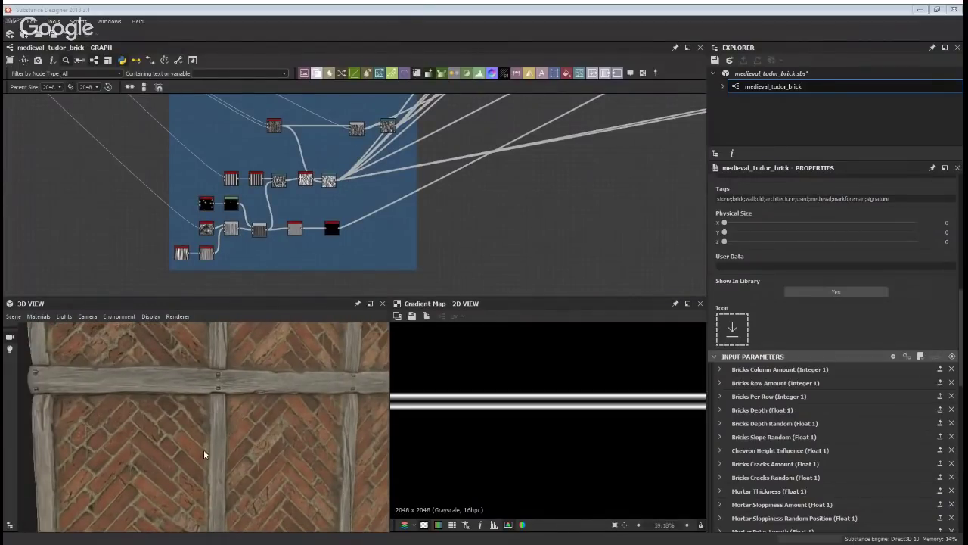
left_click_drag(224, 387, 236, 359)
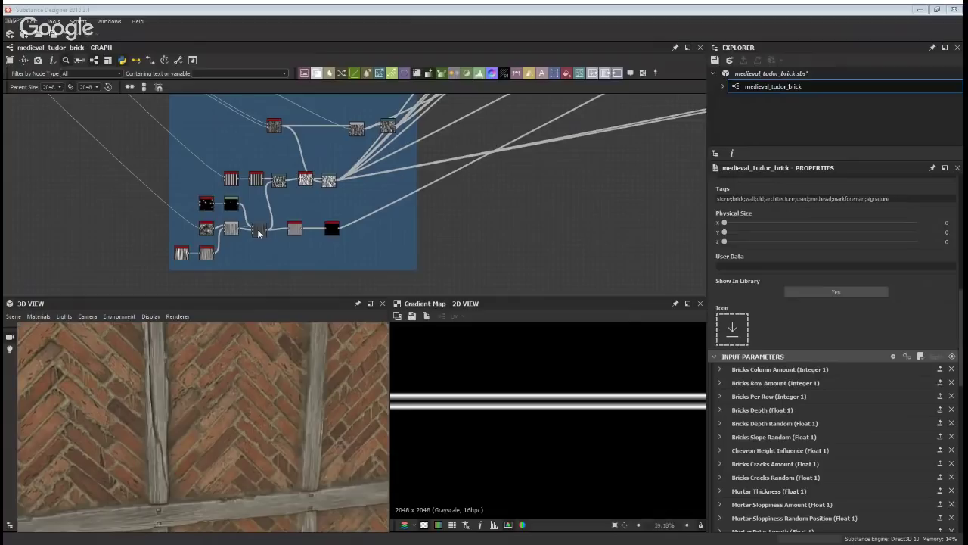
scroll(239, 216, "up", 3)
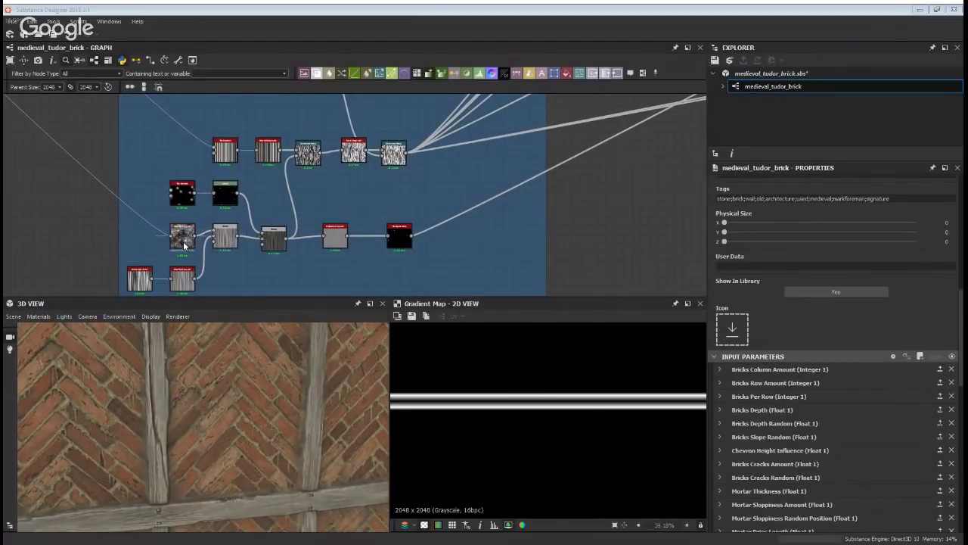
double_click(280, 245)
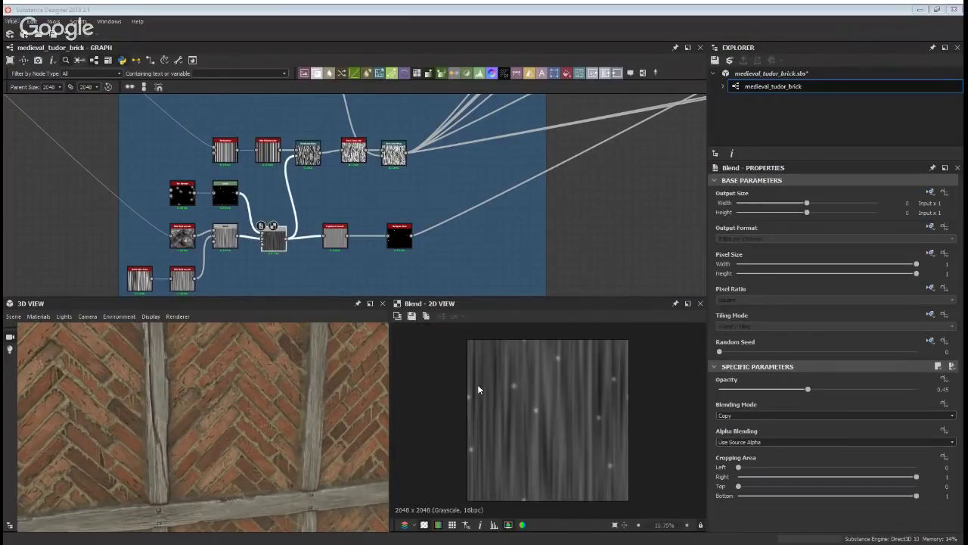
left_click_drag(303, 430, 295, 398)
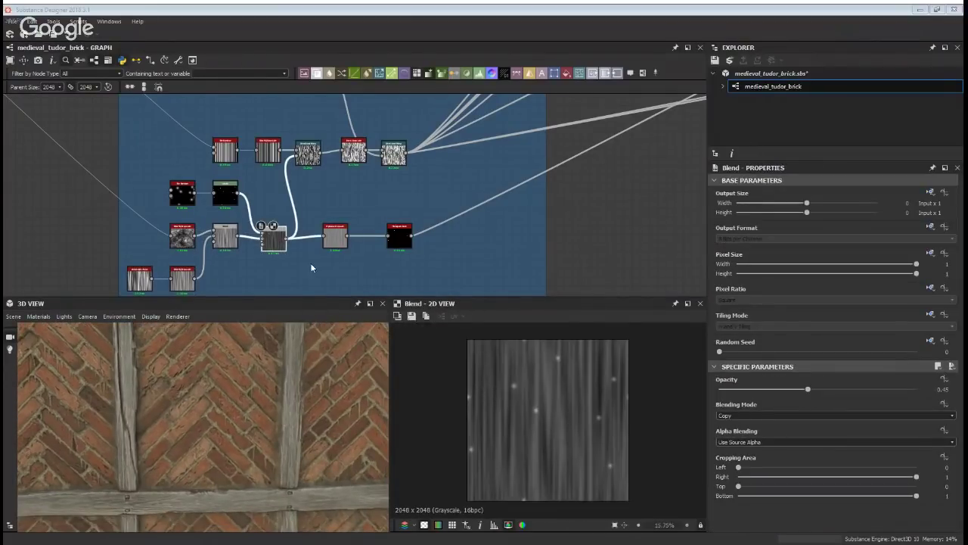
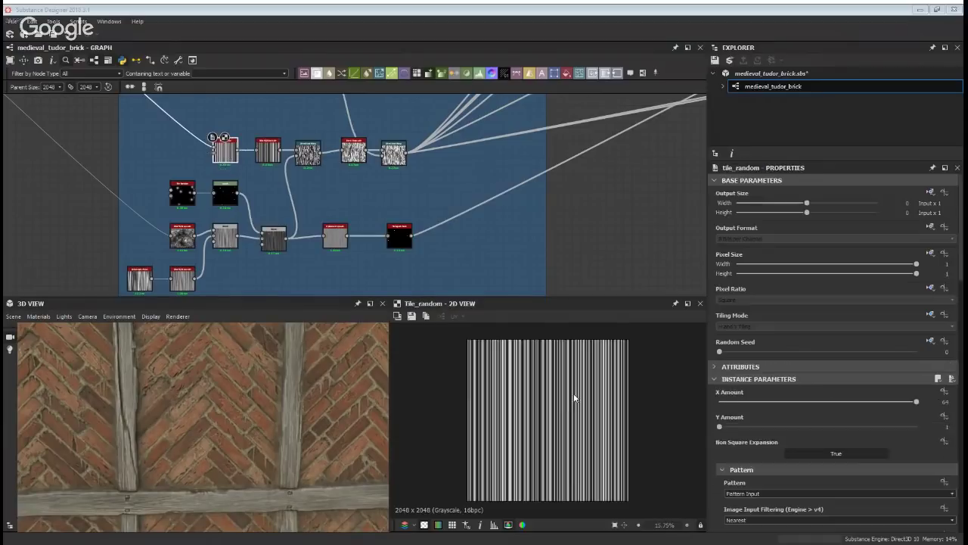
Examine the 64-stripe tile_random pattern through to its first Directional Warp, and compare the knotted grain with the beams
scroll(519, 419, "up", 5)
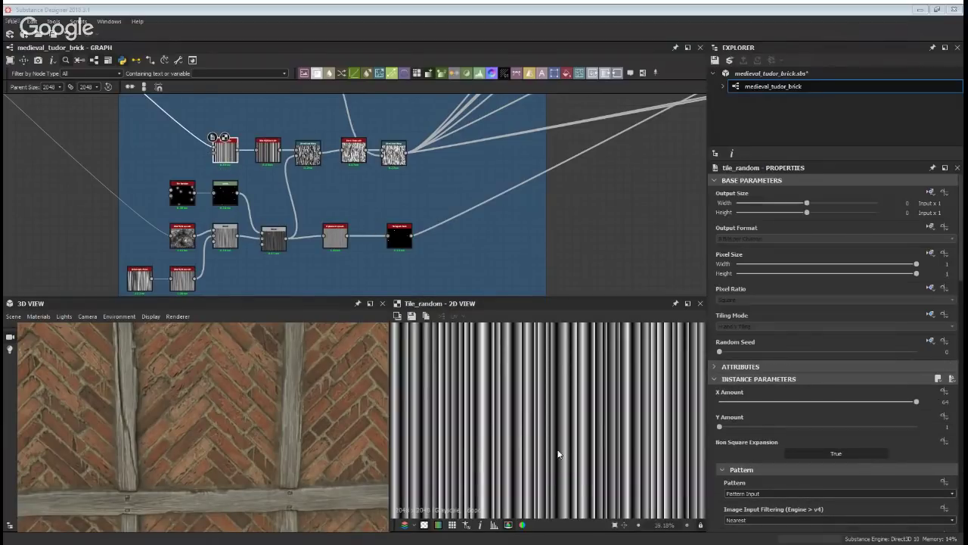
double_click(273, 154)
double_click(310, 154)
scroll(508, 378, "down", 2)
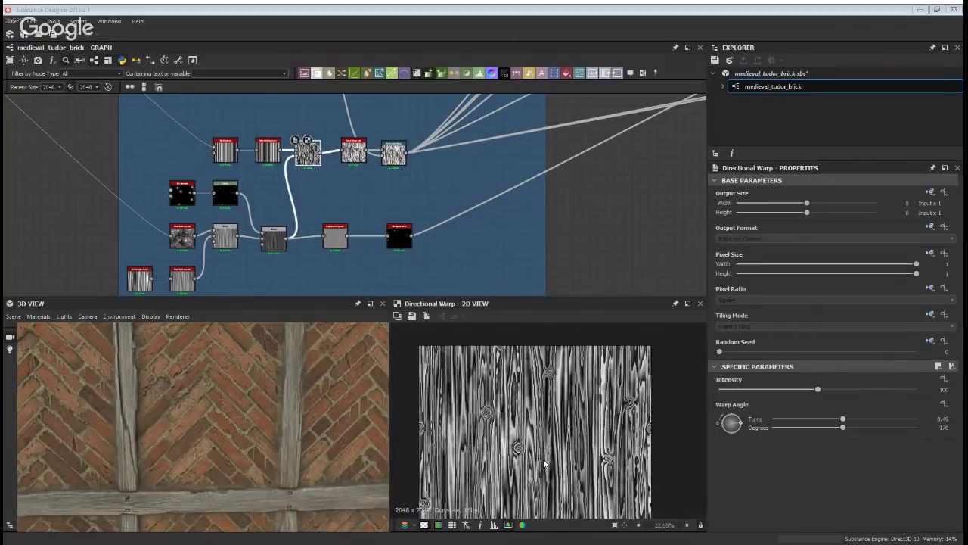
middle_click_drag(544, 464, 543, 414)
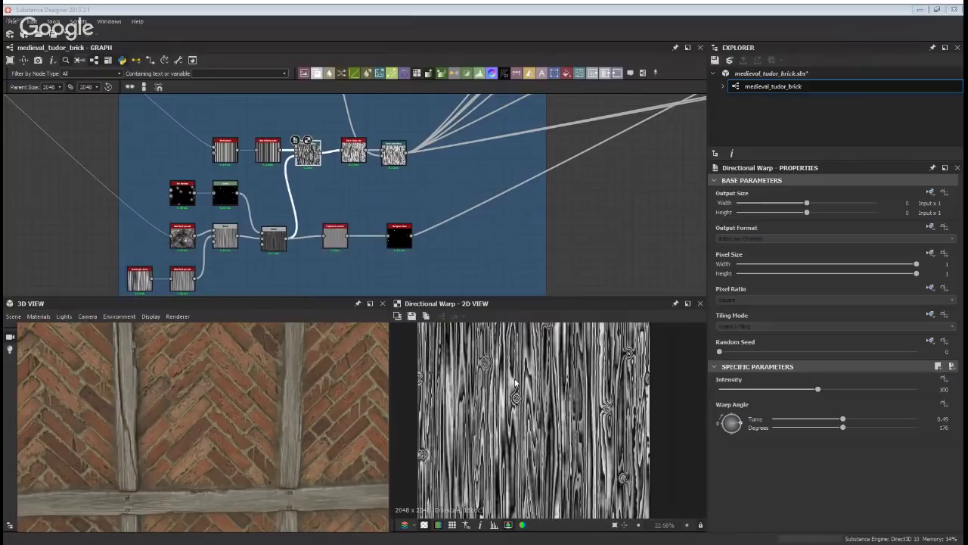
middle_click_drag(122, 492, 165, 419)
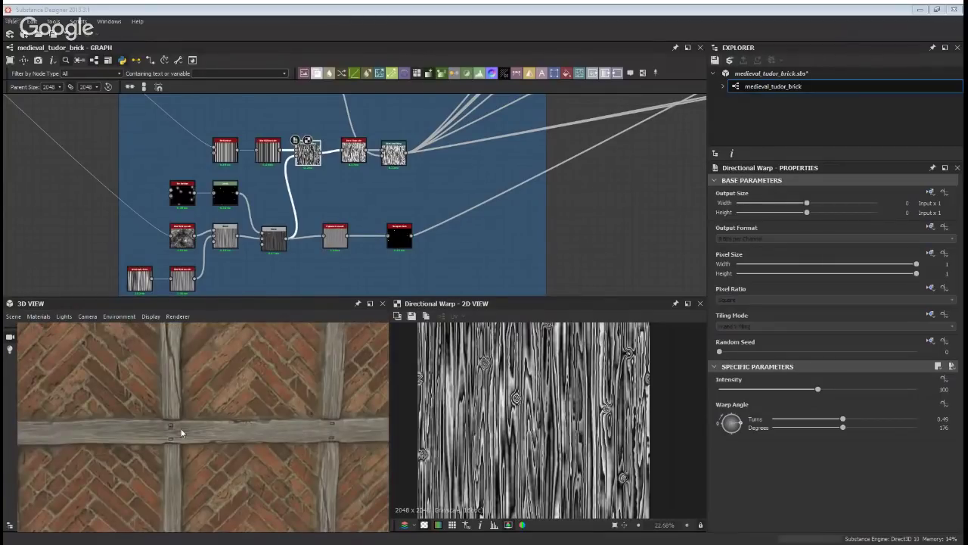
scroll(182, 433, "up", 2)
Preview the upper Wood Grain chain, comparing the non_uniform_blur_grayscale source with the Directional Warp at its end
middle_click_drag(372, 189, 267, 220)
scroll(263, 463, "down", 2)
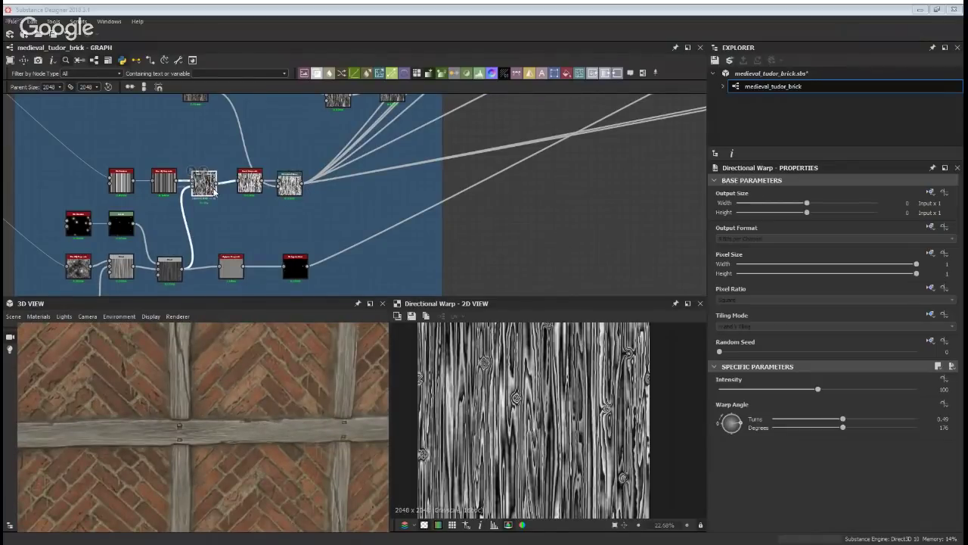
middle_click_drag(361, 134, 337, 216)
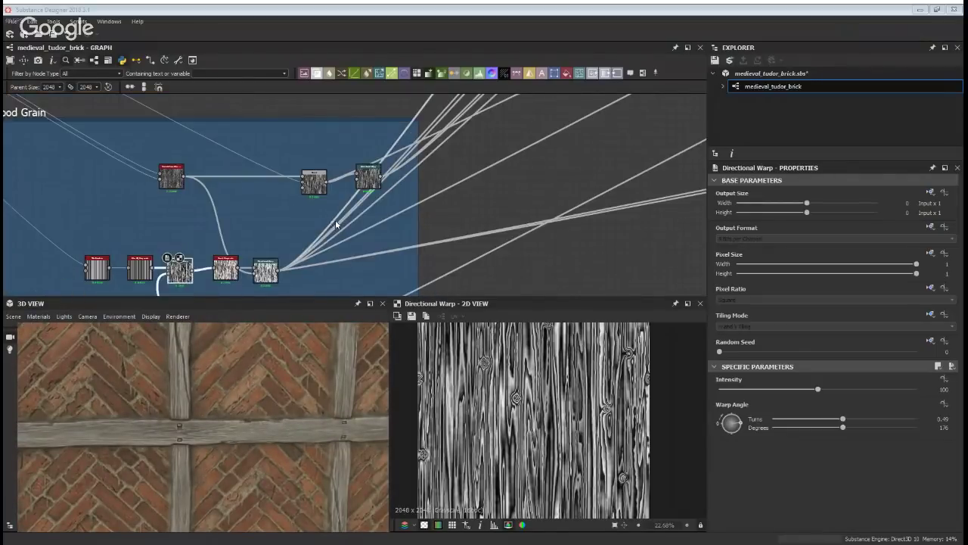
double_click(364, 184)
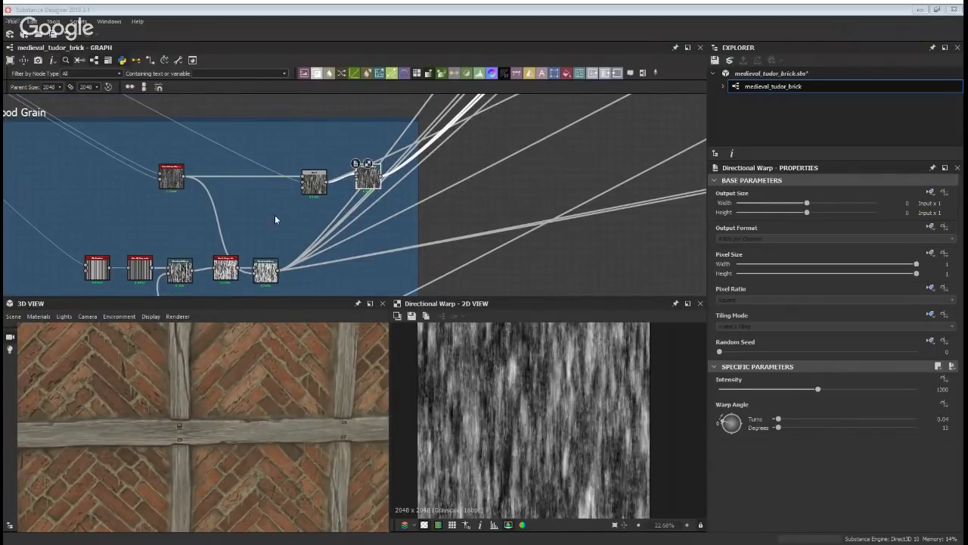
double_click(167, 178)
double_click(370, 181)
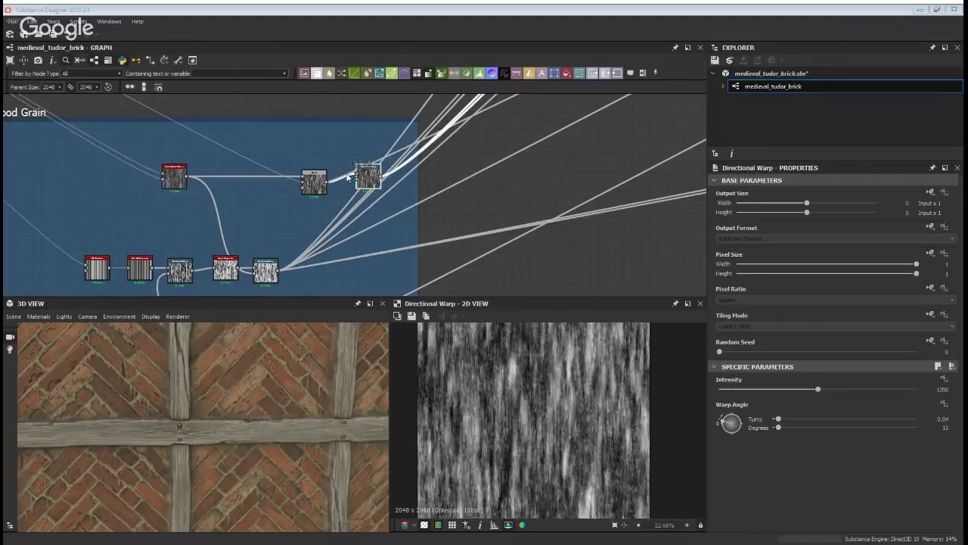
double_click(302, 184)
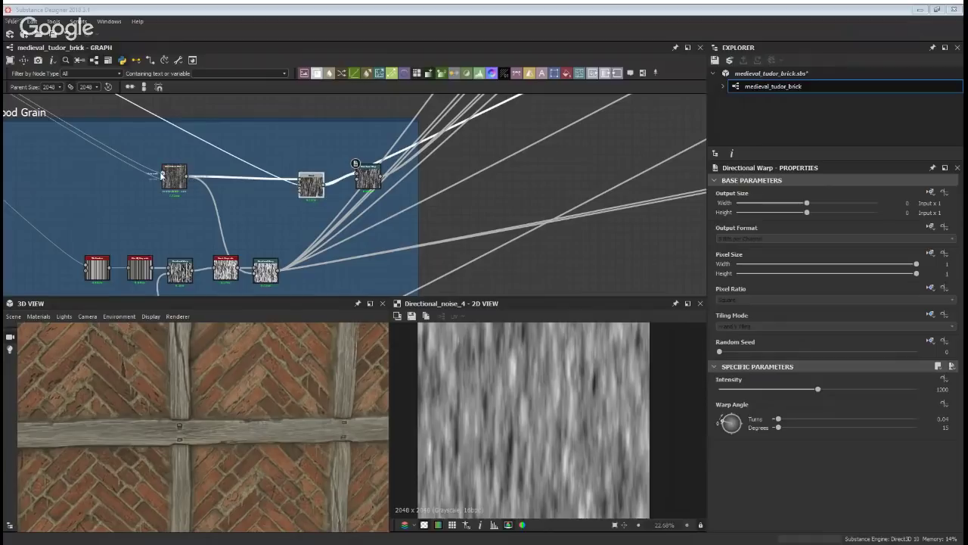
double_click(170, 176)
double_click(364, 176)
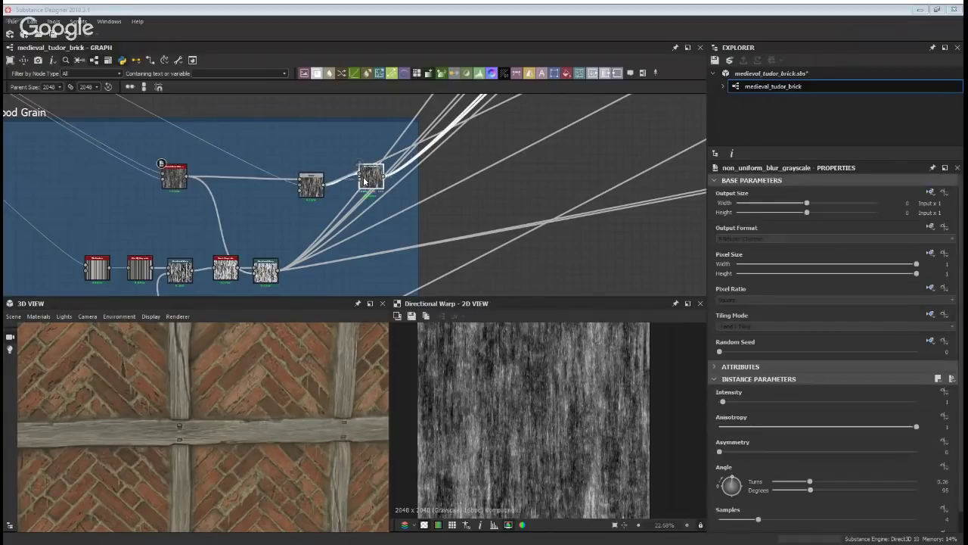
Follow the wood grain connections into the beams section and inspect the Levels node feeding the Directional Warp between the beam rows
middle_click_drag(386, 158, 335, 125)
scroll(335, 125, "down", 3)
middle_click_drag(478, 112, 328, 292)
scroll(274, 144, "up", 1)
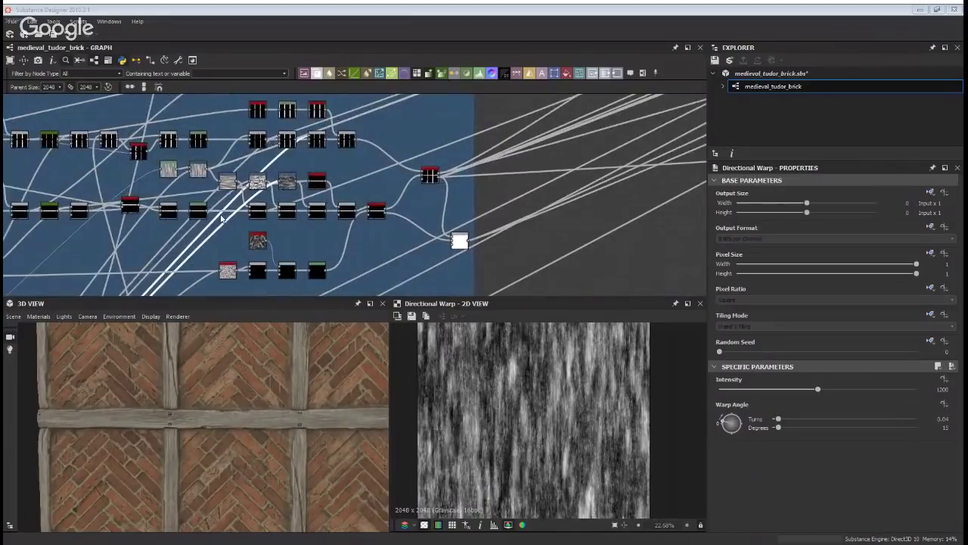
middle_click_drag(222, 219, 276, 240)
scroll(289, 206, "up", 2)
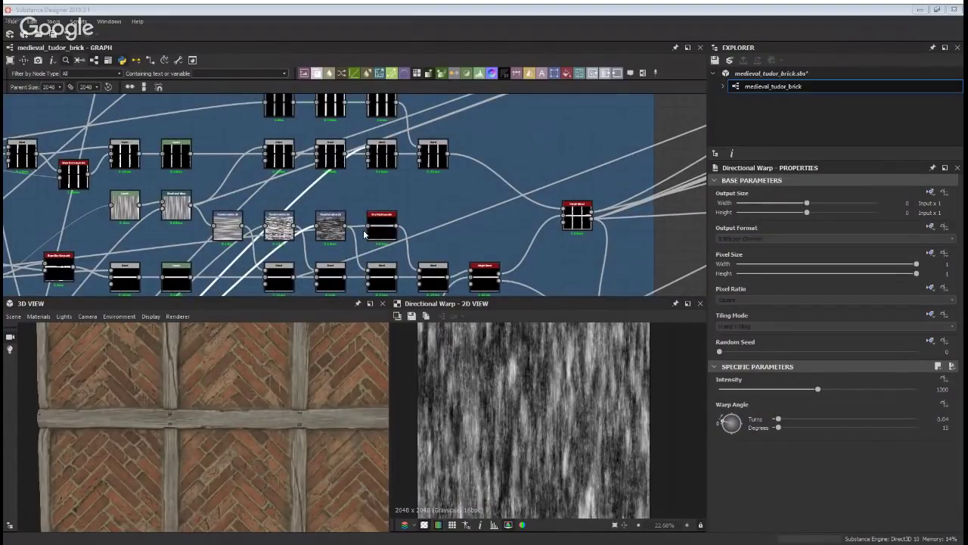
middle_click_drag(234, 250, 301, 215)
left_click(191, 170)
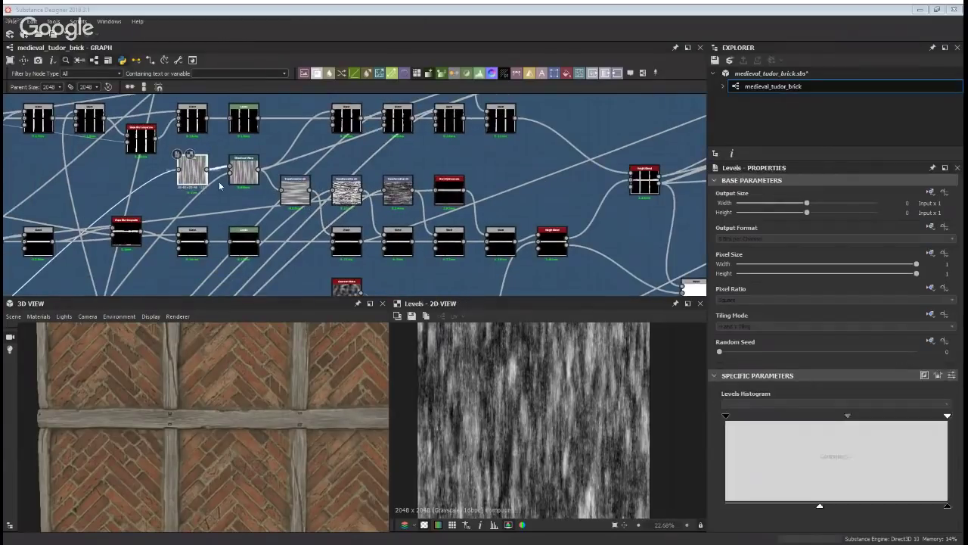
Trace the Levels node back to its Gaussian tile_random source and preview the final Directional Warp of the wood crack chain
scroll(121, 250, "down", 5)
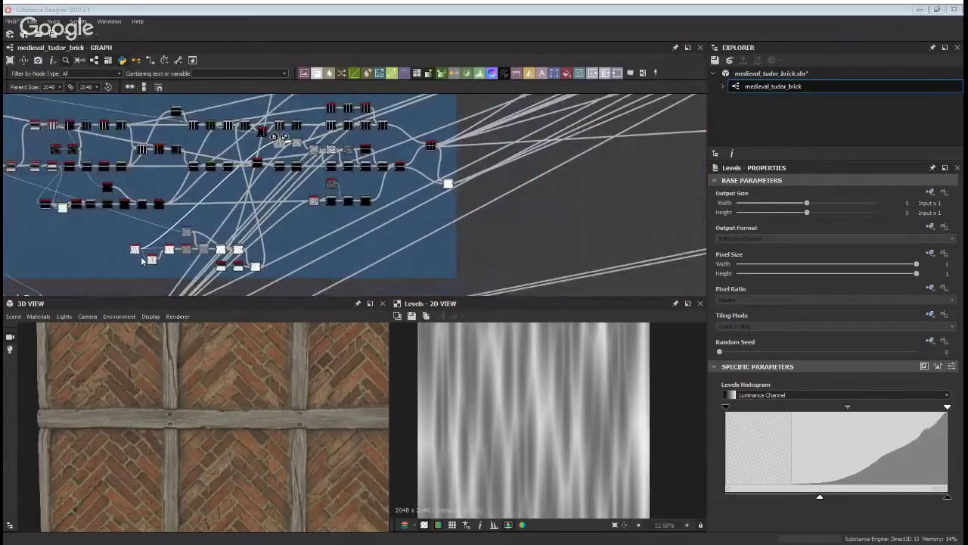
scroll(122, 251, "up", 3)
scroll(122, 251, "up", 1)
left_click(116, 247)
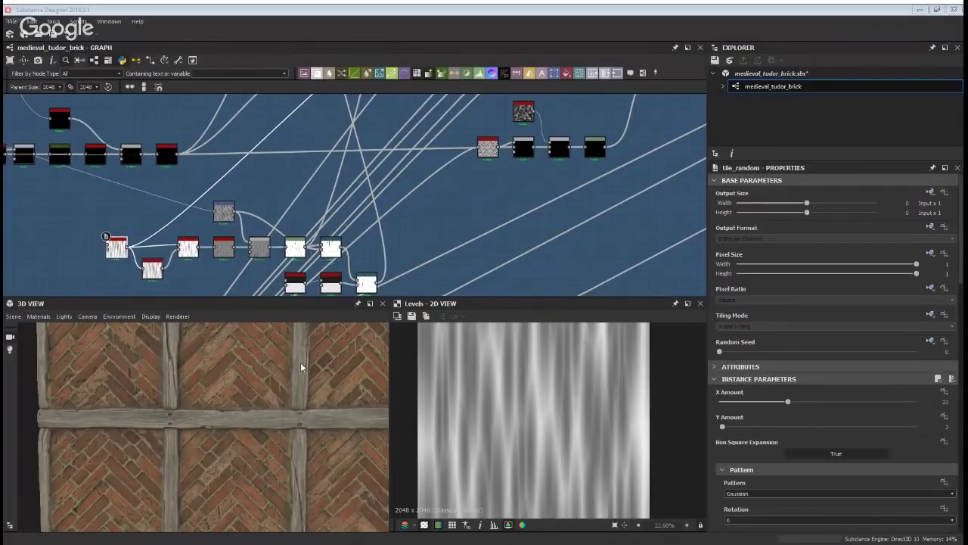
scroll(261, 386, "up", 3)
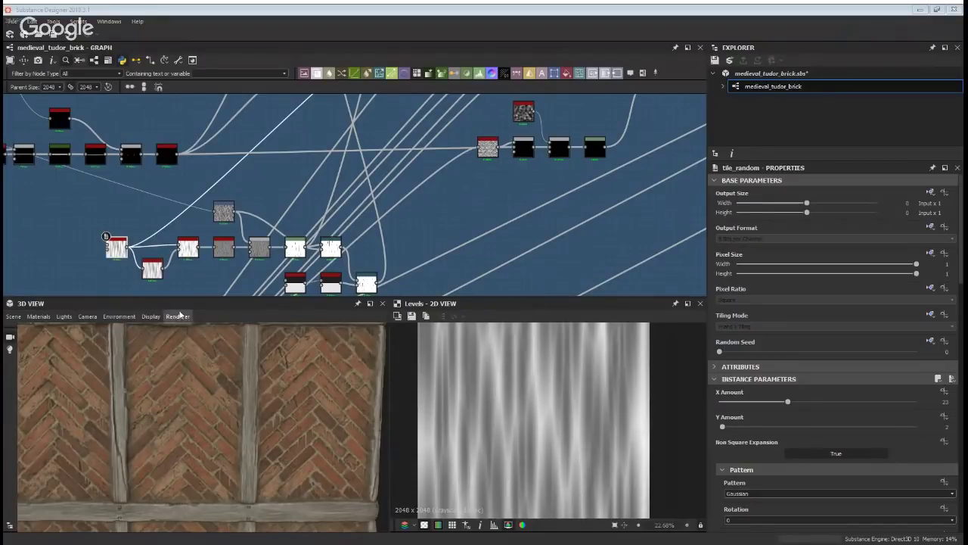
scroll(563, 429, "up", 2)
middle_click_drag(364, 265, 350, 294)
middle_click_drag(246, 275, 265, 237)
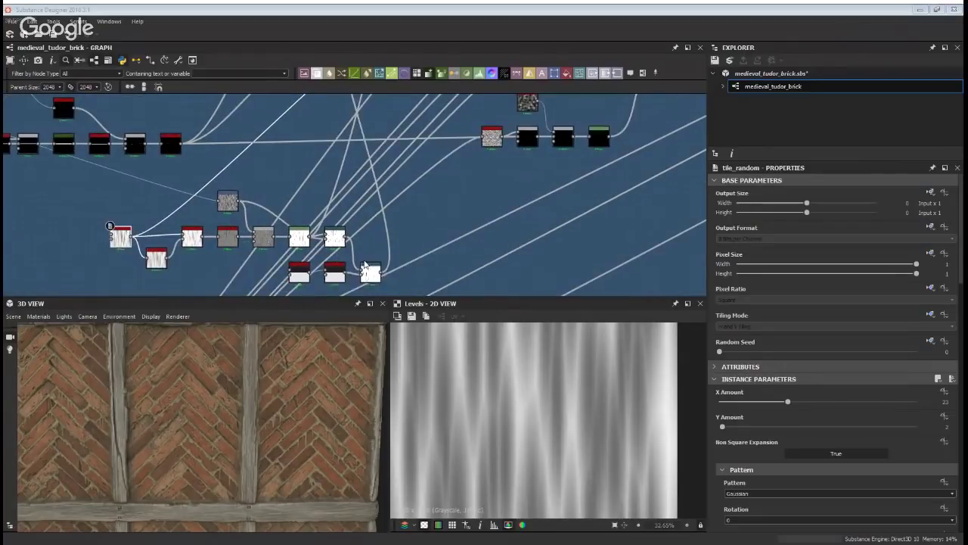
double_click(370, 273)
mouse_move(376, 100)
middle_mouse_down()
mouse_move(363, 123)
mouse_move(369, 105)
middle_mouse_up()
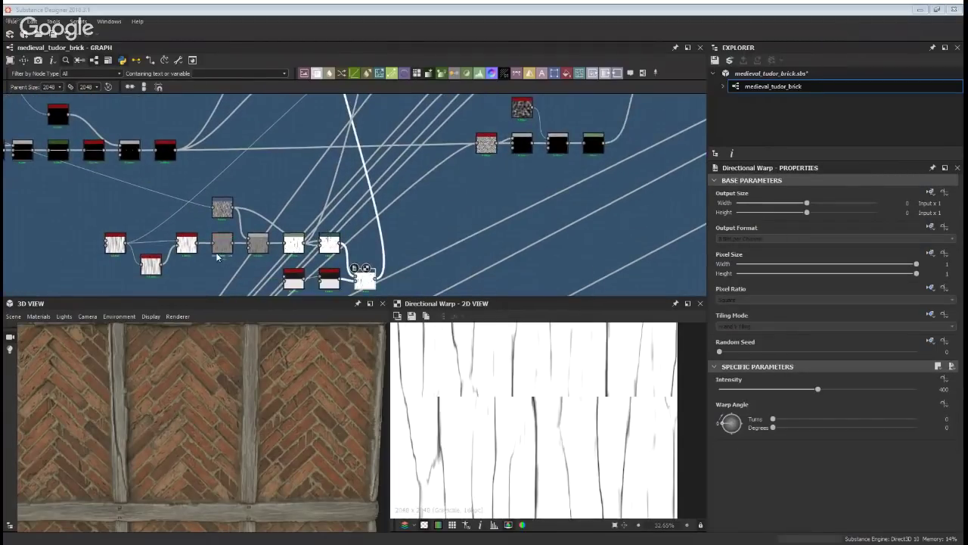
Inspect the wood crack chain node by node: tile_random, slope_blur_grayscale, highpass_grayscale, the Overlay Blend and Levels
scroll(217, 257, "up", 3)
middle_click_drag(325, 259, 301, 207)
double_click(25, 180)
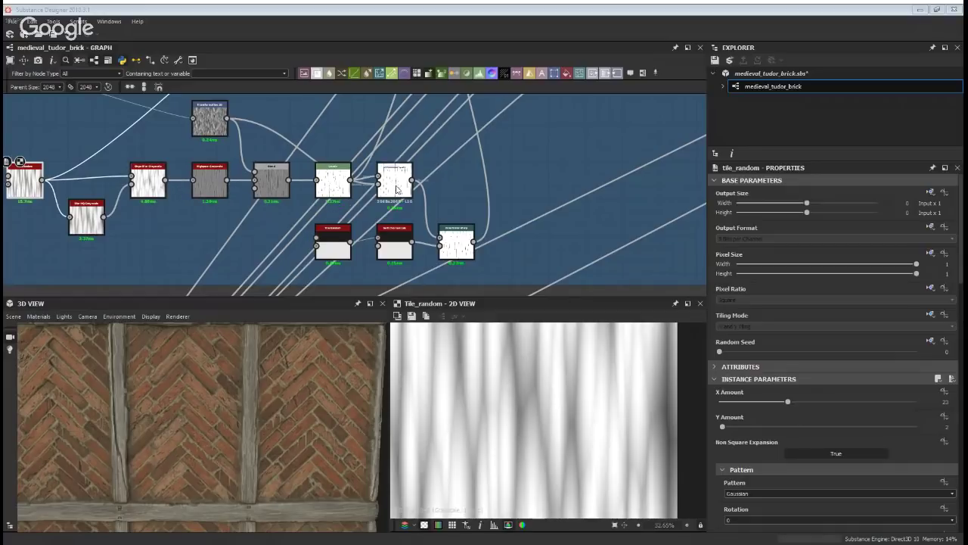
double_click(270, 179)
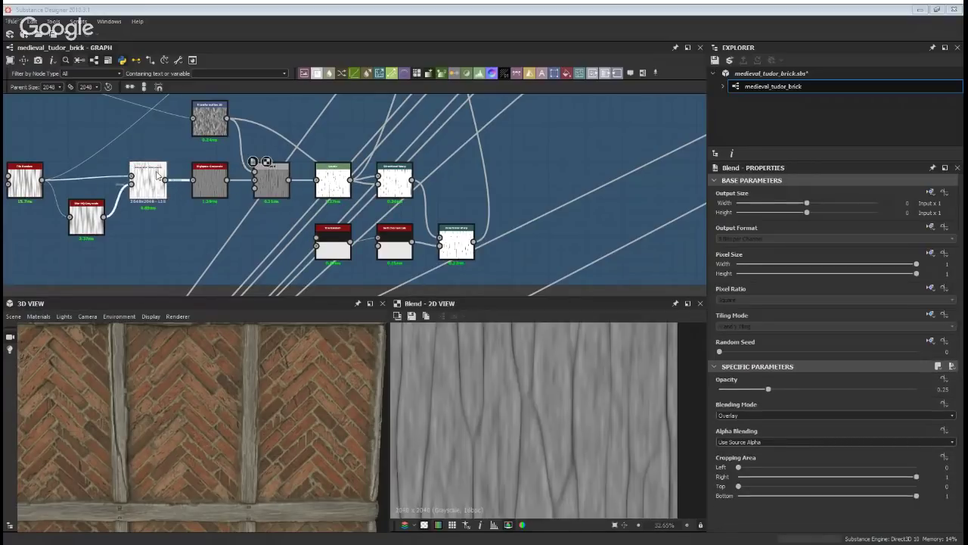
double_click(158, 176)
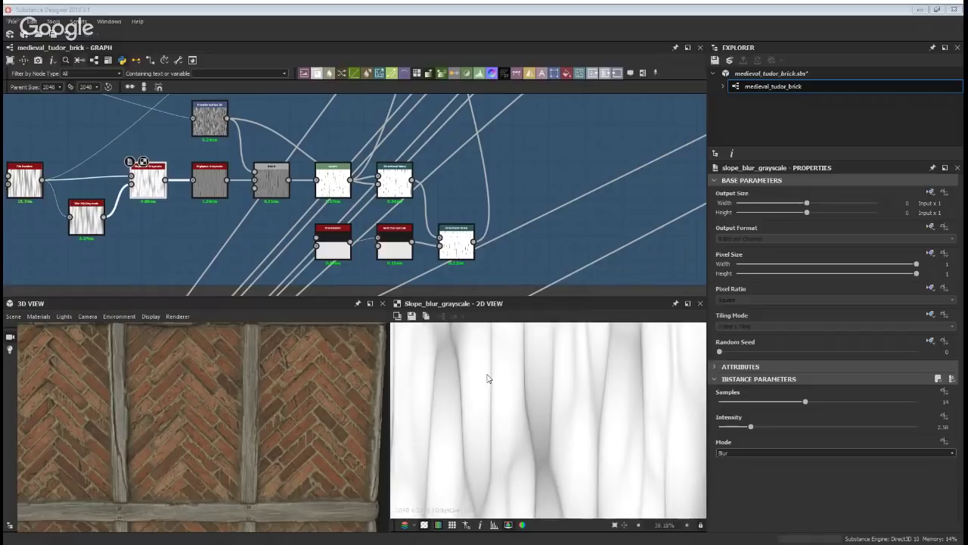
double_click(203, 180)
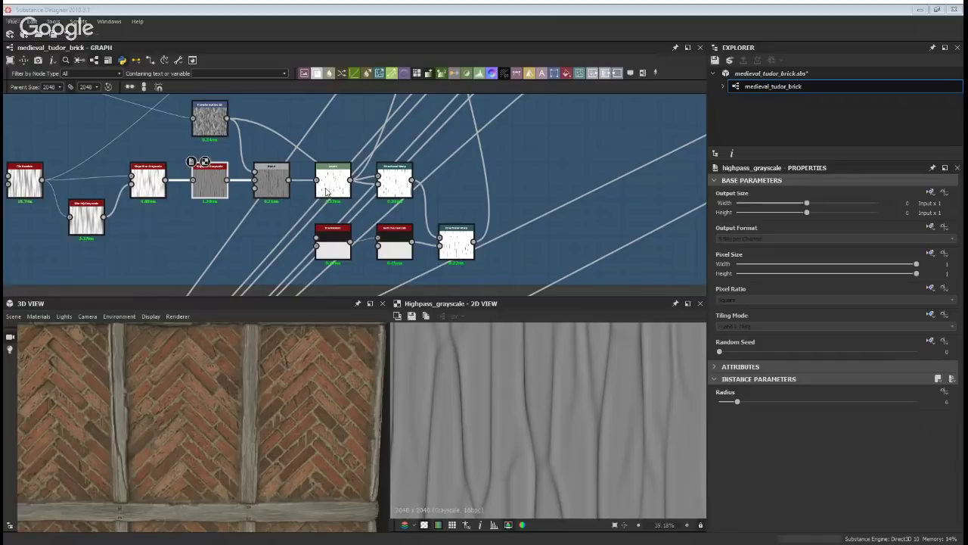
left_click(333, 181)
left_click(263, 193)
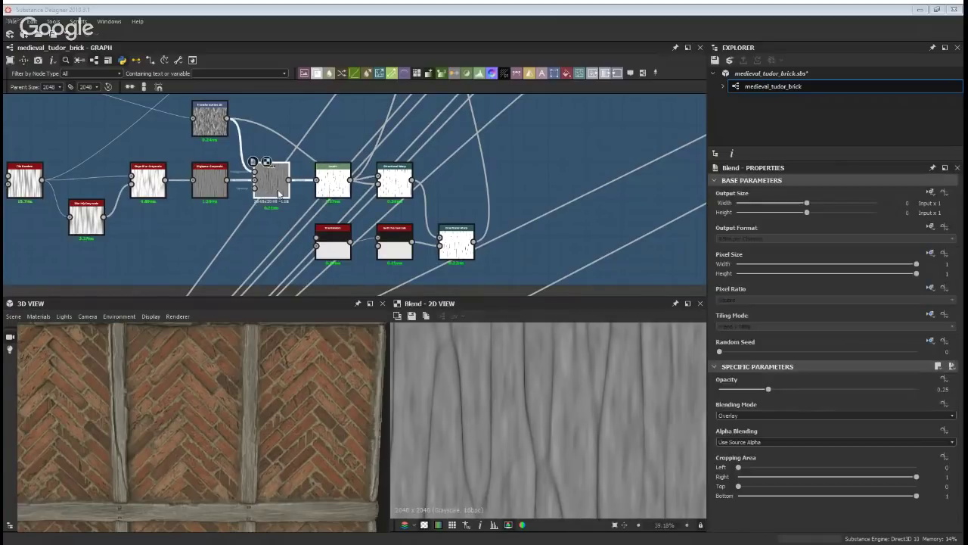
Preview the crack chain's Levels and final Directional Warp, and inspect the settings of that warp and the lower-row tile_random
double_click(333, 181)
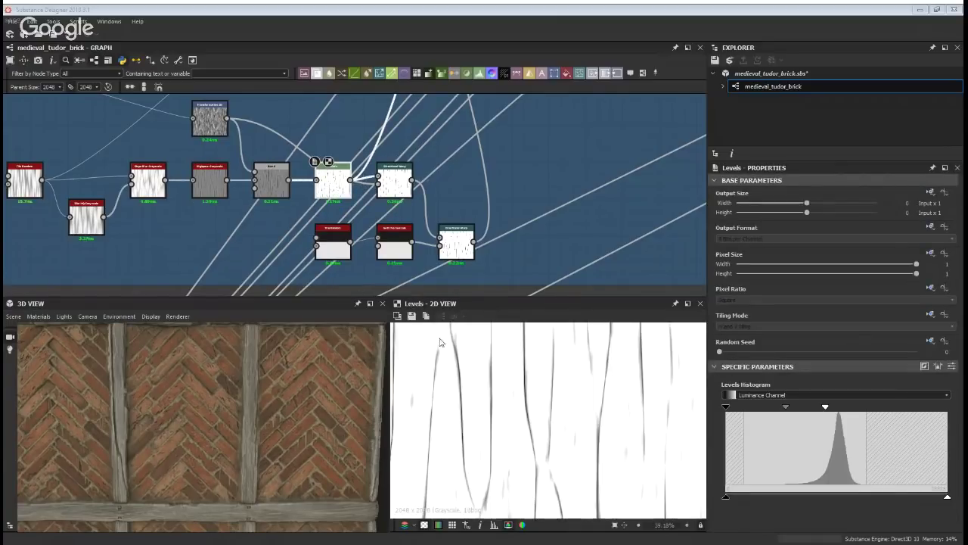
double_click(457, 236)
middle_click_drag(510, 118, 472, 189)
scroll(476, 225, "down", 4)
scroll(398, 264, "up", 4)
left_click(367, 221)
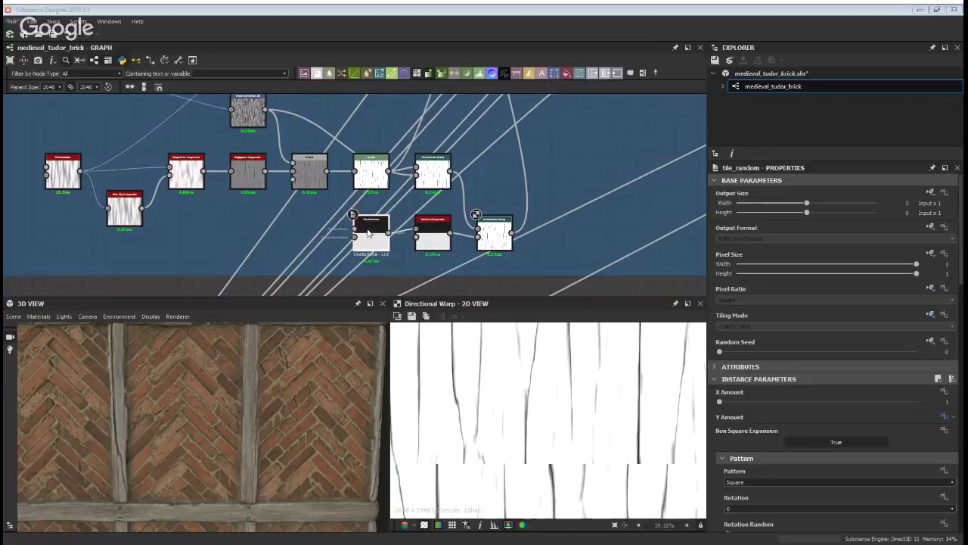
left_click(494, 236)
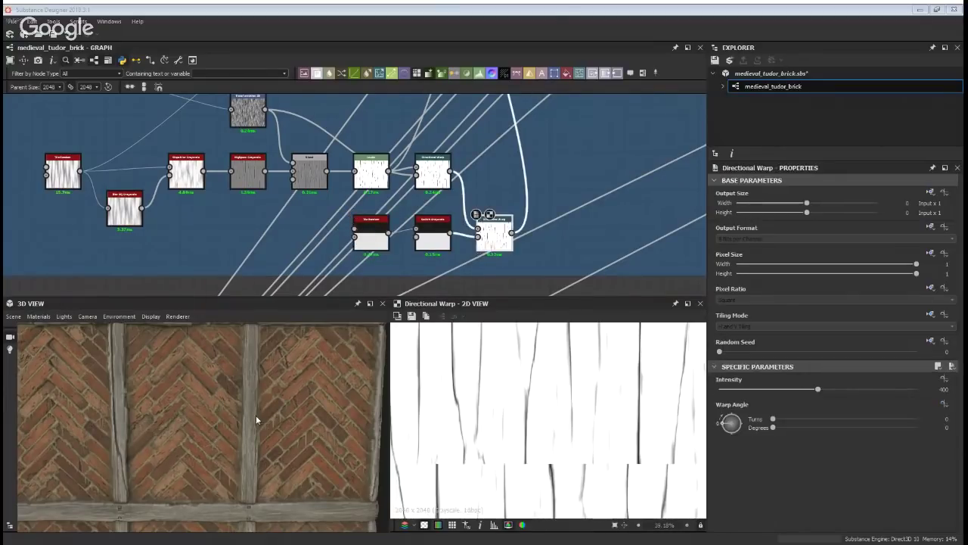
Examine the cracked beams across the whole wall in 3D and check the tile_random feeding the final crack Directional Warp
scroll(256, 418, "down", 3)
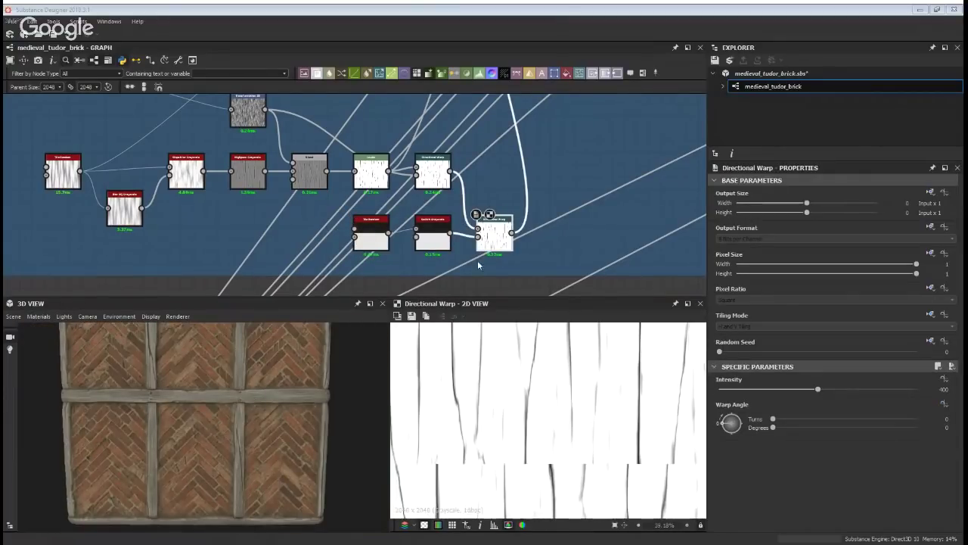
middle_click_drag(197, 374, 195, 421)
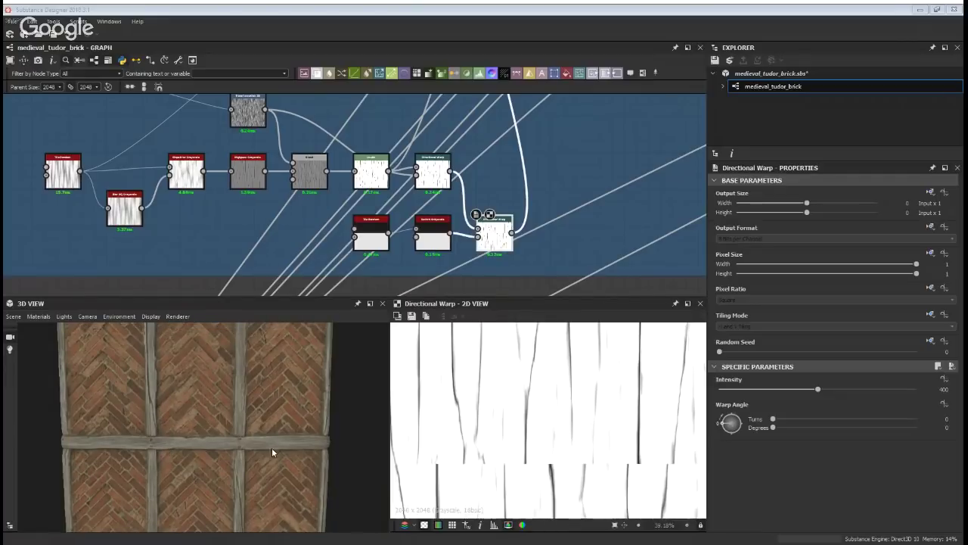
left_click_drag(145, 391, 219, 474)
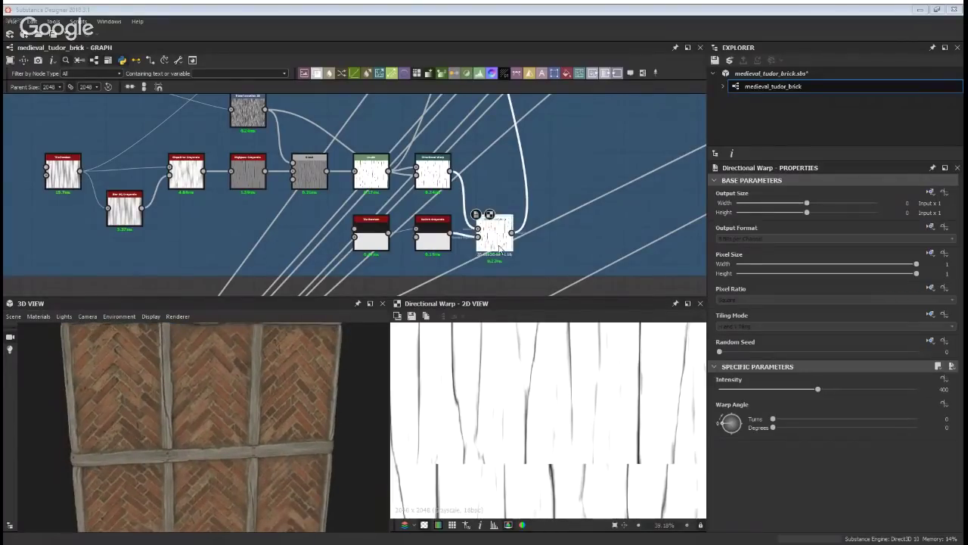
left_click(371, 236)
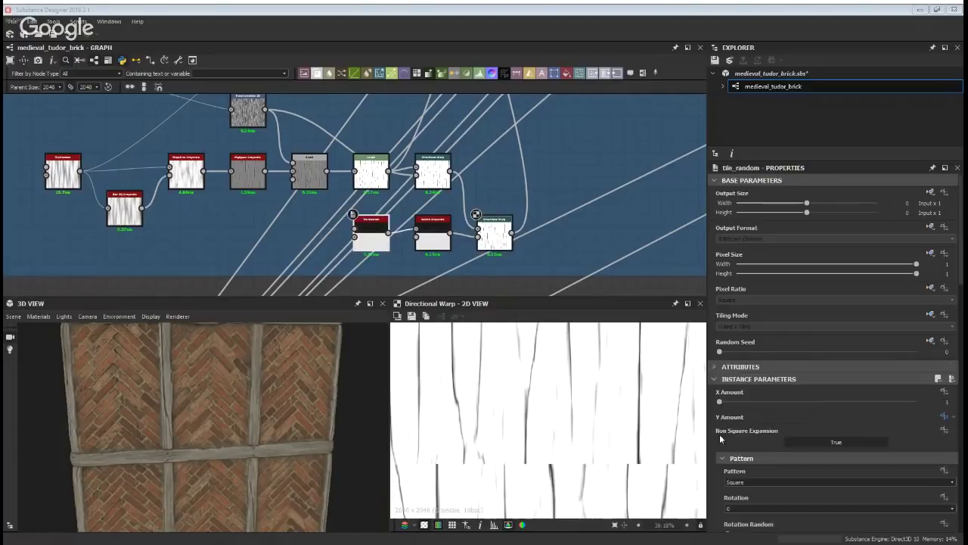
scroll(265, 181, "down", 3)
middle_click_drag(259, 171, 262, 203)
middle_click_drag(131, 194, 197, 222)
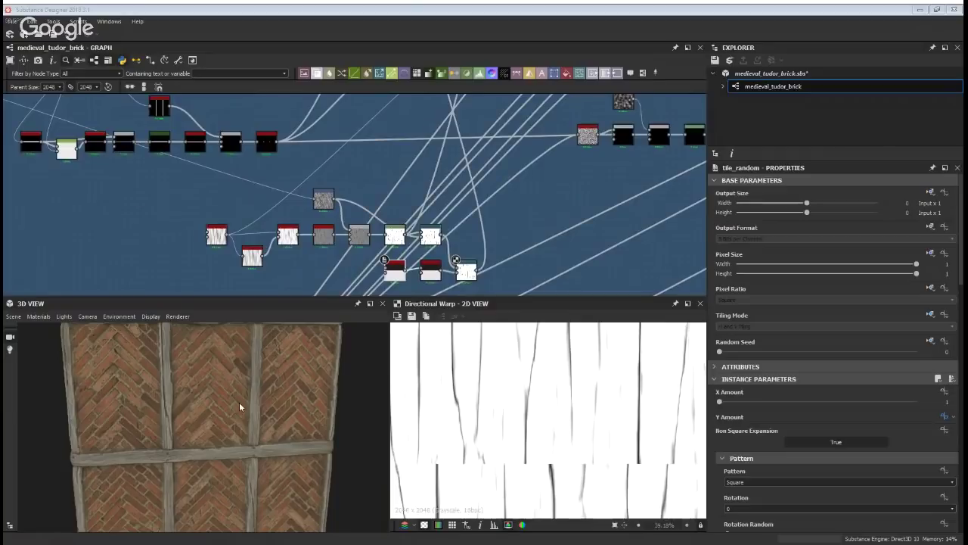
left_click_drag(273, 452, 260, 426)
right_click_drag(261, 427, 177, 466)
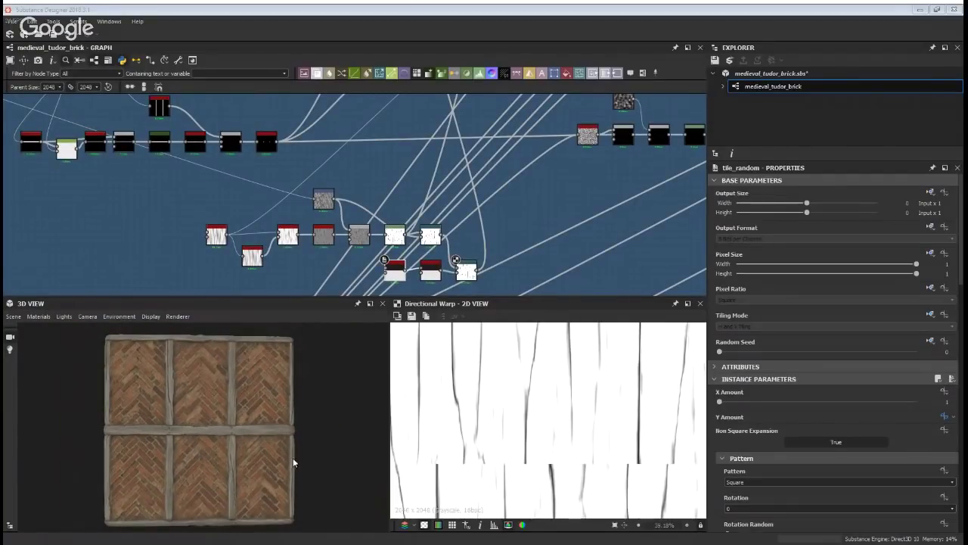
Follow the vertical and horizontal beam rows to the end of the beams section and preview the height_blend joining them
middle_click_drag(455, 260, 634, 234)
middle_click_drag(312, 220, 207, 245)
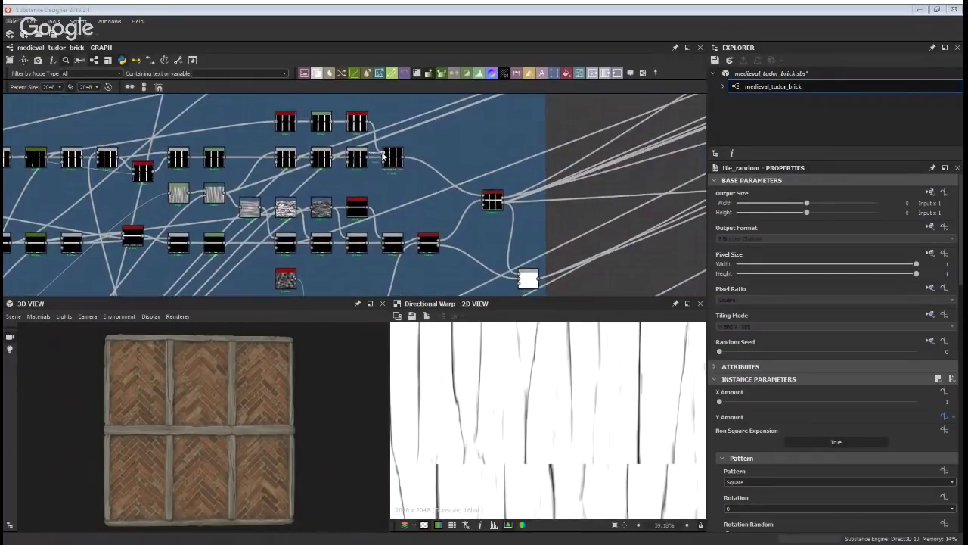
middle_click_drag(414, 219, 437, 186)
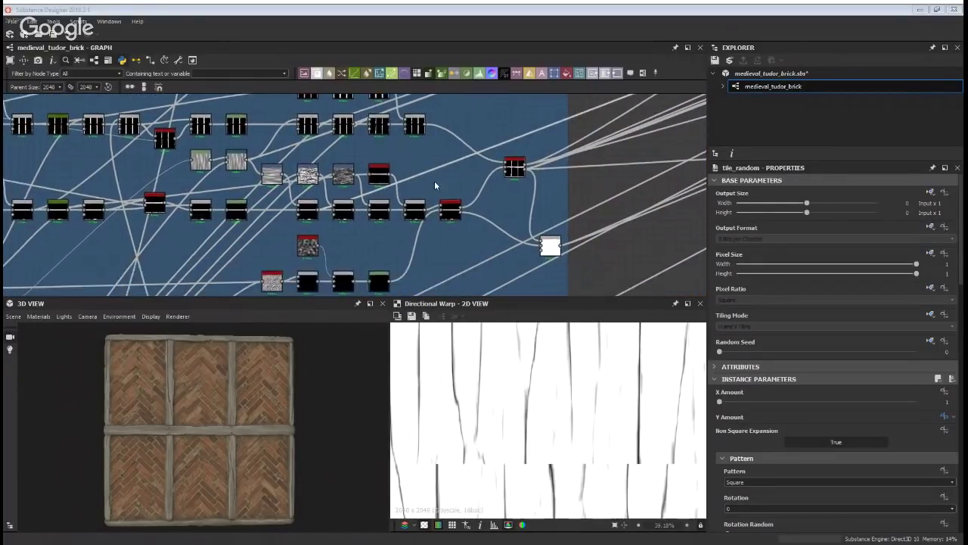
middle_click_drag(311, 258, 338, 199)
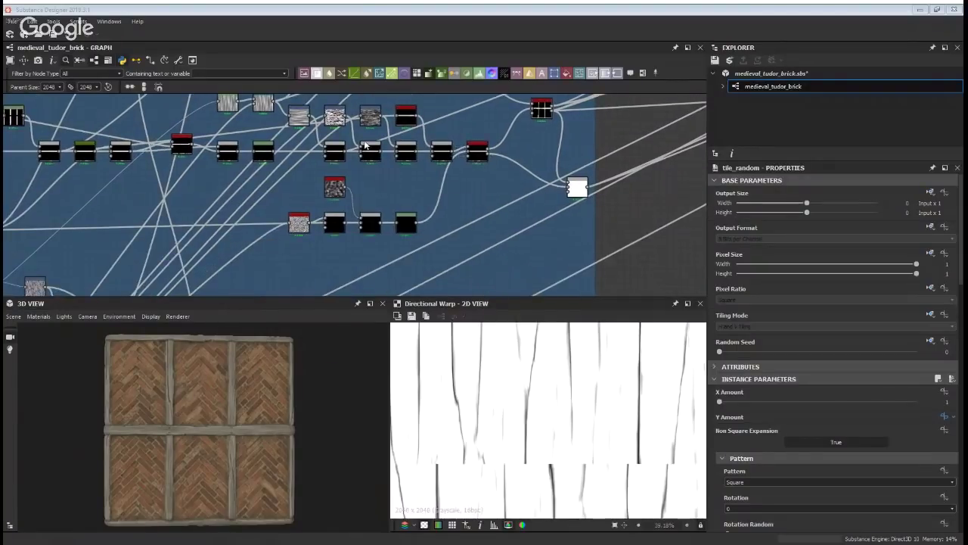
middle_click_drag(372, 150, 347, 204)
left_click(522, 166)
double_click(520, 167)
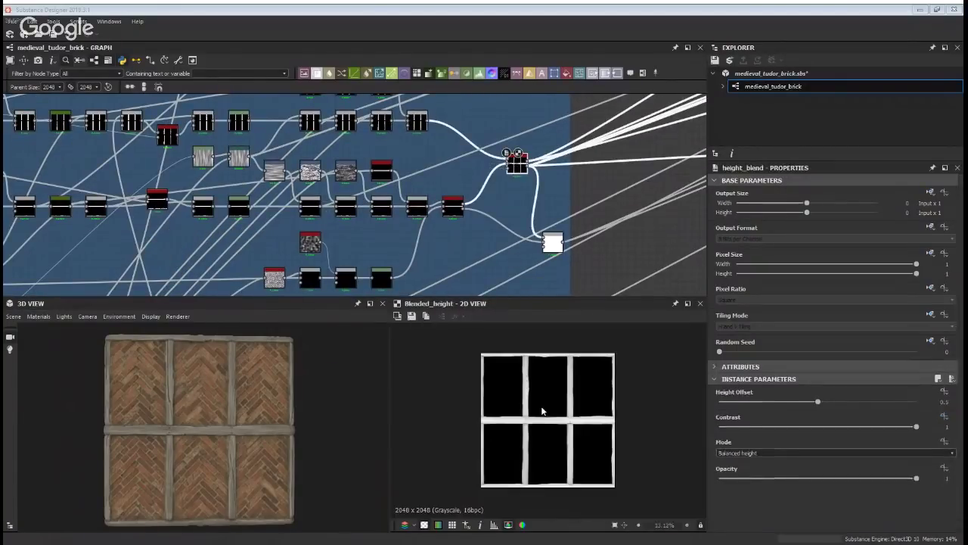
Compare the horizontal beam row's height_blend with the height_blend that combines both beam directions, looking closely at the beam joint
double_click(452, 209)
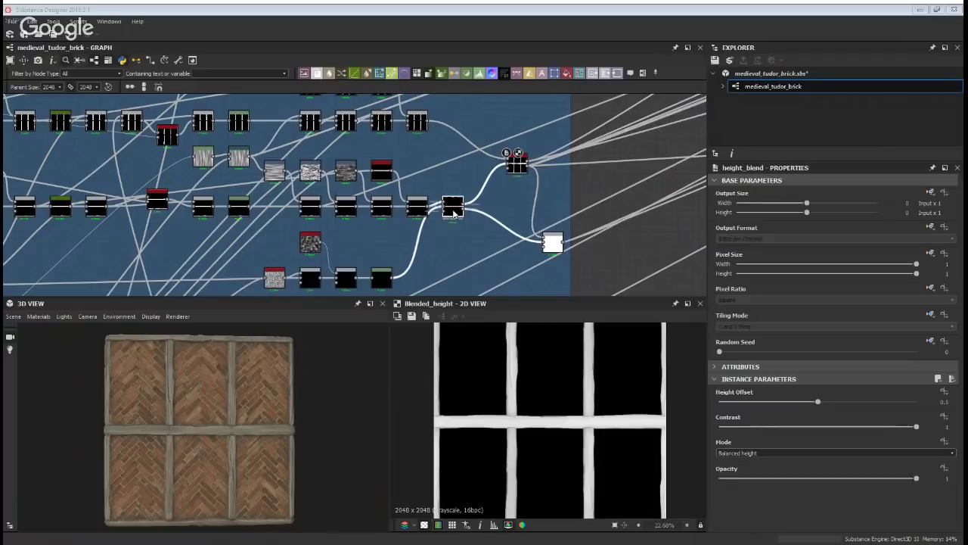
scroll(544, 410, "up", 5)
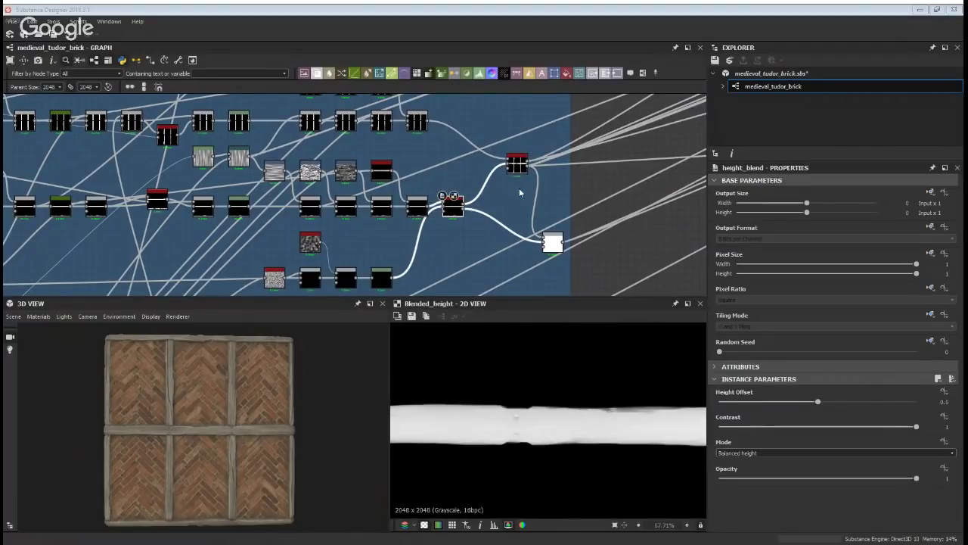
left_click(520, 166)
double_click(519, 165)
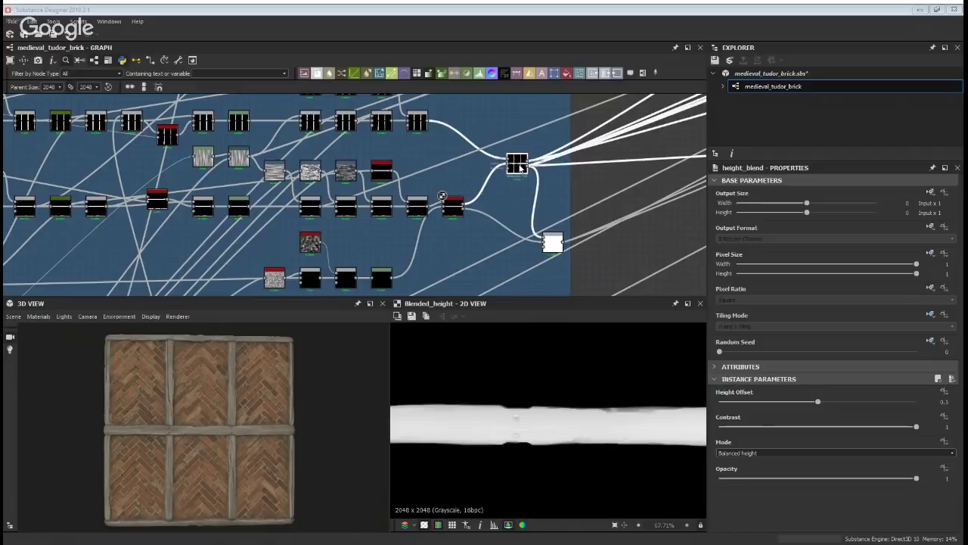
Follow the combined beam height past Mortar Height to the final height_blend and preview the beams merged with the bricks
scroll(589, 155, "down", 3)
scroll(314, 250, "up", 2)
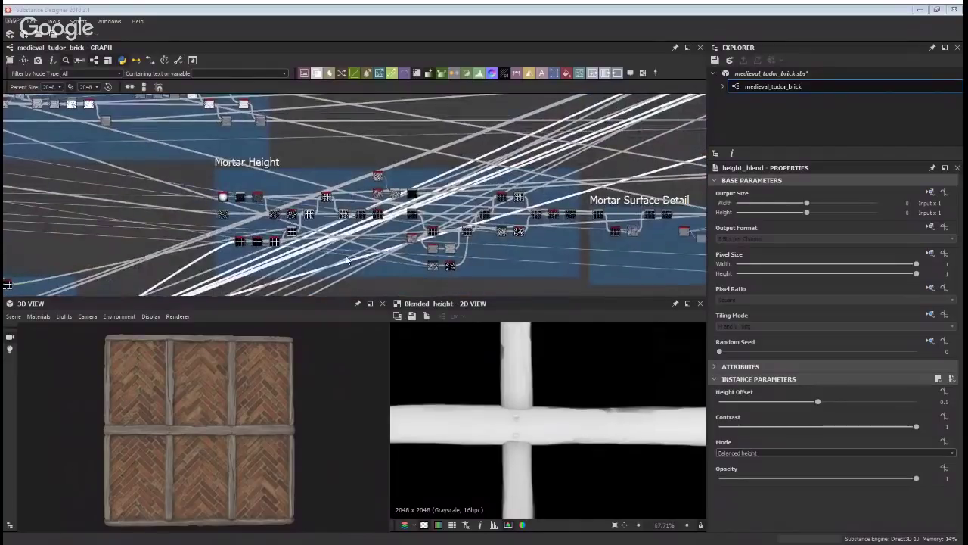
scroll(267, 251, "up", 2)
middle_click_drag(197, 260, 414, 144)
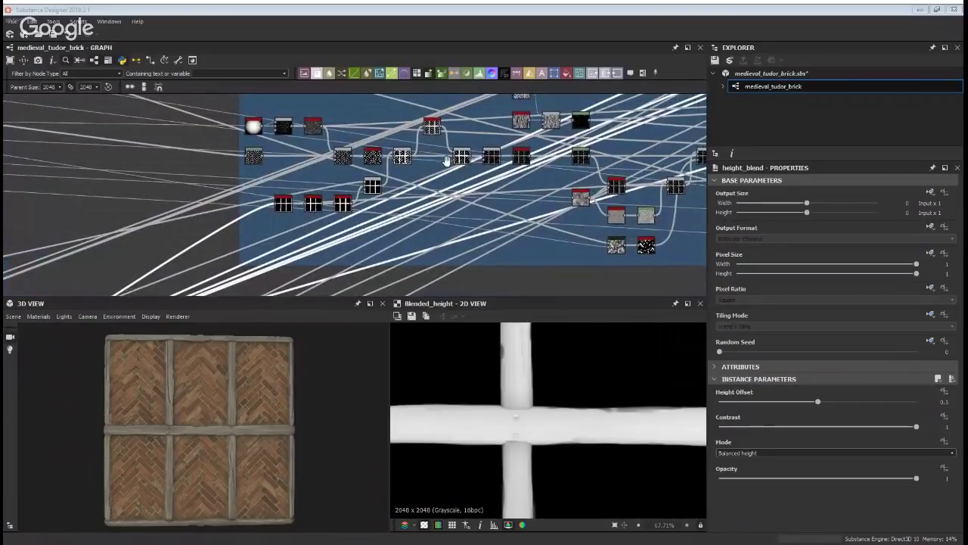
scroll(447, 158, "down", 3)
scroll(545, 142, "up", 5)
scroll(572, 236, "down", 3)
scroll(452, 285, "up", 4)
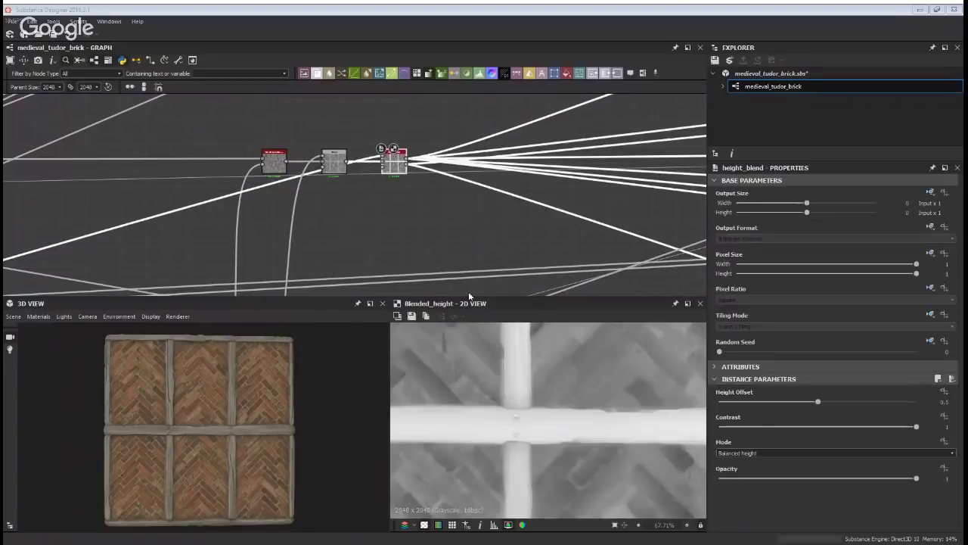
Survey the height part of the graph from Mortar Surface Detail back to Timber Beams, Bricks Height and Bricks Shape
scroll(443, 178, "down", 4)
scroll(412, 168, "up", 2)
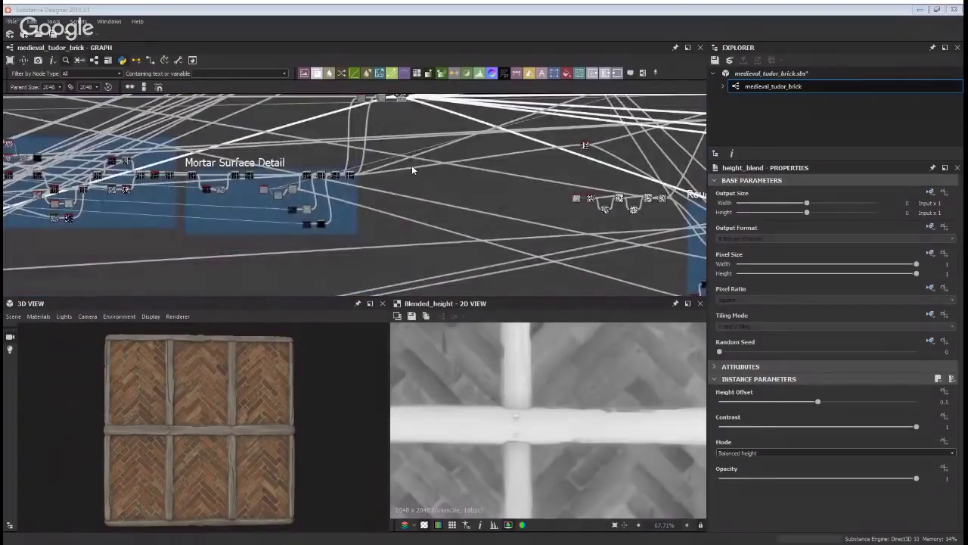
middle_click_drag(265, 151, 269, 229)
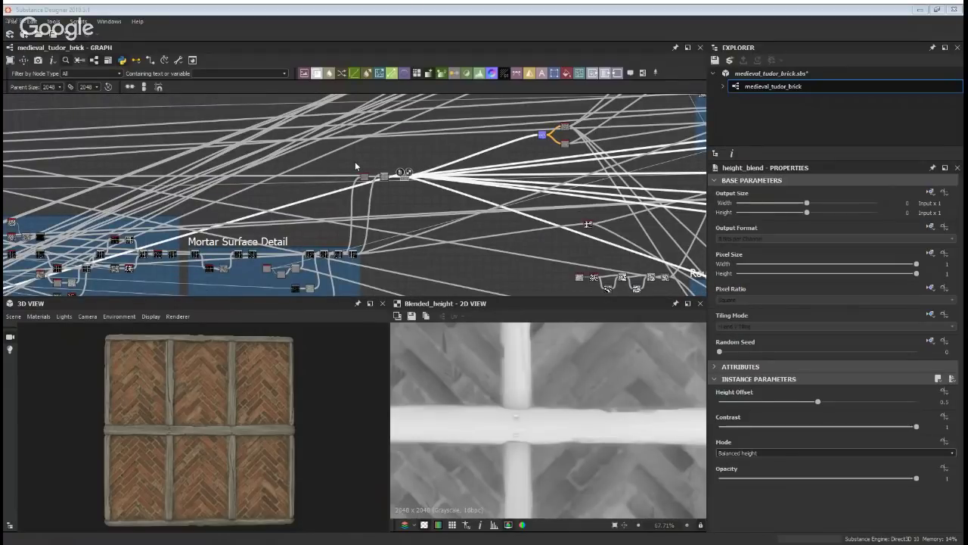
middle_click_drag(178, 254, 338, 109)
scroll(373, 238, "down", 4)
middle_click_drag(191, 189, 441, 243)
scroll(441, 242, "down", 1)
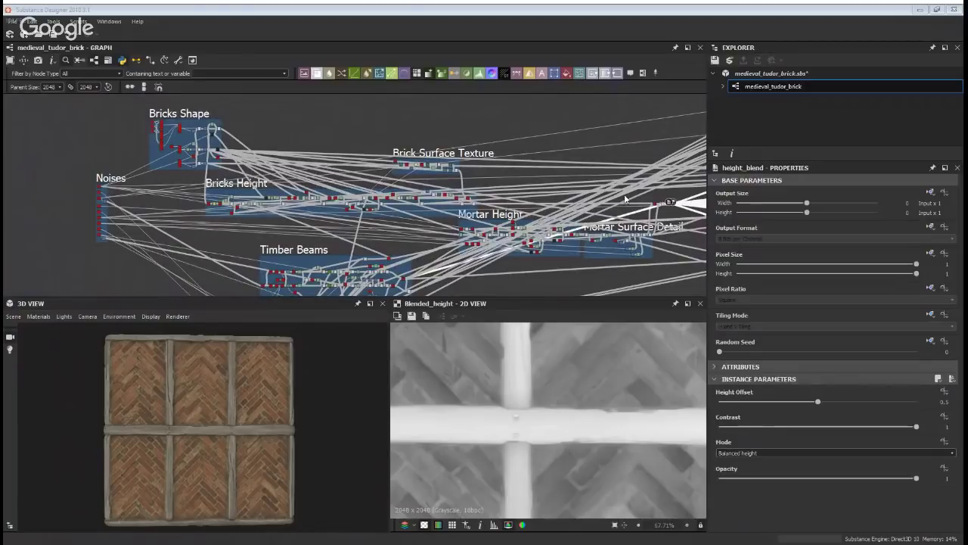
Examine a pegged beam joint and the surrounding bricks close up in the 3D view beside the final height preview
middle_click_drag(620, 199, 364, 194)
scroll(196, 433, "up", 6)
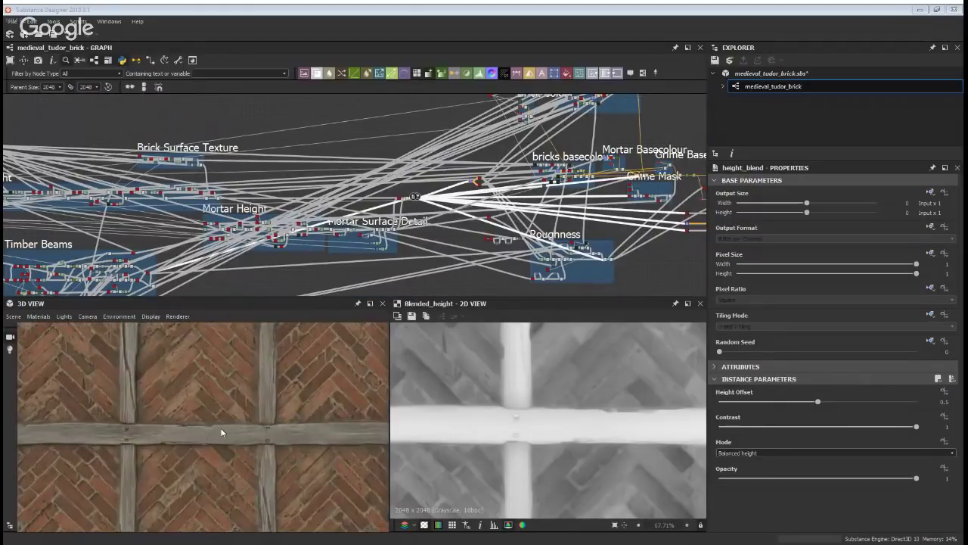
scroll(253, 429, "up", 2)
left_click_drag(253, 429, 169, 429)
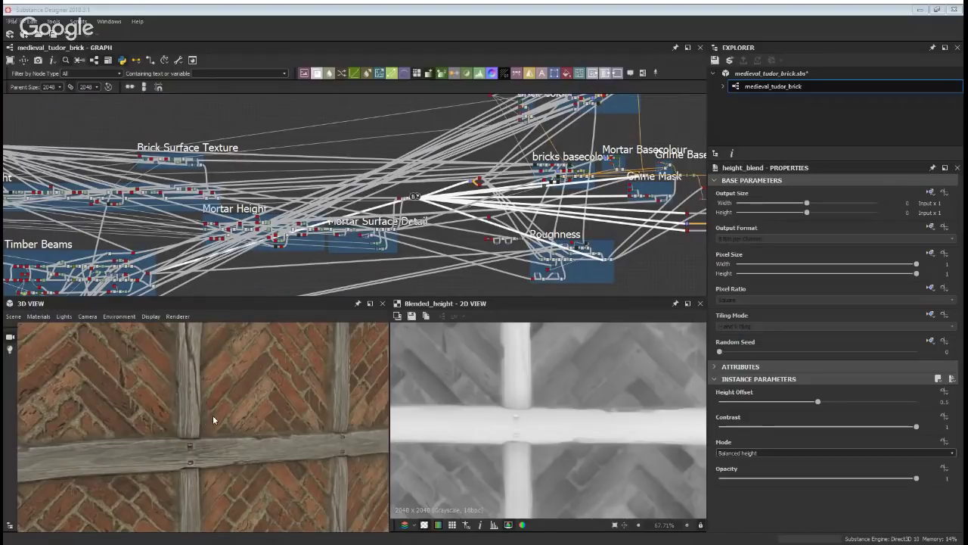
scroll(502, 188, "up", 5)
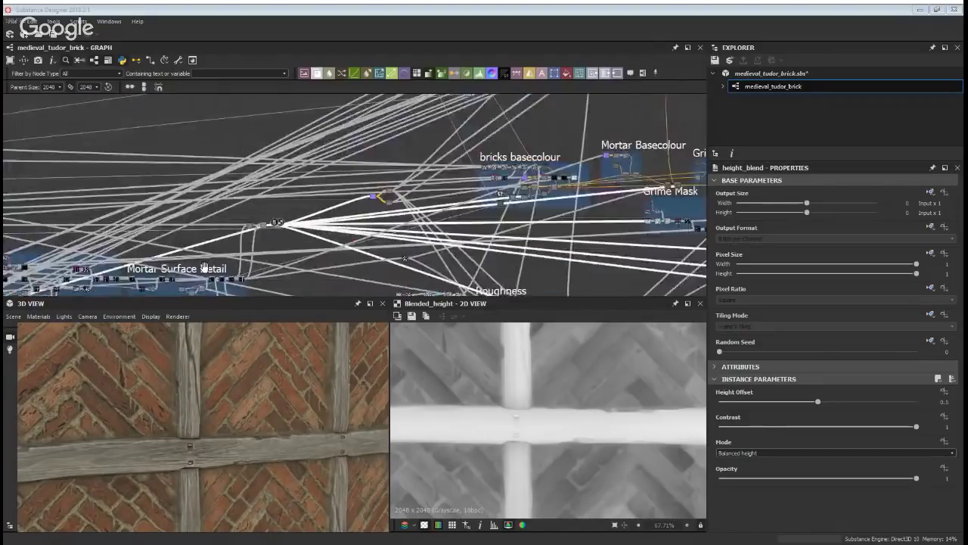
View more of the final height map and follow its output to the normal node and the two nodes branching from it
scroll(546, 385, "down", 4)
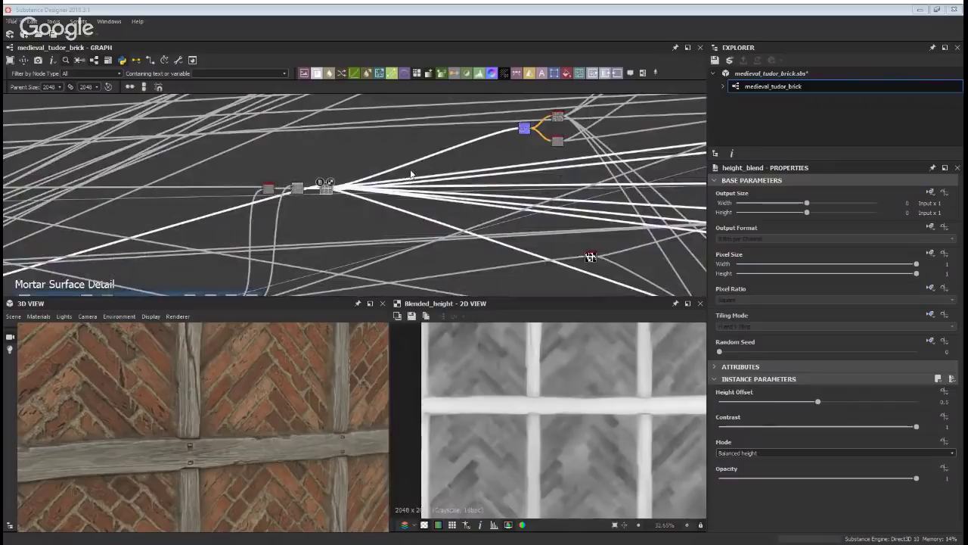
middle_click_drag(398, 198, 247, 241)
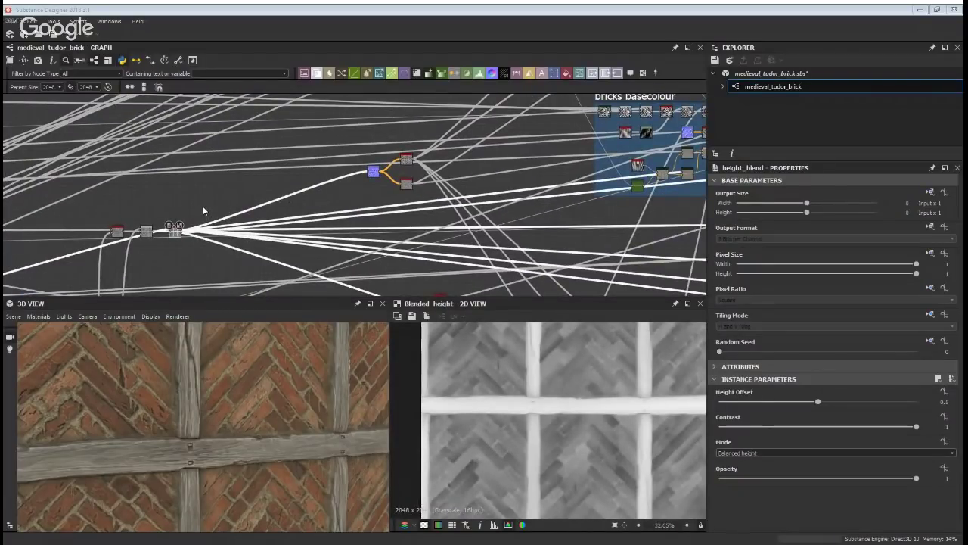
middle_click_drag(360, 190, 349, 169)
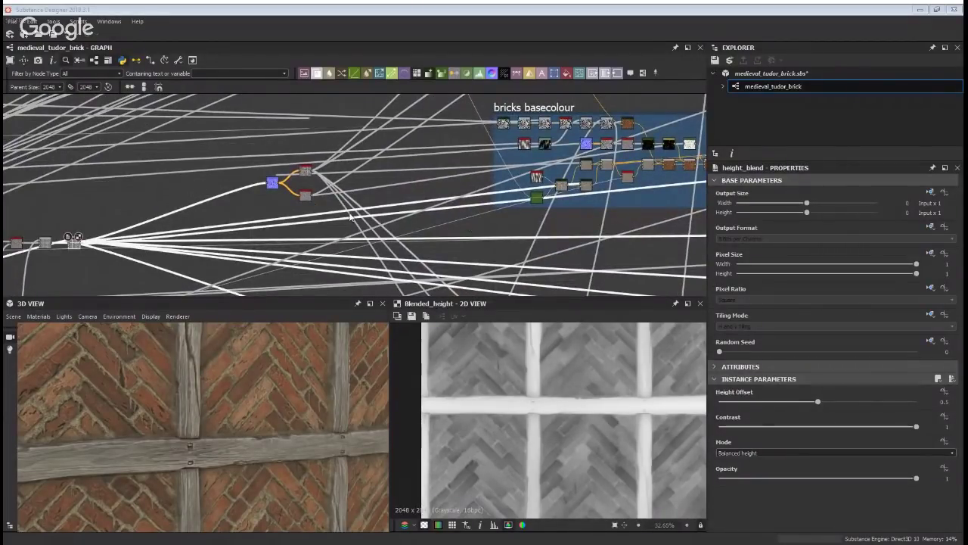
scroll(363, 214, "down", 3)
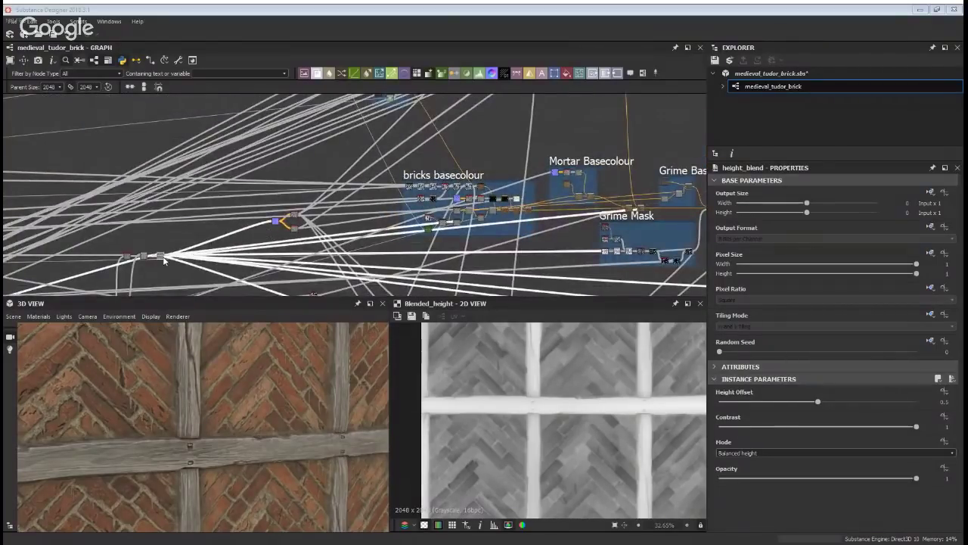
scroll(264, 235, "up", 5)
middle_click_drag(431, 179, 160, 258)
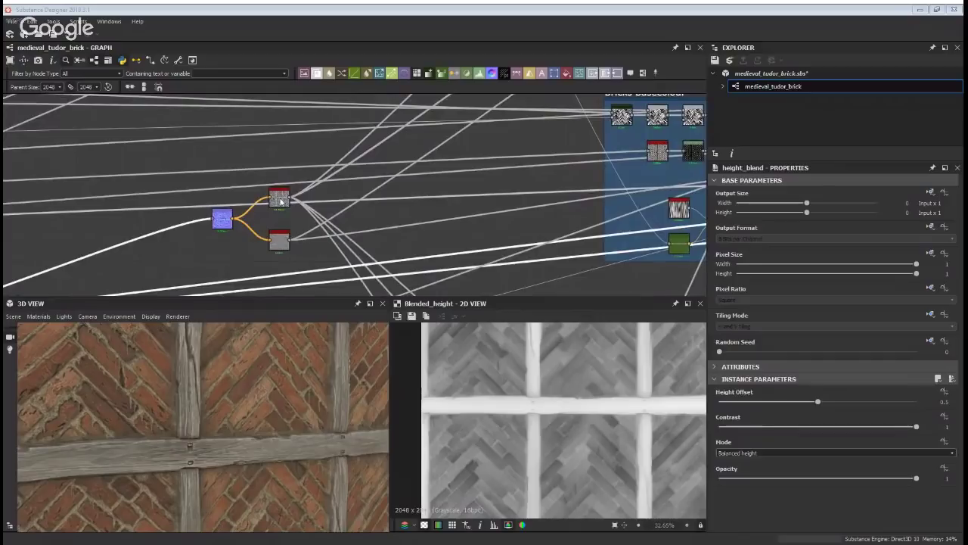
Survey the colour and grime sections fed by the final height, and bring the bricks basecolour node chains into close view
scroll(280, 200, "down", 3)
scroll(268, 210, "down", 3)
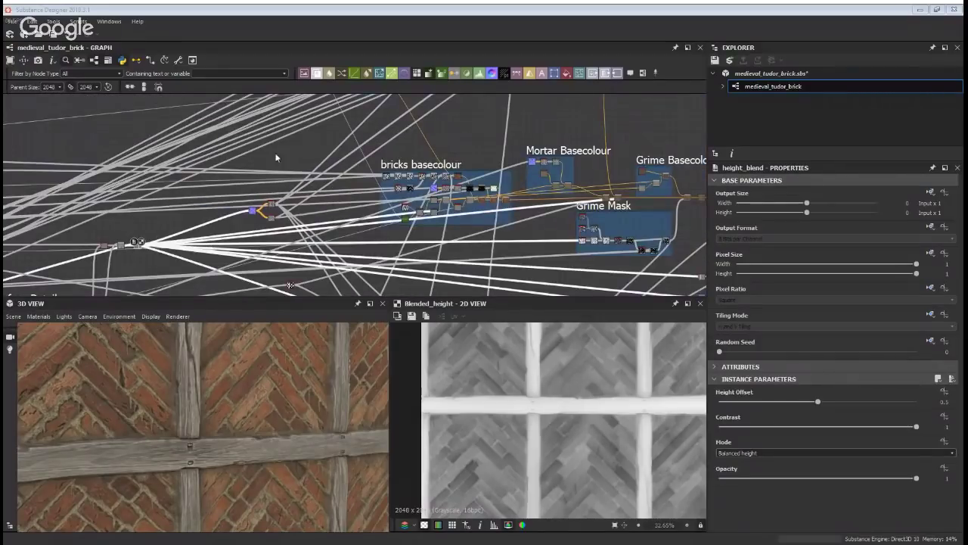
middle_click_drag(399, 149, 330, 249)
middle_click_drag(350, 211, 372, 63)
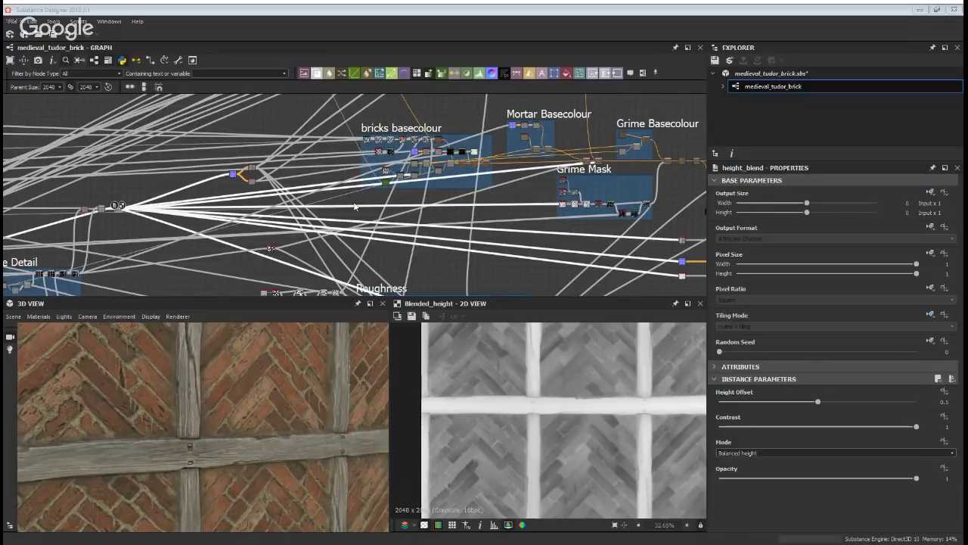
middle_click_drag(197, 225, 180, 248)
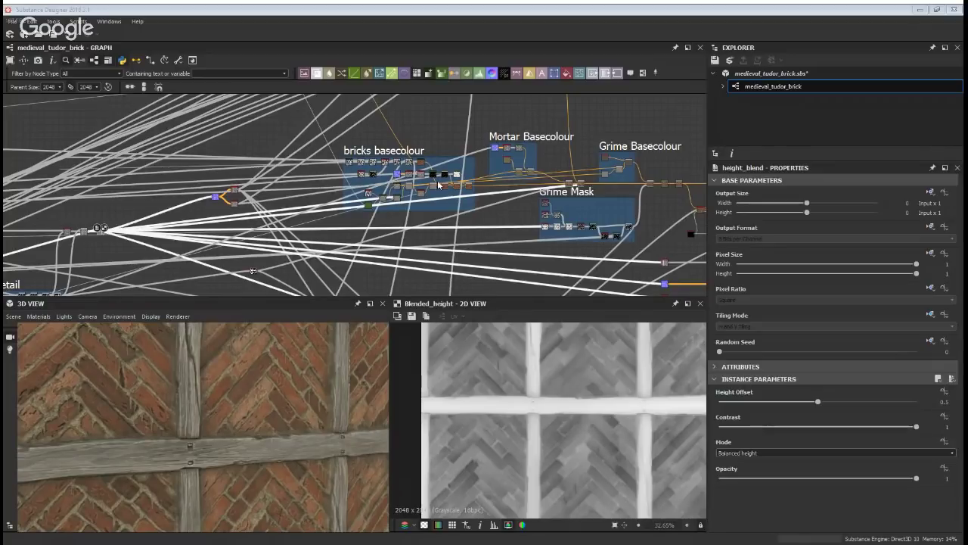
scroll(438, 184, "up", 5)
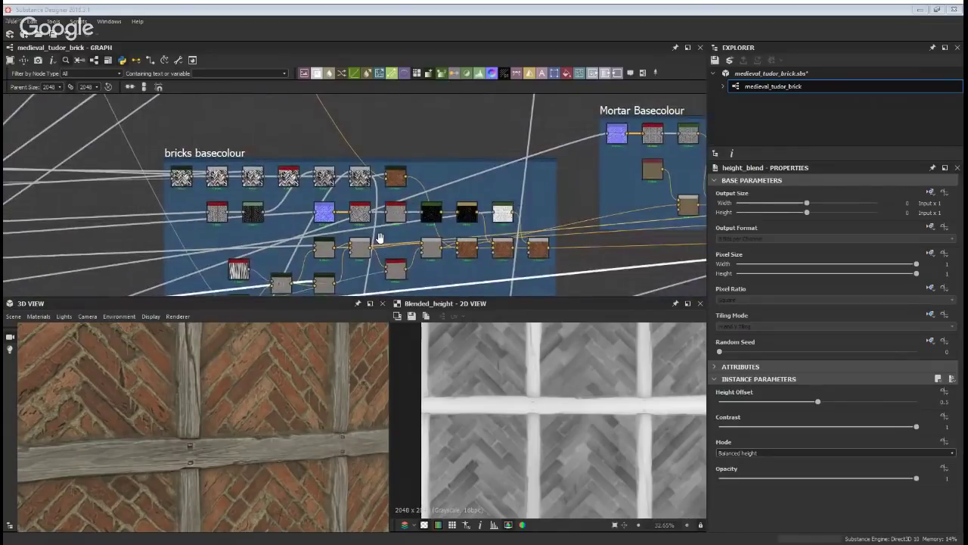
middle_click_drag(381, 239, 380, 207)
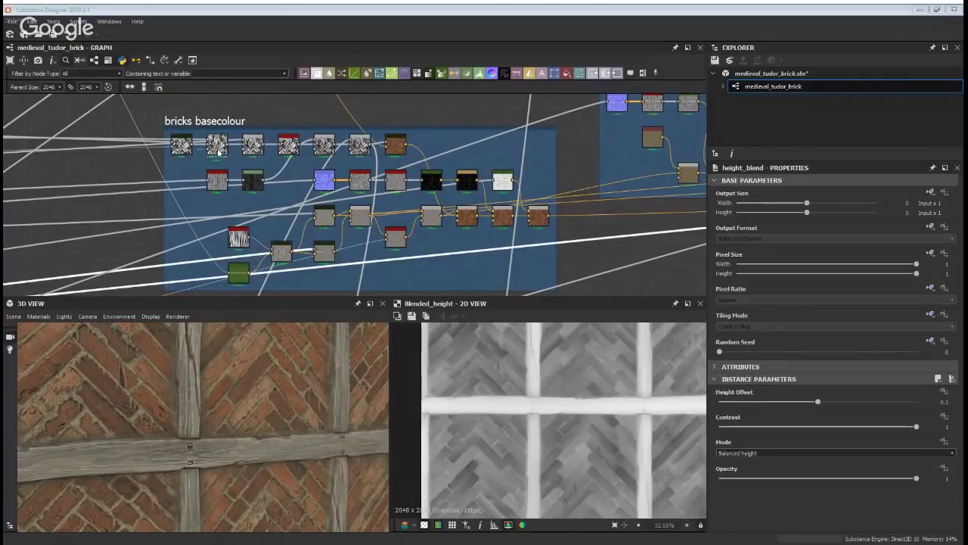
Bring the bricks basecolour section into close view and preview its first Gradient (Dynamic) node beside the brick wall
scroll(384, 243, "down", 2)
scroll(384, 242, "down", 2)
middle_click_drag(270, 226, 267, 197)
middle_click_drag(279, 280, 262, 182)
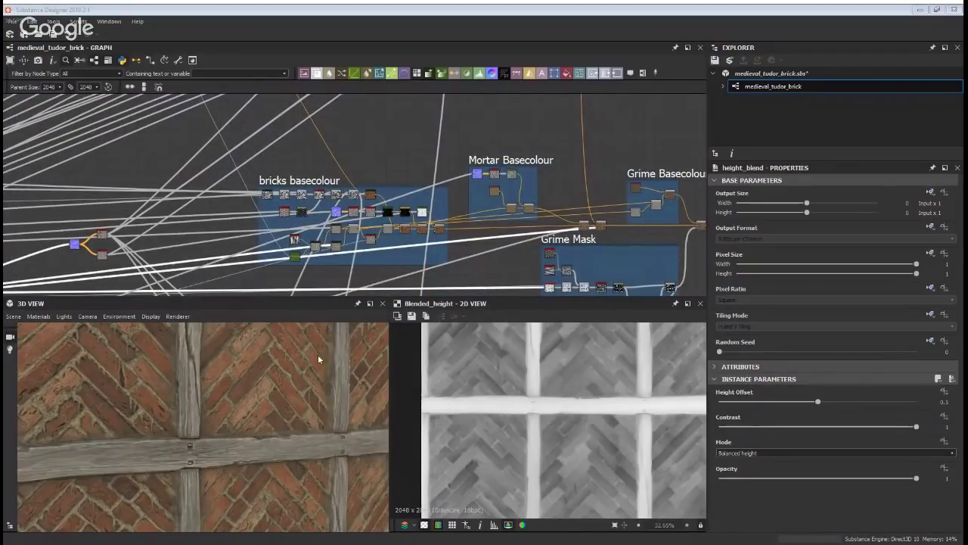
scroll(295, 362, "down", 3)
scroll(311, 241, "up", 4)
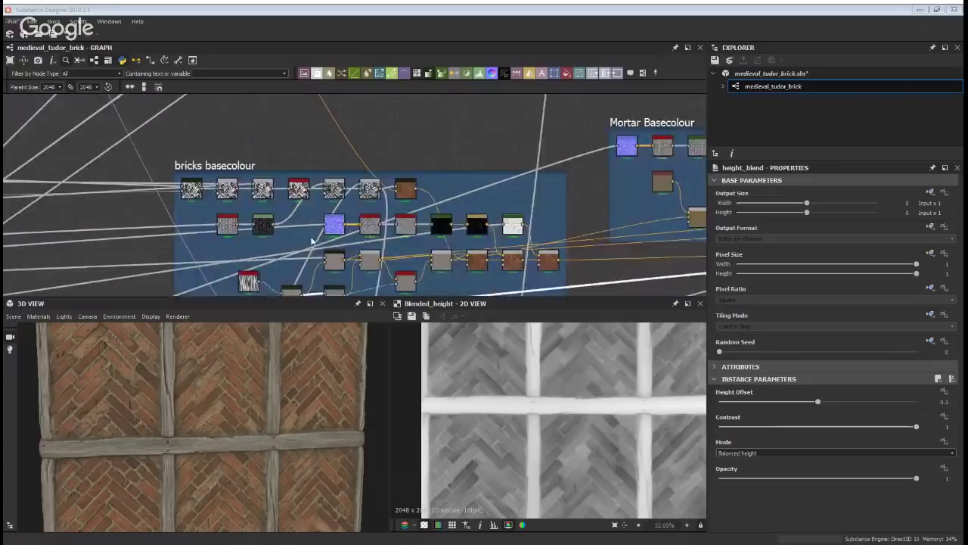
scroll(290, 246, "up", 2)
middle_click_drag(289, 247, 287, 211)
double_click(148, 129)
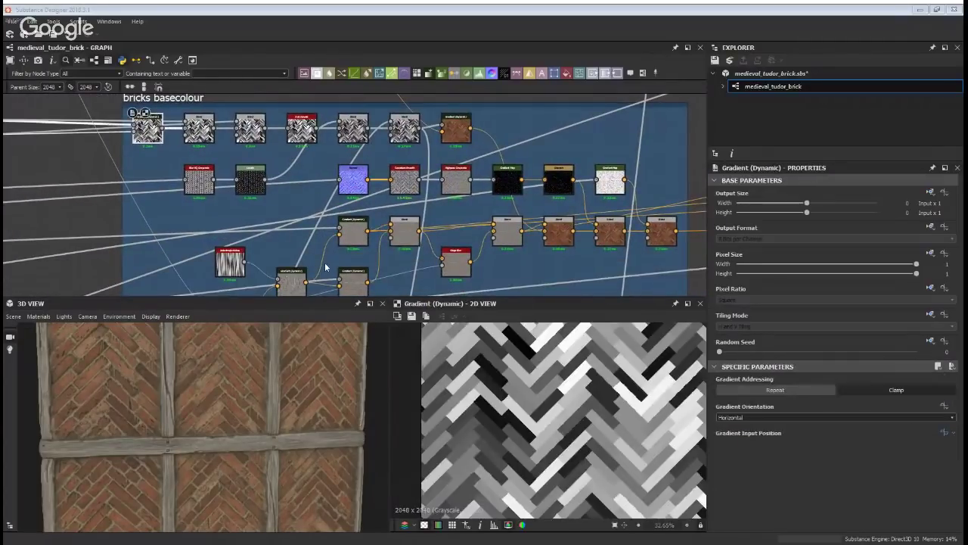
scroll(161, 160, "up", 2)
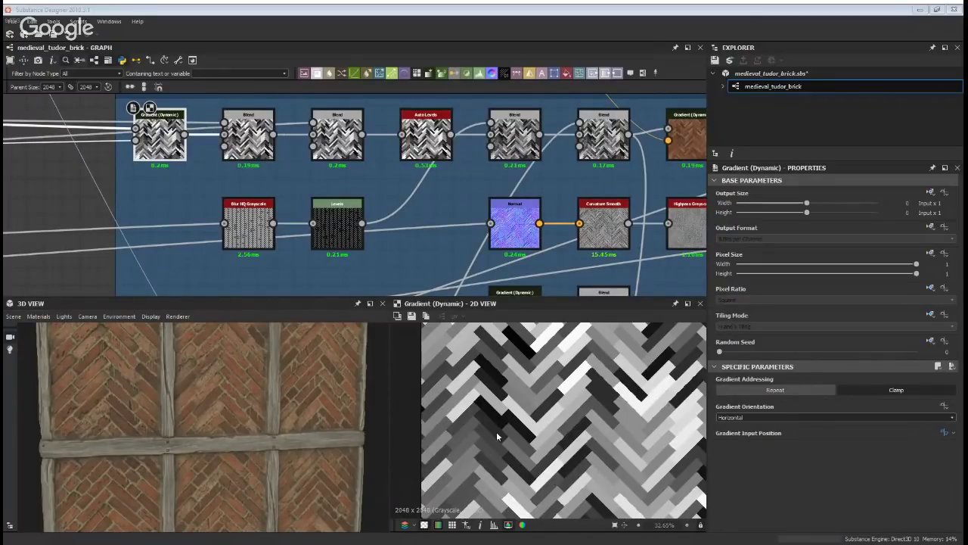
Preview the two Blend nodes after the first gradient, their Transformation 2D and Blur inputs, and the Auto Levels node
double_click(248, 136)
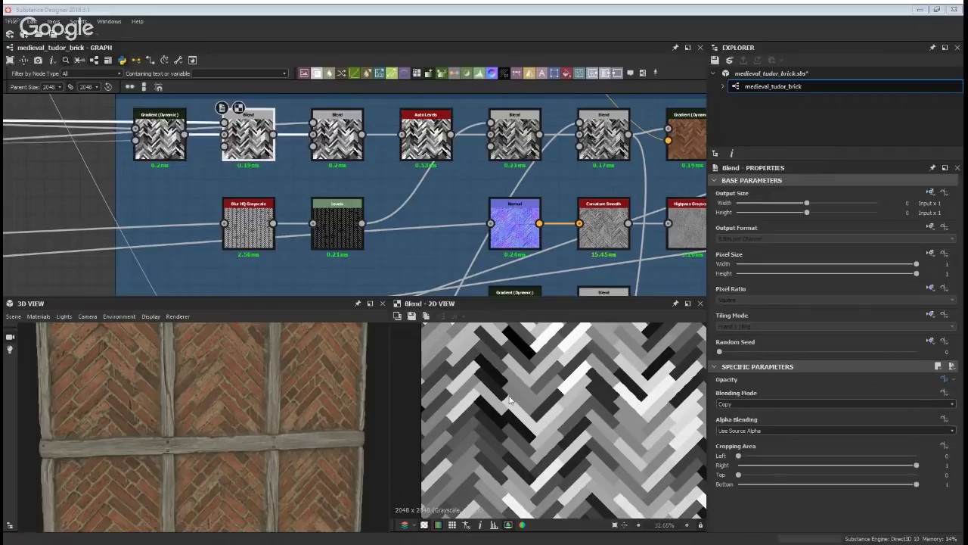
double_click(224, 123)
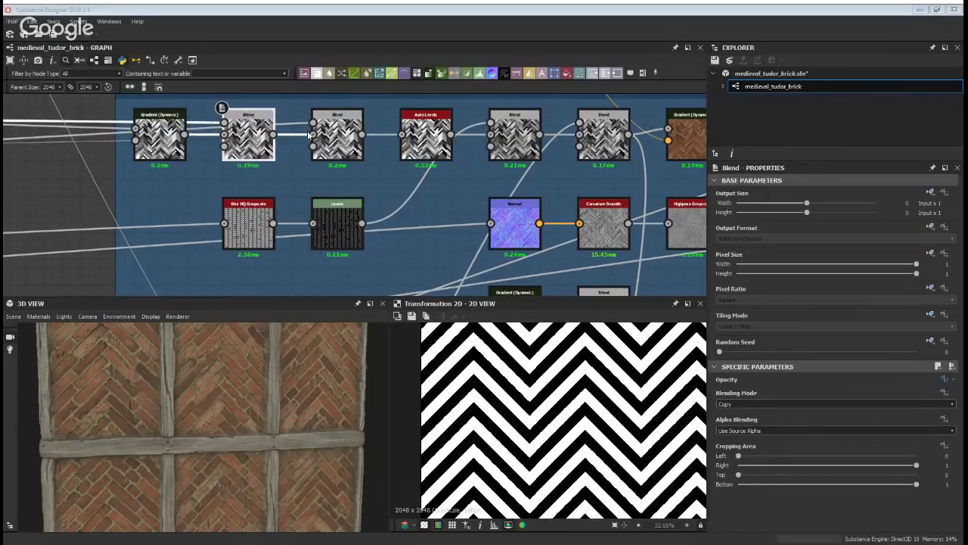
double_click(342, 136)
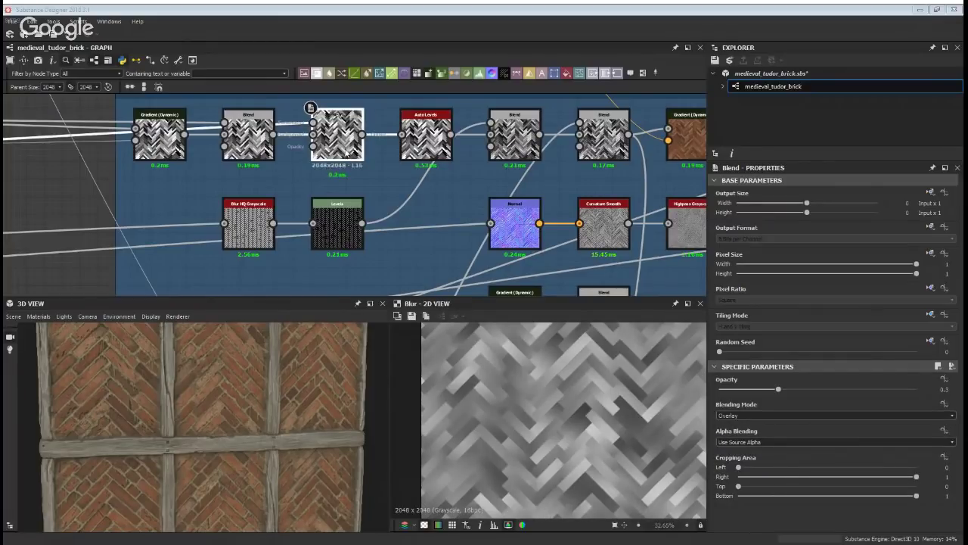
scroll(510, 421, "up", 1)
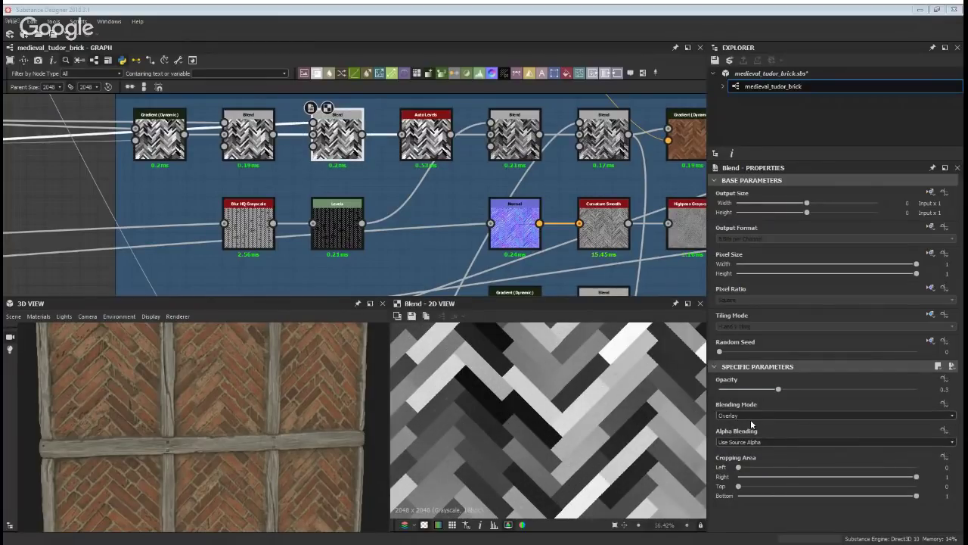
middle_click_drag(588, 194, 531, 213)
left_click(386, 163)
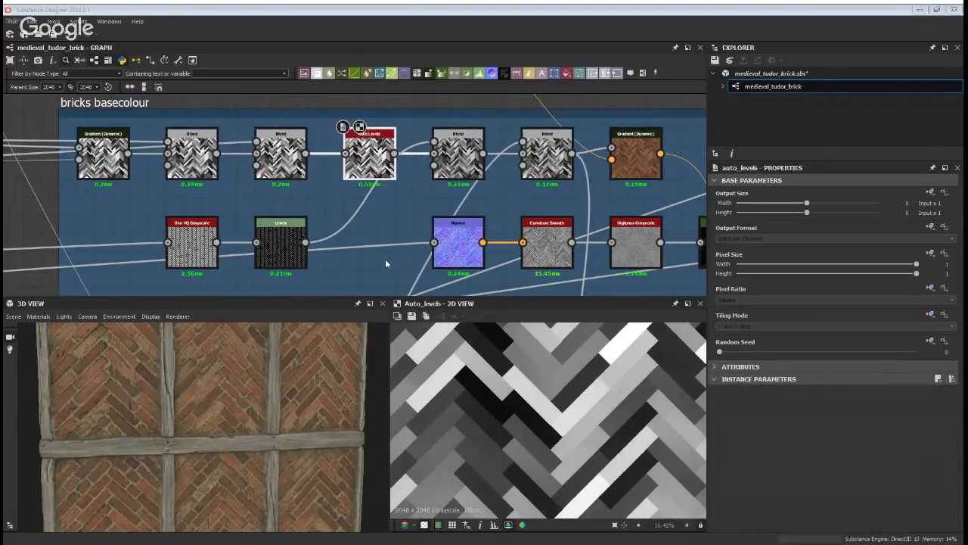
Preview the colour strip feeding the brown Gradient (Dynamic) node and inspect that node's brick colour output close up
double_click(615, 168)
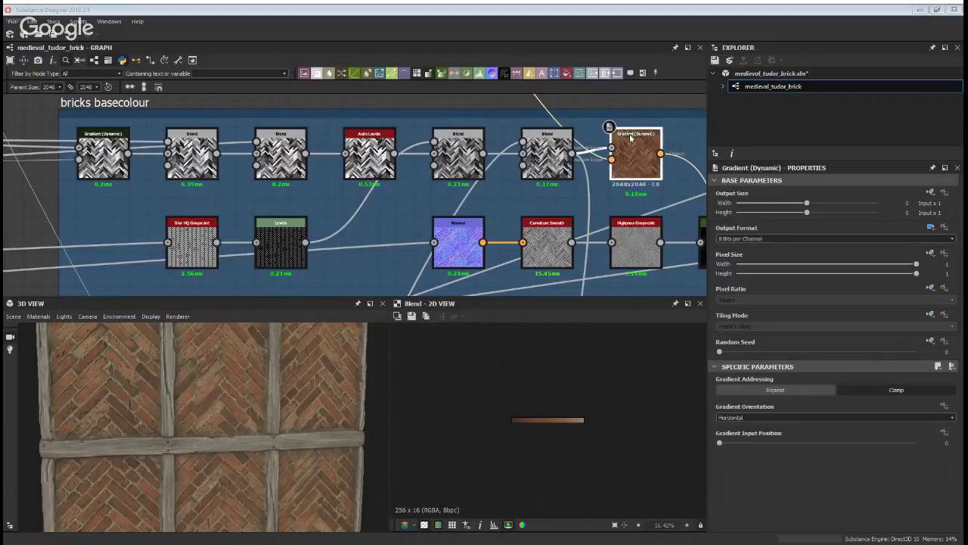
double_click(636, 152)
scroll(454, 442, "up", 4)
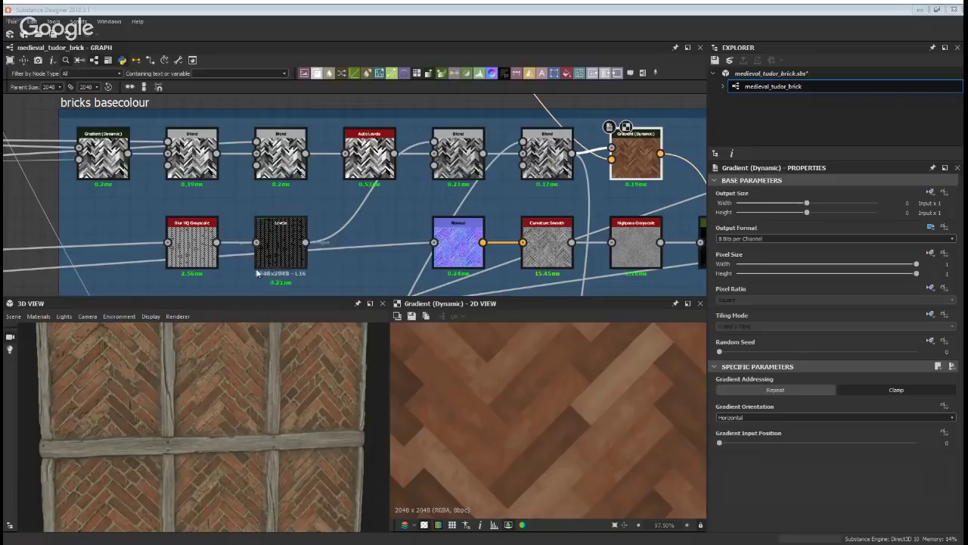
Compare the two Blend nodes after Auto Levels with the Overlay Blend before it to see their added brick detail
left_click(457, 148)
double_click(457, 147)
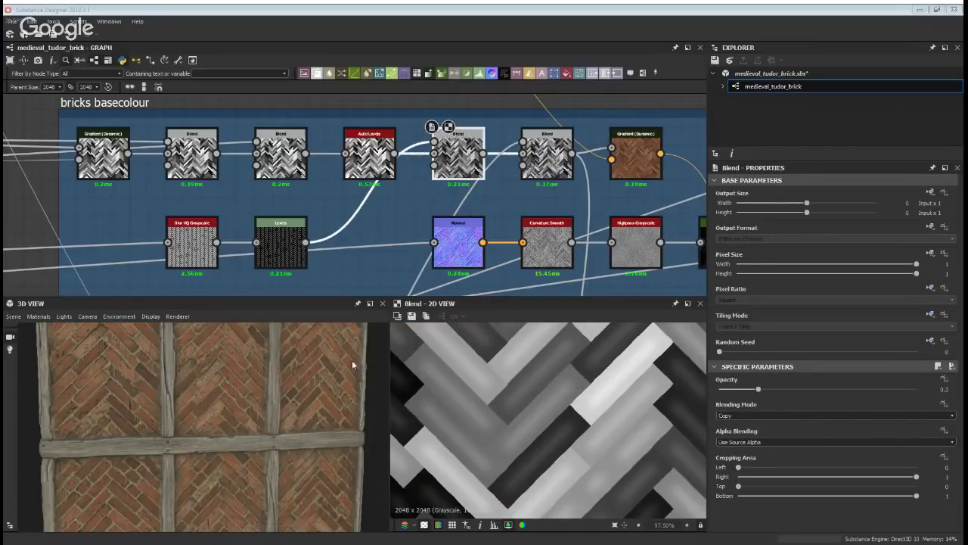
scroll(518, 202, "up", 2)
double_click(553, 144)
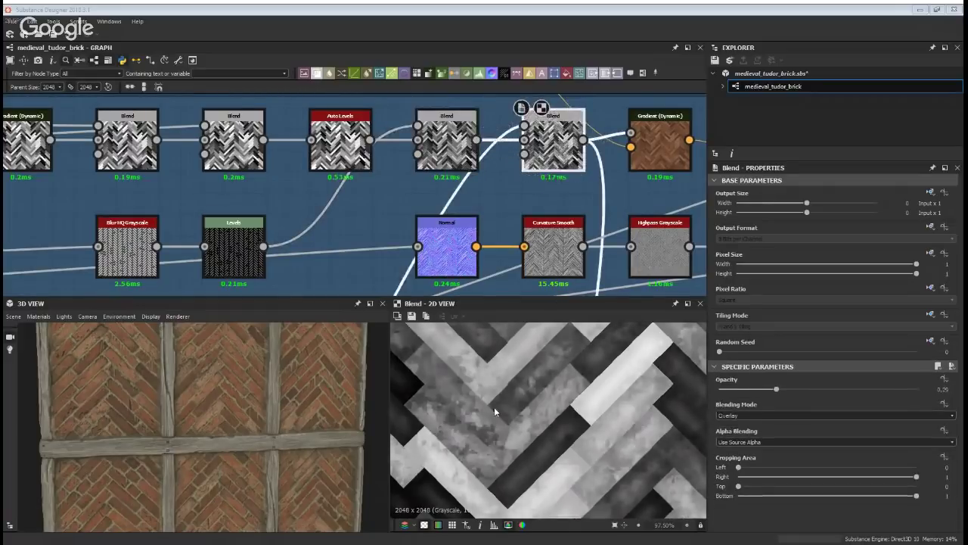
double_click(234, 144)
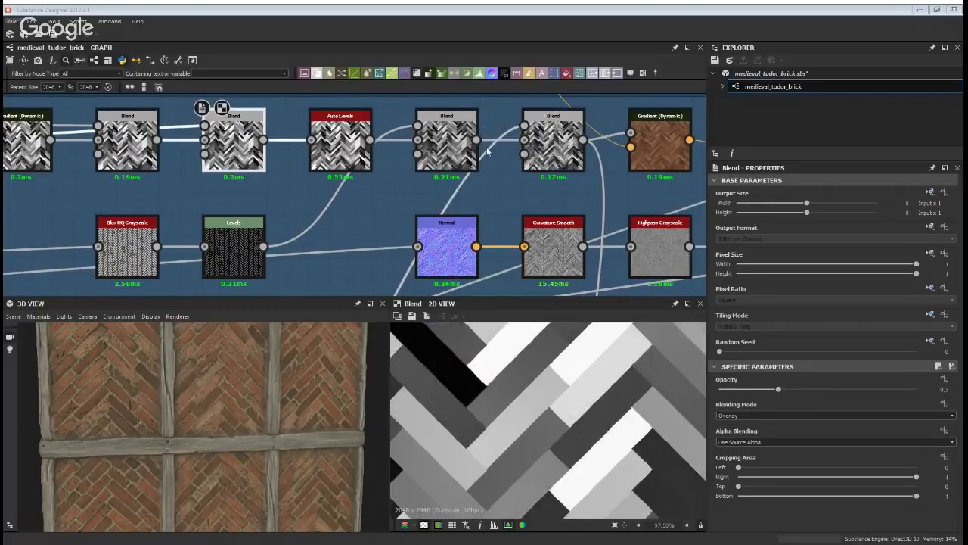
left_click(454, 136)
double_click(454, 136)
Examine the brick faces and edges beside a vertical beam close up in the 3D view
scroll(260, 399, "up", 3)
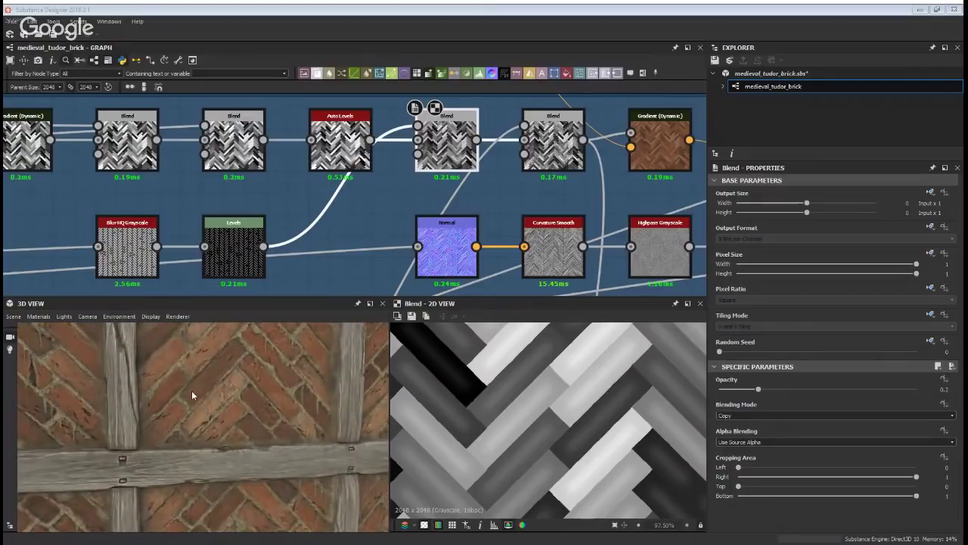
left_click_drag(252, 365, 193, 439)
scroll(484, 174, "down", 4)
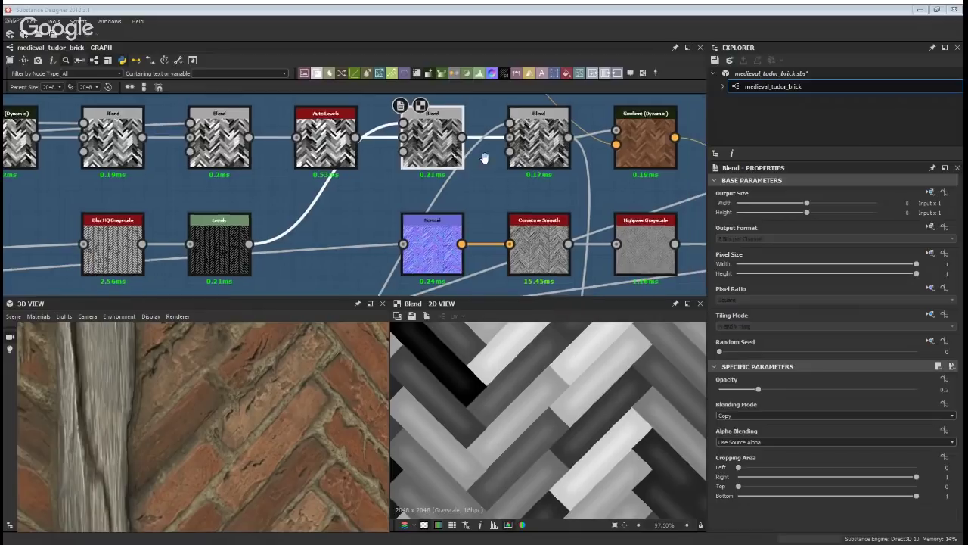
Preview the whole coloured tile of the brown Gradient (Dynamic) node and locate its colour input link in the graph
middle_click_drag(437, 170, 383, 206)
left_click(416, 149)
middle_click_drag(444, 218, 387, 225)
left_click(382, 159)
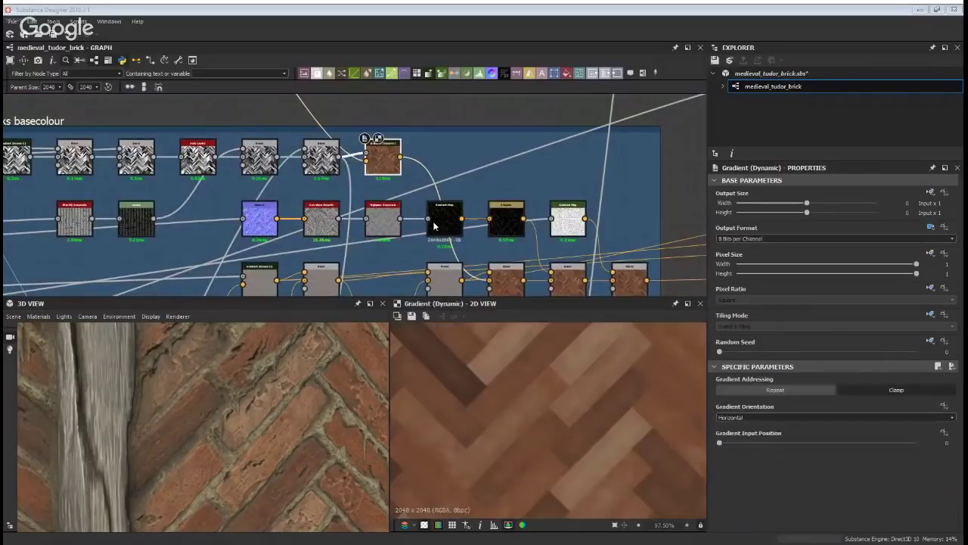
scroll(401, 172, "down", 2)
scroll(498, 415, "down", 5)
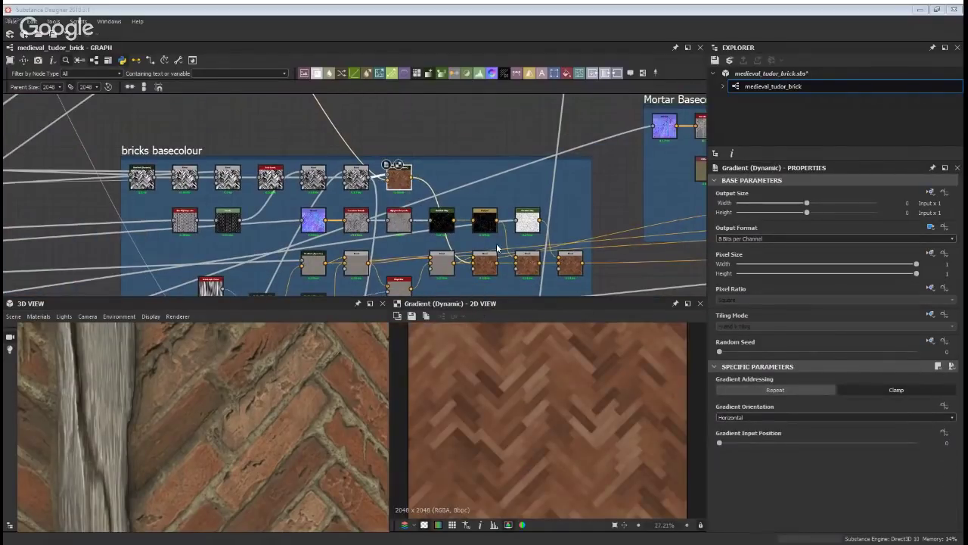
scroll(480, 398, "down", 2)
Follow the colour input link back to the Brick Colour frame and survey its Uniform Color and Blend nodes
middle_click_drag(436, 189, 493, 367)
middle_click_drag(285, 157, 432, 379)
scroll(303, 223, "up", 1)
middle_click_drag(284, 112, 288, 139)
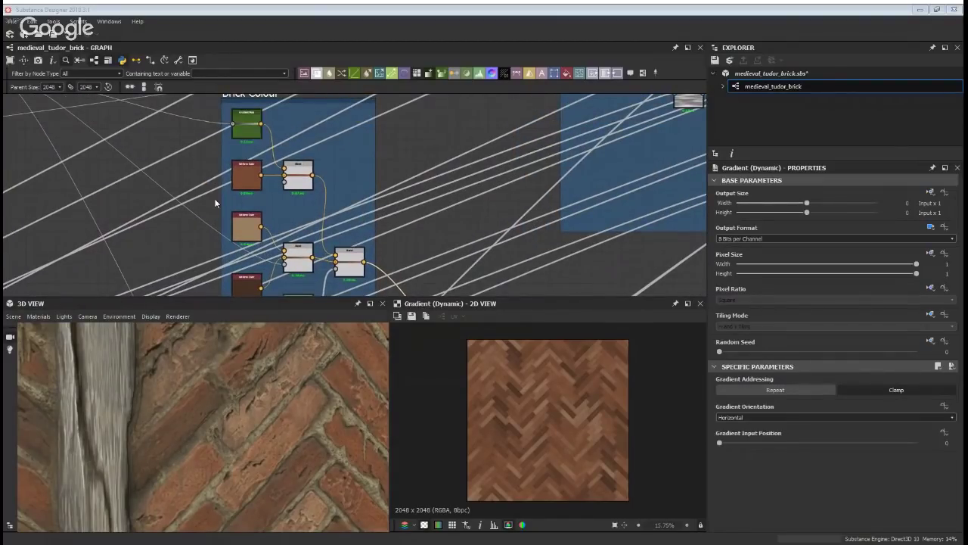
scroll(218, 201, "down", 2)
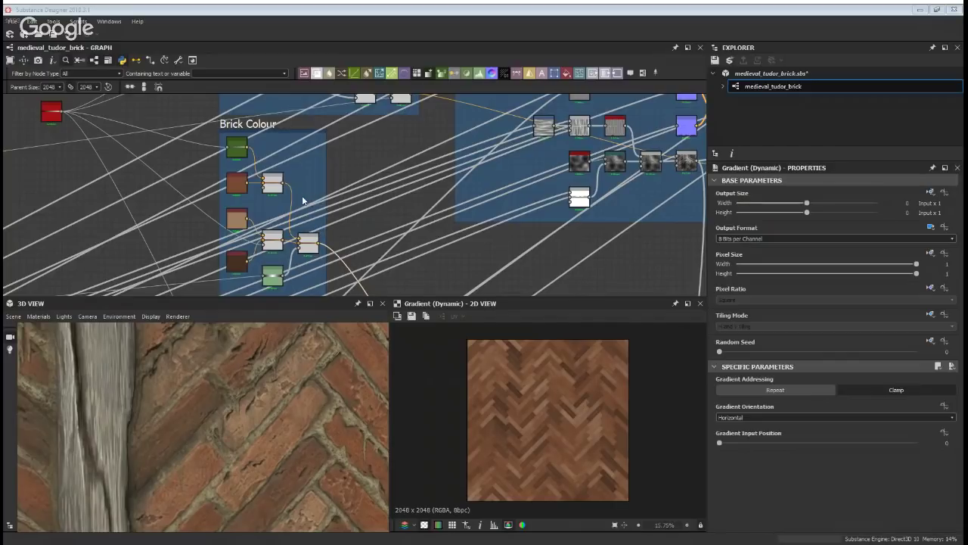
middle_click_drag(365, 266, 414, 202)
middle_click_drag(336, 152, 350, 212)
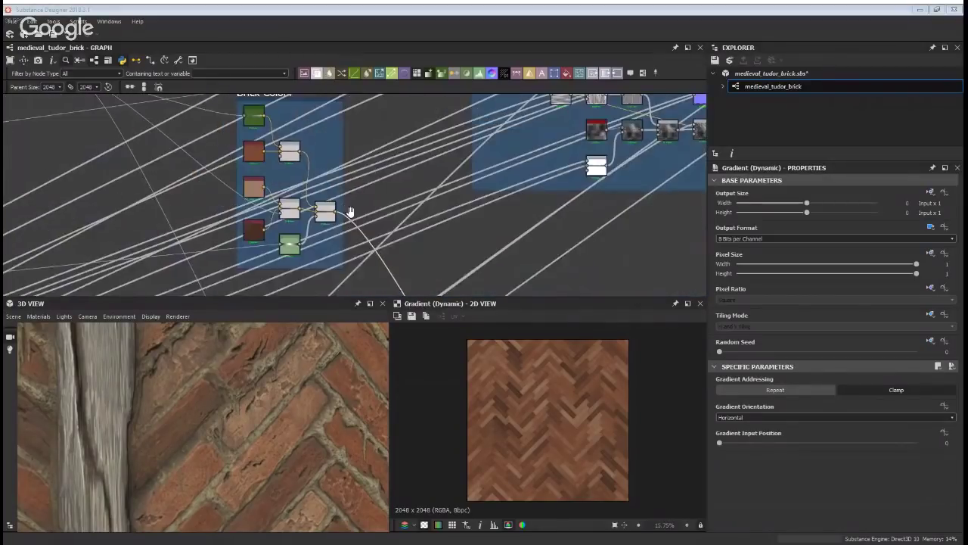
Preview the Blend node that mixes the tan and dark brown Uniform Color nodes, enlarging its gradient strip
scroll(342, 251, "up", 2)
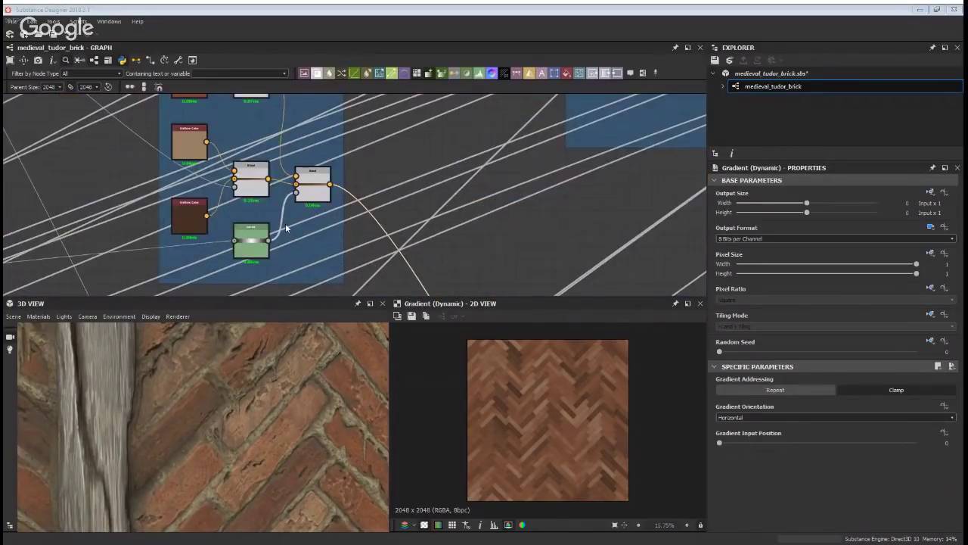
left_click(257, 181)
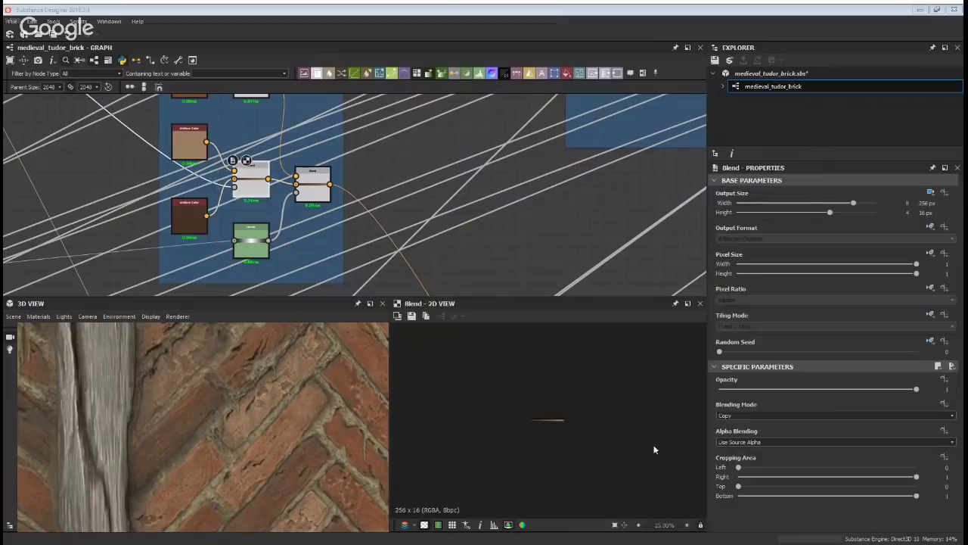
scroll(565, 429, "up", 3)
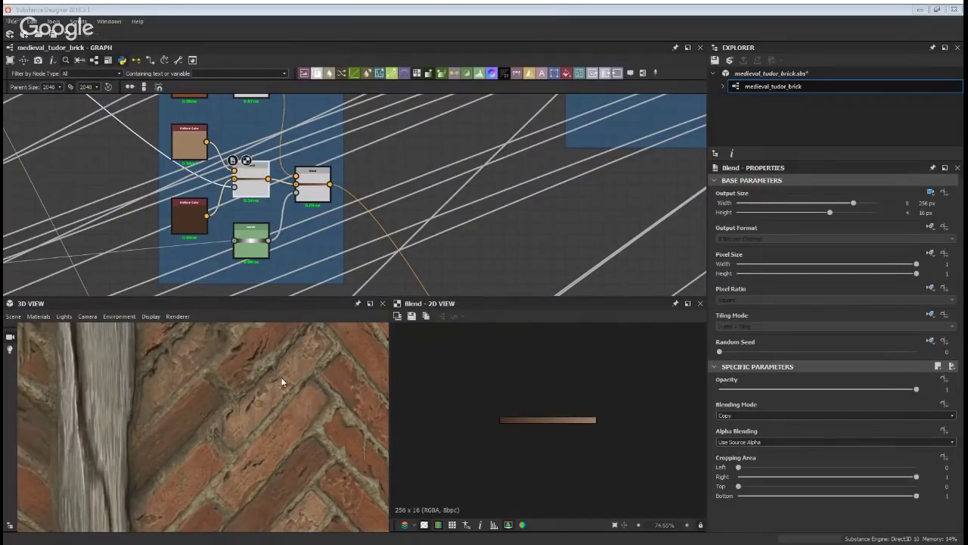
Trace the Brick Colour output link to where it enters the brown gradient node in bricks basecolour
scroll(492, 262, "down", 2)
middle_click_drag(492, 262, 351, 106)
scroll(351, 106, "down", 3)
middle_click_drag(510, 244, 438, 172)
middle_click_drag(324, 143, 440, 328)
scroll(318, 176, "up", 3)
middle_click_drag(298, 153, 273, 138)
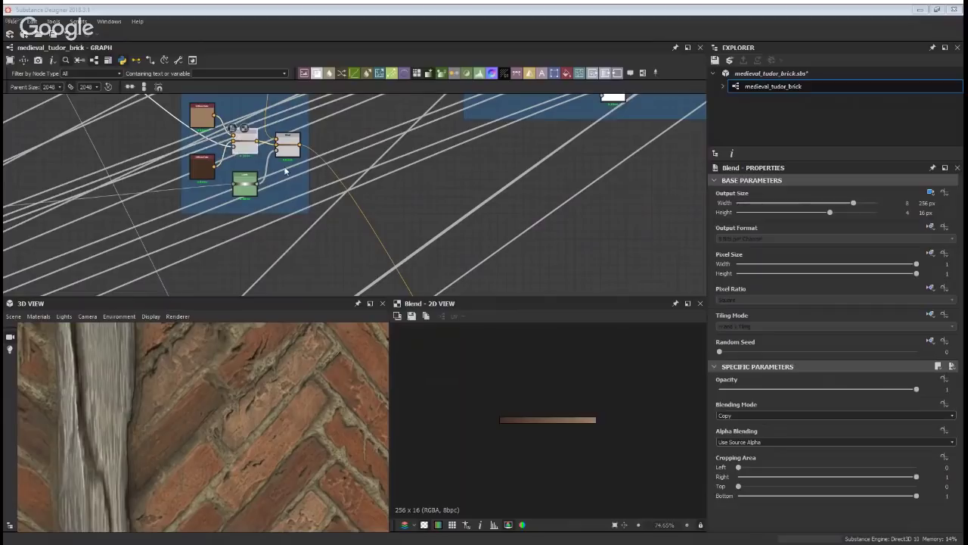
middle_click_drag(333, 279, 299, 156)
middle_click_drag(385, 237, 267, 11)
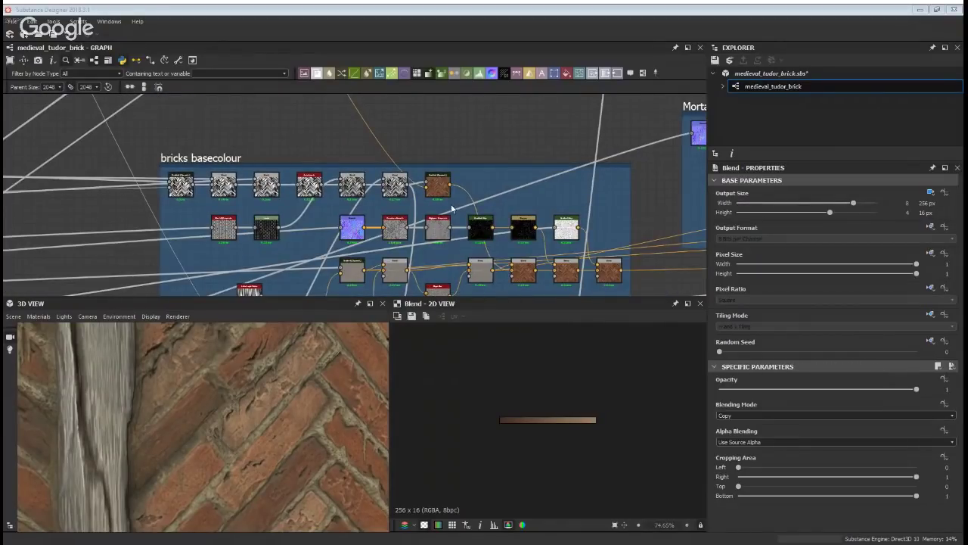
Return to the Brick Colour frame and preview its final Blend node, examining the colour and Levels nodes feeding it
middle_click_drag(347, 100, 356, 292)
middle_click_drag(316, 156, 366, 246)
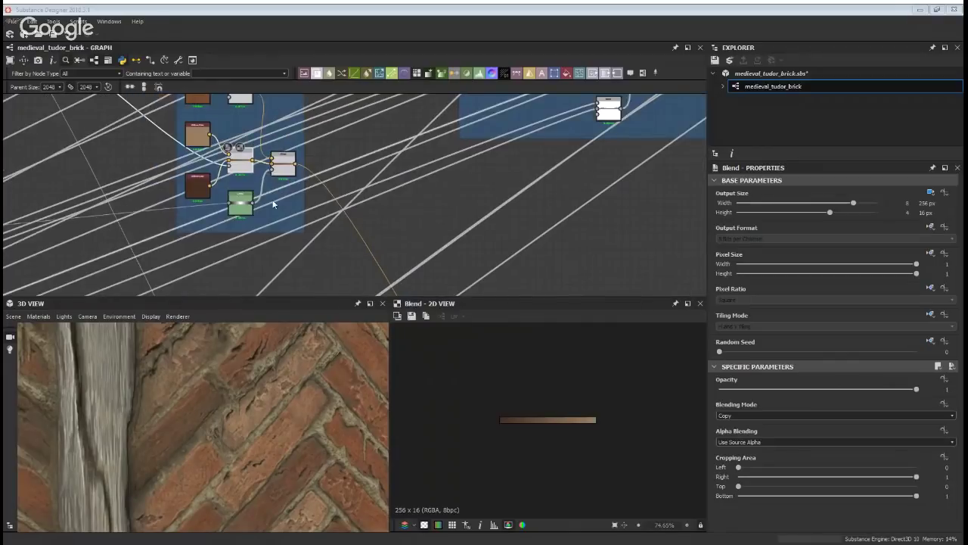
scroll(280, 164, "up", 3)
left_click(282, 163)
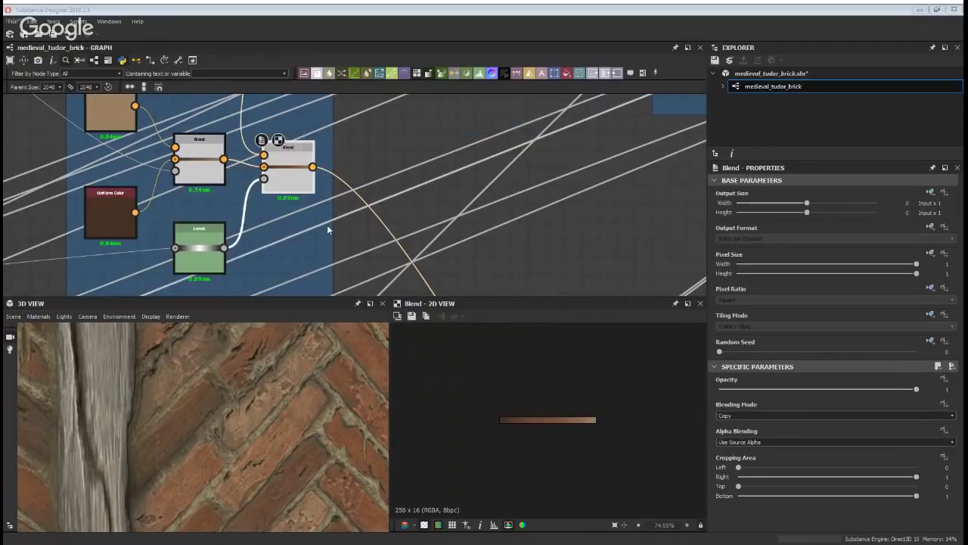
middle_click_drag(255, 189, 305, 272)
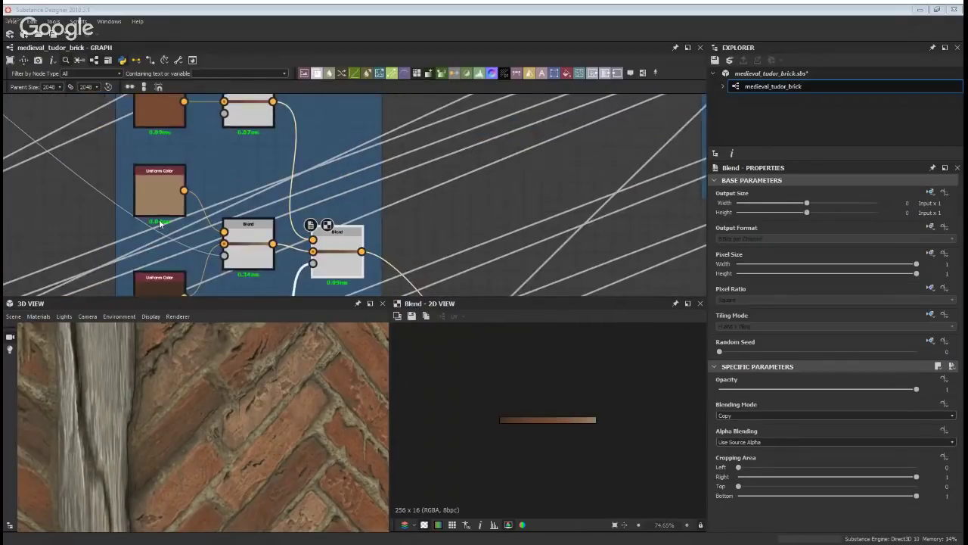
mouse_move(204, 149)
middle_mouse_down()
mouse_move(201, 233)
mouse_move(198, 140)
middle_mouse_up()
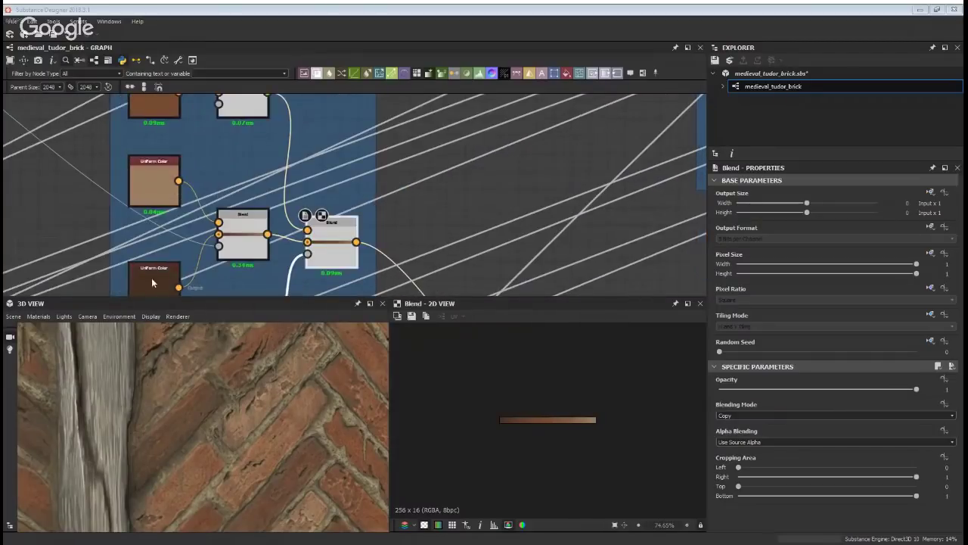
Show the properties of the reddish-brown Uniform Color node in the Brick Colour frame
middle_click_drag(155, 165, 156, 263)
scroll(156, 255, "down", 3)
middle_click_drag(157, 227, 157, 143)
left_click(156, 141)
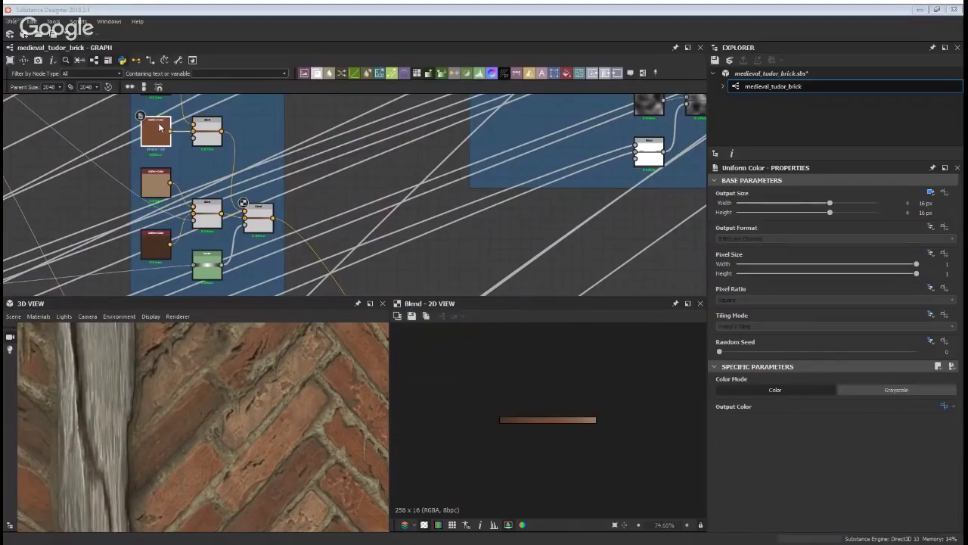
Examine the brick colour variation across several wall panels in 3D, and bring the upper Brick Colour nodes into view
scroll(253, 371, "down", 3)
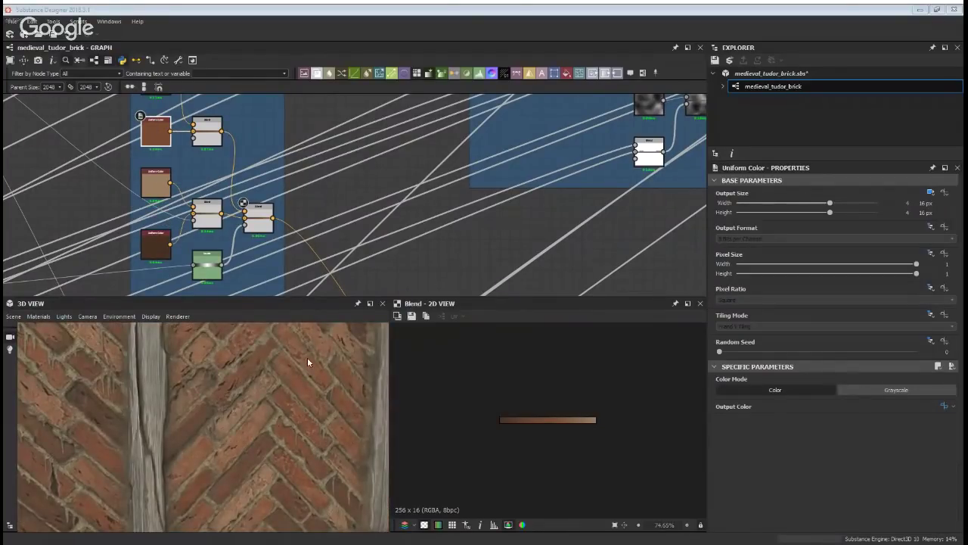
scroll(308, 362, "down", 5)
left_click_drag(242, 430, 113, 444)
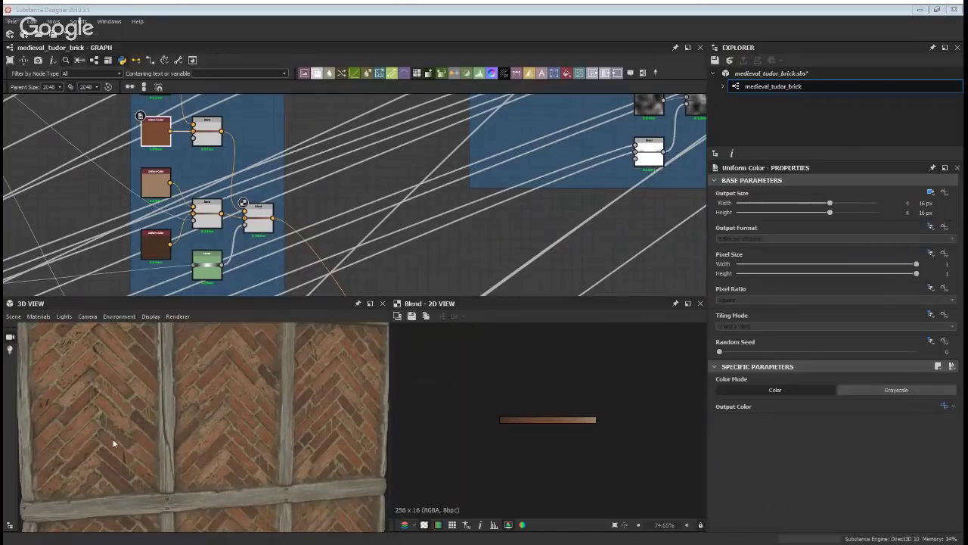
mouse_move(273, 419)
left_mouse_down()
mouse_move(252, 417)
mouse_move(268, 416)
left_mouse_up()
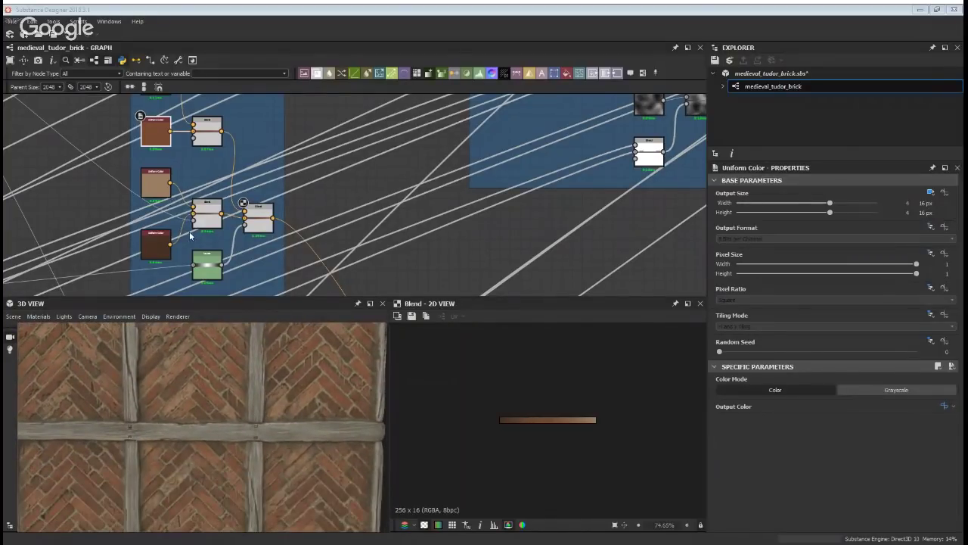
middle_click_drag(236, 148, 249, 225)
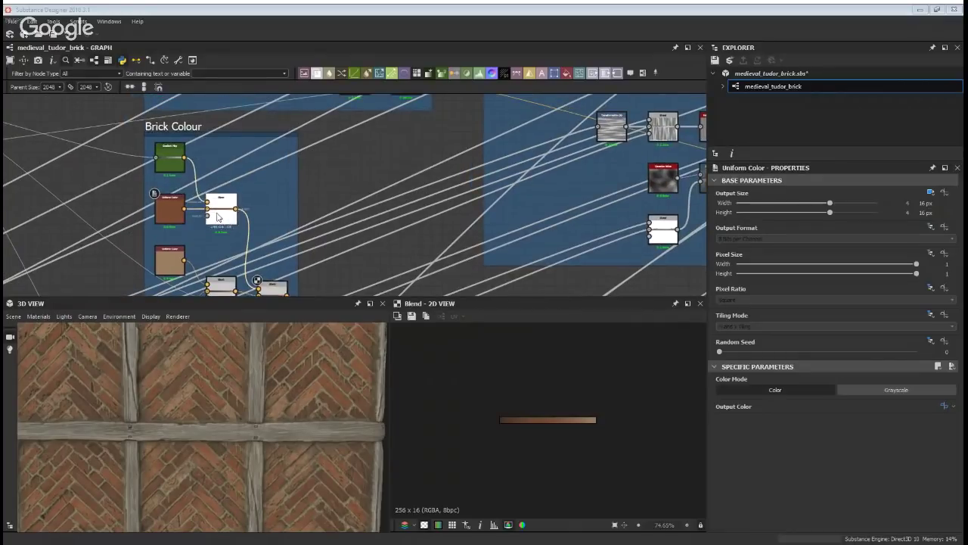
Preview the Gradient Map and the Soft Light Blend that combines it with the reddish-brown colour in the Brick Colour frame
double_click(217, 214)
scroll(558, 397, "up", 3)
double_click(170, 160)
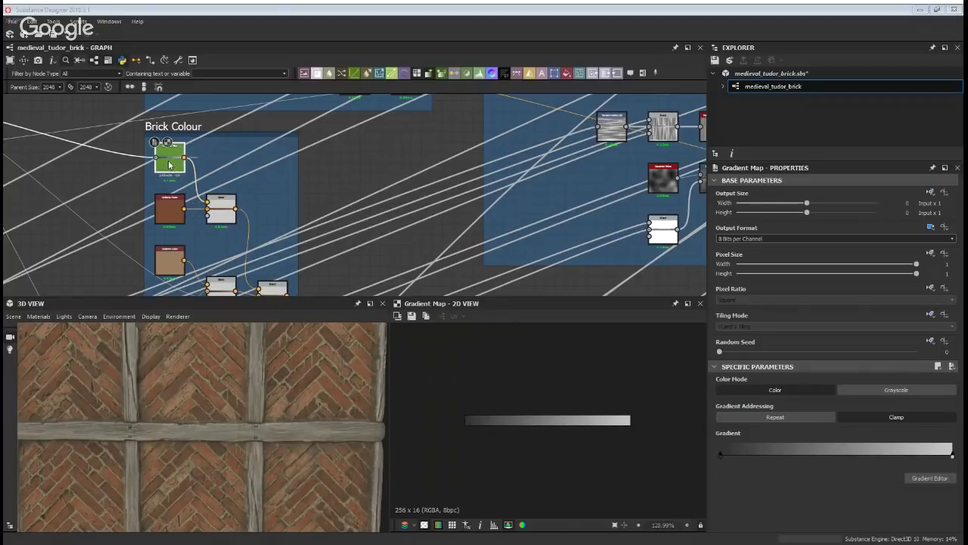
middle_click_drag(206, 197, 544, 278)
middle_click_drag(476, 257, 275, 133)
left_click(362, 168)
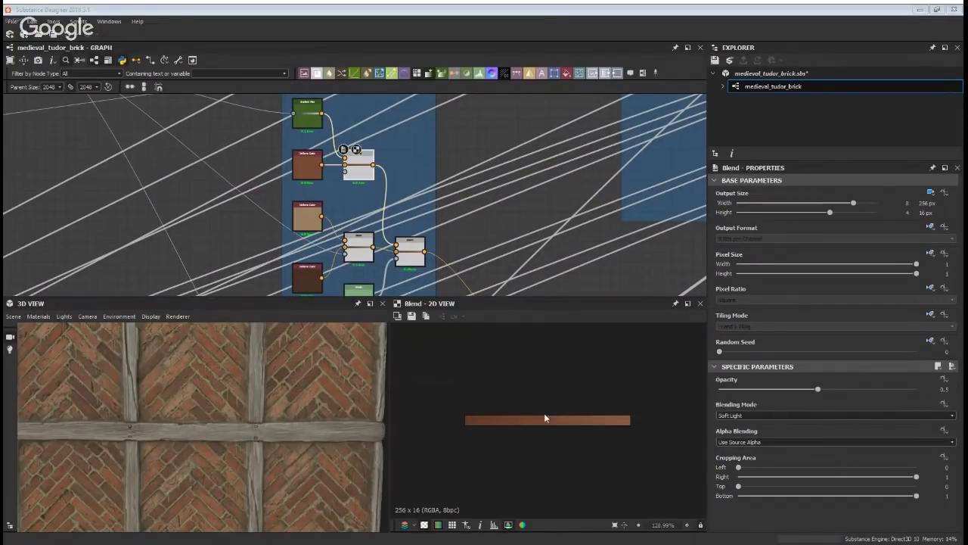
Inspect the tan and dark brown Uniform Color nodes and preview the Blend node that mixes them
scroll(406, 241, "up", 4)
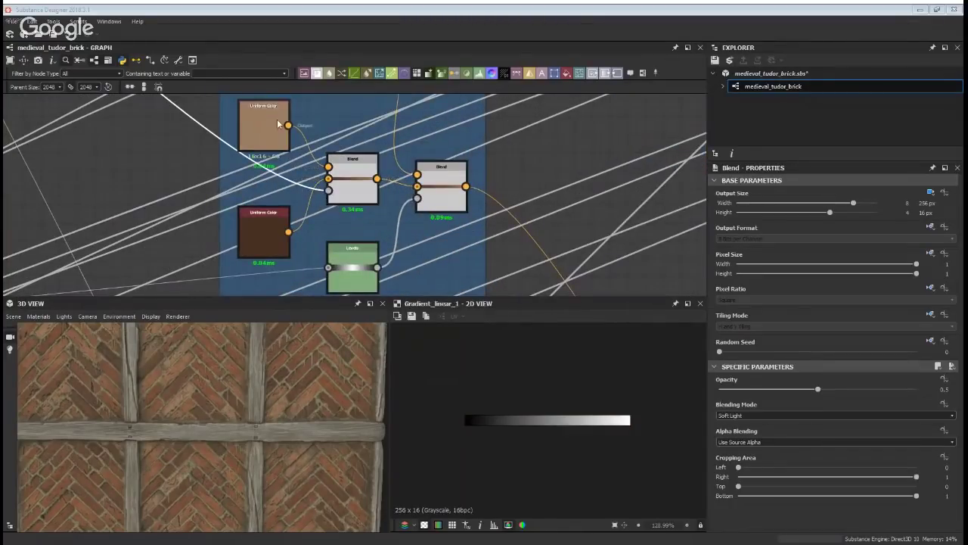
left_click(269, 133)
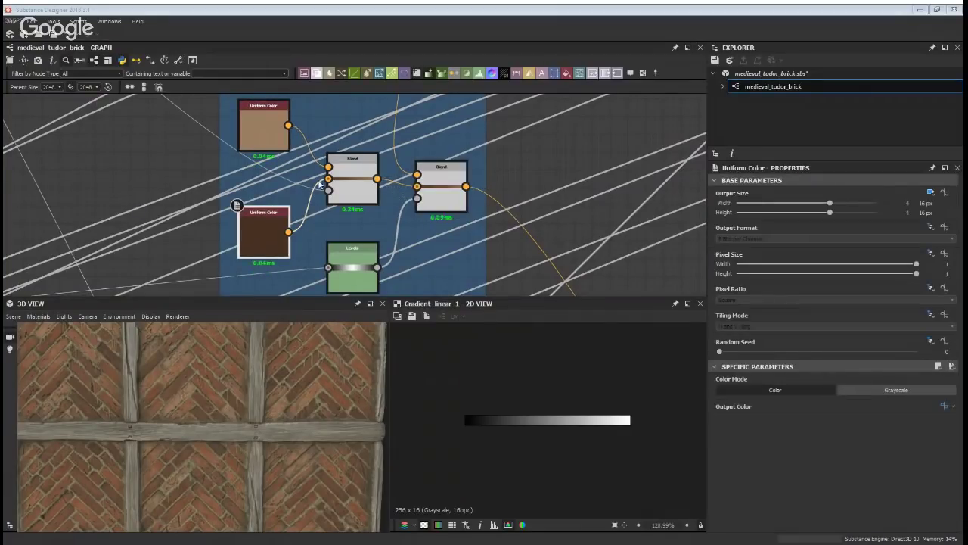
left_click(356, 185)
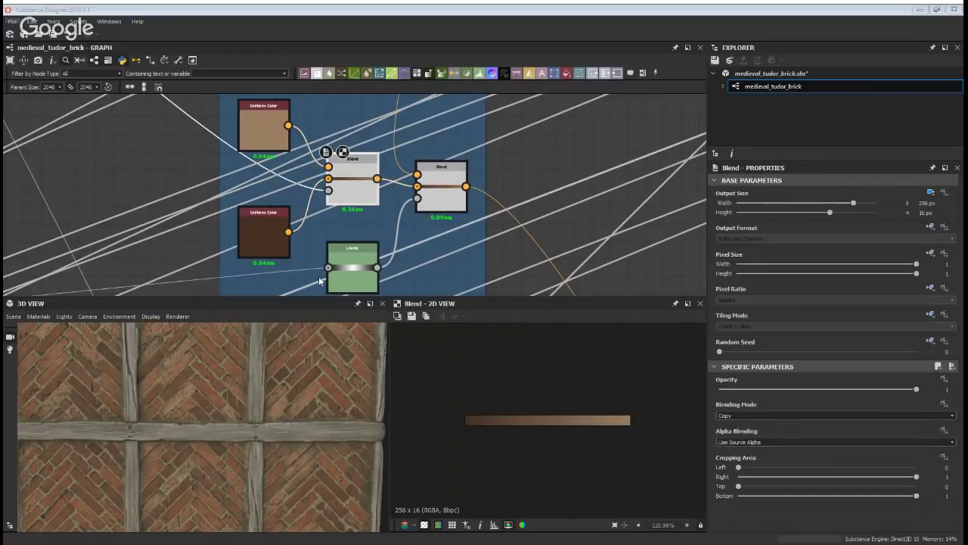
Follow the Brick Colour output to bricks basecolour and preview the greyscale Blend node feeding the brown gradient node
middle_click_drag(491, 281, 411, 118)
scroll(444, 122, "down", 6)
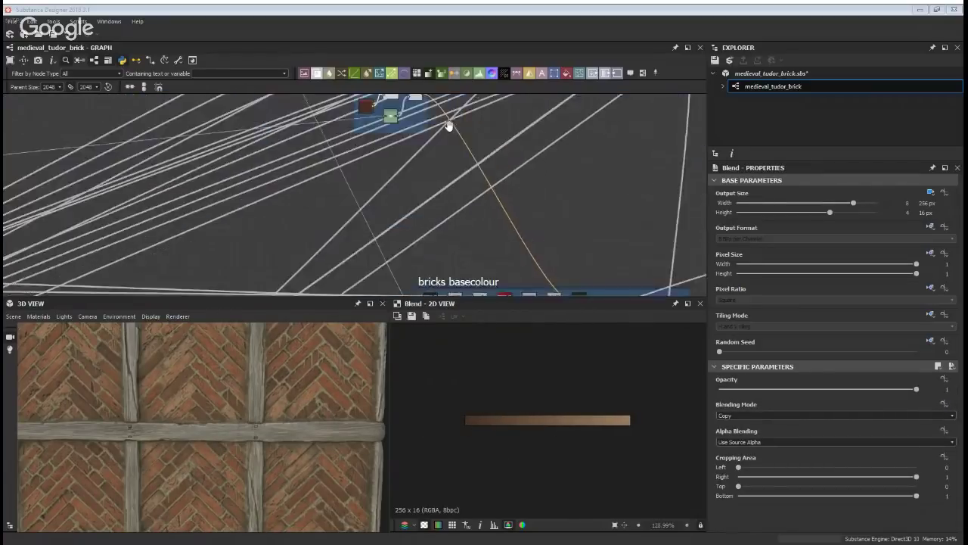
middle_click_drag(520, 250, 428, 128)
left_click(465, 171)
double_click(466, 174)
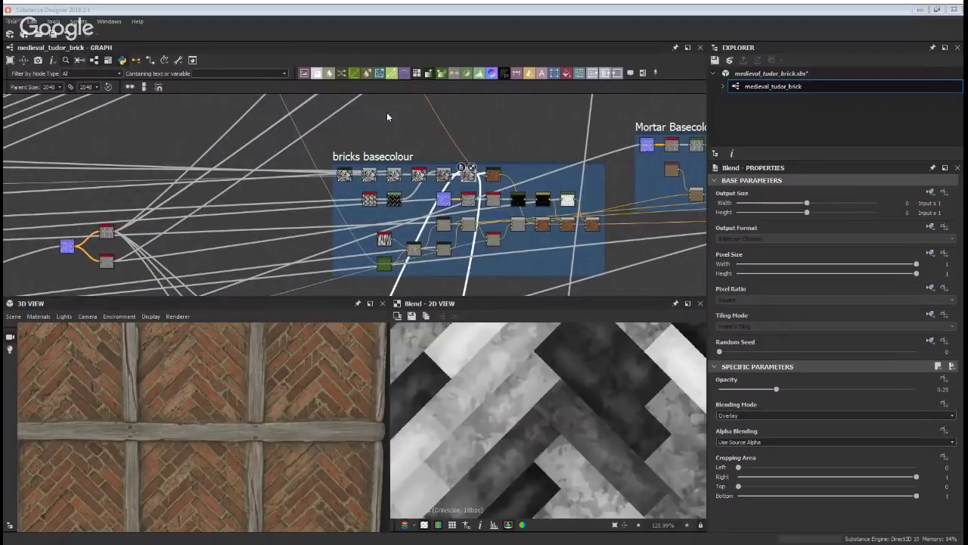
Return to the Brick Colour frame, preview the tan Uniform Color node and show the properties of the green Levels node
scroll(327, 168, "up", 5)
double_click(323, 164)
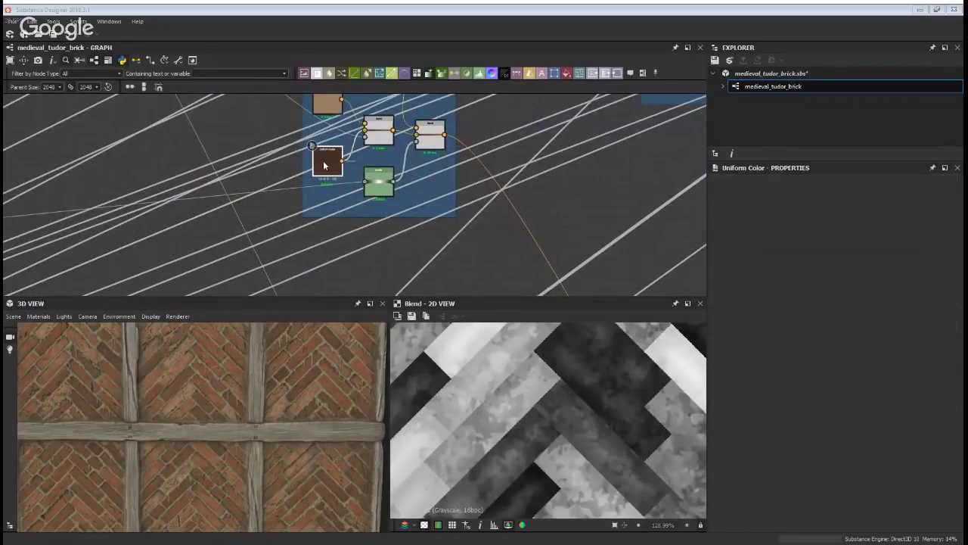
double_click(326, 105)
middle_click_drag(389, 193, 366, 279)
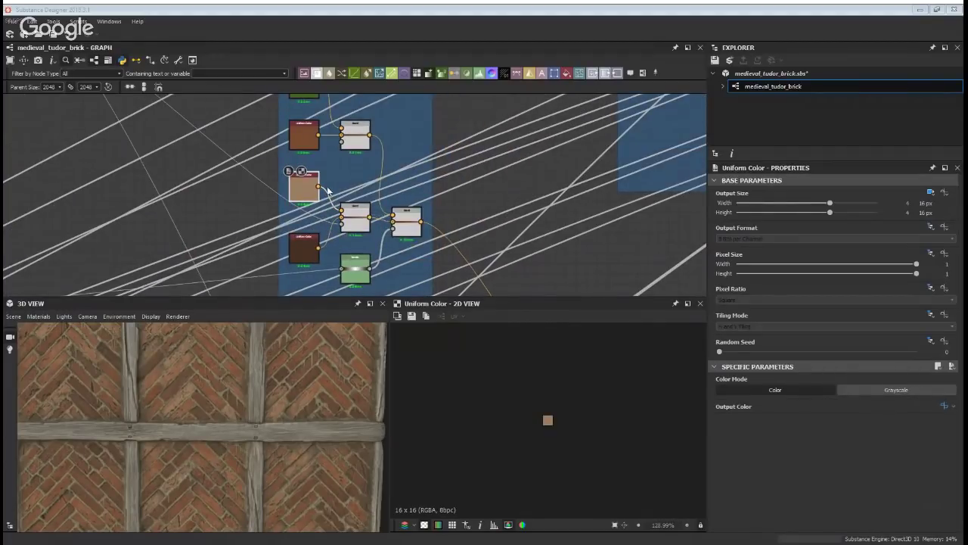
left_click(355, 266)
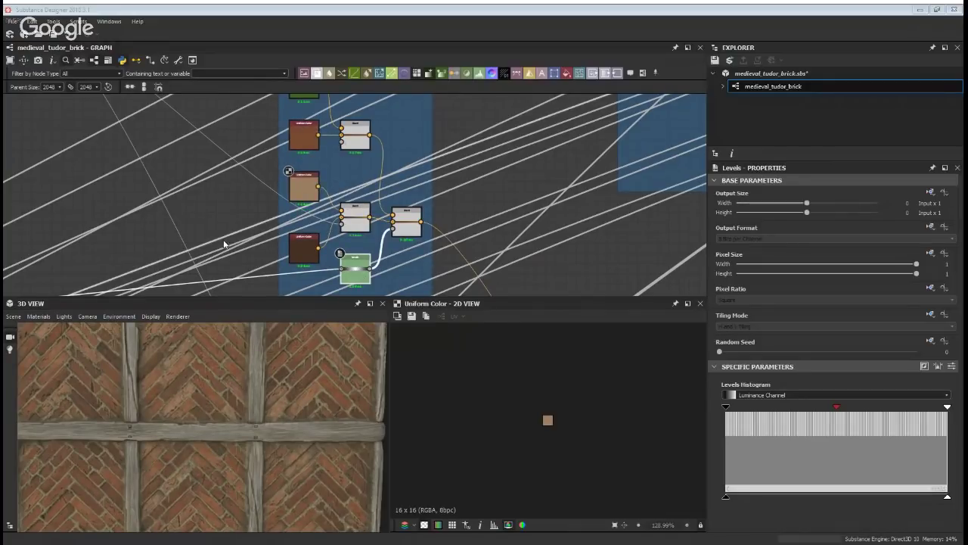
middle_click_drag(402, 271, 388, 220)
left_click(444, 156)
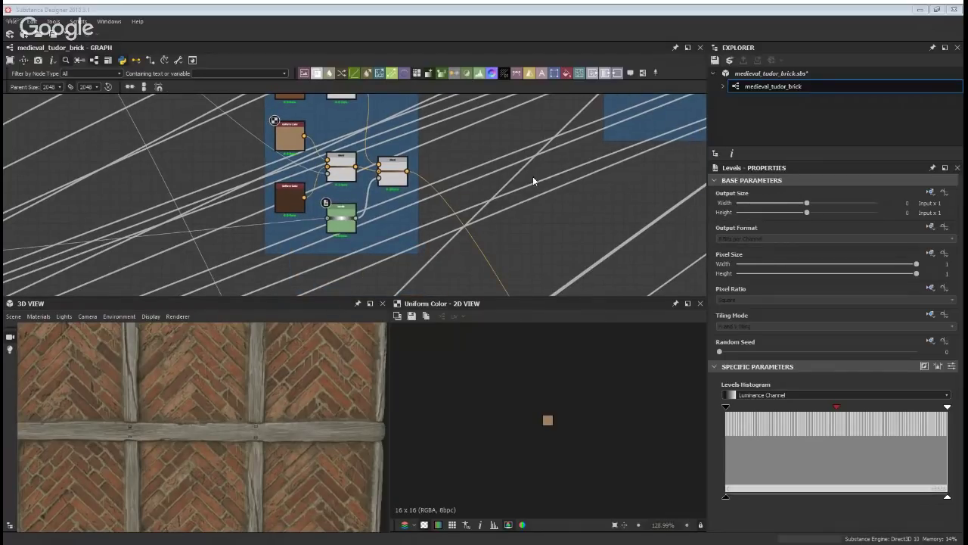
Show the graph's brick colour input parameters in preview mode, with the Levels node of the Brick Colour frame in close view
left_click(562, 250)
scroll(816, 276, "down", 6)
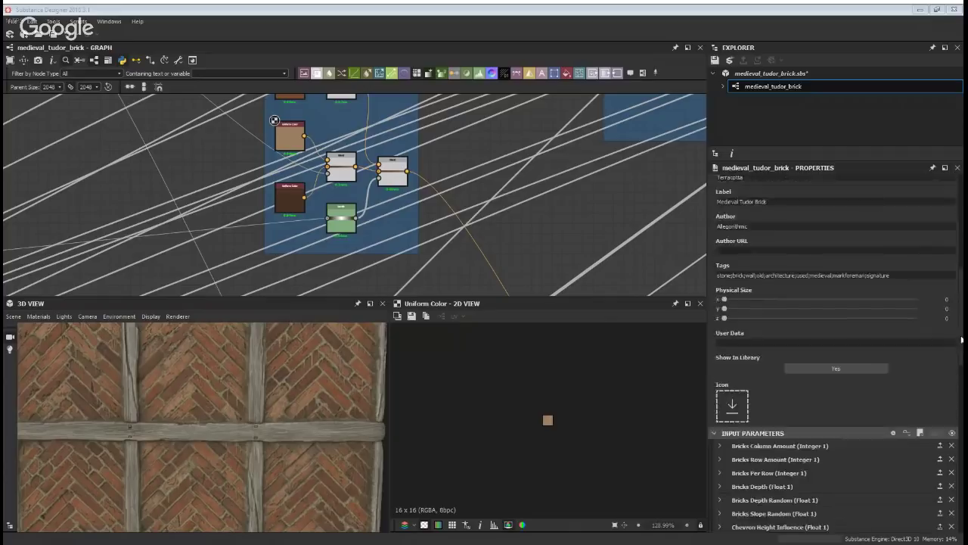
left_click_drag(957, 327, 963, 408)
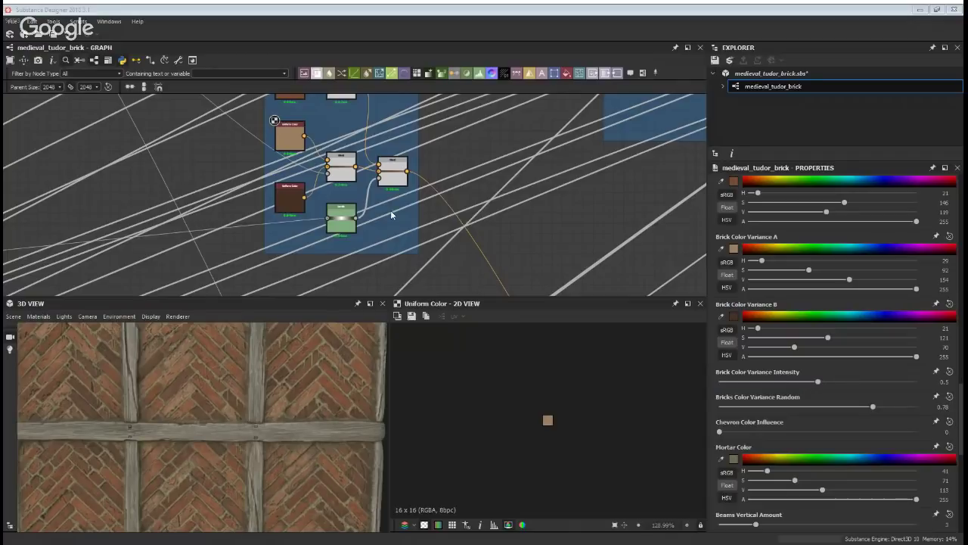
scroll(371, 212, "up", 3)
scroll(318, 237, "up", 1)
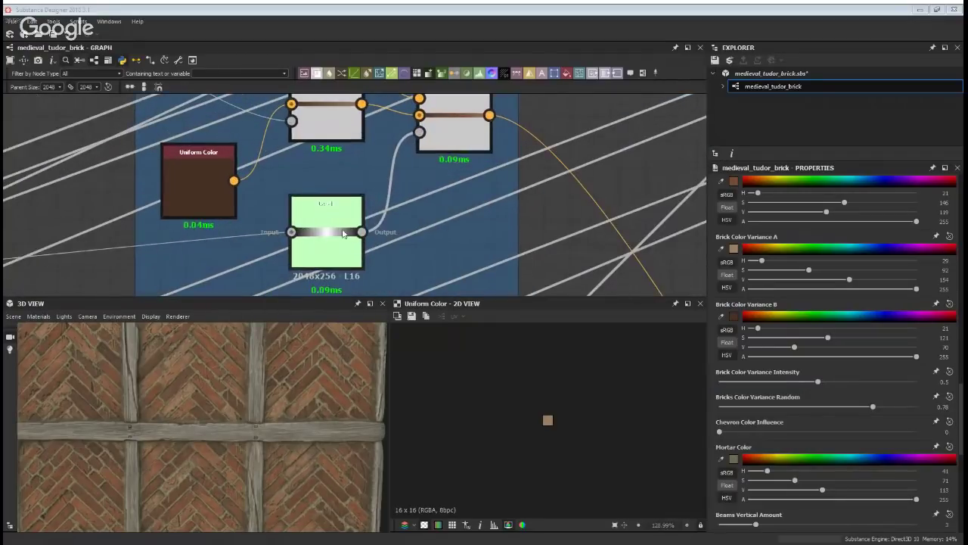
Set Brick Color Variance Intensity to 0 and examine the effect on the Levels node and the bricks in 3D
left_click_drag(823, 383, 731, 385)
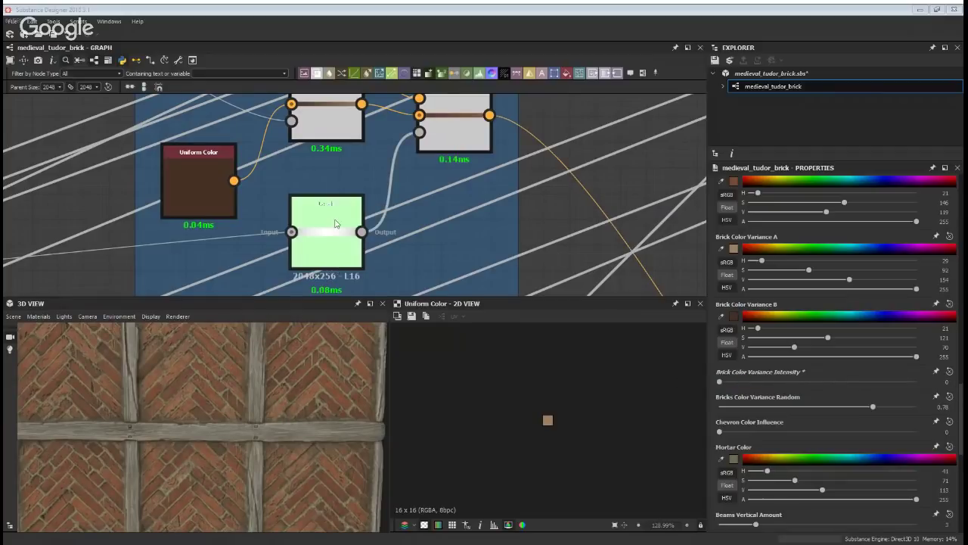
middle_click_drag(393, 197, 372, 233)
scroll(407, 131, "down", 3)
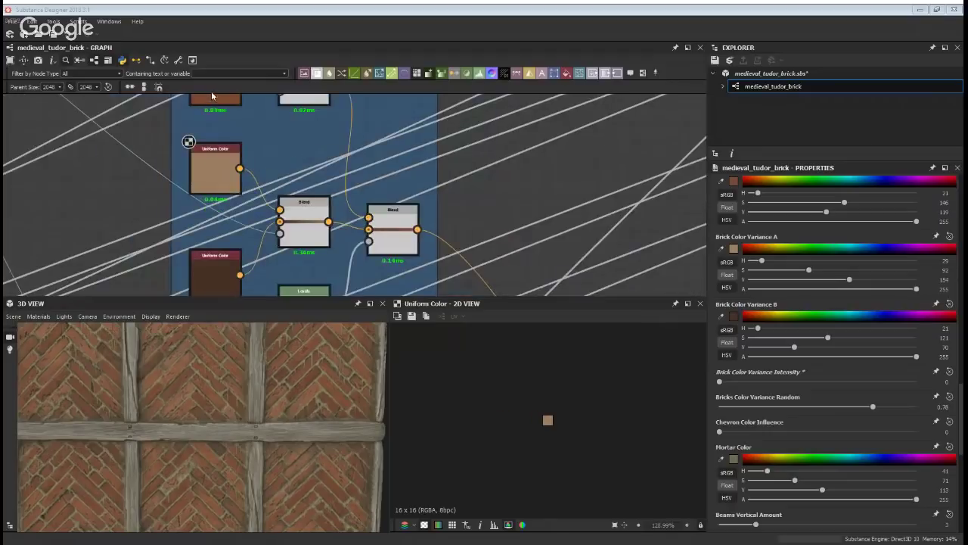
left_click_drag(257, 361, 216, 353)
mouse_move(251, 488)
left_mouse_down()
mouse_move(239, 379)
mouse_move(250, 484)
left_mouse_up()
Raise Brick Color Variance Intensity to 1 and examine the Levels mask, the final Blend and the bricks in 3D
left_click_drag(720, 382, 752, 383)
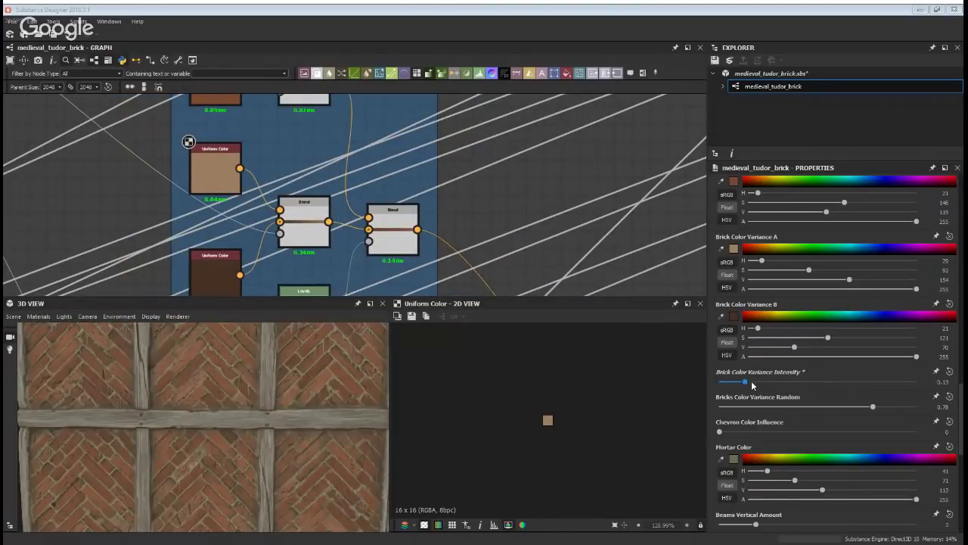
left_click_drag(909, 382, 927, 382)
middle_click_drag(371, 255, 366, 193)
scroll(367, 194, "up", 1)
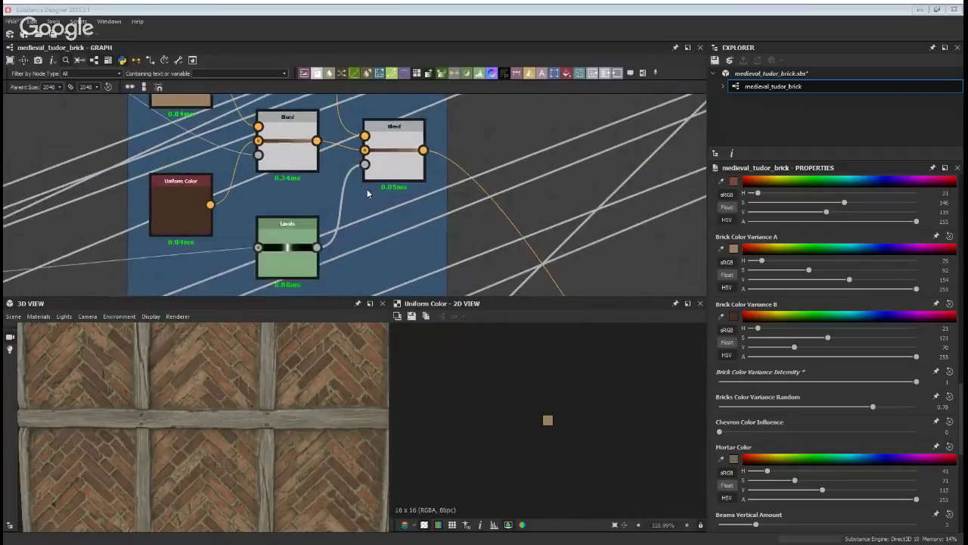
scroll(304, 268, "up", 2)
scroll(260, 401, "down", 3)
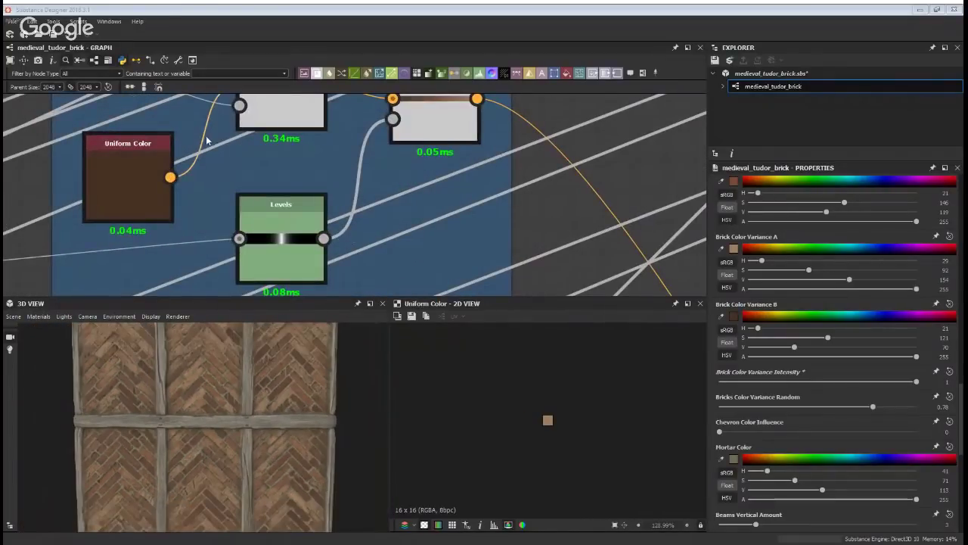
middle_click_drag(232, 121, 231, 170)
scroll(233, 168, "down", 1)
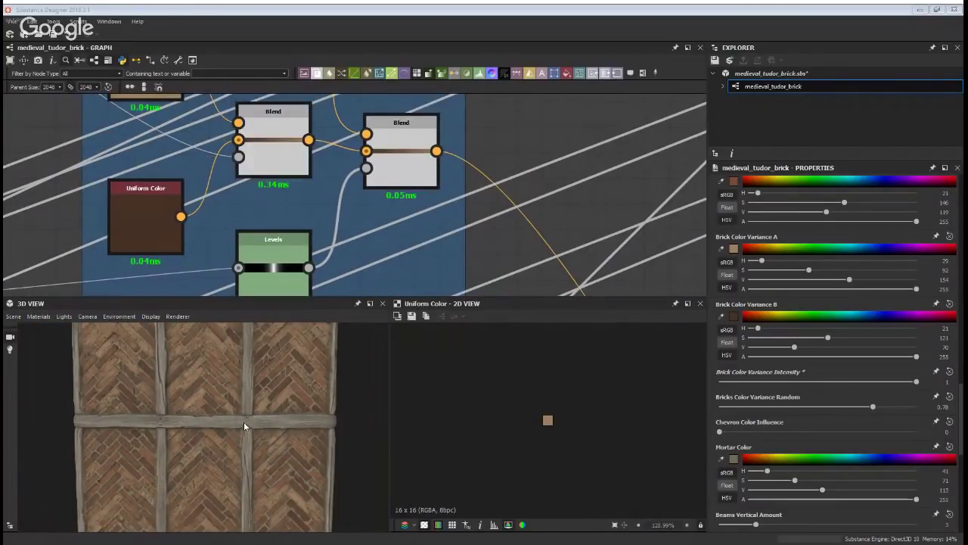
scroll(461, 189, "down", 2)
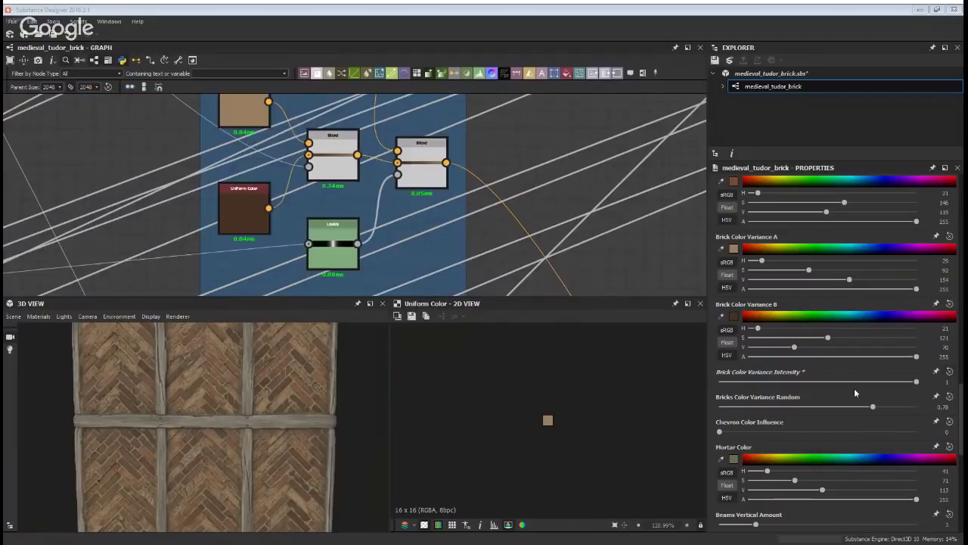
Set Brick Color Variance Intensity to about 0.47, then leave the preview mode of the graph's input parameters
left_click(814, 381)
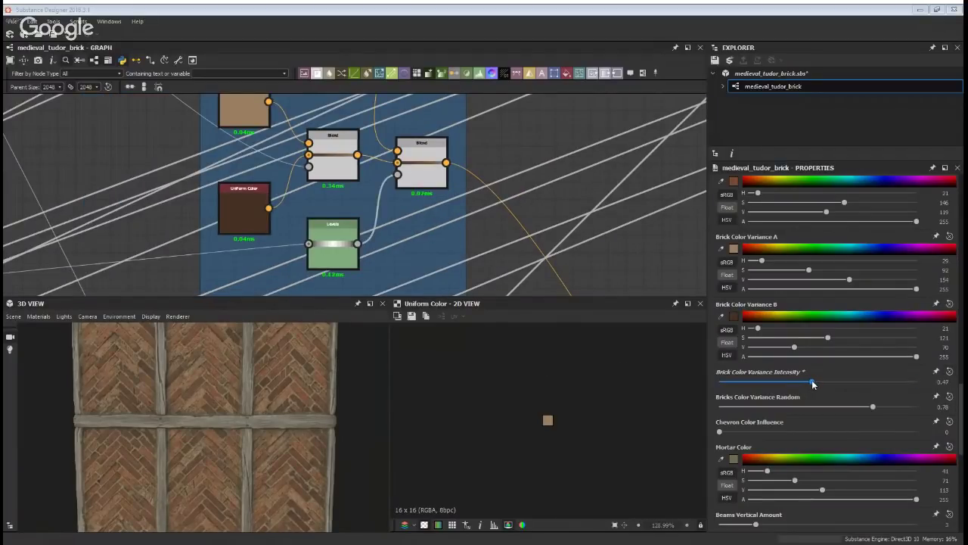
scroll(953, 237, "up", 10)
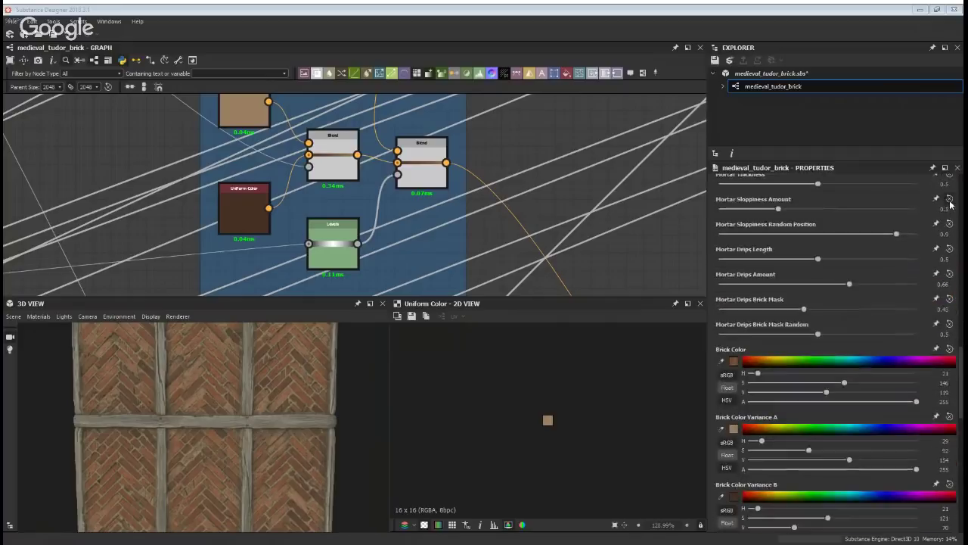
scroll(962, 339, "up", 6)
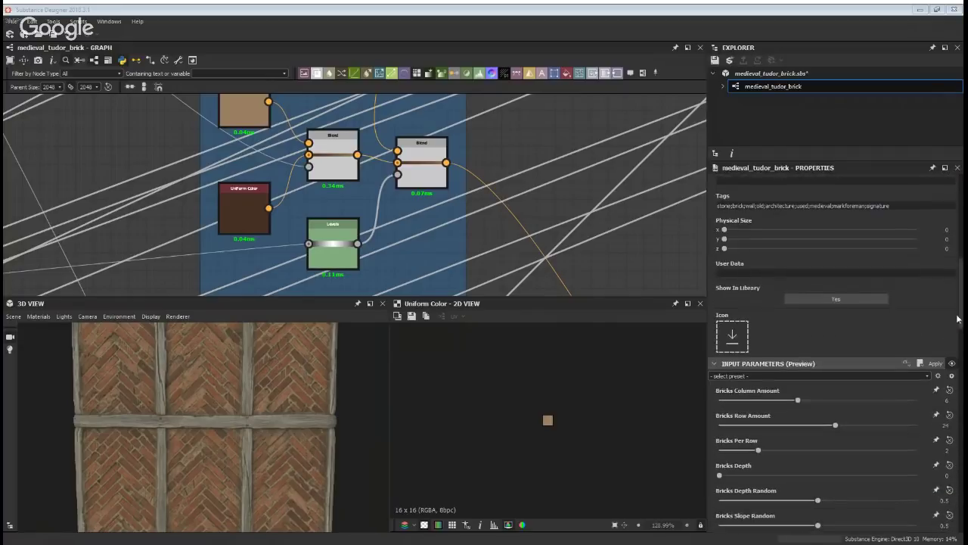
scroll(481, 235, "down", 5)
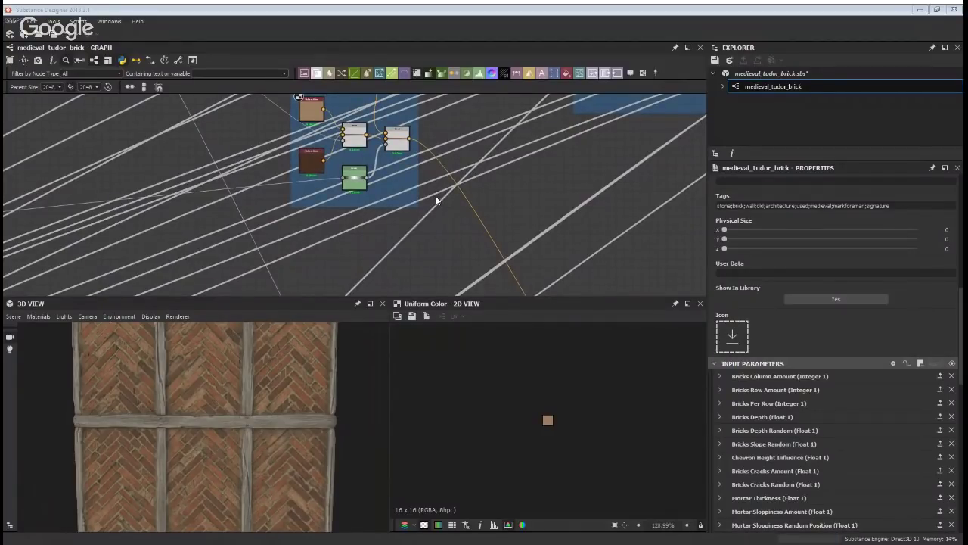
Trace the link between the Brick Colour frame's final Blend node and the brown gradient node in bricks basecolour
scroll(436, 196, "down", 3)
middle_click_drag(436, 196, 370, 243)
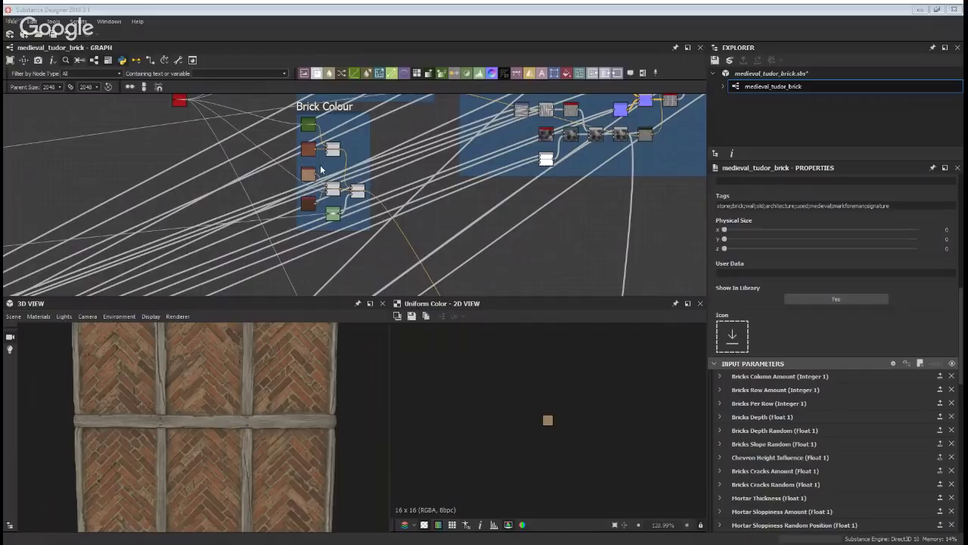
middle_click_drag(403, 273, 382, 219)
middle_click_drag(438, 279, 401, 176)
middle_click_drag(474, 280, 418, 203)
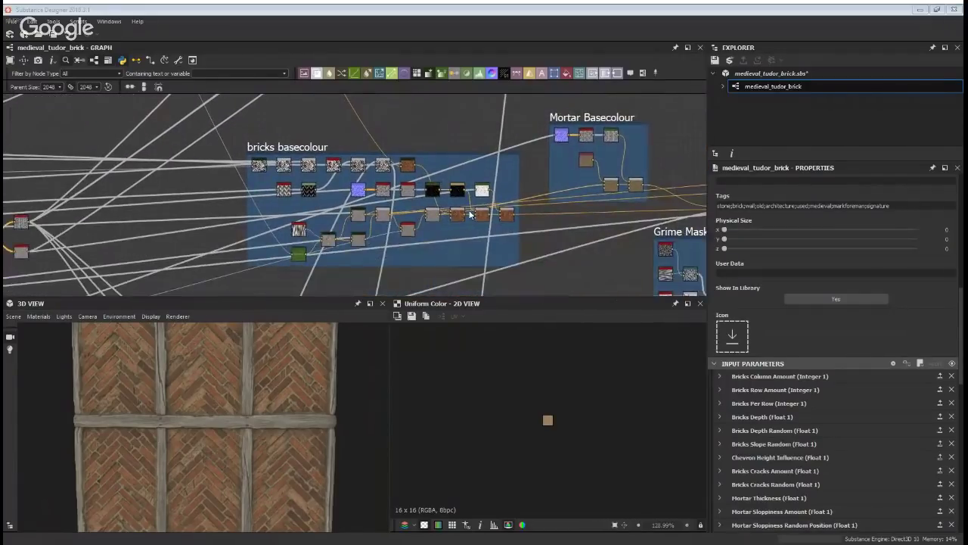
middle_click_drag(425, 126, 429, 322)
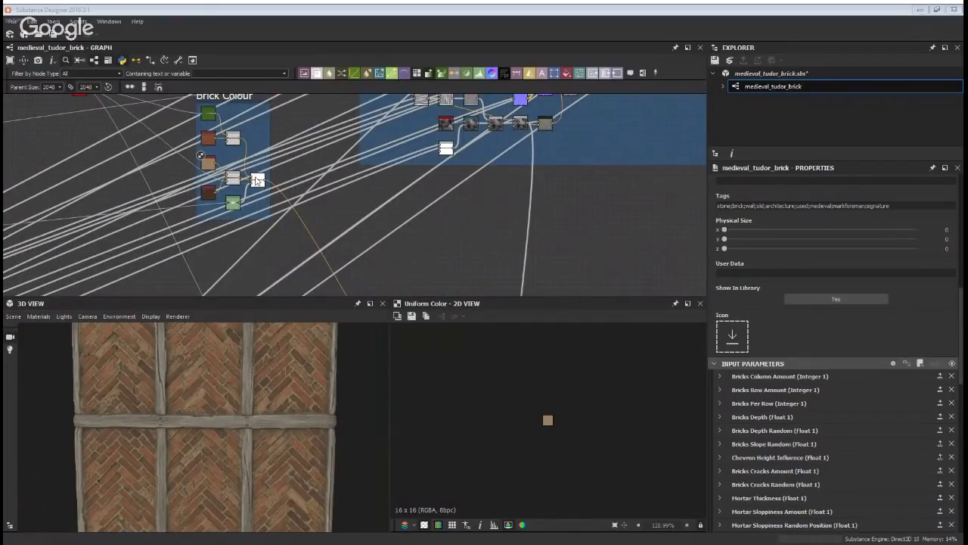
scroll(318, 189, "down", 8)
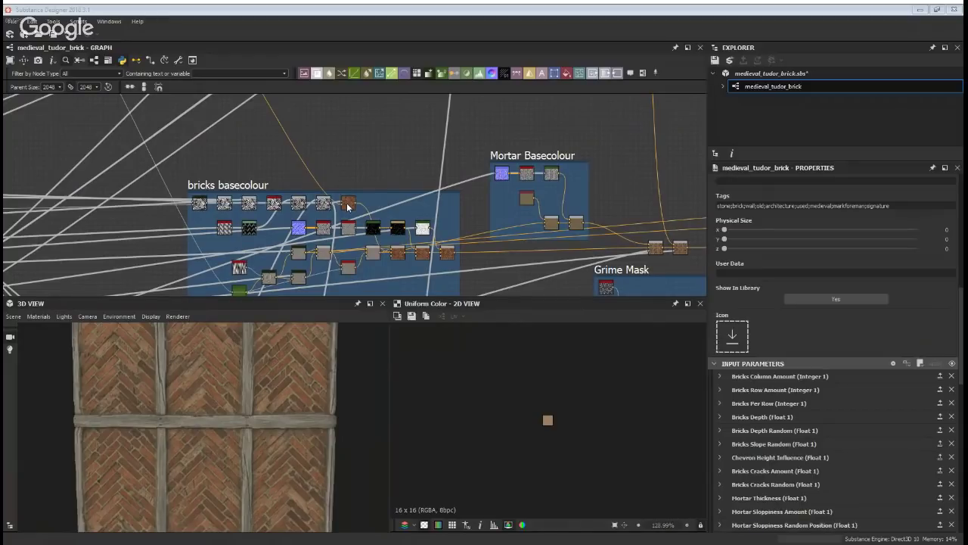
Preview the brown Gradient (Dynamic) node in bricks basecolour and examine its herringbone brick colours
scroll(401, 280, "up", 3)
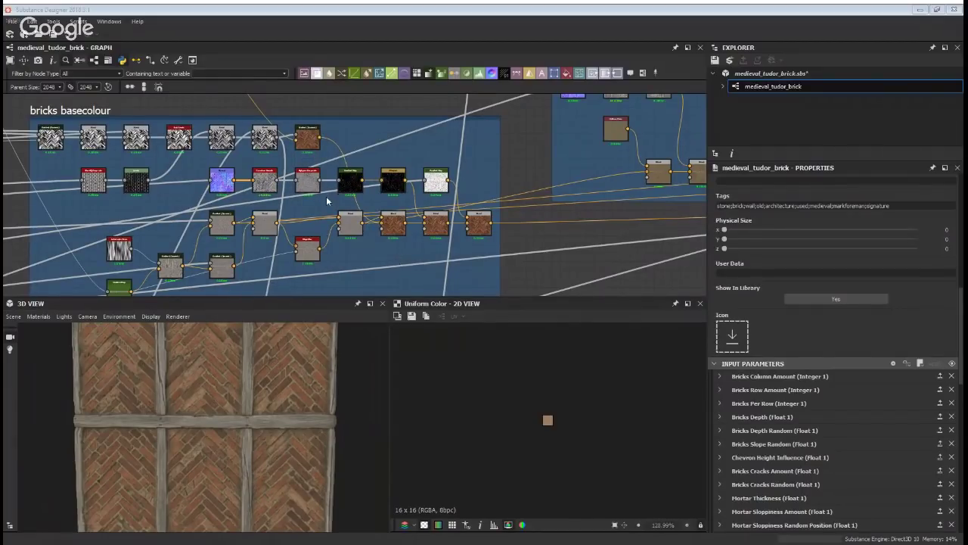
scroll(169, 226, "up", 2)
middle_click_drag(309, 159, 181, 285)
middle_click_drag(463, 164, 413, 298)
double_click(338, 163)
scroll(502, 411, "down", 4)
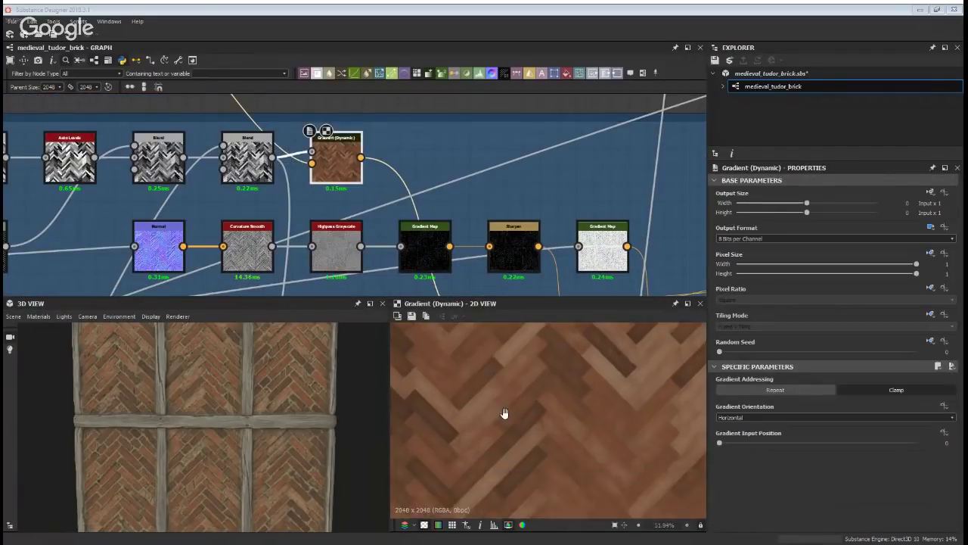
Preview the multi-key grey Gradient Map at the lower end of bricks basecolour and examine its colour strip
middle_click_drag(426, 168, 412, 74)
scroll(359, 229, "down", 2)
middle_click_drag(359, 229, 527, 145)
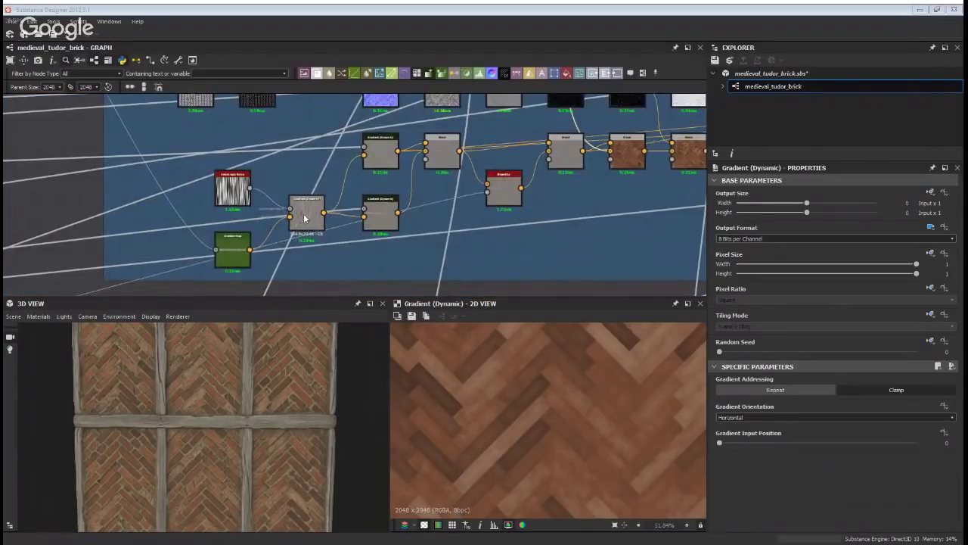
double_click(233, 250)
scroll(518, 422, "up", 4)
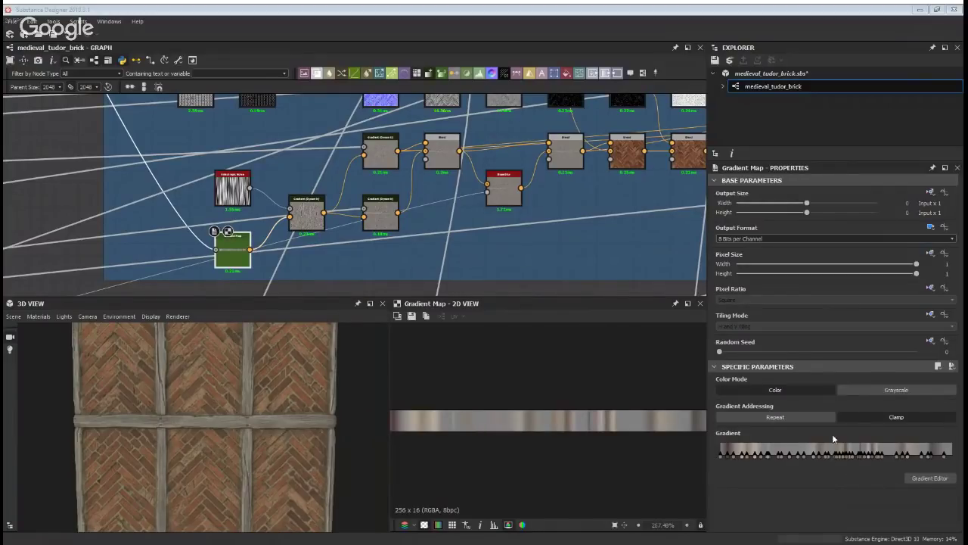
Preview the Gradient (Dynamic) node fed by the grey Gradient Map and view its whole streaky texture
middle_click_drag(311, 211, 288, 219)
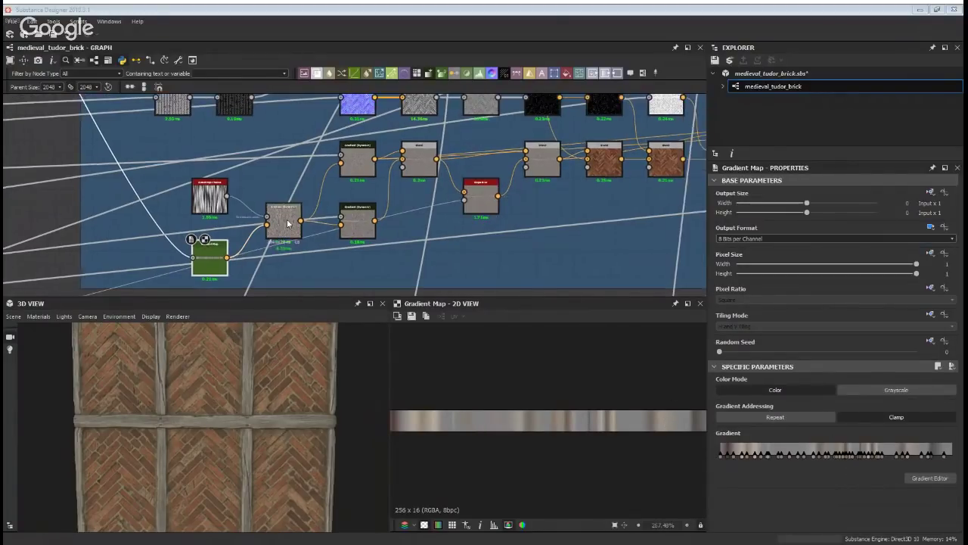
double_click(283, 218)
scroll(522, 386, "down", 8)
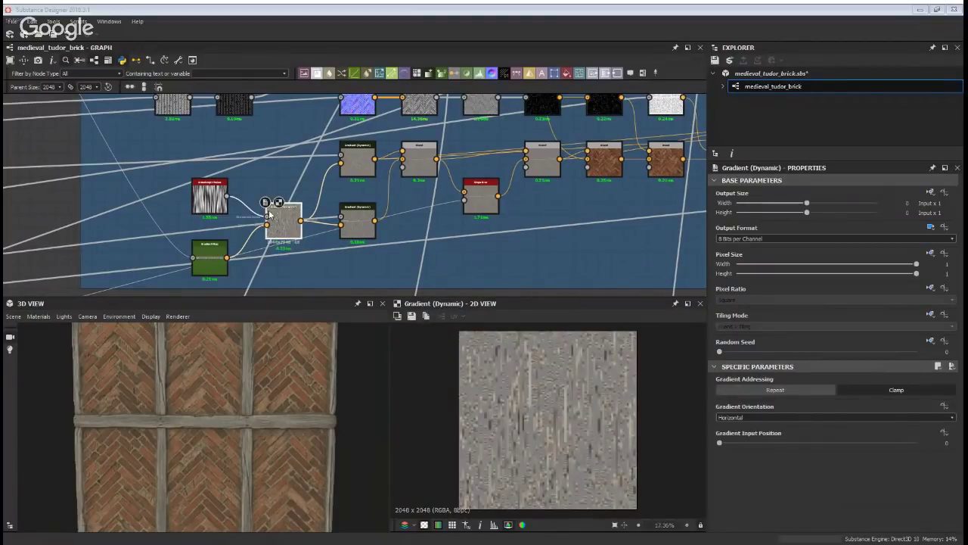
Preview the lower of the two Gradient (Dynamic) nodes fed by the streaky texture and examine its herringbone detail up close
scroll(300, 234, "up", 2)
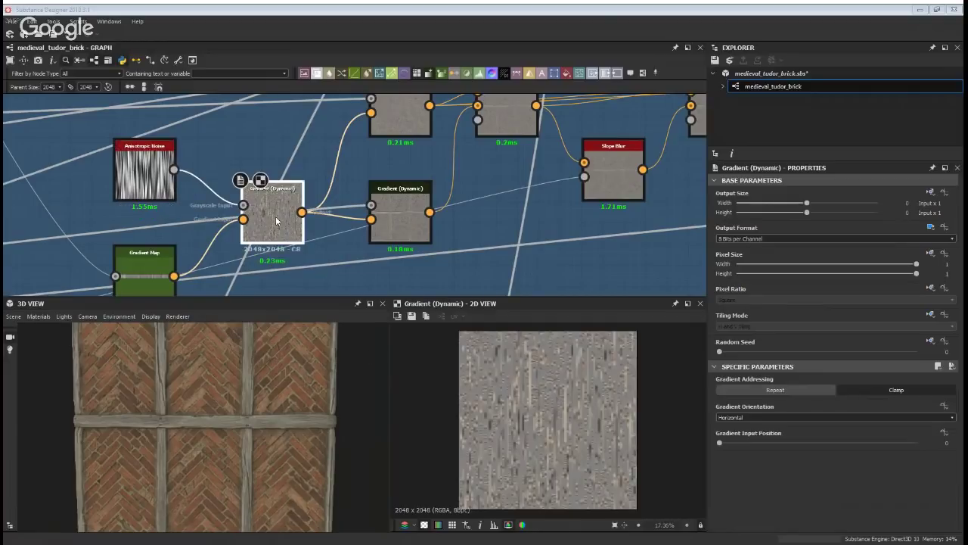
scroll(464, 445, "up", 3)
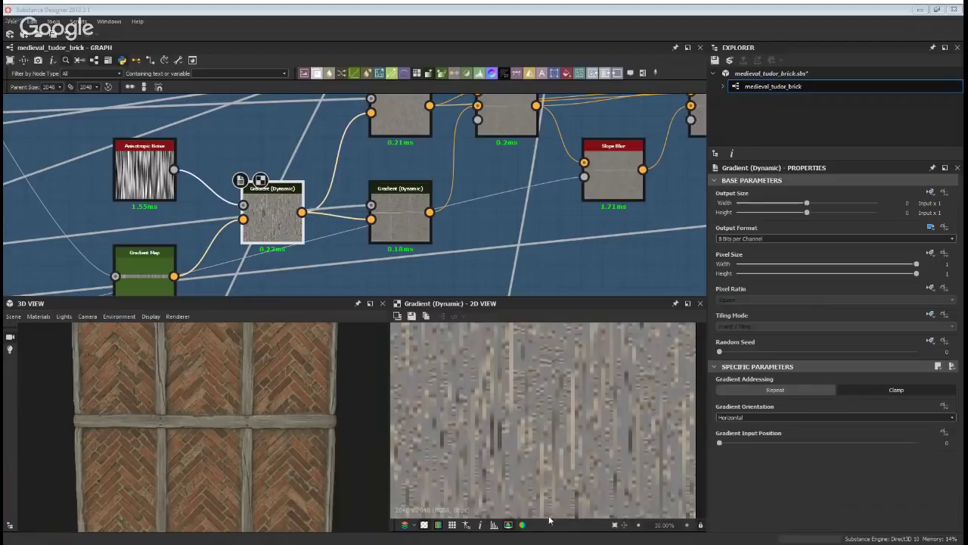
middle_click_drag(452, 173, 424, 238)
left_click(371, 187)
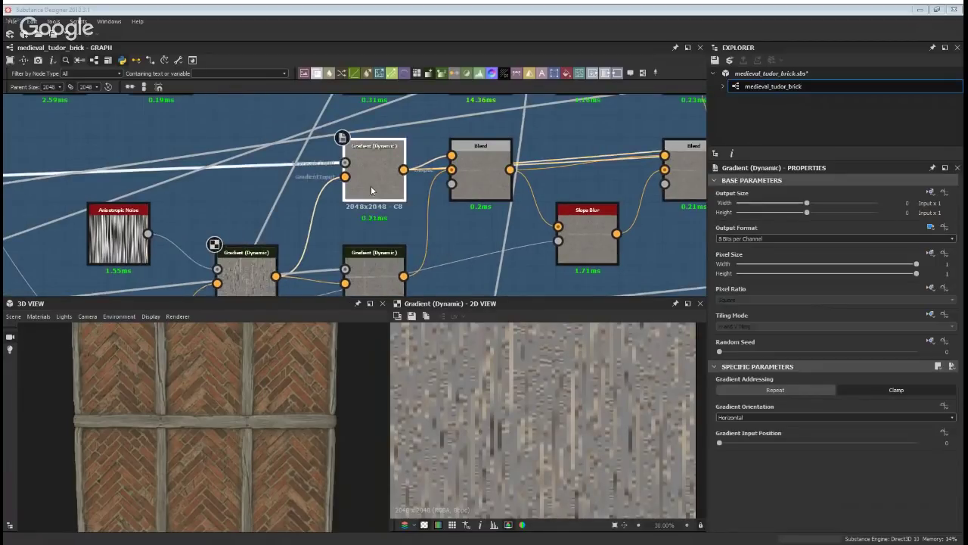
left_click(373, 273)
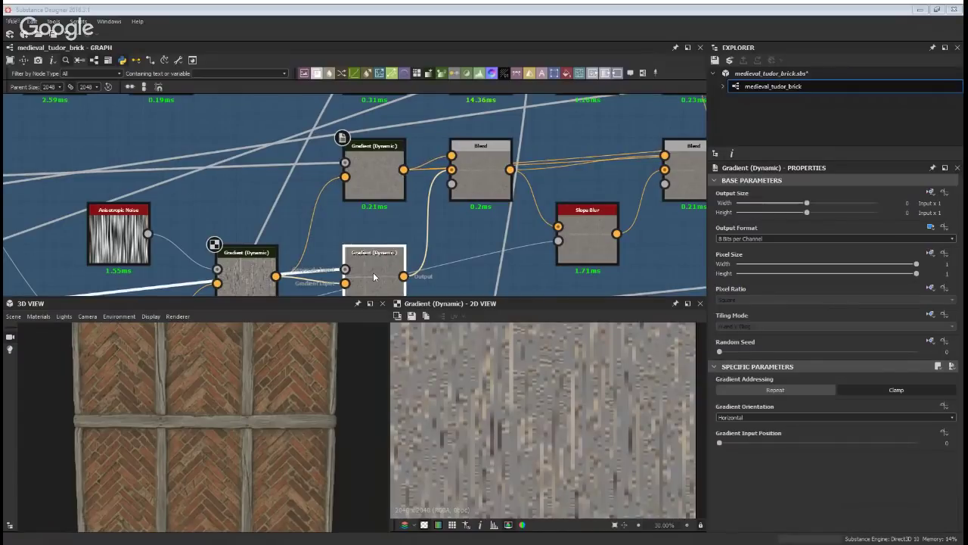
double_click(374, 272)
scroll(522, 370, "down", 2)
scroll(521, 378, "up", 5)
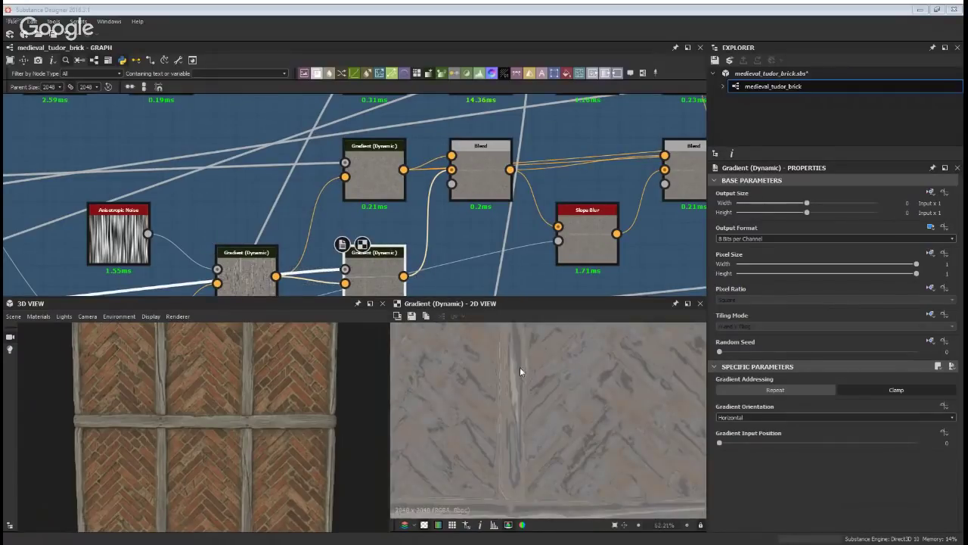
Preview the grey Blend that combines both Gradient (Dynamic) nodes, followed by the upper Gradient (Dynamic) node feeding it
double_click(475, 171)
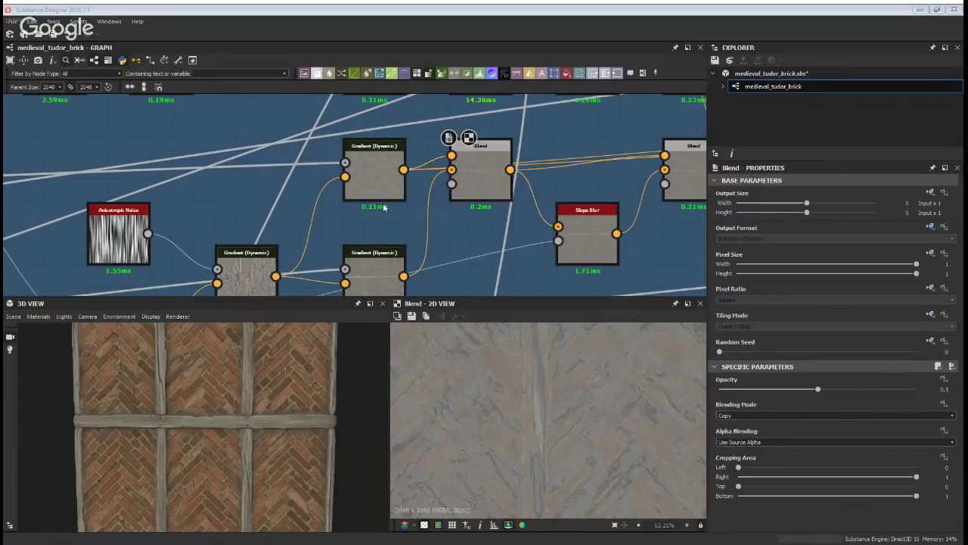
double_click(374, 171)
middle_click_drag(439, 246, 433, 185)
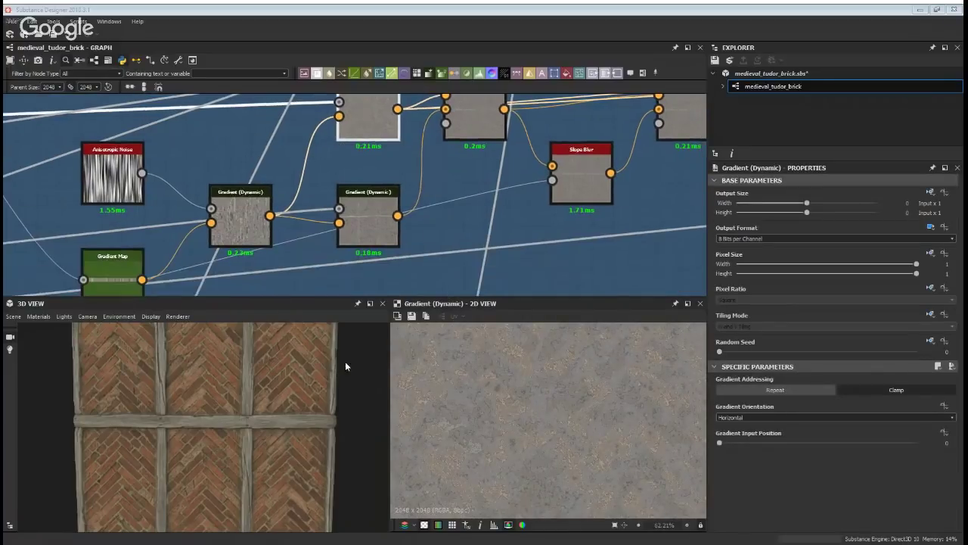
Examine the fine colour variation on the bricks beside the vertical timber beam up close in the 3D view
scroll(237, 376, "up", 5)
middle_click_drag(233, 470, 242, 445)
scroll(250, 447, "up", 3)
middle_click_drag(167, 446, 451, 440)
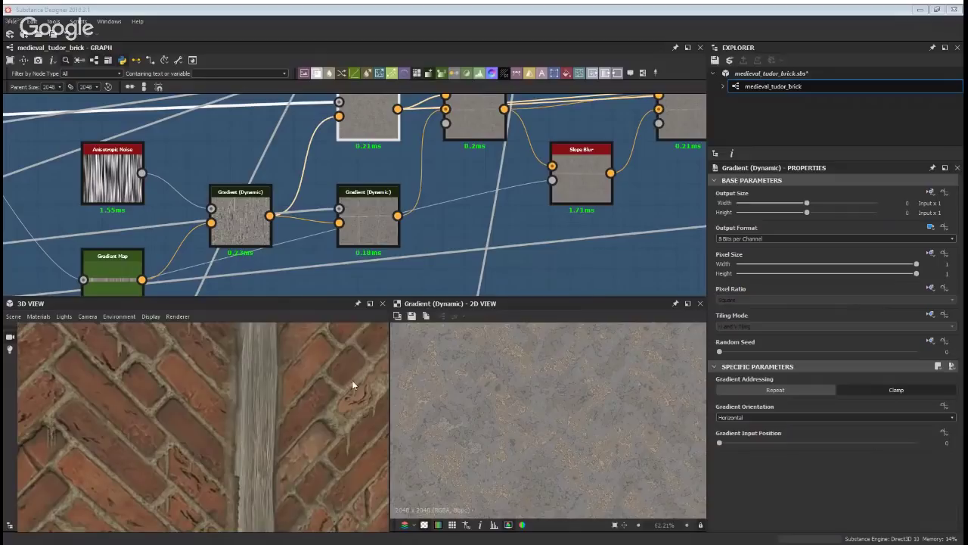
left_click_drag(351, 383, 203, 392)
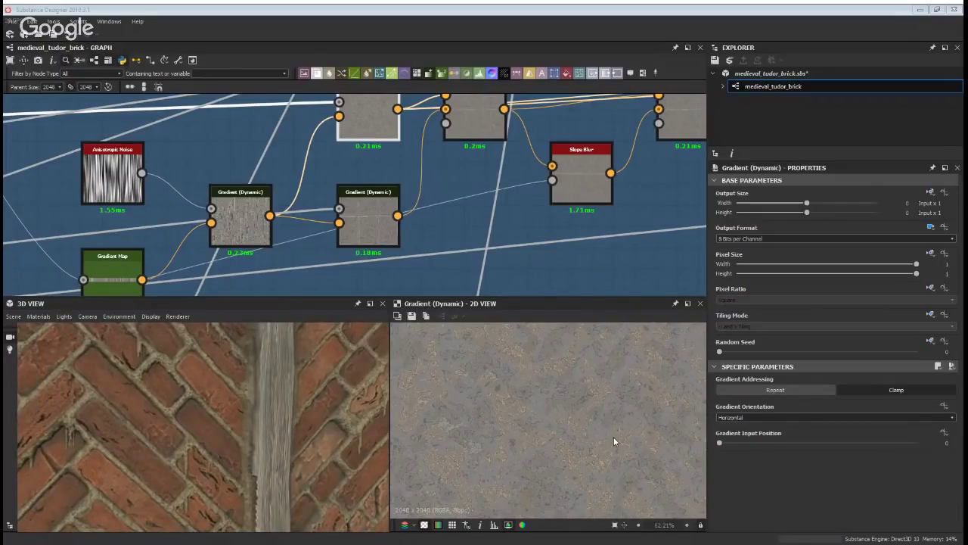
Try a Gradient Input Position of 0.51 on the upper Gradient (Dynamic) node in bricks basecolour
scroll(612, 437, "up", 2)
left_click_drag(719, 443, 777, 440)
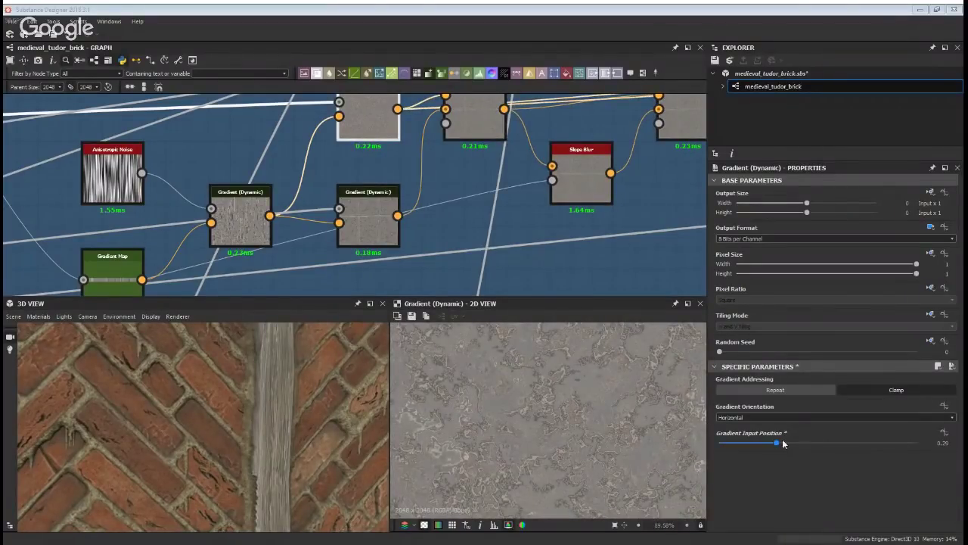
left_click_drag(781, 443, 820, 443)
Compare the upper Gradient (Dynamic) node's cloudy grayscale input with its full output, and reset Gradient Input Position to 0
middle_click_drag(371, 204, 366, 259)
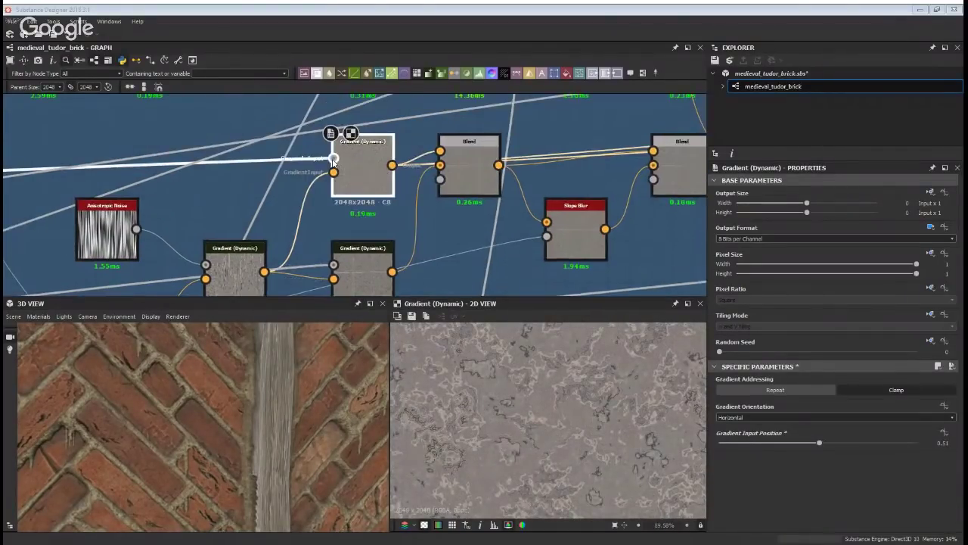
double_click(334, 158)
double_click(382, 161)
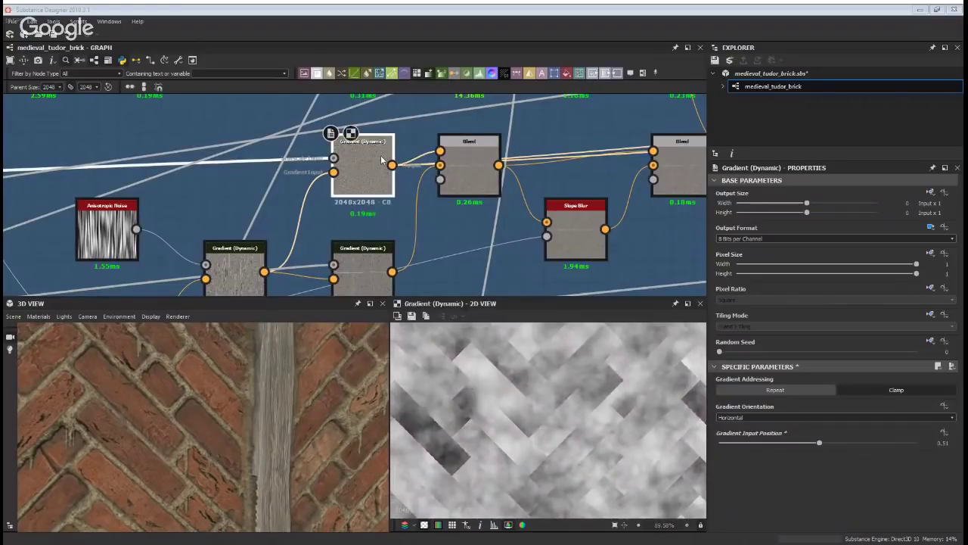
scroll(471, 396, "down", 9)
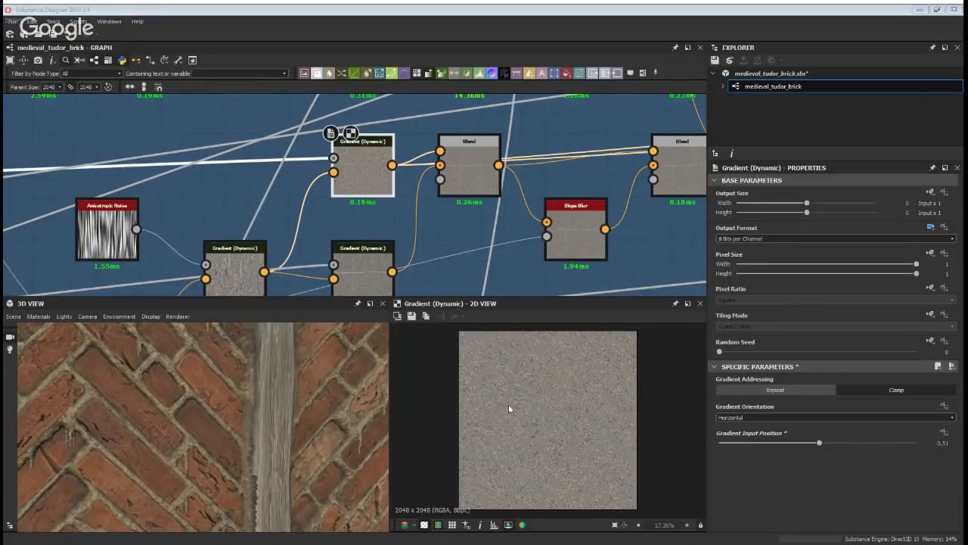
left_click_drag(819, 442, 695, 439)
Compare previews of the two Gradient (Dynamic) nodes, the Blend that mixes them, and the grey Blend after Slope Blur
middle_click_drag(616, 284, 411, 281)
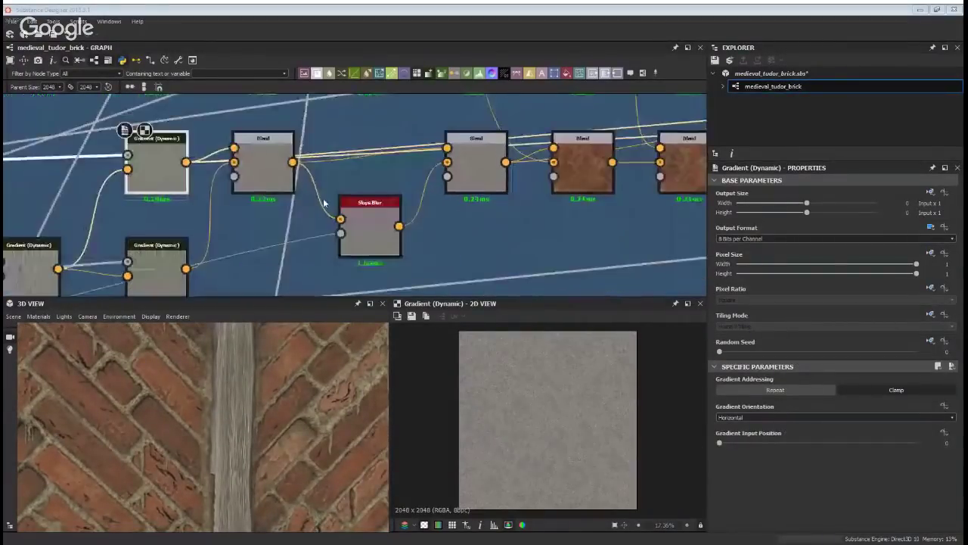
double_click(475, 161)
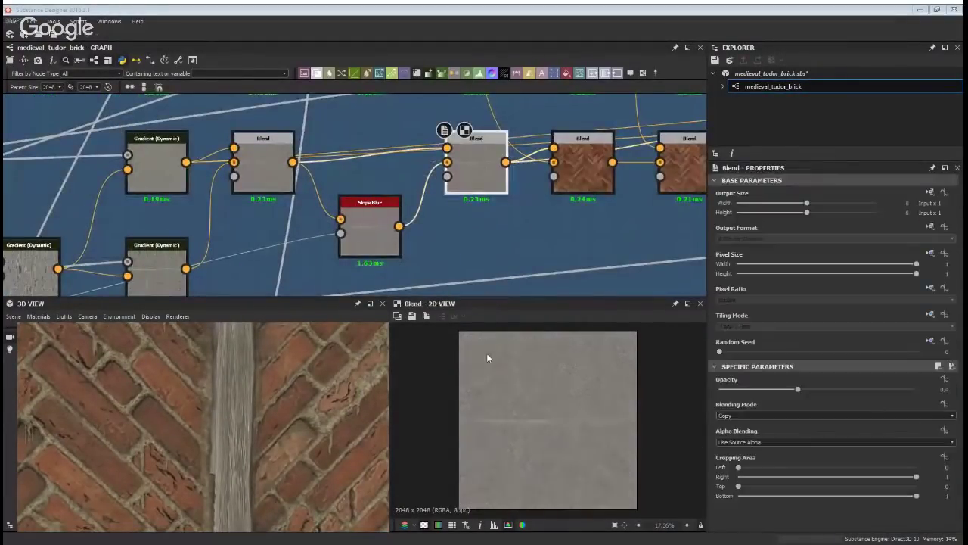
double_click(264, 167)
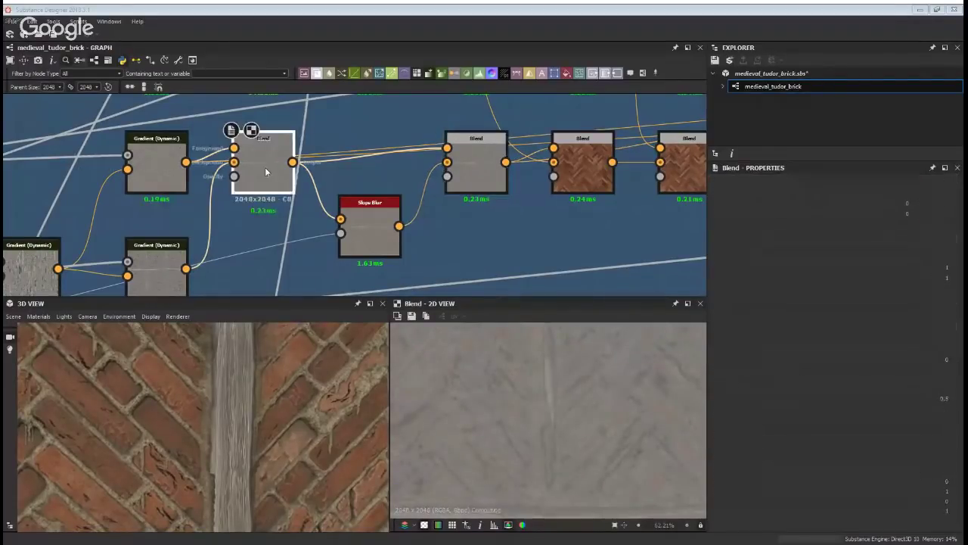
double_click(158, 175)
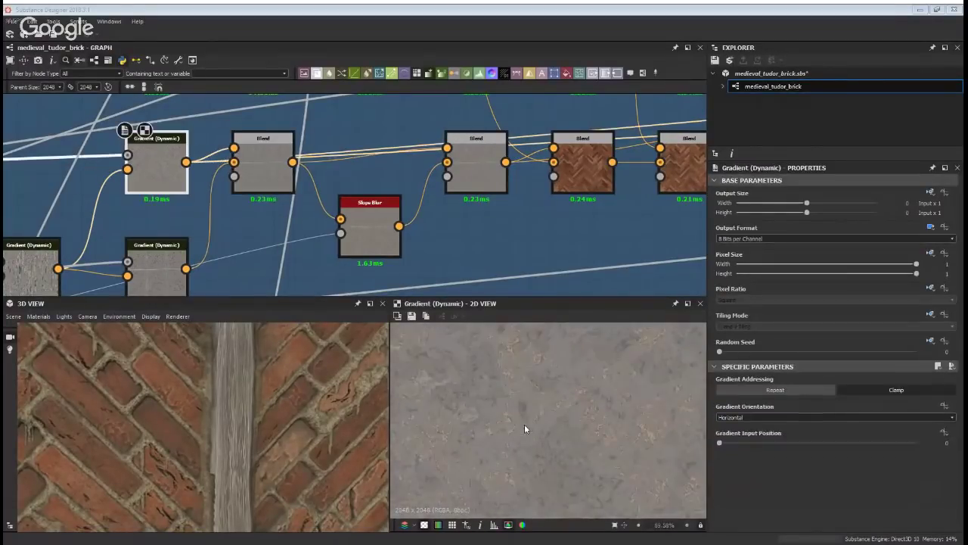
double_click(170, 271)
double_click(251, 165)
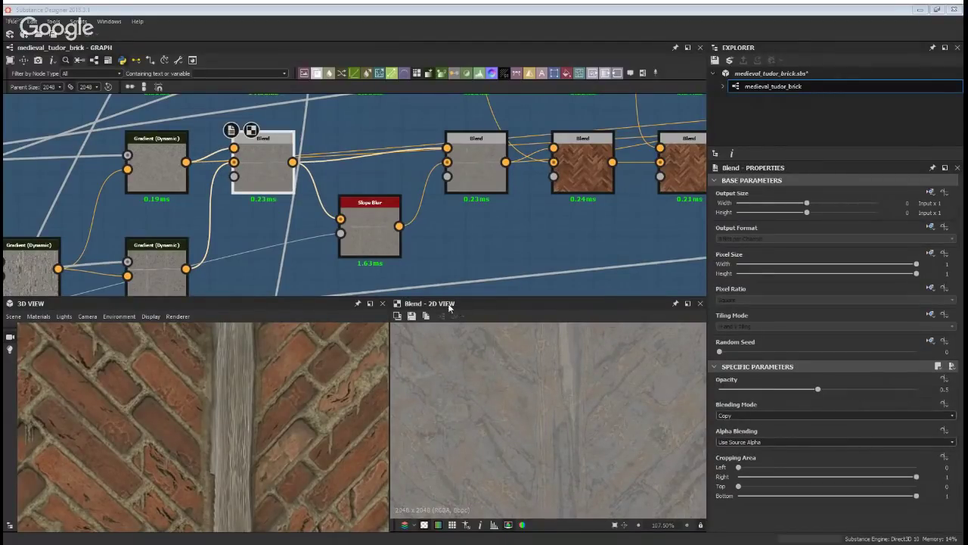
double_click(475, 170)
Preview the brown Overlay Blend in bricks basecolour and compare it with the brick surfaces in the 3D view
middle_click_drag(583, 185, 468, 212)
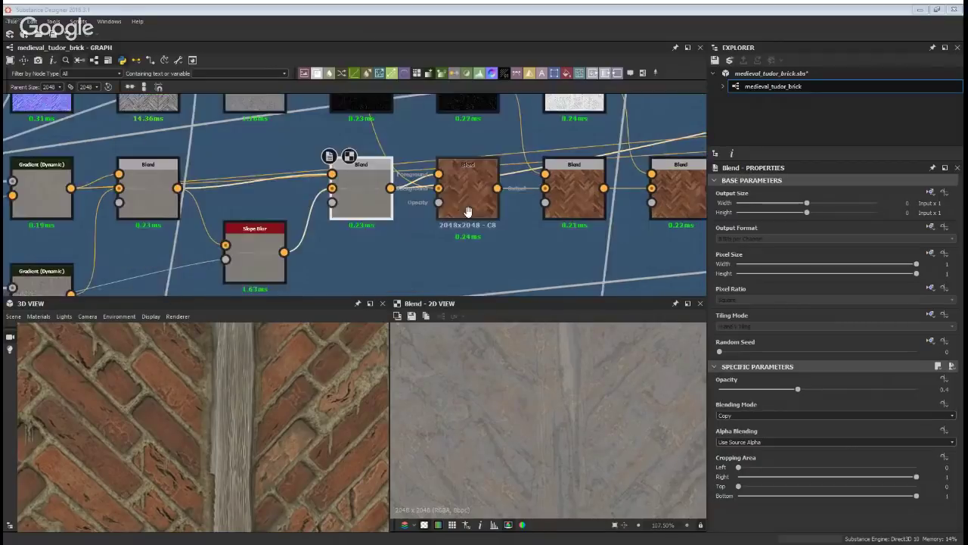
double_click(469, 198)
scroll(509, 417, "down", 4)
left_click_drag(352, 407, 191, 422, "alt")
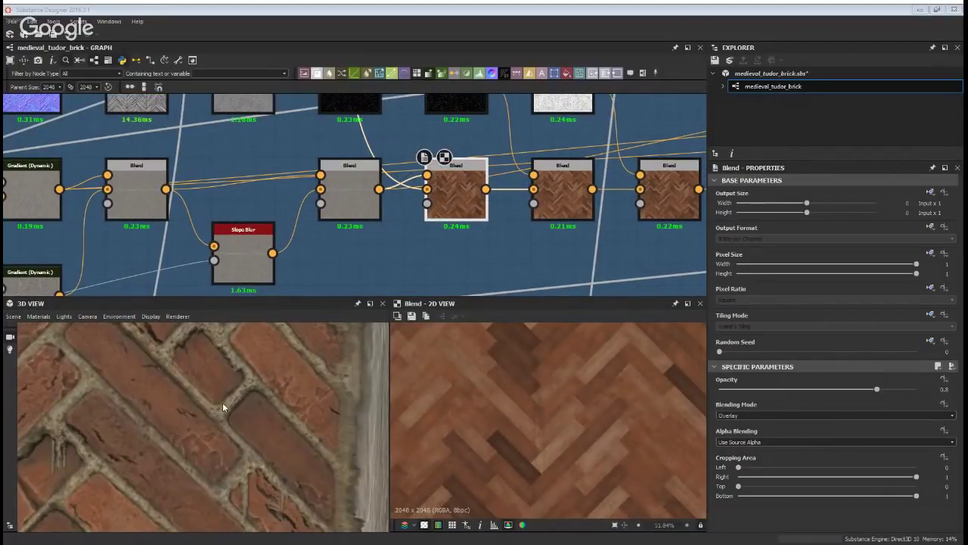
scroll(222, 407, "down", 4)
Preview the Add (Linear Dodge) Blend fed by the Sharpen node and check the brick edges in the 3D view
mouse_move(567, 188)
middle_mouse_down()
mouse_move(439, 255)
mouse_move(414, 201)
middle_mouse_up()
scroll(444, 254, "down", 1)
scroll(414, 201, "down", 2)
double_click(418, 204)
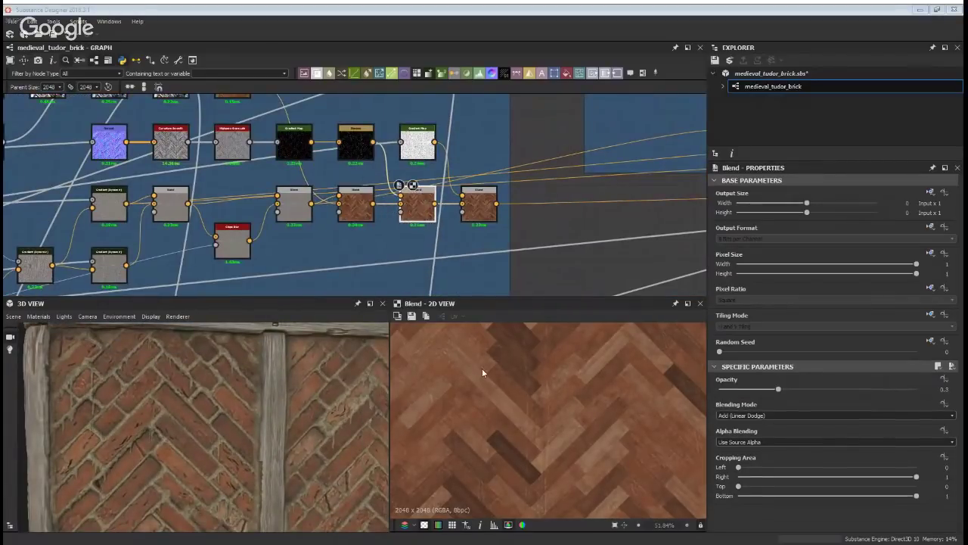
scroll(338, 176, "up", 1)
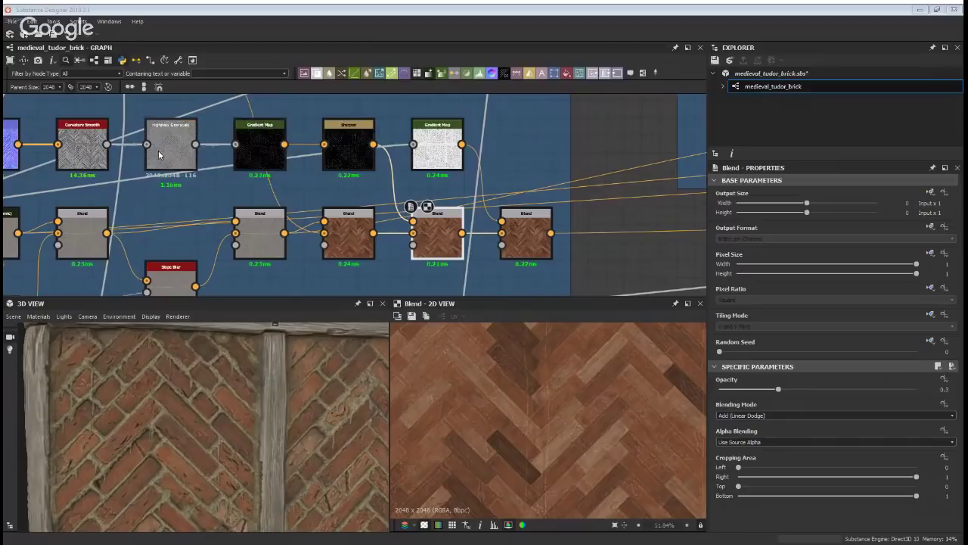
scroll(231, 446, "up", 5)
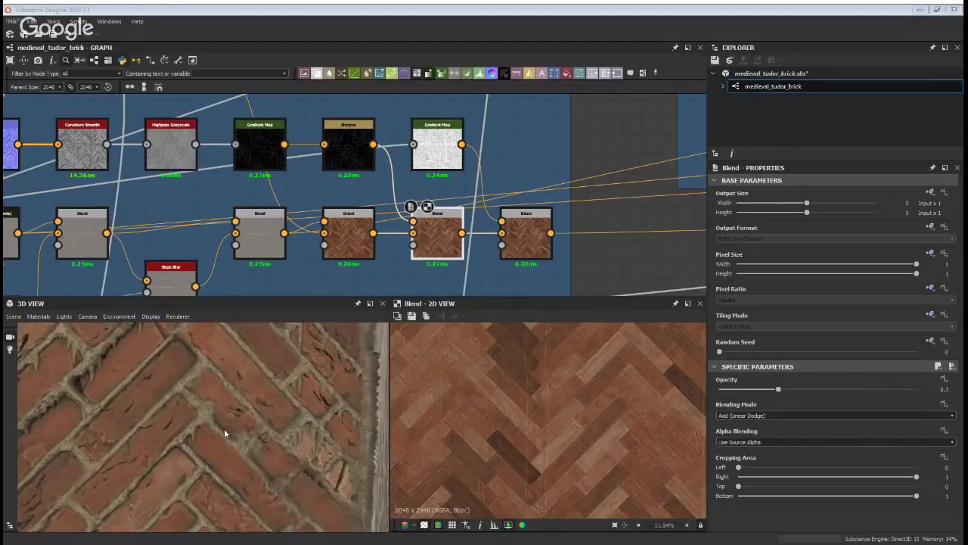
left_click_drag(114, 452, 127, 435)
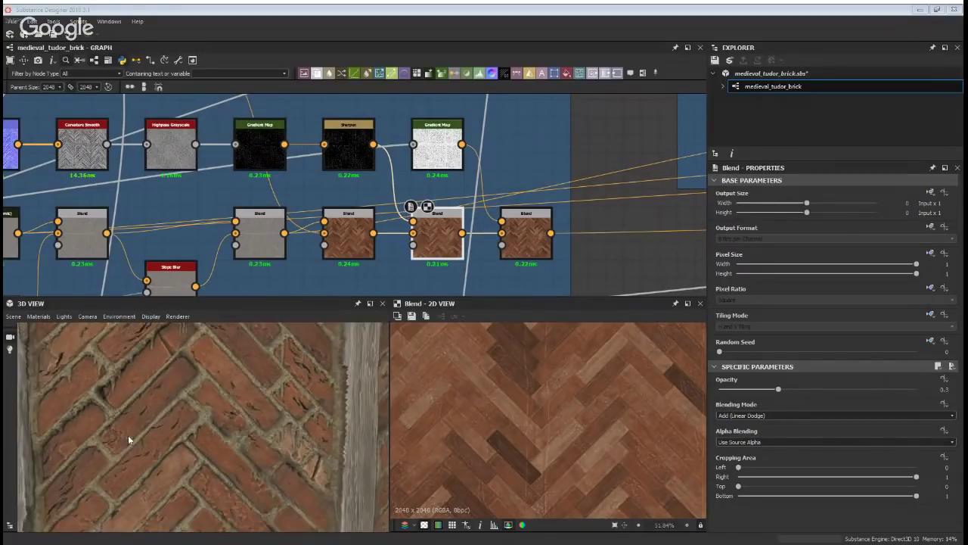
Preview the white grayscale Gradient Map after the Sharpen node in bricks basecolour and examine its crack lines
double_click(428, 138)
scroll(463, 408, "up", 3)
scroll(192, 392, "up", 3)
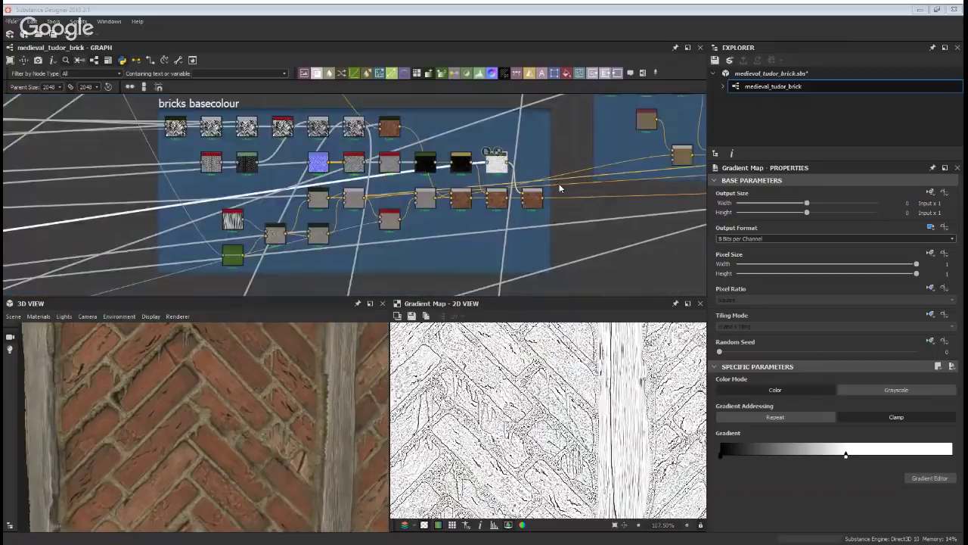
Preview the first Blend in the Wood Colour frame and examine its grey colour strip up close
scroll(349, 173, "up", 5)
middle_click_drag(285, 137, 340, 126)
scroll(324, 116, "down", 1)
middle_click_drag(303, 209, 314, 59)
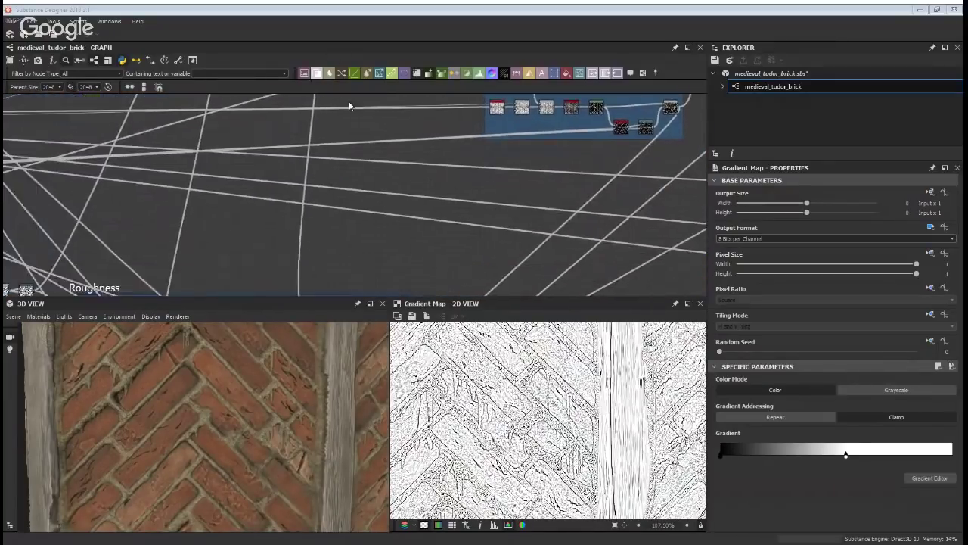
scroll(351, 164, "down", 3)
middle_click_drag(355, 149, 266, 371)
middle_click_drag(262, 207, 253, 313)
scroll(97, 144, "up", 3)
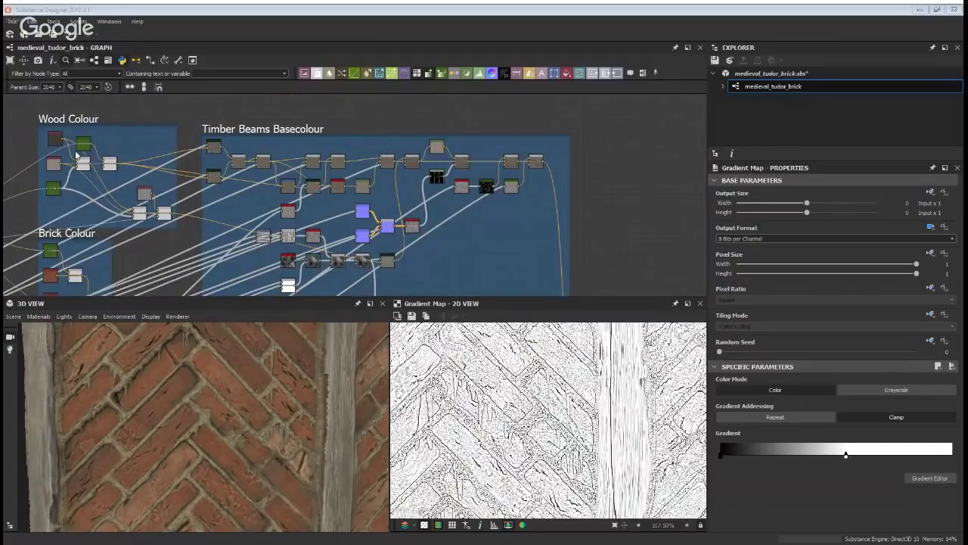
scroll(75, 155, "up", 2)
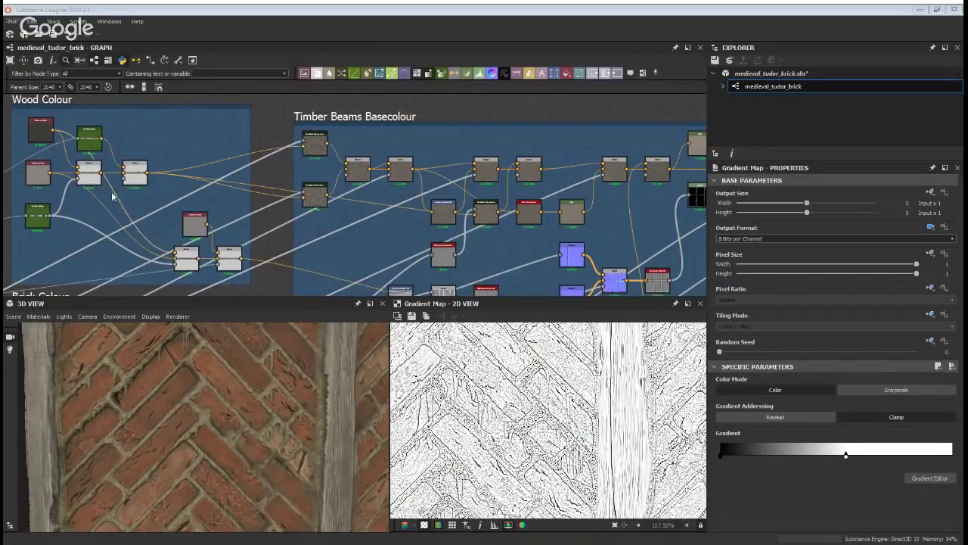
scroll(72, 180, "up", 2)
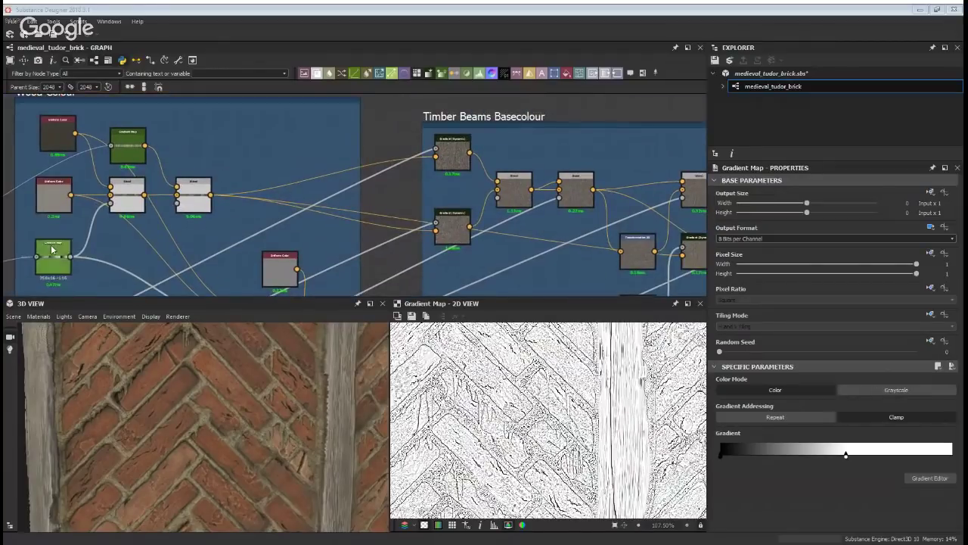
left_click(128, 191)
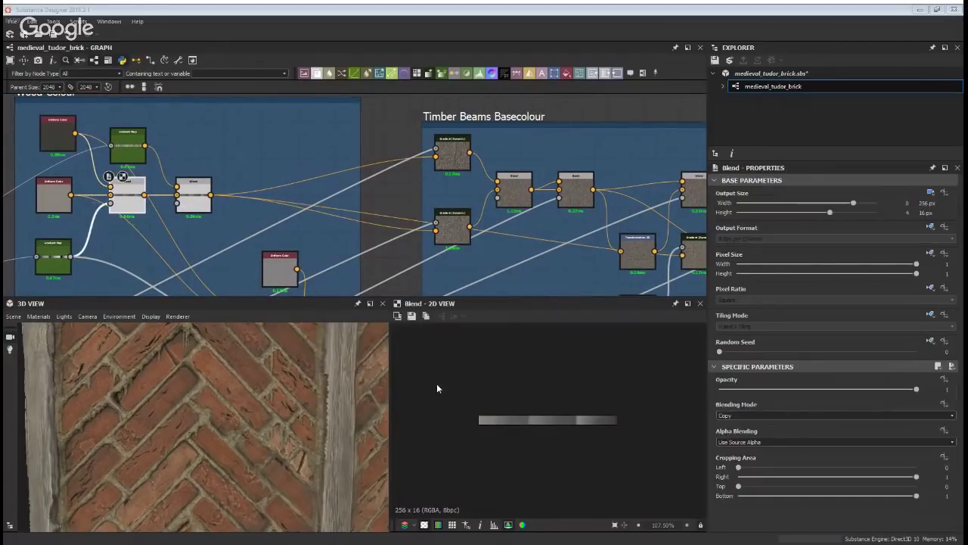
scroll(573, 441, "up", 3)
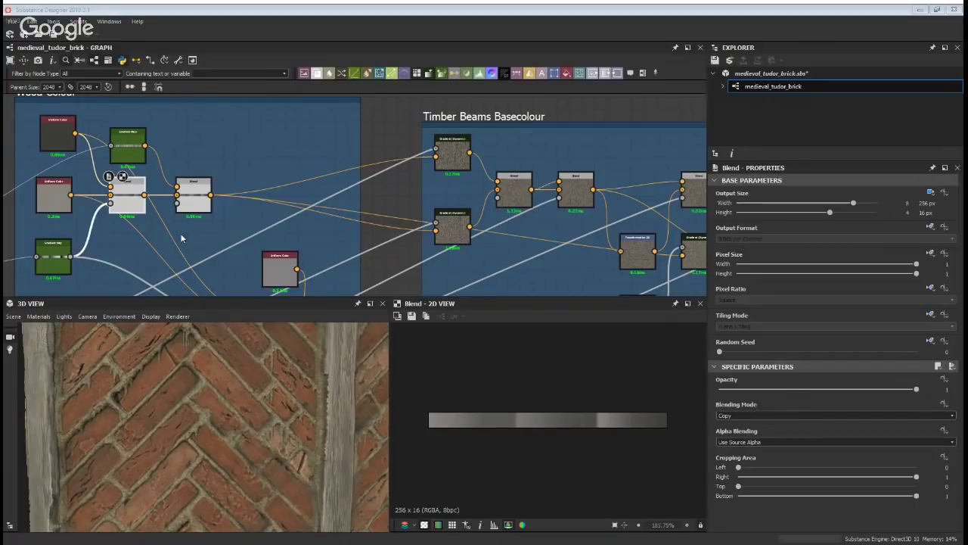
Preview the topmost Gradient (Dynamic) node in Timber Beams Basecolour and the Directional Warp wood grain that drives it
double_click(440, 152)
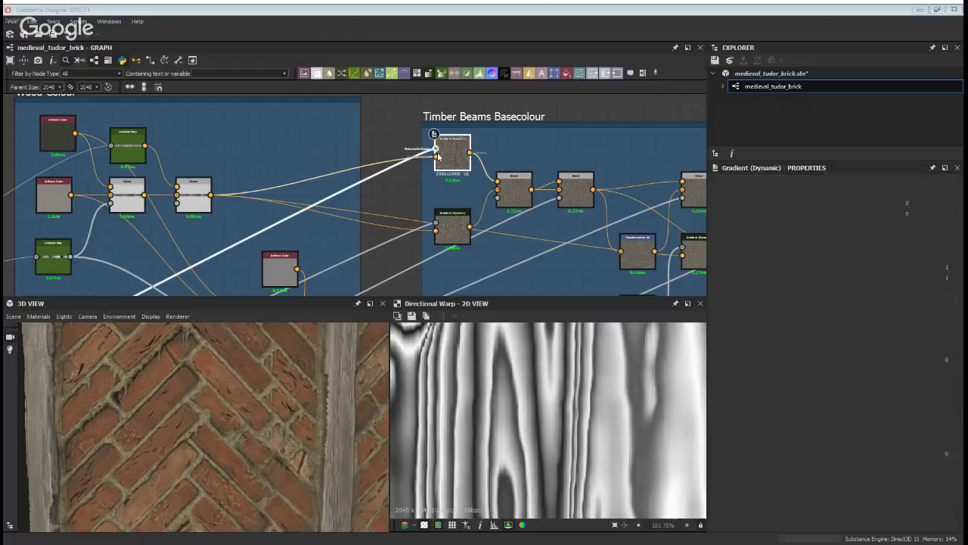
scroll(511, 340, "down", 1)
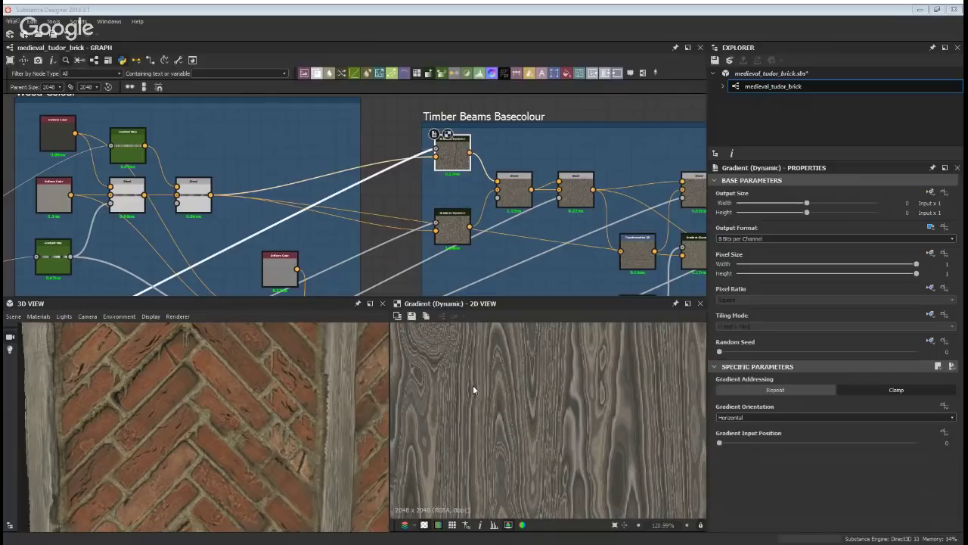
scroll(525, 374, "down", 5)
scroll(551, 447, "up", 3)
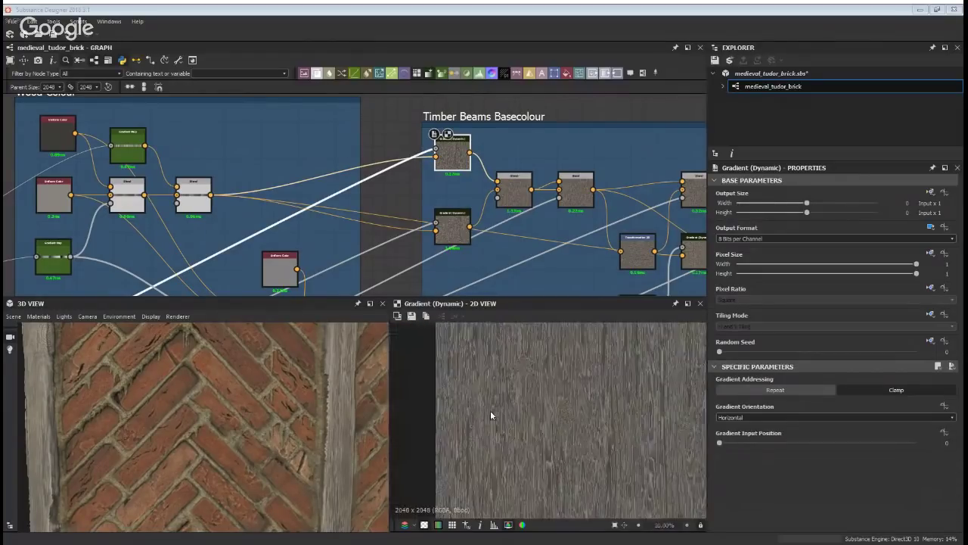
double_click(435, 149)
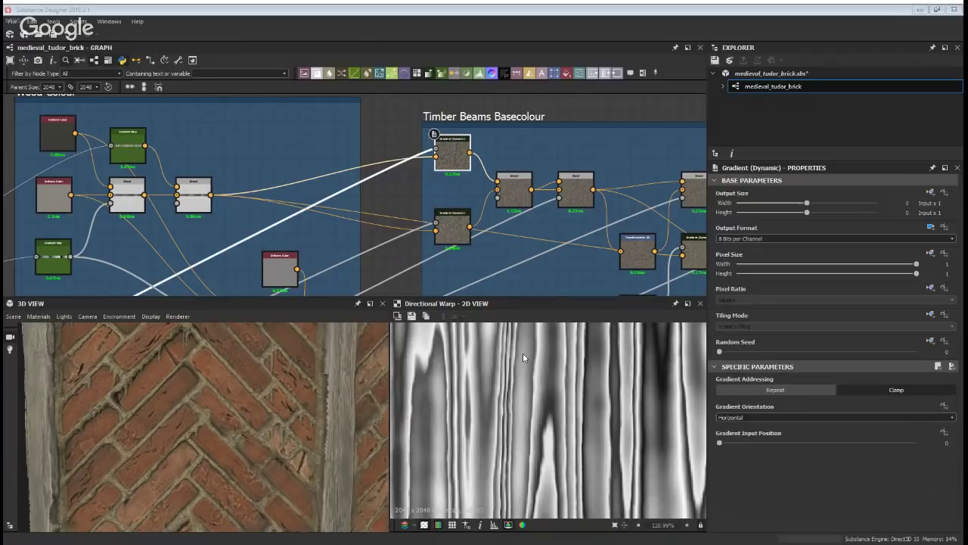
Preview the topmost Gradient (Dynamic) in Timber Beams Basecolour and shift the middle gradient key of the lower Wood Colour Gradient Map
double_click(452, 152)
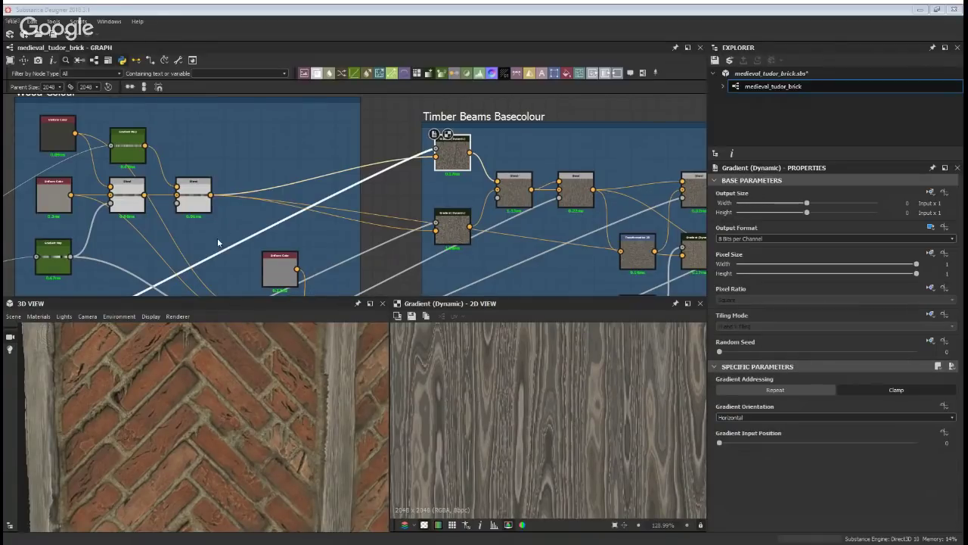
left_click(126, 193)
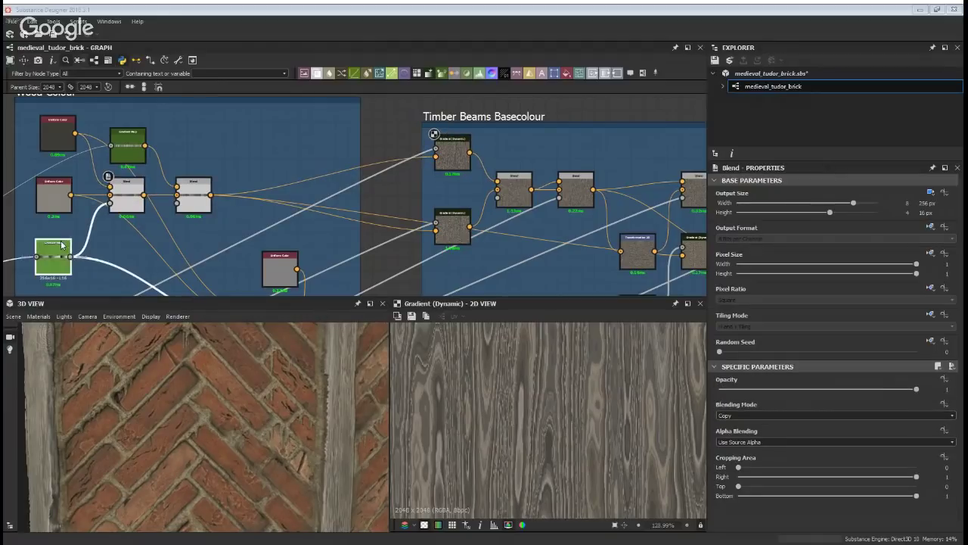
left_click(63, 245)
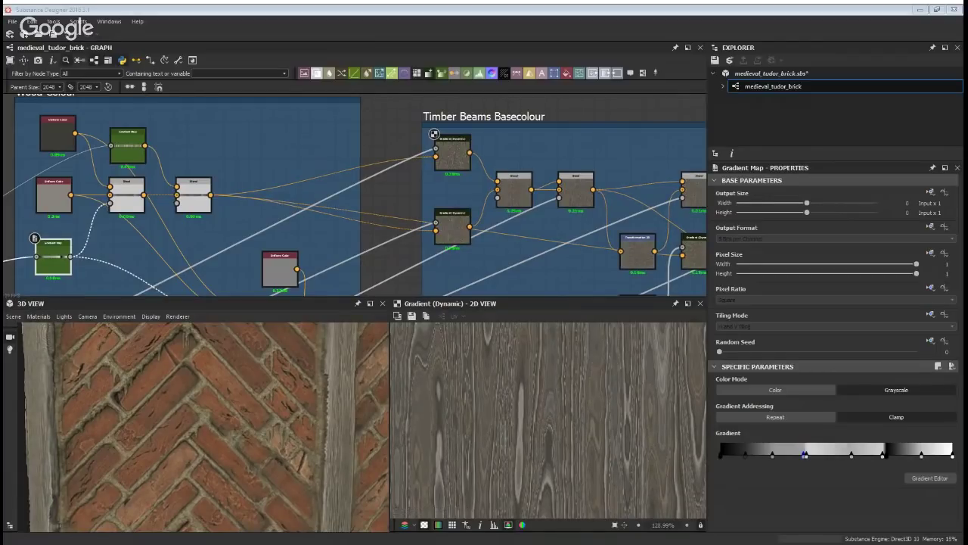
left_click_drag(805, 454, 803, 454)
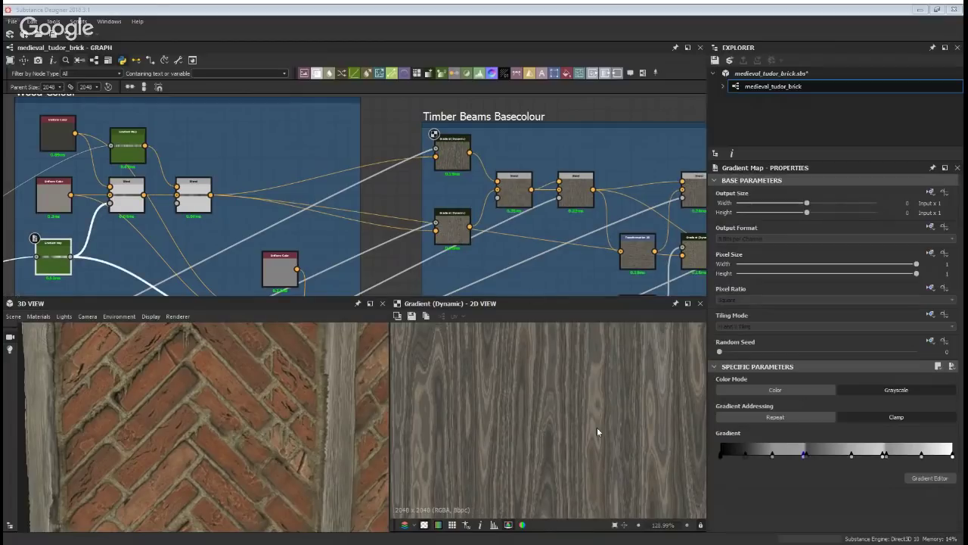
Preview the Directional Warp and Blend grayscale inputs that drive the upper and lower Gradient (Dynamic) nodes in Timber Beams Basecolour
scroll(508, 290, "down", 3)
scroll(571, 391, "down", 4)
middle_click_drag(609, 264, 314, 154)
middle_click_drag(212, 163, 303, 240)
scroll(147, 231, "up", 2)
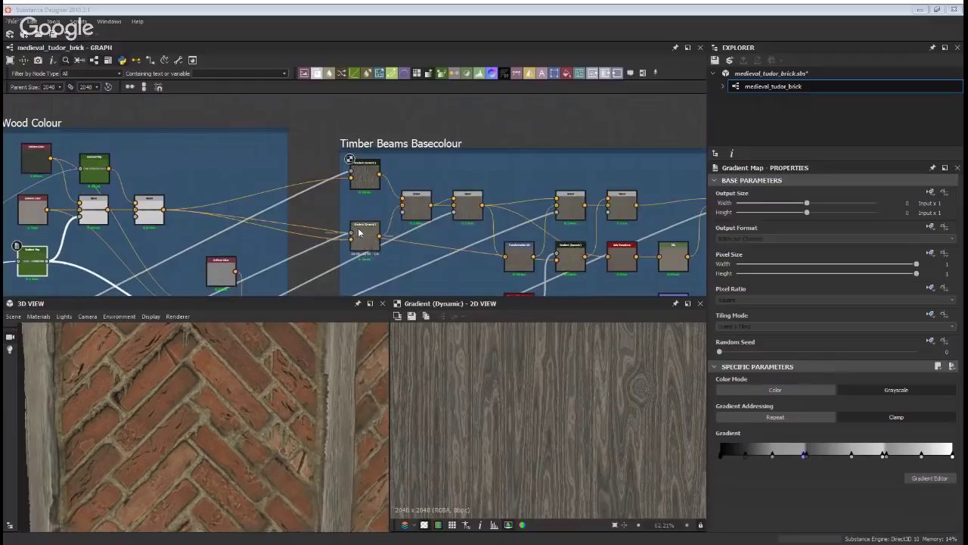
left_click(350, 173)
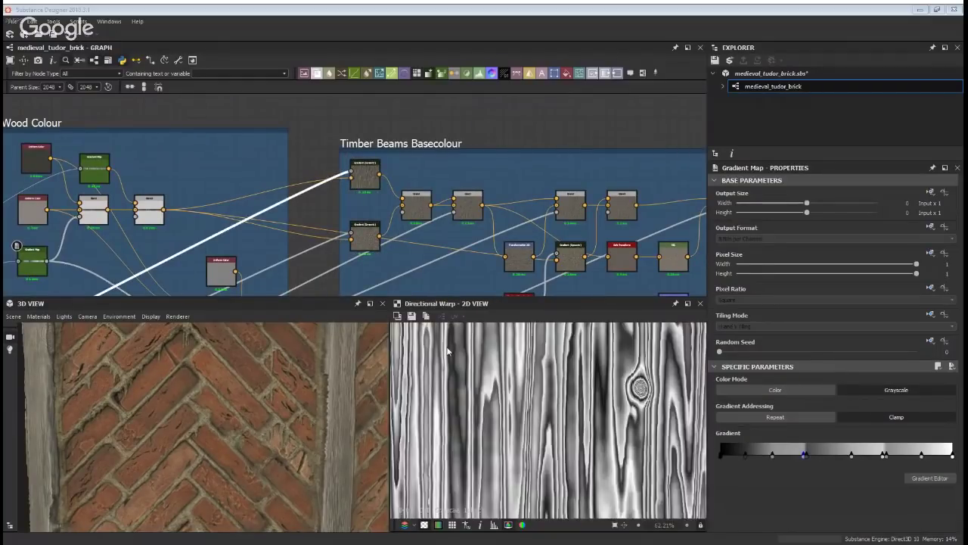
scroll(534, 408, "down", 3)
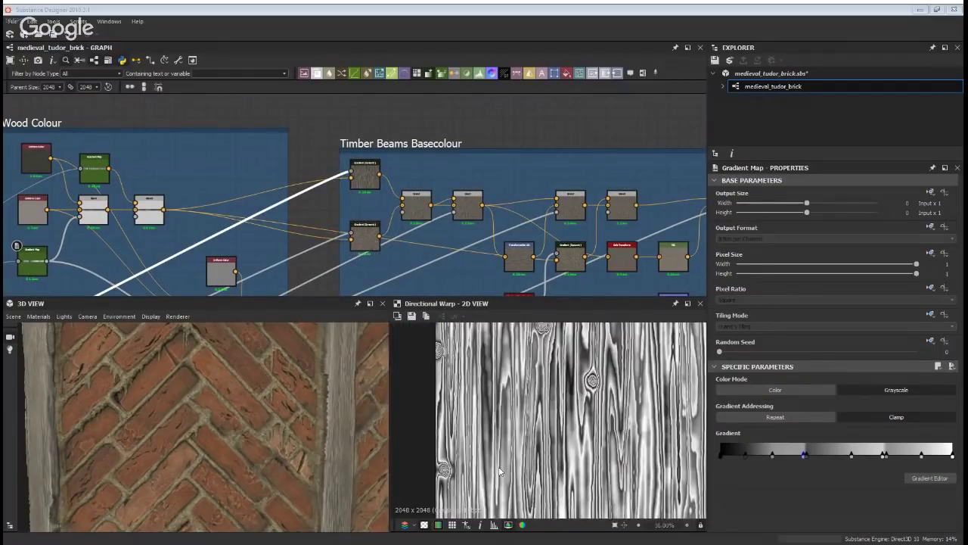
left_click(353, 235)
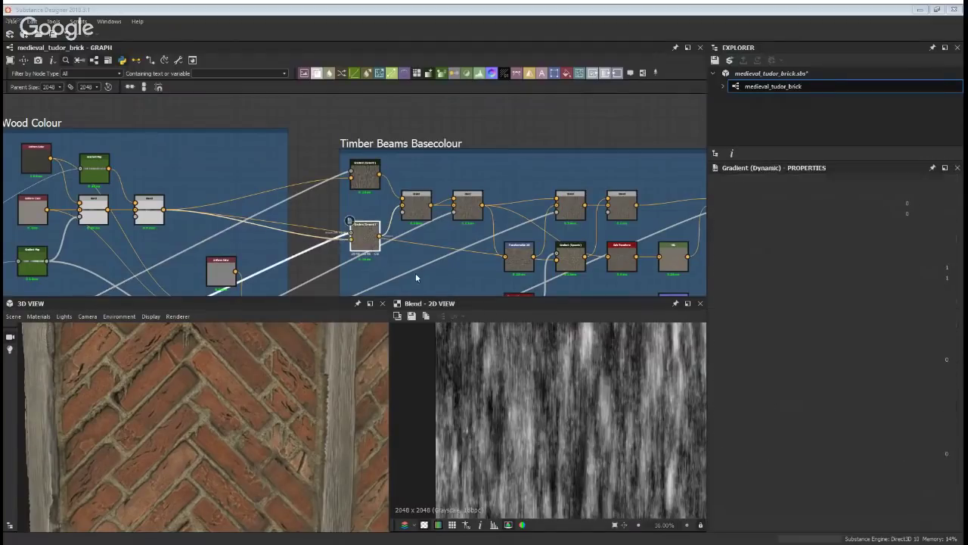
scroll(597, 463, "up", 3)
Compare the first Blend in Timber Beams Basecolour with the topmost Gradient (Dynamic), then preview the Multiply Blend after it
left_click(416, 202)
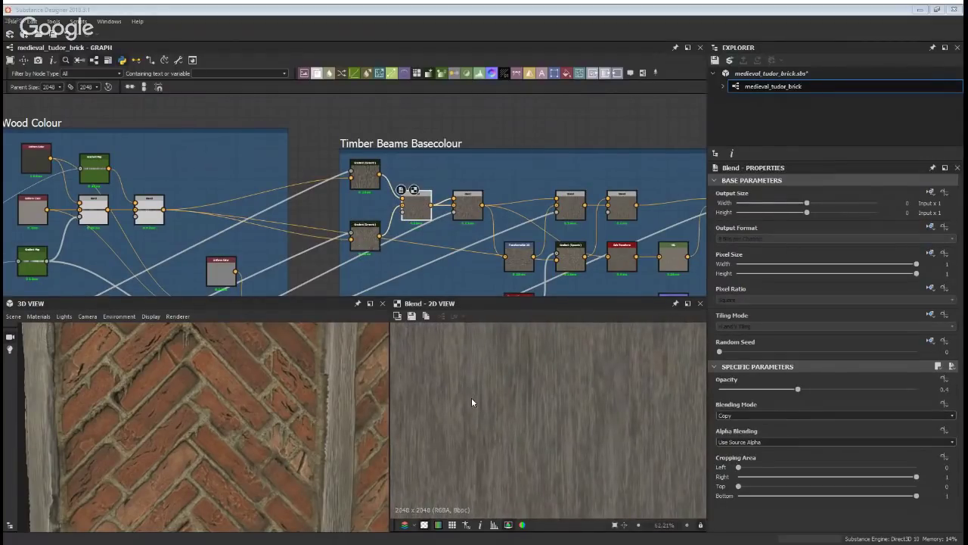
scroll(389, 183, "up", 2)
left_click(357, 170)
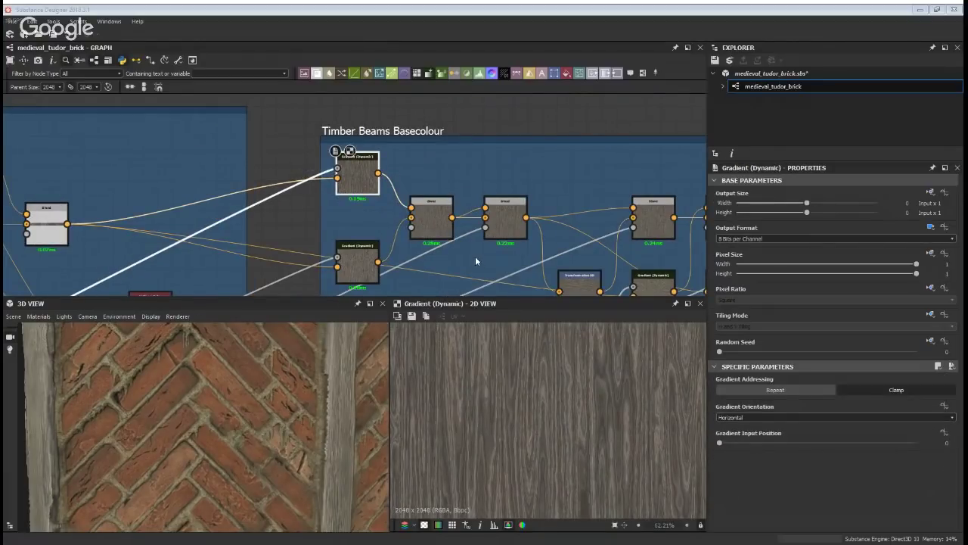
middle_click_drag(342, 359, 248, 324)
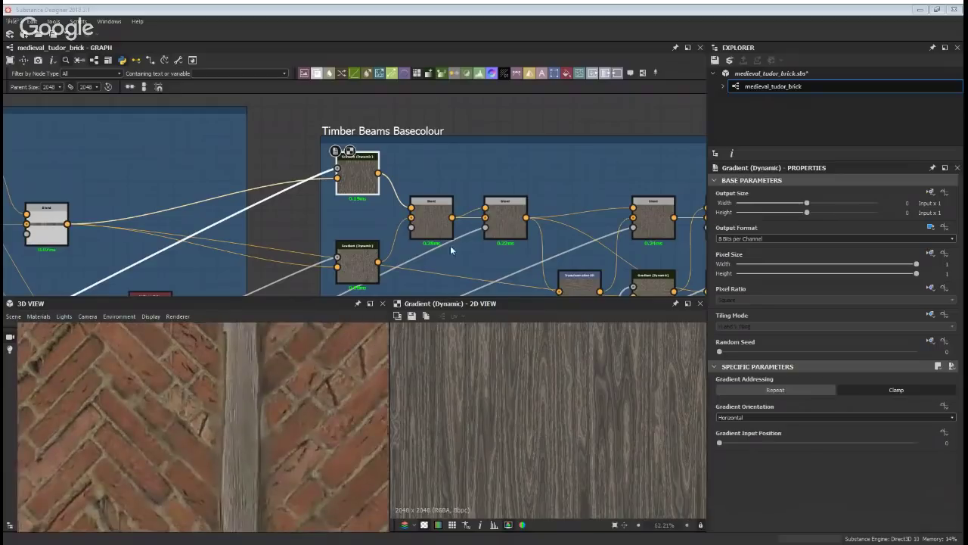
left_click(435, 223)
left_click(506, 224)
Preview the Copy Blend fed by the Transformation 2D node and check the crossing beams on the 3D wall
middle_click_drag(678, 240, 446, 182)
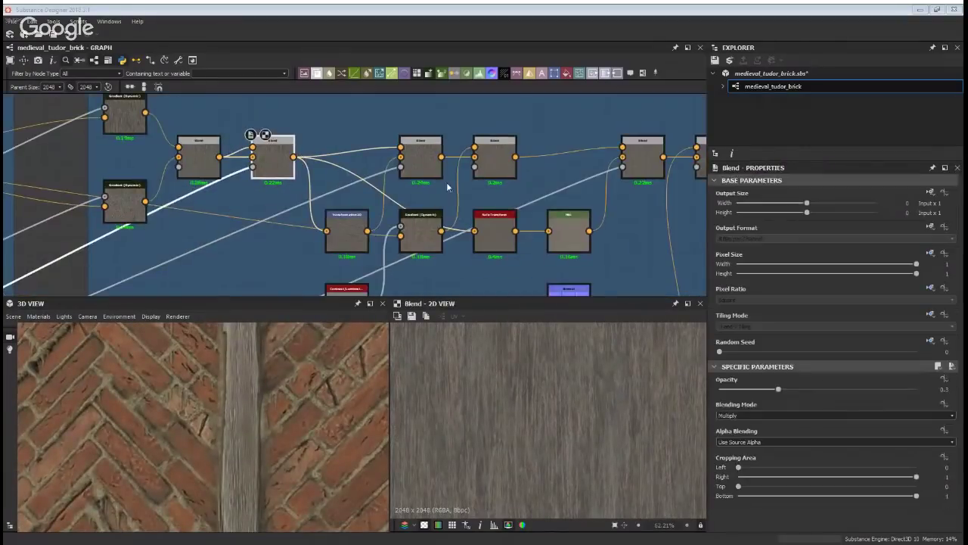
left_click(337, 230)
left_click(419, 155)
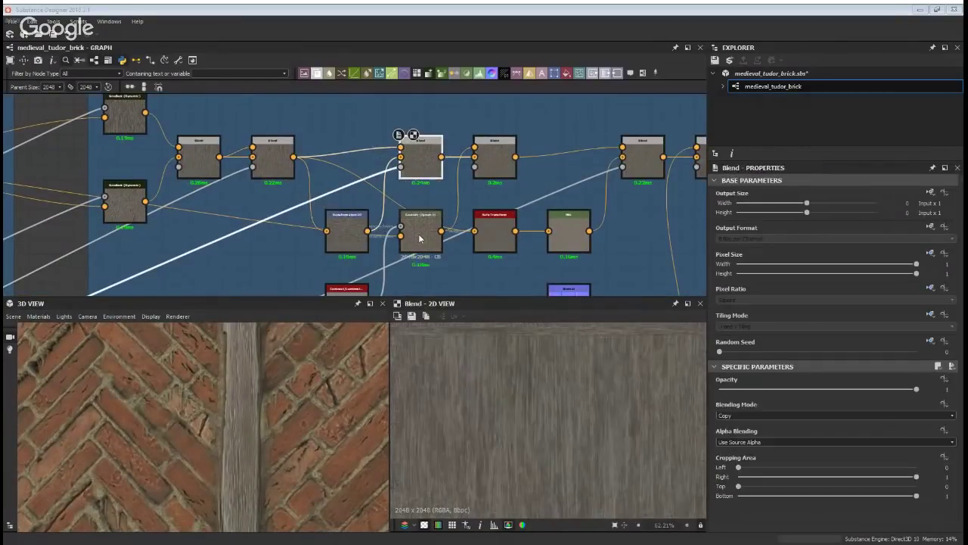
middle_click_drag(401, 209, 370, 208)
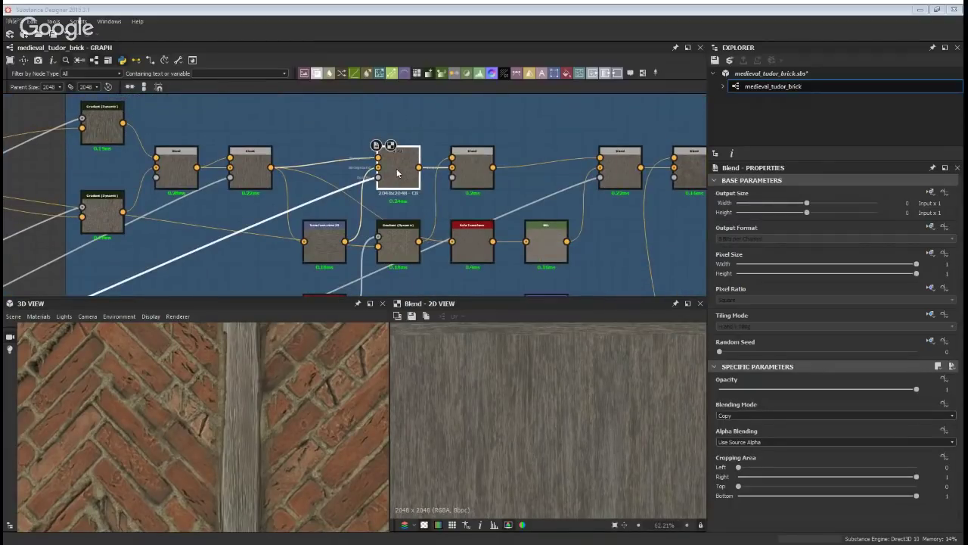
right_click_drag(258, 403, 264, 467)
middle_click_drag(348, 330, 313, 429)
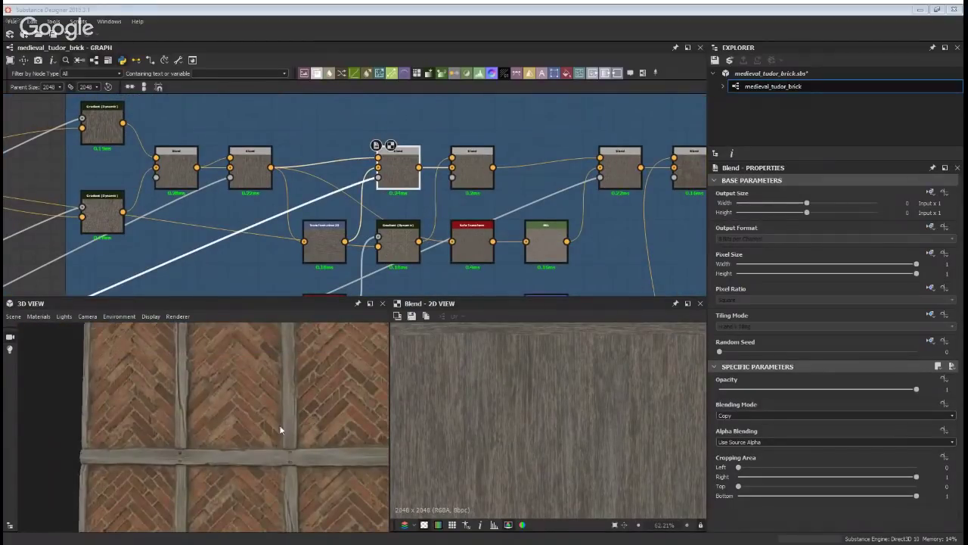
Move the Transformation 2D node up between the Multiply Blend and the Copy Blend that it feeds
middle_click_drag(365, 254, 362, 246)
left_click(327, 251)
left_click_drag(317, 239, 302, 195)
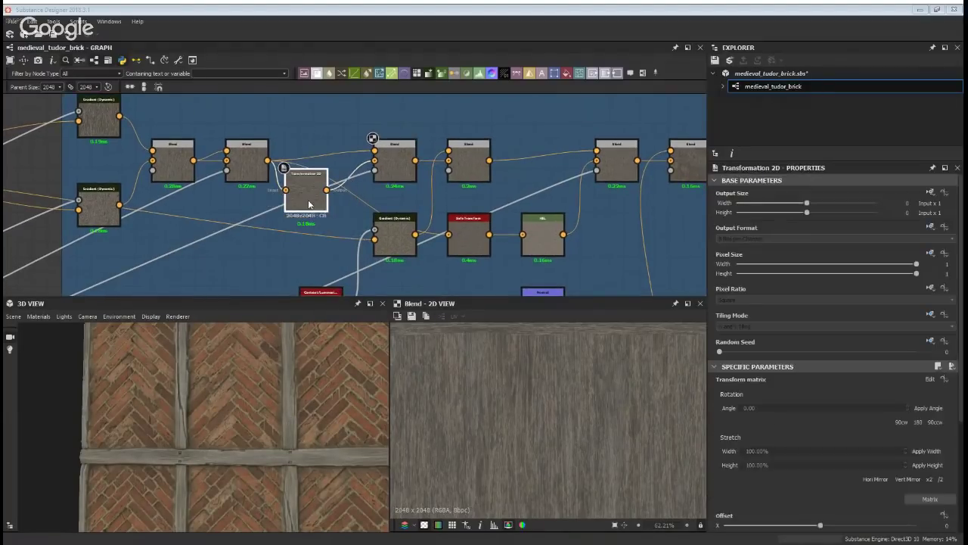
Preview the Height_mask feeding the Copy Blend's opacity and examine the Blend's horizontal beam grain in the 2D and 3D views
double_click(394, 163)
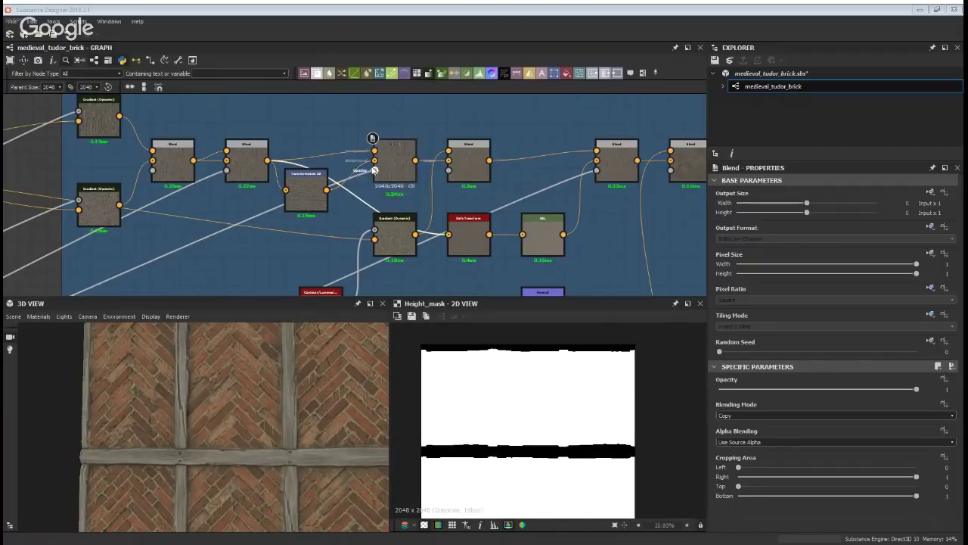
double_click(394, 159)
scroll(557, 452, "up", 3)
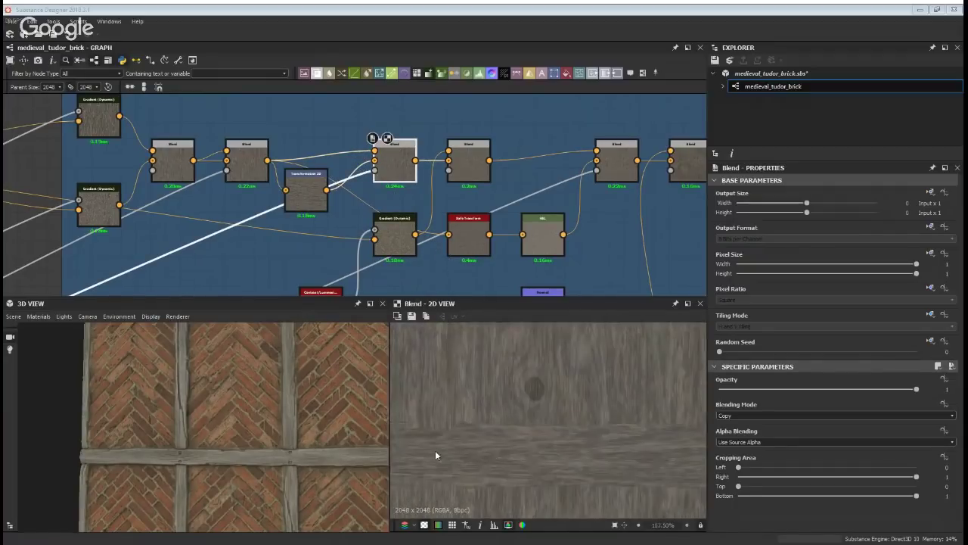
scroll(205, 451, "up", 4)
left_click_drag(188, 439, 300, 376)
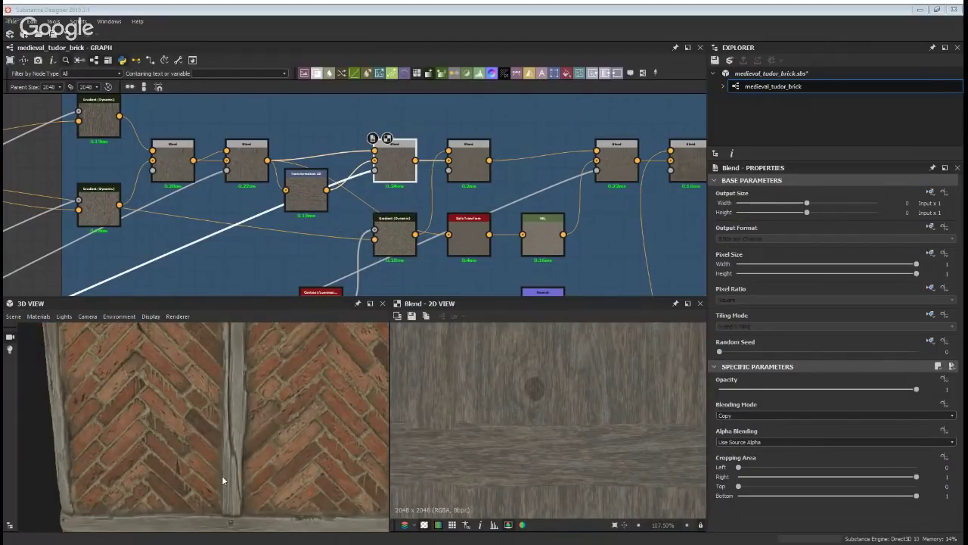
left_click_drag(286, 426, 291, 390)
Preview the Blend that mixes in the HSL node, inspect its opacity mask and check the beam joint in the 3D view
middle_click_drag(520, 146, 336, 142)
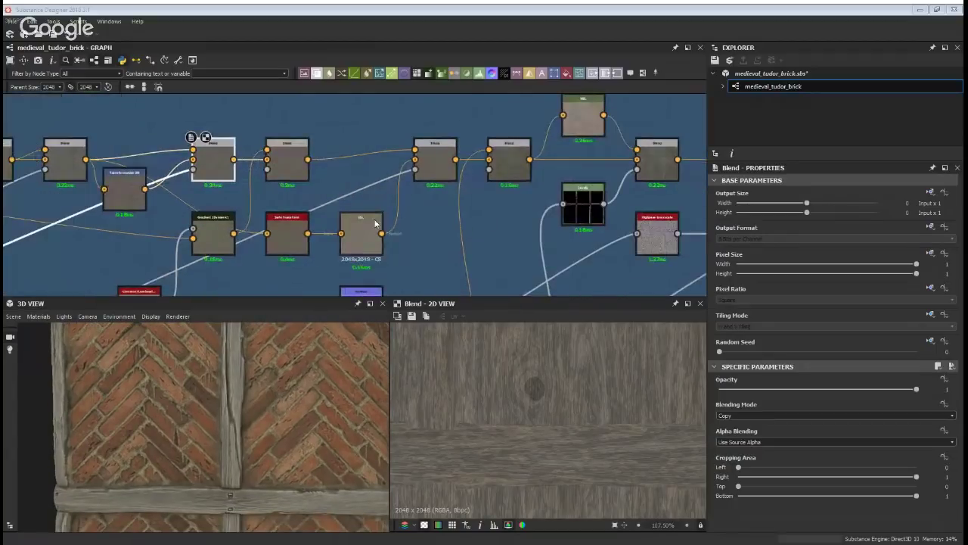
scroll(435, 220, "down", 2)
scroll(412, 207, "down", 1)
middle_click_drag(412, 206, 333, 146)
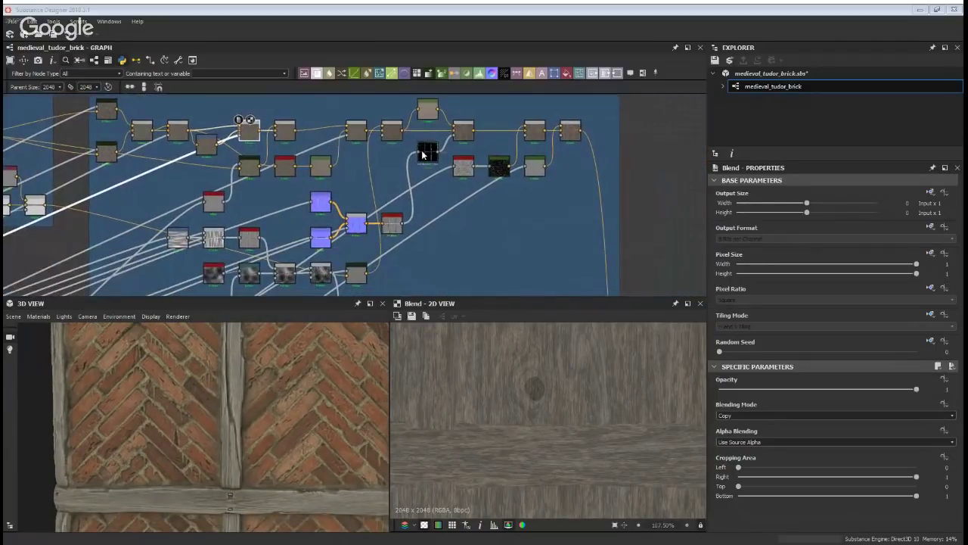
left_click(356, 135)
scroll(550, 386, "down", 5)
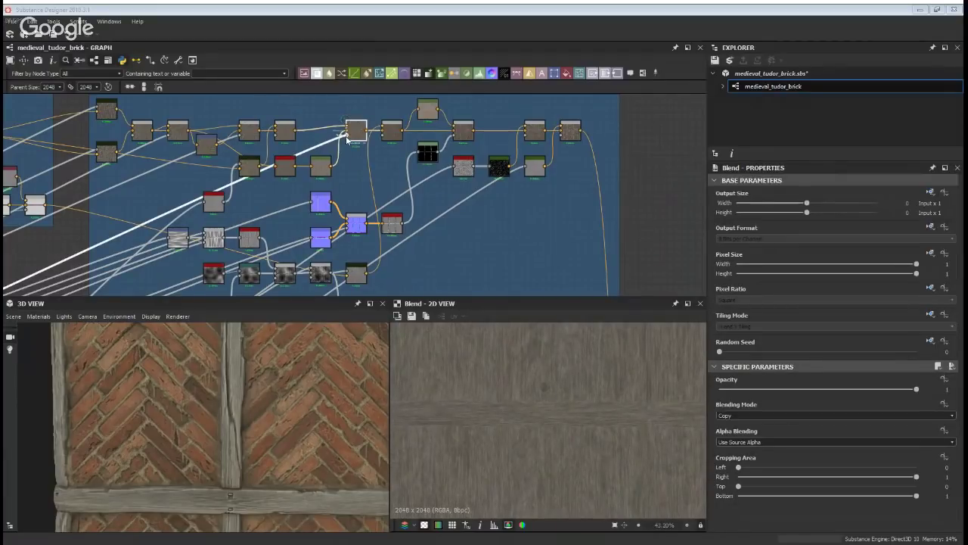
double_click(346, 137)
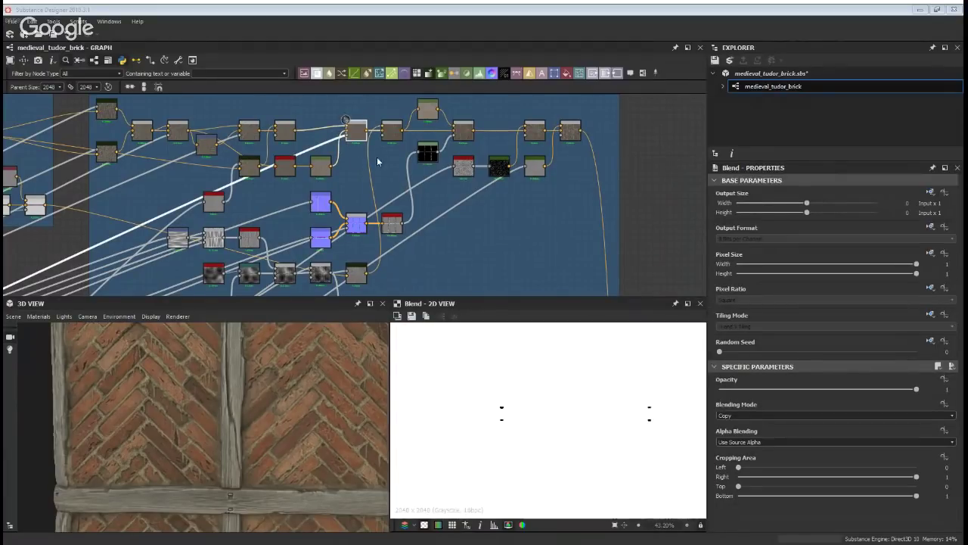
scroll(516, 418, "up", 1)
left_click_drag(264, 512, 219, 457)
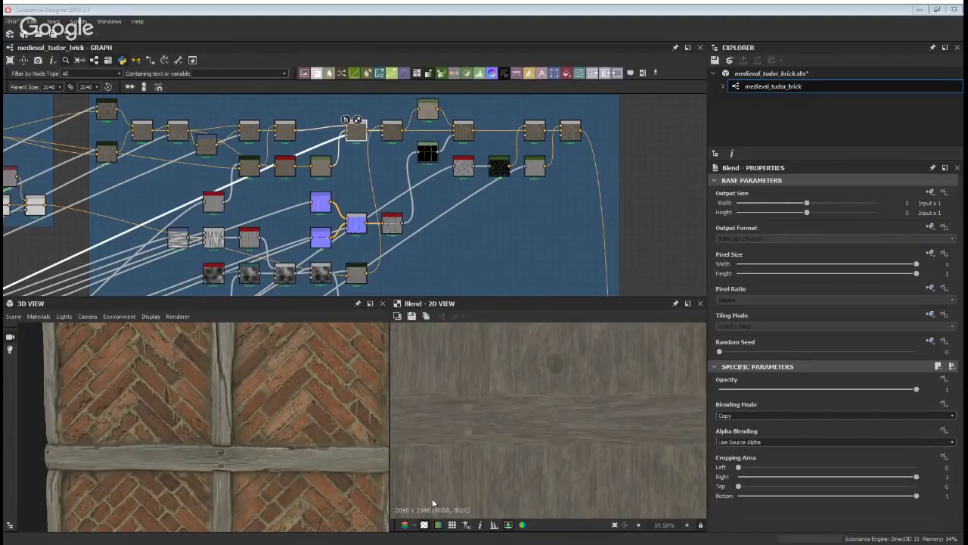
Preview the black Levels mask and the Copy Blend it controls, and inspect the beam edges up close in the 3D view
middle_click_drag(397, 164, 357, 165)
left_click(361, 158)
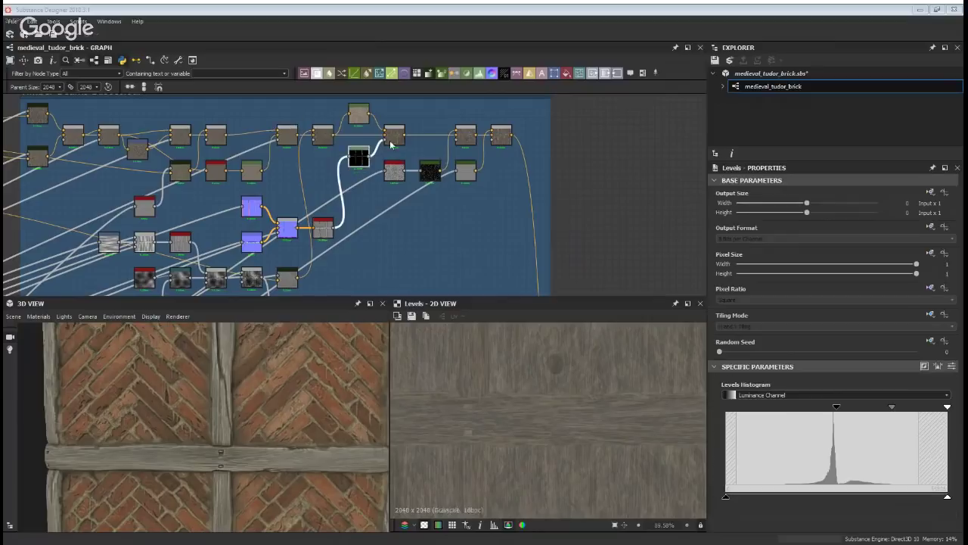
left_click(393, 134)
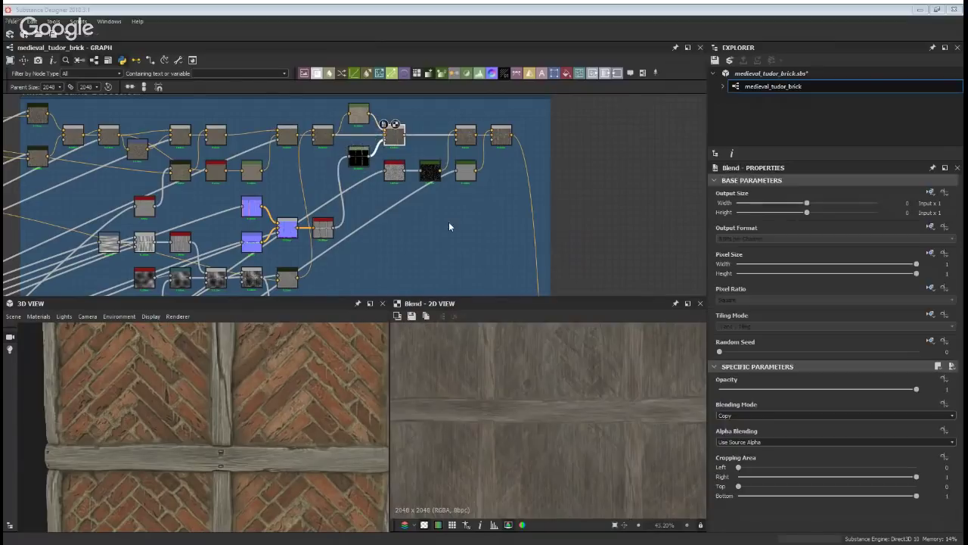
scroll(262, 451, "up", 3)
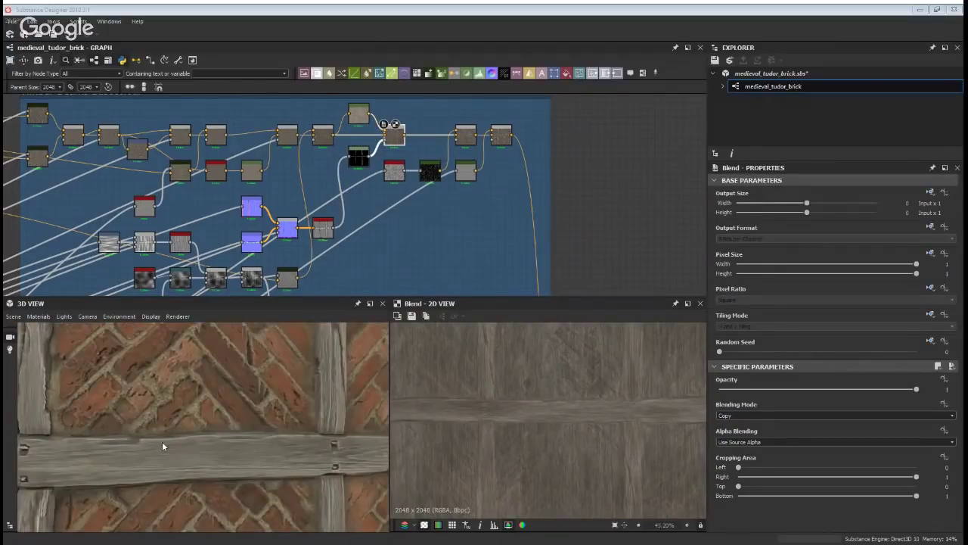
left_click_drag(144, 472, 213, 475)
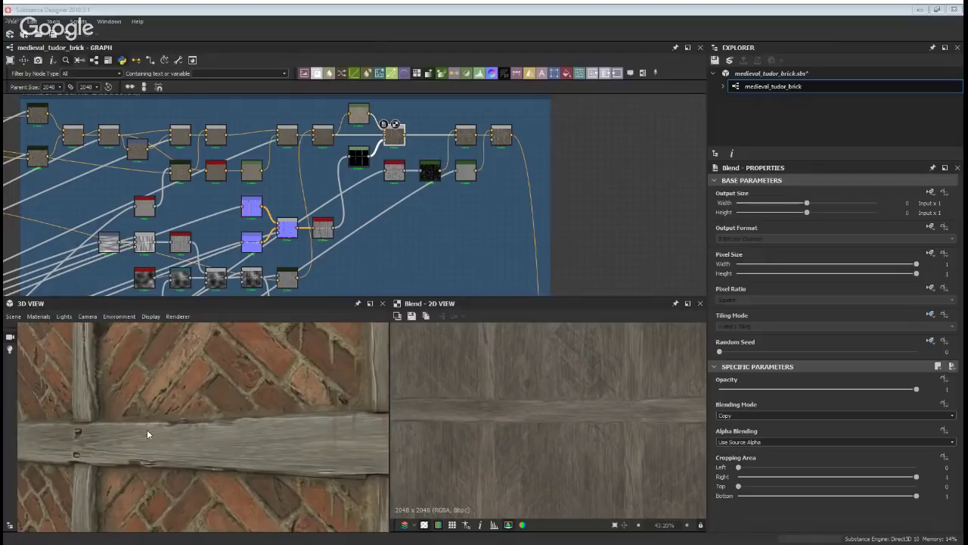
left_click_drag(128, 434, 189, 424)
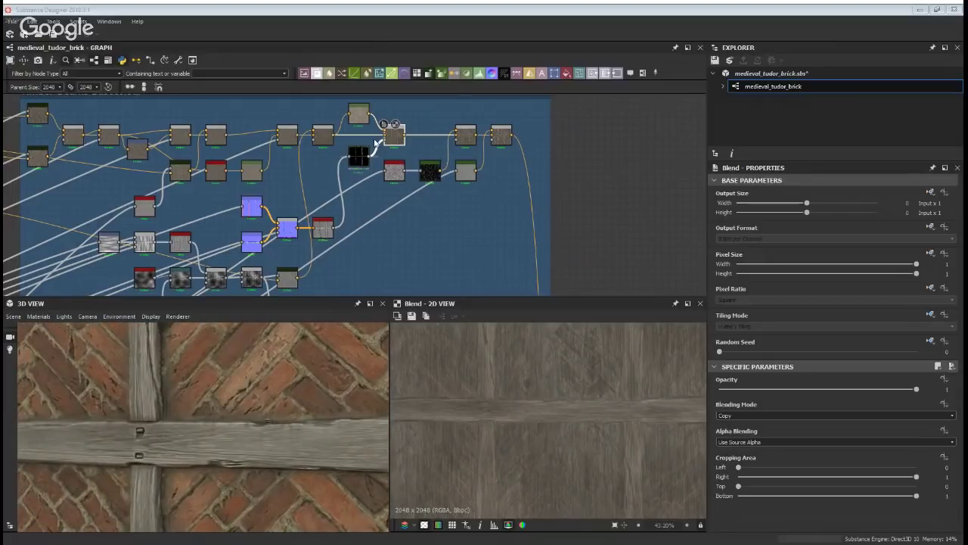
Preview the Screen Blend, the two Gradient Maps below it and the final Add Sub Blend of Timber Beams Basecolour
left_click(467, 136)
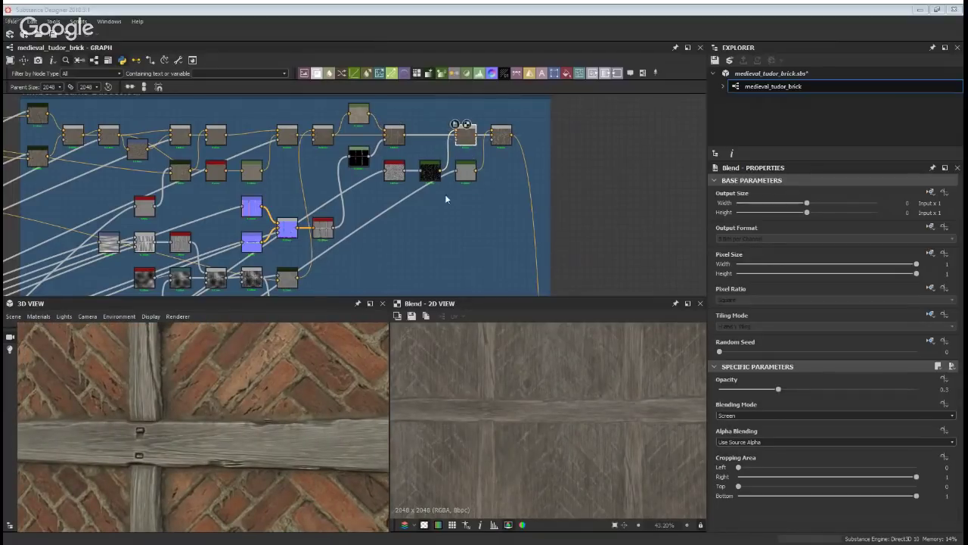
double_click(430, 171)
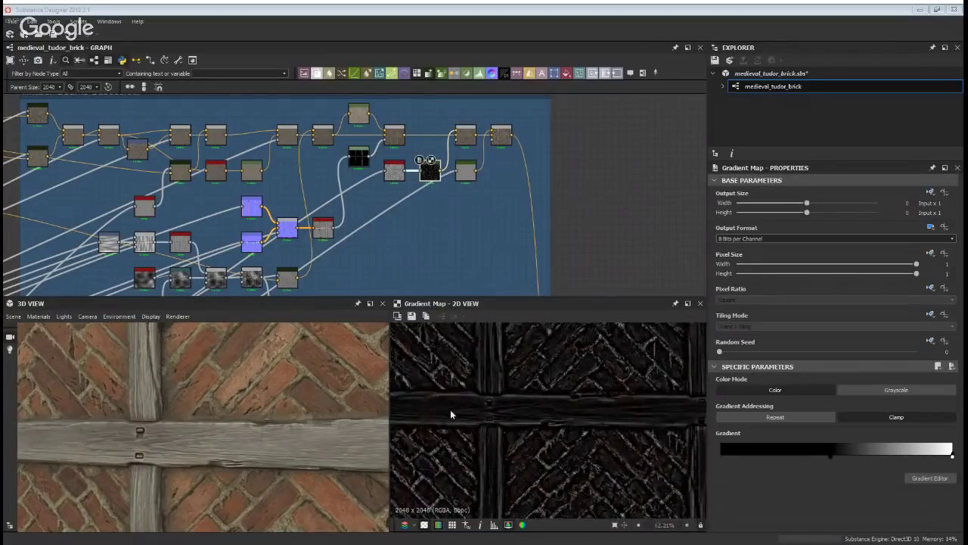
double_click(506, 141)
double_click(464, 168)
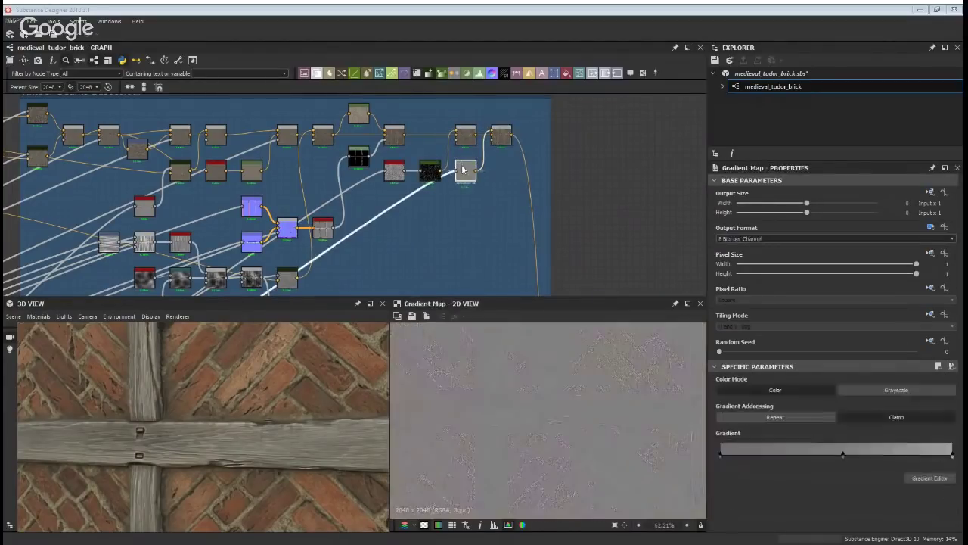
double_click(501, 135)
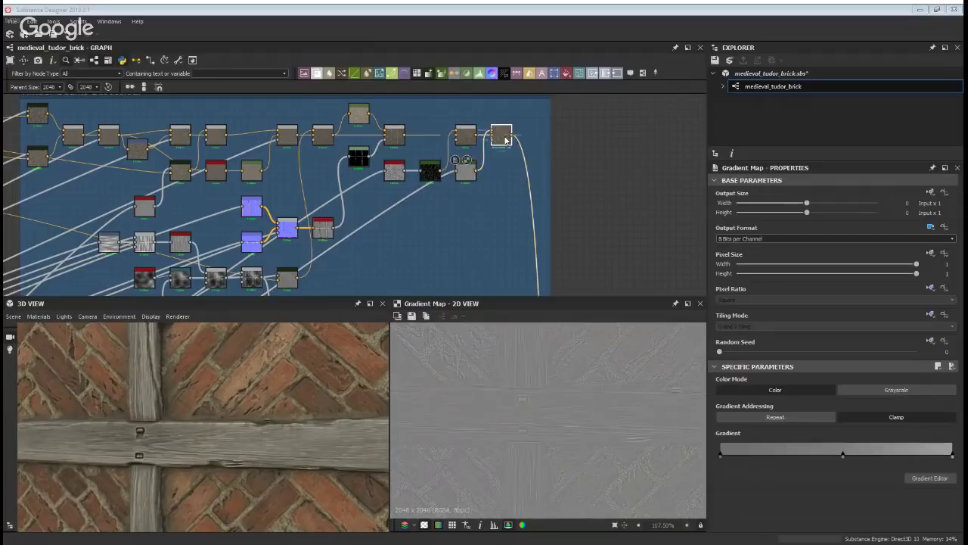
Select the node that feeds detail into the base colour frames and trace its links up to Timber Beams Basecolour
scroll(433, 149, "down", 6)
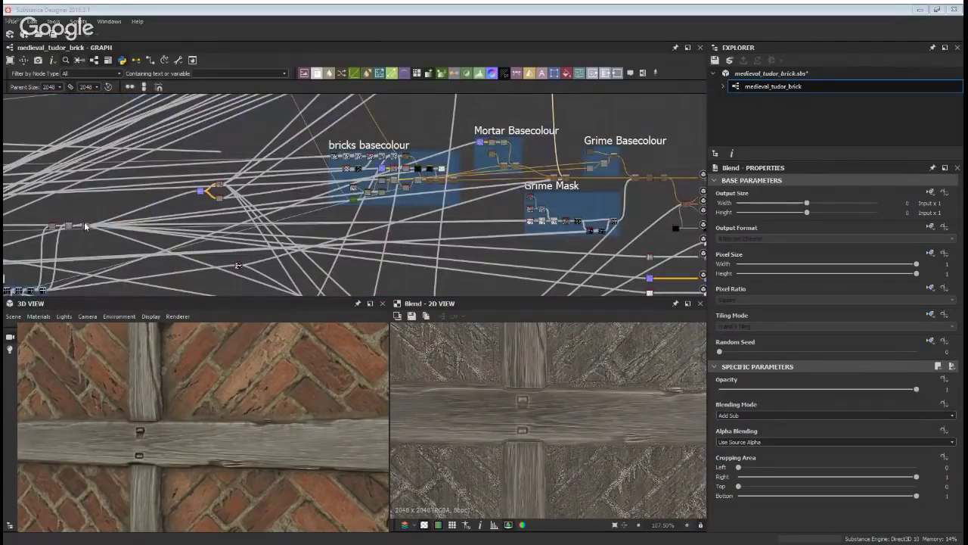
left_click(85, 225)
left_click_drag(190, 165, 223, 208)
middle_click_drag(330, 119, 151, 366)
scroll(349, 248, "up", 1)
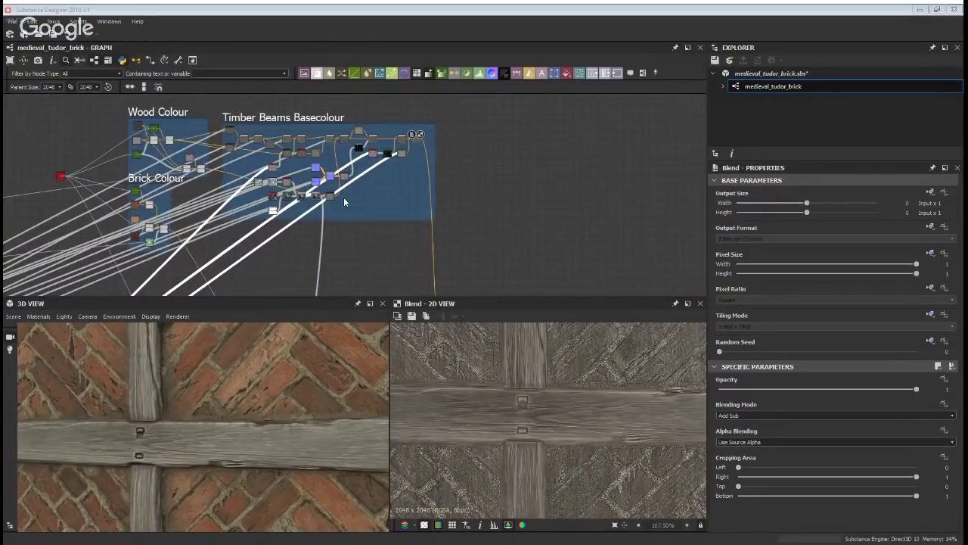
Examine the timber beams and joint in the 3D view alongside the Timber Beams Basecolour frame
middle_click_drag(215, 293, 235, 260)
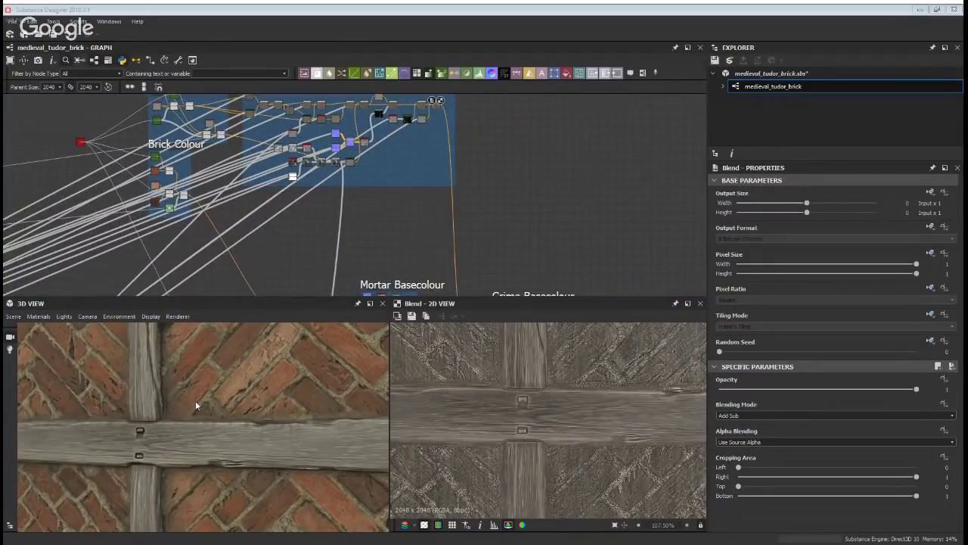
mouse_move(203, 448)
left_mouse_down()
mouse_move(174, 428)
mouse_move(162, 439)
mouse_move(93, 439)
mouse_move(187, 452)
left_mouse_up()
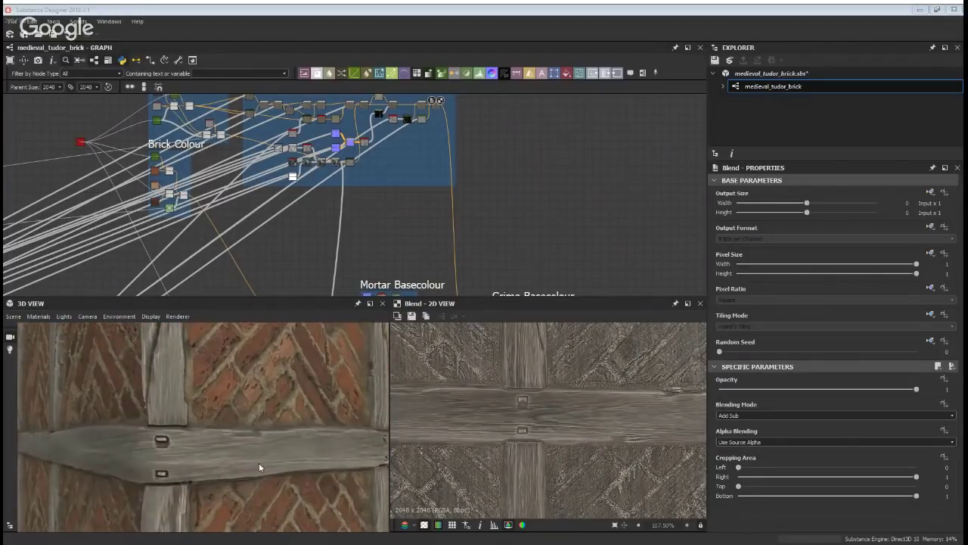
left_click_drag(260, 468, 244, 425)
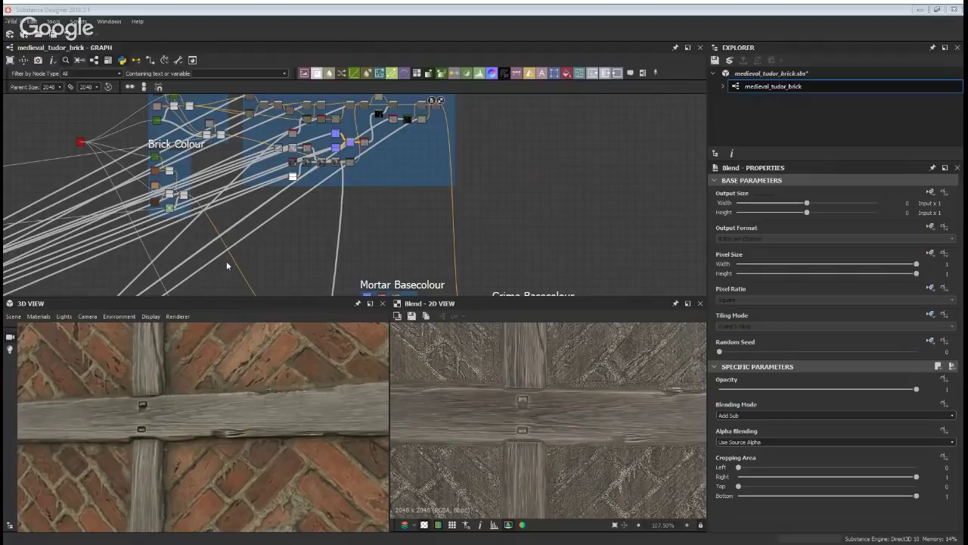
scroll(230, 265, "down", 2)
left_click(250, 155)
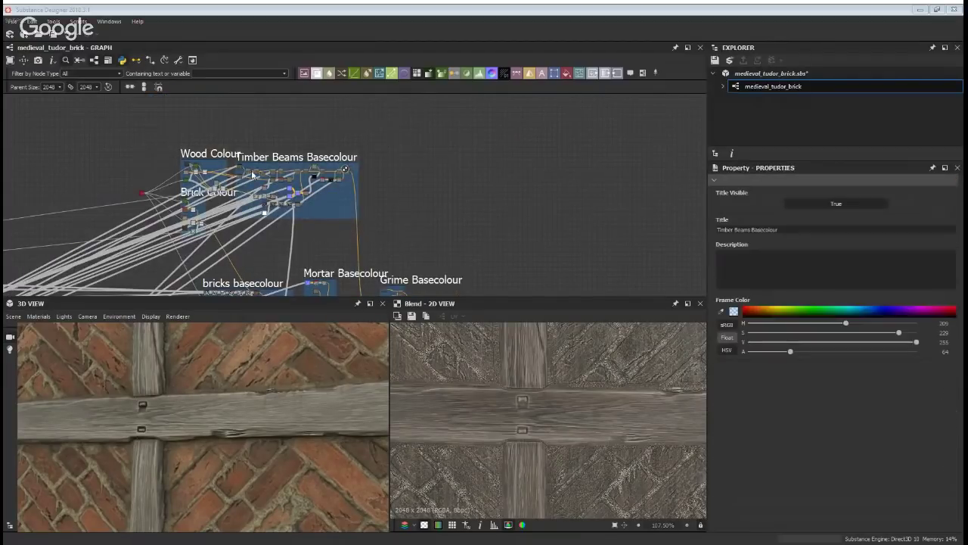
scroll(332, 218, "up", 3)
middle_click_drag(176, 403, 205, 409)
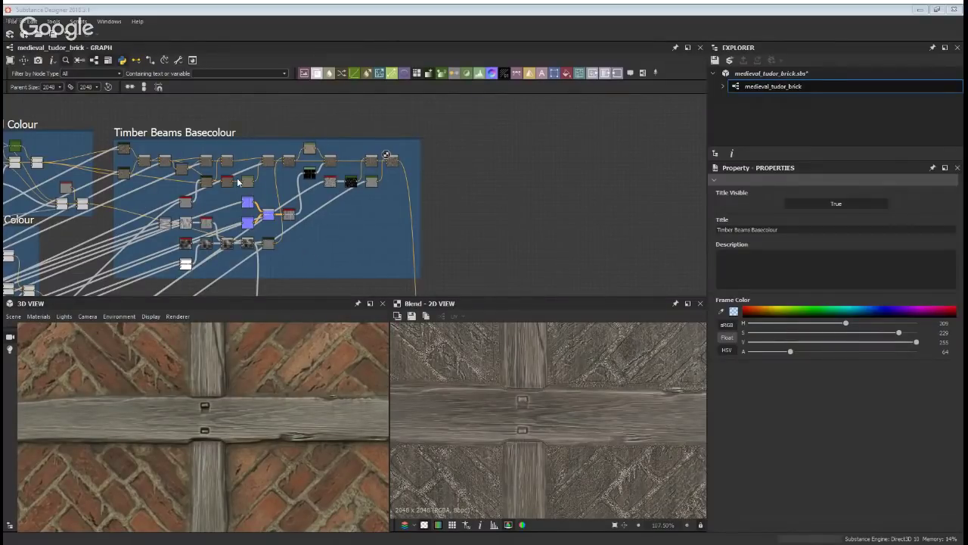
Preview the Copy Blend that combines Timber Beams Basecolour with the merged brick and mortar colours
scroll(320, 220, "down", 3)
middle_click_drag(341, 272, 339, 106)
middle_click_drag(212, 250, 255, 238)
scroll(380, 144, "up", 5)
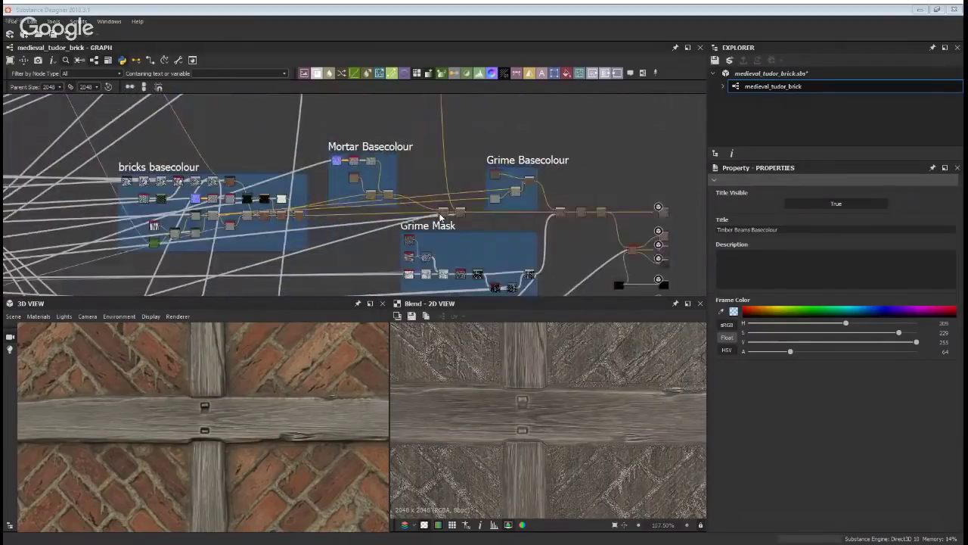
middle_click_drag(327, 163, 318, 199)
left_click(475, 246)
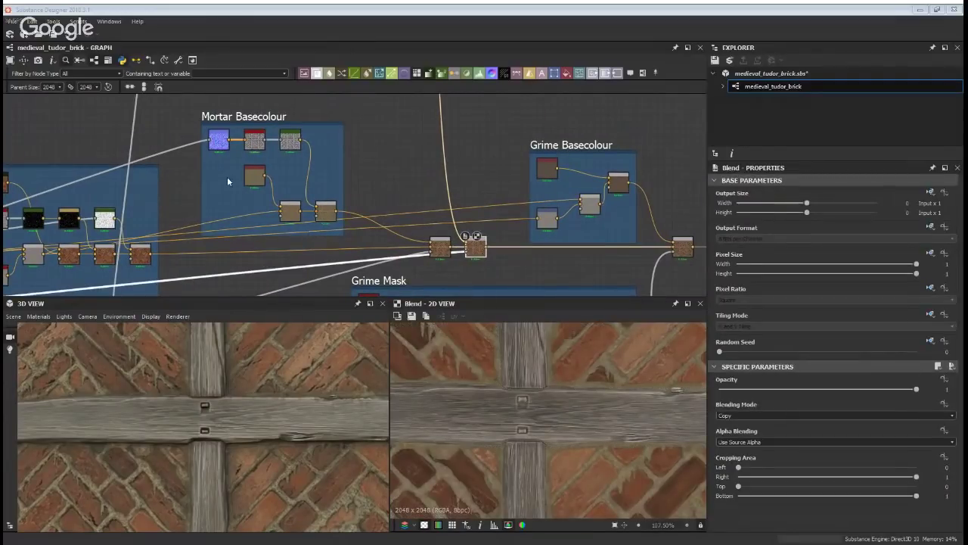
Preview the opacity mask of the timber Copy Blend and trace it back to its height_blend source node
double_click(465, 253)
scroll(428, 256, "down", 5)
middle_click_drag(428, 258, 232, 214)
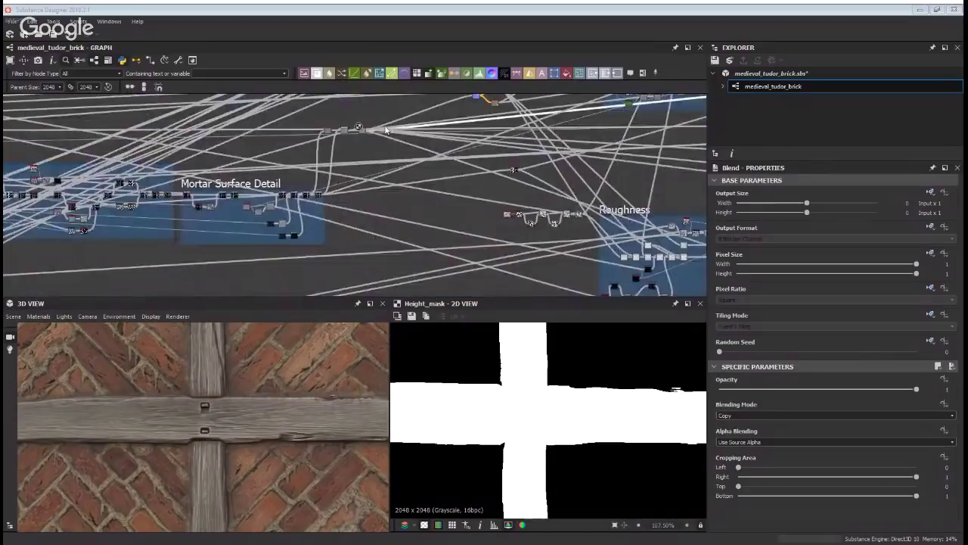
scroll(386, 130, "up", 5)
left_click(327, 136)
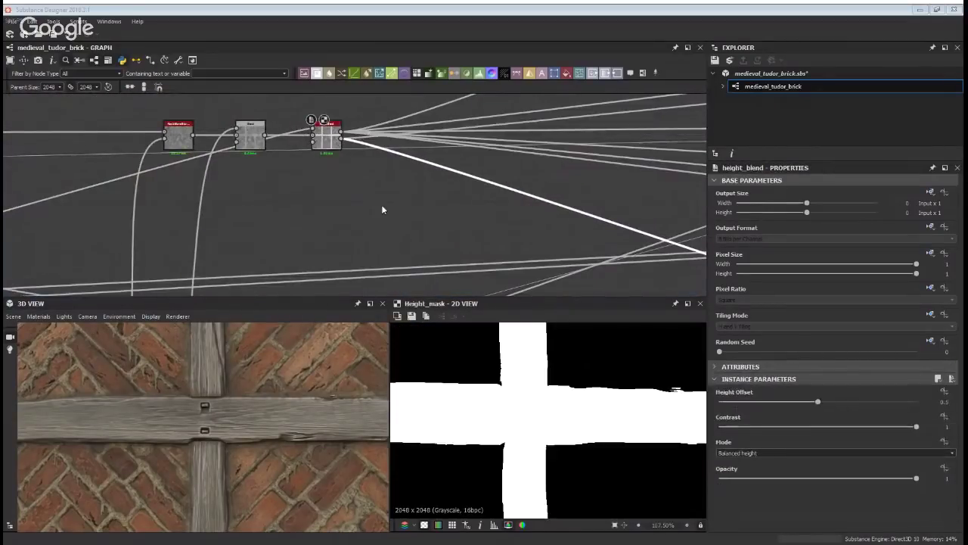
Return to the Copy Blend between Mortar Basecolour and Grime Basecolour and preview its combined colour
middle_click_drag(529, 144, 138, 264)
middle_click_drag(553, 215, 74, 246)
middle_click_drag(666, 130, 128, 231)
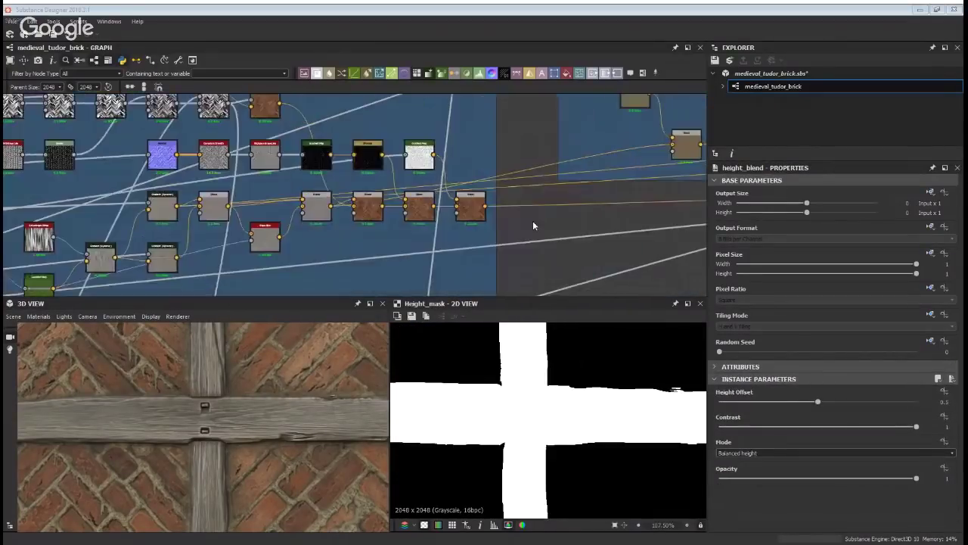
middle_click_drag(669, 183, 227, 255)
middle_click_drag(605, 243, 413, 223)
double_click(348, 256)
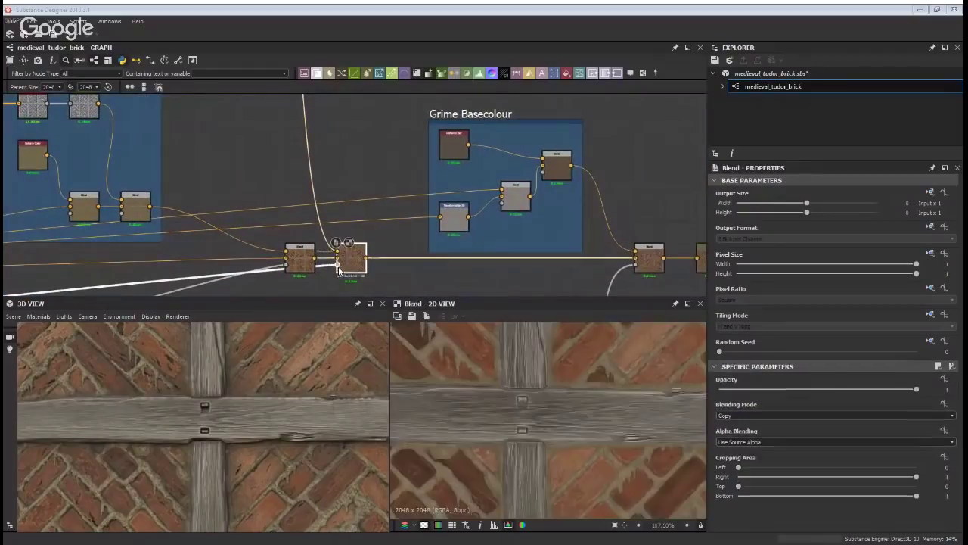
Preview the Overlay Blend in Mortar Basecolour and the grey Copy Blend with 0.4 opacity in bricks basecolour
middle_click_drag(222, 203, 452, 205)
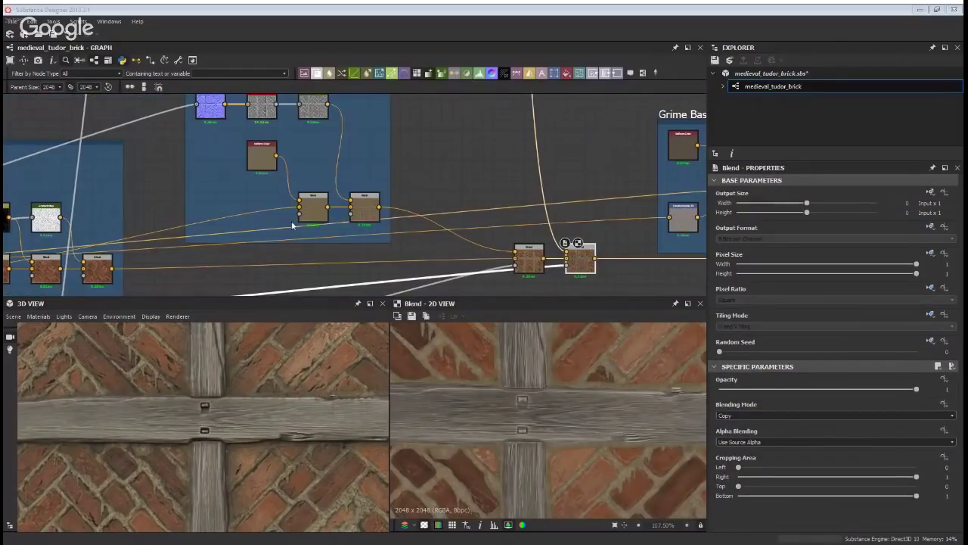
left_click(314, 208)
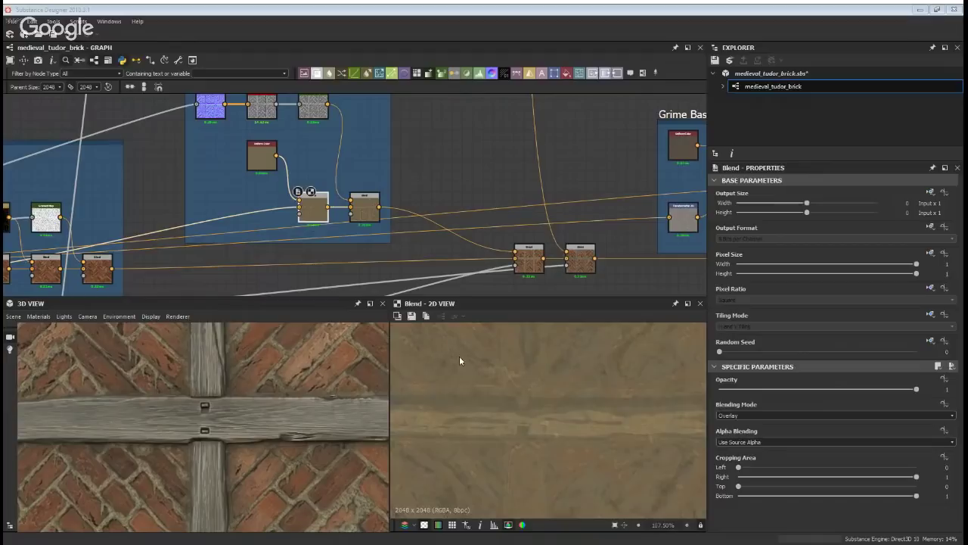
scroll(293, 213, "down", 3)
scroll(184, 257, "up", 4)
left_click(173, 204)
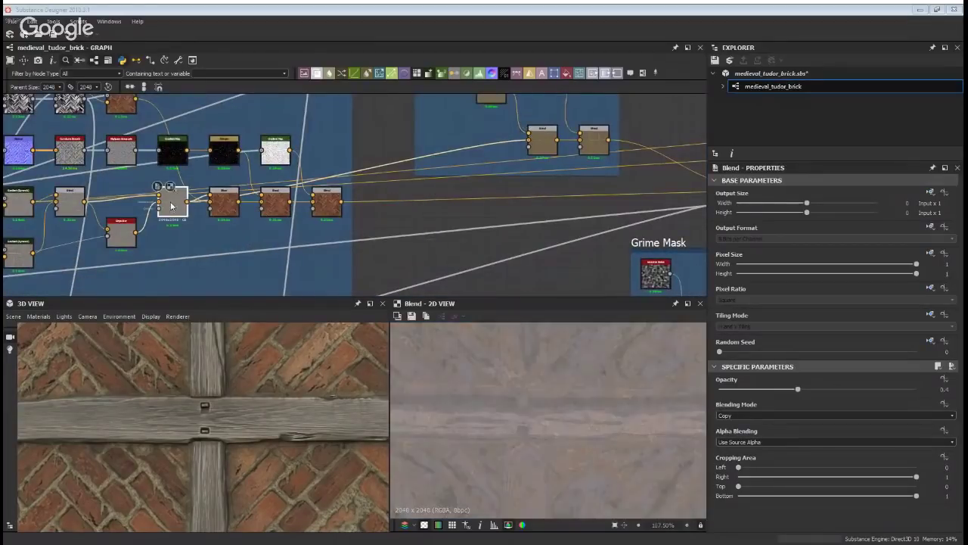
middle_click_drag(623, 401, 513, 436)
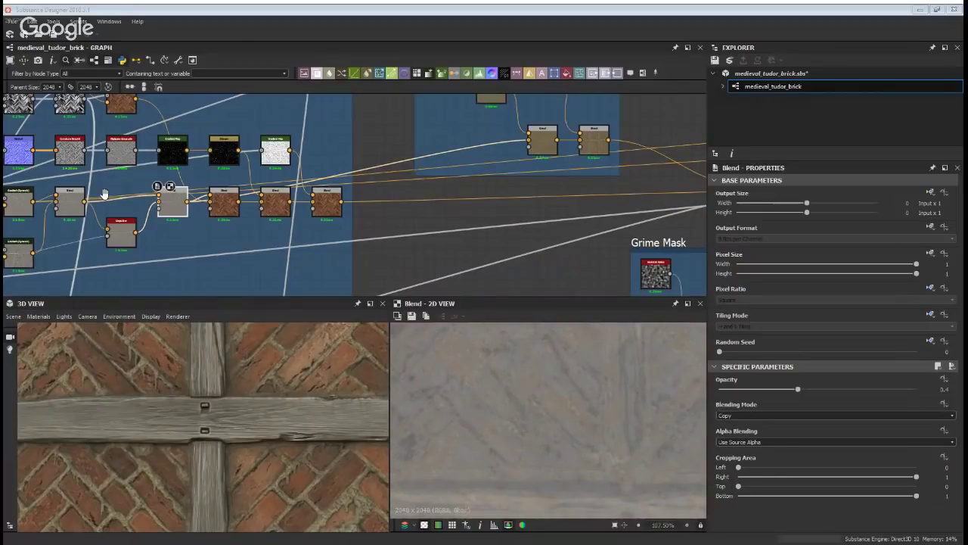
Preview the grayscale inputs of the two gradient nodes behind the grey Blend in bricks basecolour
middle_click_drag(103, 195, 375, 205)
double_click(274, 211)
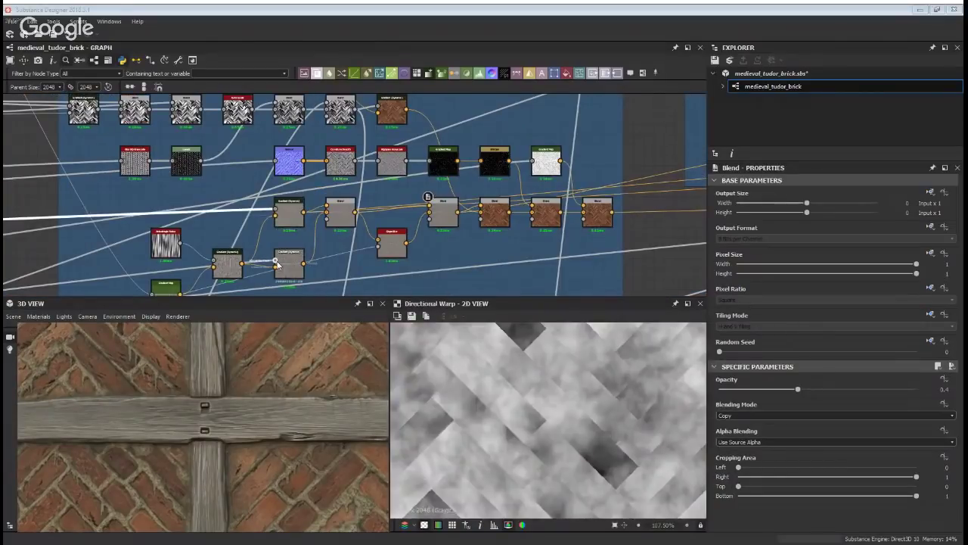
double_click(276, 261)
Preview the Overlay and Soft Light Blends of Mortar Basecolour, check its Uniform Color and inspect the brickwork in 3D
middle_click_drag(559, 218, 208, 285)
double_click(462, 217)
left_click(420, 172)
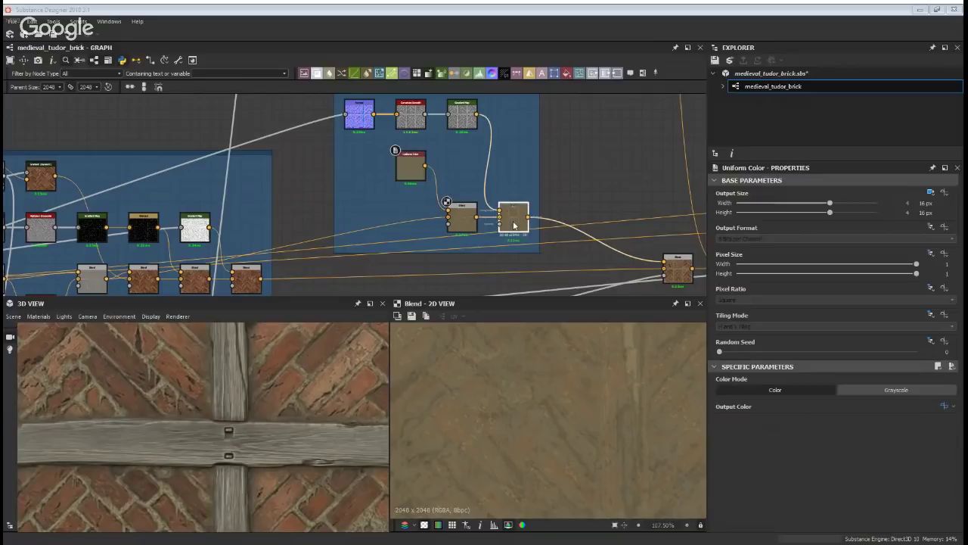
double_click(513, 217)
middle_click_drag(496, 184, 474, 230)
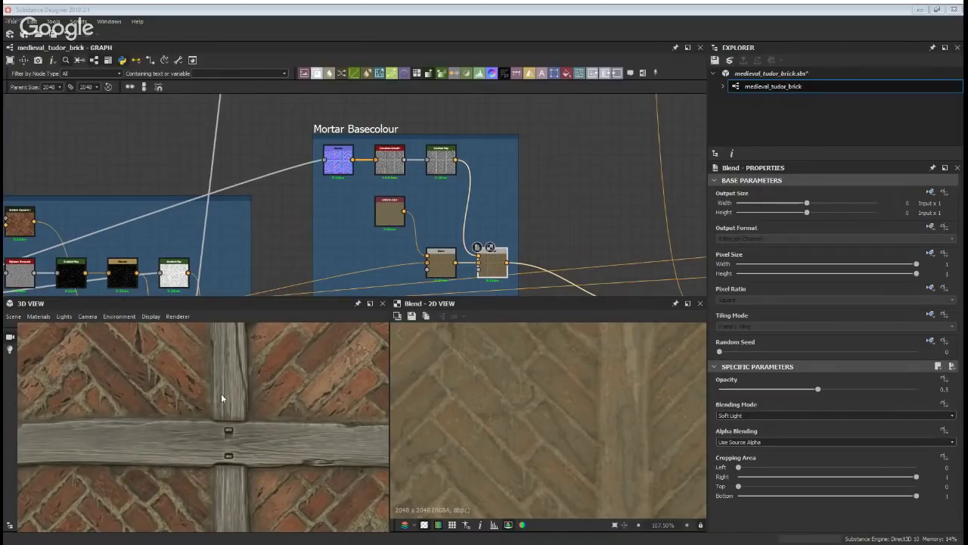
middle_click_drag(222, 394, 358, 444)
Examine how Grime Basecolour and Grime Mask connect to the Blend ahead of the base colour output
middle_click_drag(493, 223, 448, 136)
scroll(447, 136, "down", 3)
middle_click_drag(588, 155, 344, 134)
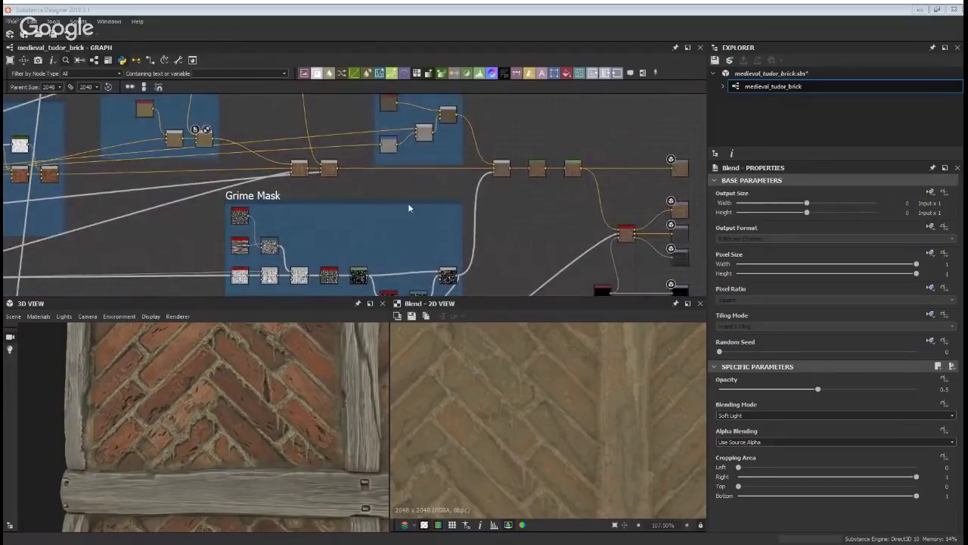
scroll(409, 209, "down", 3)
middle_click_drag(311, 278, 322, 187)
scroll(340, 184, "up", 3)
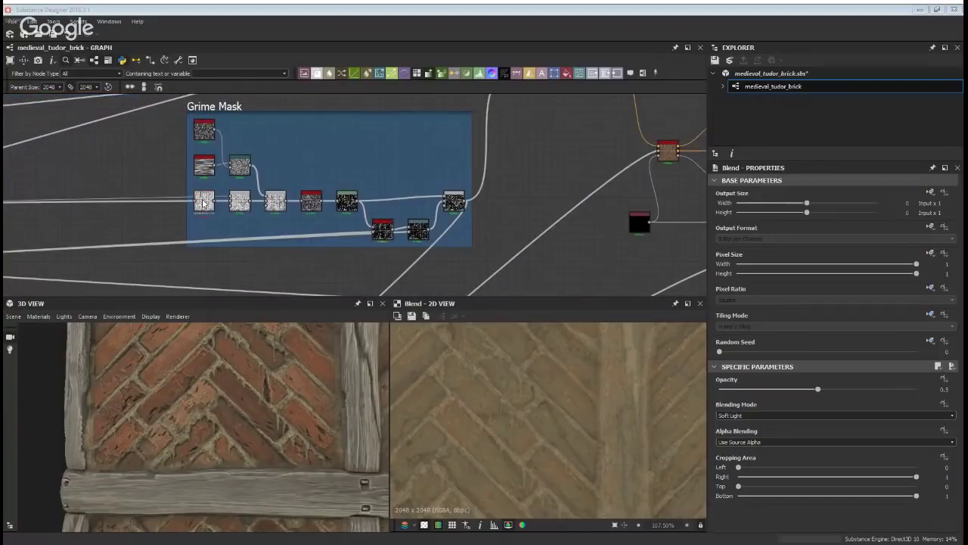
middle_click_drag(346, 139, 261, 246)
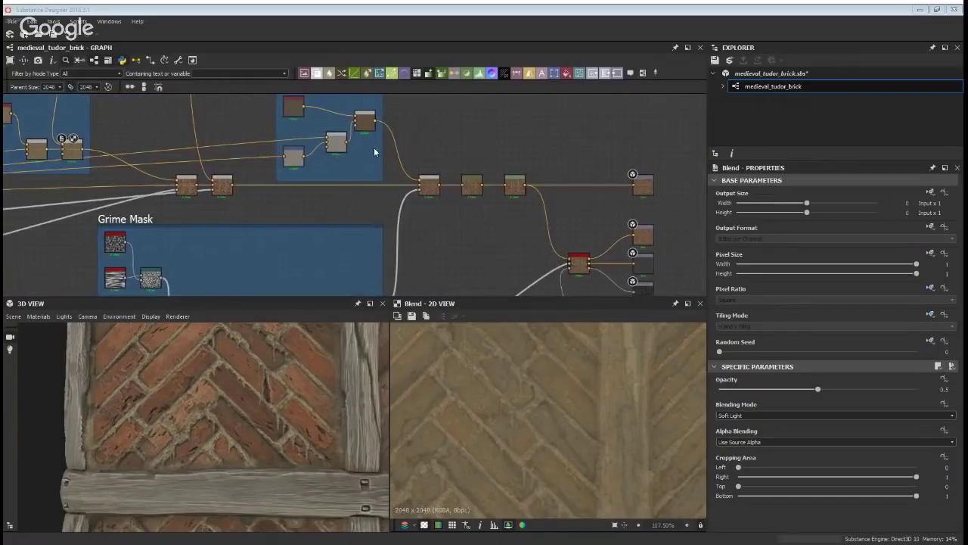
middle_click_drag(374, 152, 307, 151)
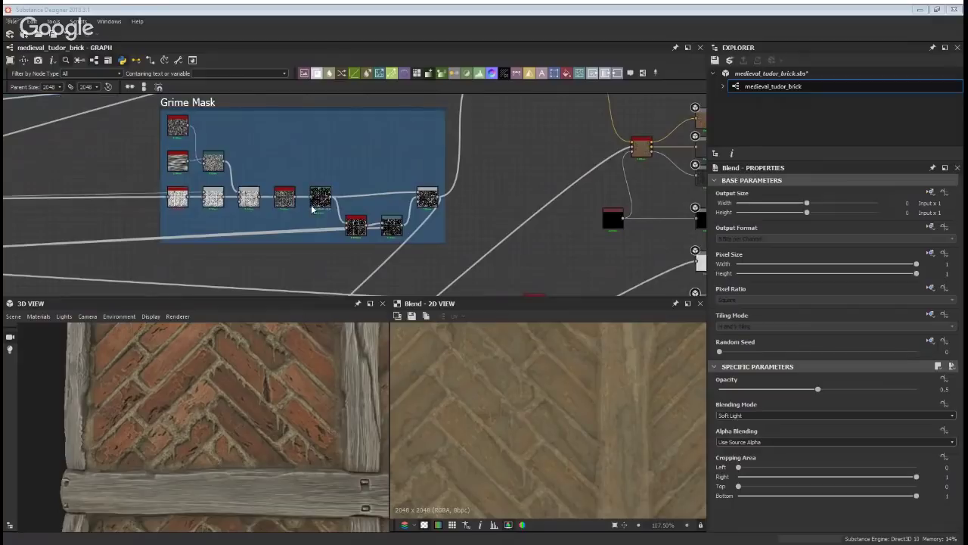
Preview the hbao node in Grime Mask, the Soft Light Blend after it and the spots noise it mixes in
scroll(311, 209, "up", 4)
middle_click_drag(167, 181, 327, 211)
left_click(133, 197)
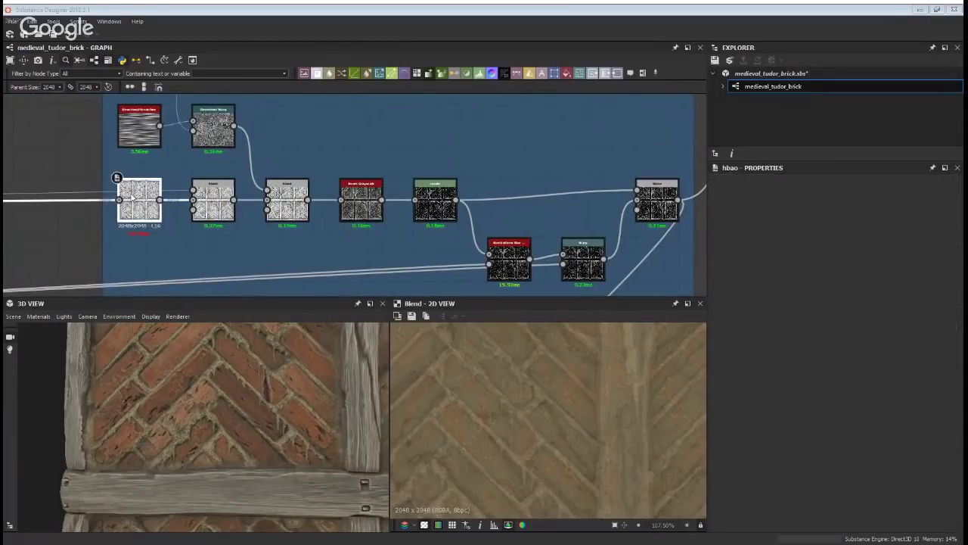
double_click(132, 195)
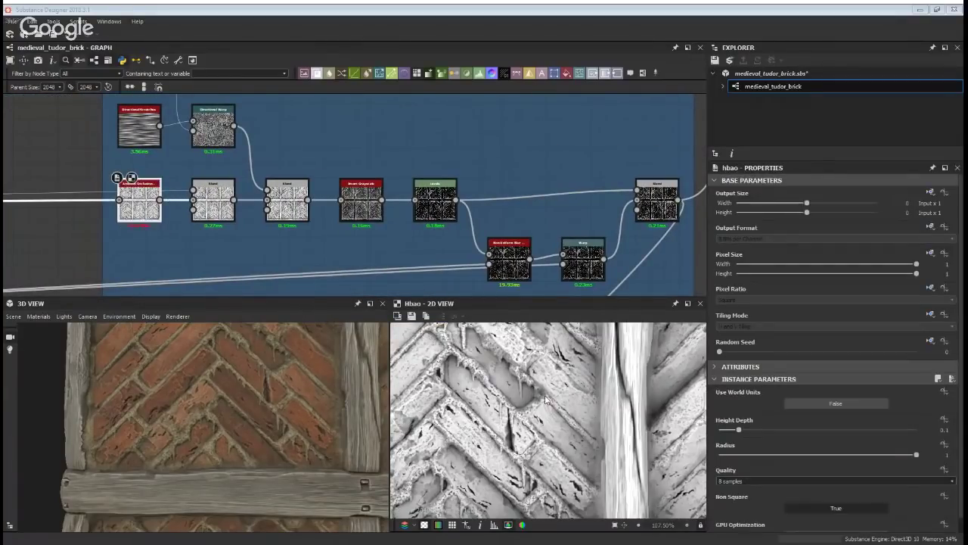
double_click(214, 199)
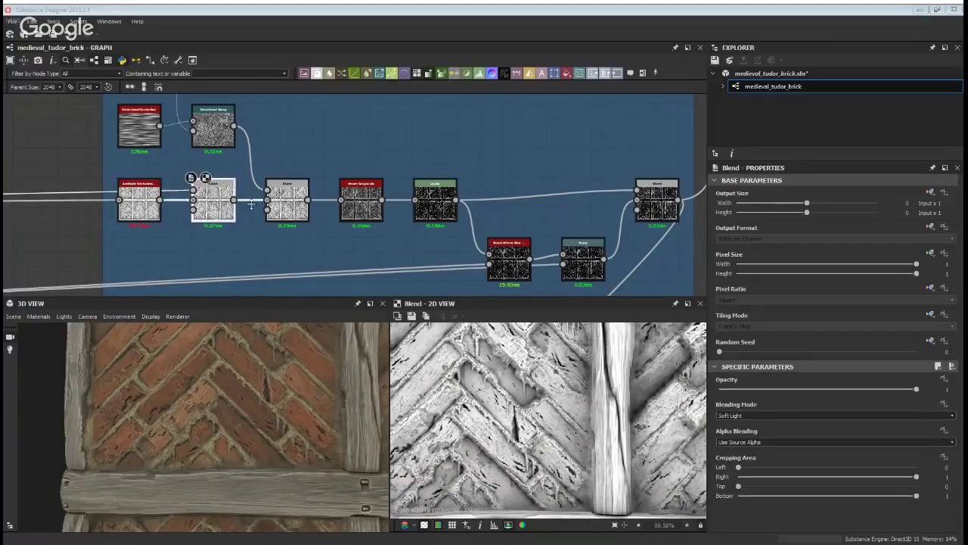
double_click(194, 190)
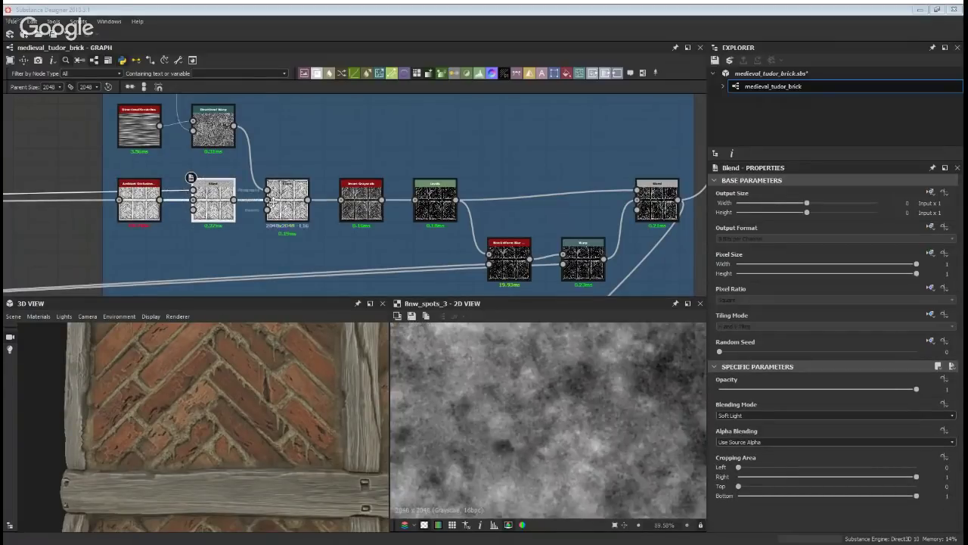
Preview the Directional Warp pattern in Grime Mask, the Overlay Blend that adds it and the Invert Grayscale node
double_click(267, 190)
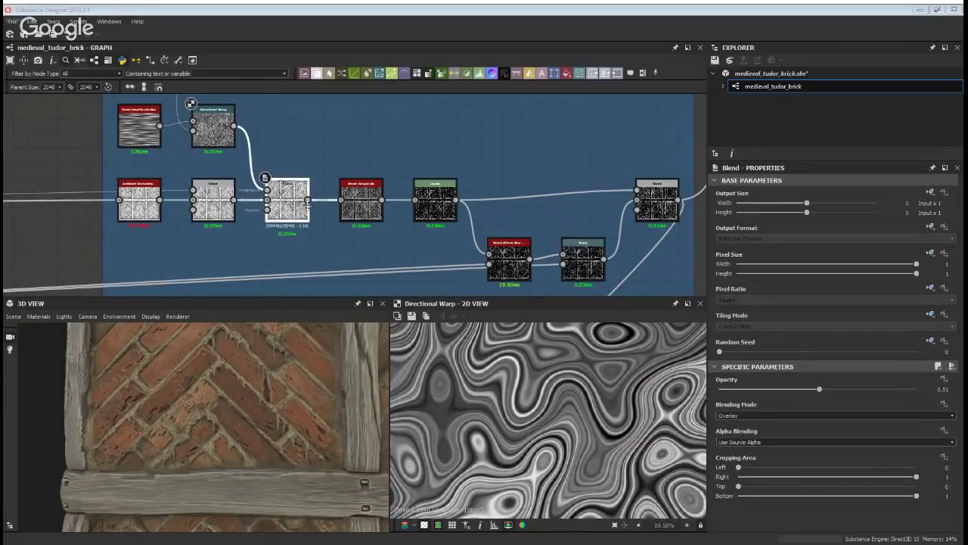
double_click(291, 199)
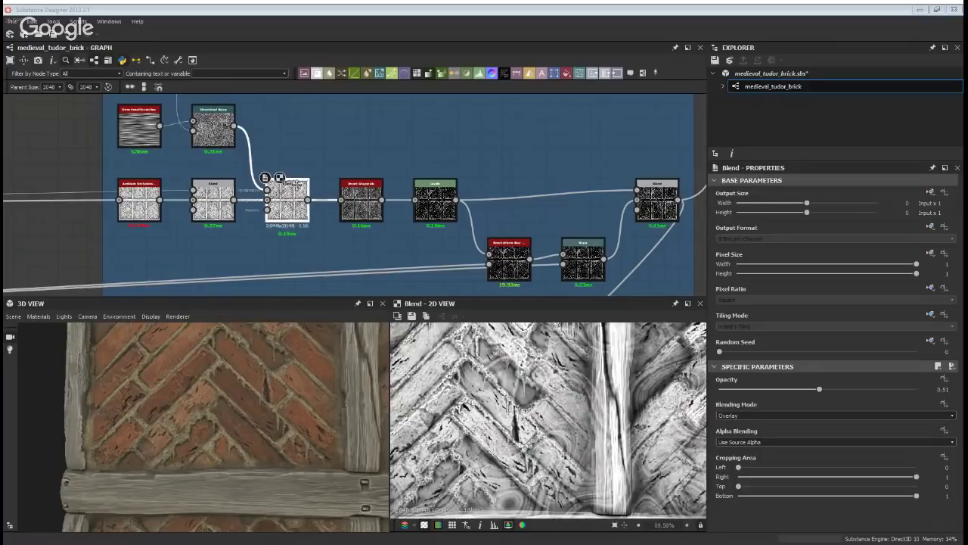
middle_click_drag(310, 388, 187, 447)
left_click(364, 201)
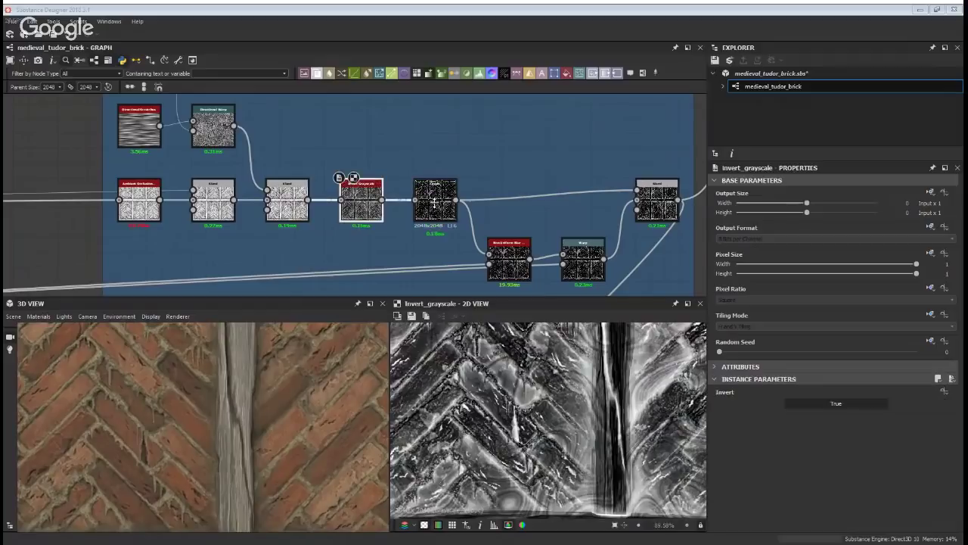
Preview the Non Uniform Blur, Warp and Max (Lighten) Blend that finish Grime Mask, comparing the wall in 3D
double_click(509, 259)
middle_click_drag(499, 391, 528, 414)
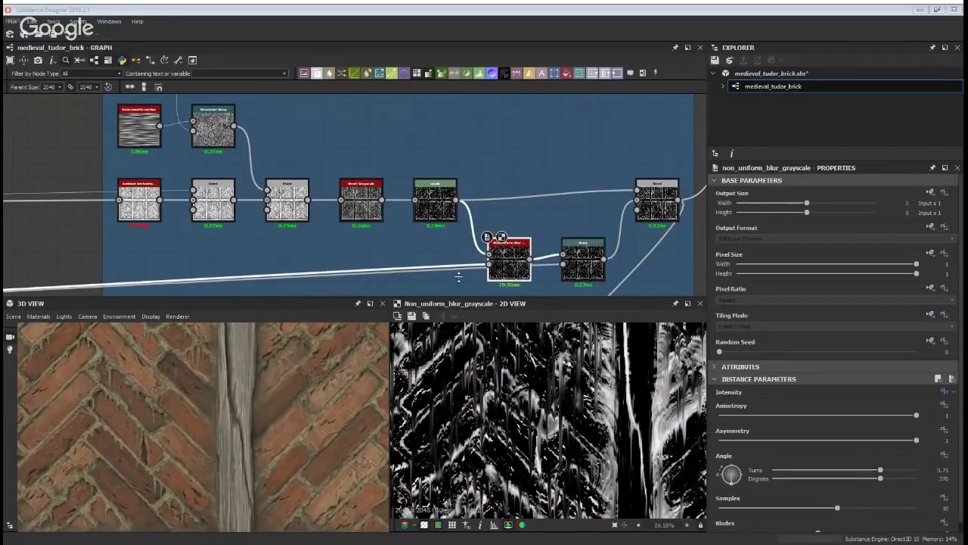
double_click(583, 261)
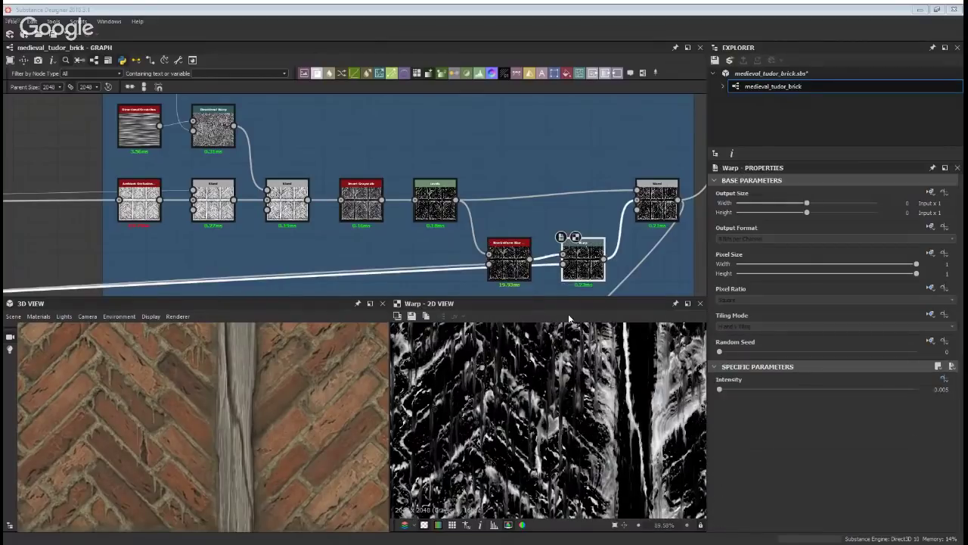
scroll(245, 393, "down", 5)
left_click_drag(242, 418, 295, 376)
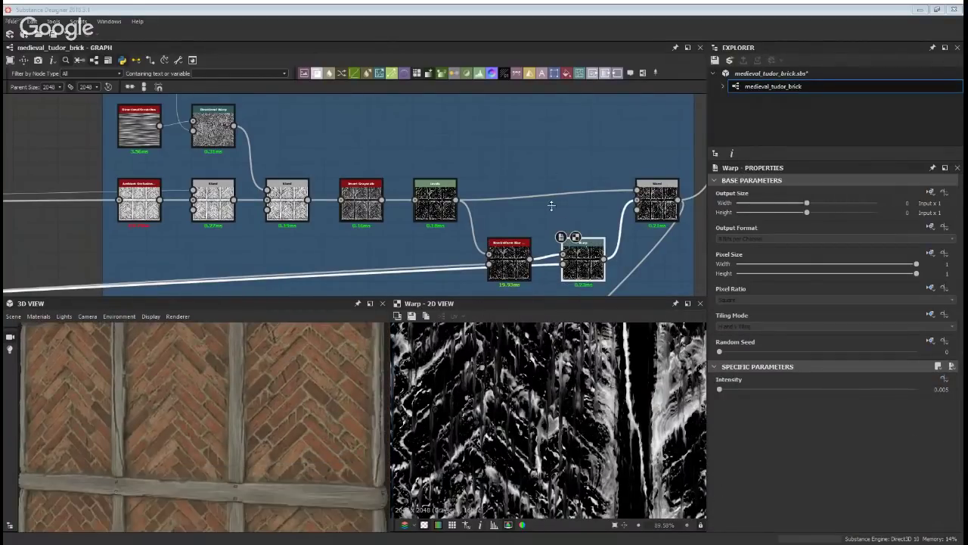
middle_click_drag(633, 231, 409, 222)
double_click(432, 192)
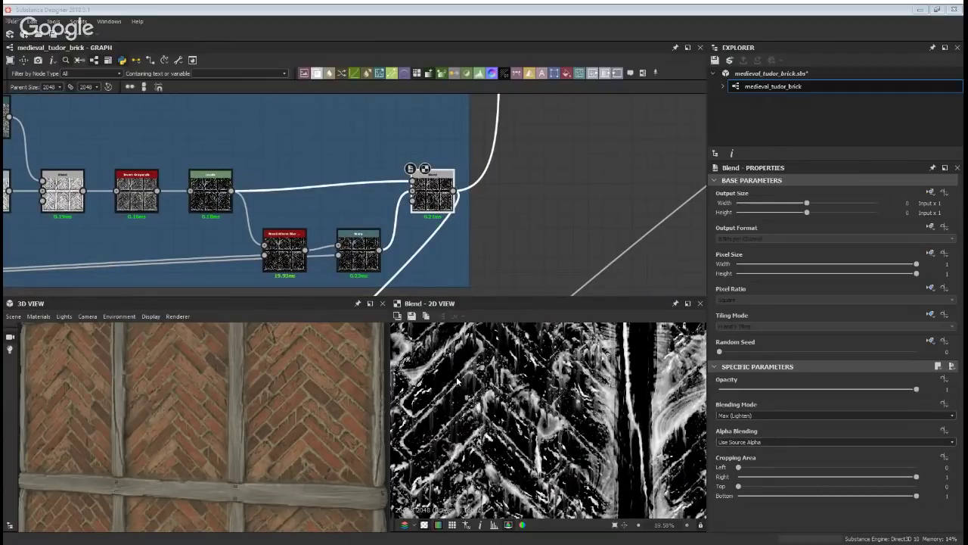
Move the Roughness frame with its nodes slightly up and to the right in the graph
scroll(497, 192, "down", 3)
middle_click_drag(497, 152, 424, 88)
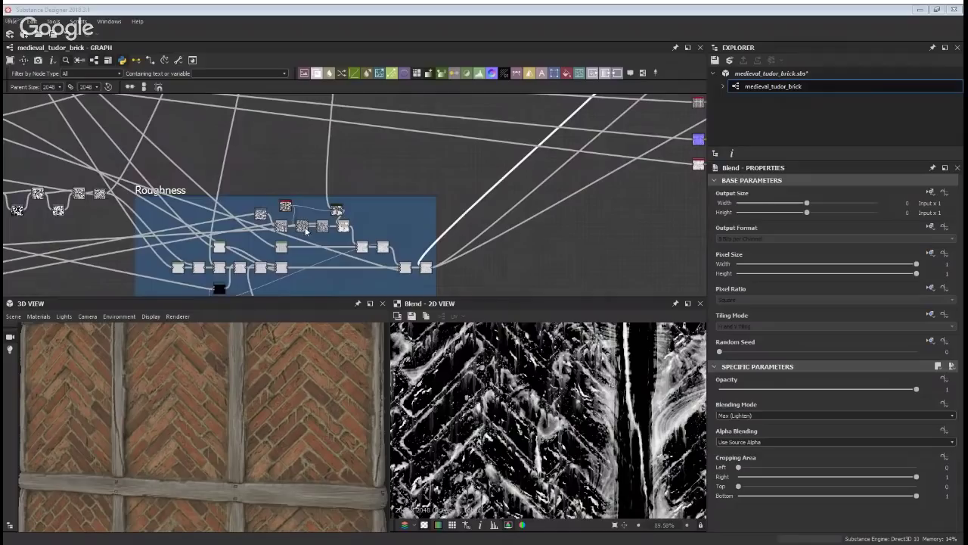
middle_click_drag(204, 250, 280, 217)
left_click_drag(251, 164, 271, 154)
middle_click_drag(289, 259, 293, 230)
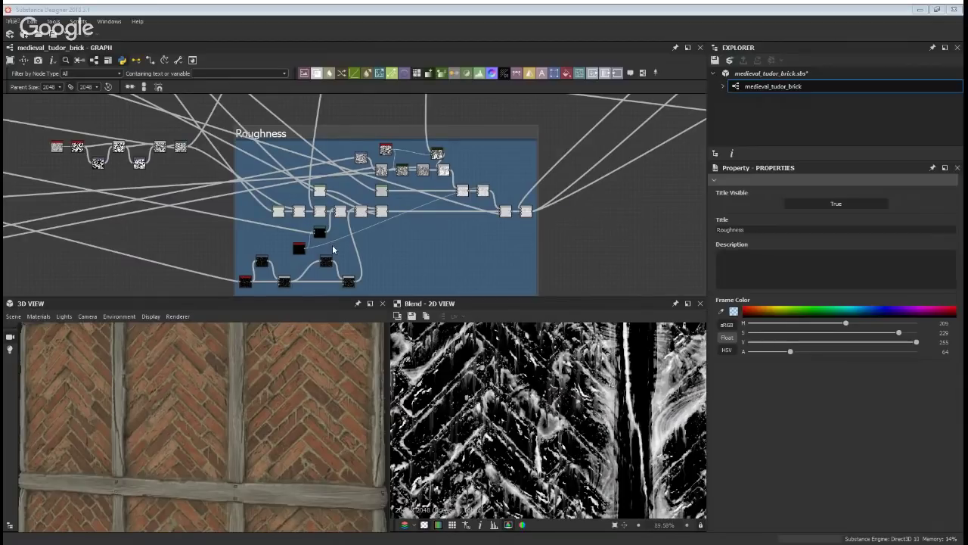
Examine the node layout of the Roughness frame and how the wall's surface responds to light in 3D
middle_click_drag(336, 270, 338, 247)
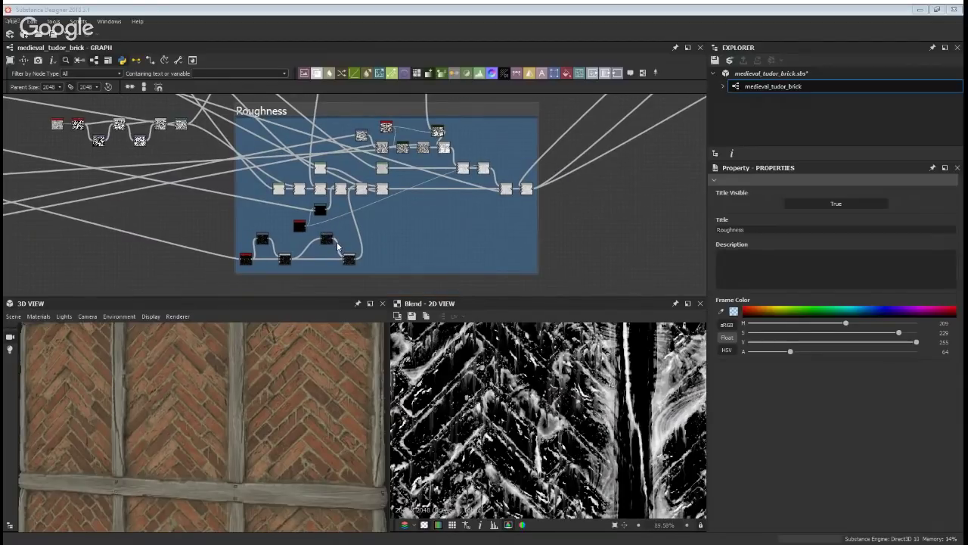
left_click_drag(274, 431, 306, 427)
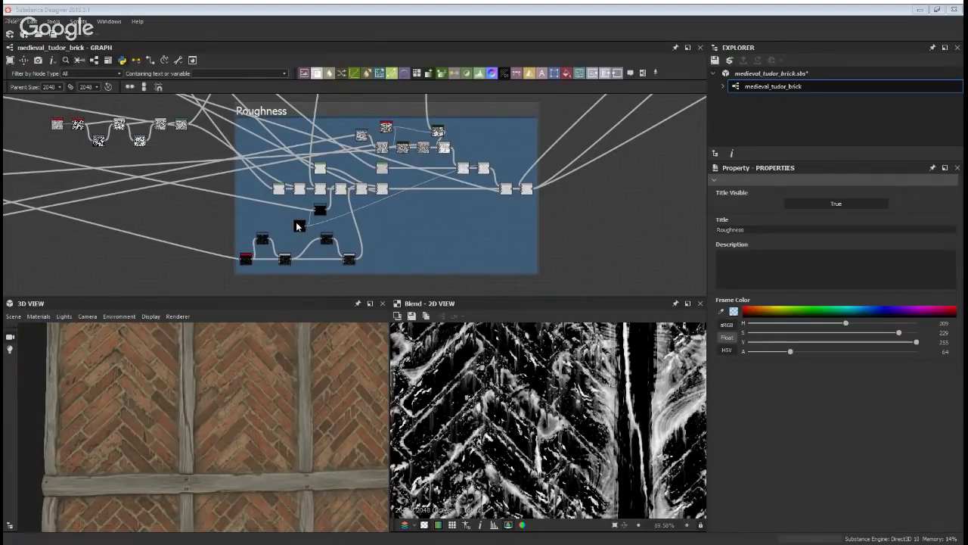
left_click_drag(258, 367, 293, 394)
scroll(215, 375, "down", 5)
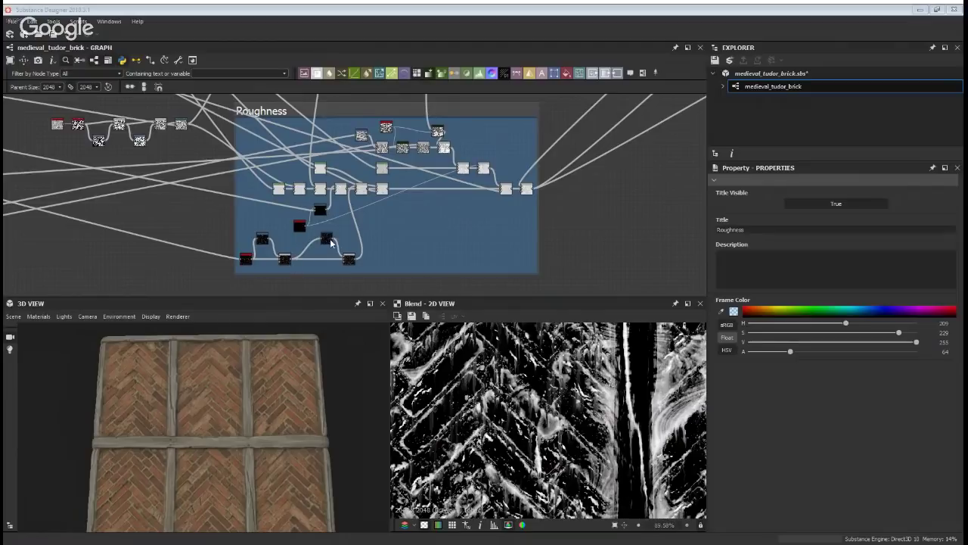
middle_click_drag(345, 193, 337, 211)
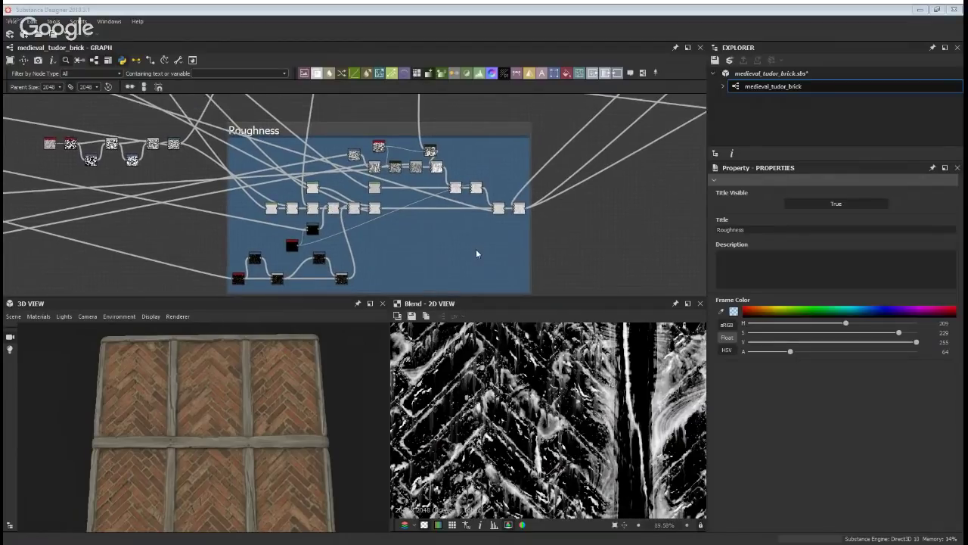
scroll(454, 247, "up", 2)
middle_click_drag(370, 250, 401, 191)
left_click_drag(327, 418, 242, 422)
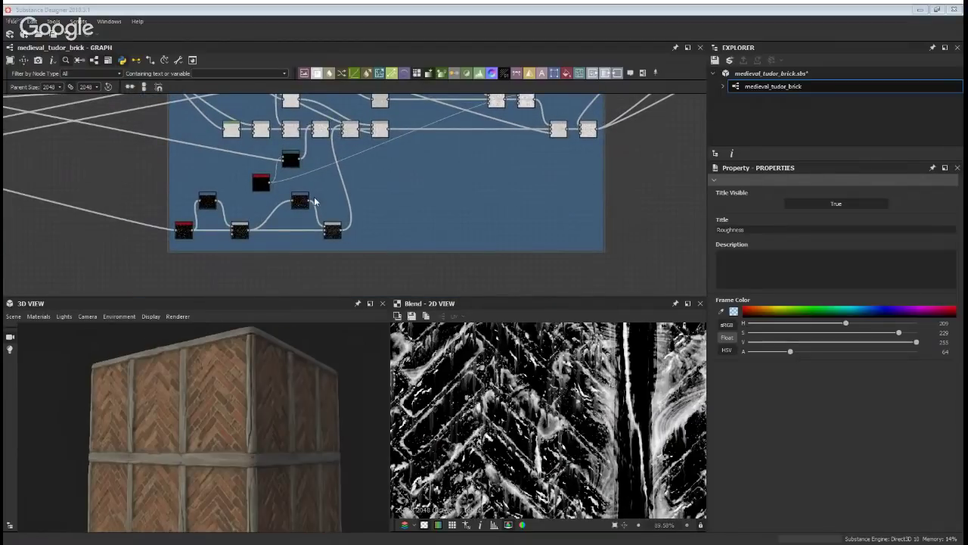
Preview the Levels node that starts the main chain in the Roughness frame and inspect its output closely
middle_click_drag(303, 148, 264, 212)
double_click(195, 192)
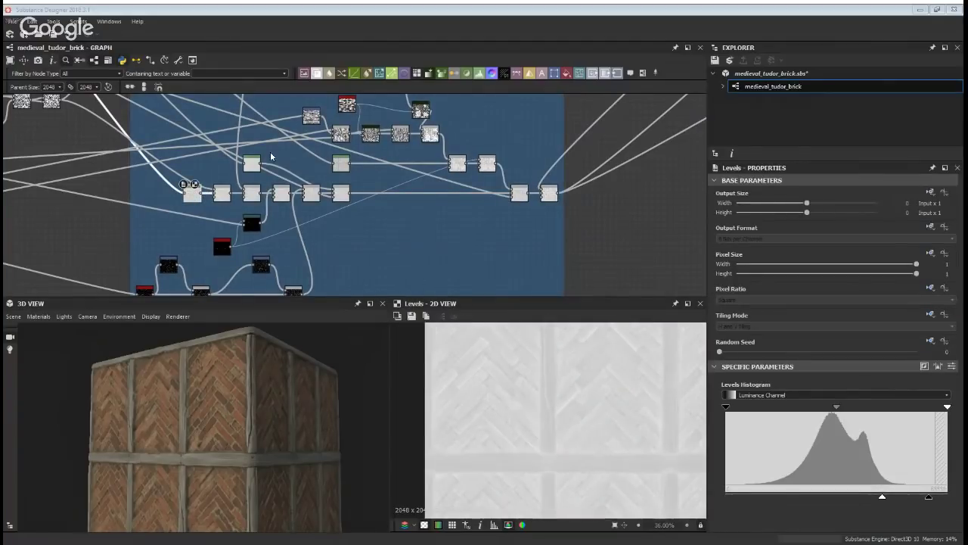
scroll(151, 186, "down", 6)
middle_click_drag(205, 253, 233, 110)
scroll(349, 222, "up", 4)
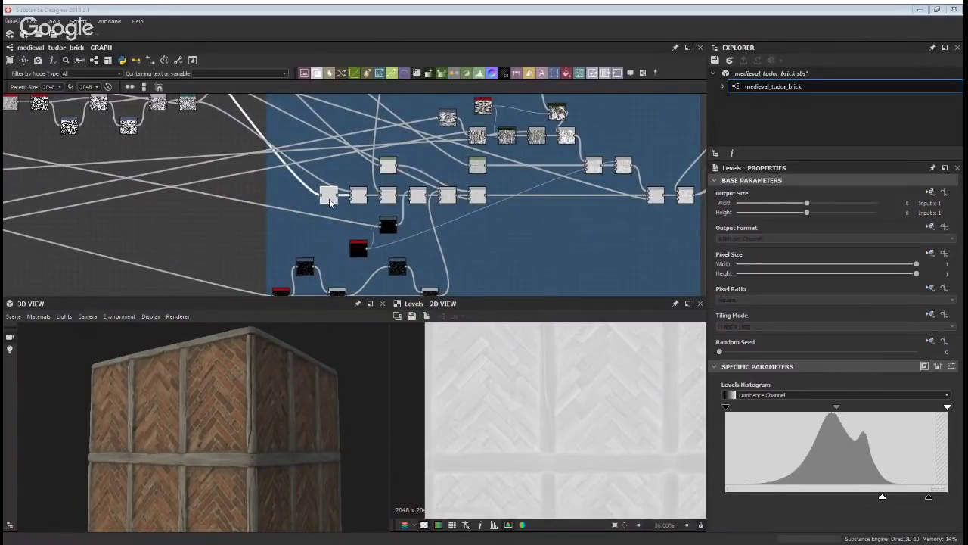
left_click(330, 198)
scroll(483, 395, "up", 3)
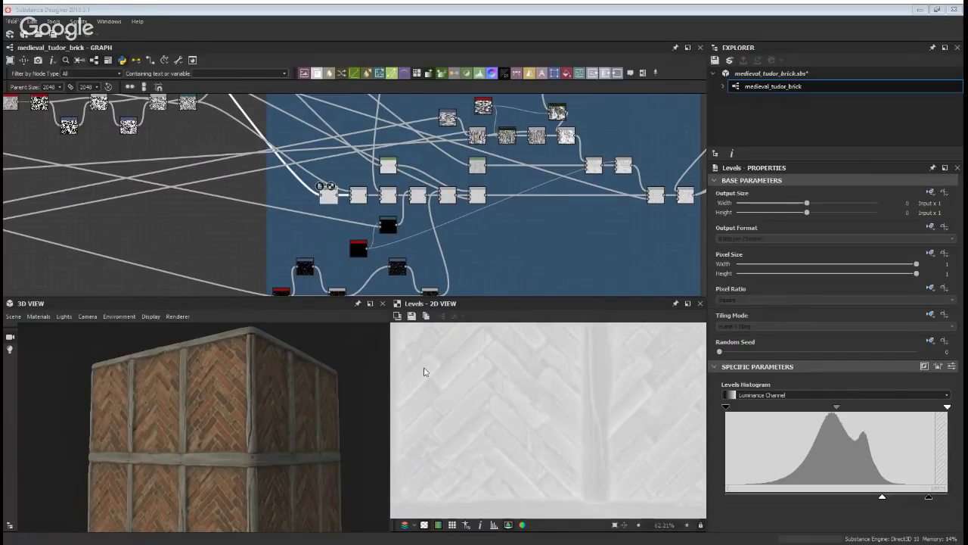
Preview the first Soft Light Blend in the Roughness chain and compare it with the Levels node feeding it
left_click(357, 198)
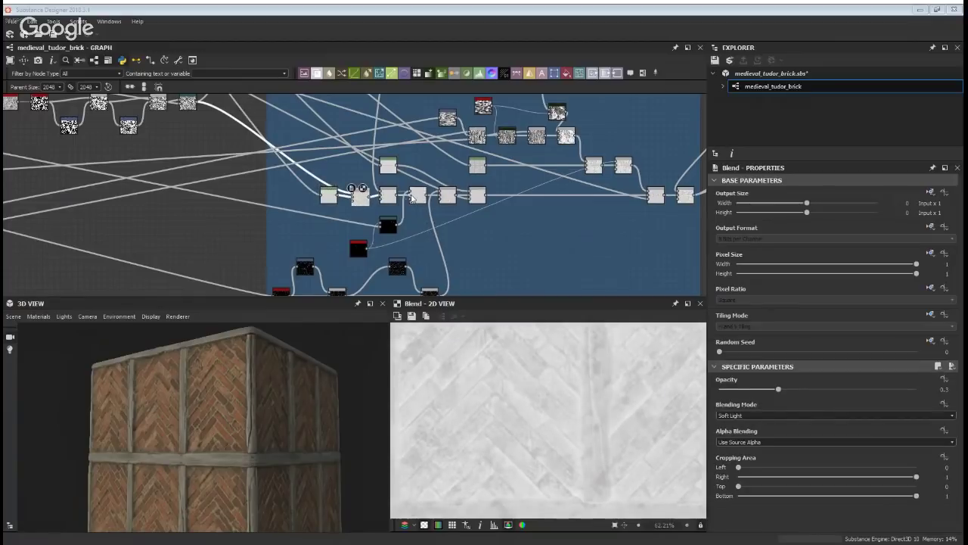
scroll(355, 206, "up", 2)
left_click_drag(355, 205, 350, 197)
double_click(305, 195)
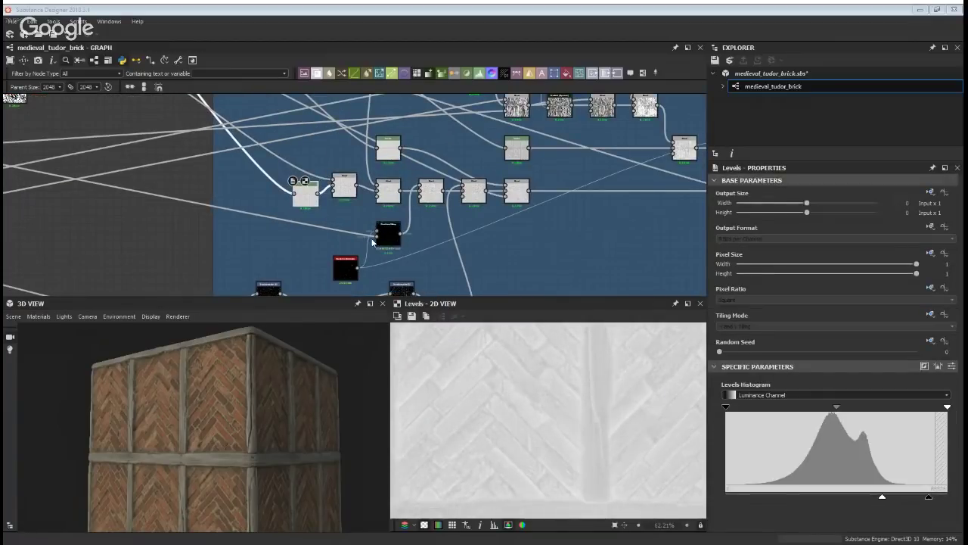
left_click(345, 198)
left_click(342, 189)
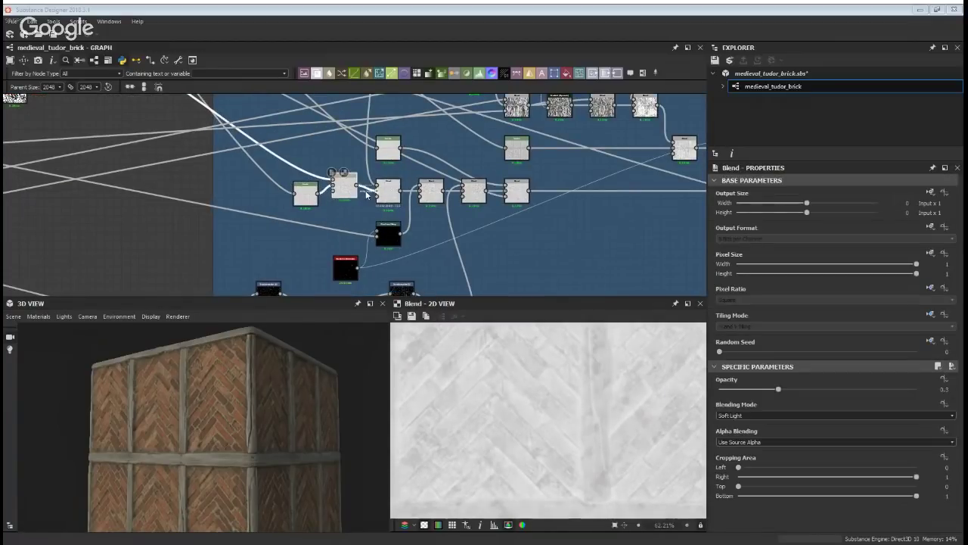
Preview the per-brick grayscale pattern feeding the second Blend in the Roughness chain and view the bricks up close in 3D
left_click(382, 195)
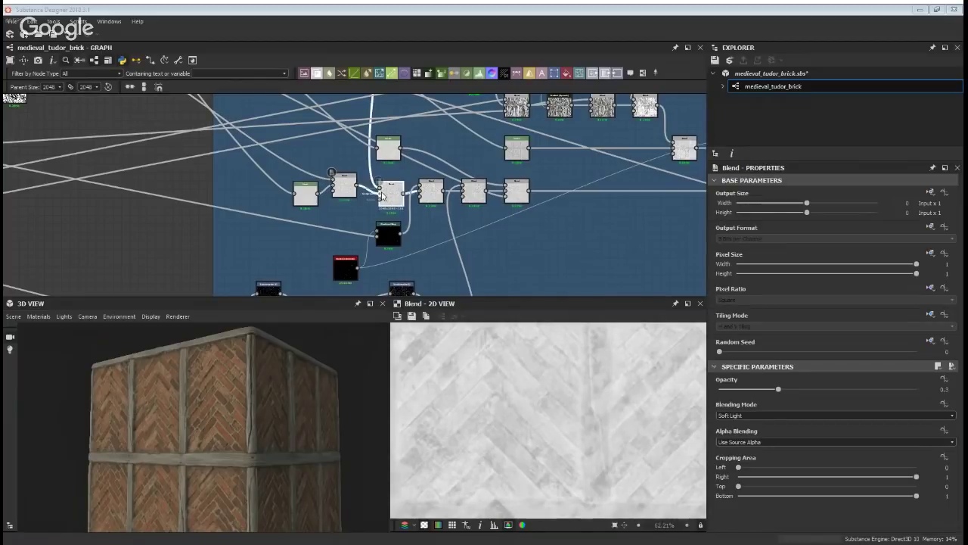
double_click(381, 195)
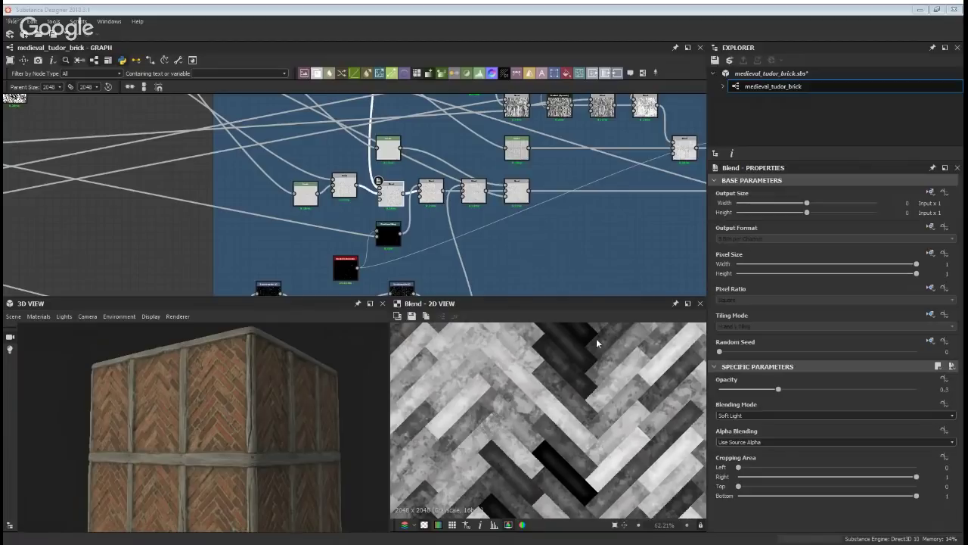
scroll(236, 455, "up", 6)
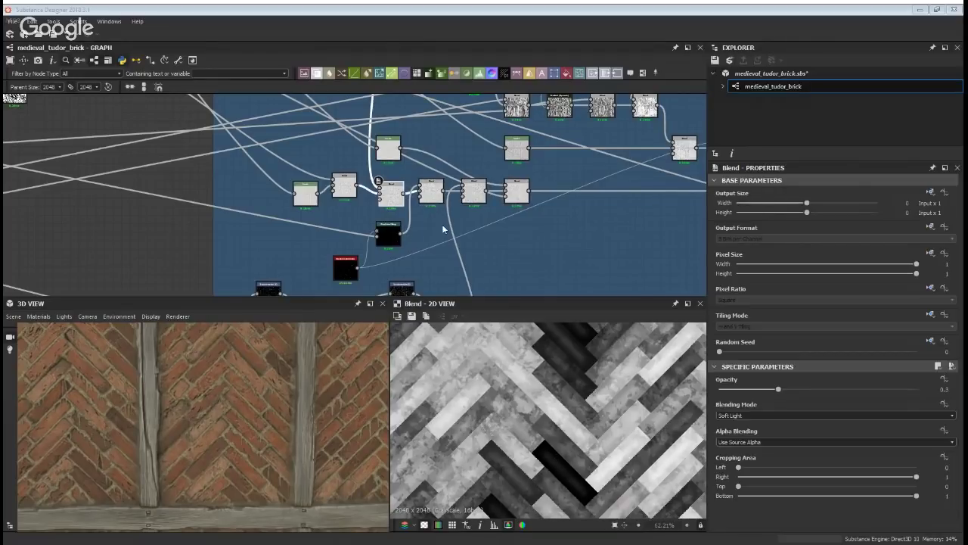
Preview the Add (Linear Dodge) Blend in the Roughness chain, along with the Directional Warp and the scratch and brick gradient inputs behind it
left_click(433, 194)
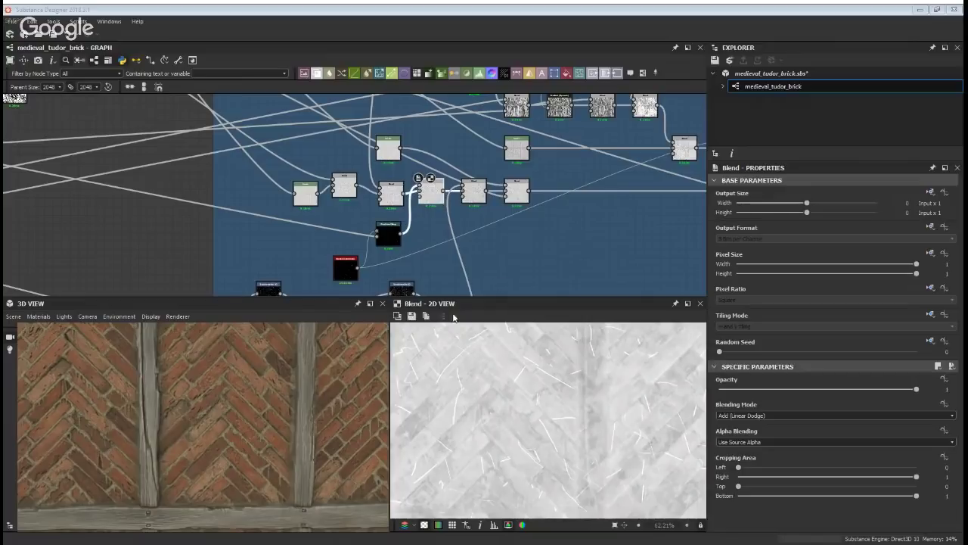
middle_click_drag(583, 415, 577, 444)
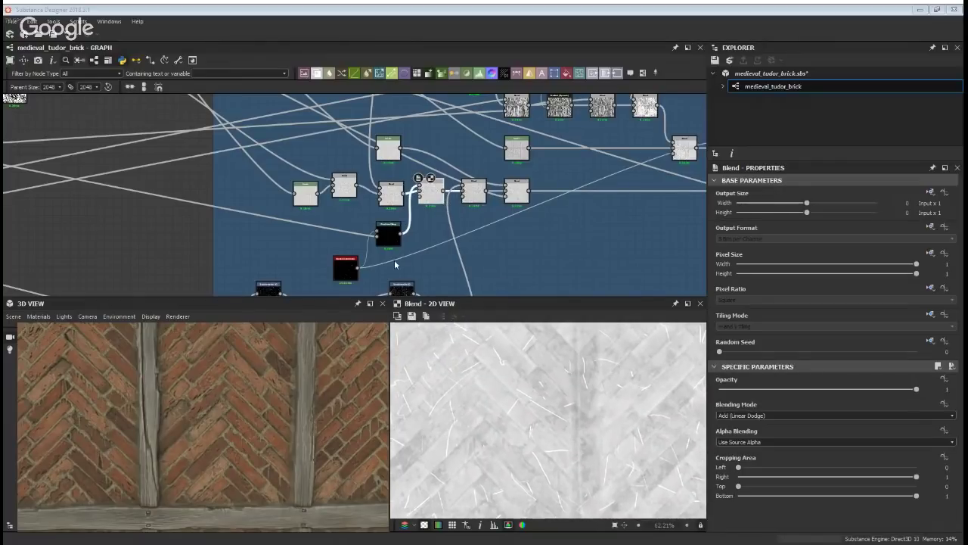
double_click(397, 234)
double_click(350, 268)
left_click(395, 231)
double_click(395, 235)
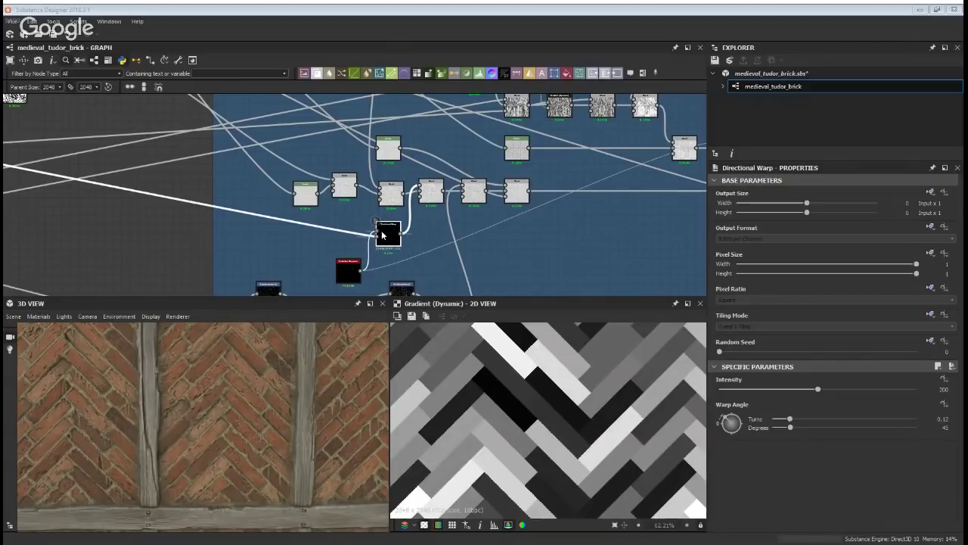
double_click(383, 231)
double_click(431, 194)
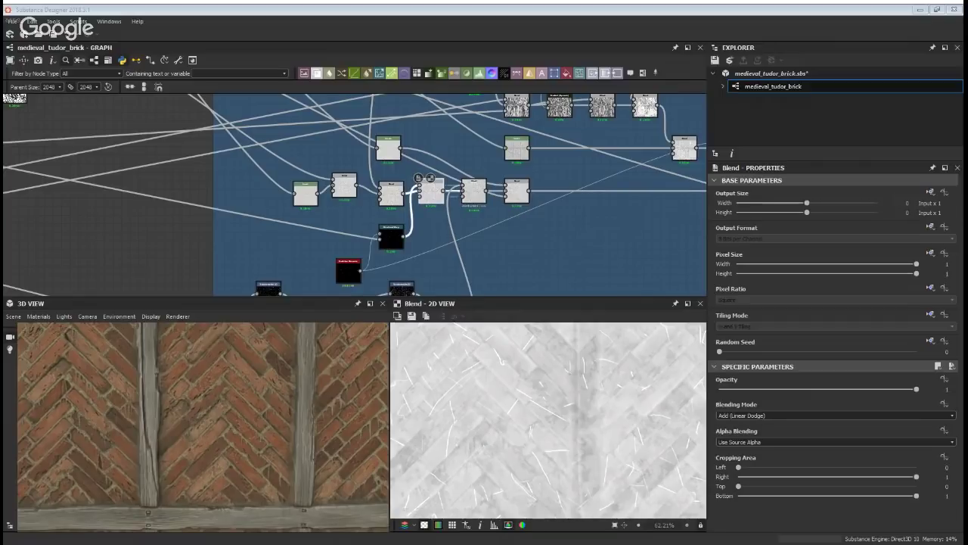
Preview the Subtract Blend in the Roughness chain and check the spots Blend that feeds it
middle_click_drag(476, 202, 440, 209)
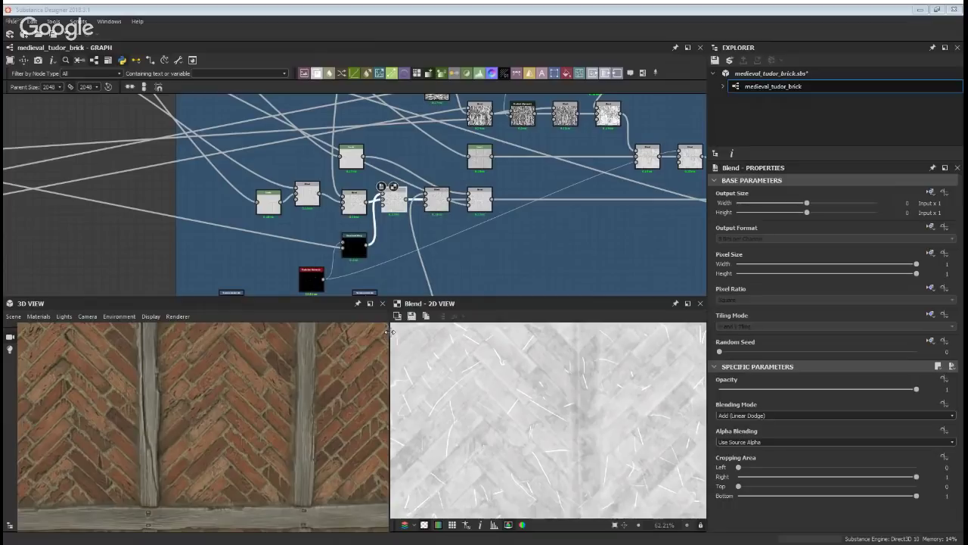
left_click(438, 209)
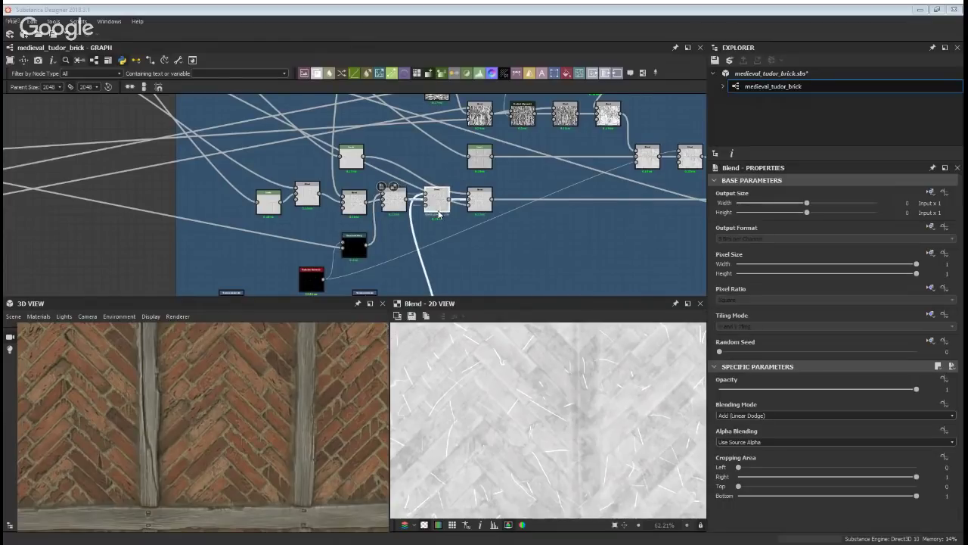
middle_click_drag(439, 214, 430, 143)
middle_click_drag(508, 369, 509, 426)
scroll(529, 454, "up", 5)
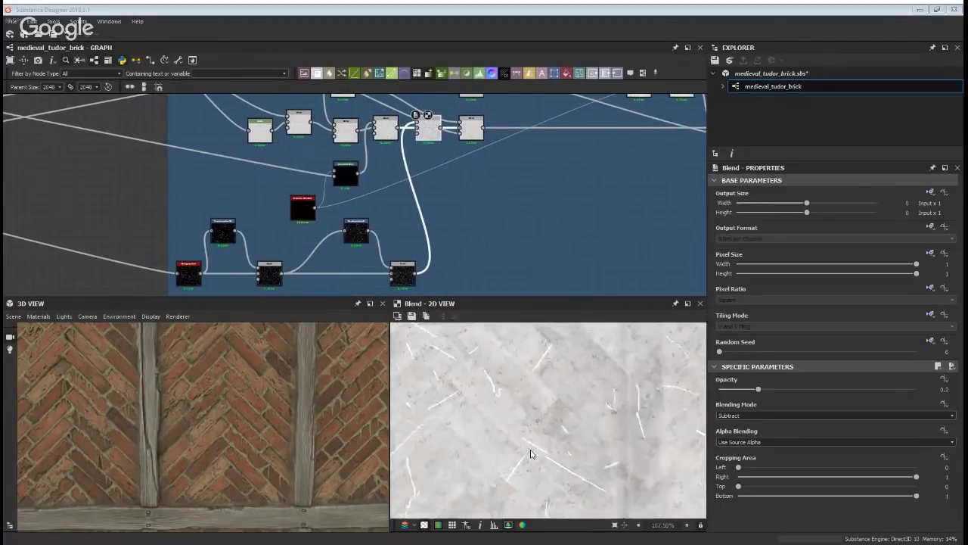
left_click(402, 280)
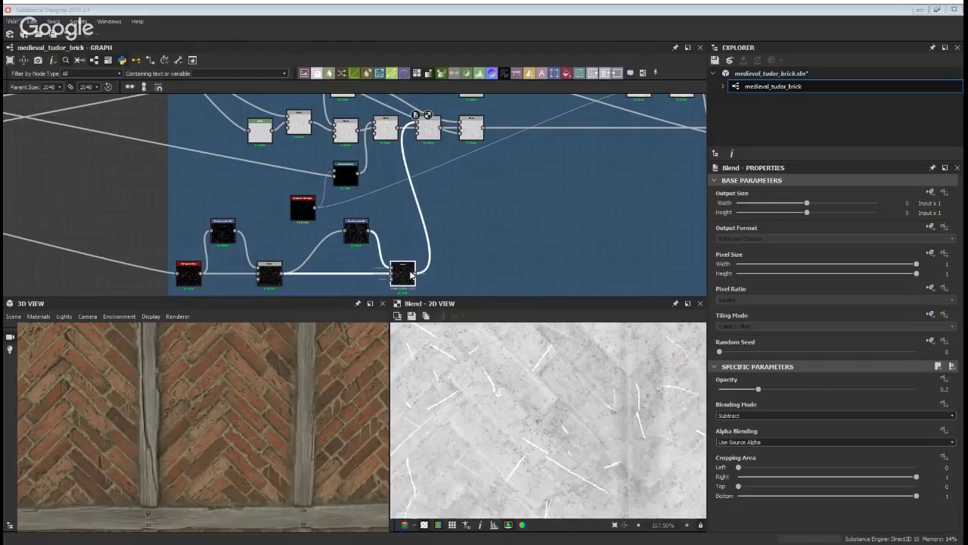
left_click(429, 130)
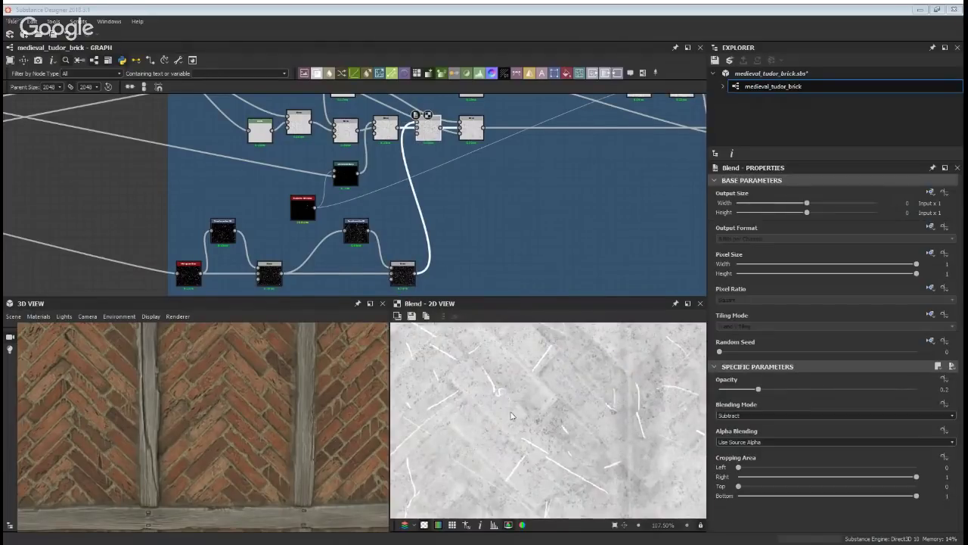
Inspect the brick surface in 3D at a grazing angle and from the front
left_click_drag(254, 383, 195, 434)
scroll(222, 434, "up", 3)
scroll(260, 424, "down", 2)
left_click_drag(135, 460, 116, 449)
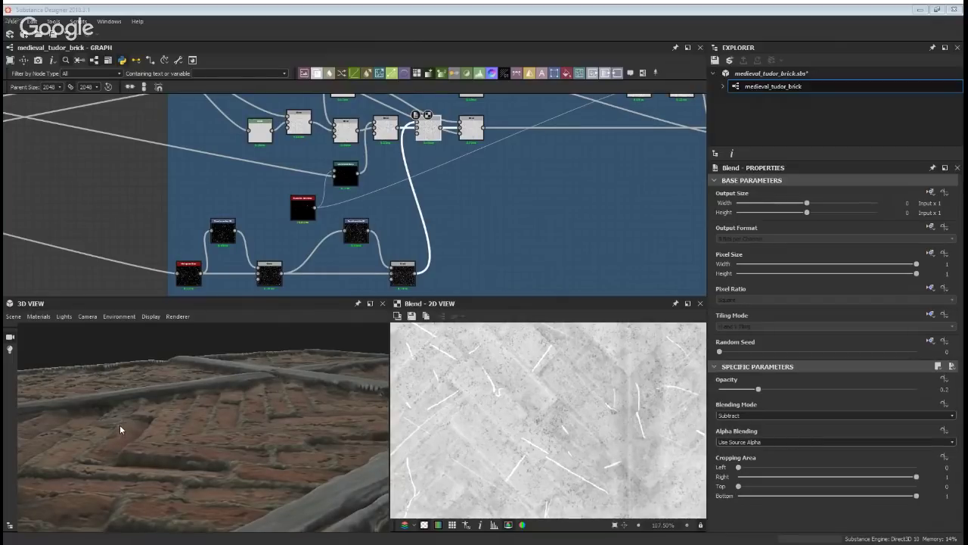
left_click_drag(226, 431, 286, 420)
scroll(286, 420, "down", 2)
Preview the Copy Blend that ends the Roughness brick chain and the Levels node it mixes in
middle_click_drag(459, 121, 331, 166)
left_click(339, 174)
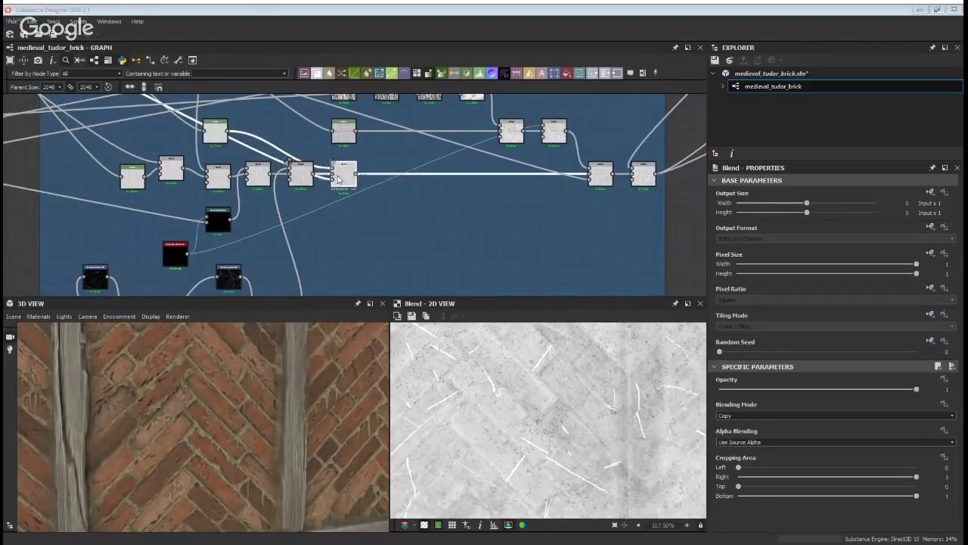
left_click_drag(351, 178, 366, 162)
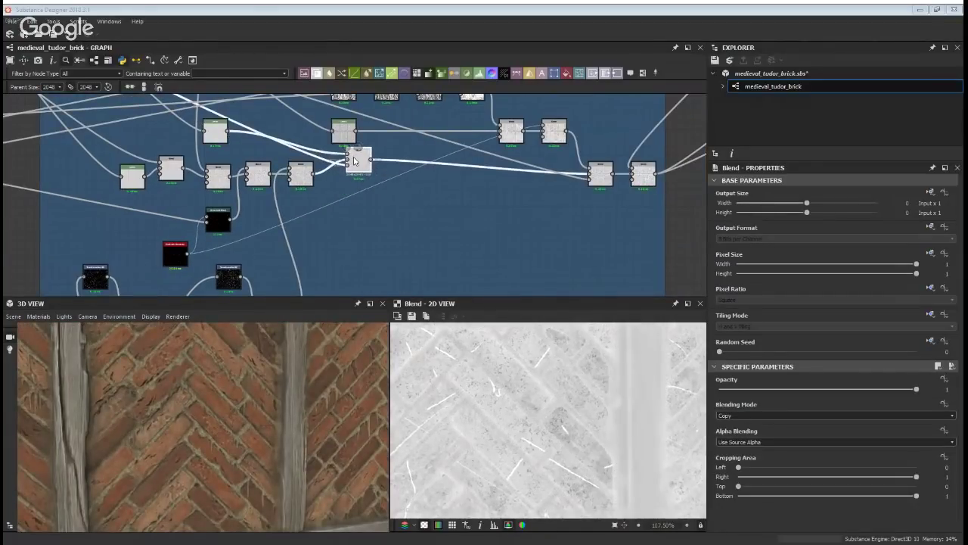
middle_click_drag(351, 155, 334, 242)
left_click_drag(199, 221, 210, 207)
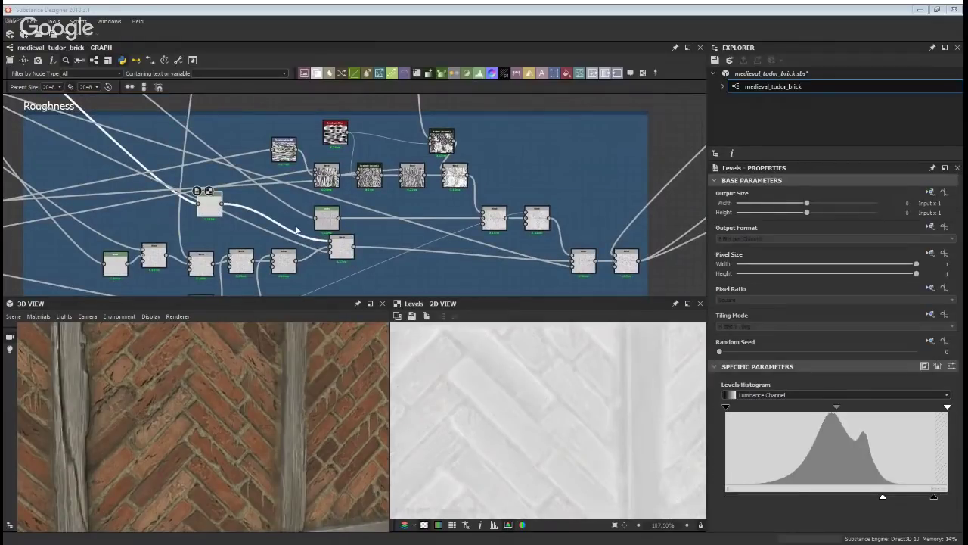
left_click_drag(331, 257, 336, 274)
double_click(338, 266)
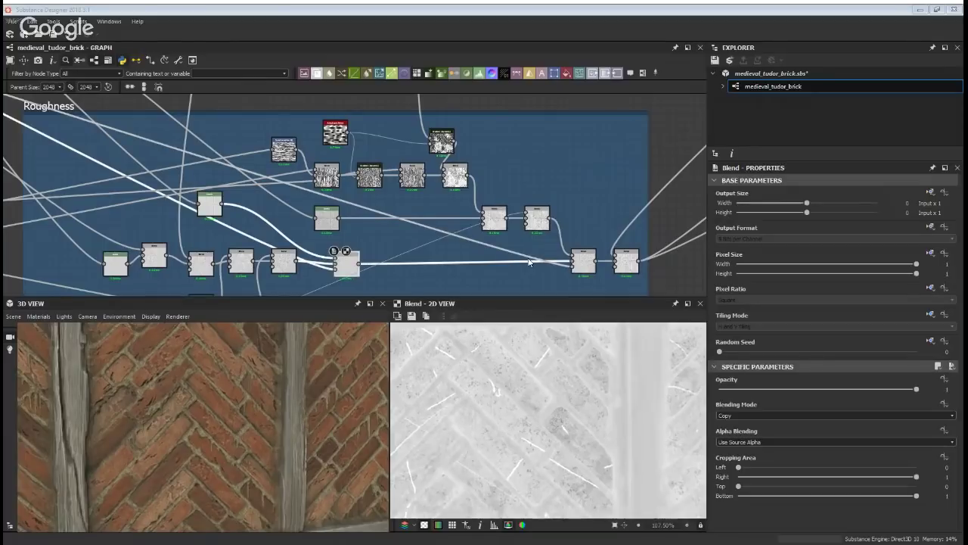
Preview the Levels node of the Roughness wood branch and the Overlay Blend that adds the grain
middle_click_drag(425, 241, 352, 222)
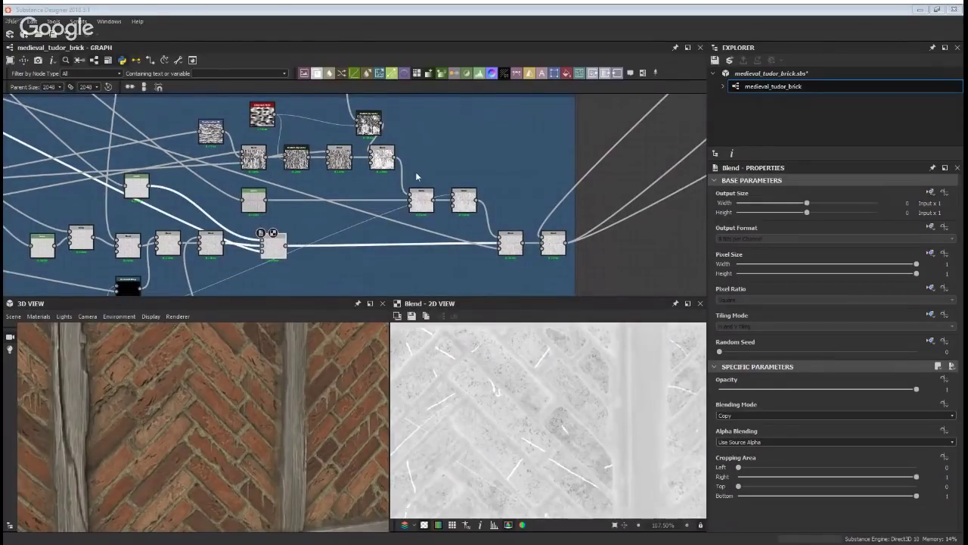
mouse_move(244, 206)
left_mouse_down()
mouse_move(272, 202)
mouse_move(242, 201)
left_mouse_up()
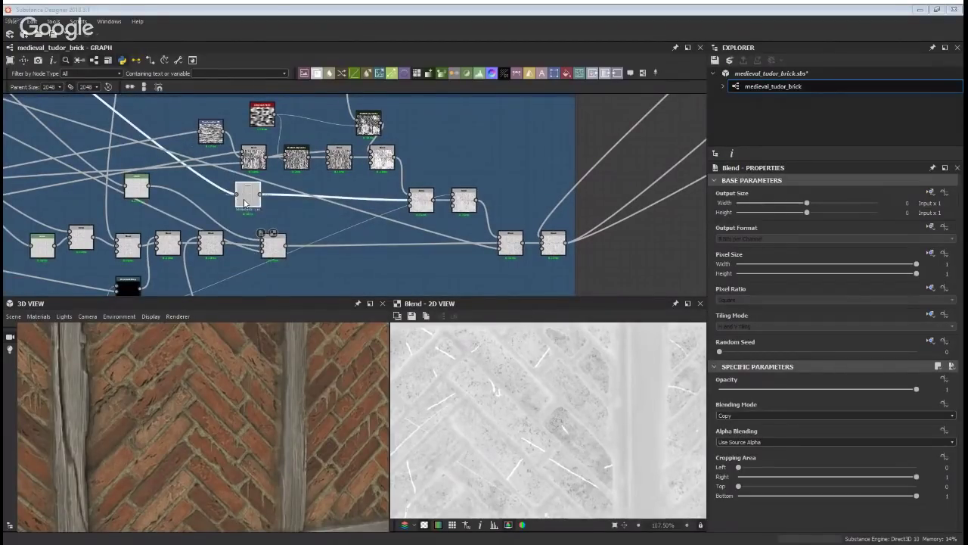
double_click(248, 196)
double_click(421, 200)
scroll(610, 363, "down", 4)
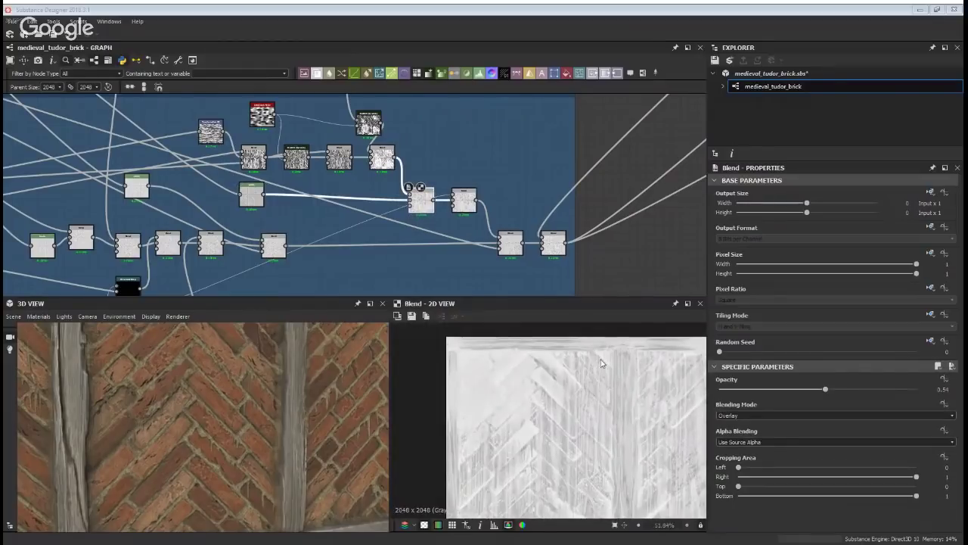
middle_click_drag(600, 358, 494, 318)
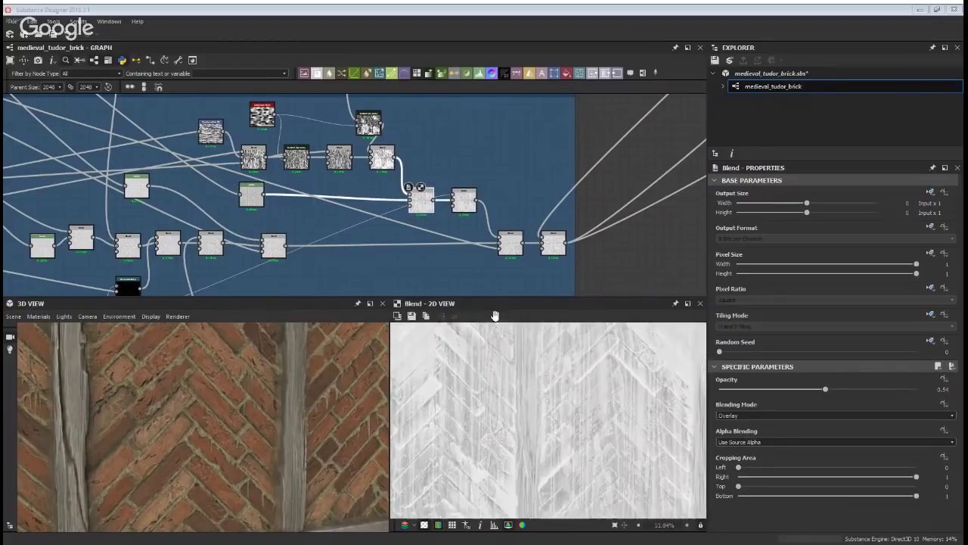
Preview the wood grain Copy Blend and the Gradient (Dynamic) node after it in the Roughness frame
double_click(263, 162)
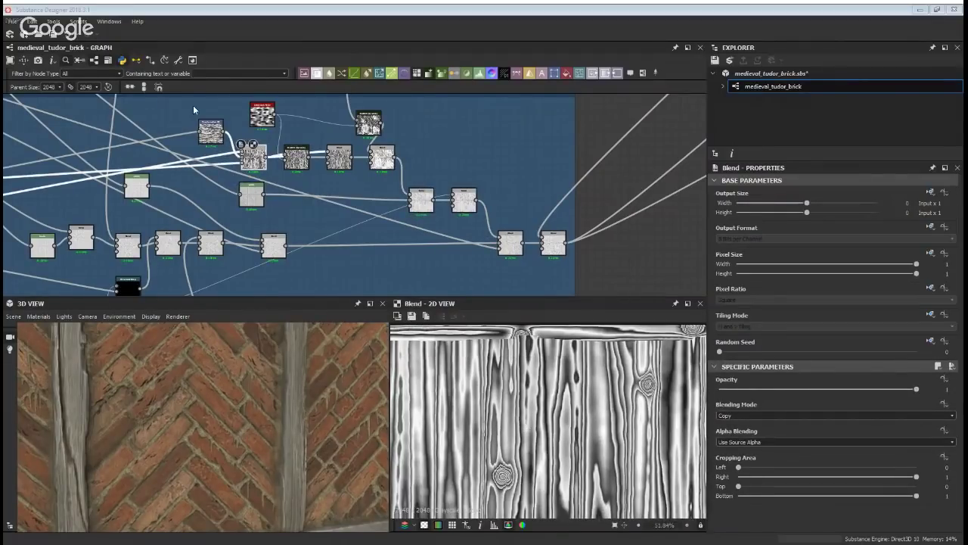
double_click(303, 161)
middle_click_drag(310, 165, 313, 227)
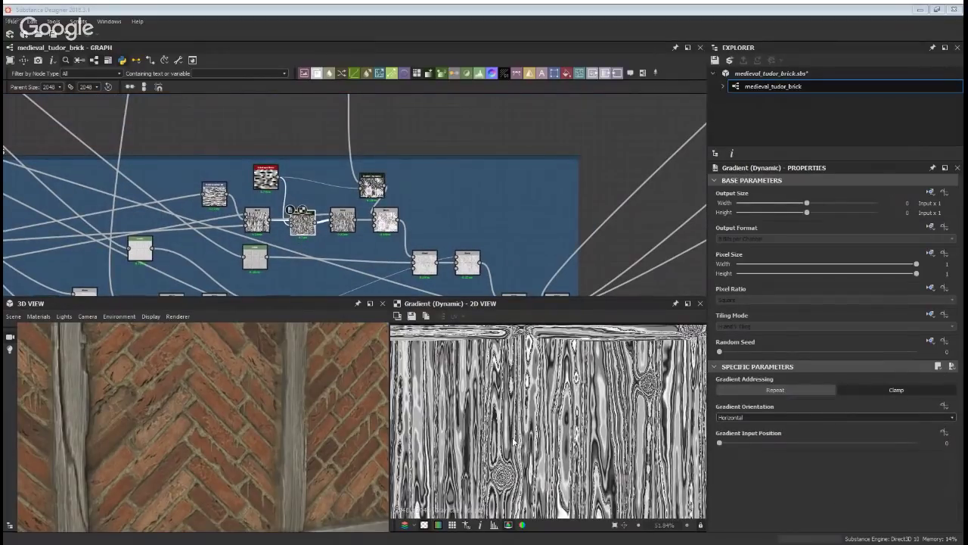
scroll(514, 441, "up", 4)
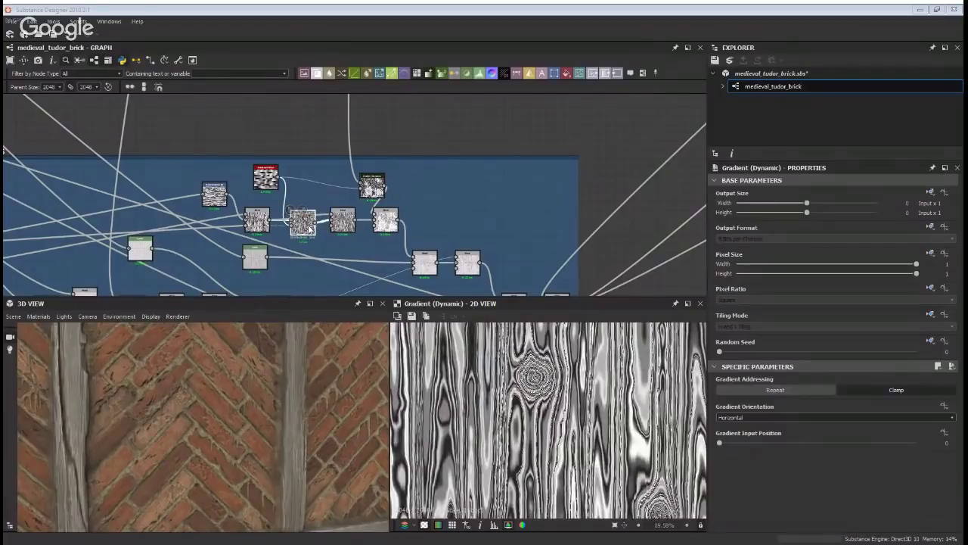
Preview the Anisotropic Noise and the Gradient (Dynamic) node it feeds in the Roughness wood branch, and view the timber crossing in 3D
scroll(271, 200, "up", 4)
double_click(246, 130)
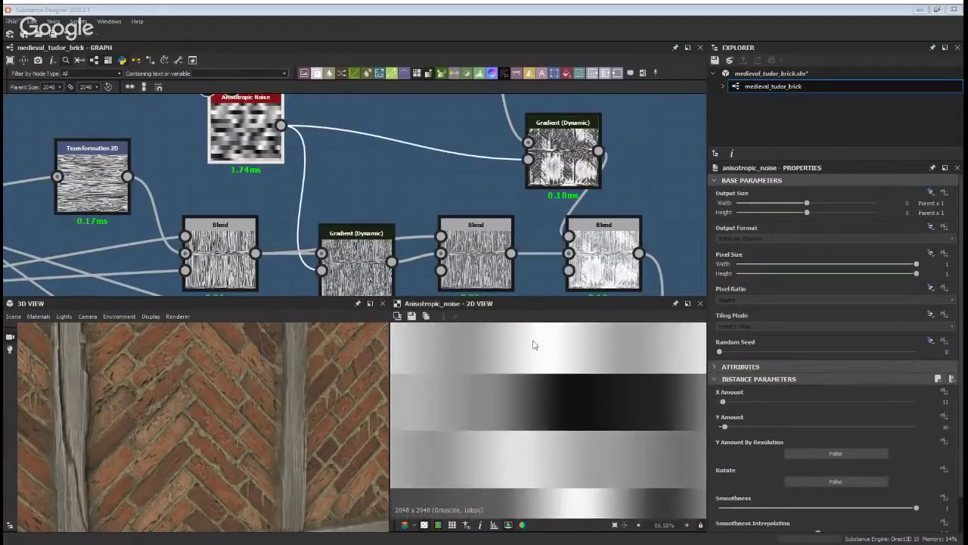
scroll(555, 422, "down", 5)
double_click(357, 261)
middle_click_drag(416, 262, 416, 198)
left_click_drag(318, 446, 270, 391)
scroll(484, 440, "up", 5)
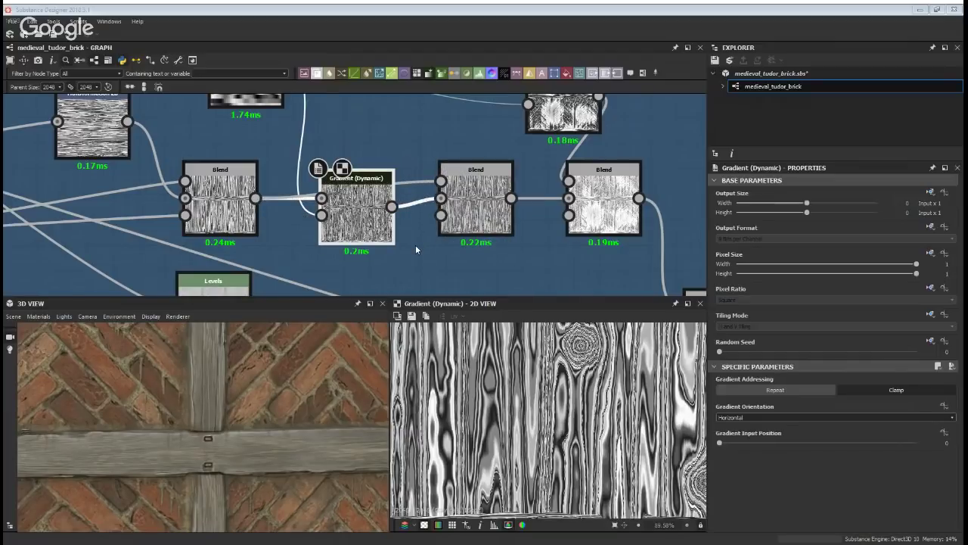
Compare the 0.5-opacity Copy Blend of the wood grain with its two inputs, the Gradient (Dynamic) node and the preceding Blend
left_click(475, 204)
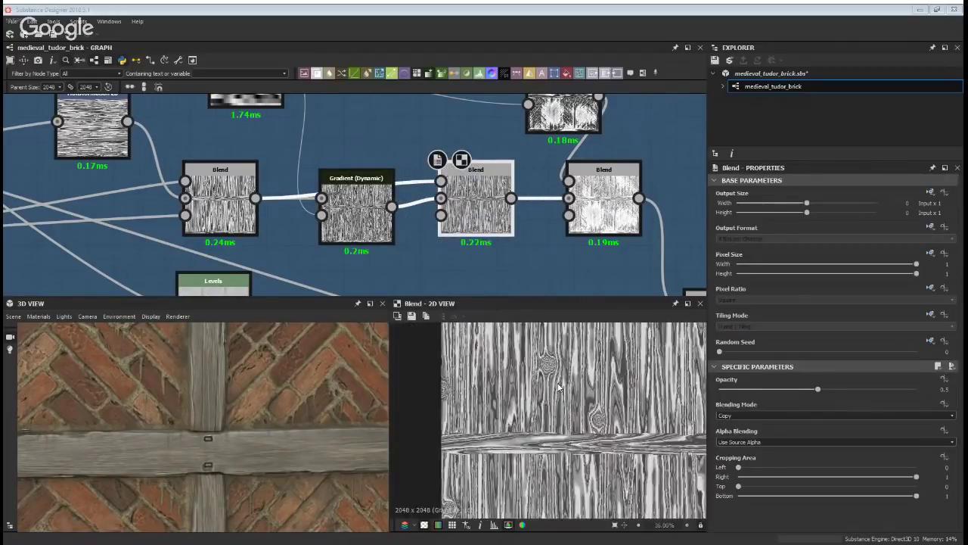
scroll(433, 202, "up", 1)
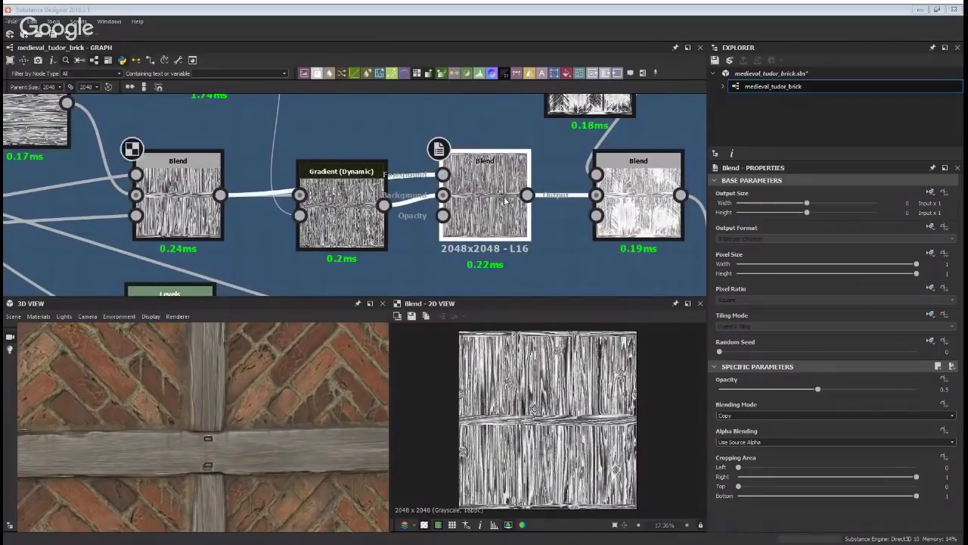
double_click(443, 195)
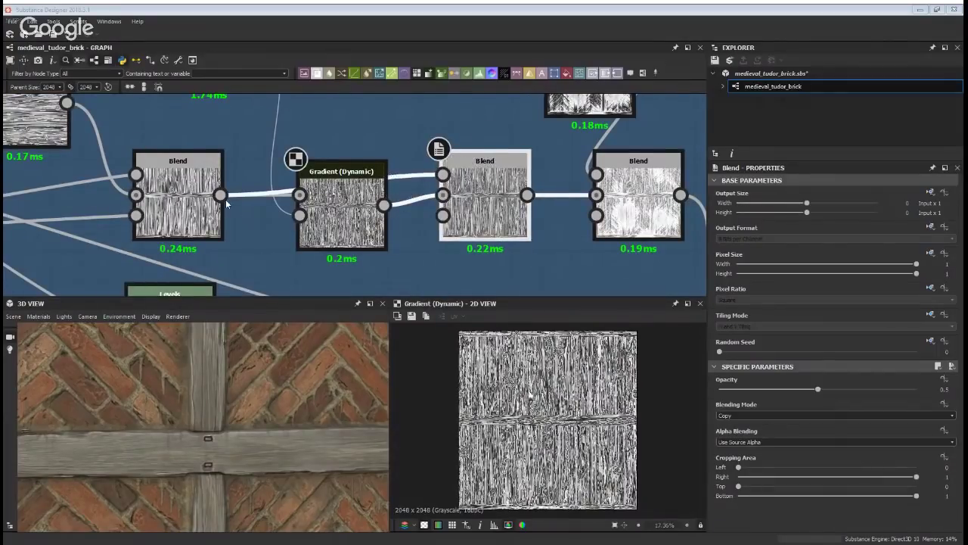
scroll(368, 219, "up", 1)
scroll(368, 220, "down", 3)
scroll(302, 227, "up", 3)
double_click(242, 241)
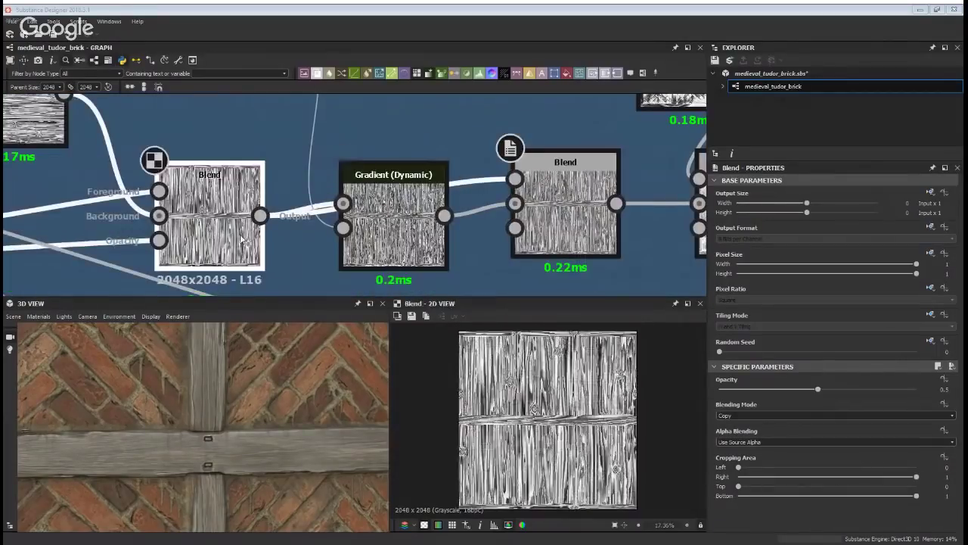
Preview the wood grain Gradient (Dynamic) node and the upper Gradient (Dynamic) node fed by the same Anisotropic Noise
double_click(405, 224)
middle_click_drag(575, 204, 333, 204)
scroll(469, 181, "down", 3)
middle_click_drag(462, 171, 420, 216)
left_click_drag(424, 158, 379, 165)
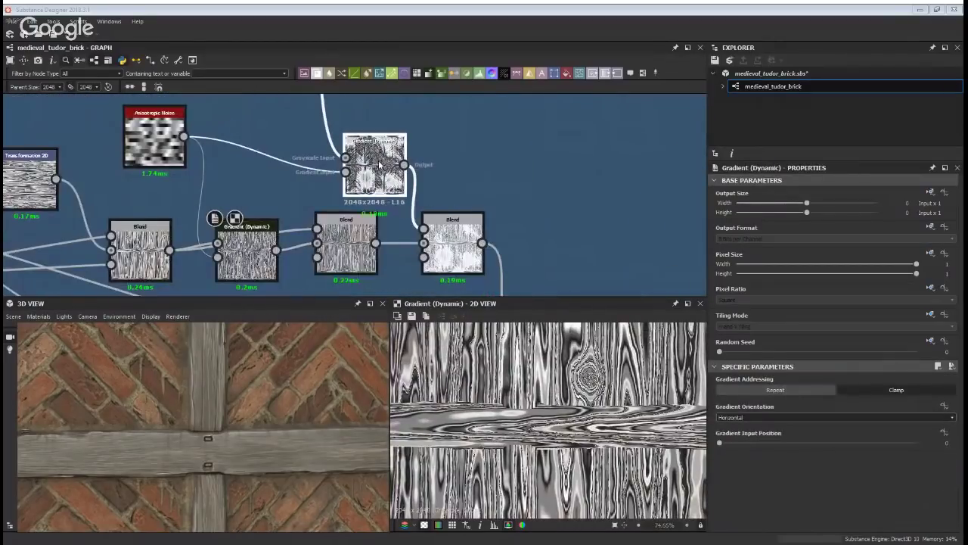
double_click(378, 164)
scroll(569, 390, "down", 4)
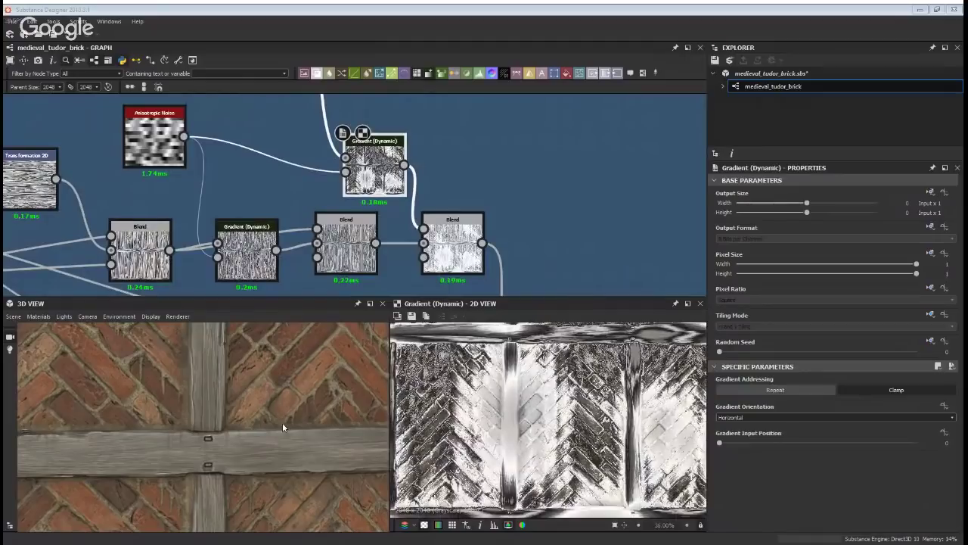
middle_click_drag(569, 390, 530, 417)
Preview the Screen Blend that combines the wood gradients and the Blends that add the result to the wood roughness
middle_click_drag(443, 243, 410, 130)
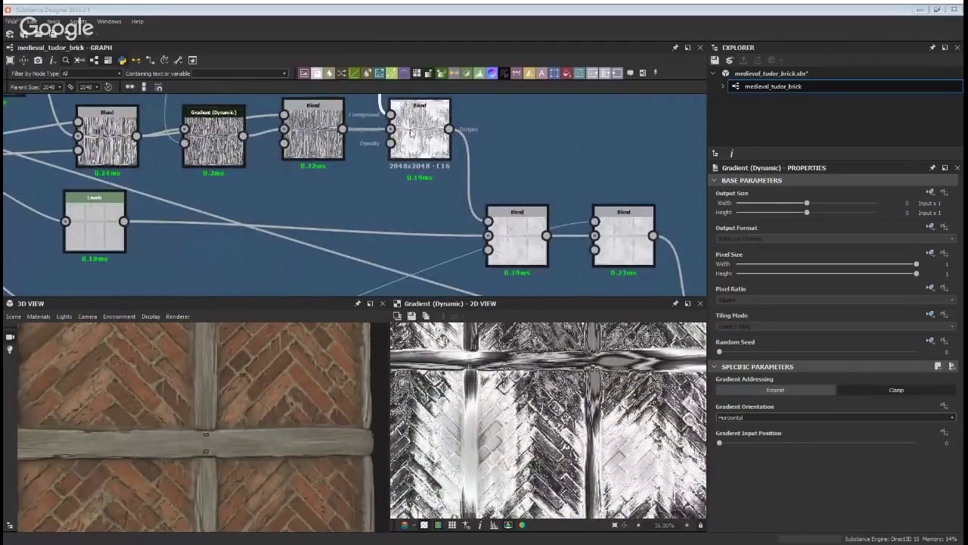
double_click(437, 146)
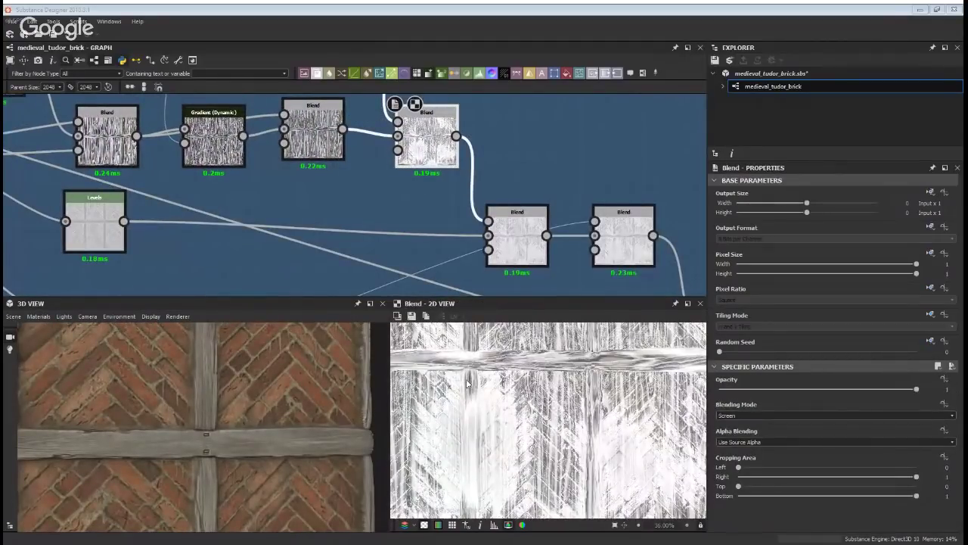
middle_click_drag(470, 382, 511, 431)
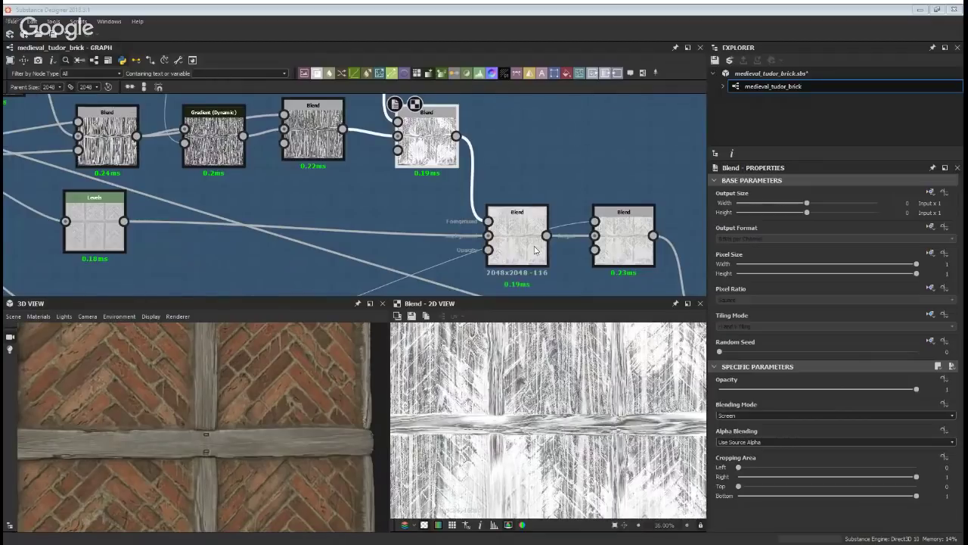
scroll(386, 213, "down", 3)
double_click(327, 165)
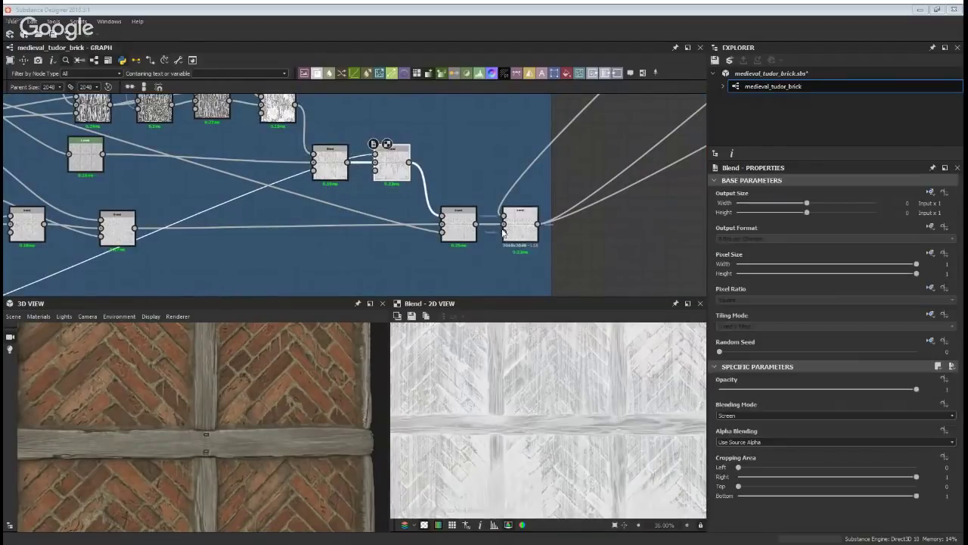
Compare the Copy Blend that merges wood with brick roughness against the scratches input, the wood Screen Blend and the final Blend
double_click(458, 221)
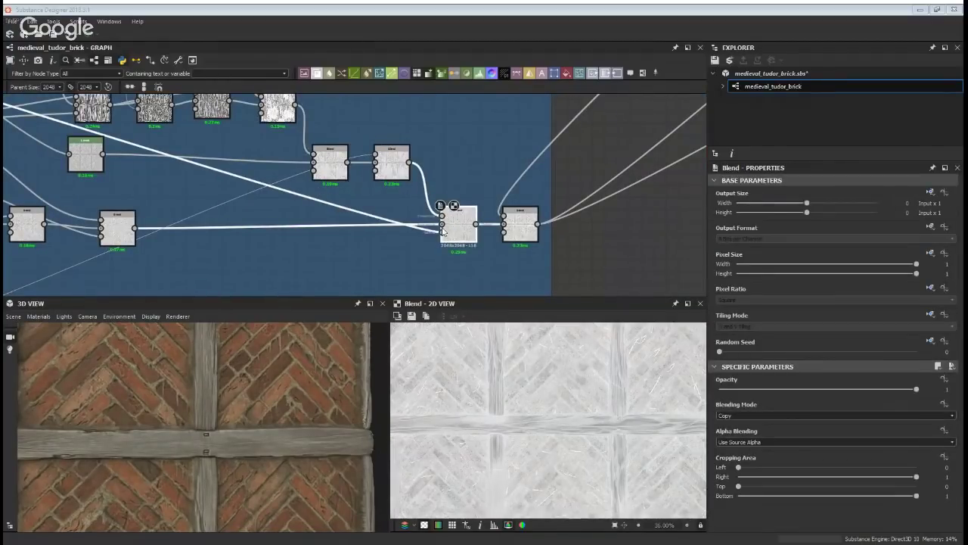
double_click(378, 159)
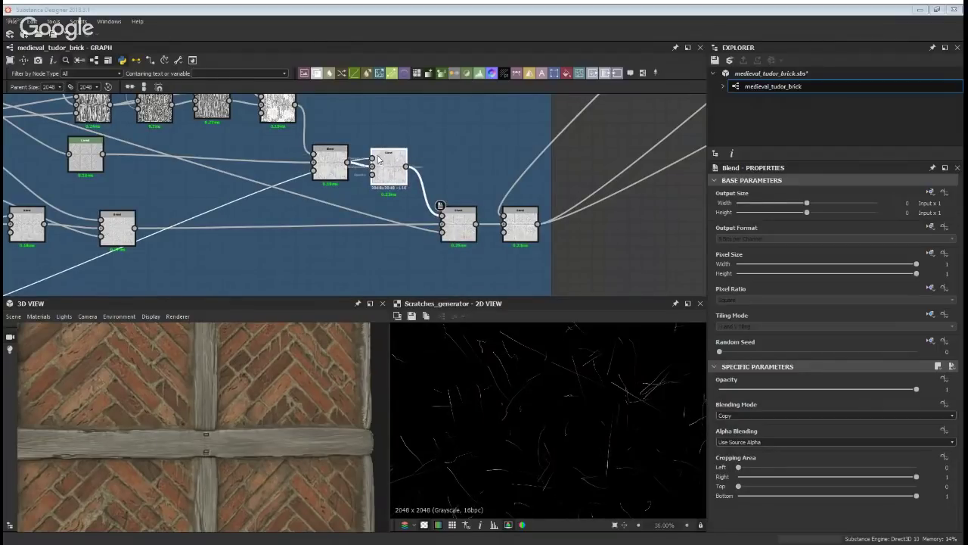
double_click(380, 176)
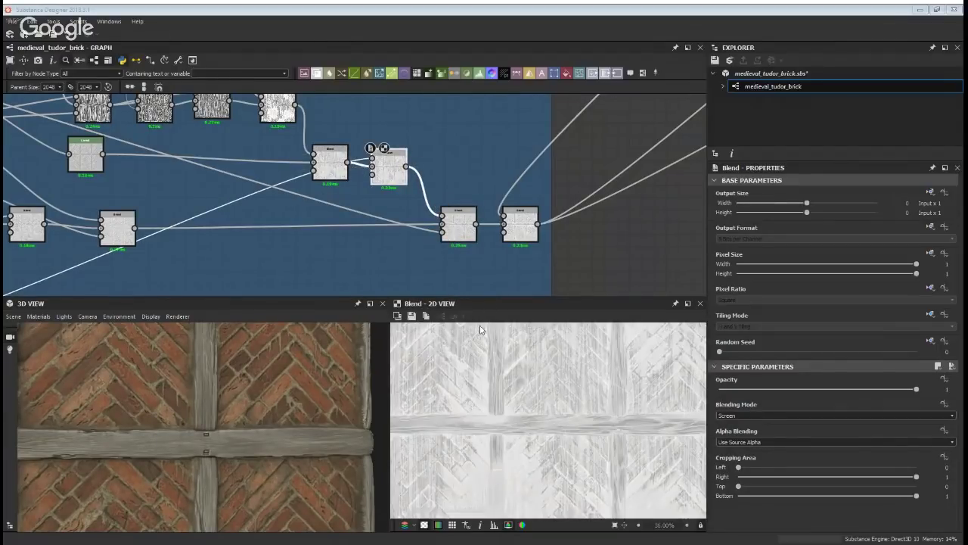
double_click(461, 229)
left_click(519, 224)
Preview the grime mask feeding the final 0.5-opacity Screen Blend of the Roughness frame, and the Blend's own result
middle_click_drag(508, 218, 379, 271)
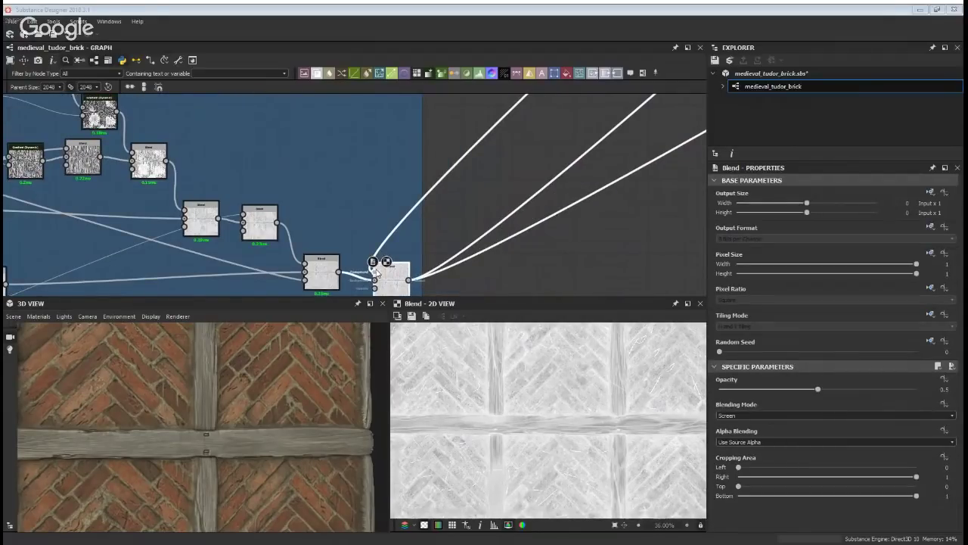
double_click(376, 271)
middle_click_drag(513, 377, 462, 469)
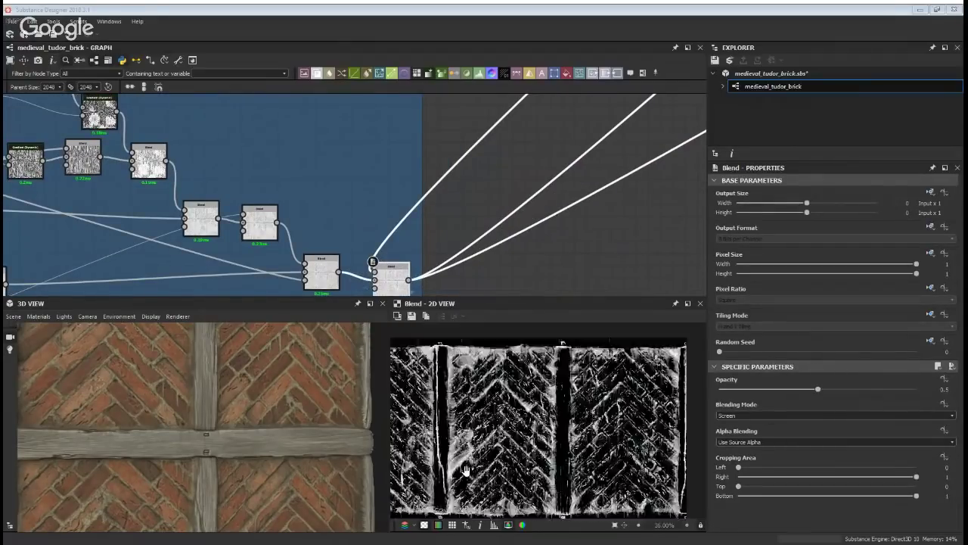
scroll(462, 469, "down", 3)
scroll(552, 188, "down", 4)
left_click(543, 121)
middle_click_drag(542, 121, 341, 327)
scroll(454, 196, "up", 5)
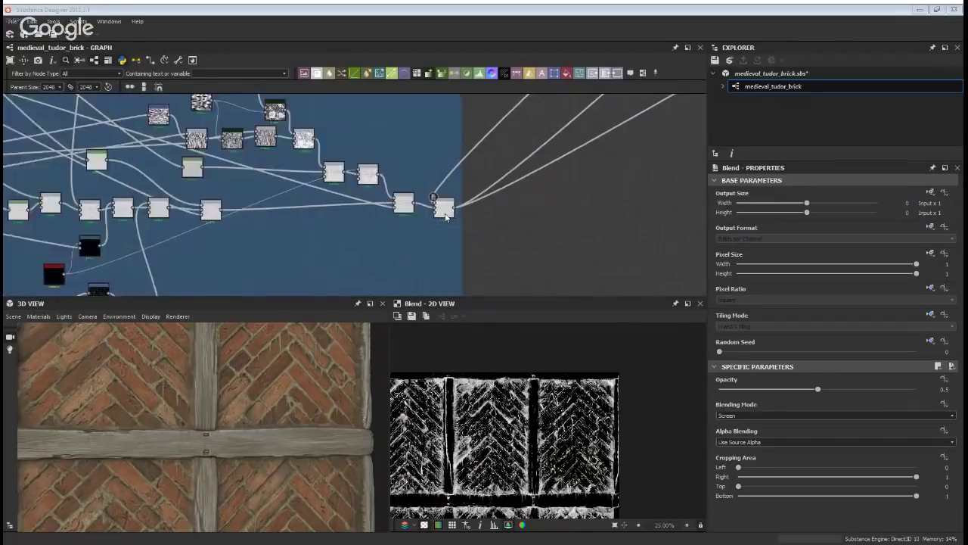
double_click(455, 197)
left_click_drag(455, 196, 459, 193)
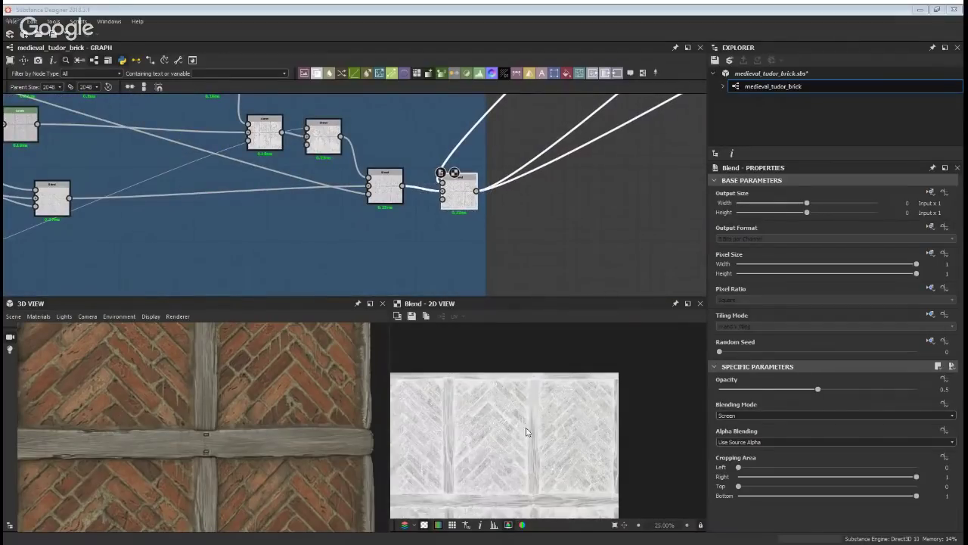
Examine the final roughness map beside the 3D wall and follow its links to the graph's output nodes
scroll(340, 387, "down", 2)
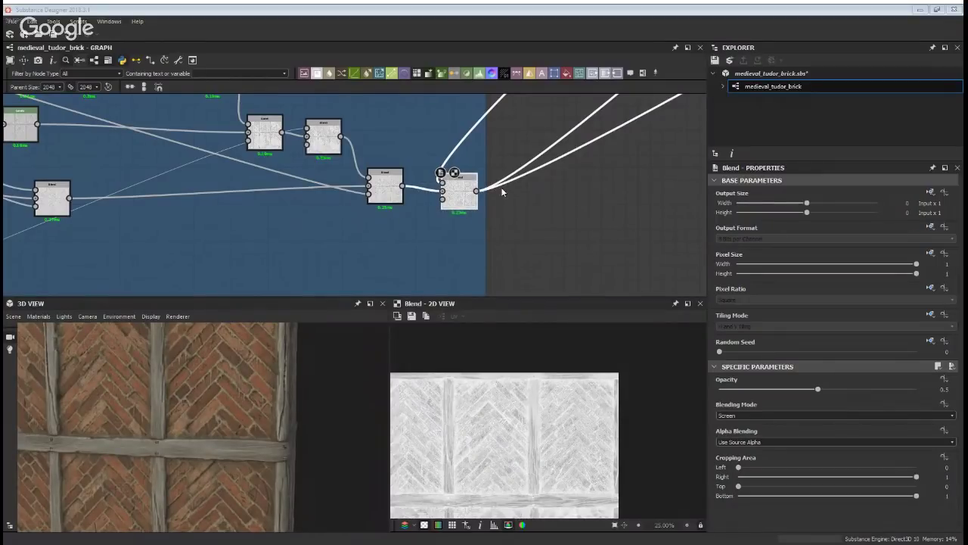
scroll(571, 491, "up", 2)
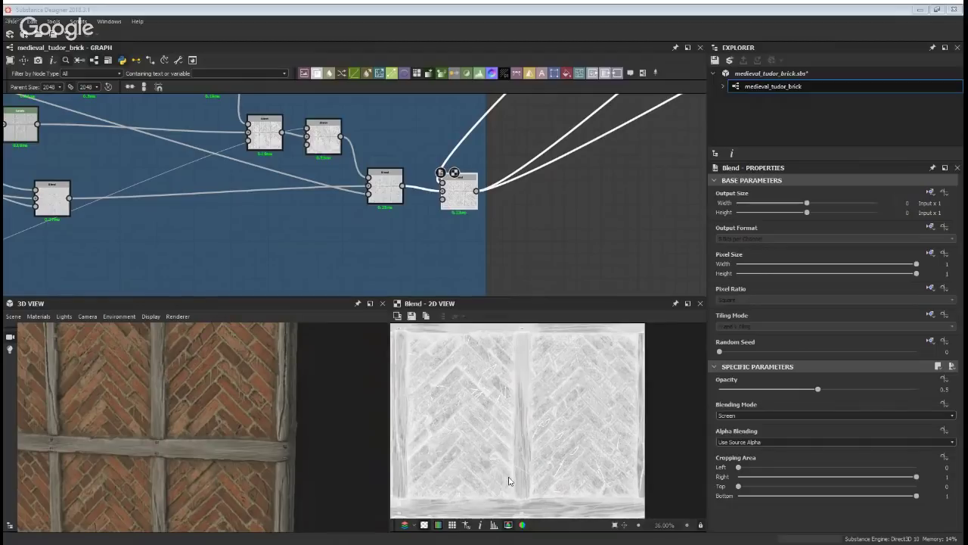
scroll(504, 123, "down", 4)
middle_click_drag(475, 187, 159, 404)
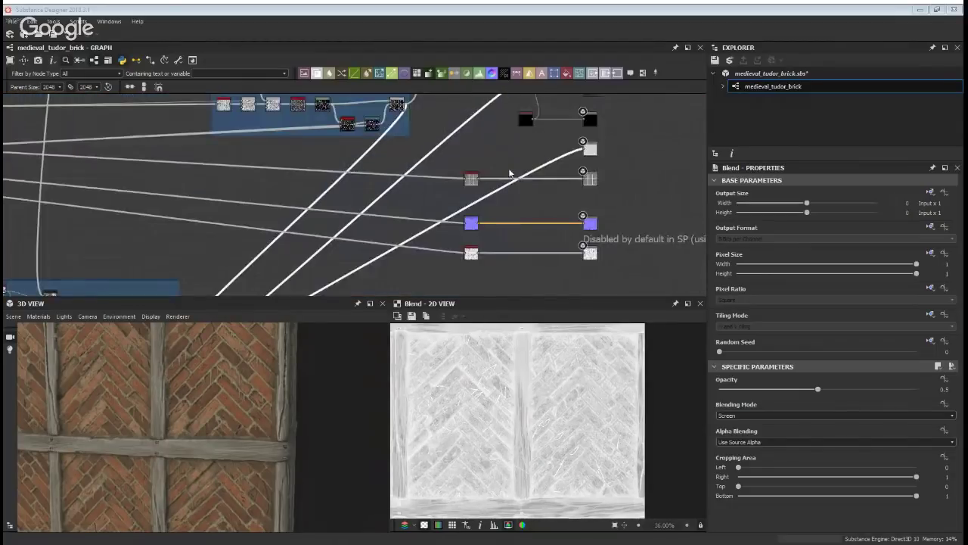
middle_click_drag(510, 170, 413, 246)
middle_click_drag(398, 160, 388, 225)
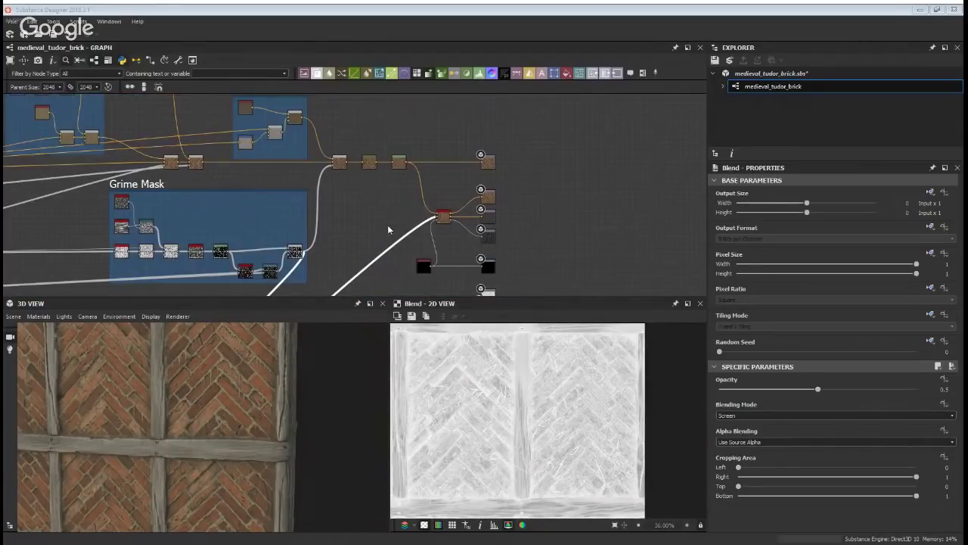
Examine the Grime Mask frame and its link into the Roughness frame
scroll(351, 165, "up", 3)
middle_click_drag(317, 240, 438, 157)
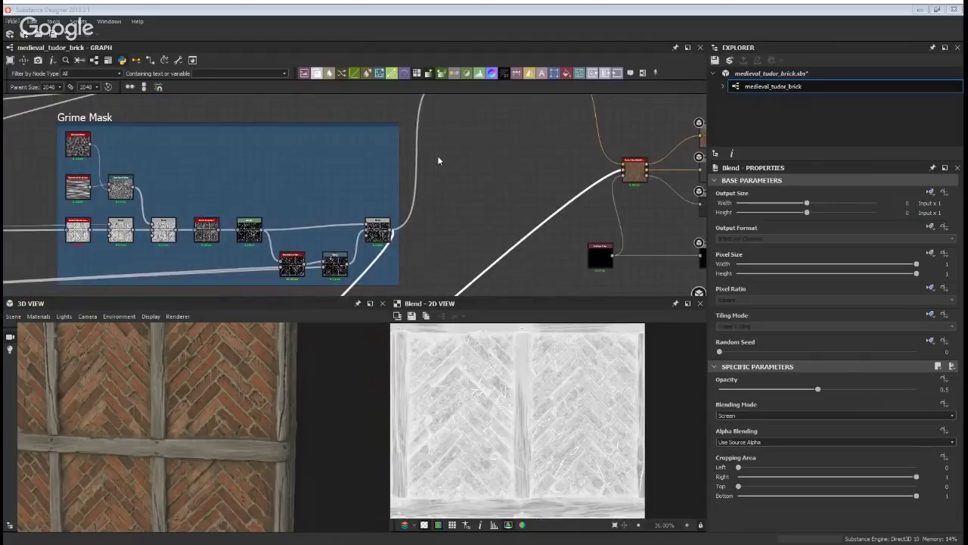
scroll(438, 160, "down", 3)
middle_click_drag(201, 206, 368, 203)
scroll(419, 192, "down", 3)
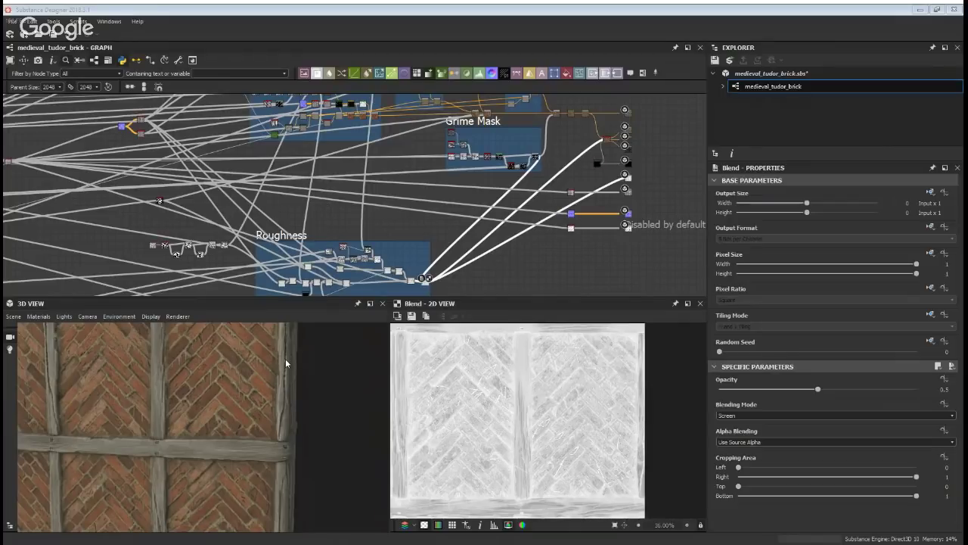
View the wall in 3D and locate the bricks basecolour and Mortar Basecolour frames in the graph
left_click_drag(285, 360, 321, 356)
middle_click_drag(371, 134, 346, 251)
scroll(373, 244, "up", 2)
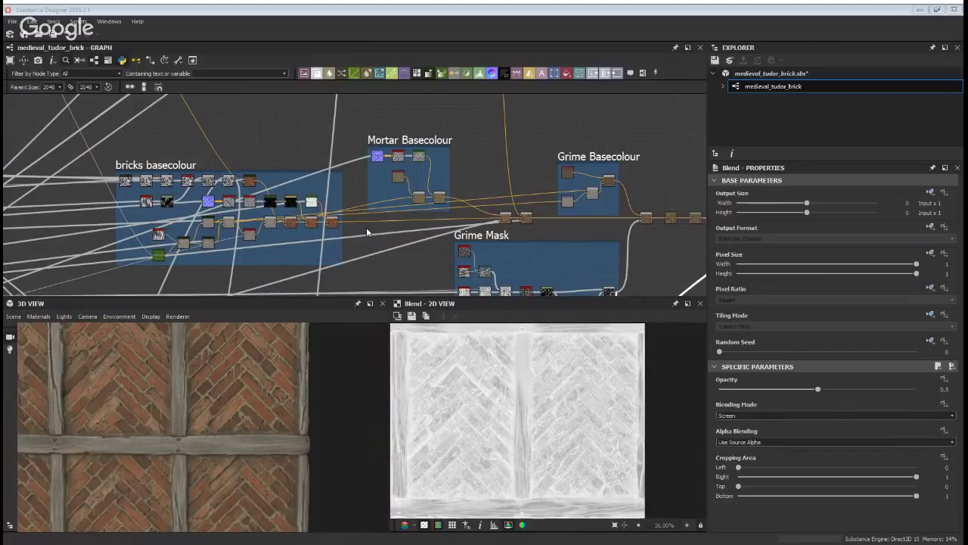
middle_click_drag(297, 180, 309, 215)
scroll(318, 271, "up", 3)
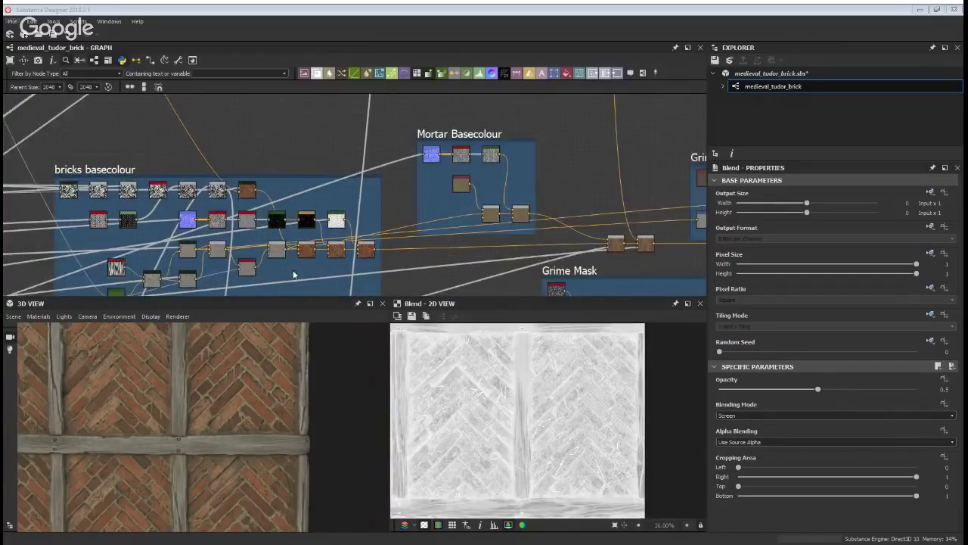
Preview the Uniform Color nodes that supply the brick tones in the Brick Colour frame
middle_click_drag(208, 129, 266, 287)
middle_click_drag(113, 126, 145, 209)
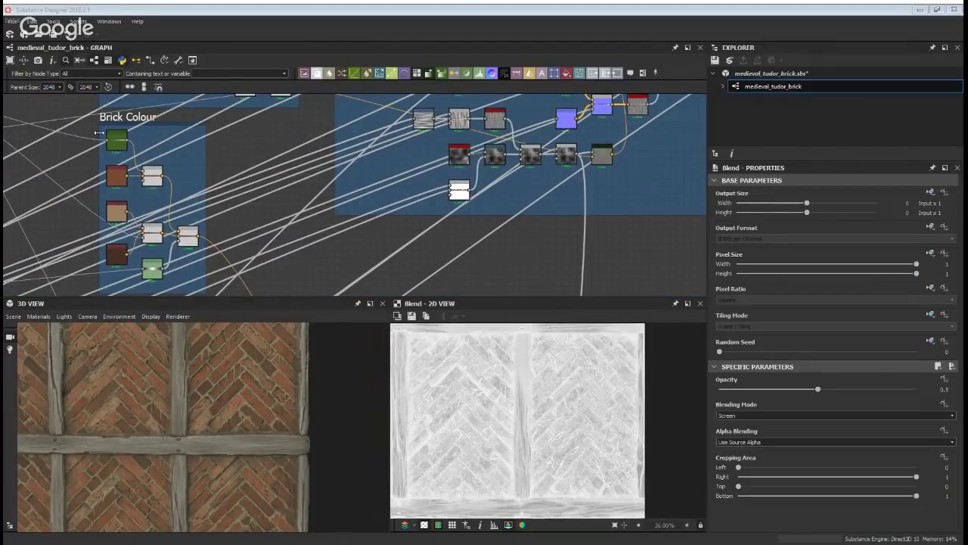
middle_click_drag(99, 170, 137, 166)
left_click_drag(122, 122, 264, 299)
left_click(279, 134)
left_click(149, 174)
double_click(150, 175)
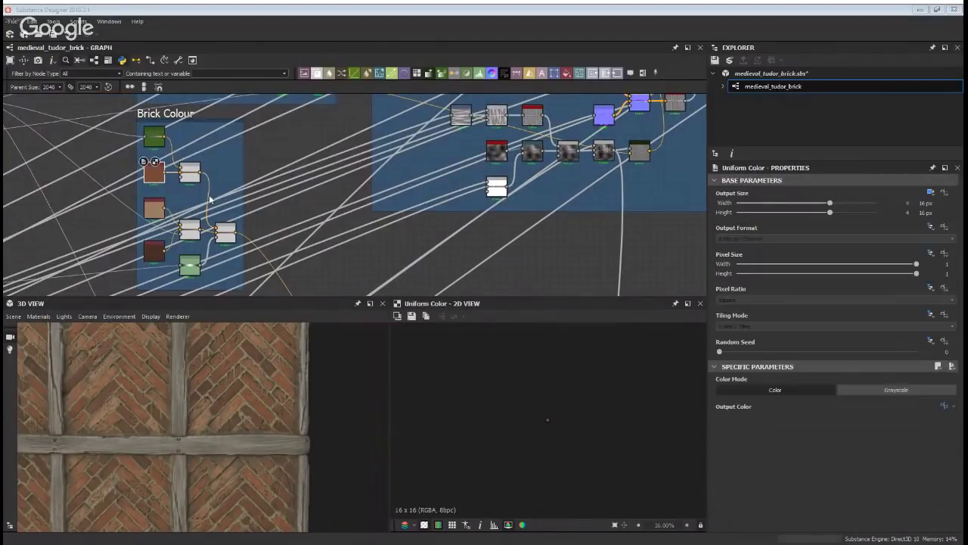
left_click(154, 250)
scroll(274, 249, "down", 4)
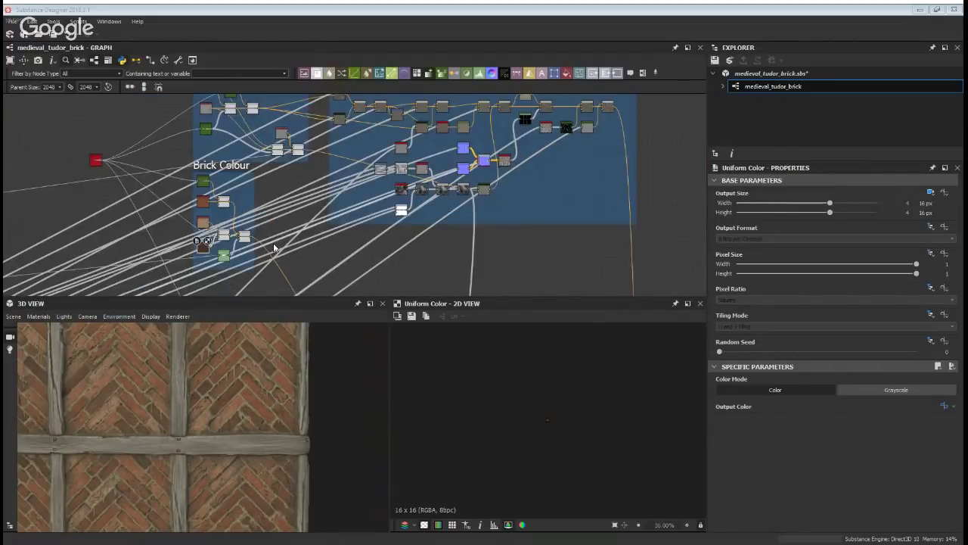
Follow the Brick Colour link to the bricks basecolour frame and preview its first Gradient (Dynamic) node and Gradient Map
middle_click_drag(320, 250, 343, 328)
scroll(306, 216, "up", 2)
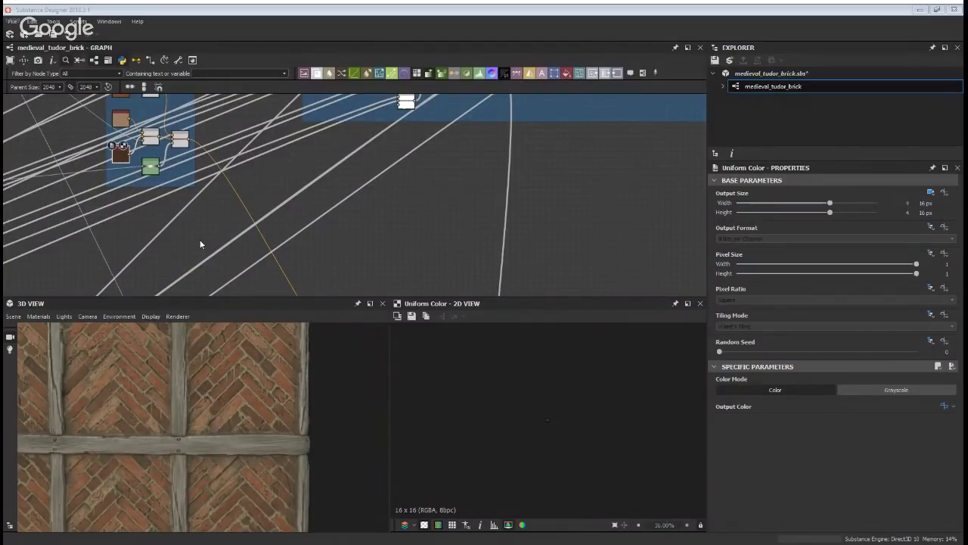
middle_click_drag(273, 265, 253, 150)
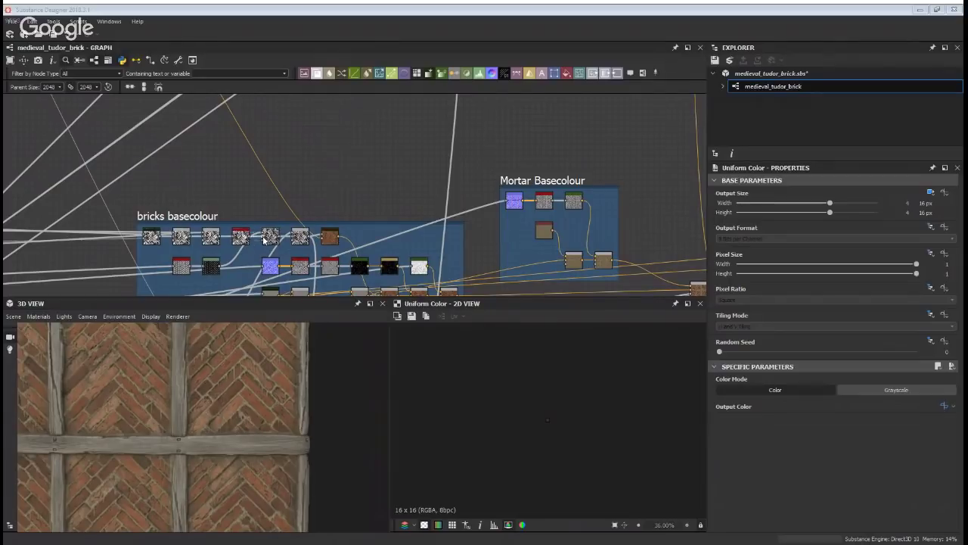
middle_click_drag(330, 247, 304, 222)
middle_click_drag(257, 276, 252, 196)
scroll(208, 221, "up", 4)
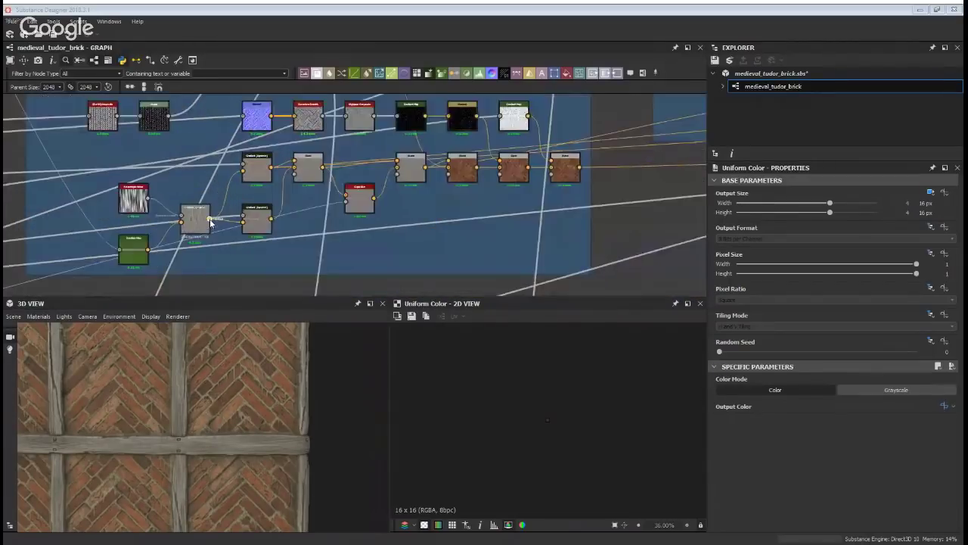
double_click(202, 222)
left_click(118, 254)
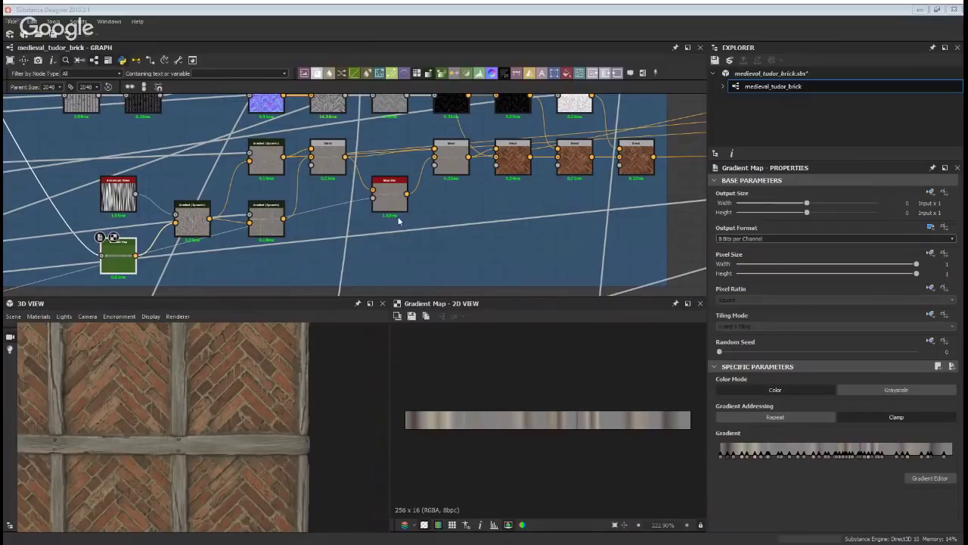
Preview the 0.8-opacity Overlay Blend that adds the brick colour in the bricks basecolour frame
middle_click_drag(458, 197, 445, 233)
left_click(500, 195)
scroll(529, 401, "down", 5)
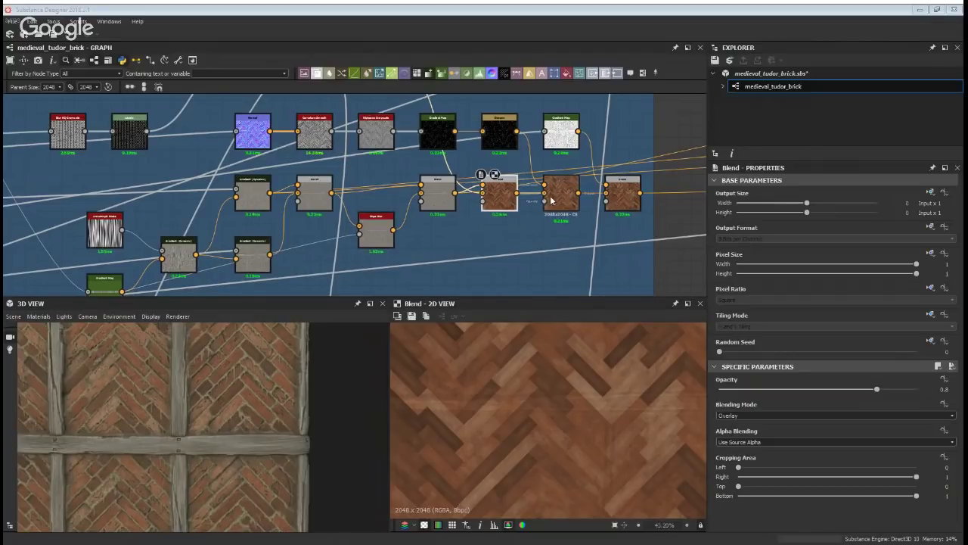
Add a PBR BaseColor/Metallic Validate node on the final bricks basecolour Blend and set its Albedo Dark Range Threshold to 50 sRGB
scroll(541, 201, "down", 3)
middle_click_drag(640, 203, 296, 212)
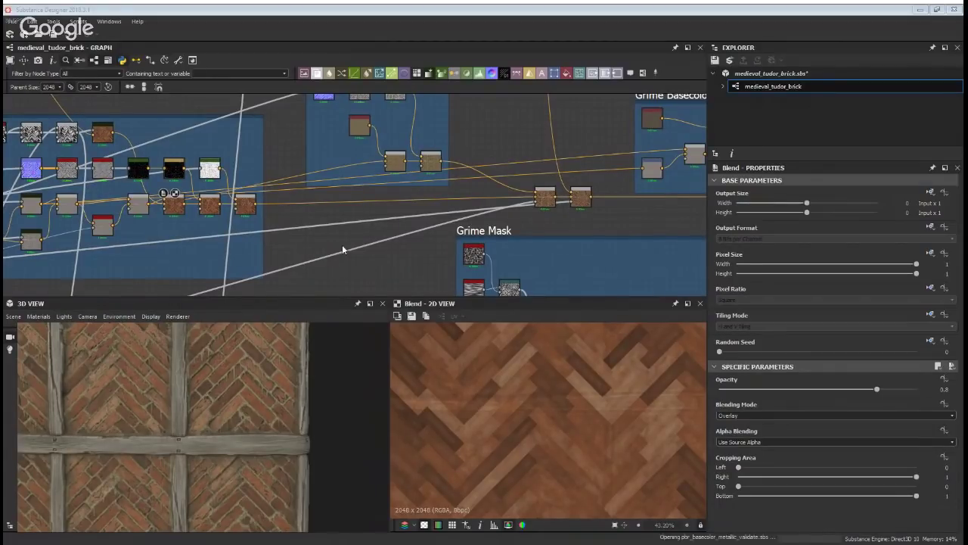
key("Return")
left_click_drag(316, 246, 337, 239)
left_click_drag(258, 203, 328, 230)
scroll(634, 425, "down", 3)
left_click(742, 430)
left_click(742, 447)
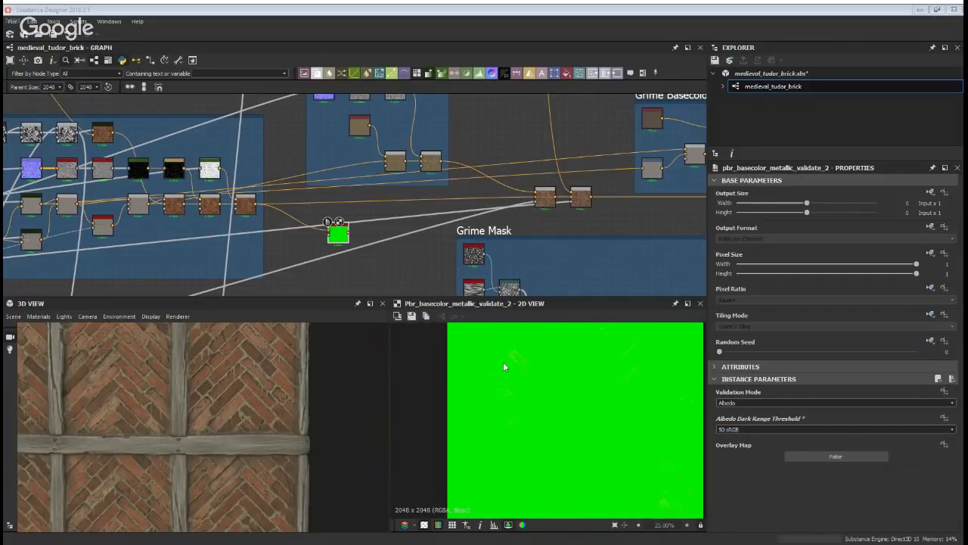
Examine the brick albedo validation map for out-of-range areas and compare it with the bricks on the 3D wall
scroll(507, 364, "up", 5)
scroll(530, 363, "down", 3)
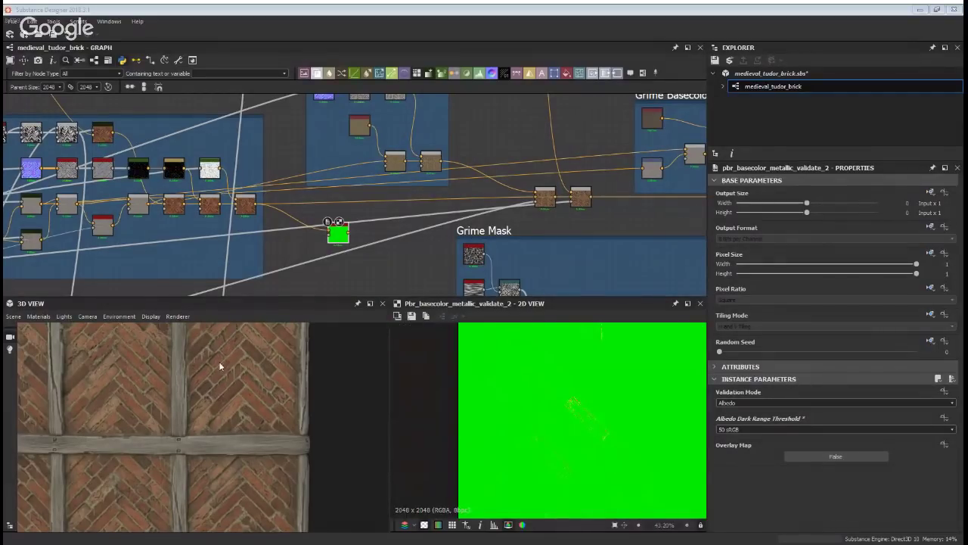
scroll(224, 405, "up", 3)
scroll(511, 329, "down", 2)
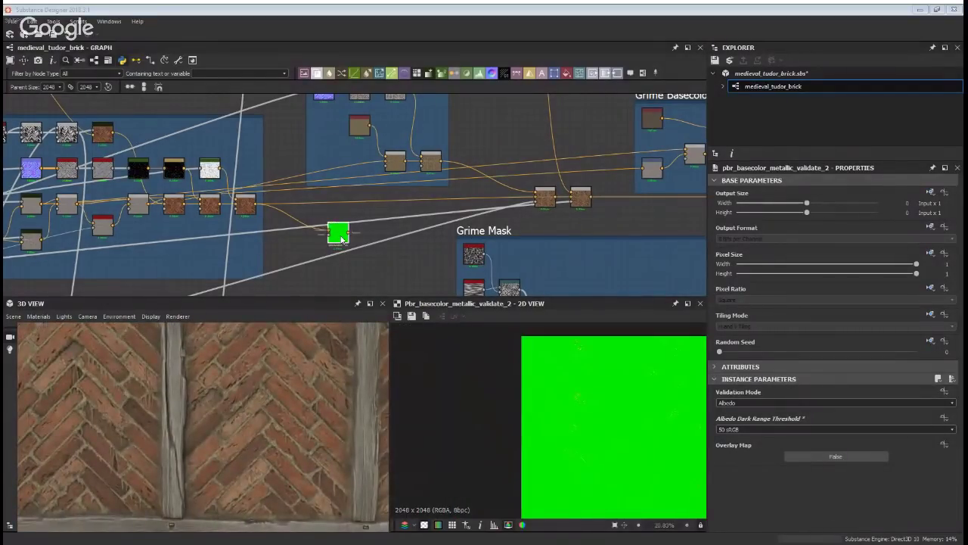
scroll(564, 411, "down", 6)
scroll(562, 407, "up", 2)
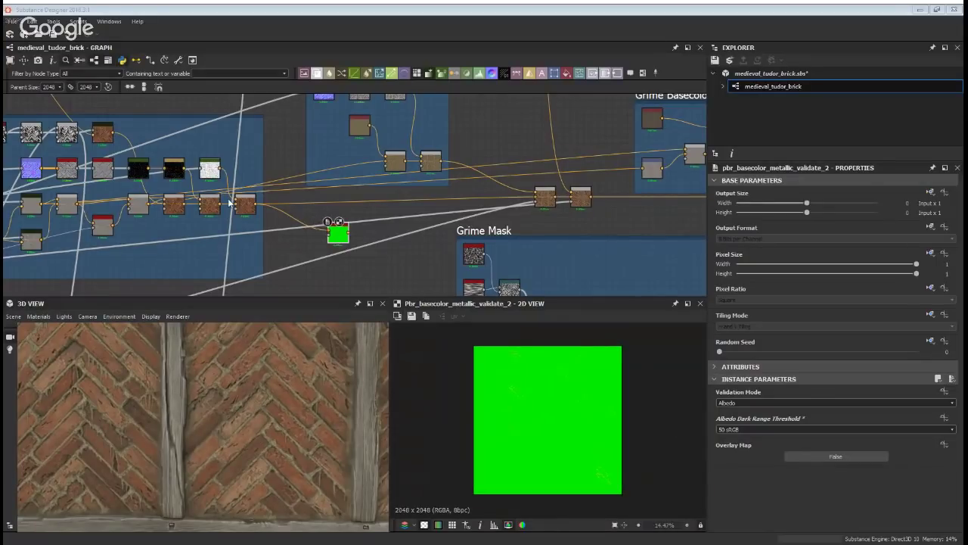
Relocate the validate node to the end of the base colour chain, feed it from the final Levels node and check its map
left_click_drag(314, 221, 632, 219)
middle_click_drag(632, 220, 125, 220)
left_click_drag(125, 219, 428, 220)
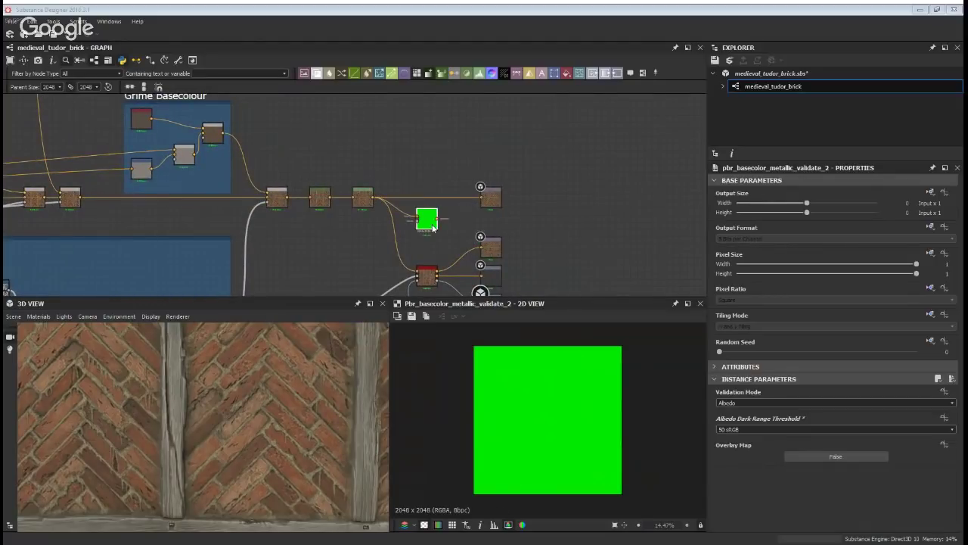
scroll(539, 353, "up", 3)
scroll(348, 205, "up", 4)
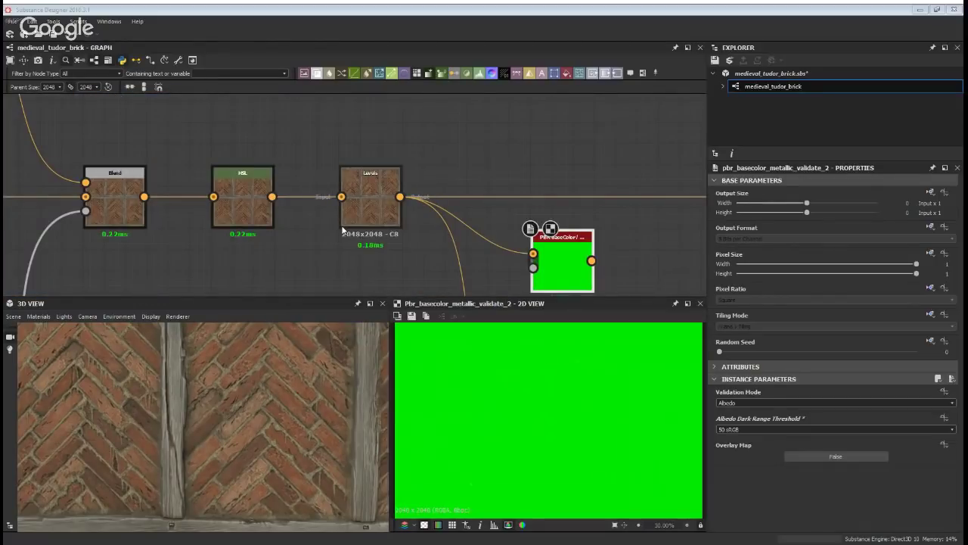
middle_click_drag(469, 360, 480, 458)
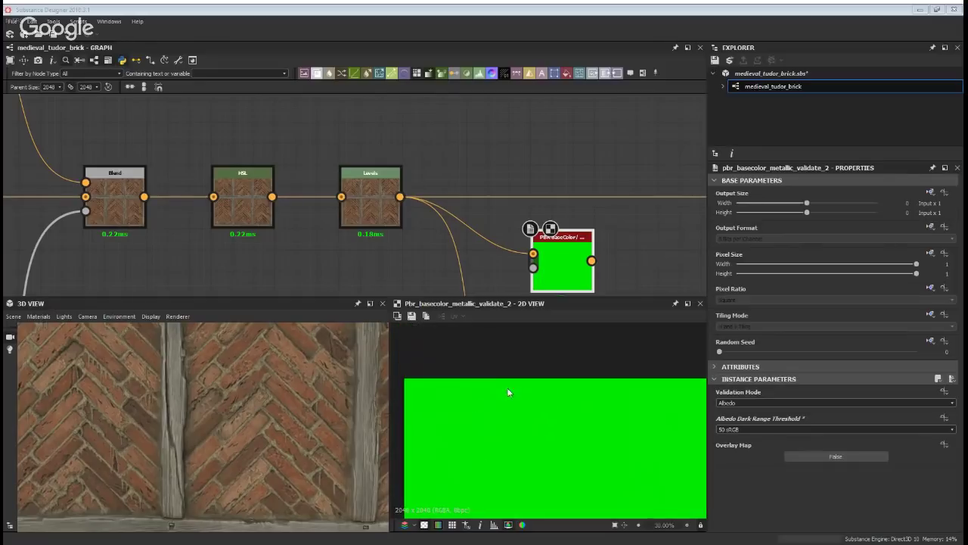
Inspect the histogram of the final Levels node that feeds the Base Color output and view the wall in 3D
middle_click_drag(476, 229, 411, 143)
left_click(305, 115)
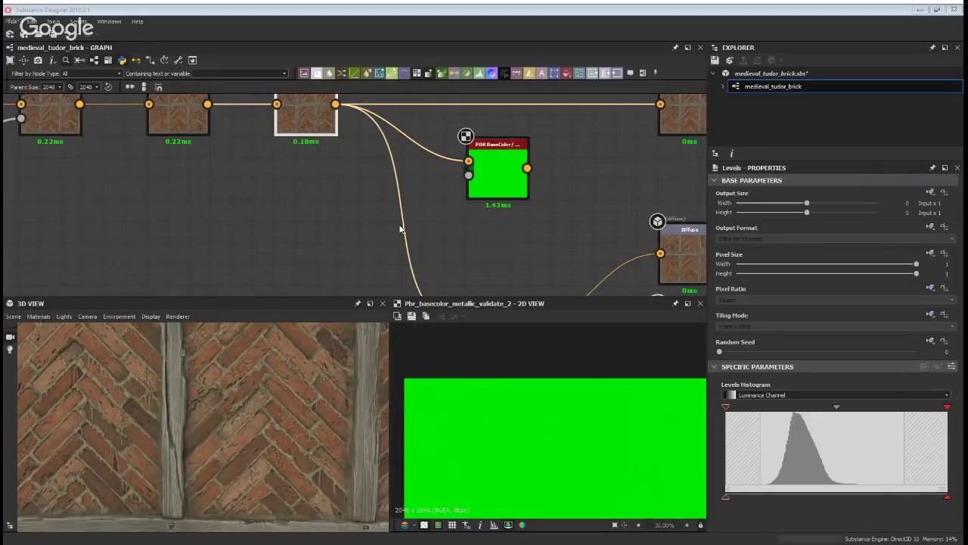
scroll(514, 174, "down", 3)
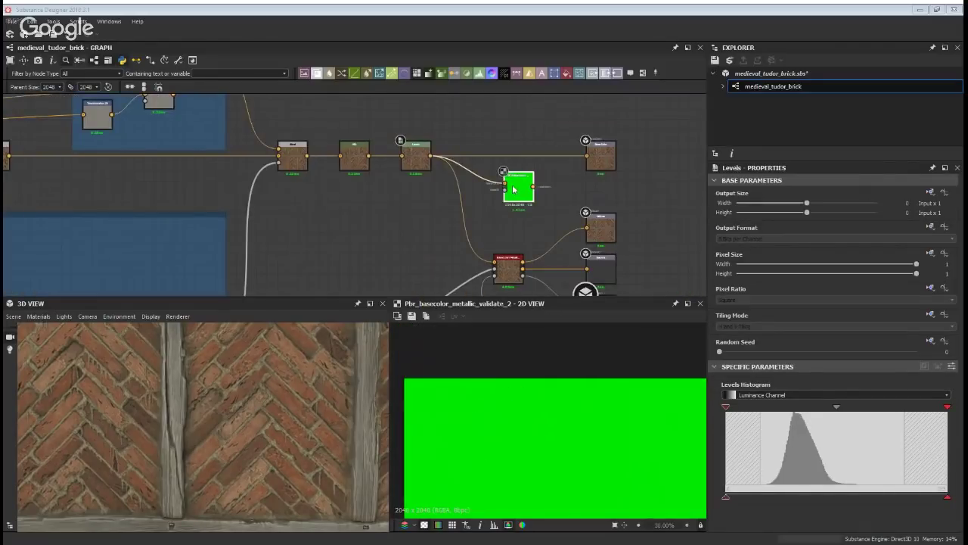
middle_click_drag(511, 189, 342, 198)
scroll(289, 388, "down", 3)
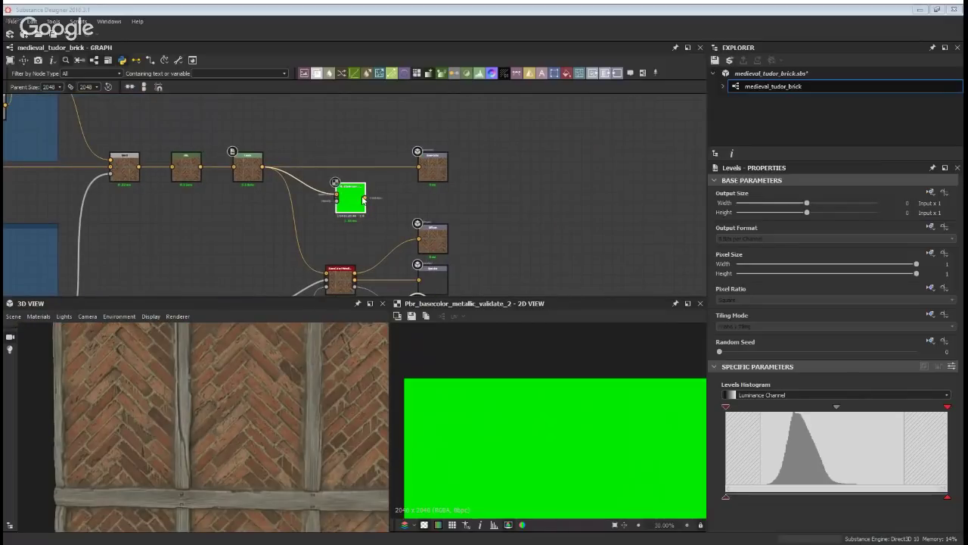
Review the chain from bricks basecolour to the outputs and delete the PBR BaseColor/Metallic Validate node
middle_click_drag(262, 228, 340, 218)
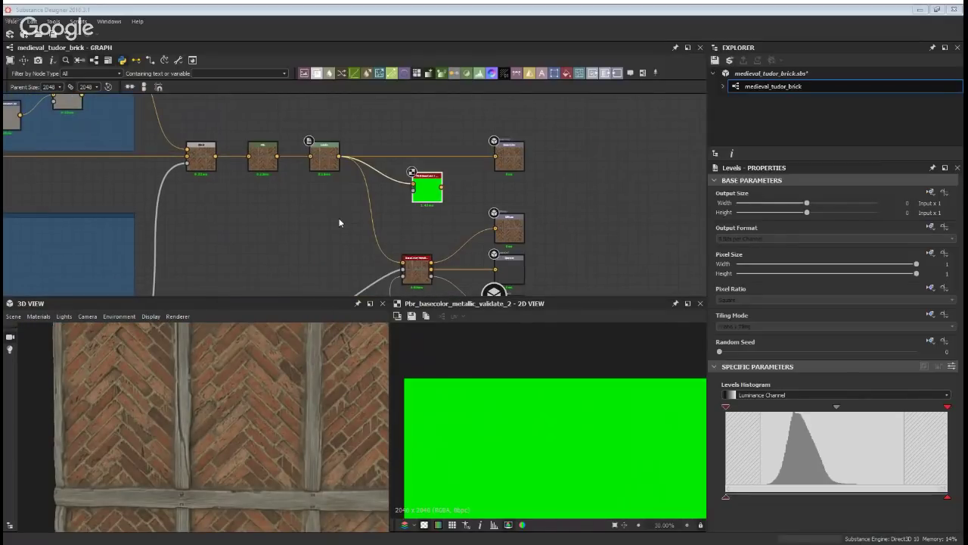
scroll(344, 215, "down", 2)
middle_click_drag(195, 202, 344, 221)
middle_click_drag(10, 214, 326, 235)
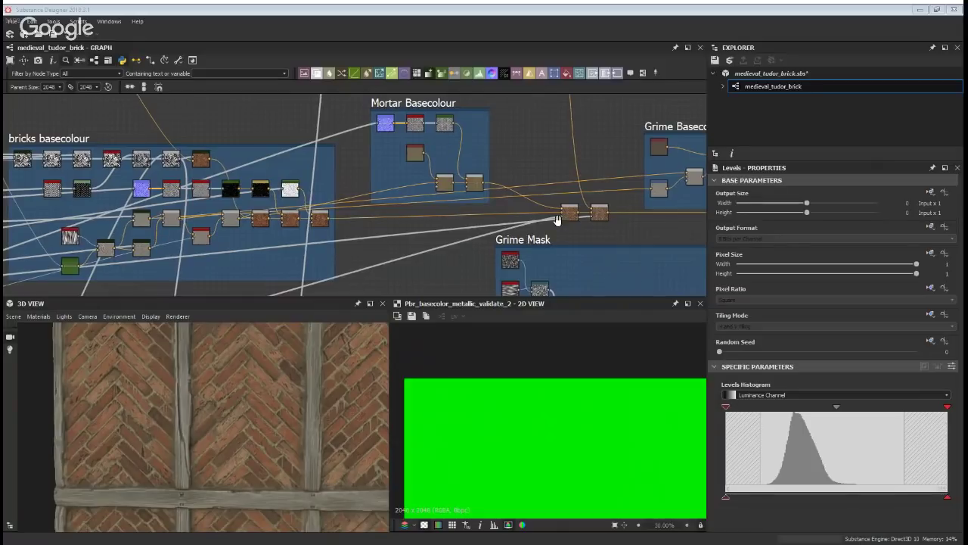
middle_click_drag(557, 222, 262, 216)
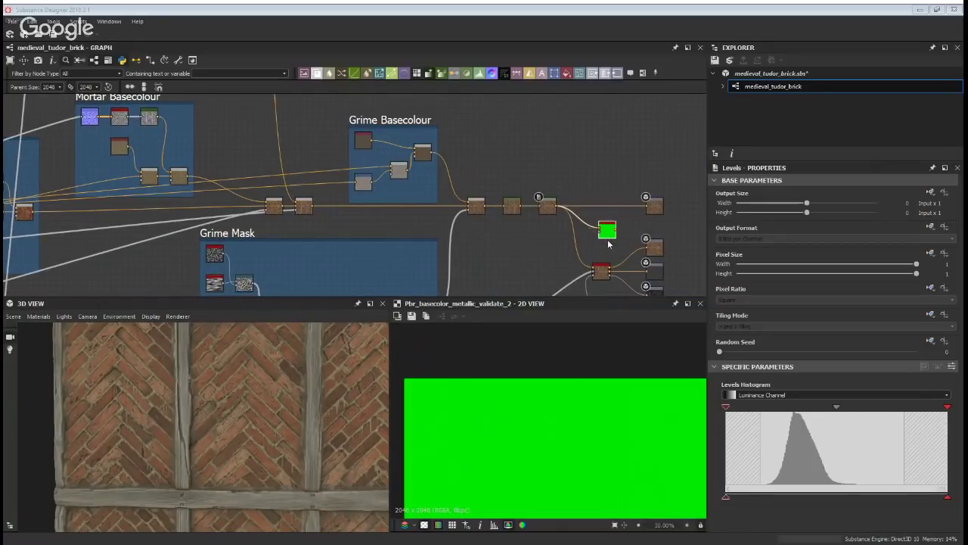
key("Delete")
Locate the Wood Colour and Brick Colour frames beside Timber Beams Basecolour and preview a Uniform Color node
middle_click_drag(400, 228, 428, 207)
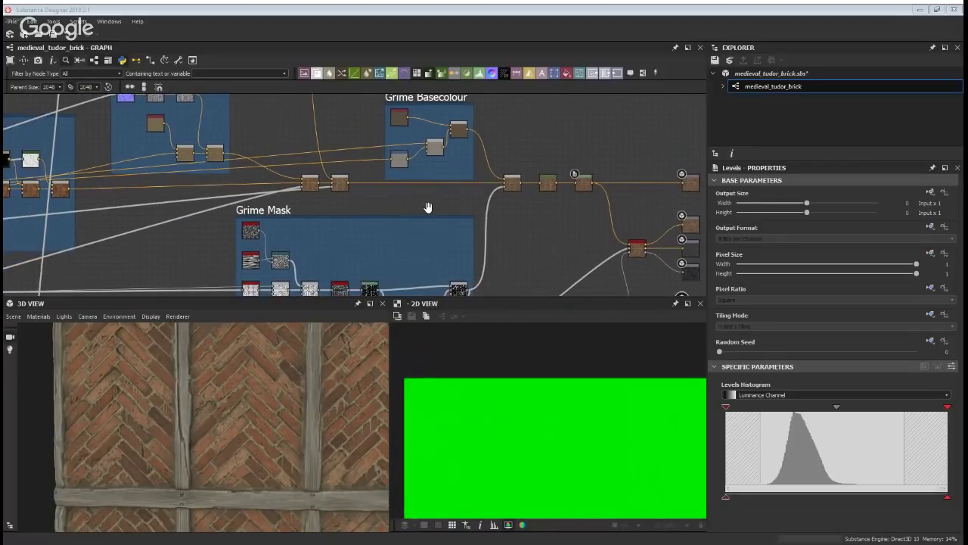
scroll(428, 207, "down", 3)
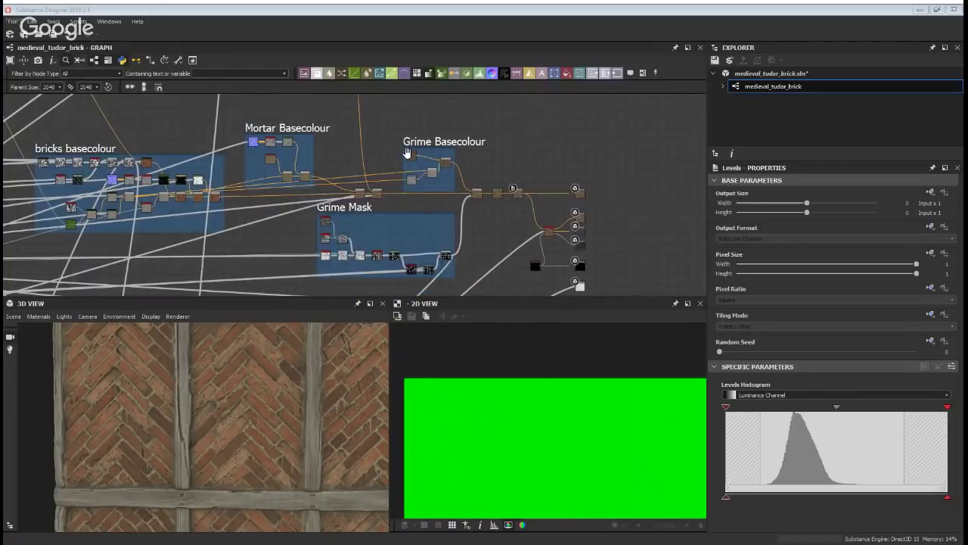
middle_click_drag(407, 153, 398, 250)
middle_click_drag(306, 197, 341, 287)
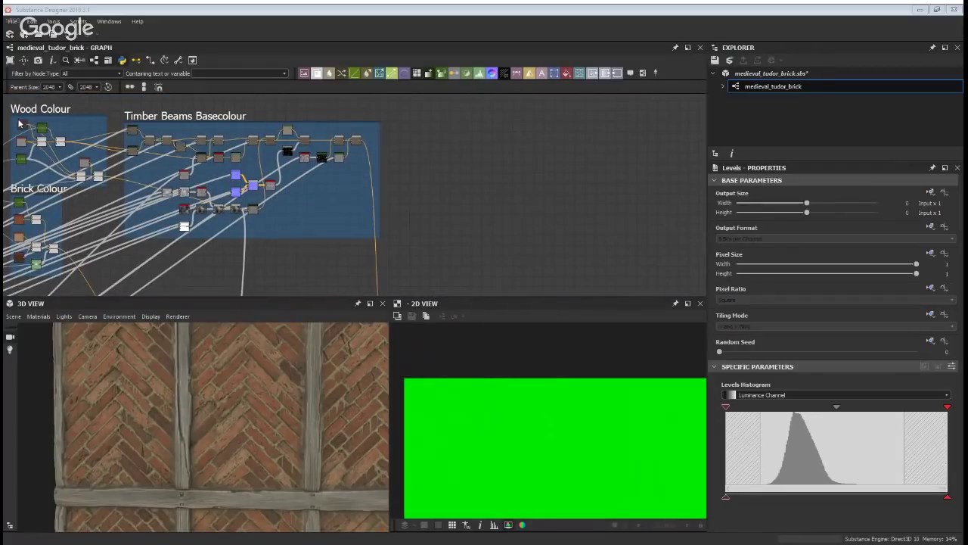
left_click(218, 210)
middle_click_drag(255, 271, 379, 177)
middle_click_drag(338, 225, 322, 88)
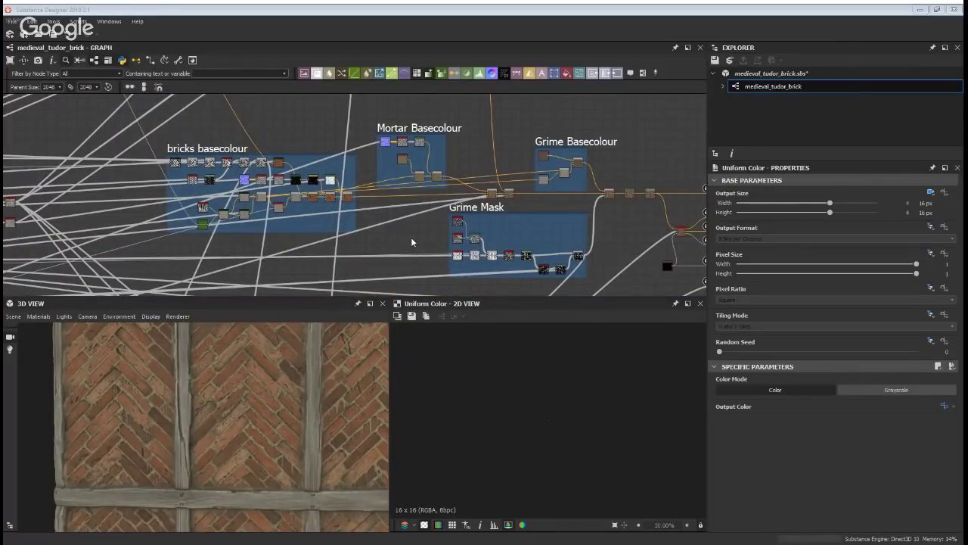
left_click(411, 240)
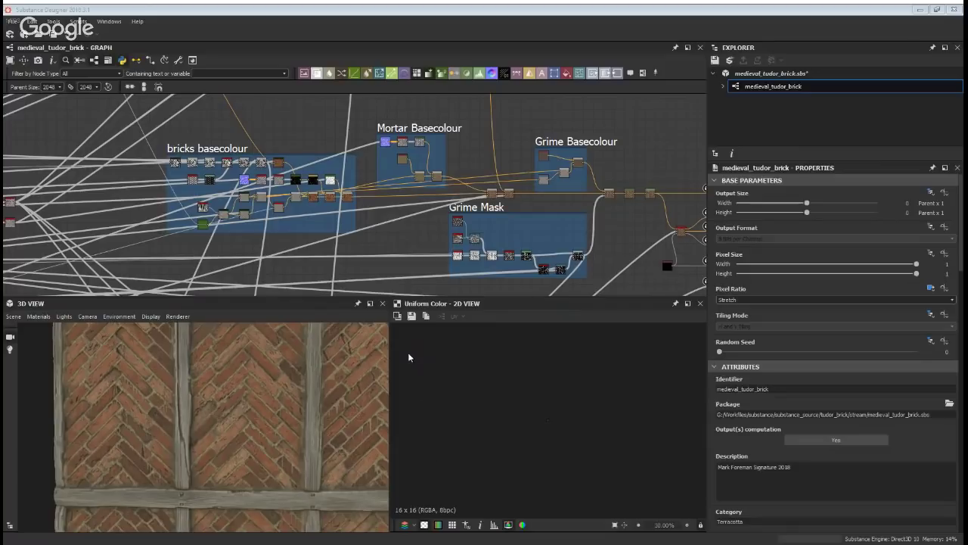
scroll(355, 234, "down", 6)
middle_click_drag(337, 229, 491, 124)
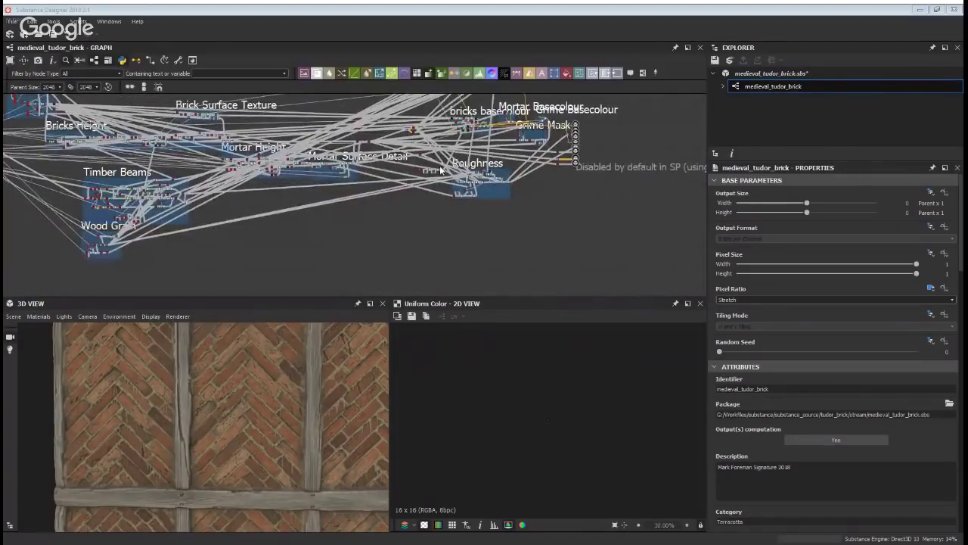
middle_click_drag(379, 166, 405, 208)
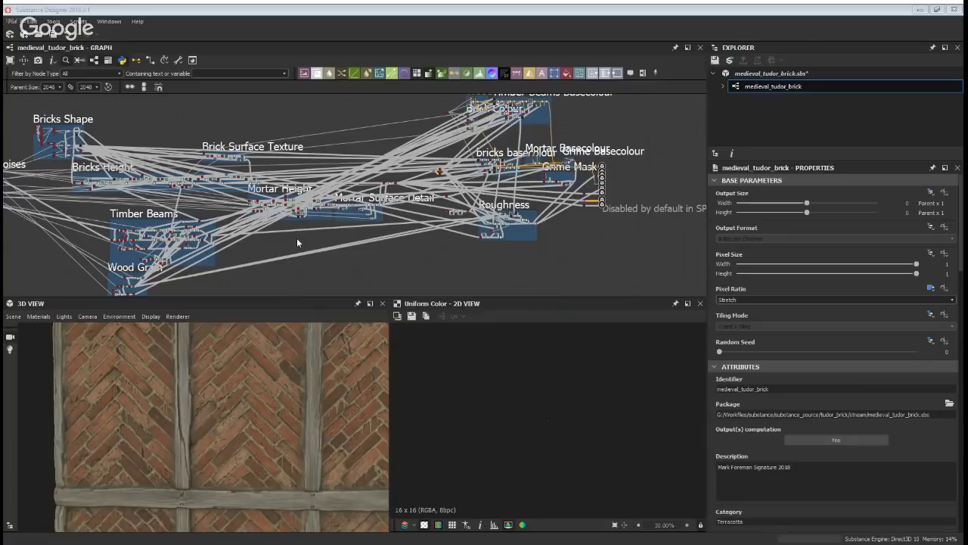
scroll(298, 242, "up", 1)
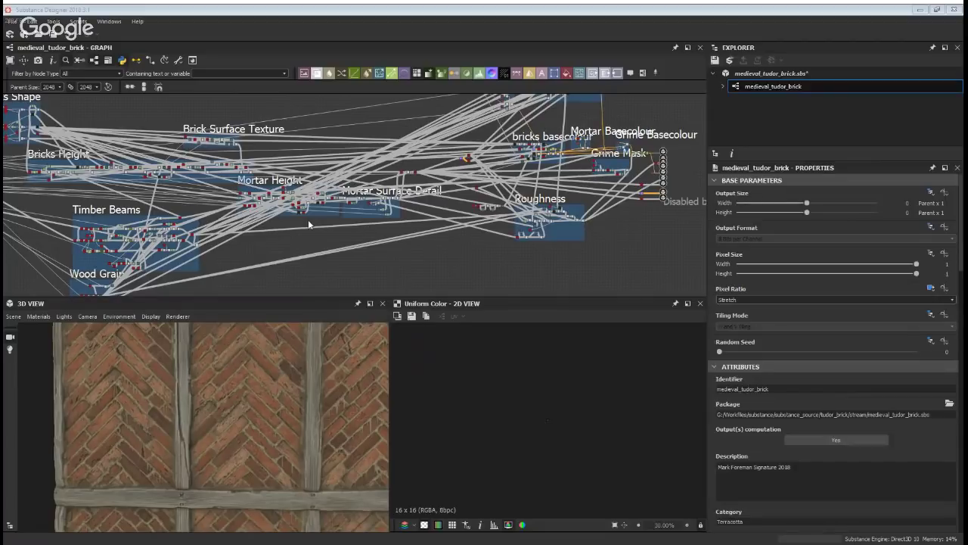
scroll(308, 220, "up", 1)
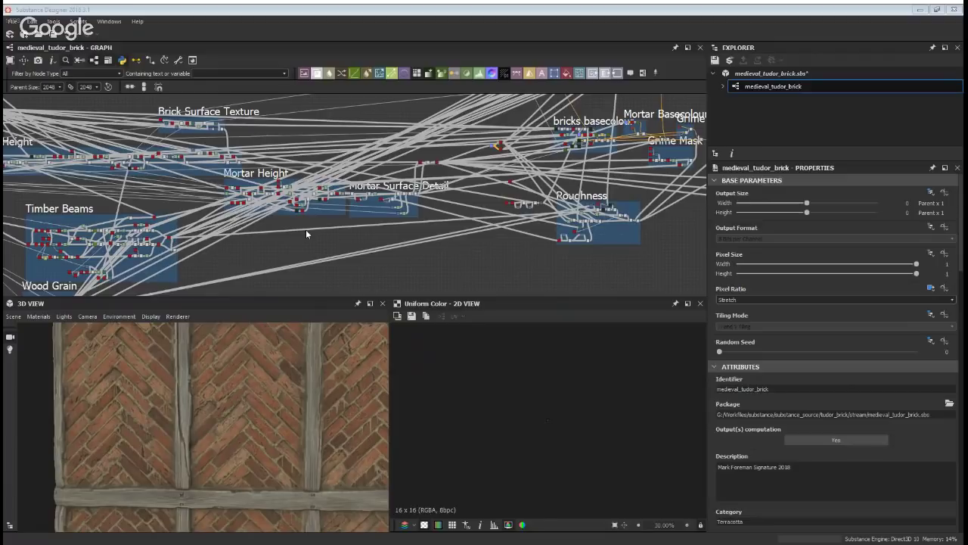
scroll(306, 233, "down", 1)
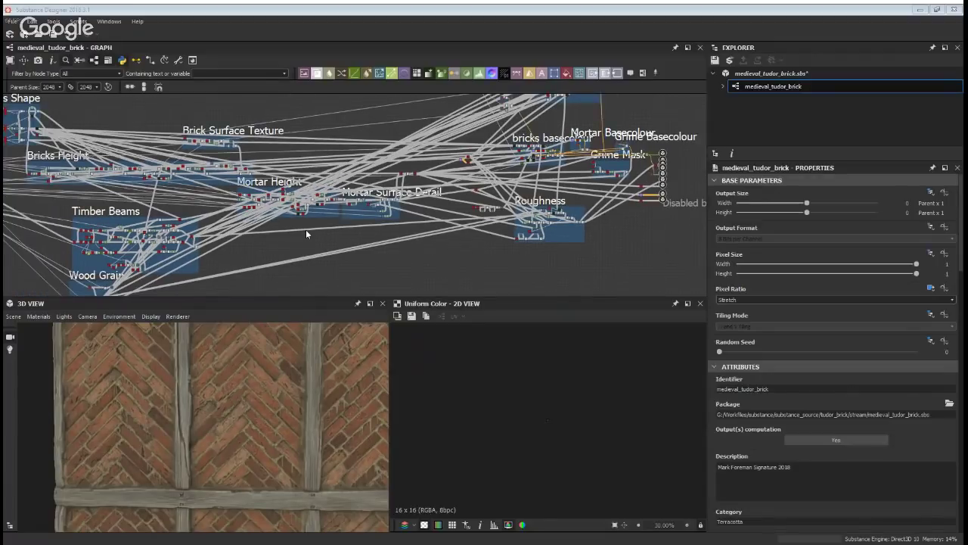